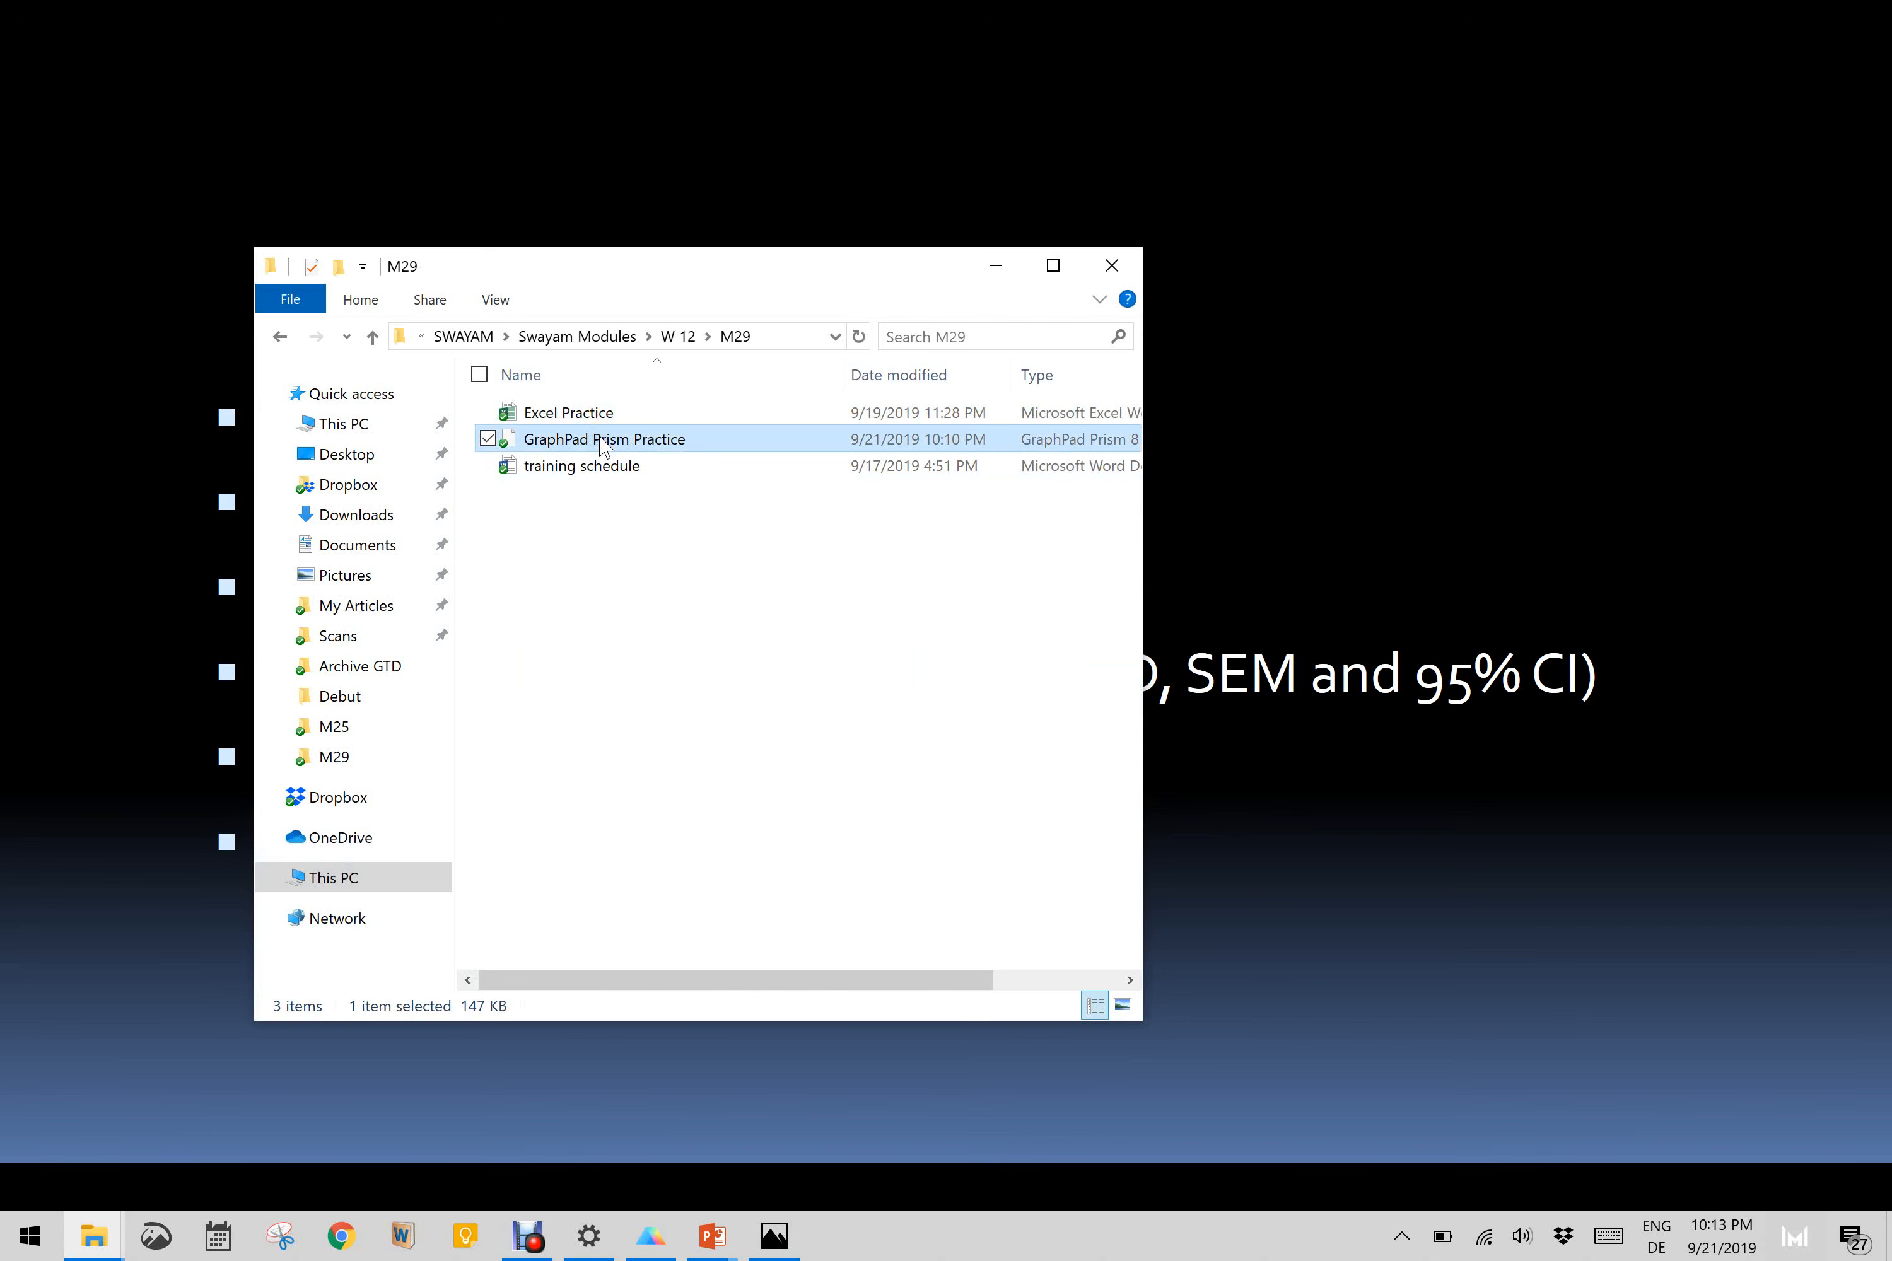
Step: Open the GraphPad Prism Practice file and select the Indian Ocean and Deep Lake columns of the PSU/Hist table in turn
double_click(602, 440)
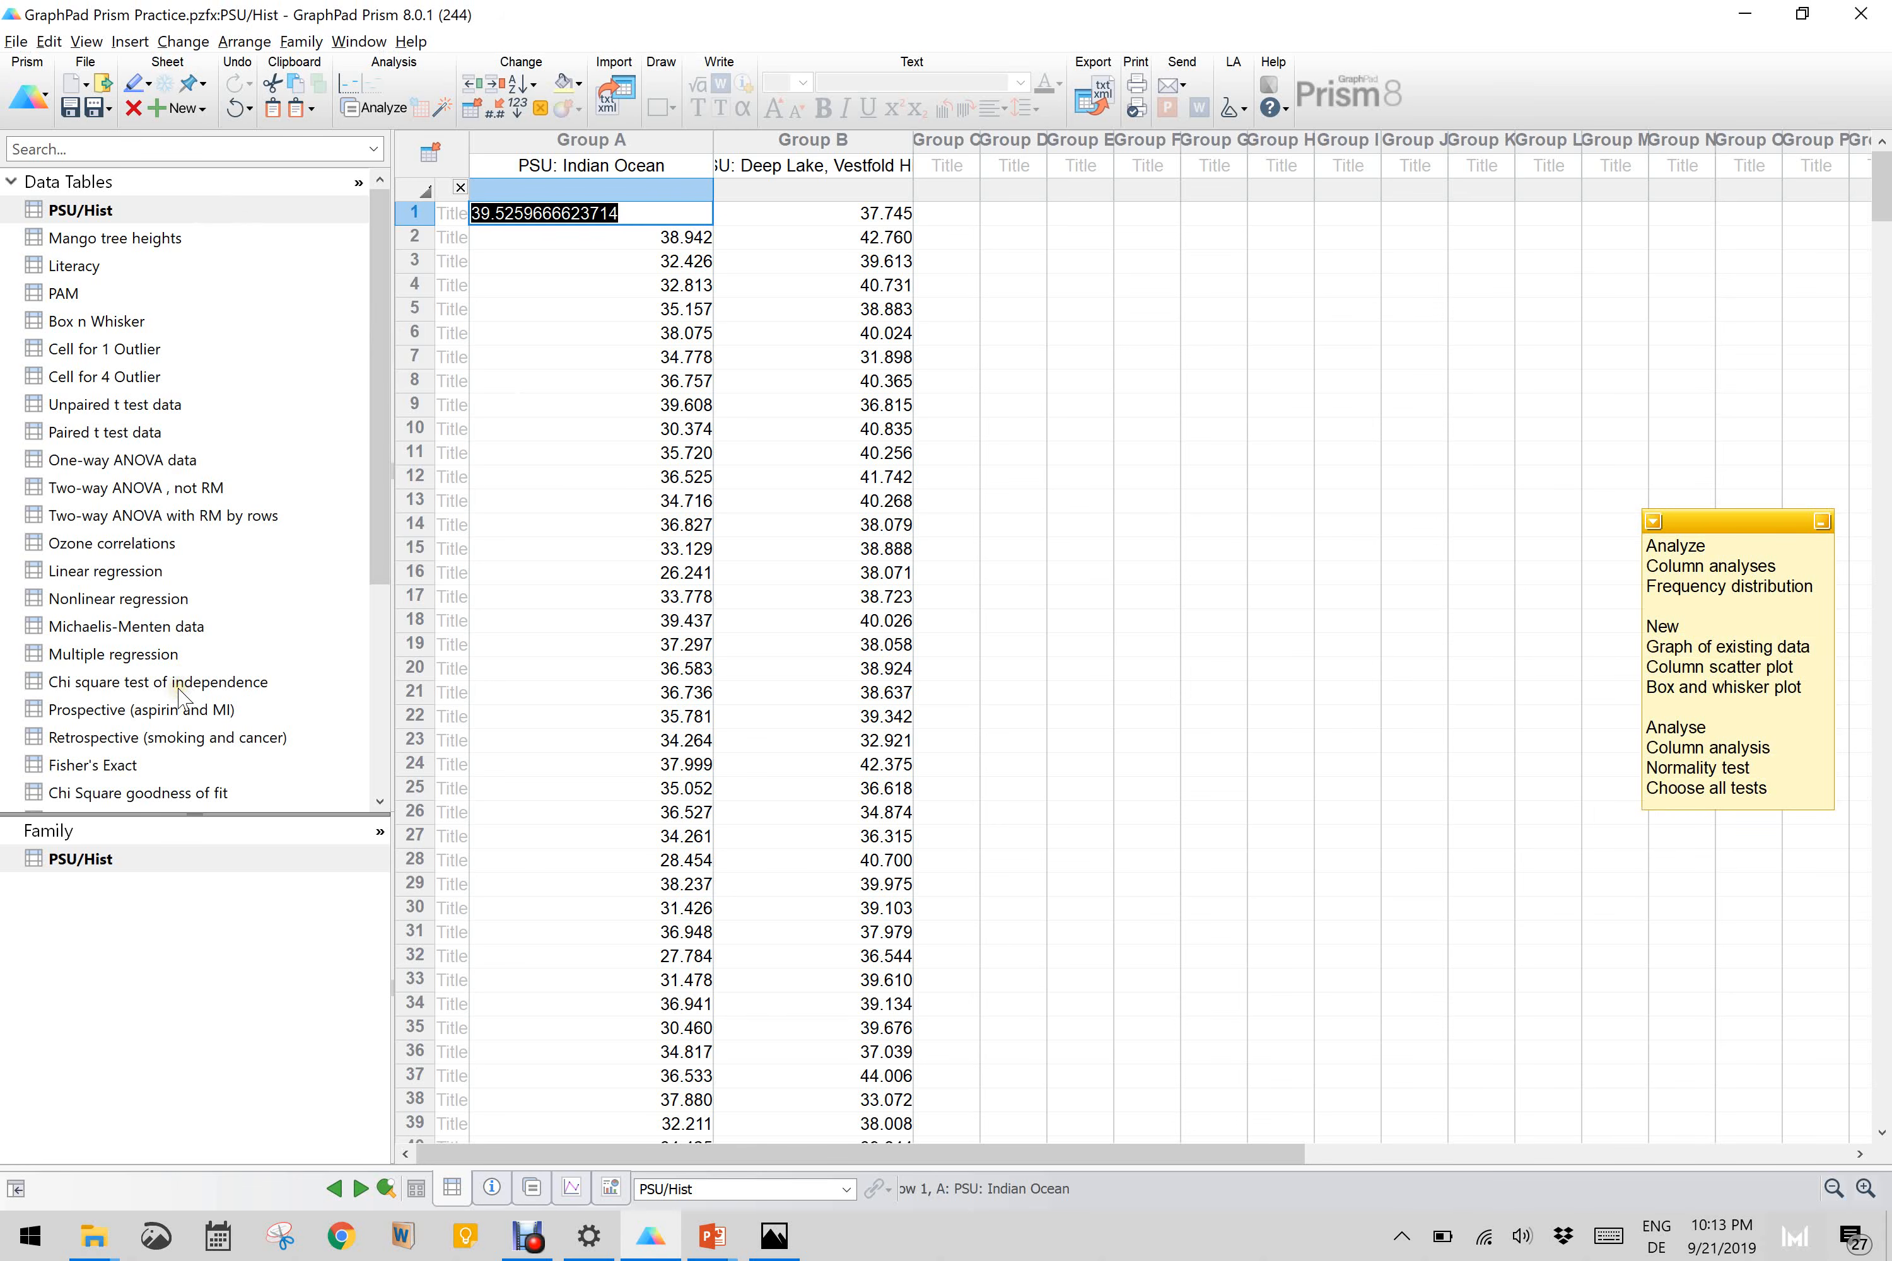
click(144, 214)
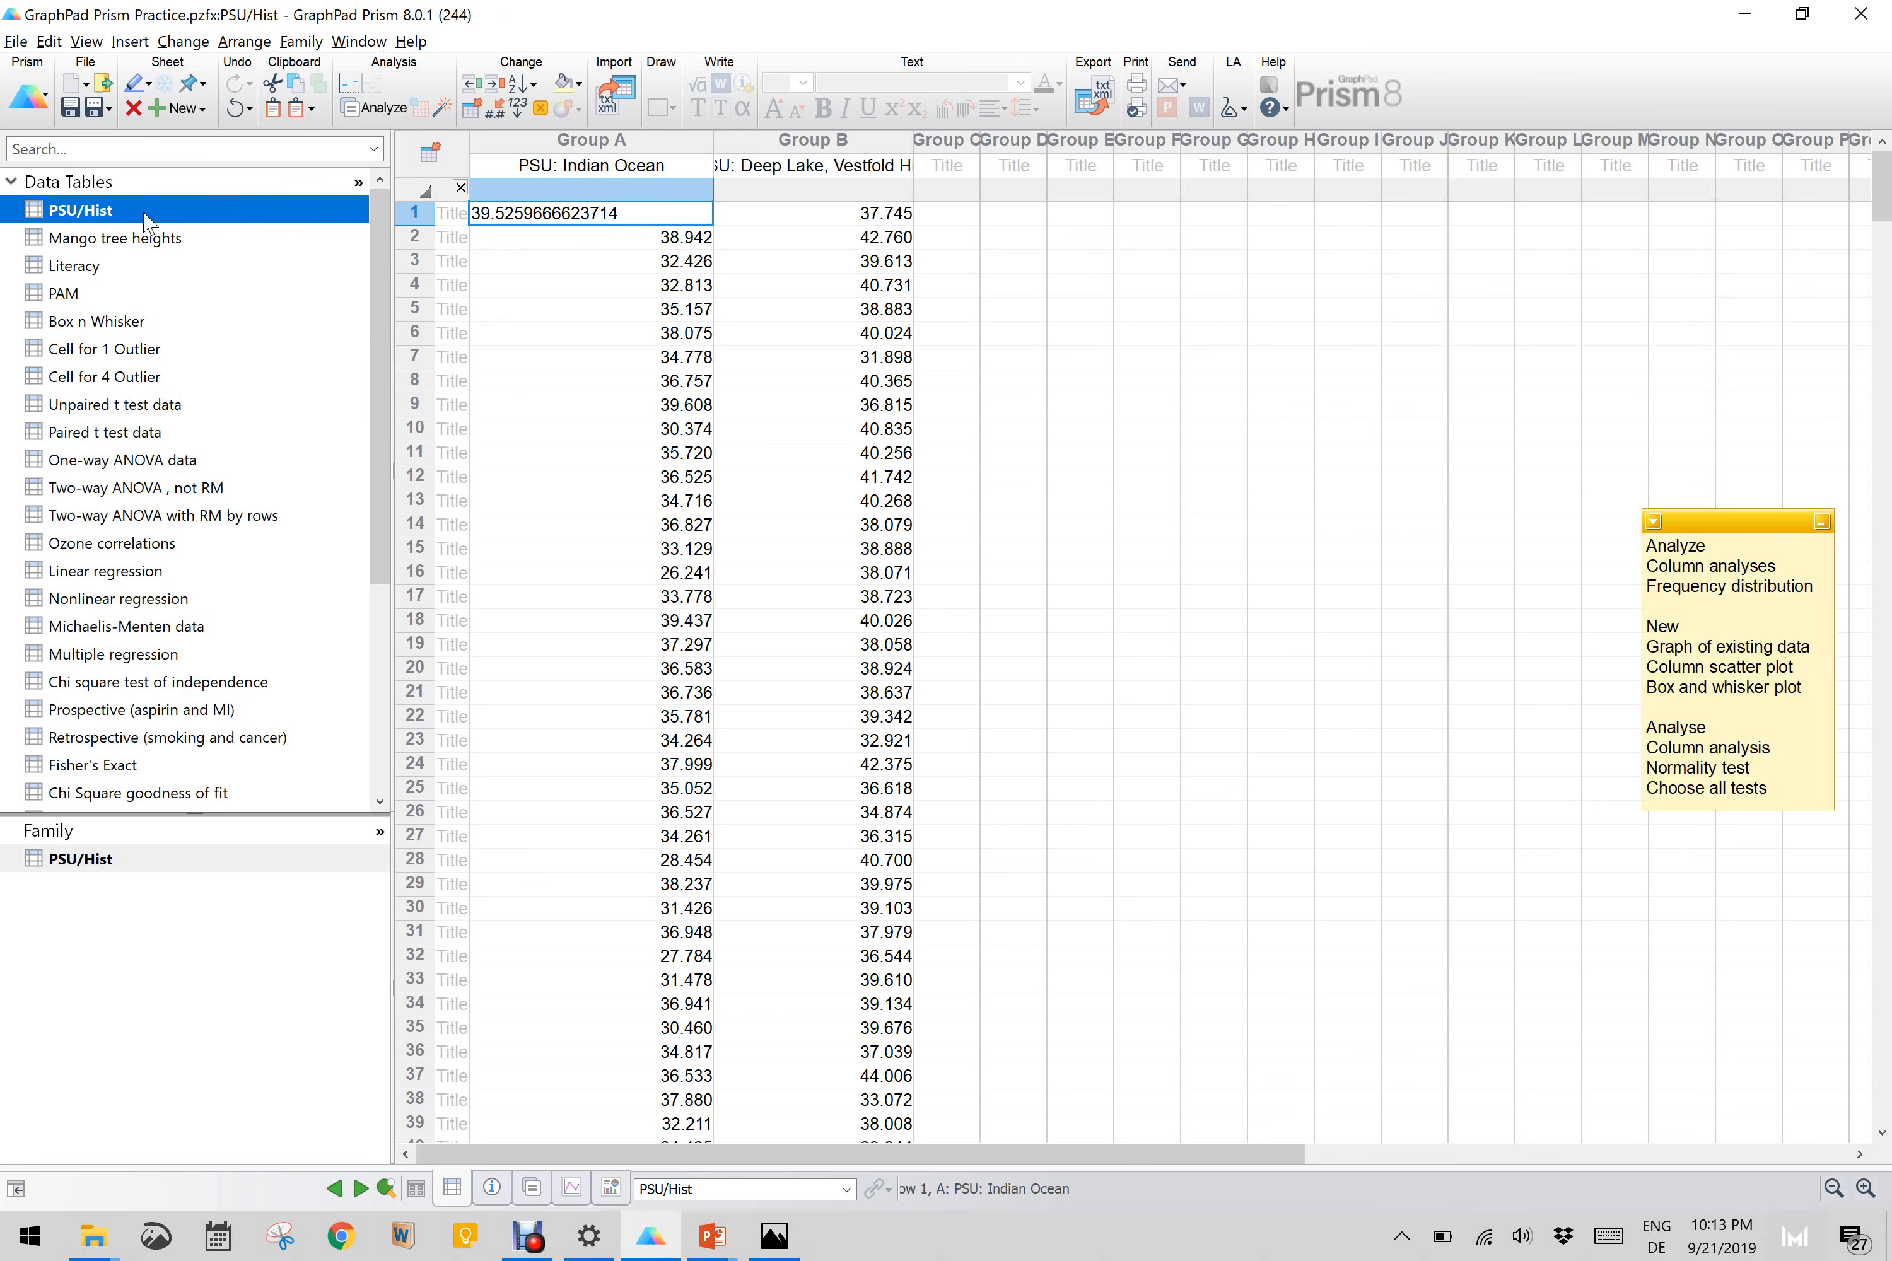
click(809, 334)
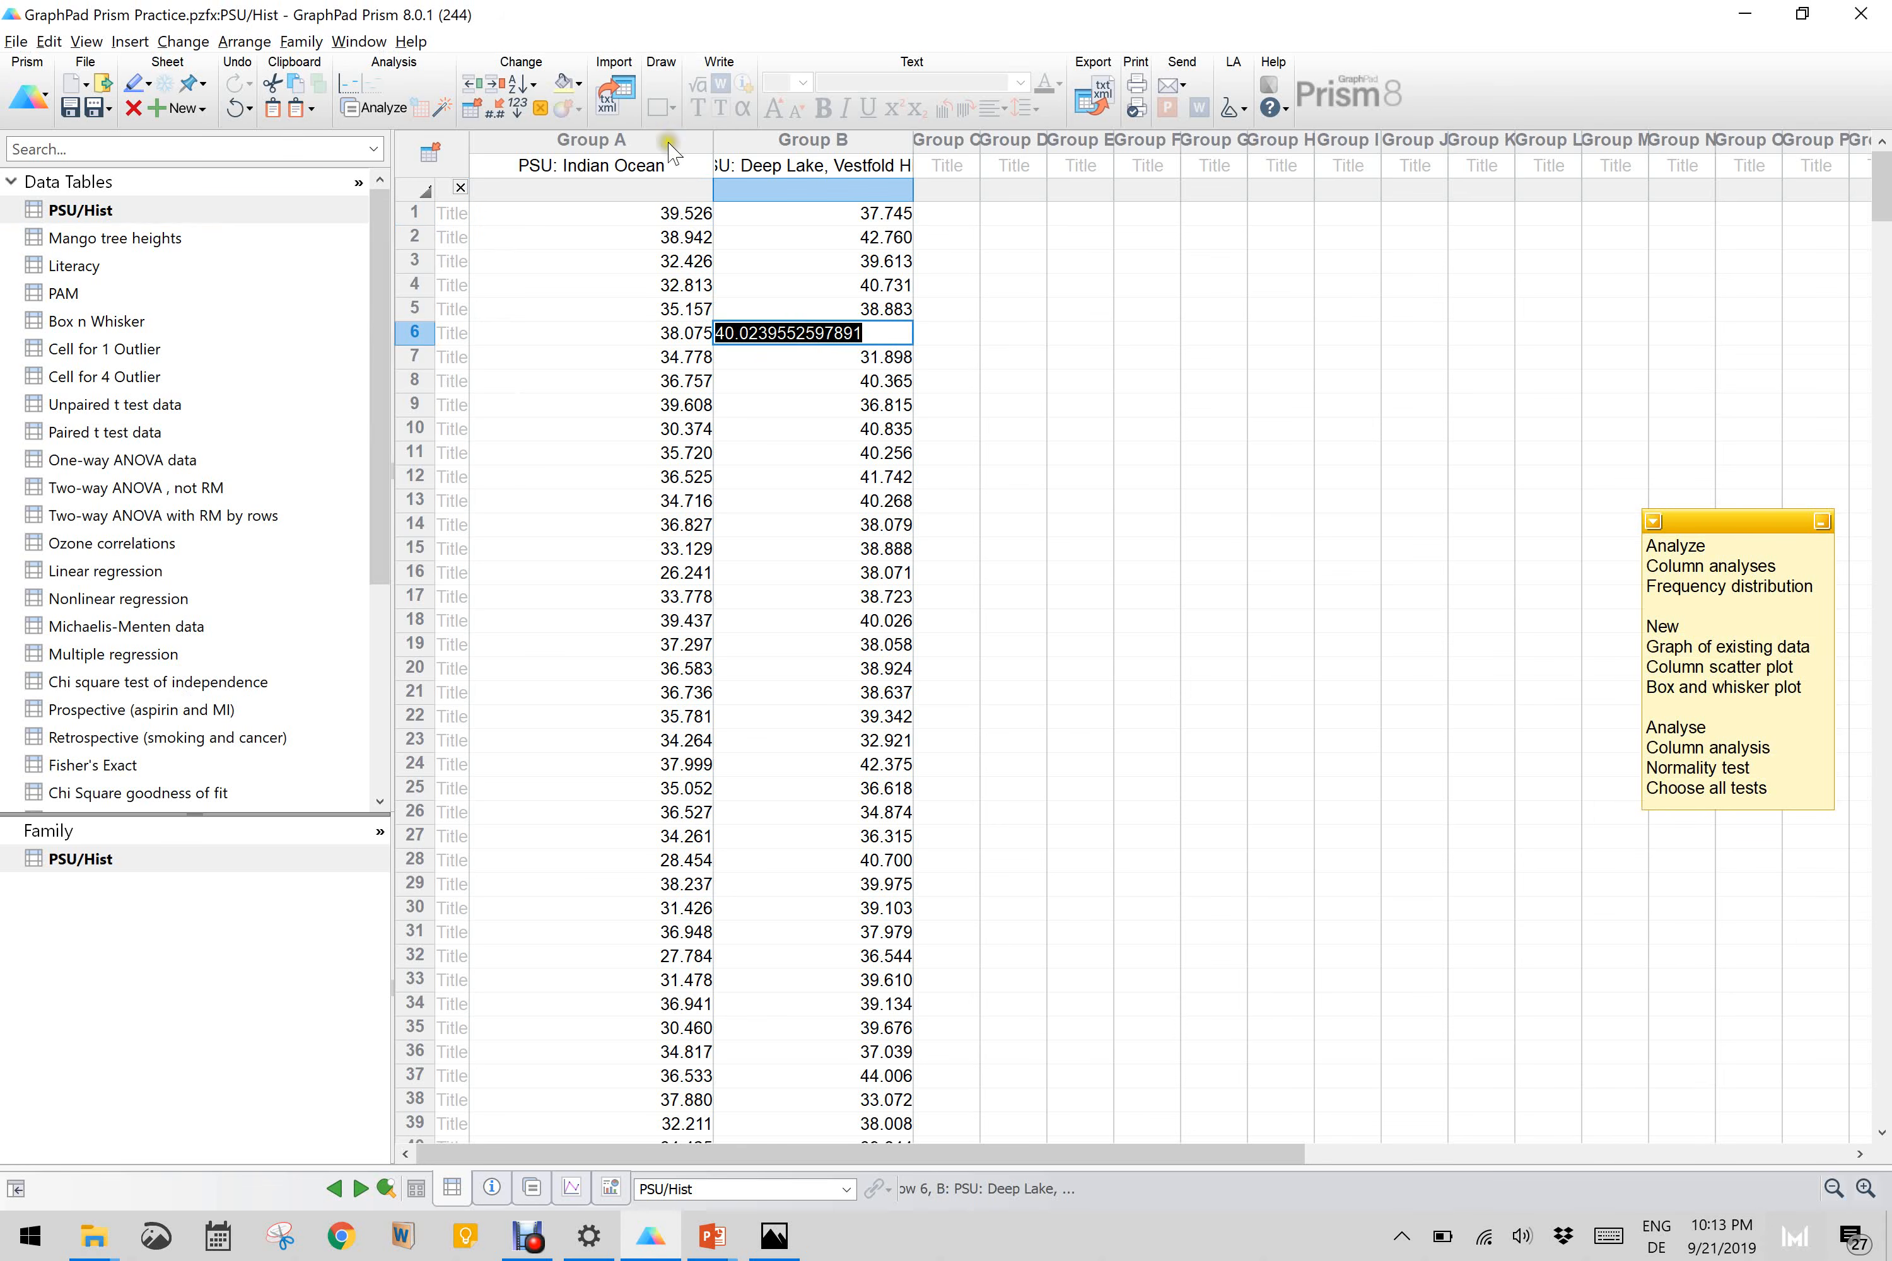
click(644, 143)
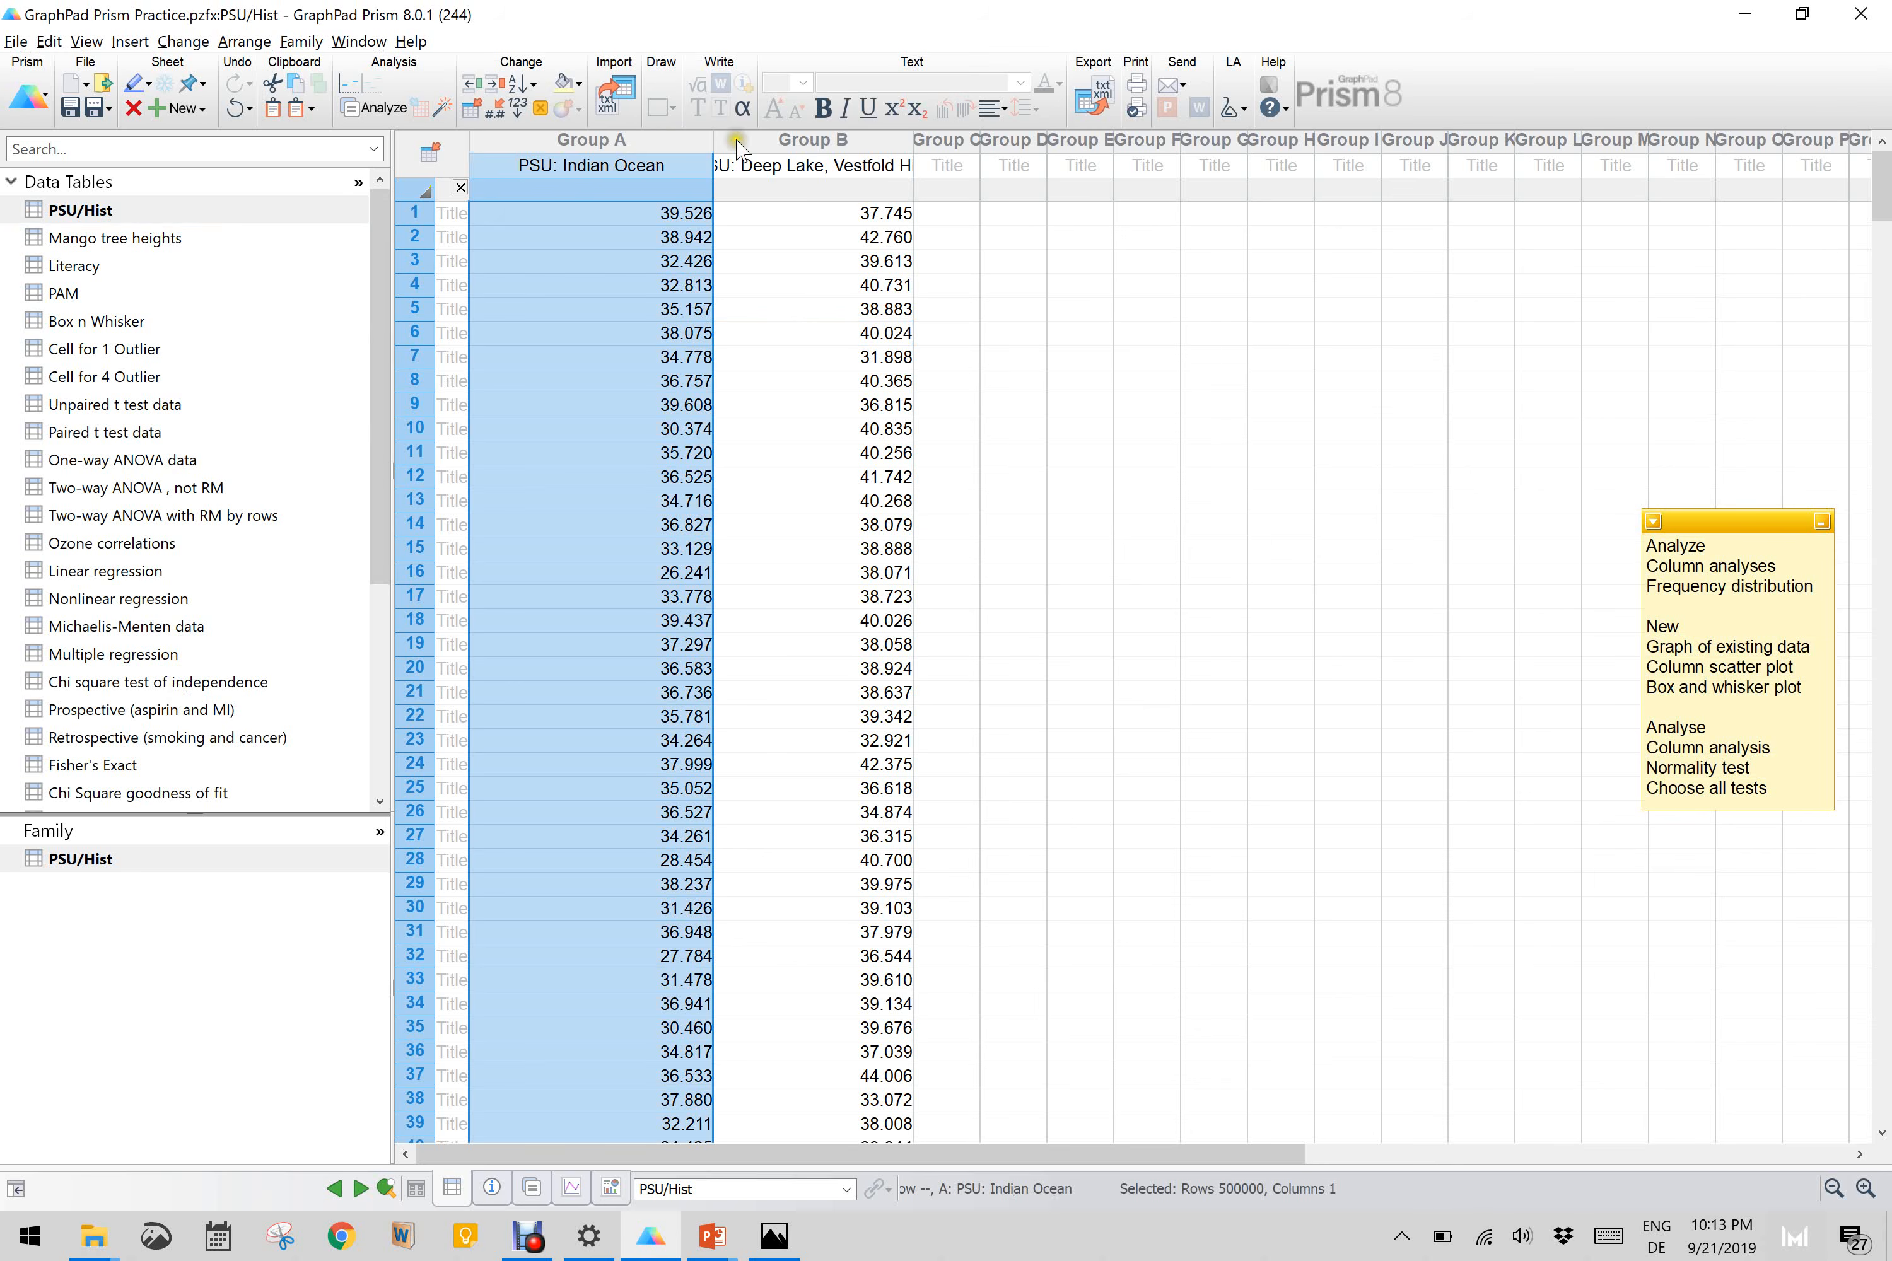
click(794, 146)
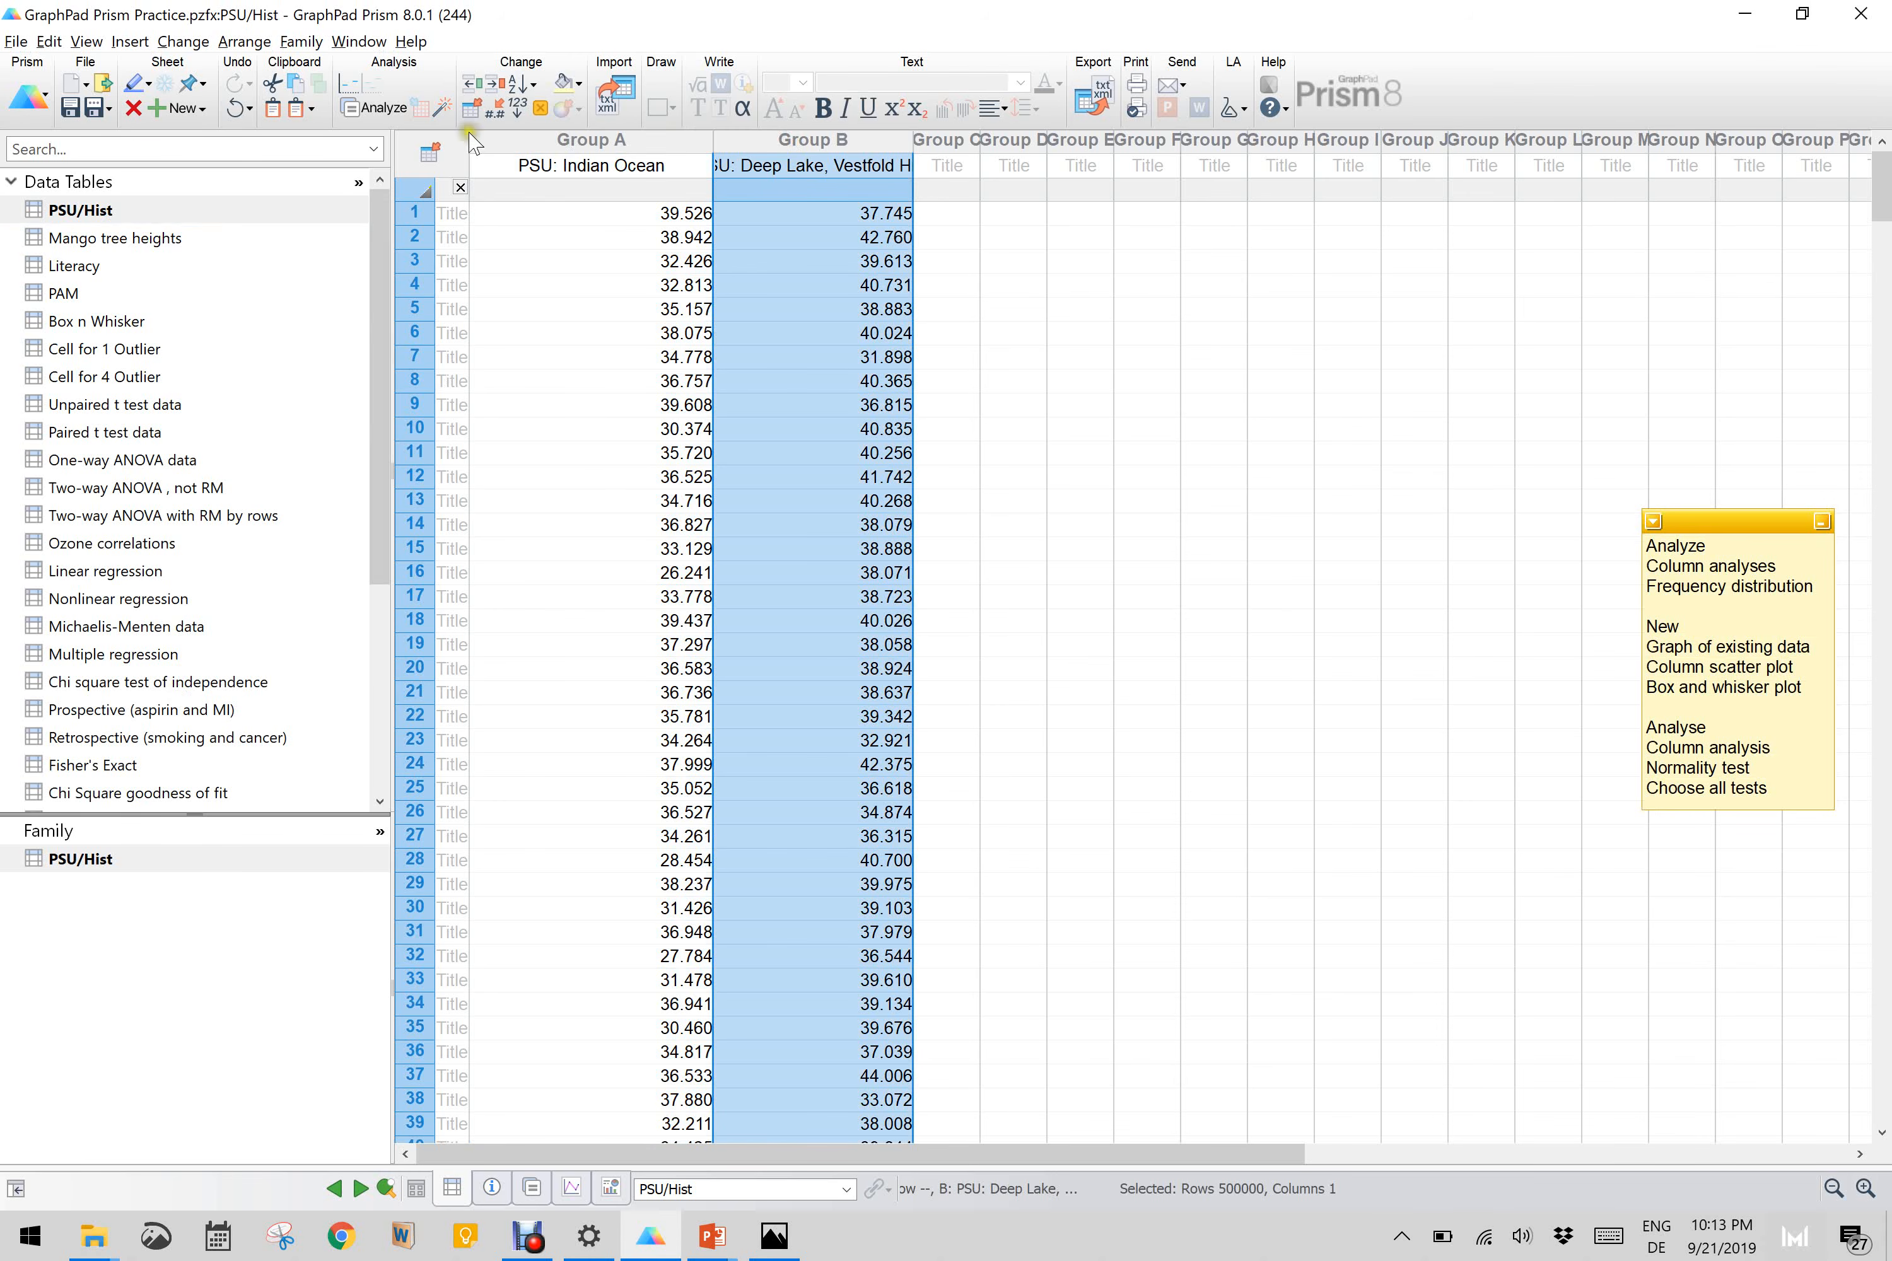
Step: Examine the PSU/Hist table's format settings, including its column titles and the available kinds of table, without changing anything
click(429, 152)
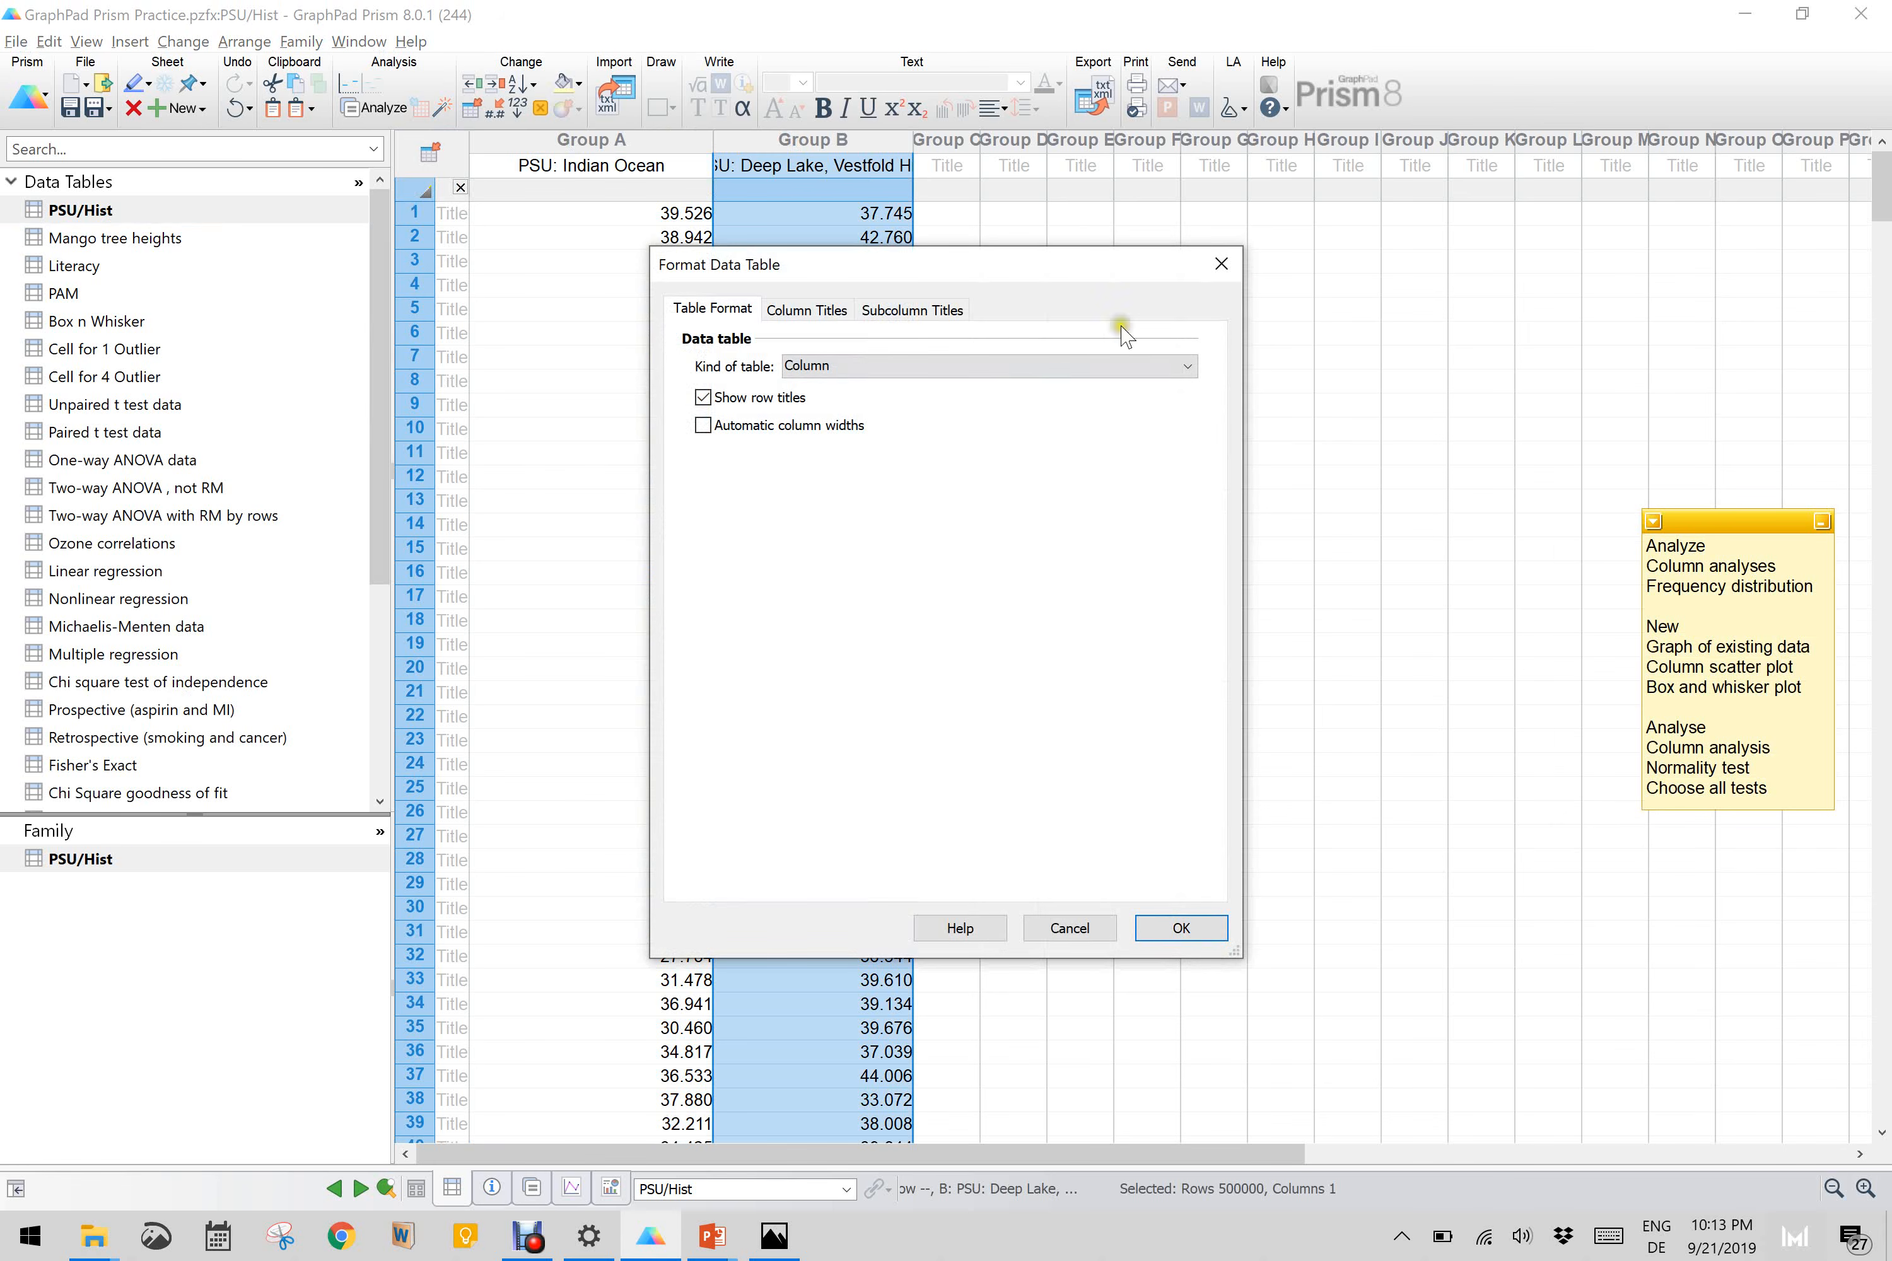
click(1221, 264)
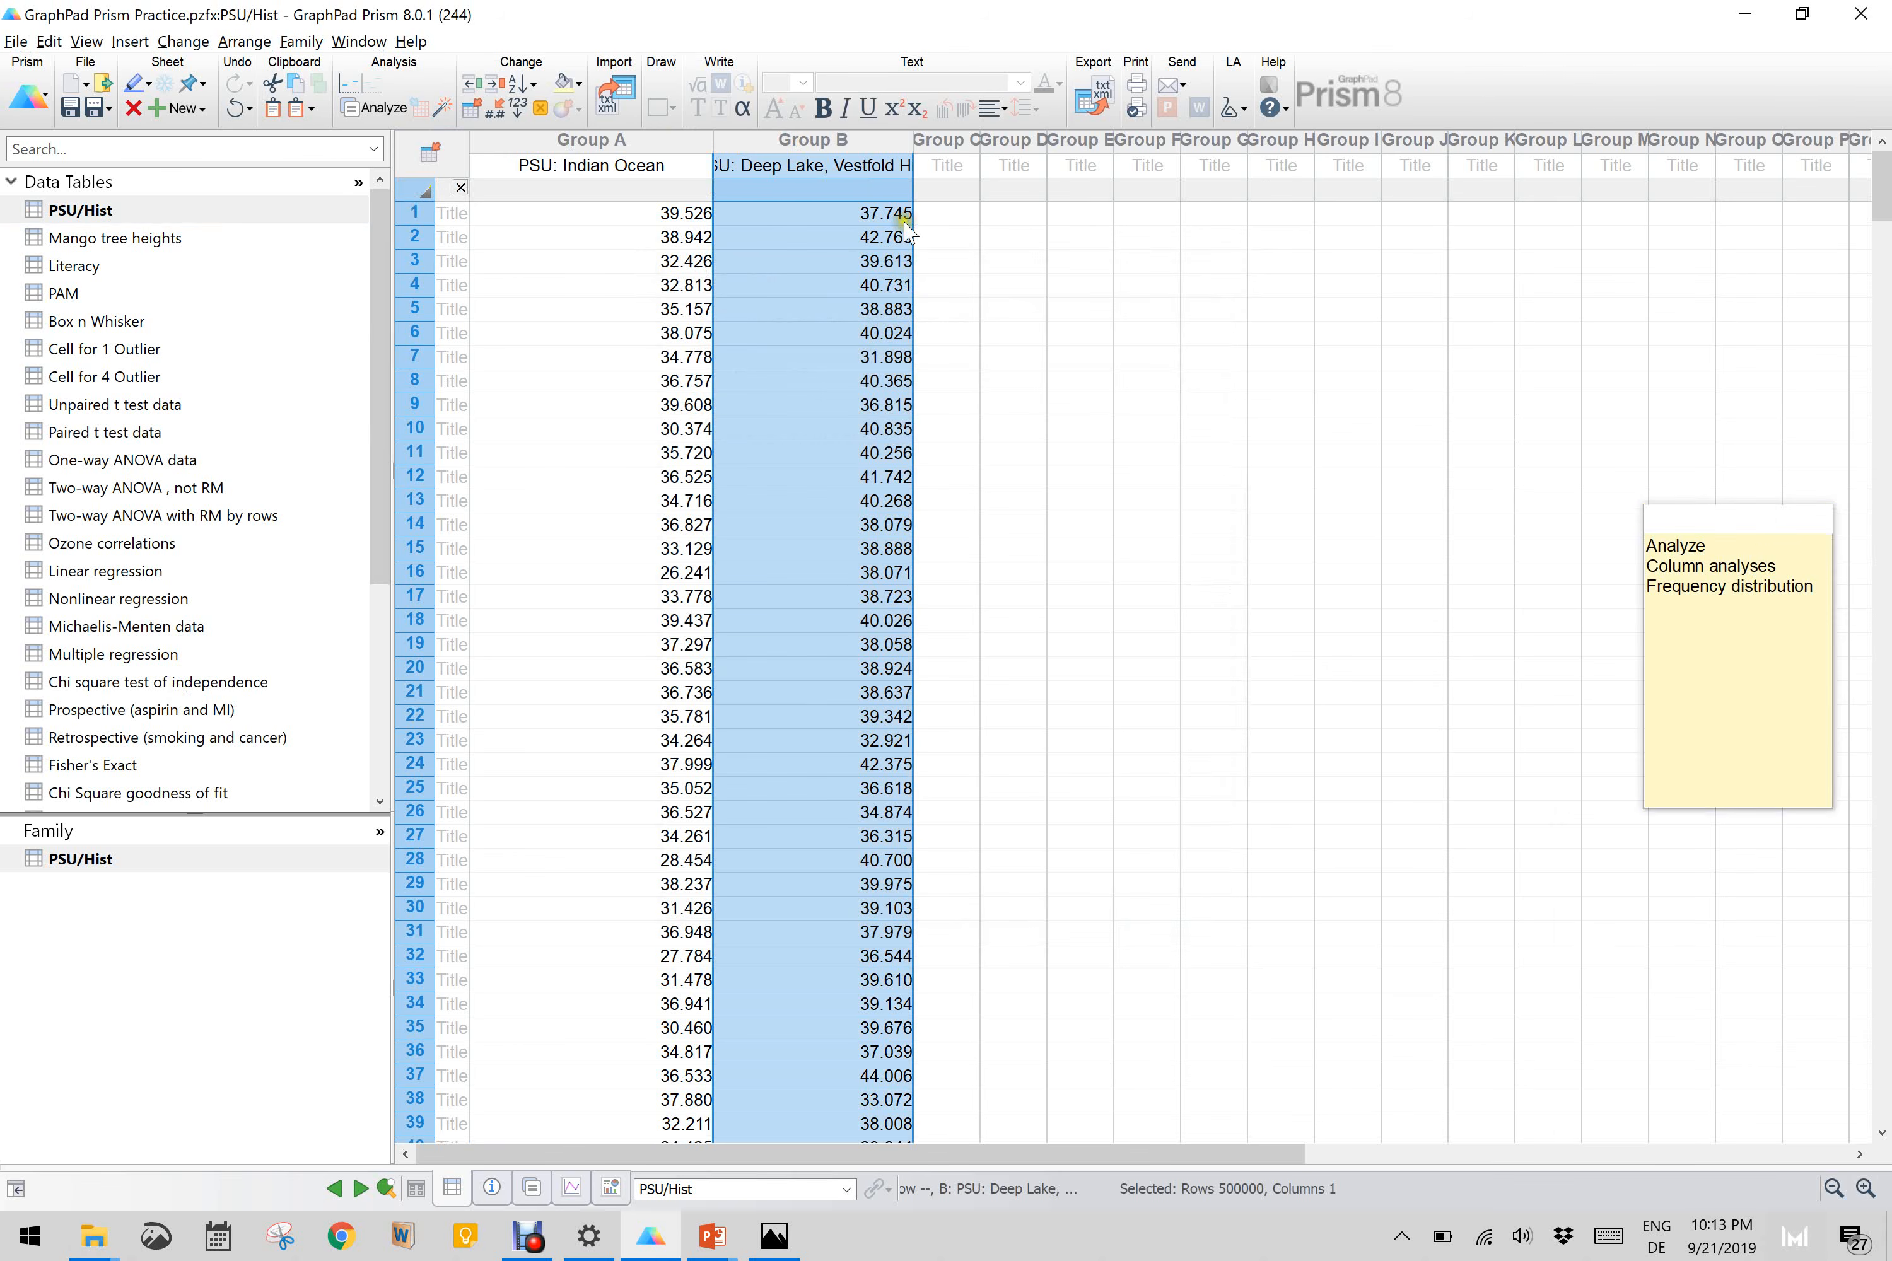
click(471, 114)
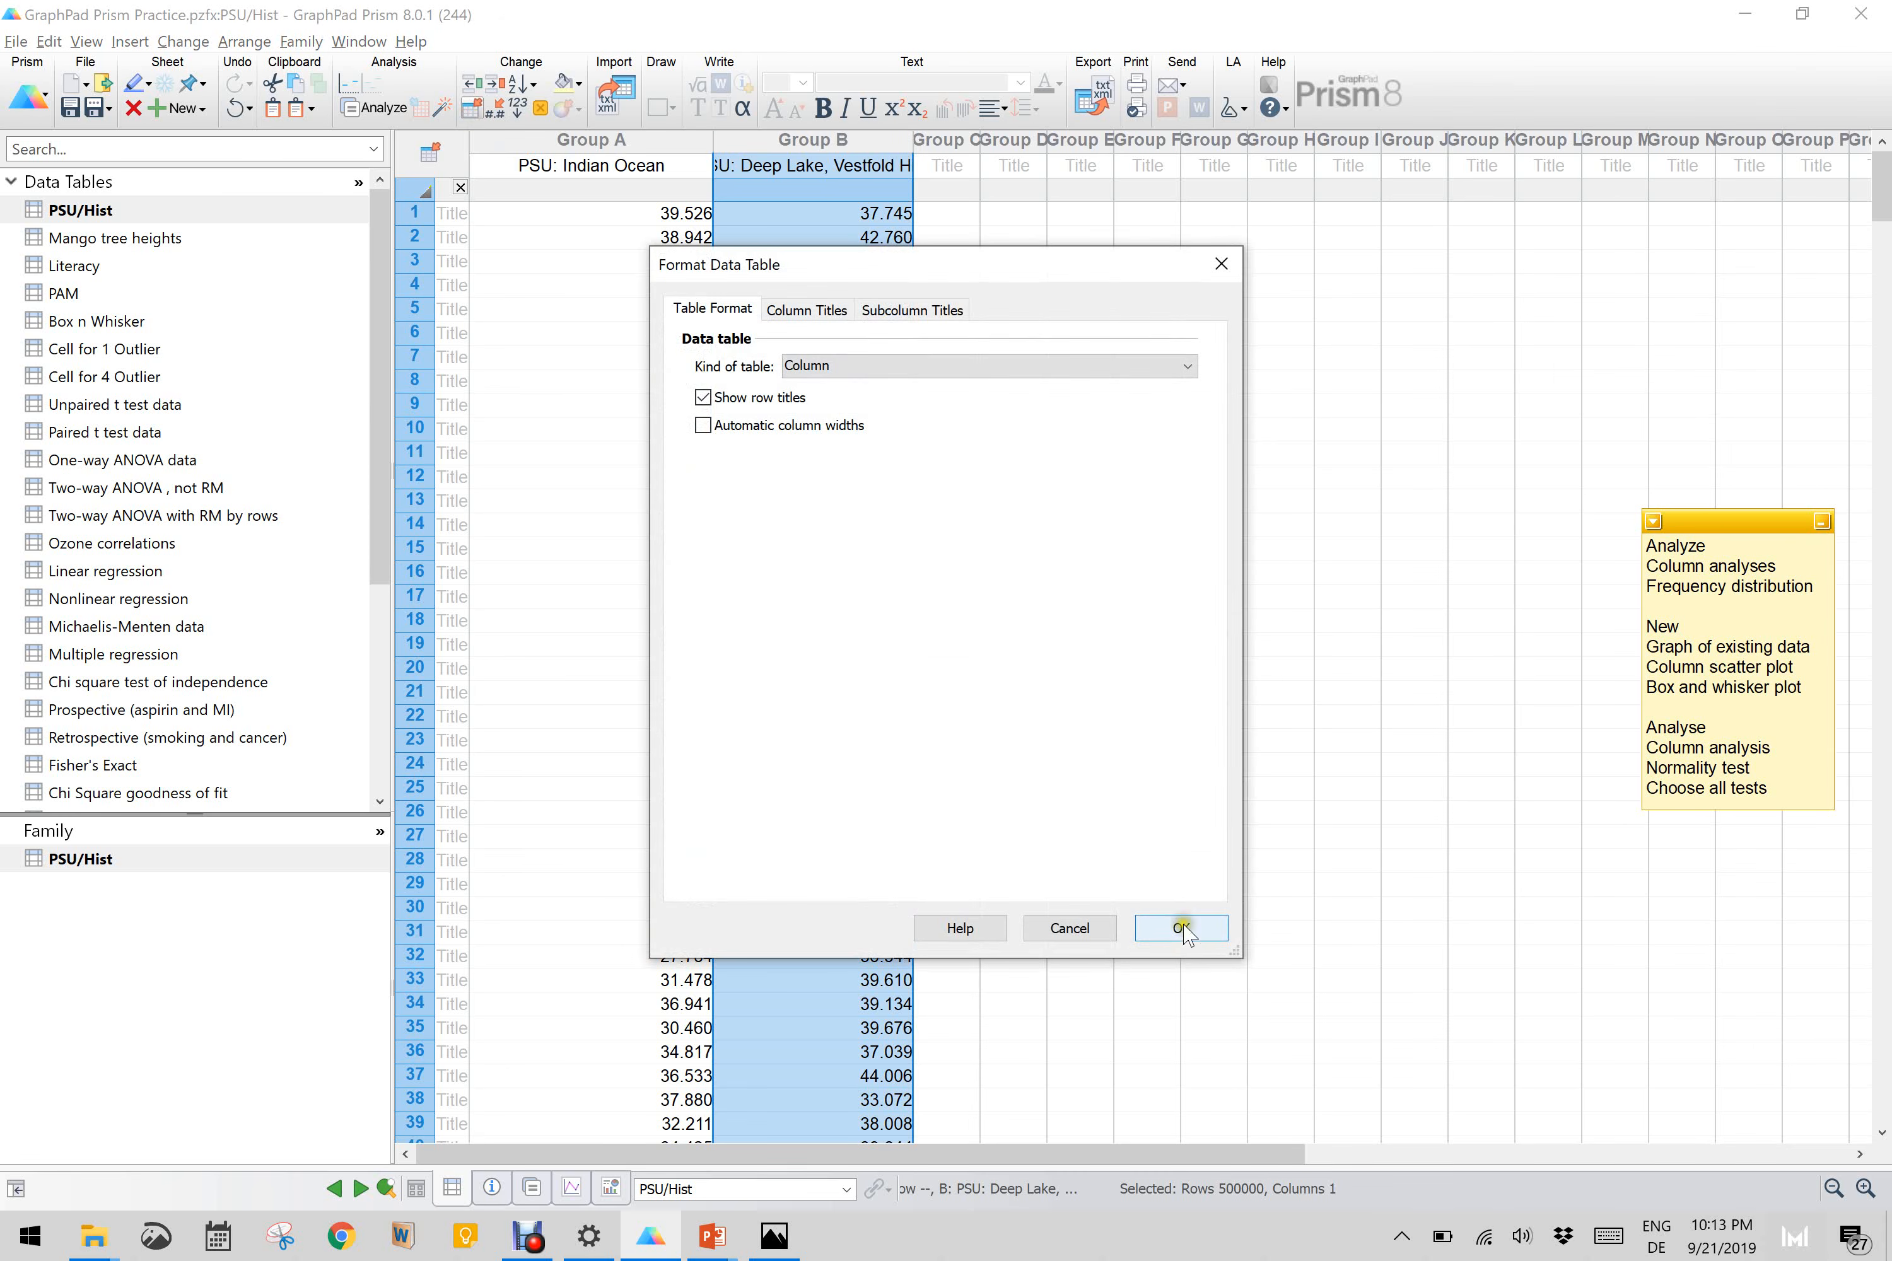
click(804, 309)
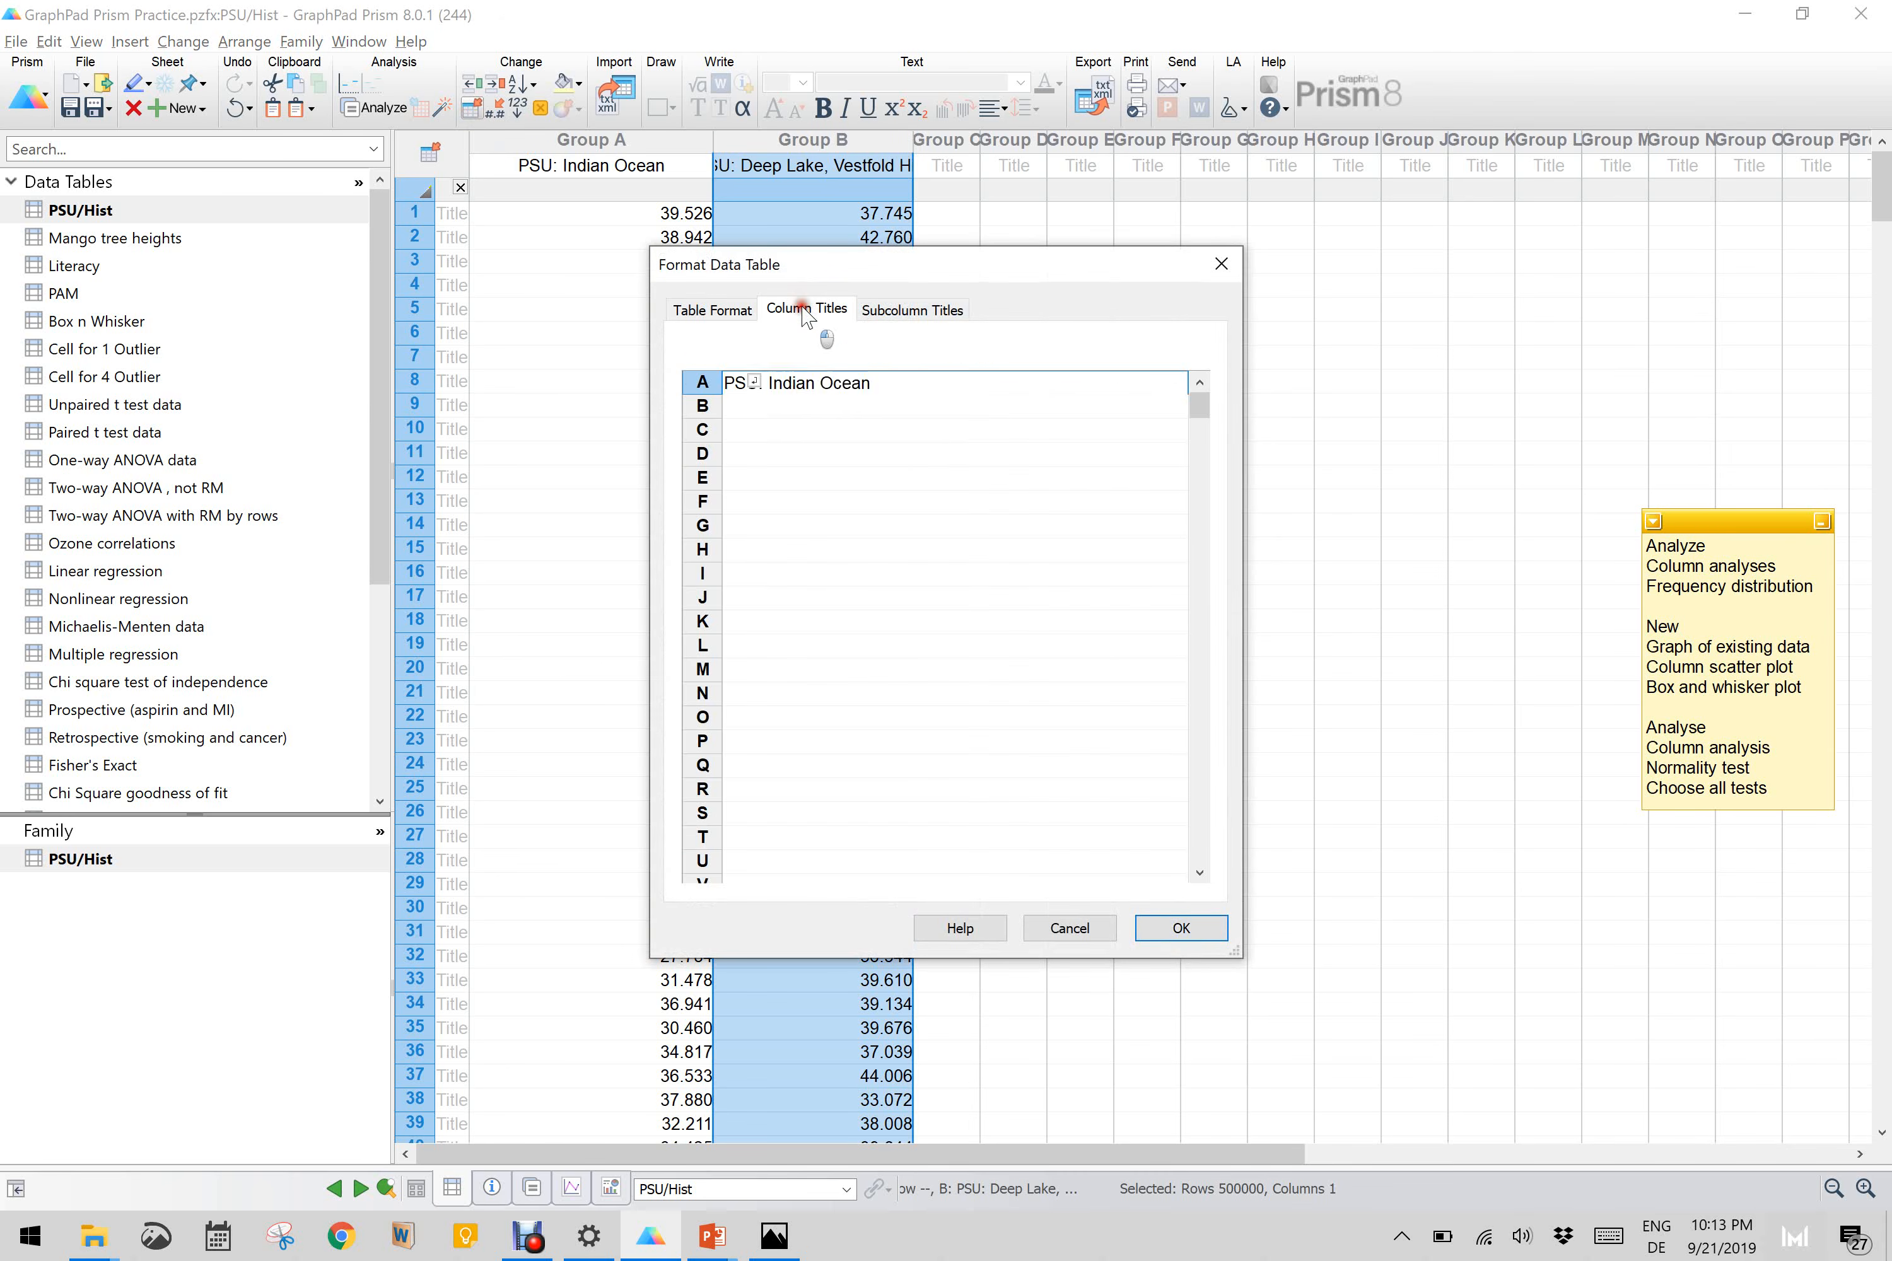
click(726, 317)
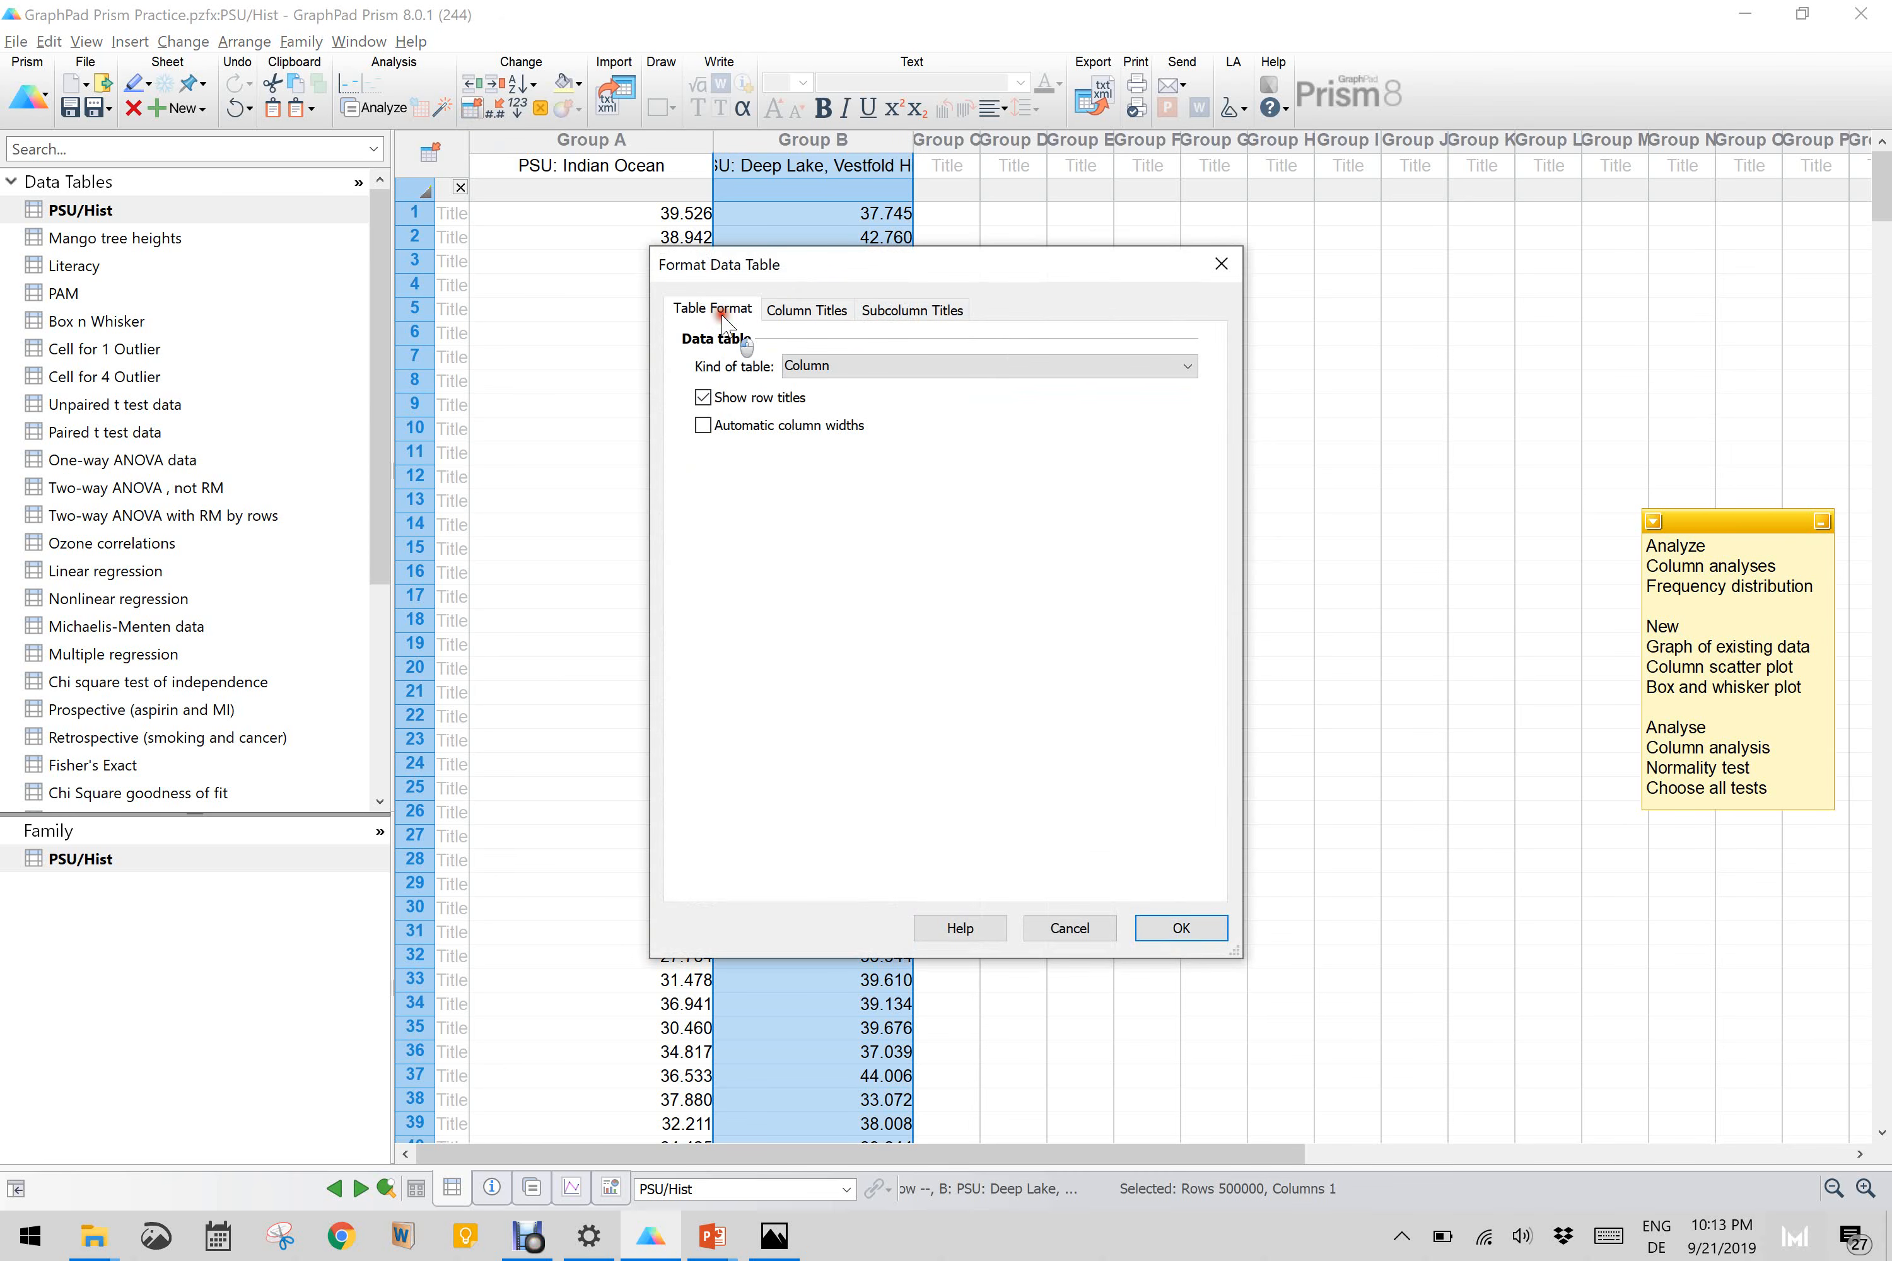
click(826, 366)
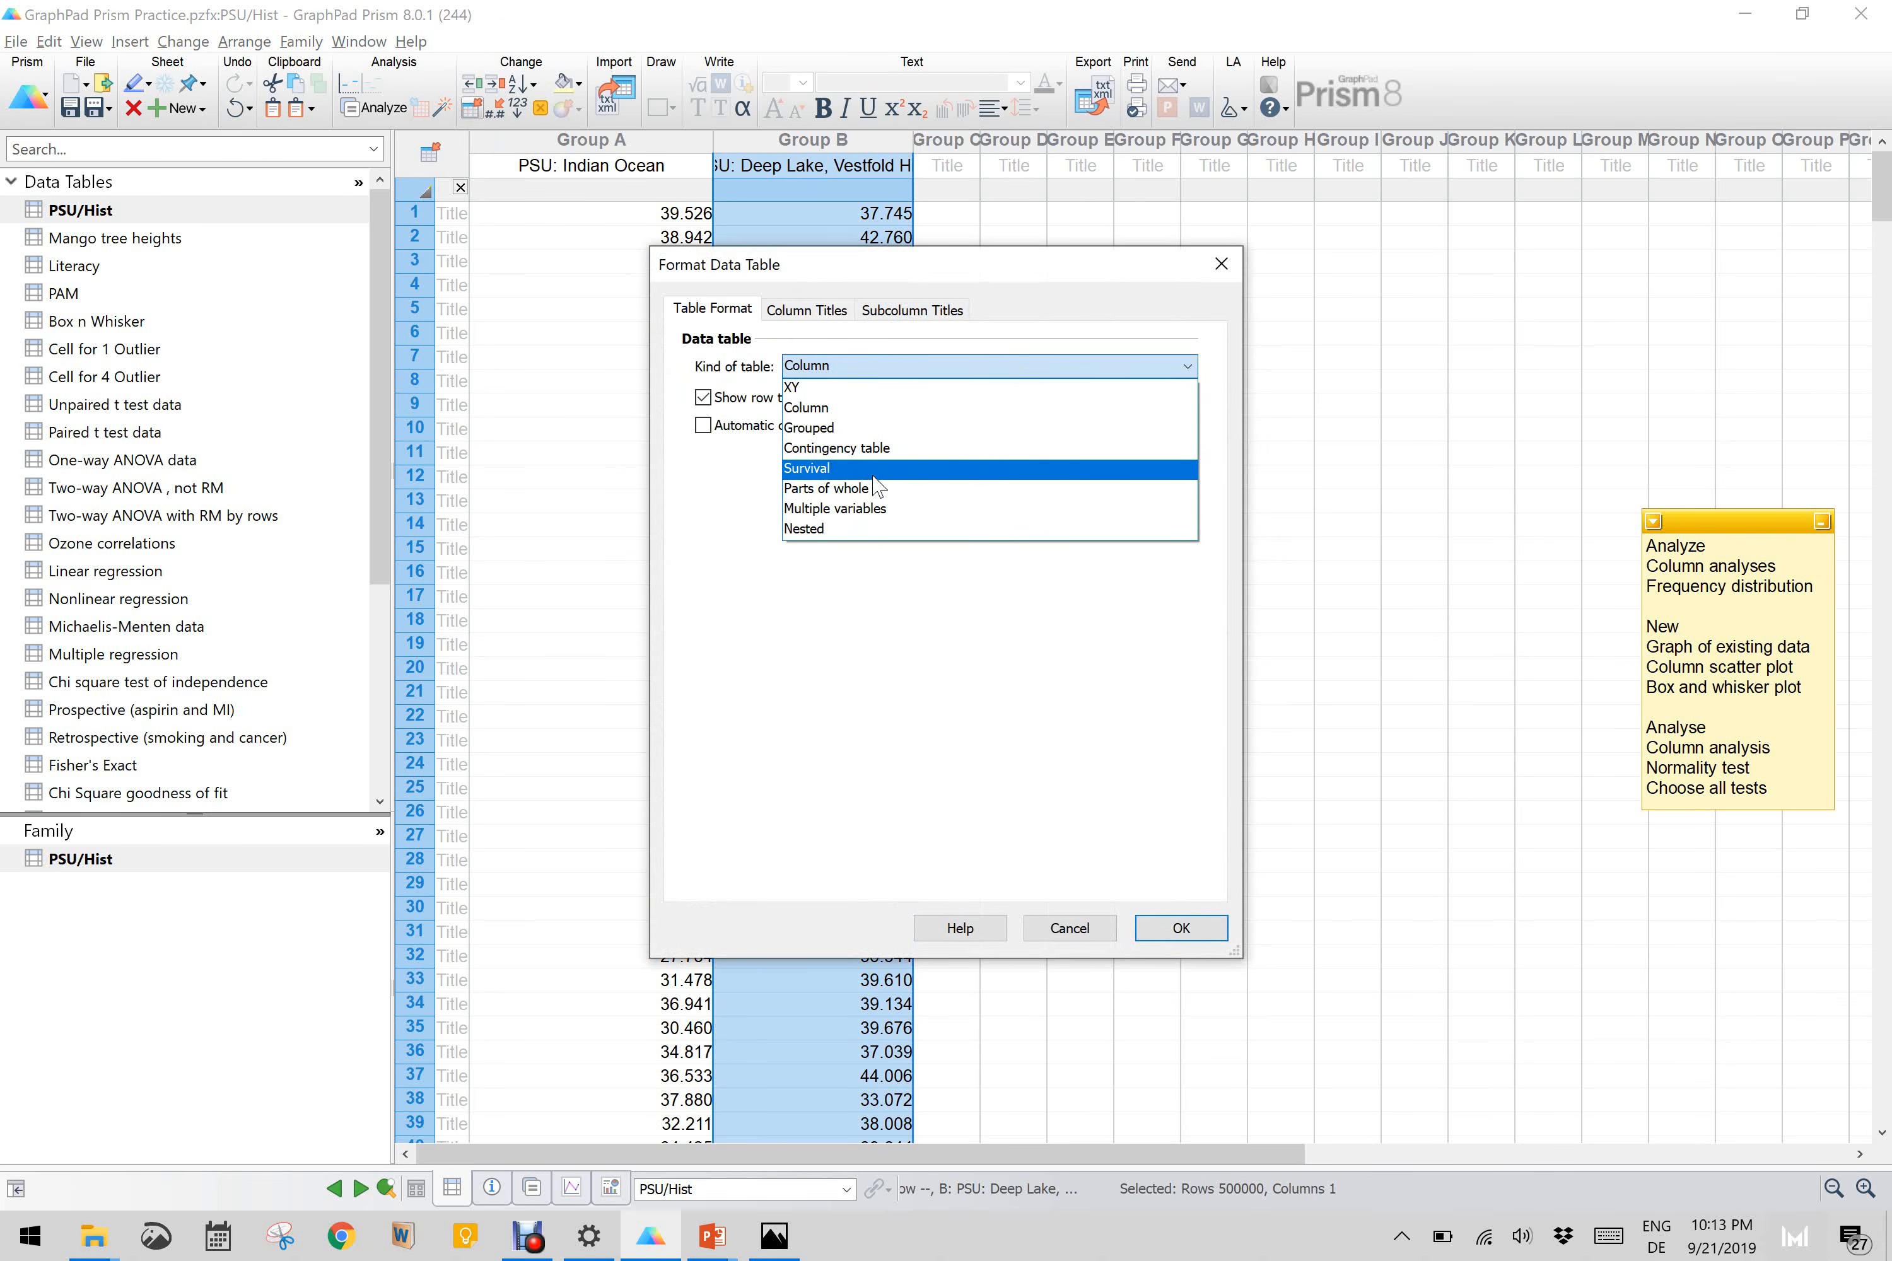
click(741, 707)
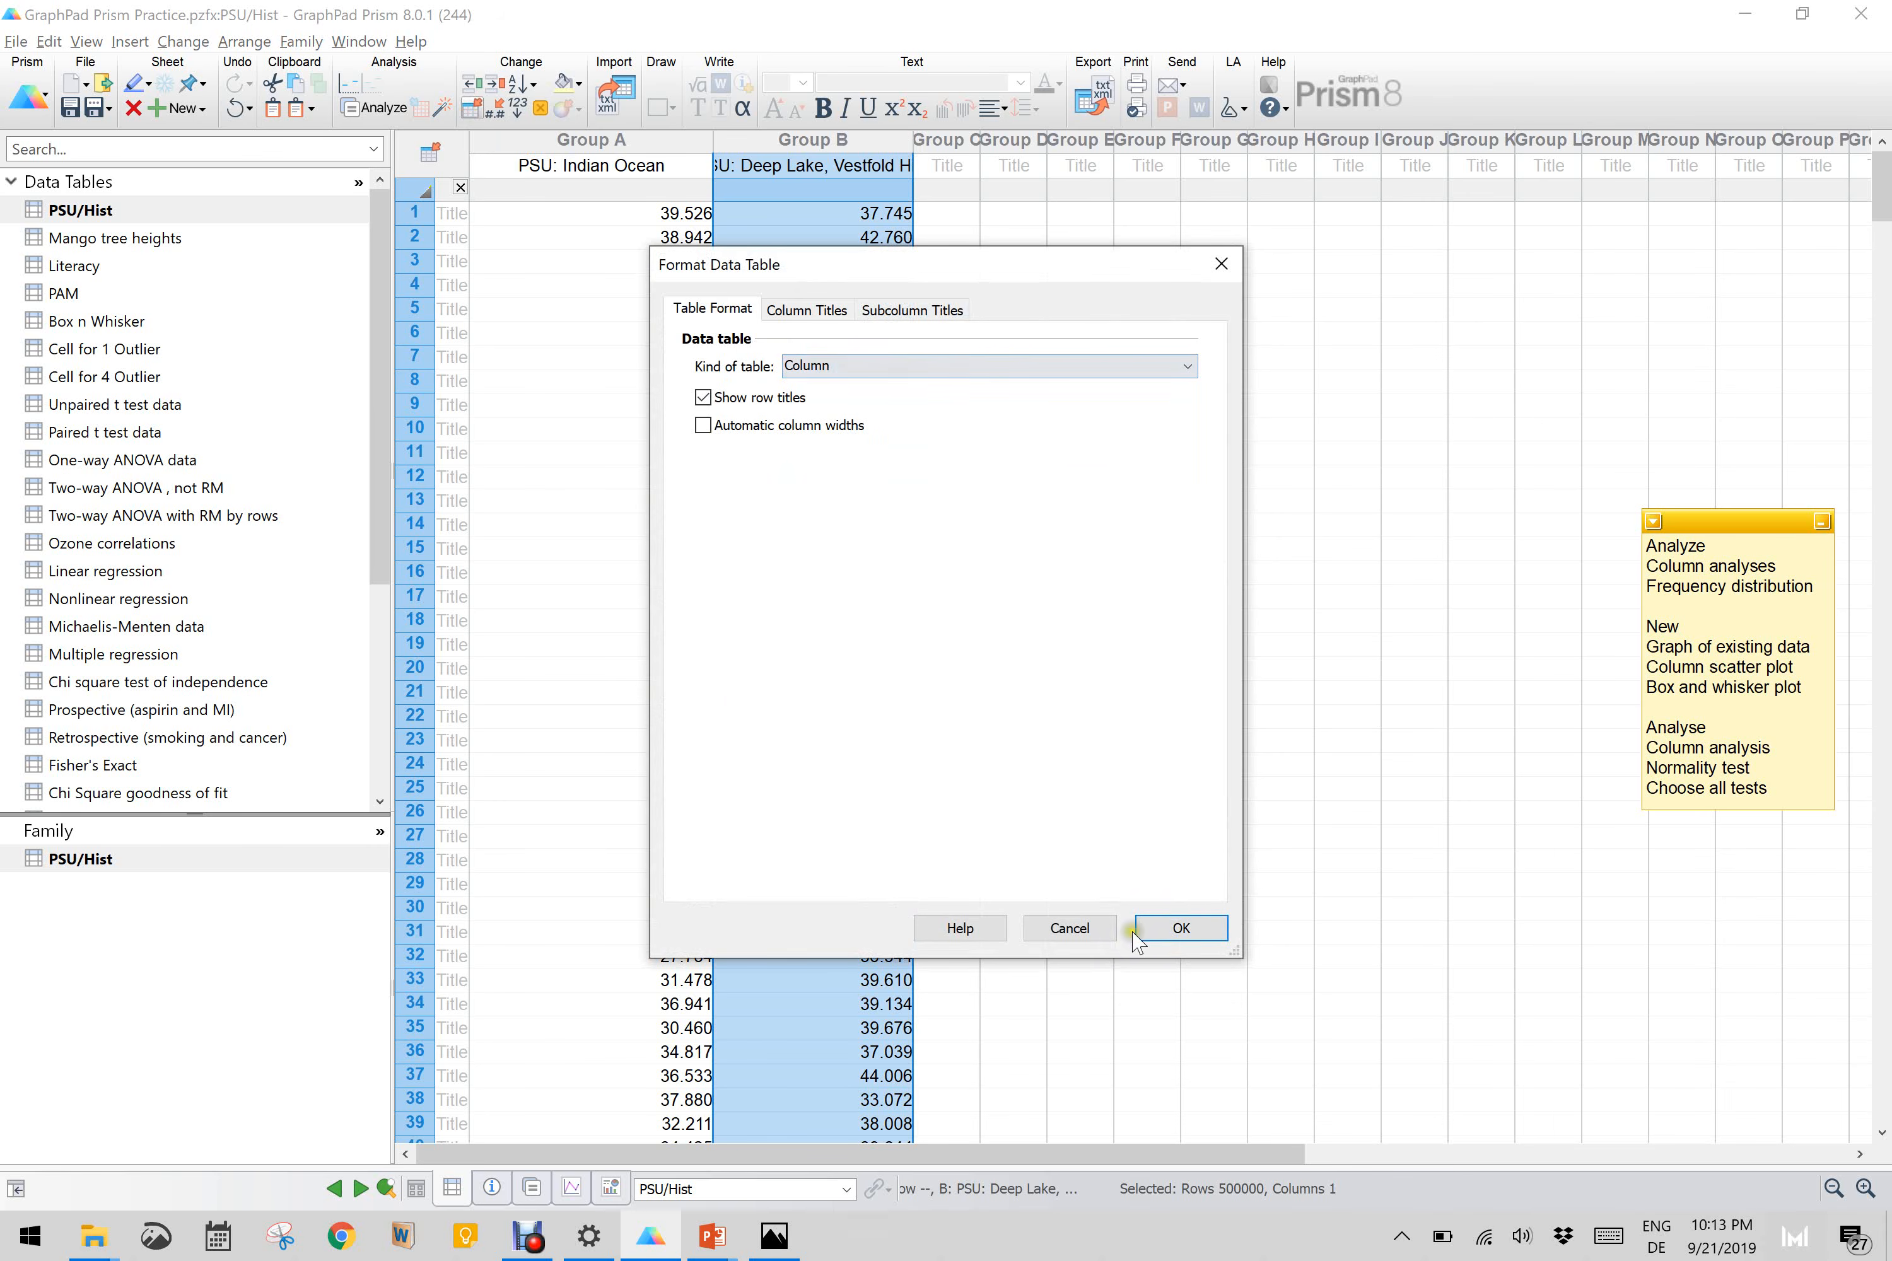
click(1221, 264)
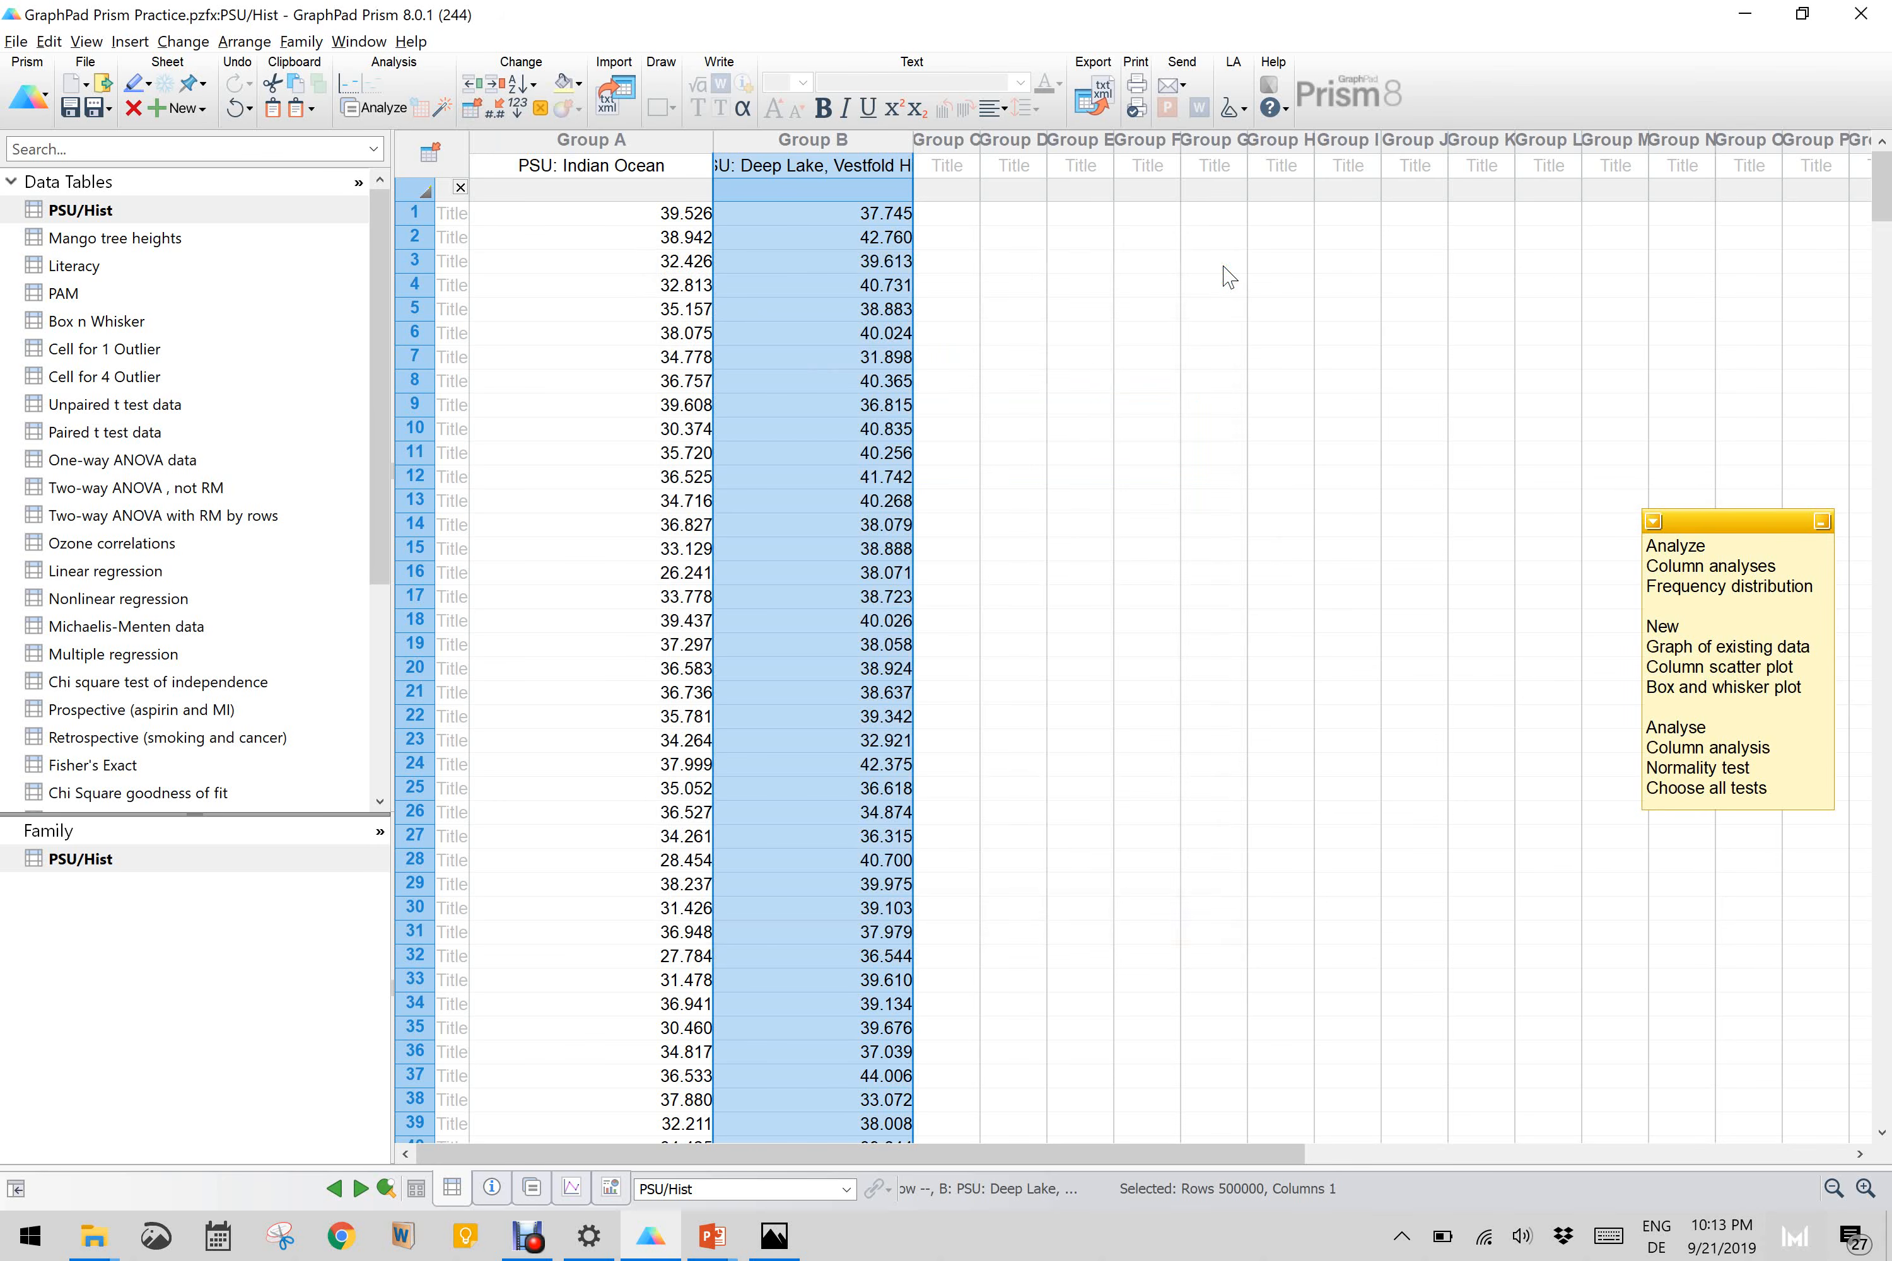
Step: Examine the titles and values of the Indian Ocean and Deep Lake, Vestfold Hills data columns
click(586, 156)
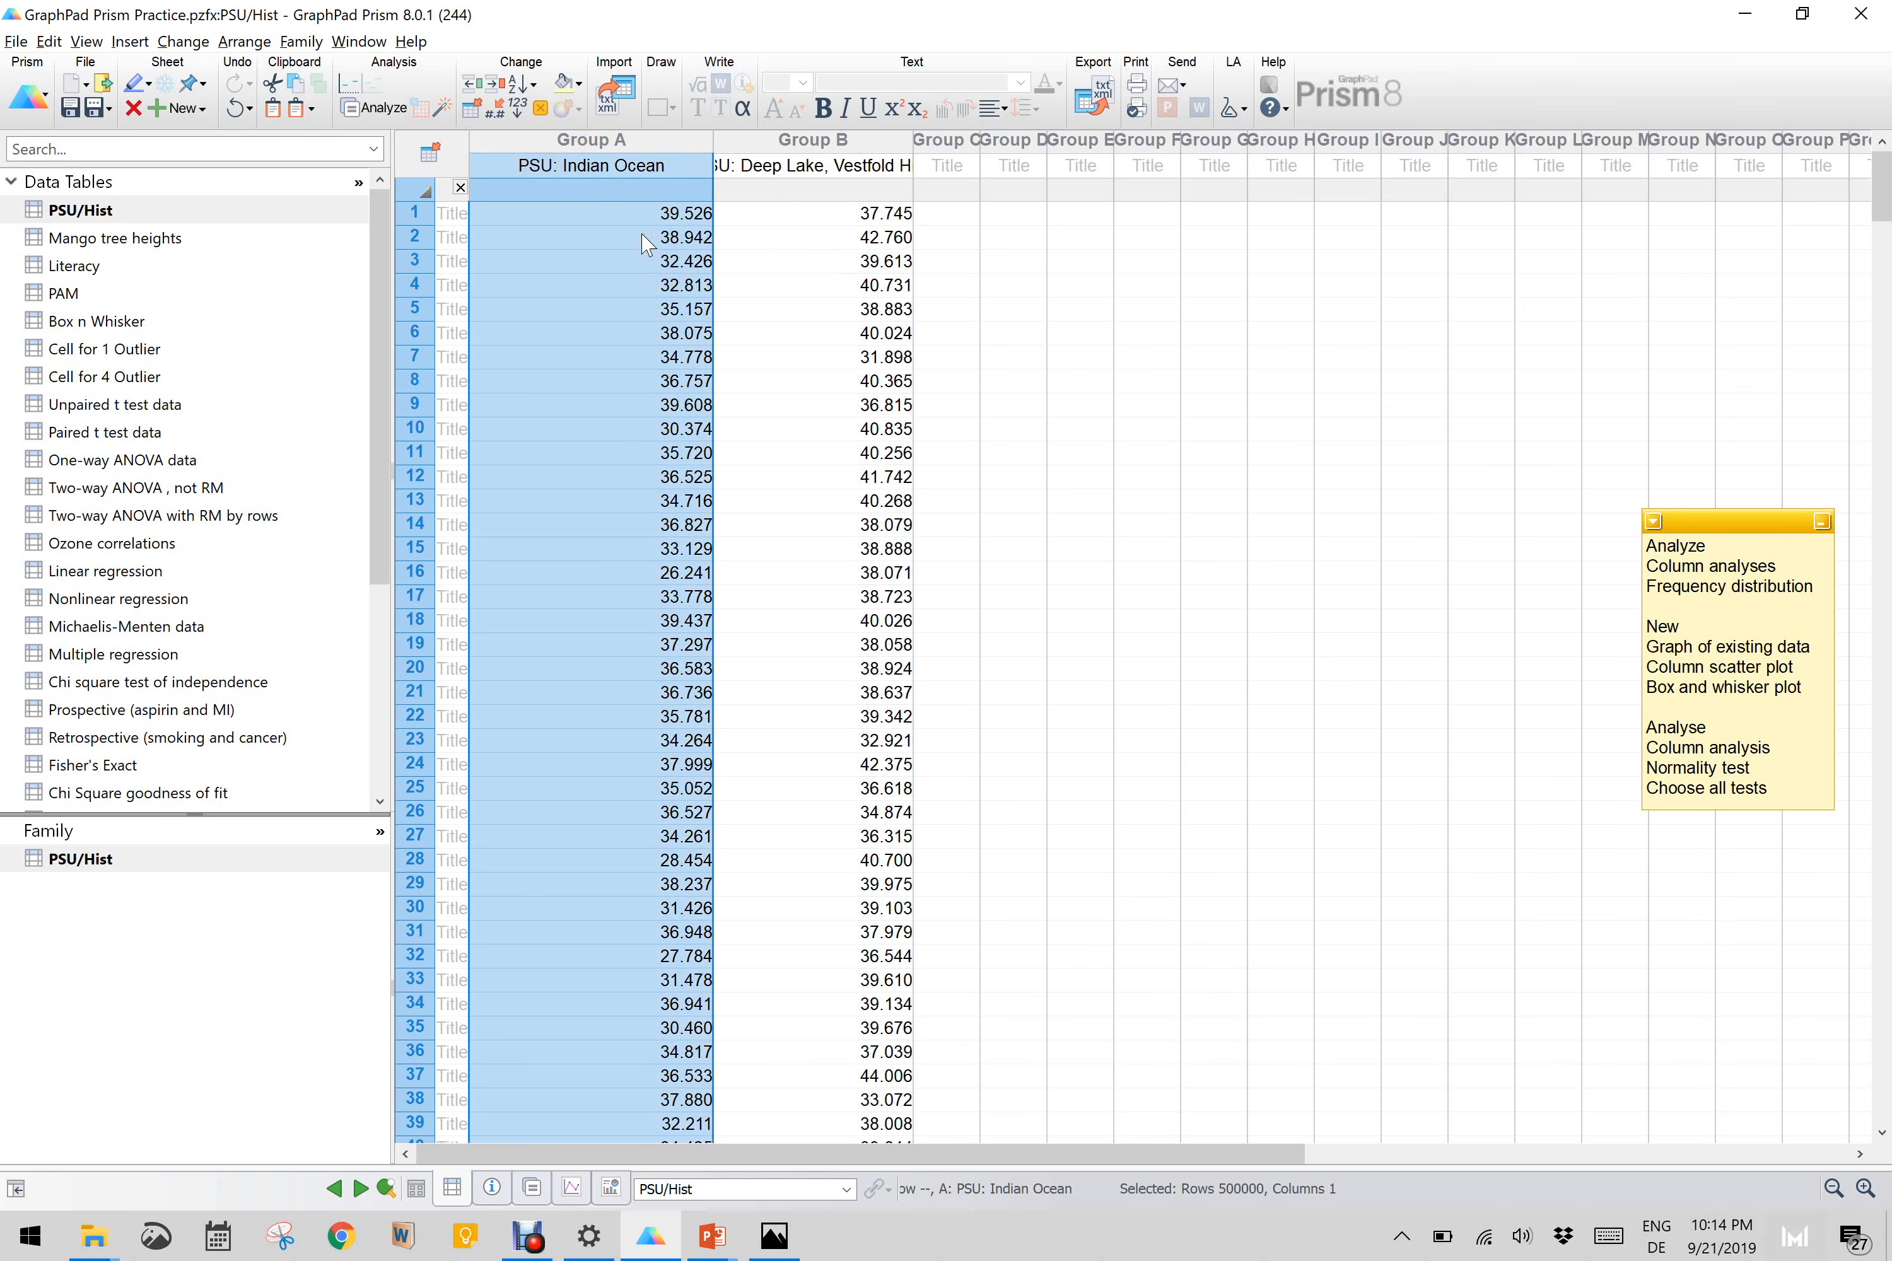
click(843, 169)
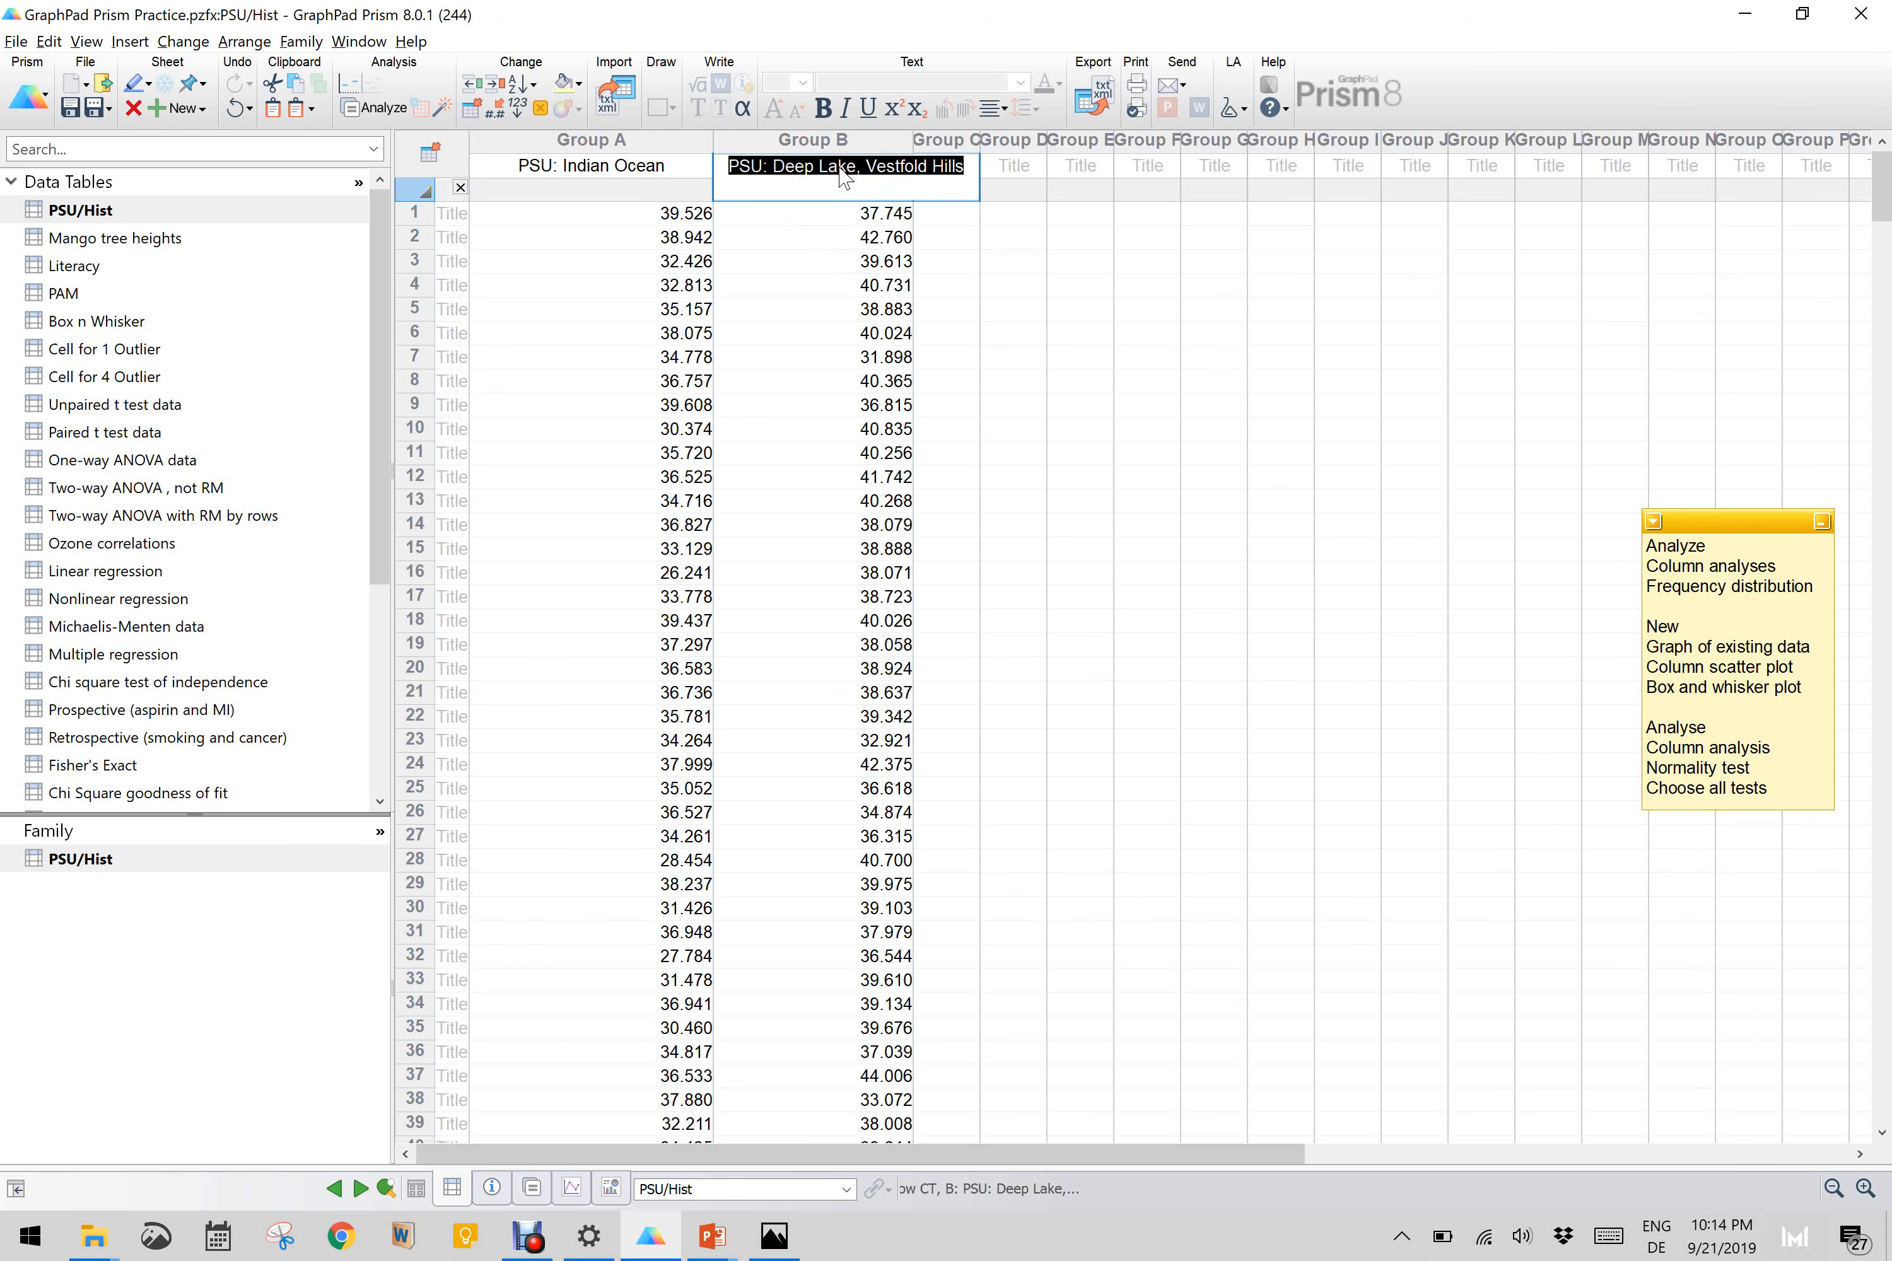
double_click(806, 286)
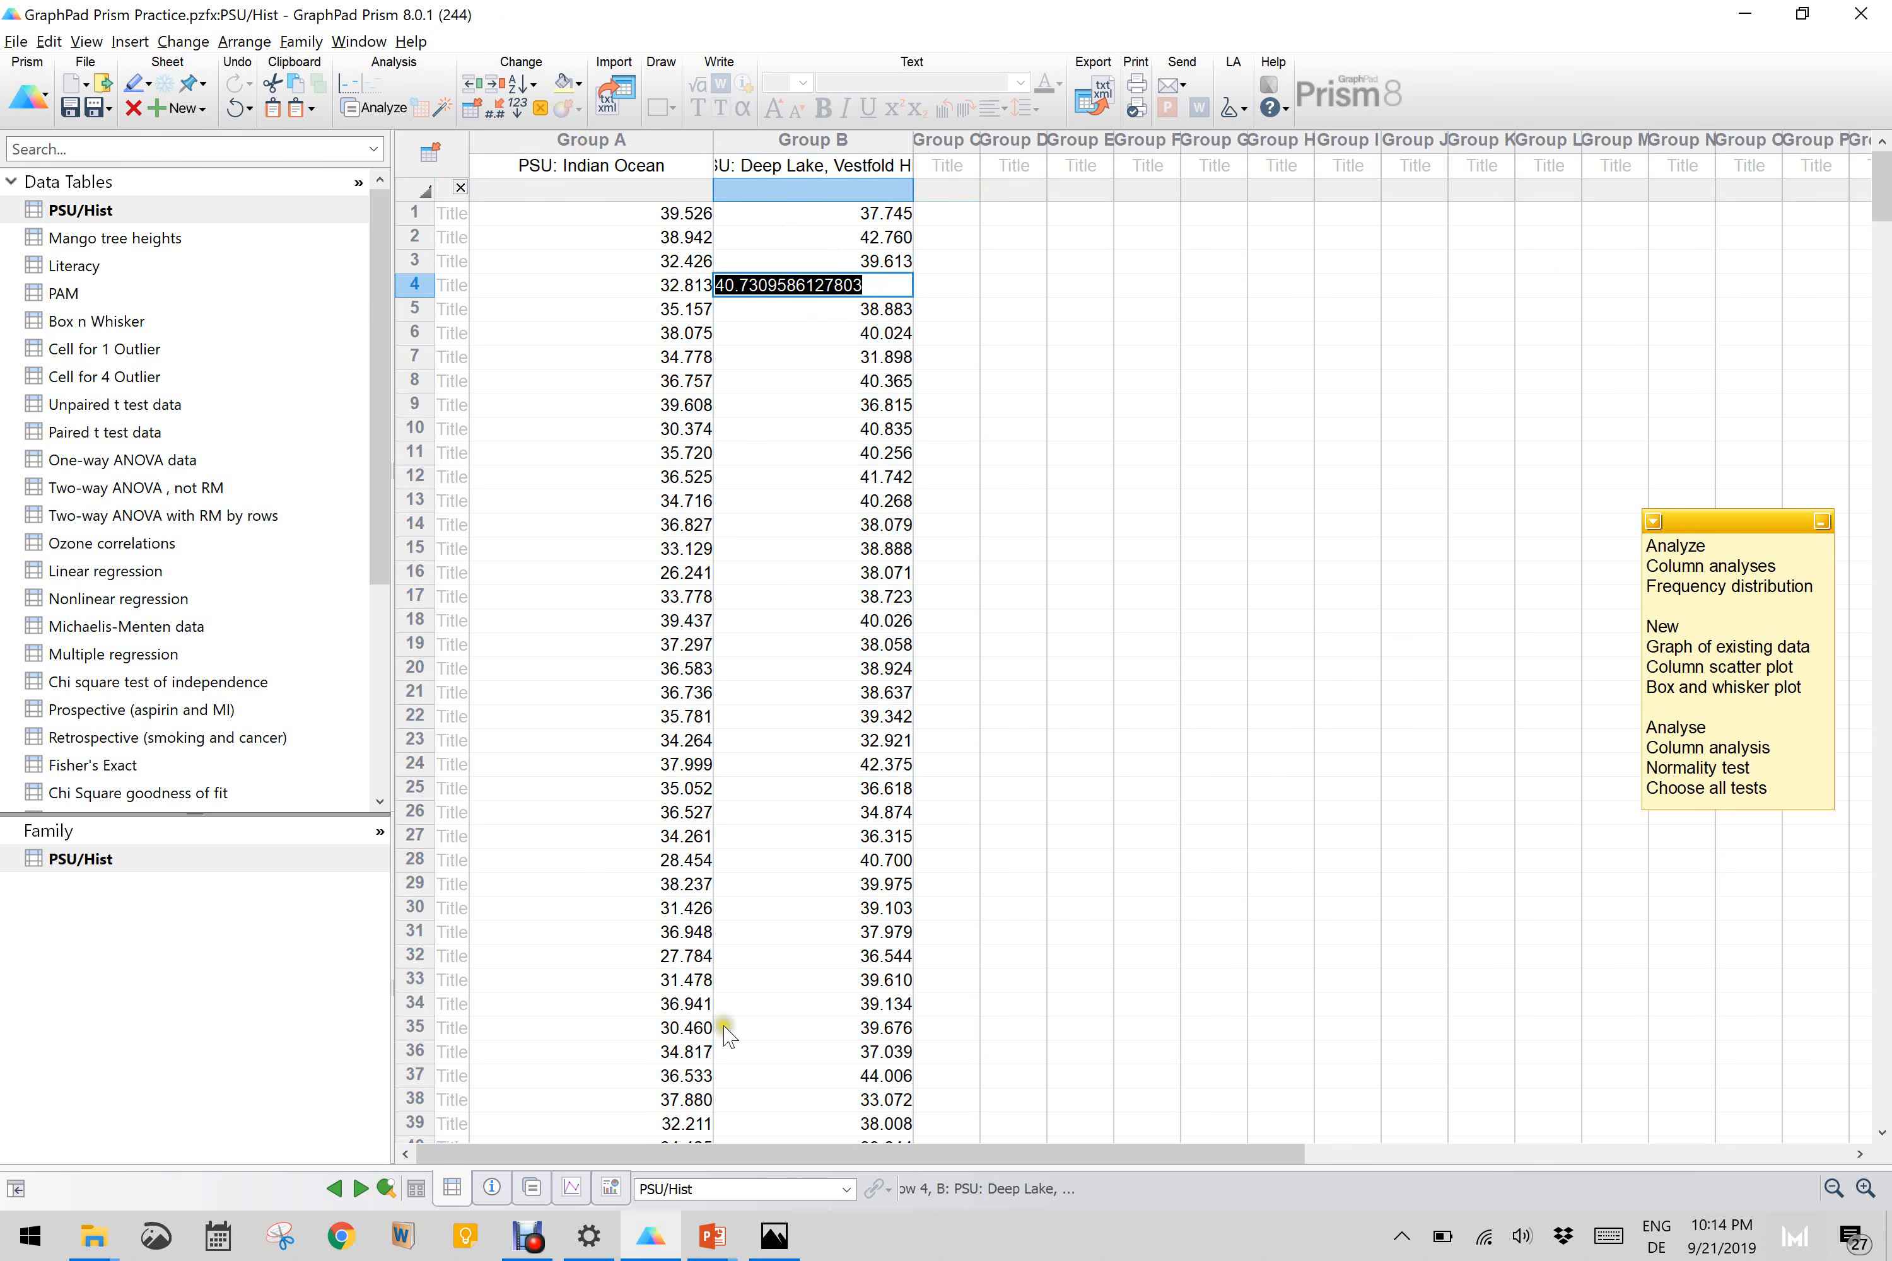
Step: View the deep.jpg photo of the lake in Photos, and close it to return to the data table
click(814, 1099)
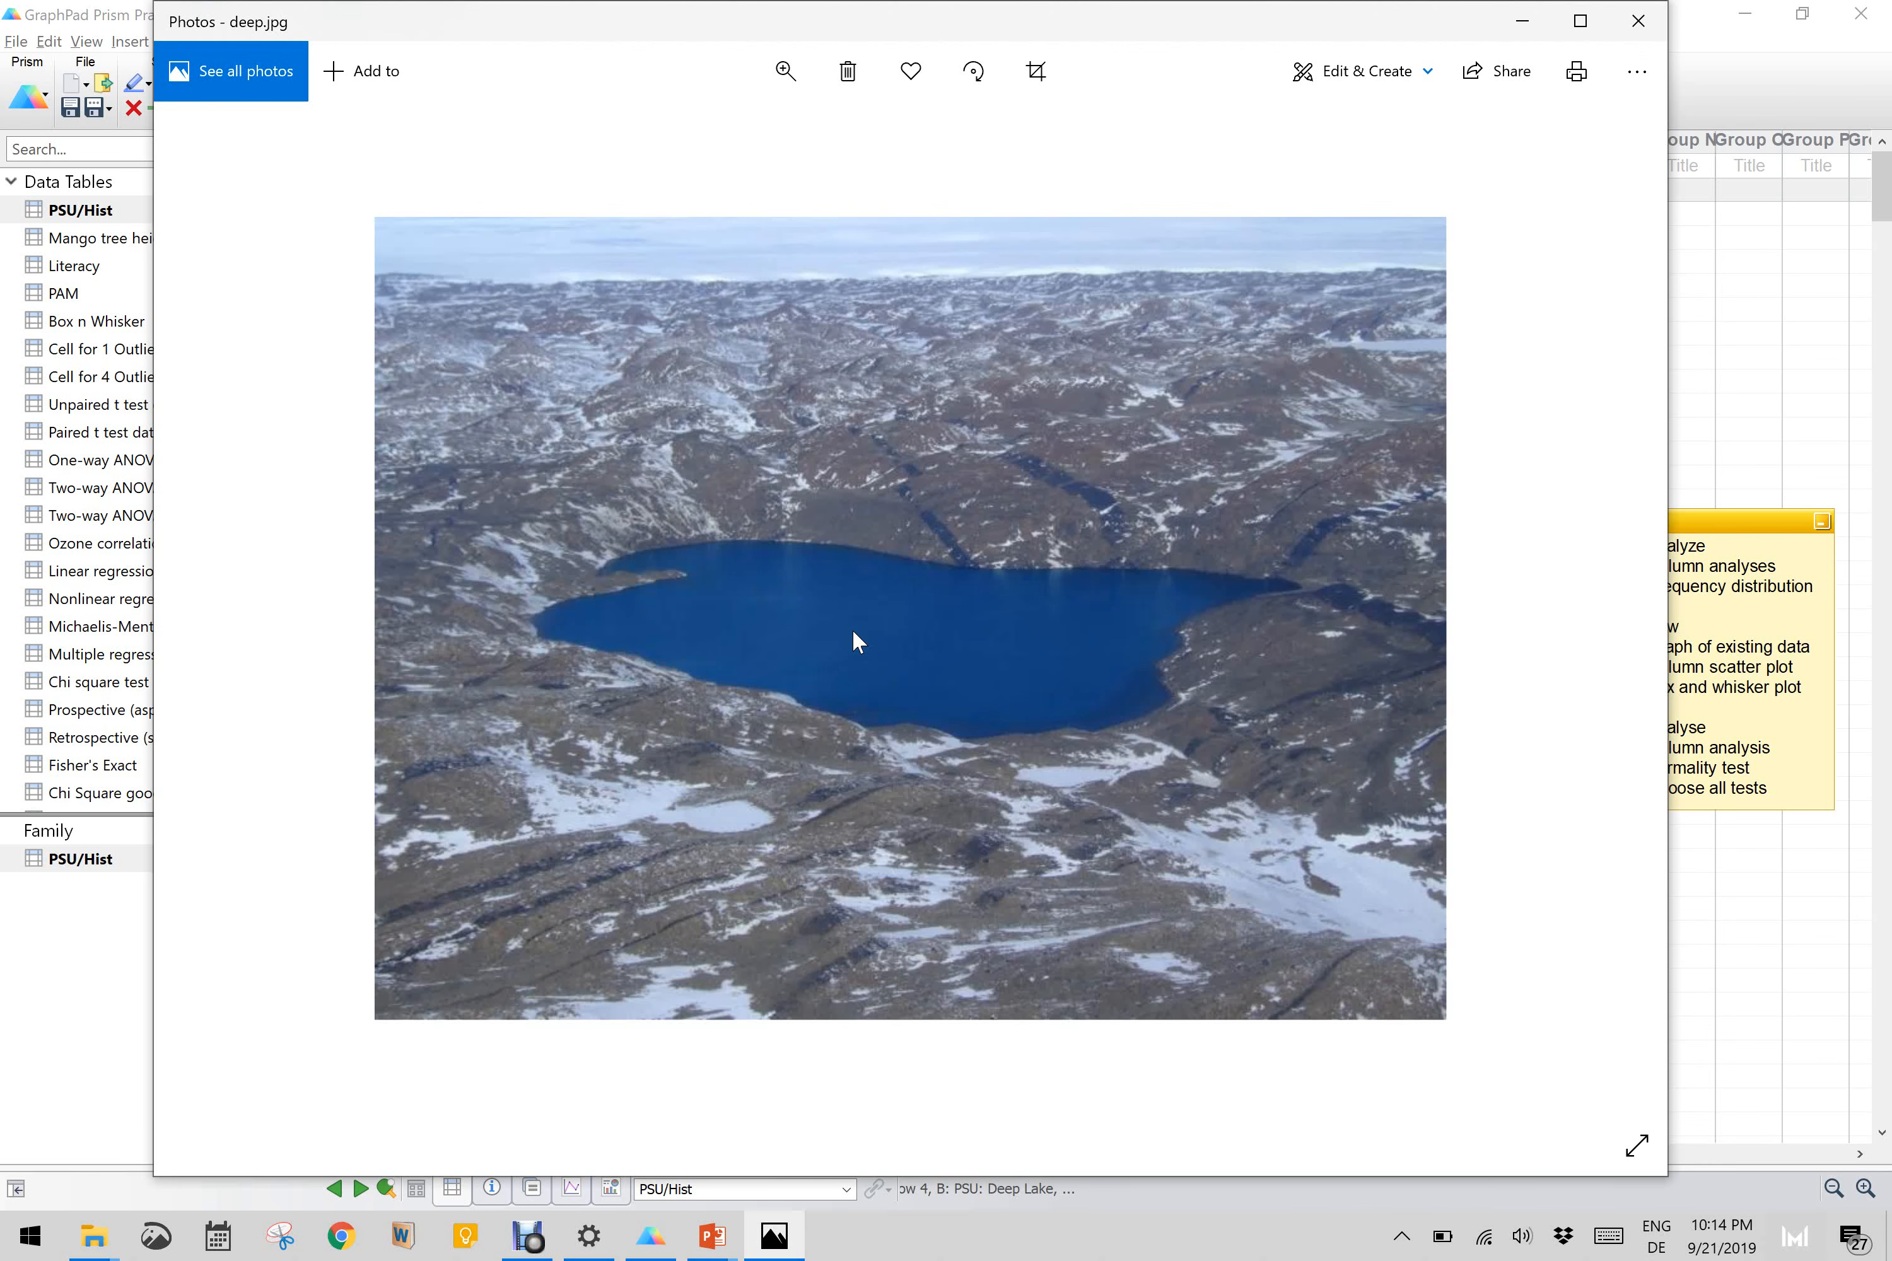
mouse_move(851, 629)
mouse_down()
mouse_move(881, 541)
mouse_move(857, 658)
mouse_up()
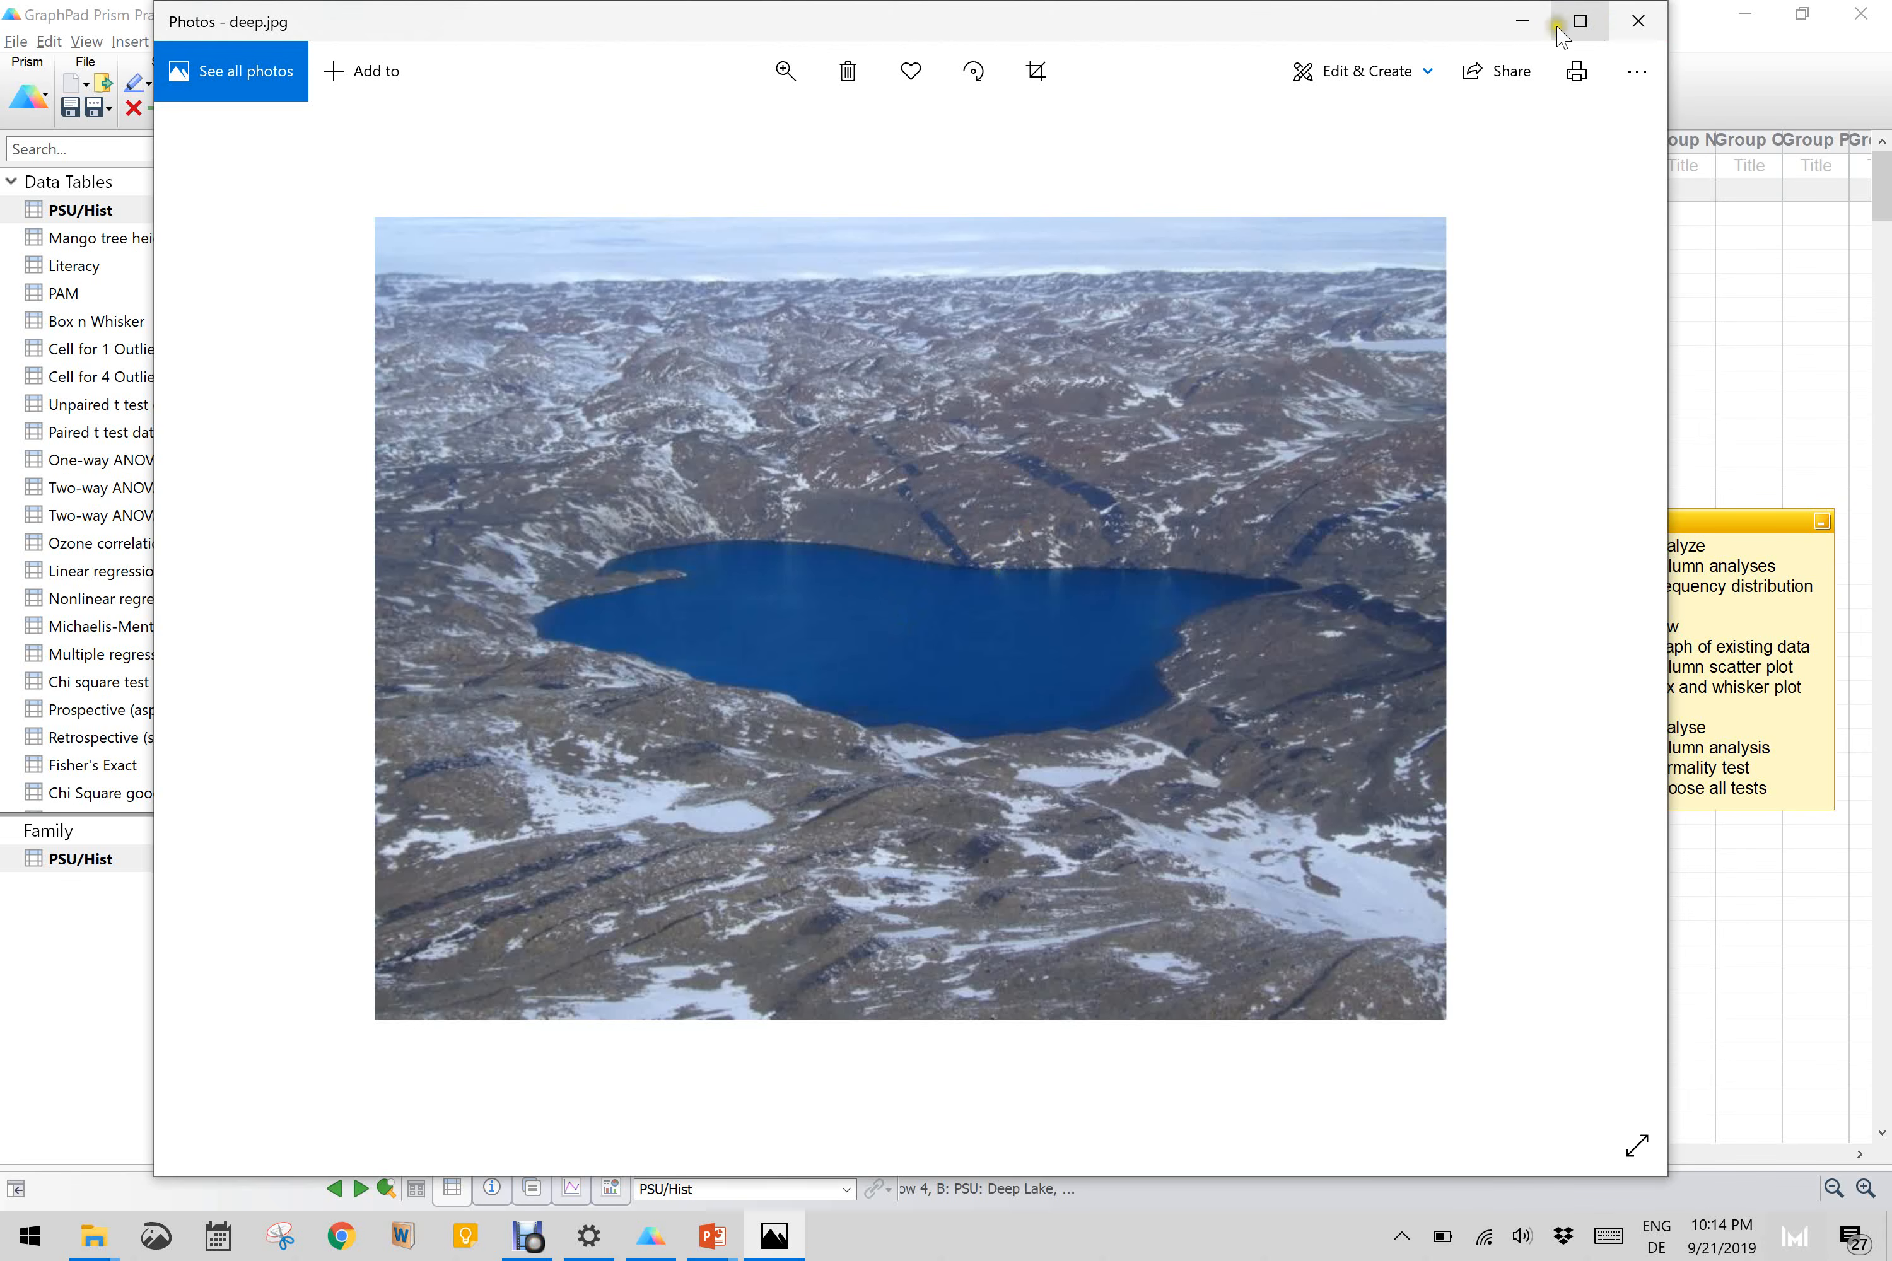
click(1638, 20)
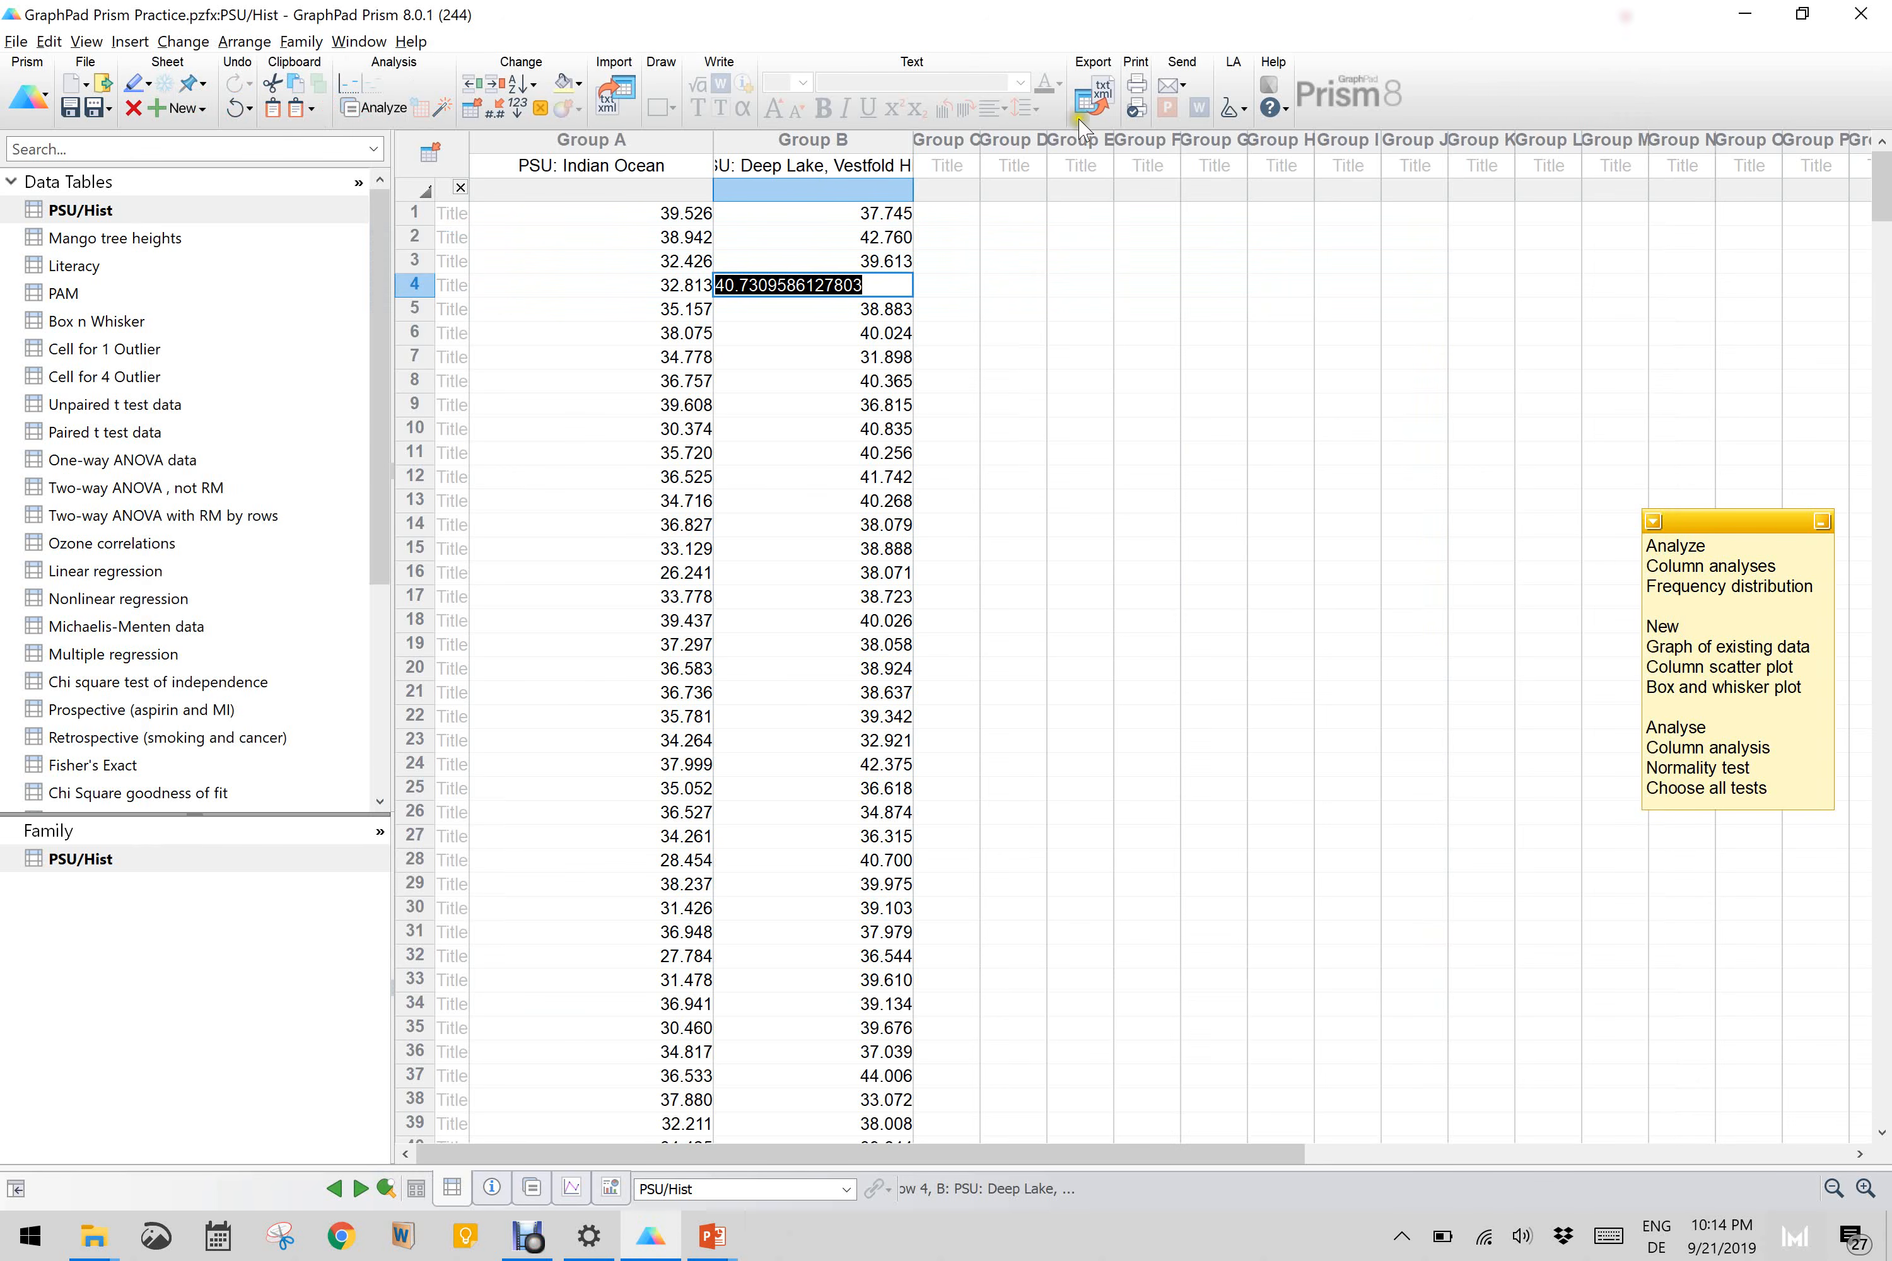
Step: Run a Frequency distribution on both data sets, tabulating number of values with automatic bins and a separated bar graph
click(641, 218)
click(836, 236)
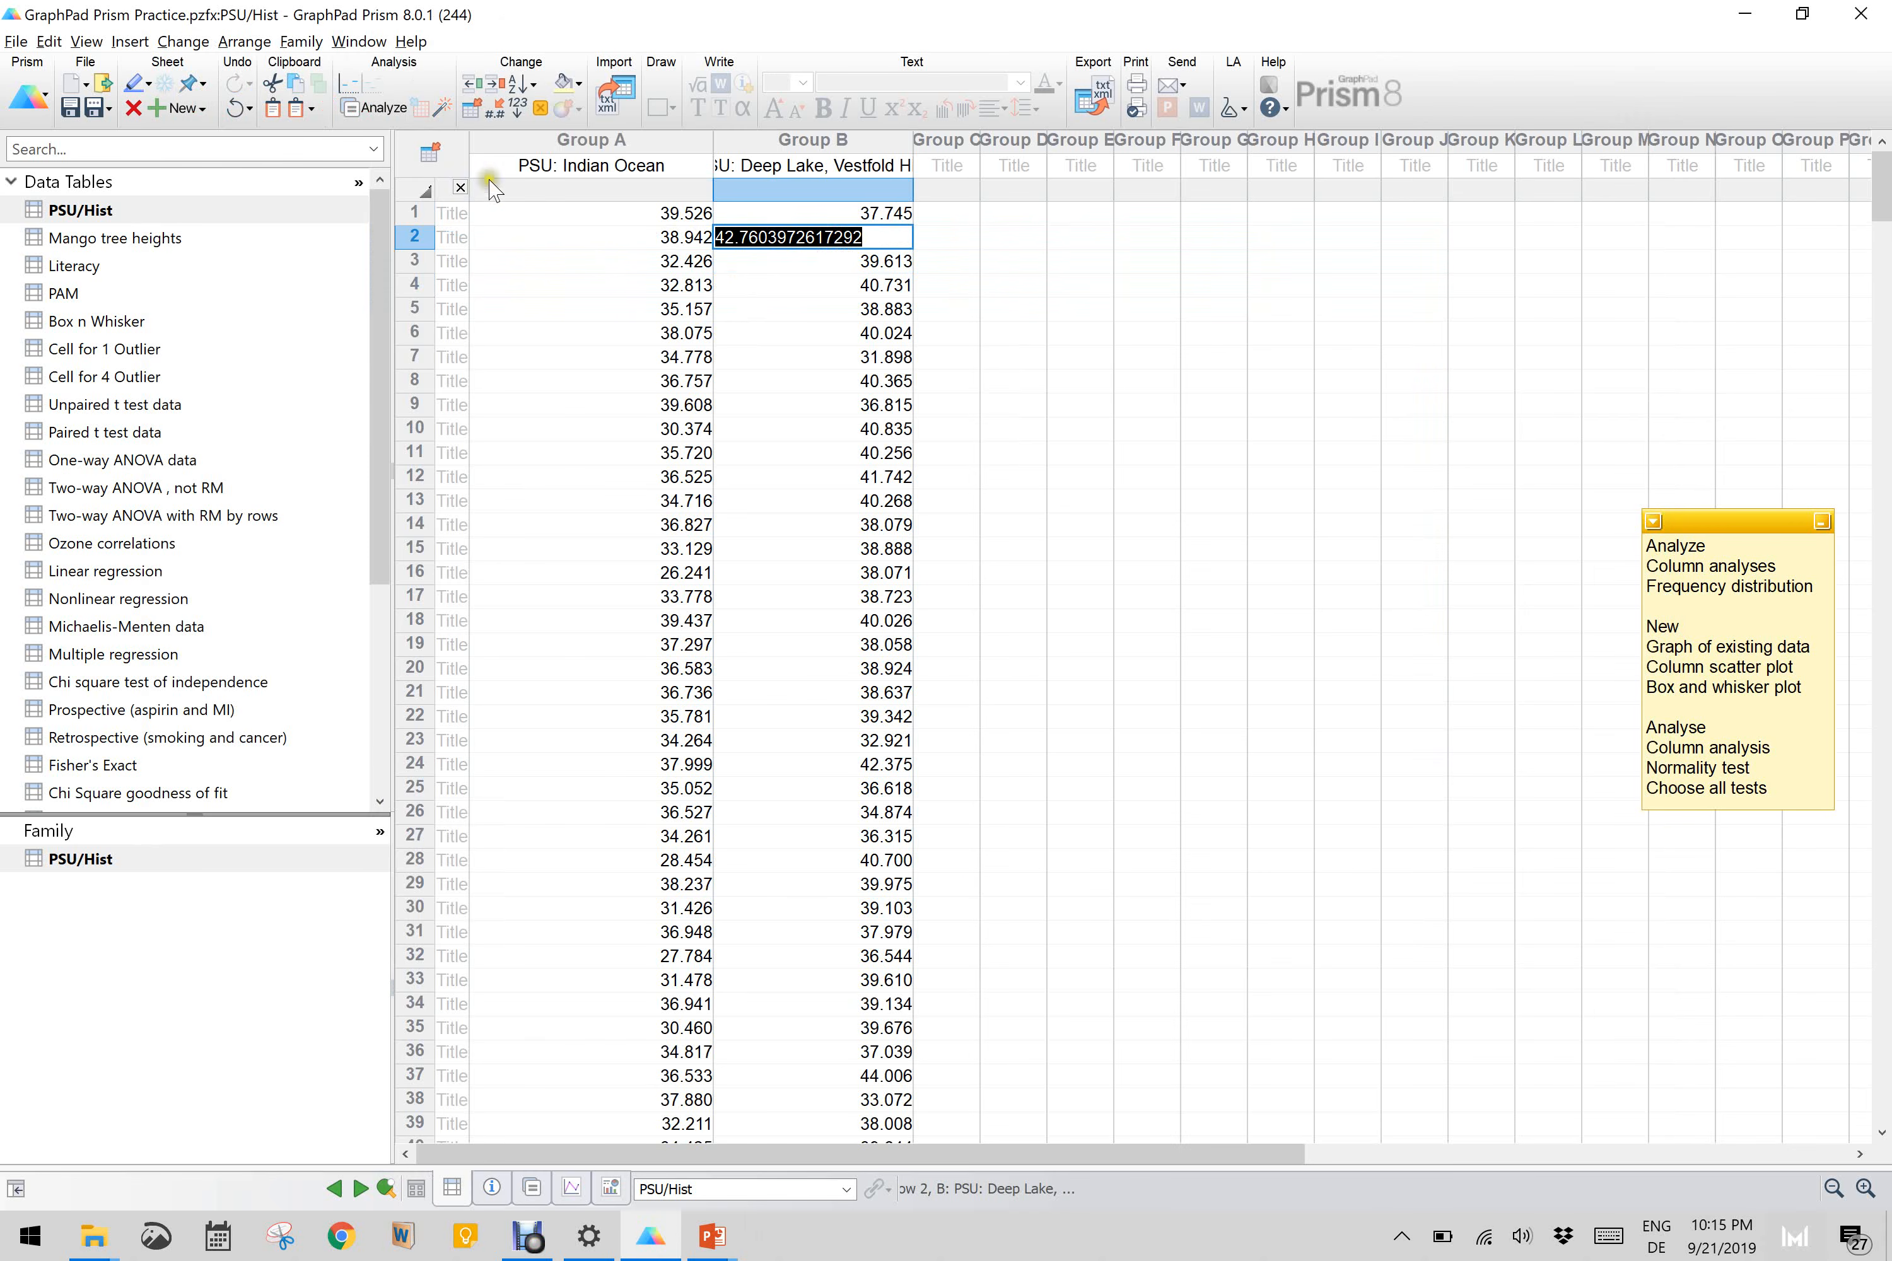
click(435, 143)
click(375, 107)
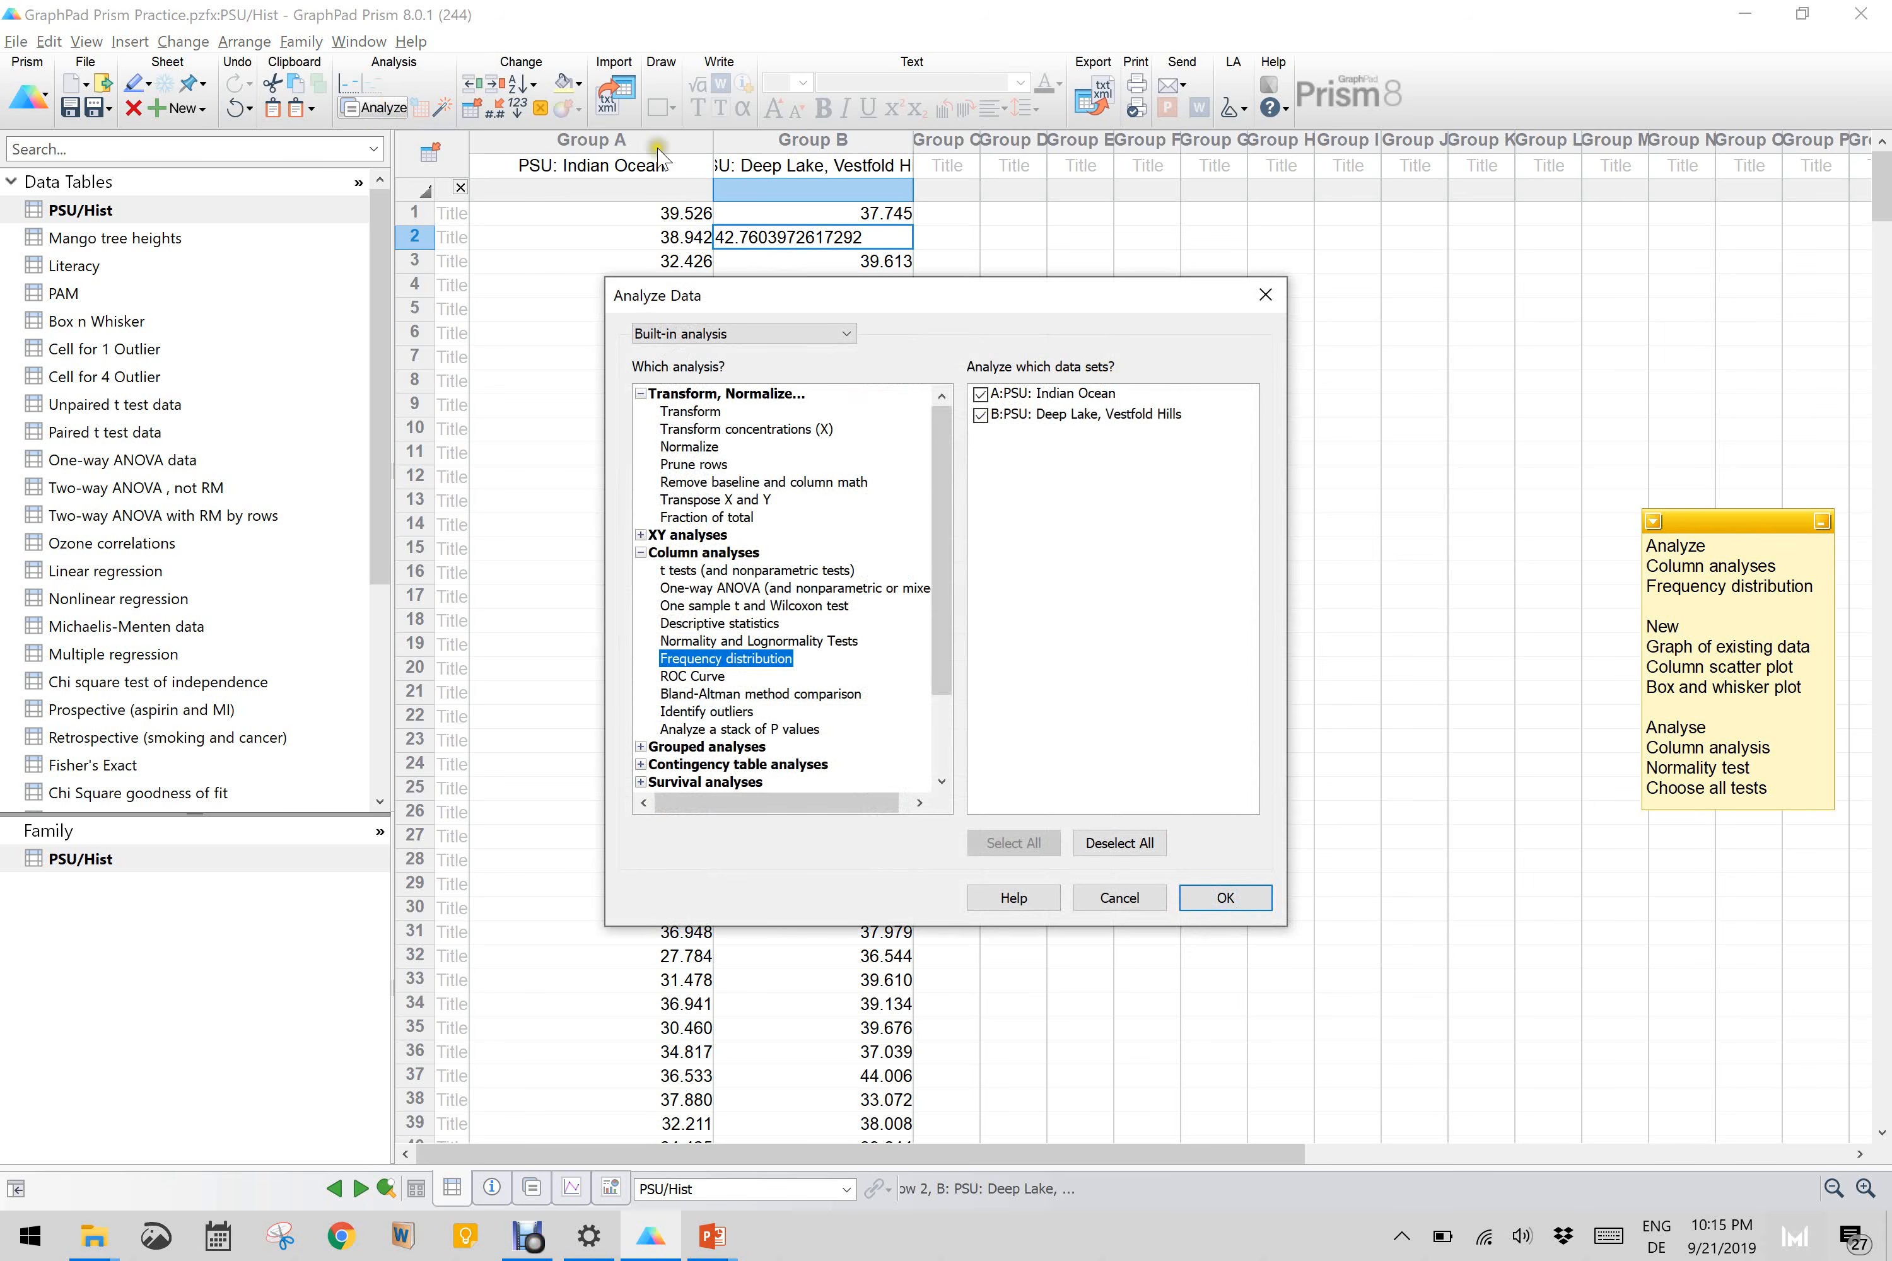
click(1235, 897)
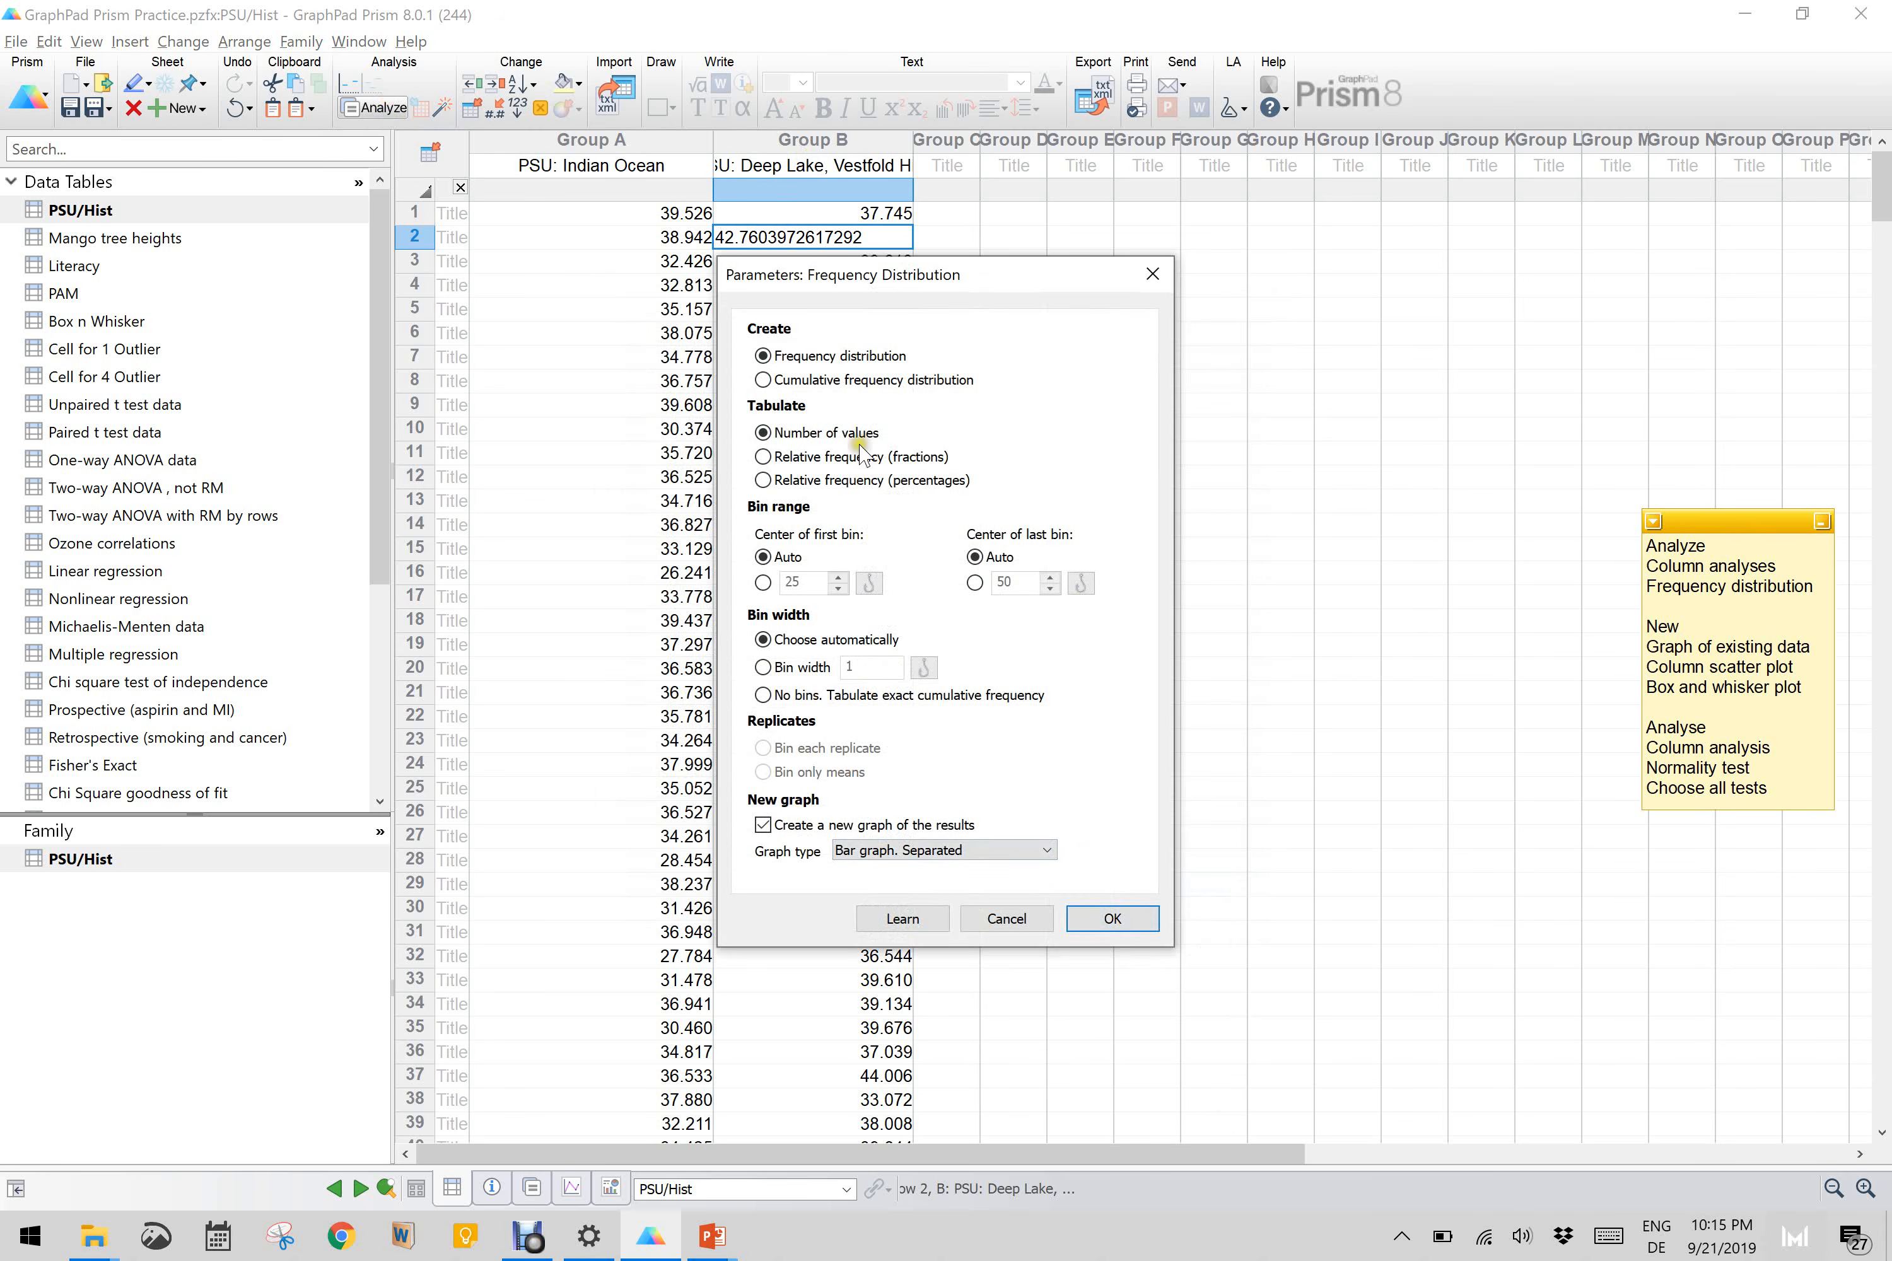
click(1108, 917)
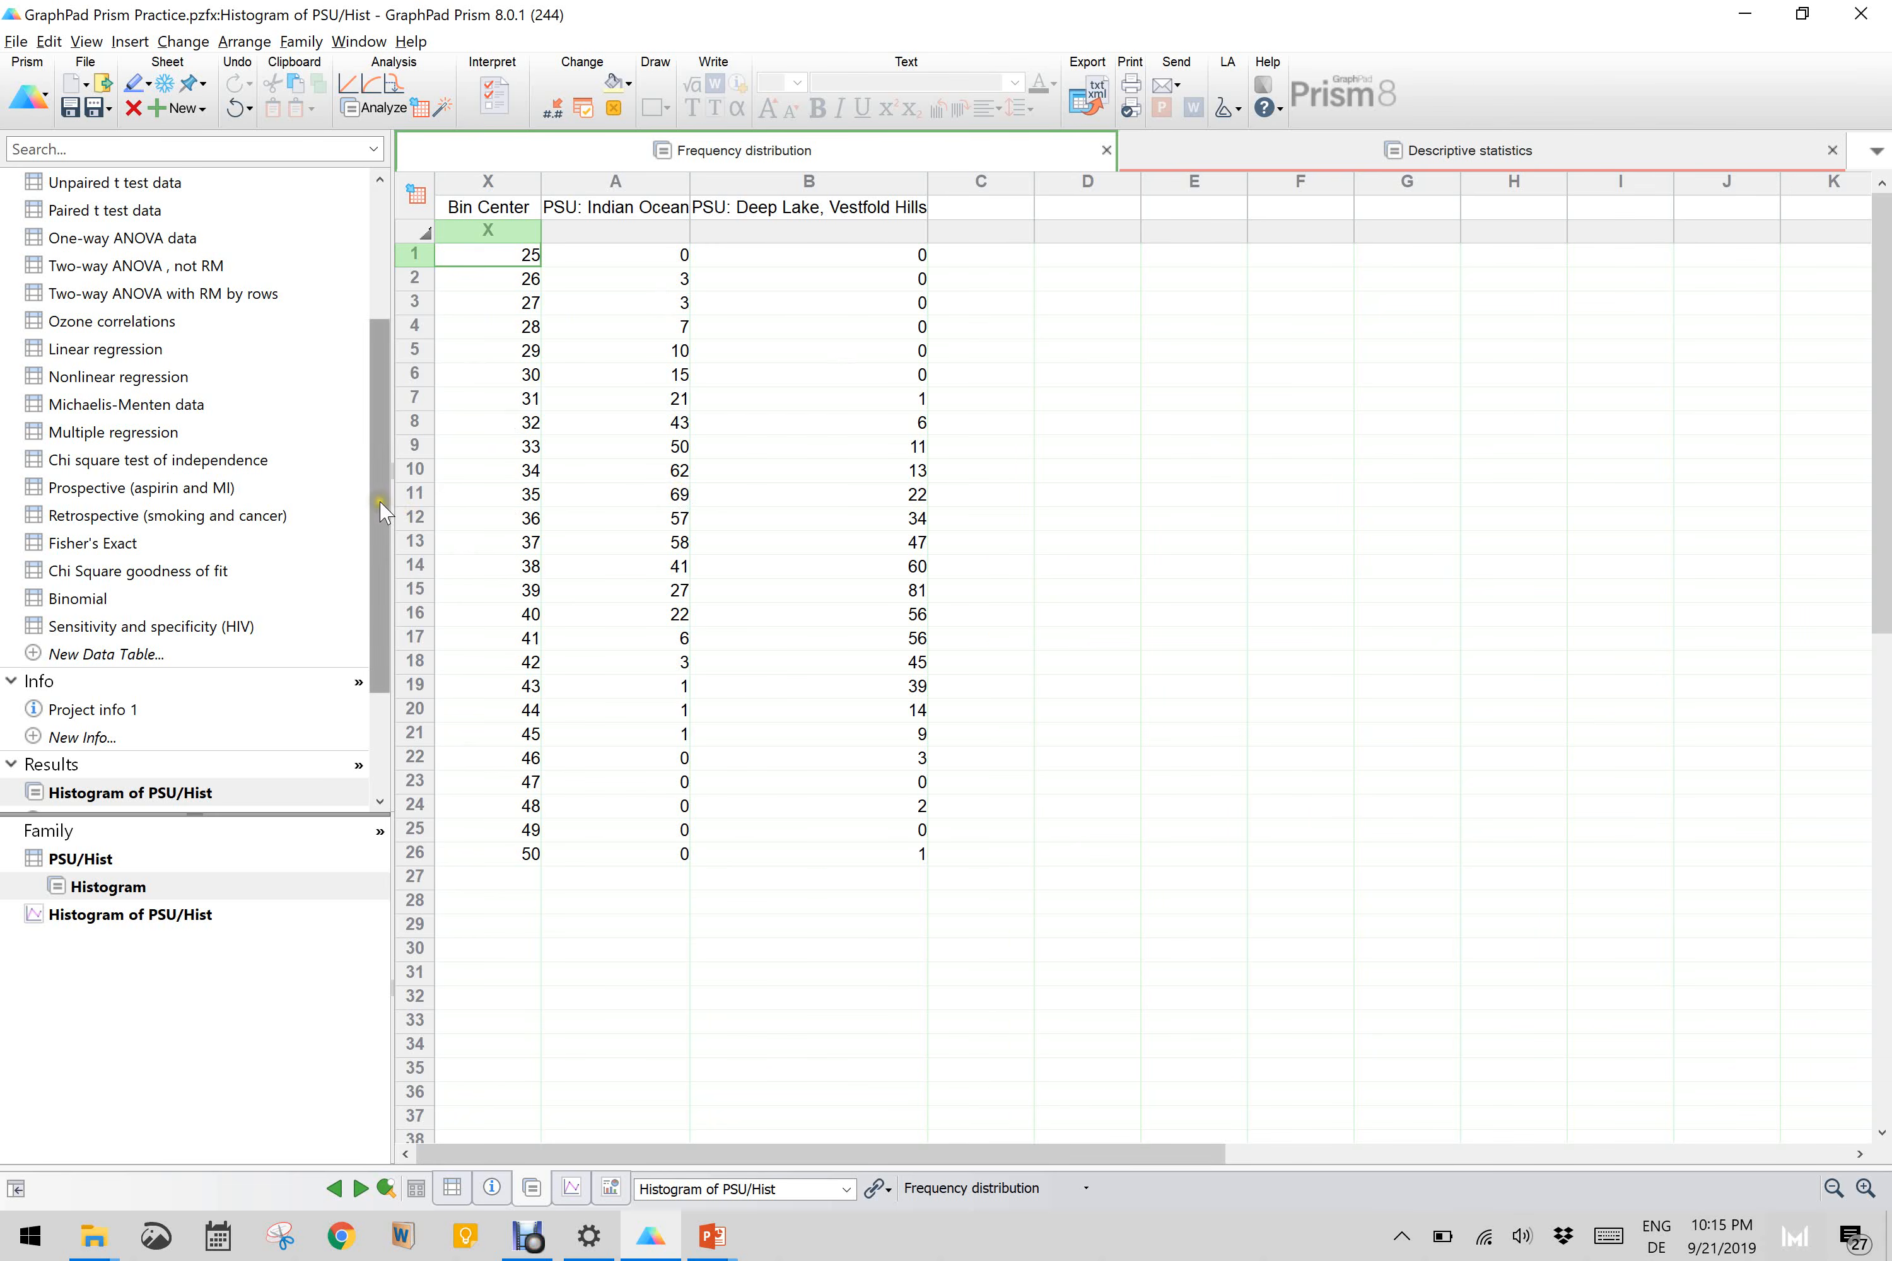
Step: Open the Histogram of PSU/Hist graph and slightly shorten its X axis
drag(383, 510, 380, 611)
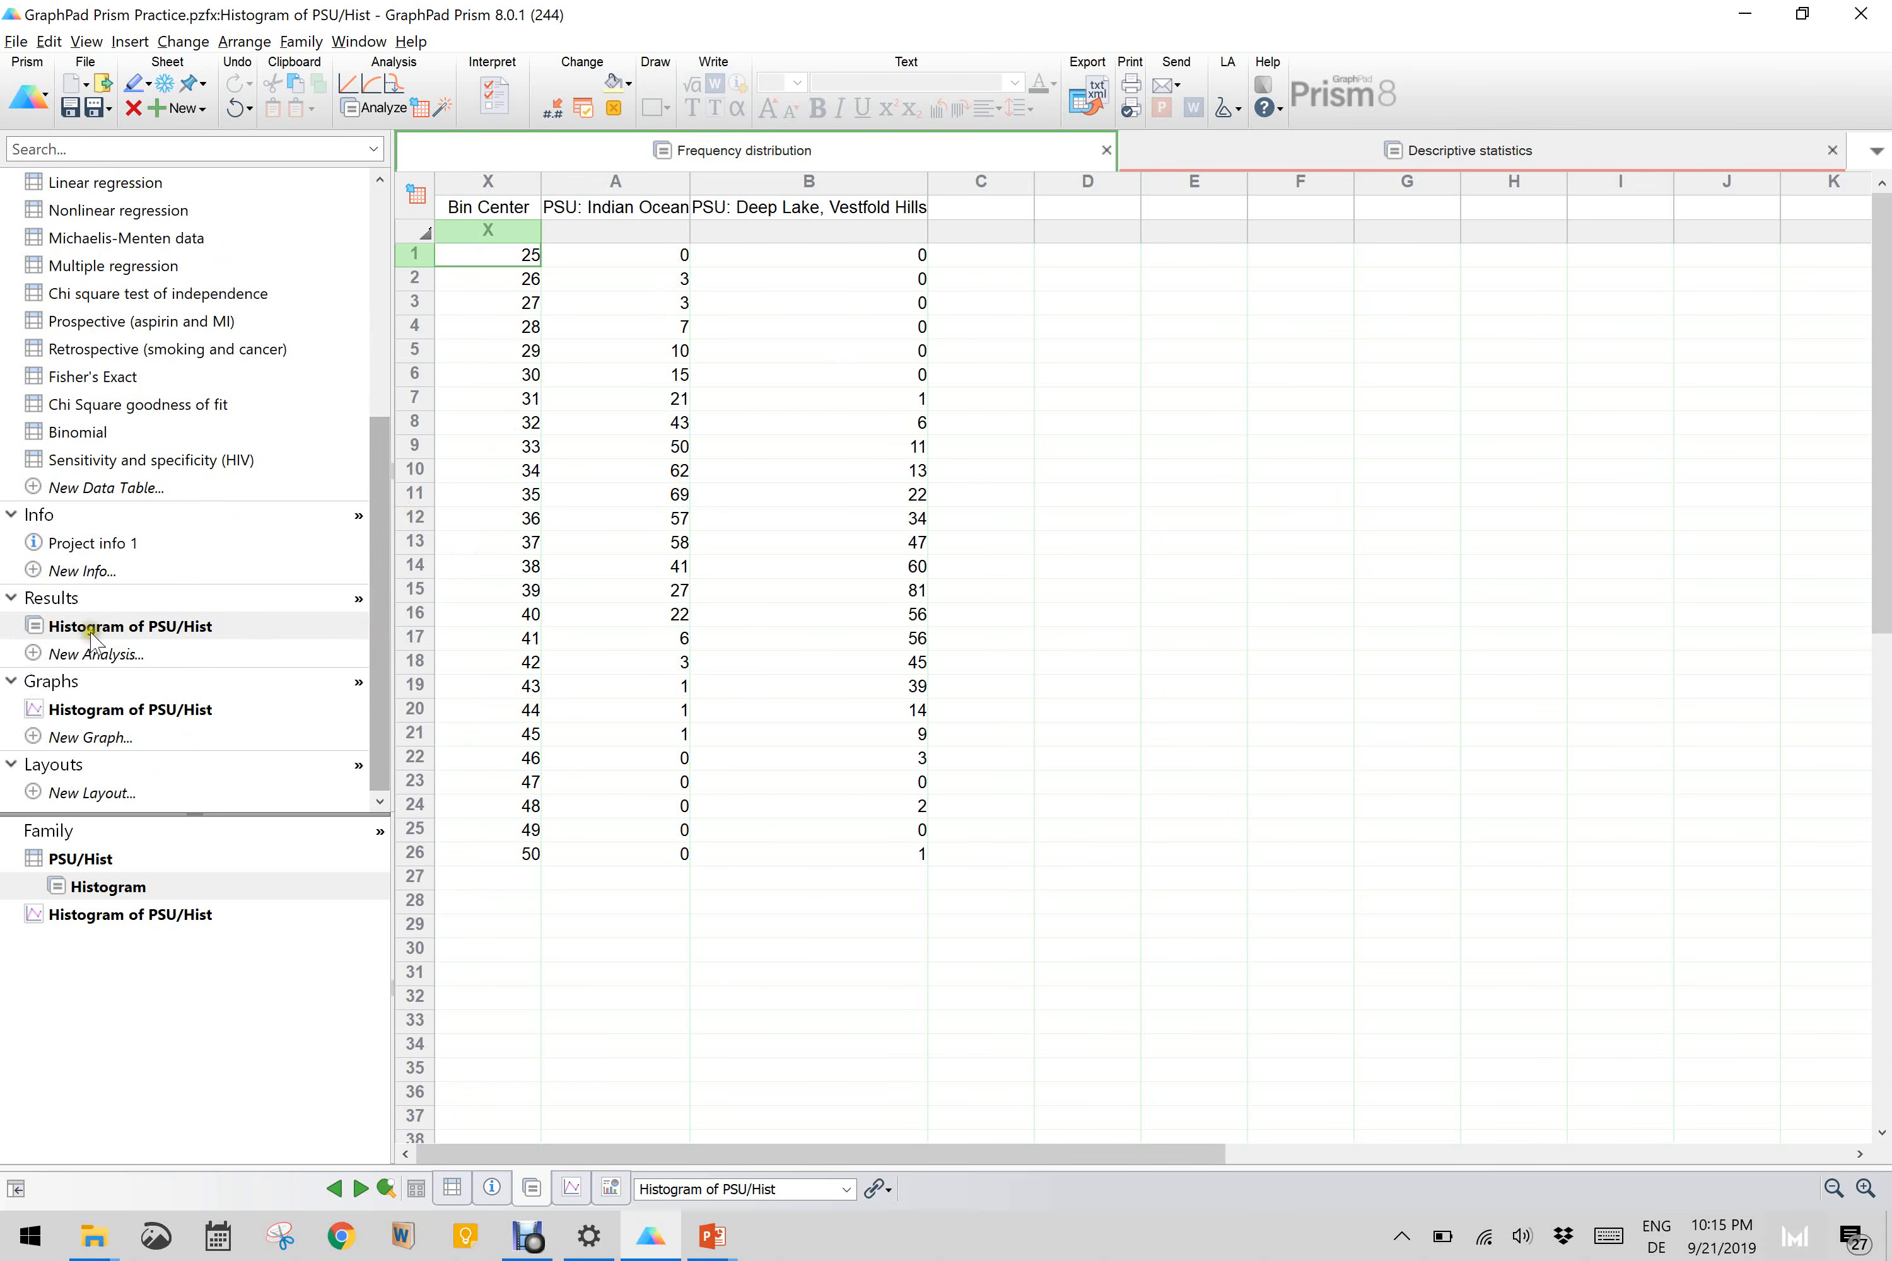
click(122, 709)
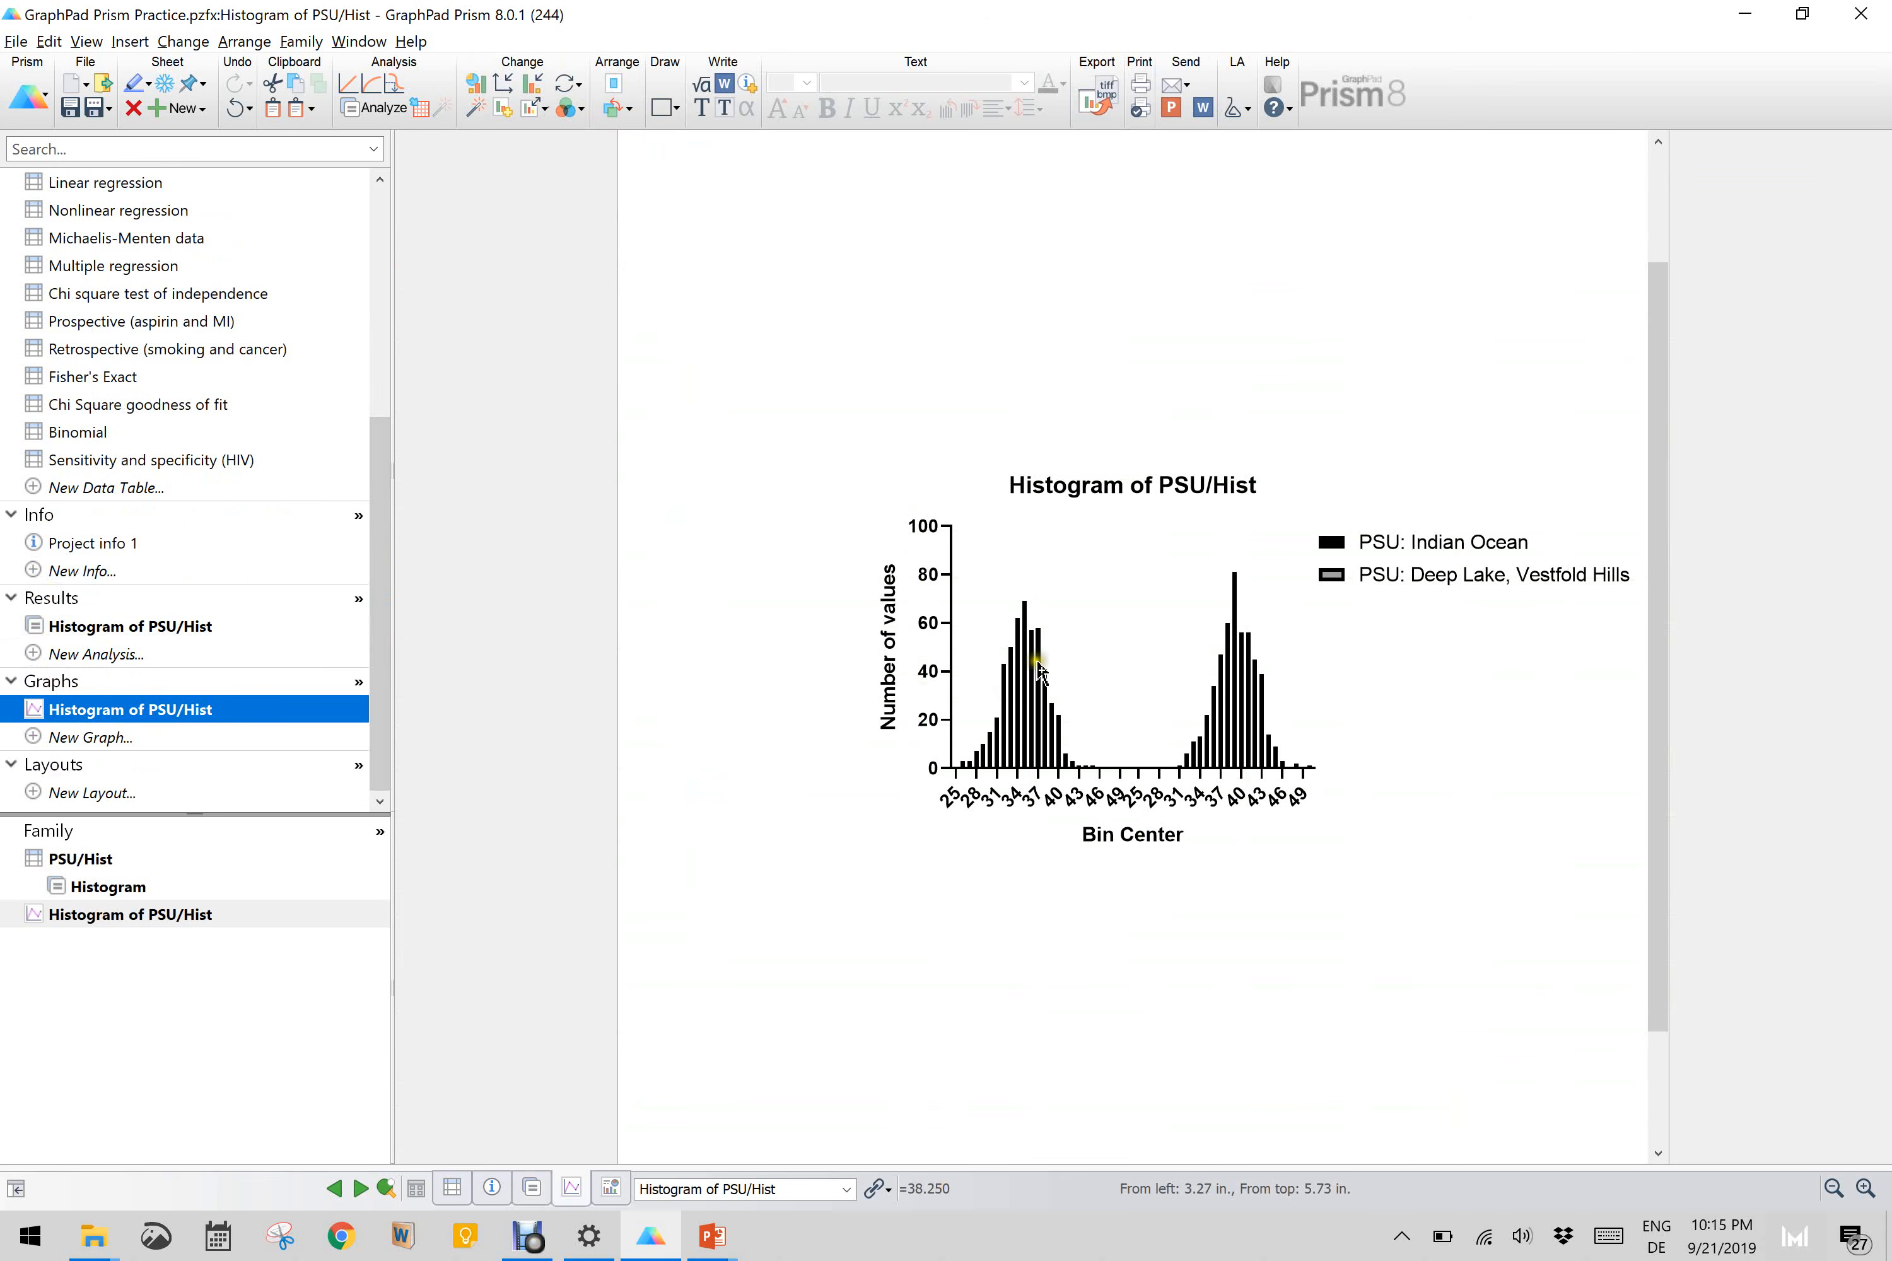
mouse_move(1044, 720)
click(1231, 768)
click(1234, 770)
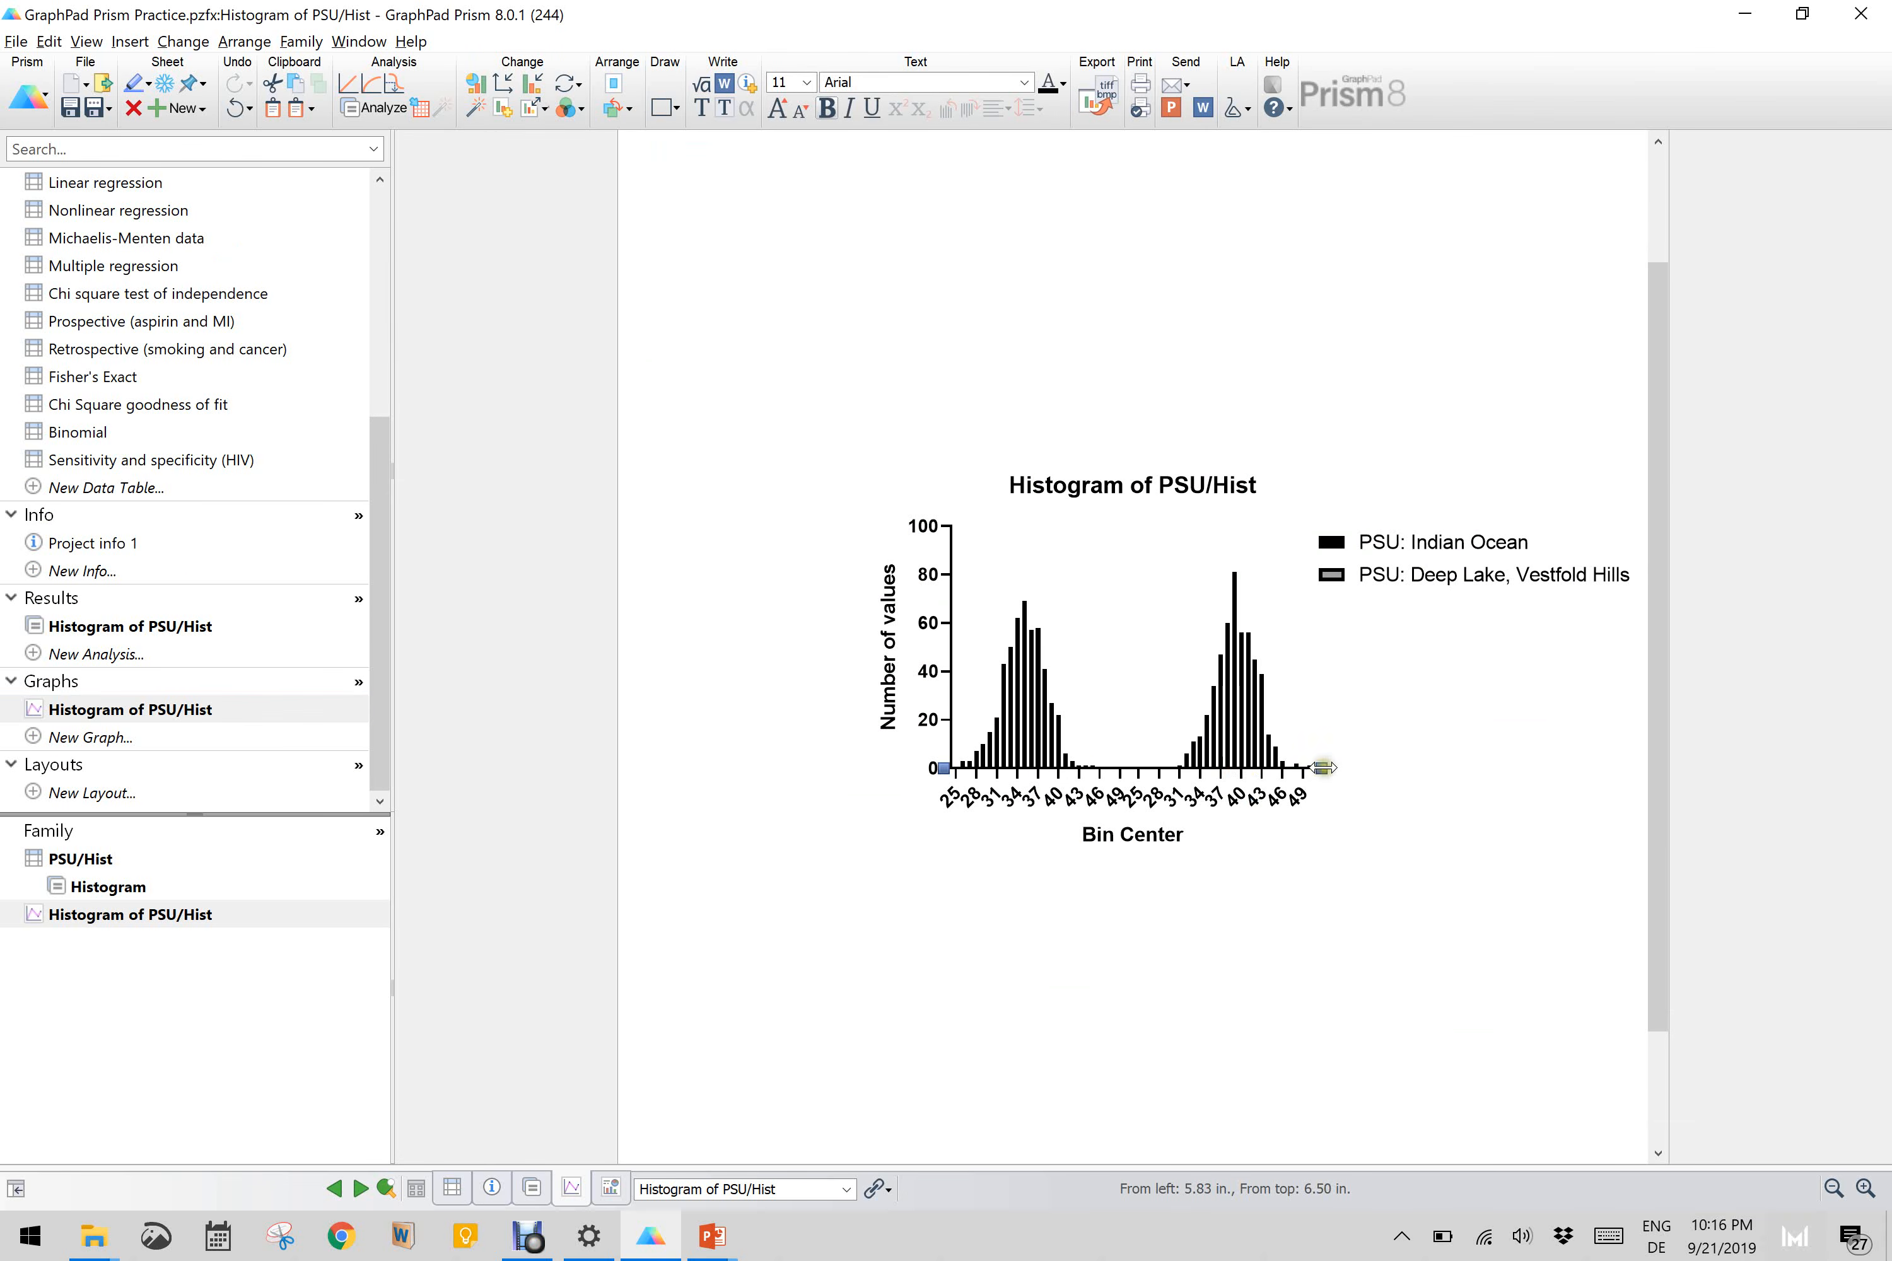
mouse_move(1322, 768)
mouse_down()
mouse_move(1475, 774)
mouse_move(1304, 772)
mouse_up()
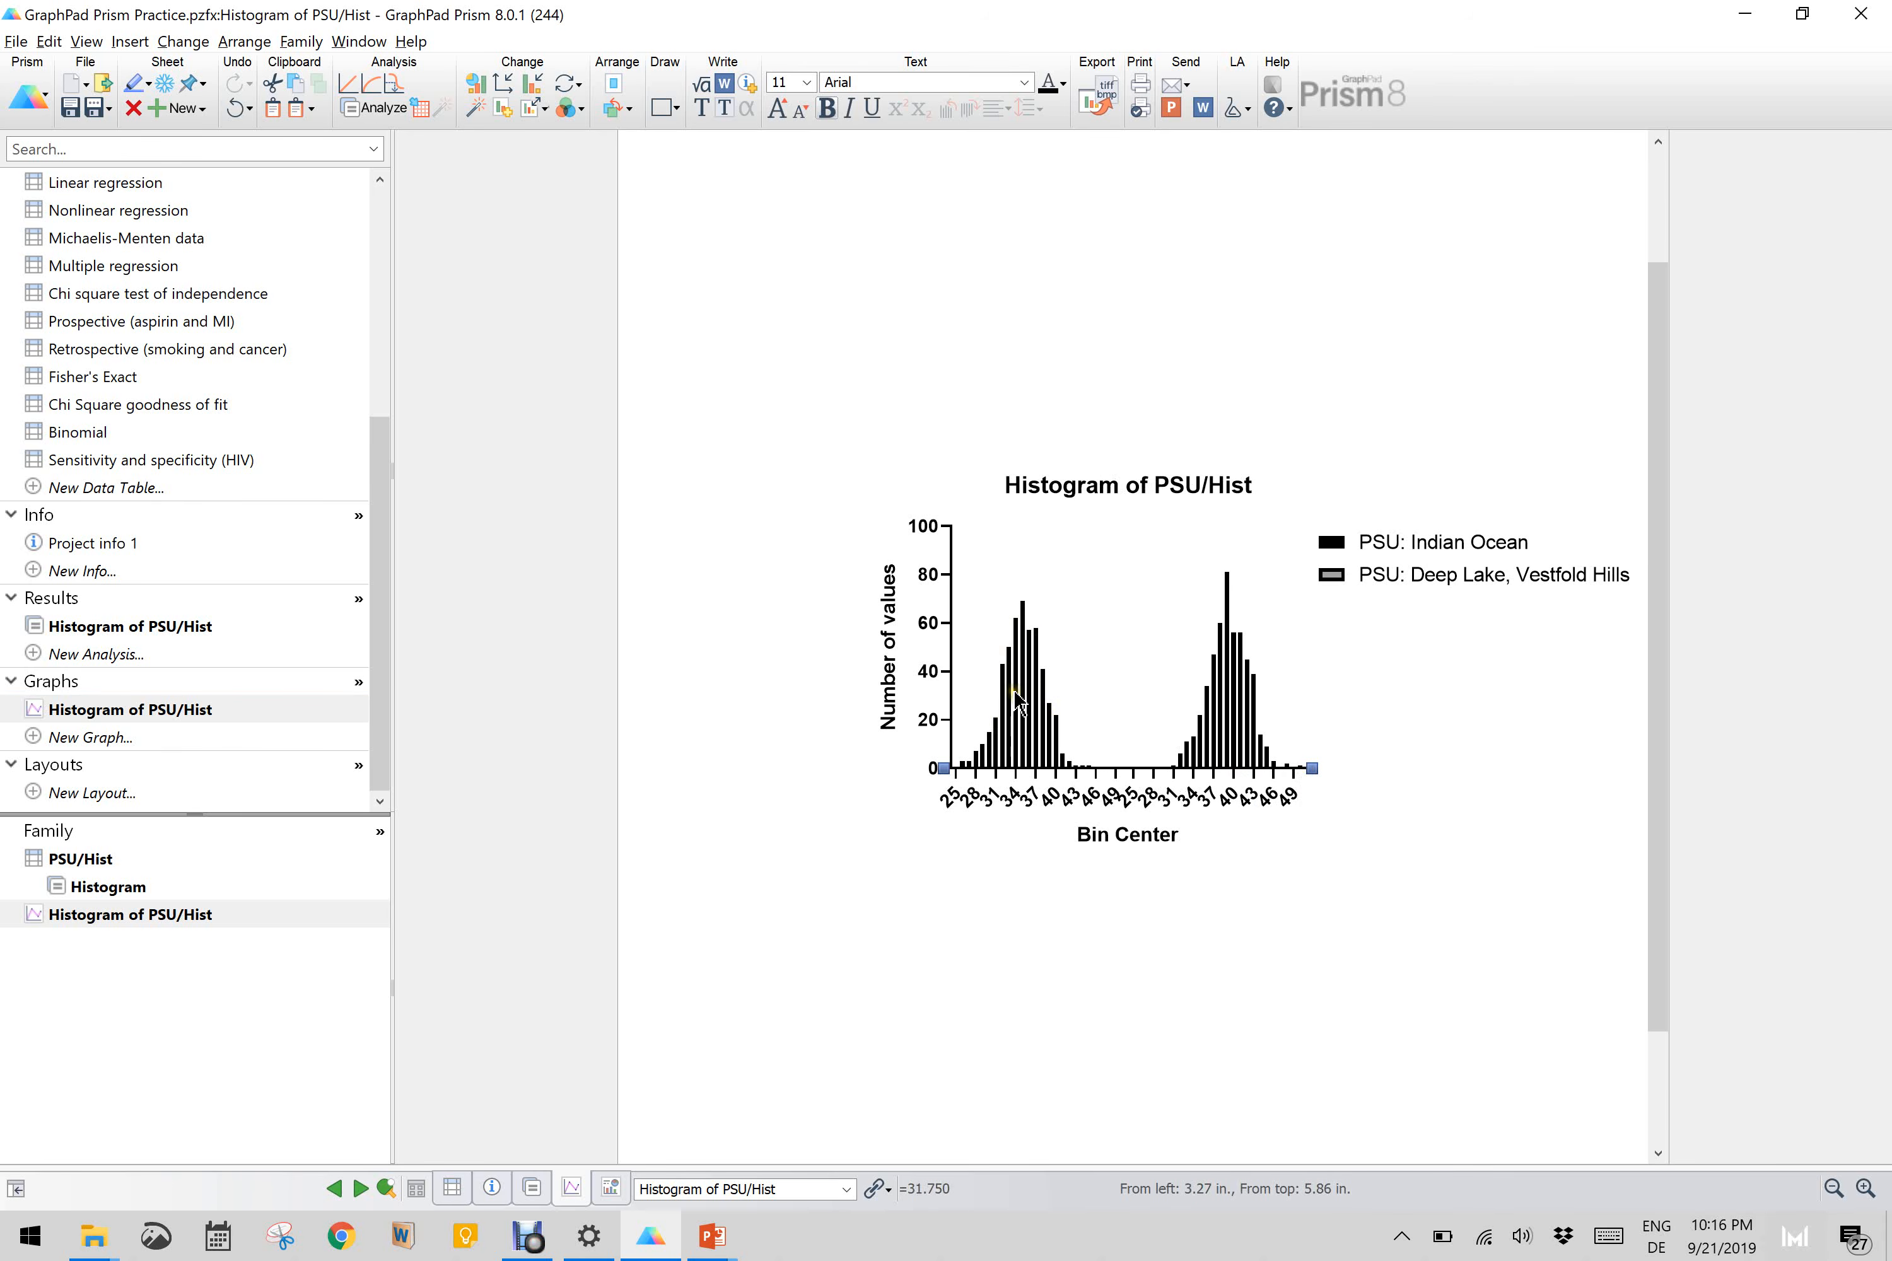
Step: Set the histogram's spacing between adjacent data to 0% and inspect the bars up close
click(535, 87)
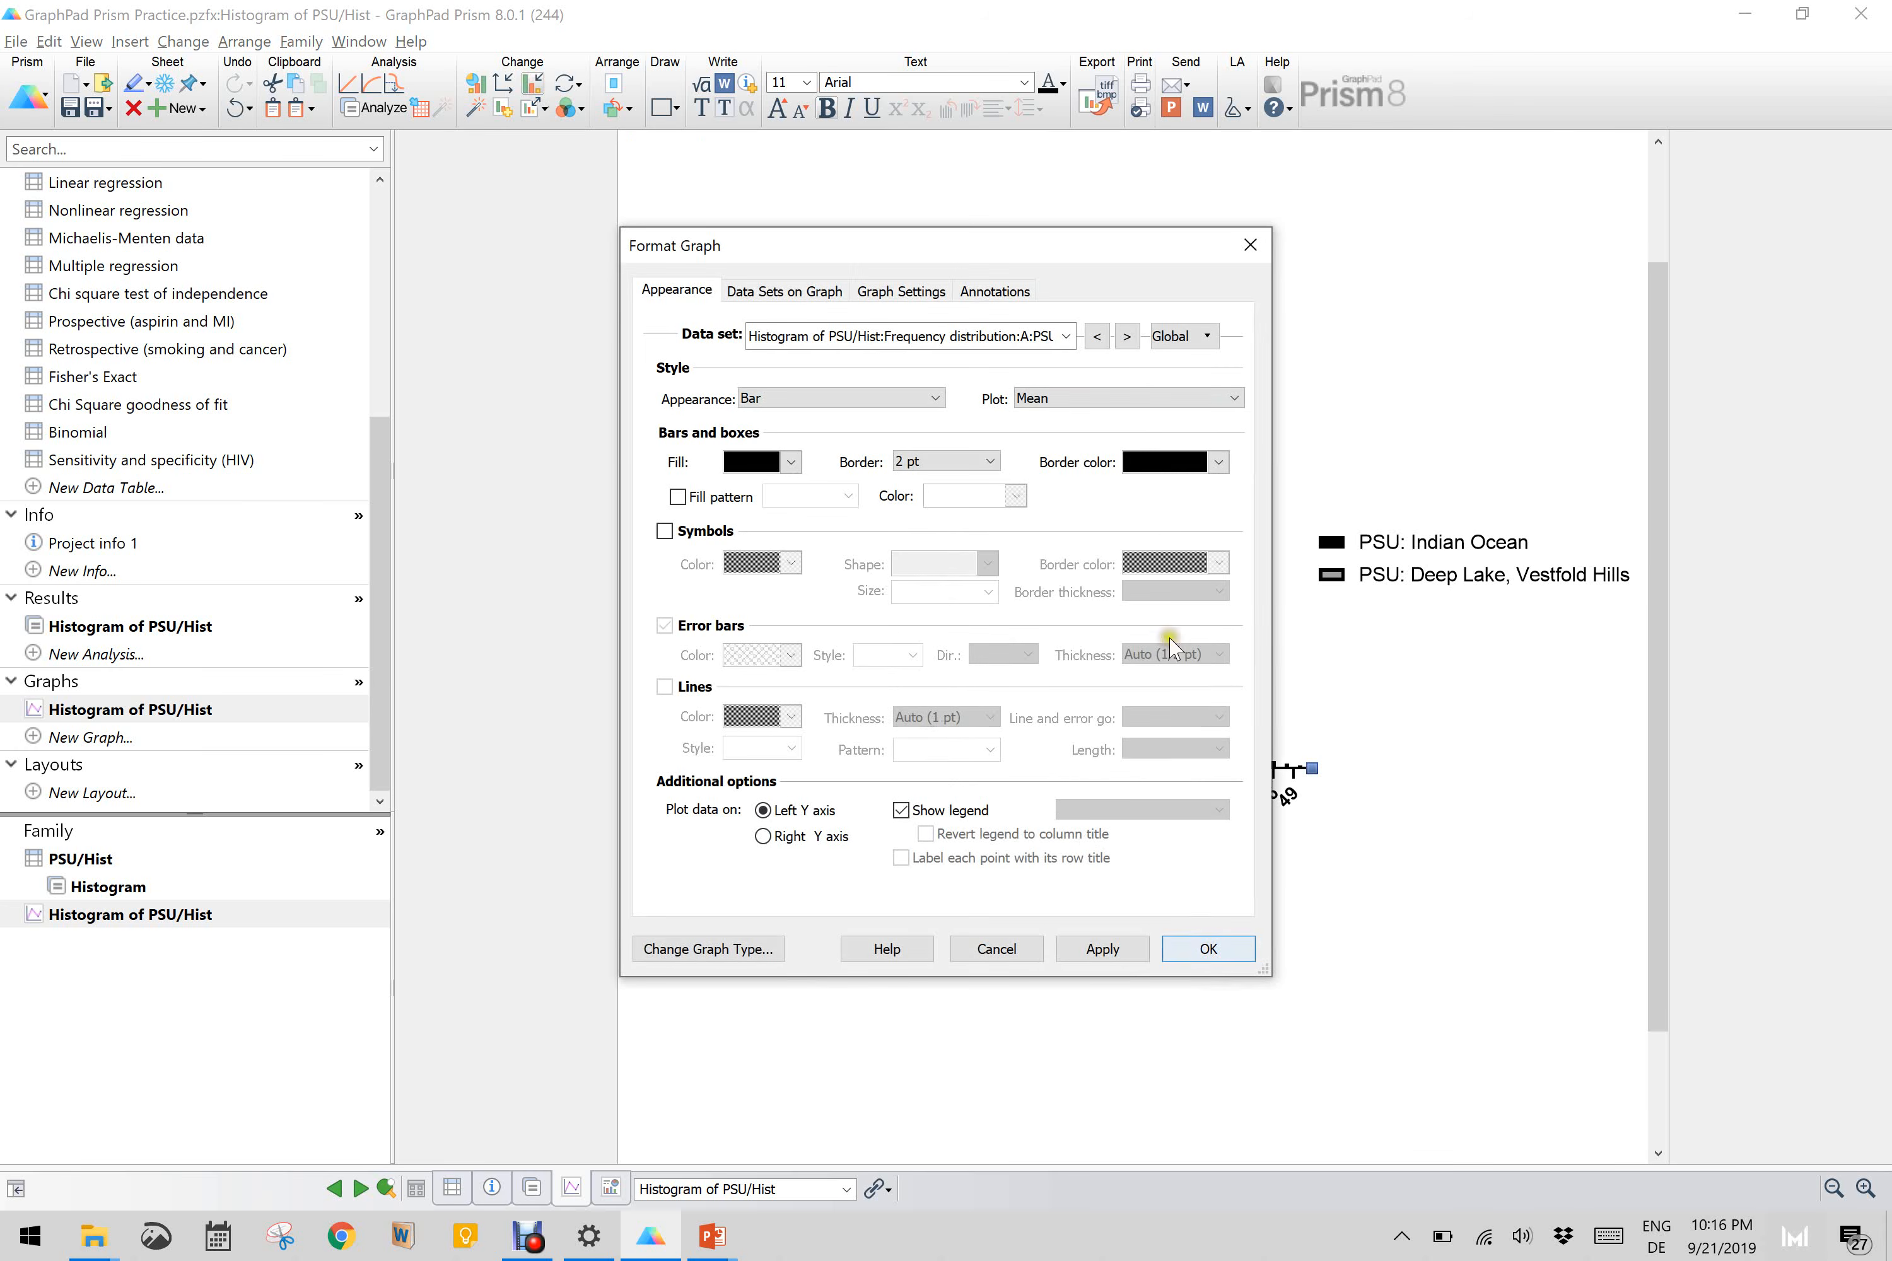
click(910, 293)
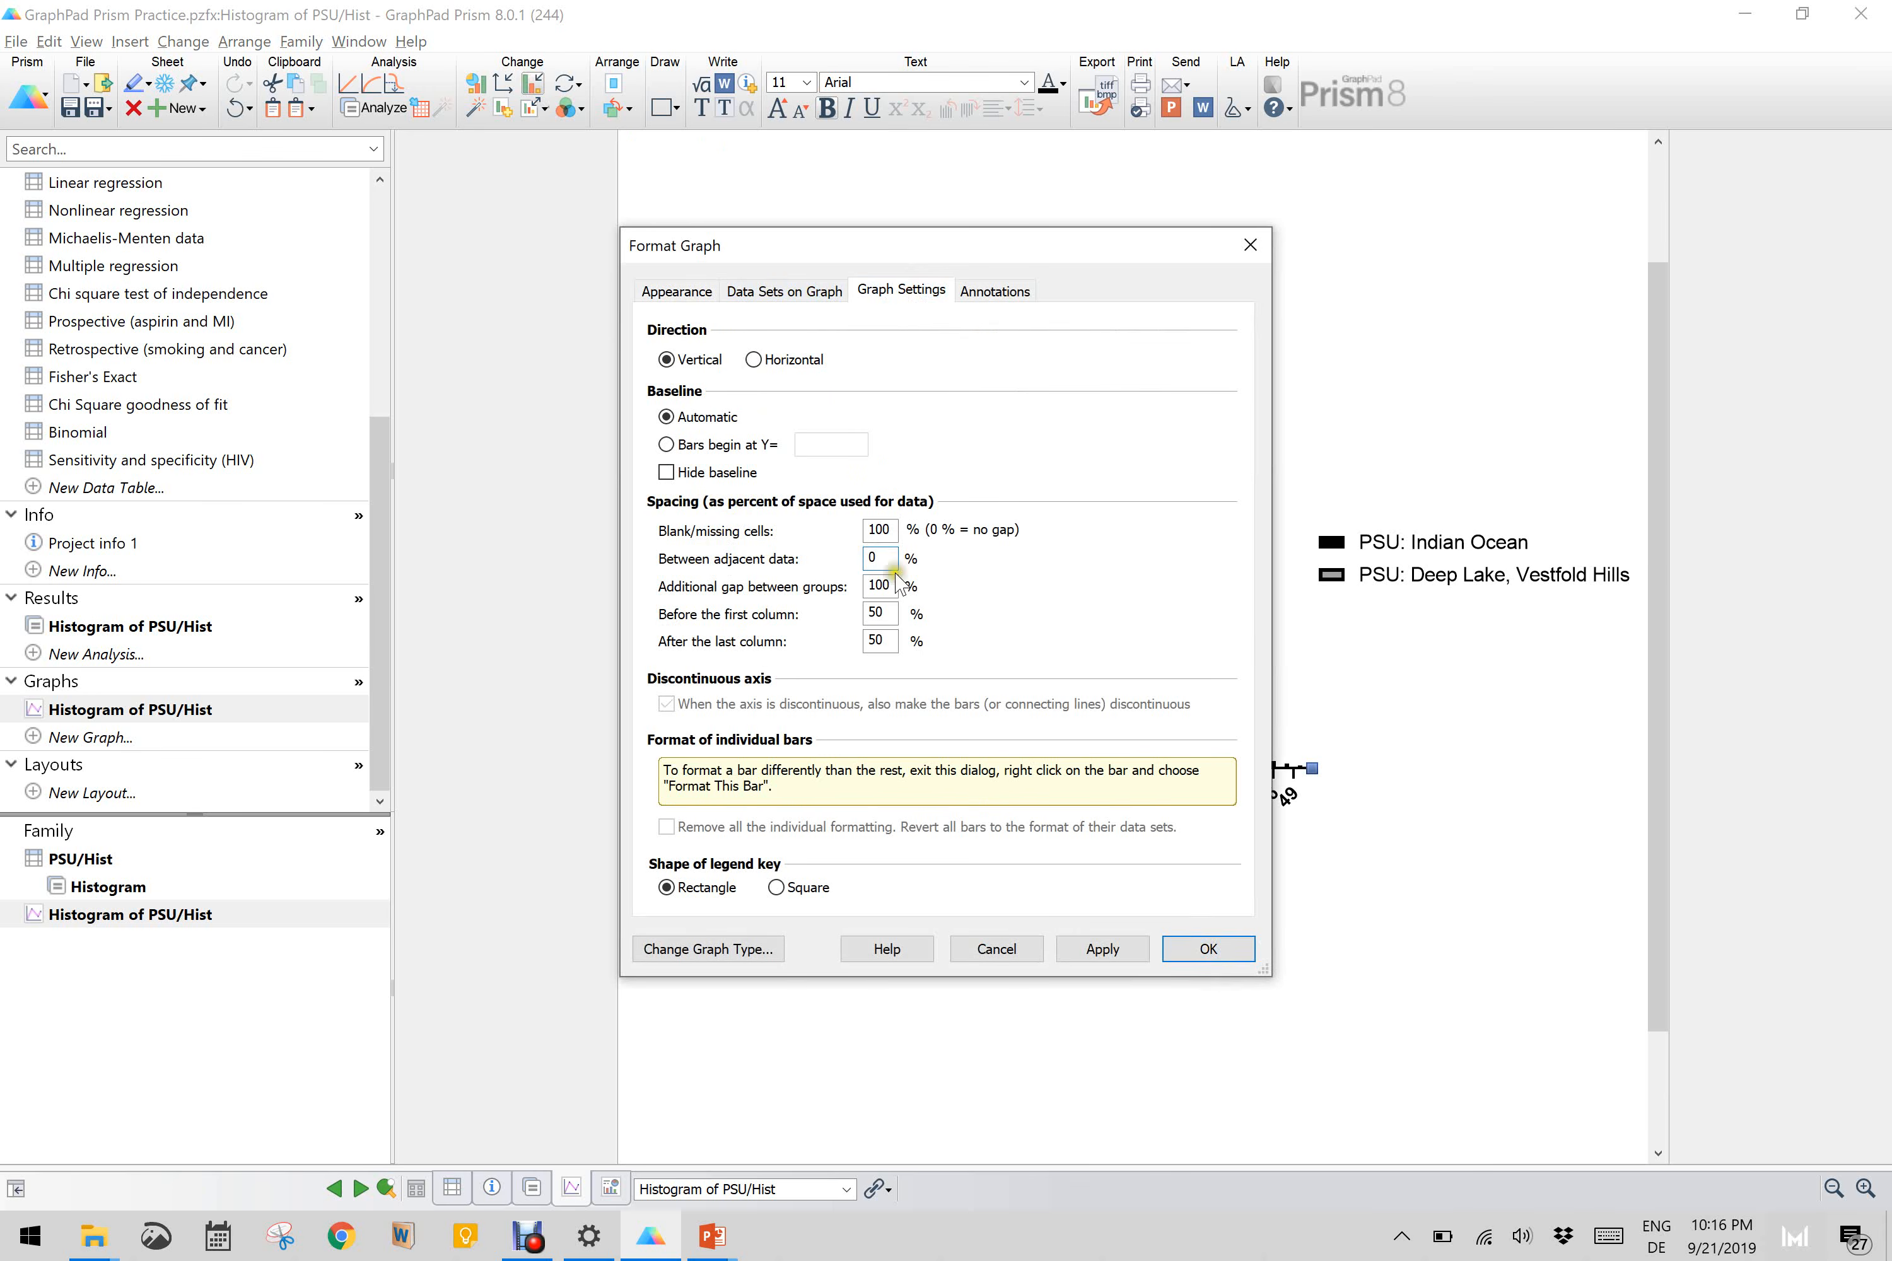
click(1103, 950)
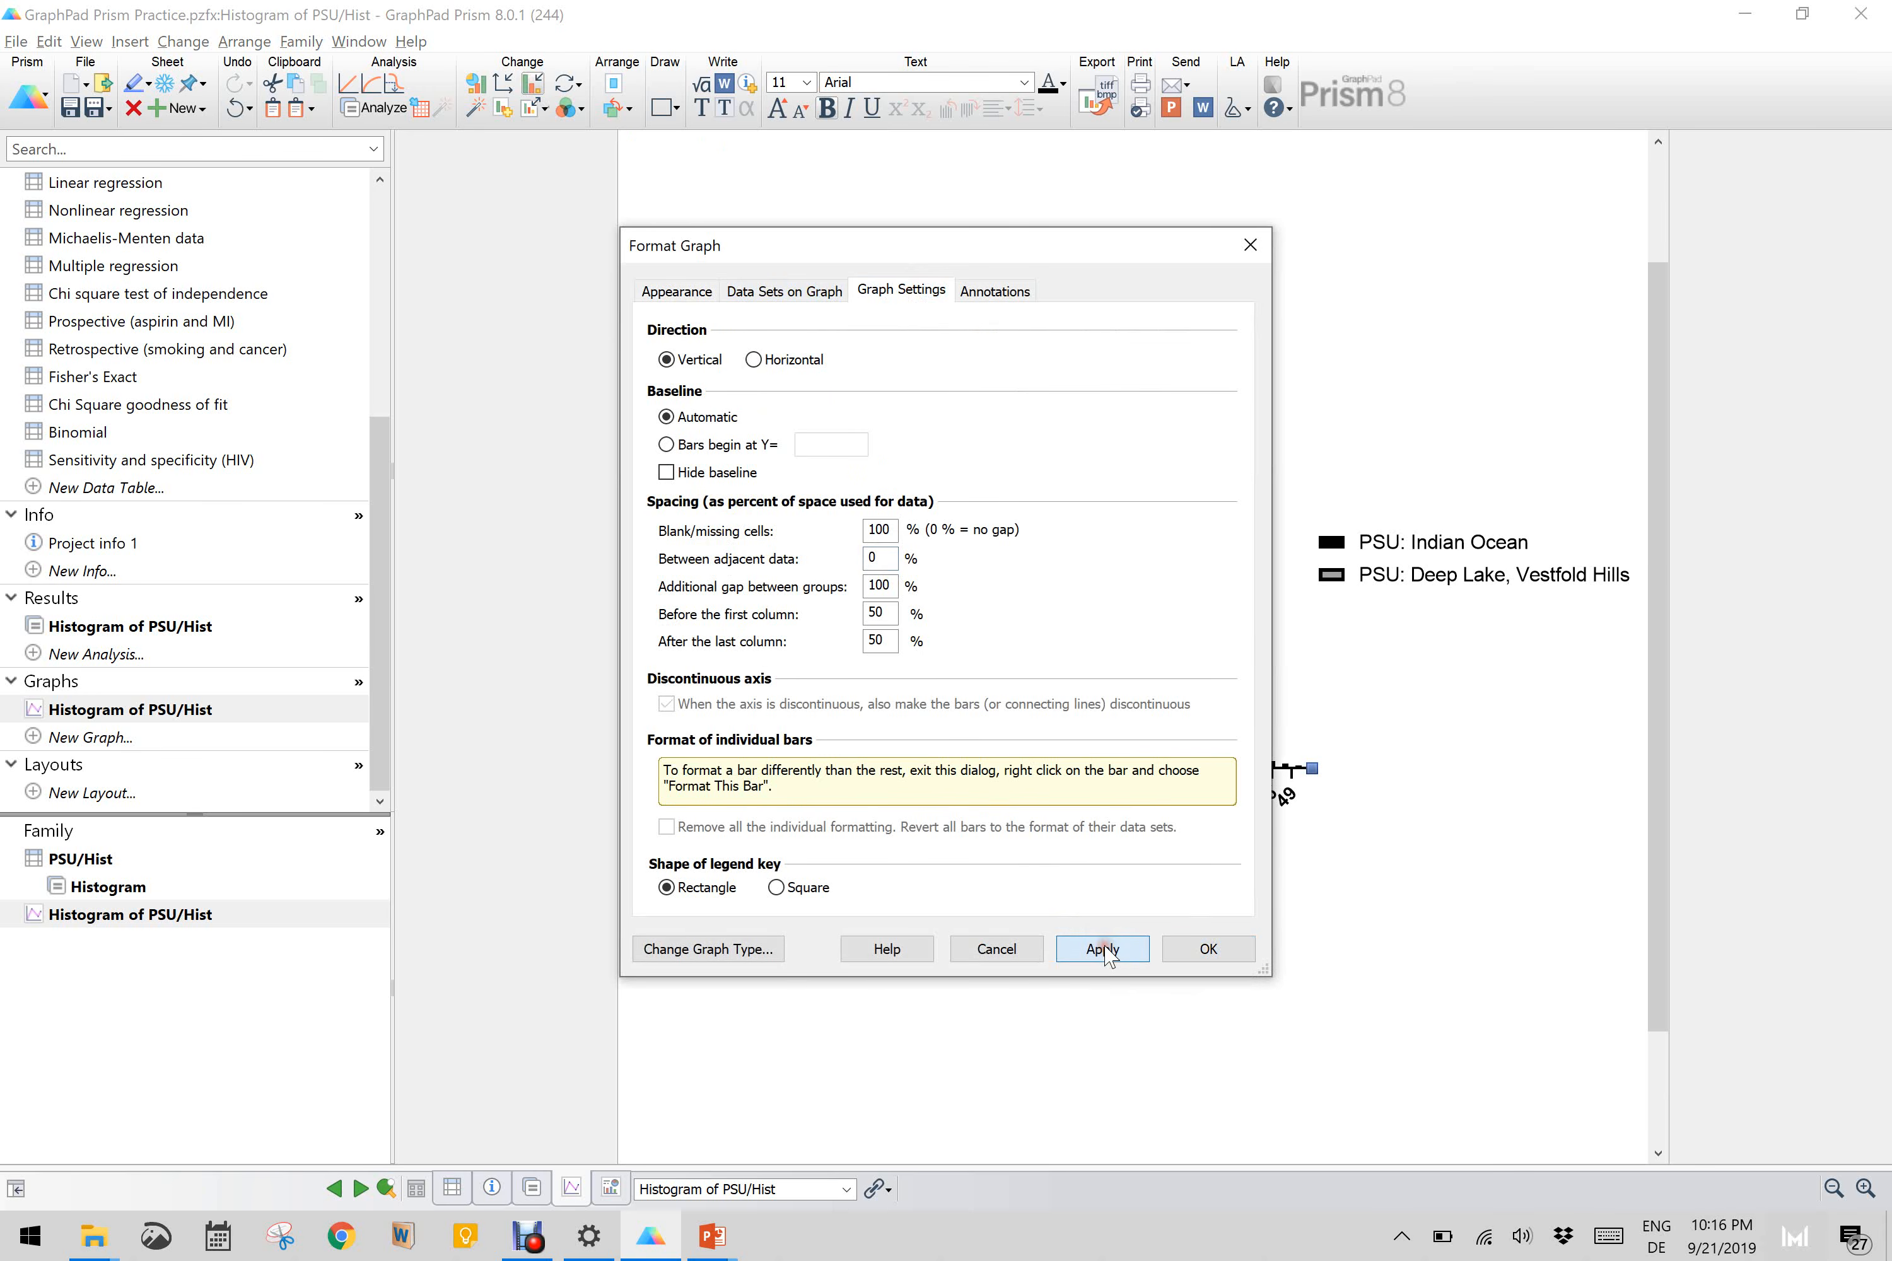
click(1203, 950)
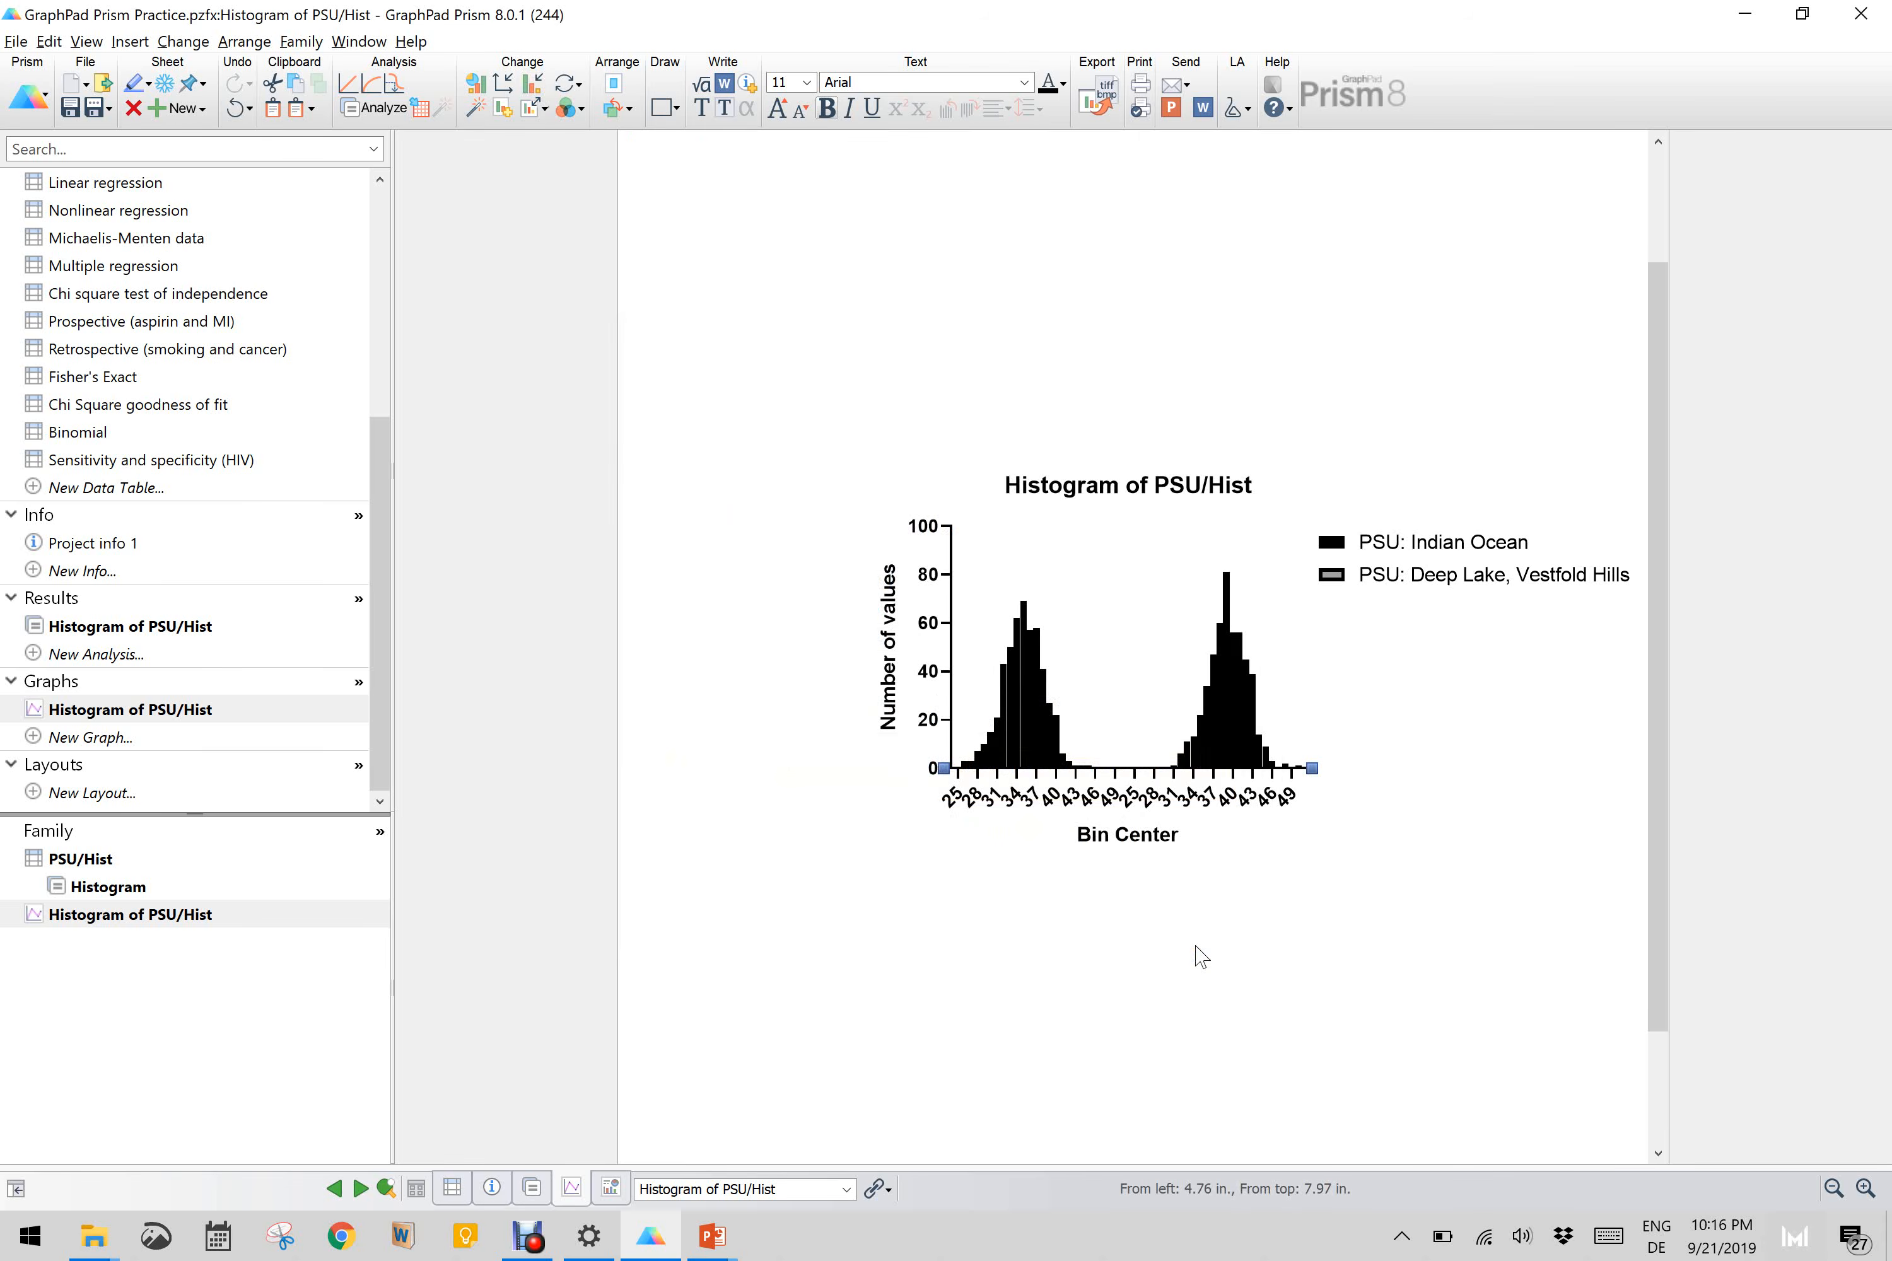
scroll(1097, 717, up, 2)
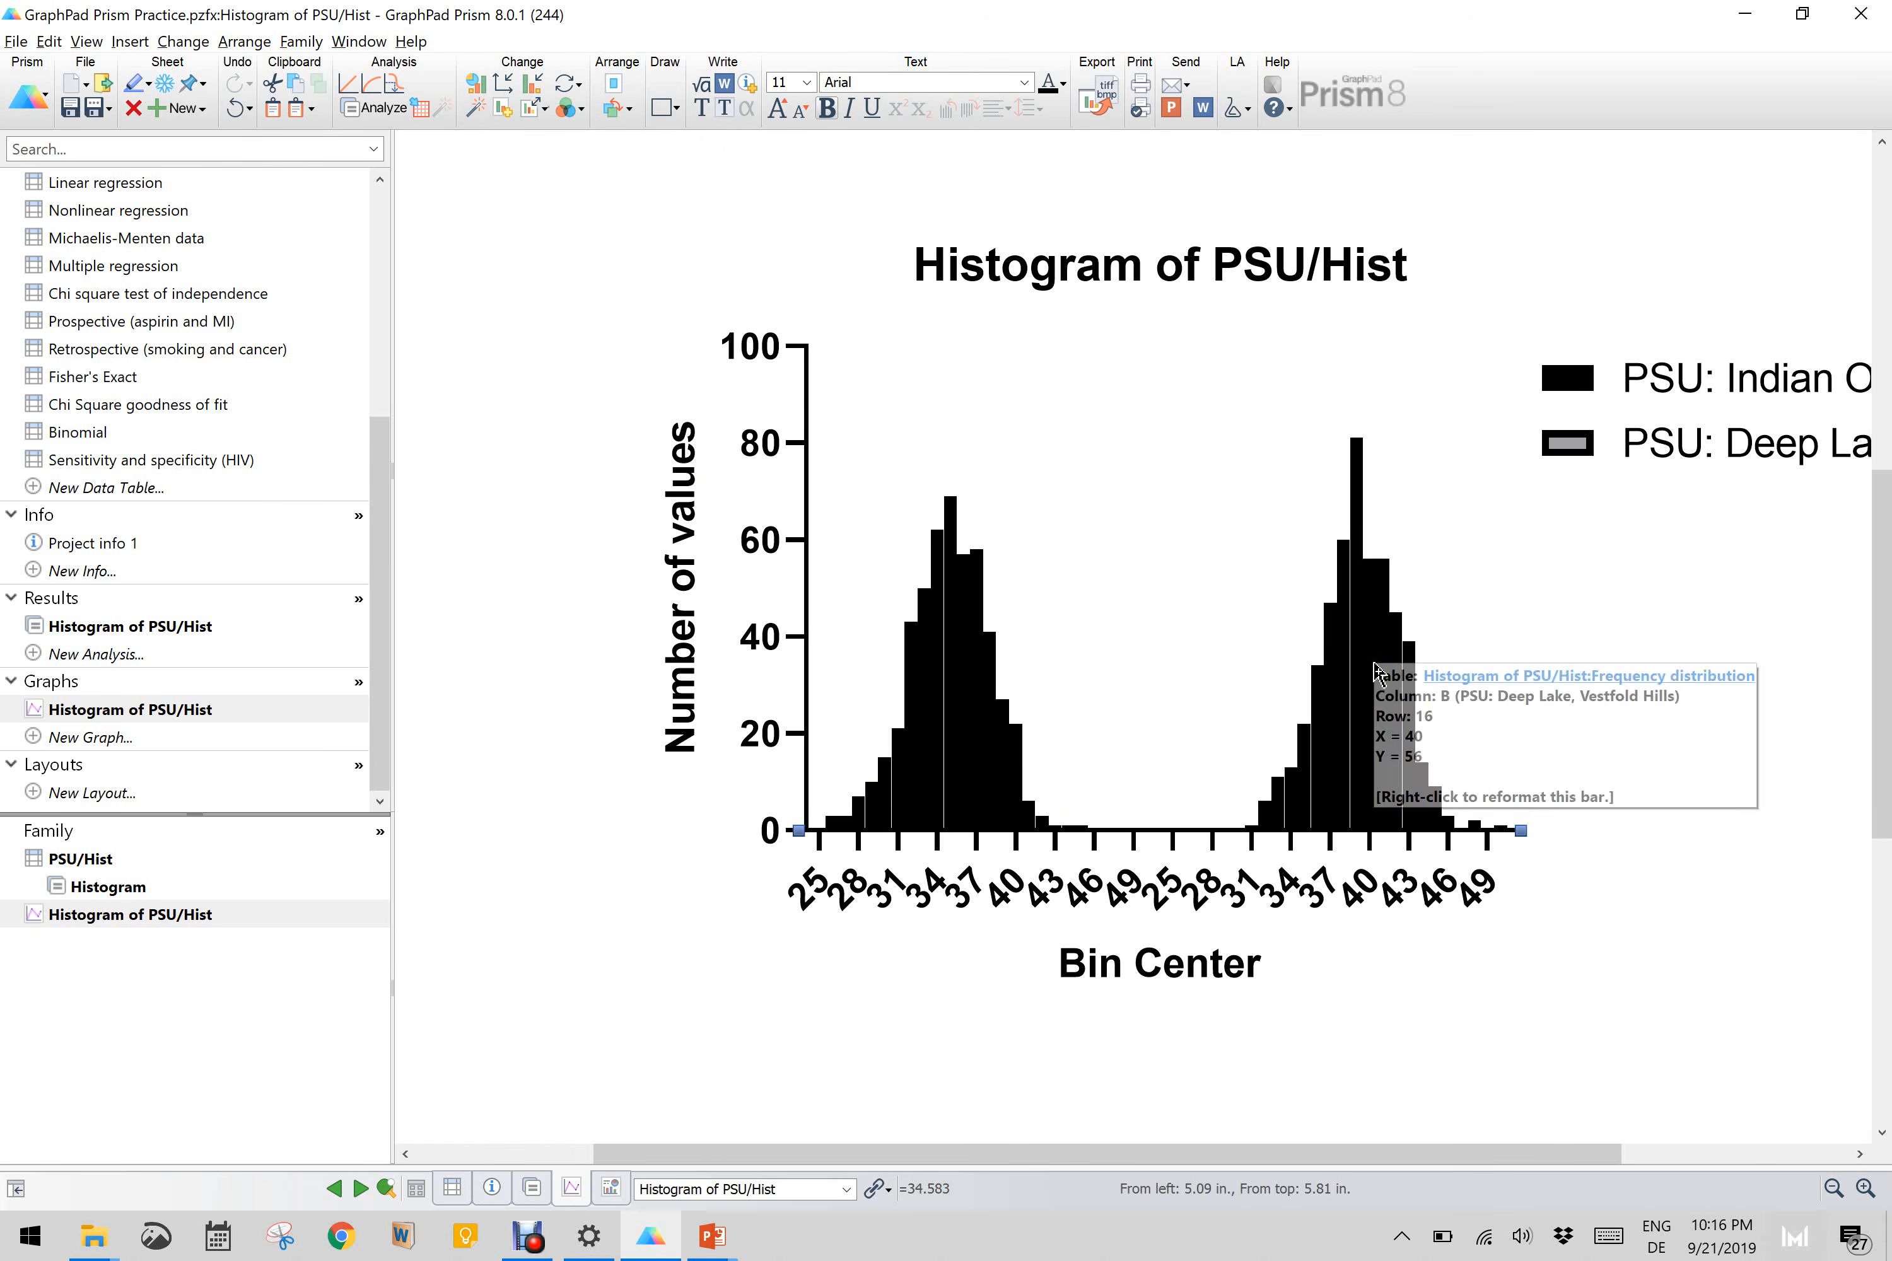
drag(1374, 669, 1376, 672)
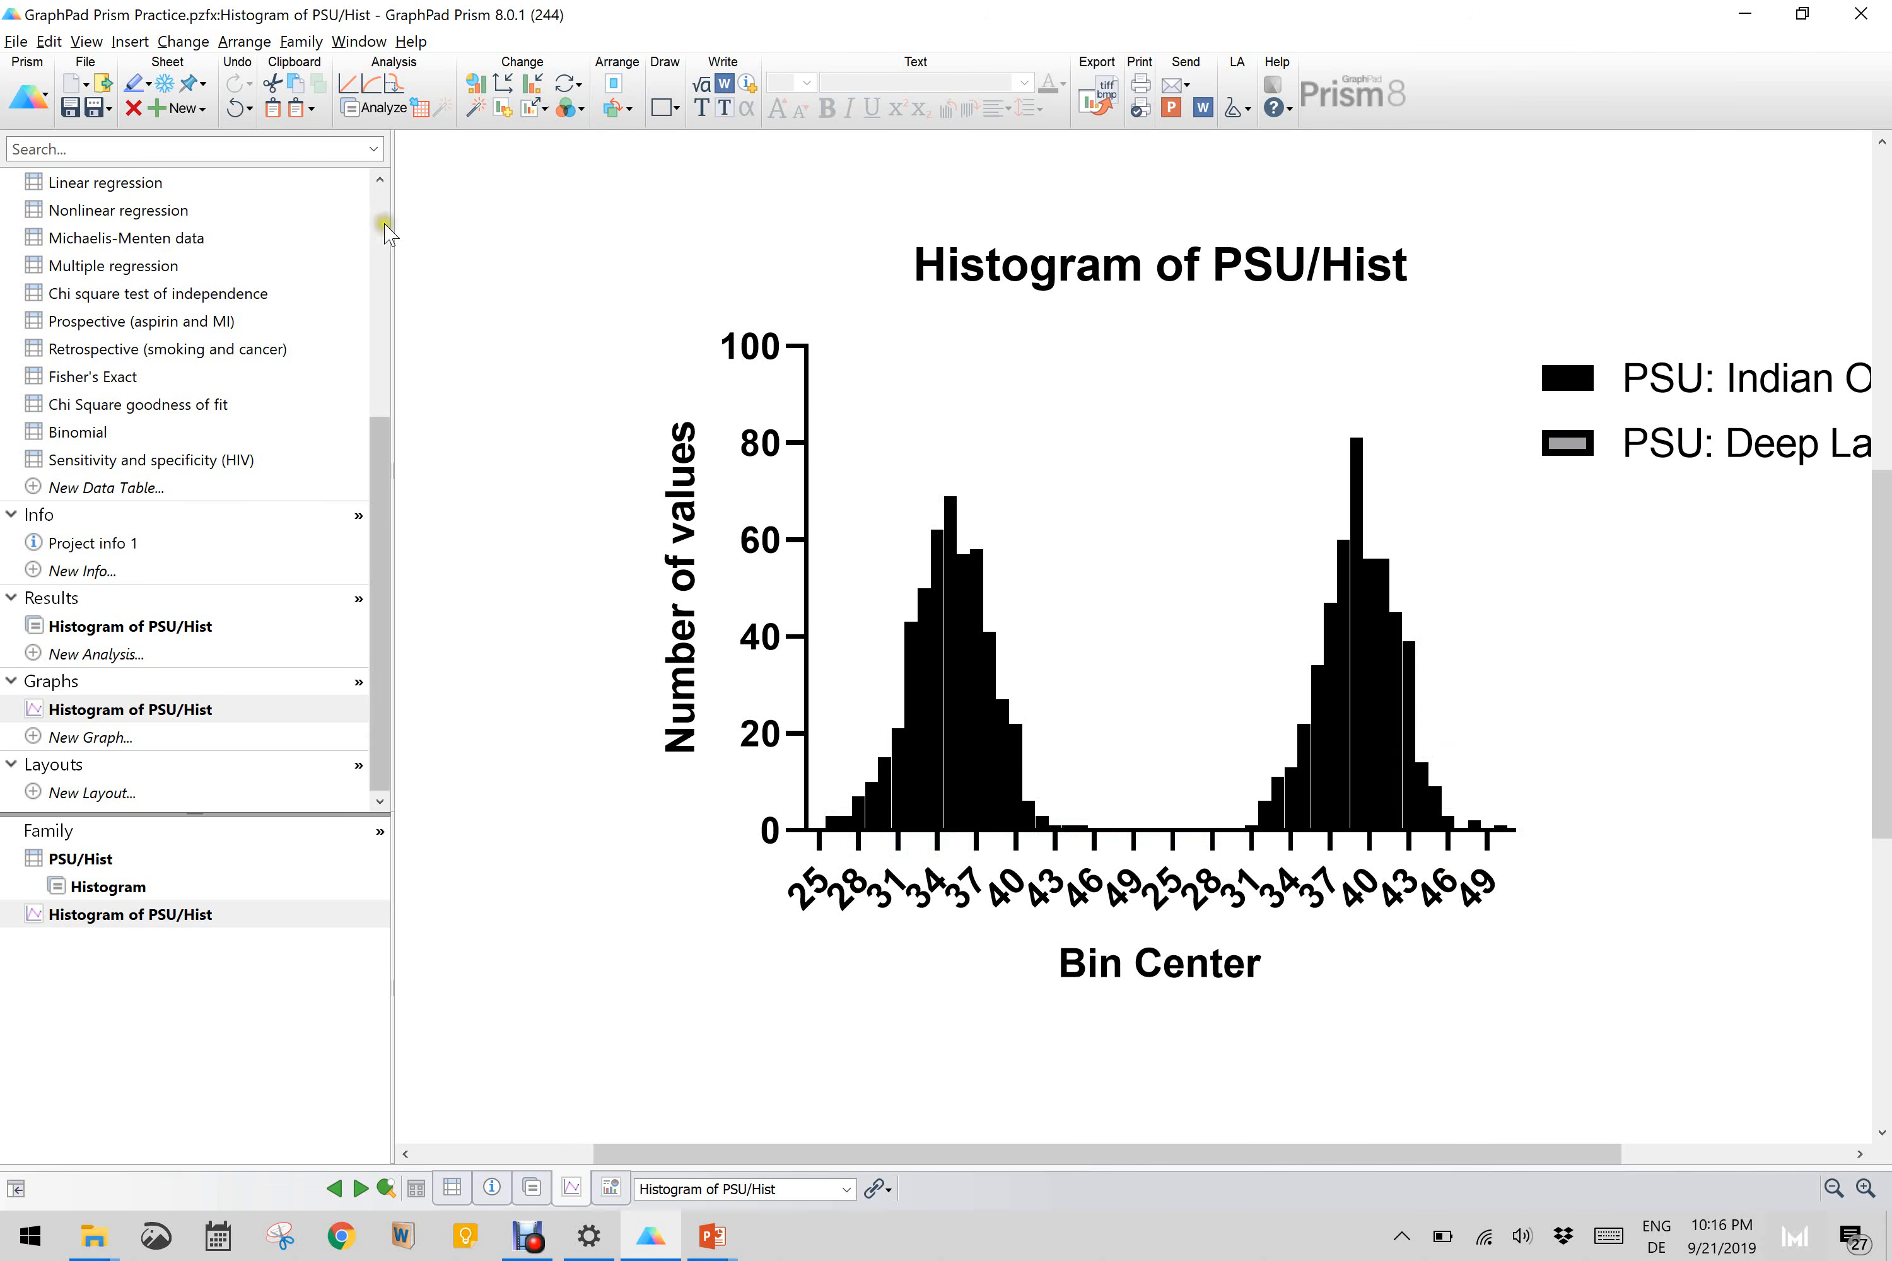
Step: Return to the PSU/Hist data table
scroll(386, 234, up, 5)
scroll(386, 233, up, 1)
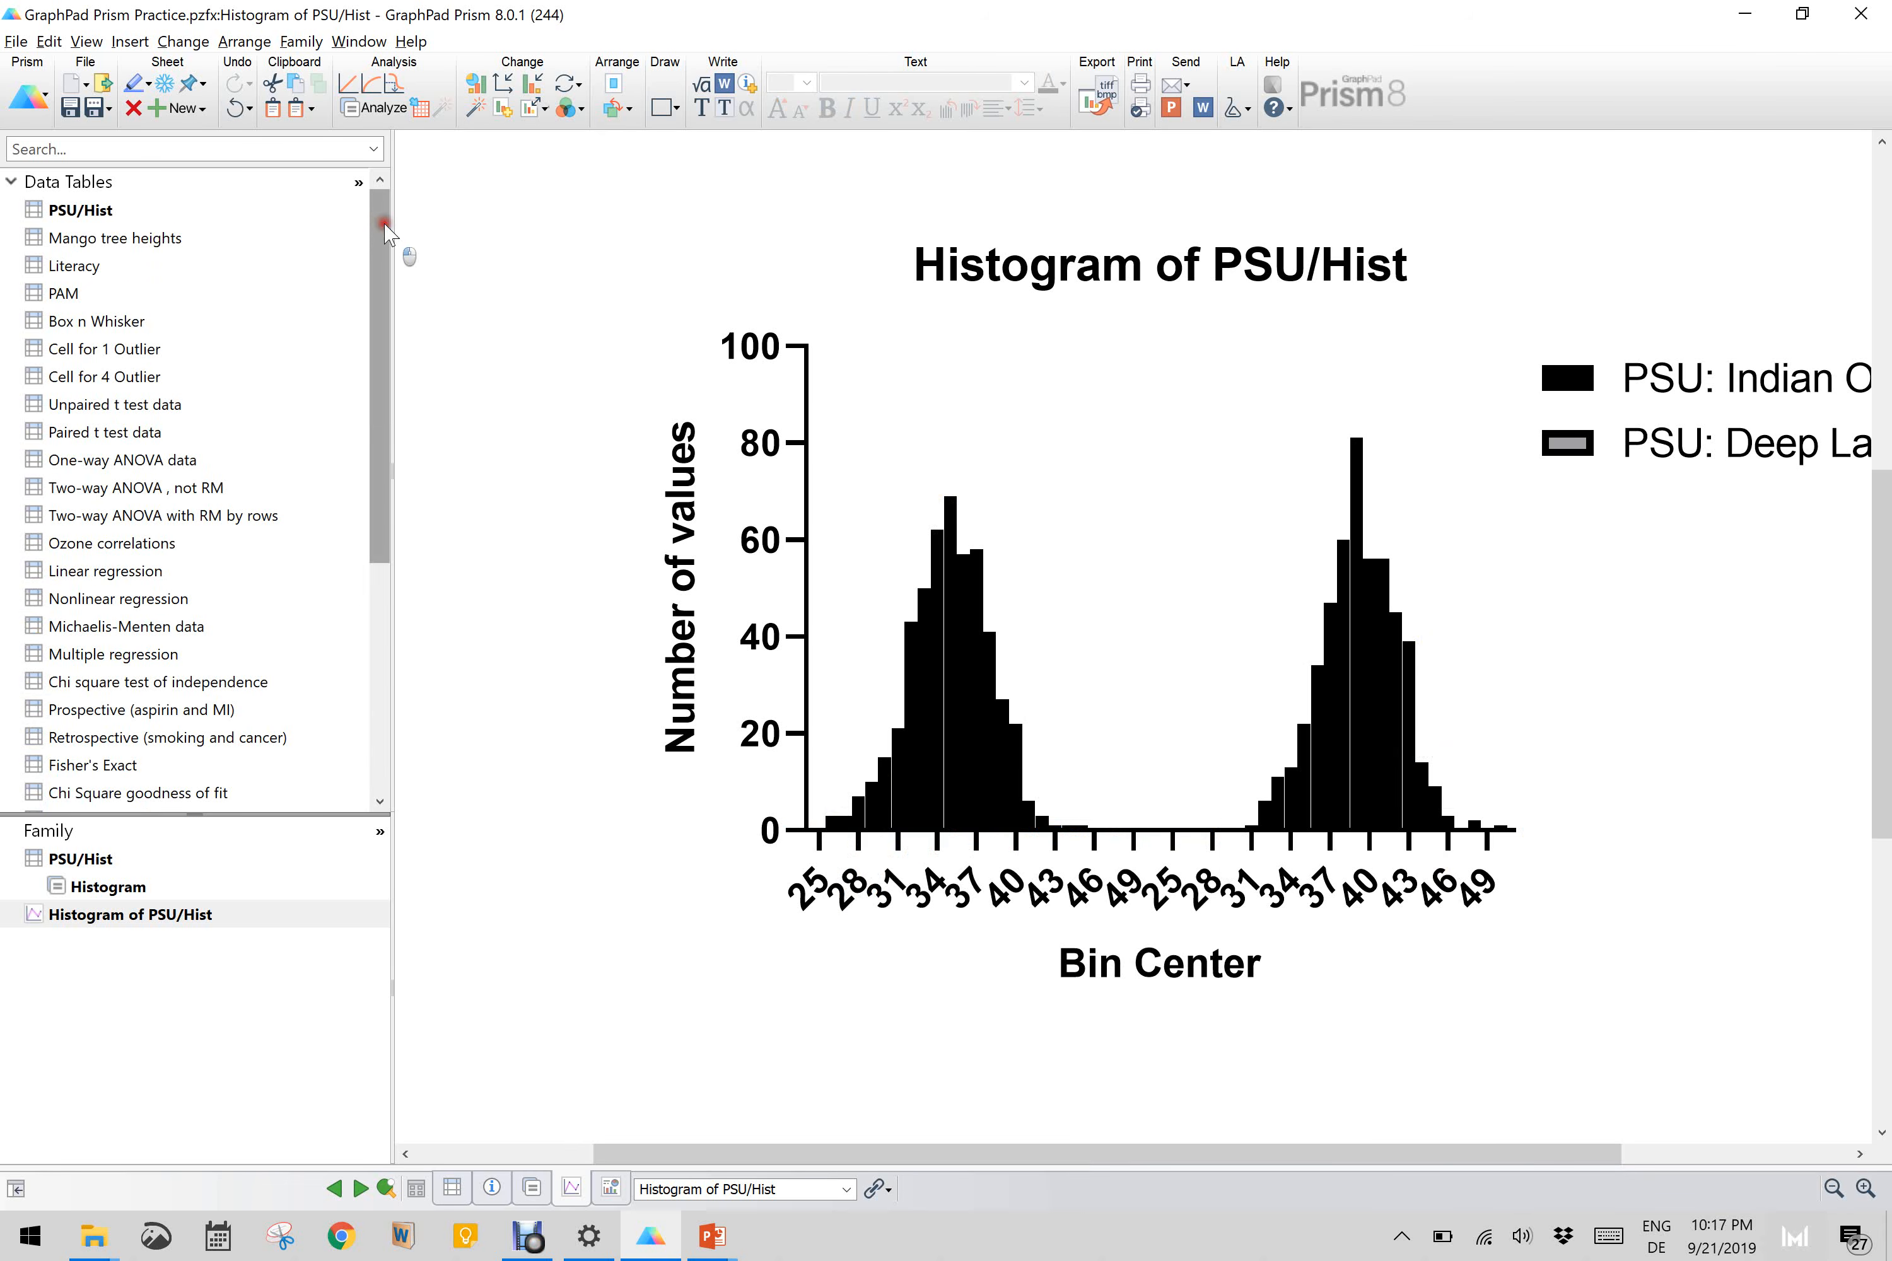
click(85, 213)
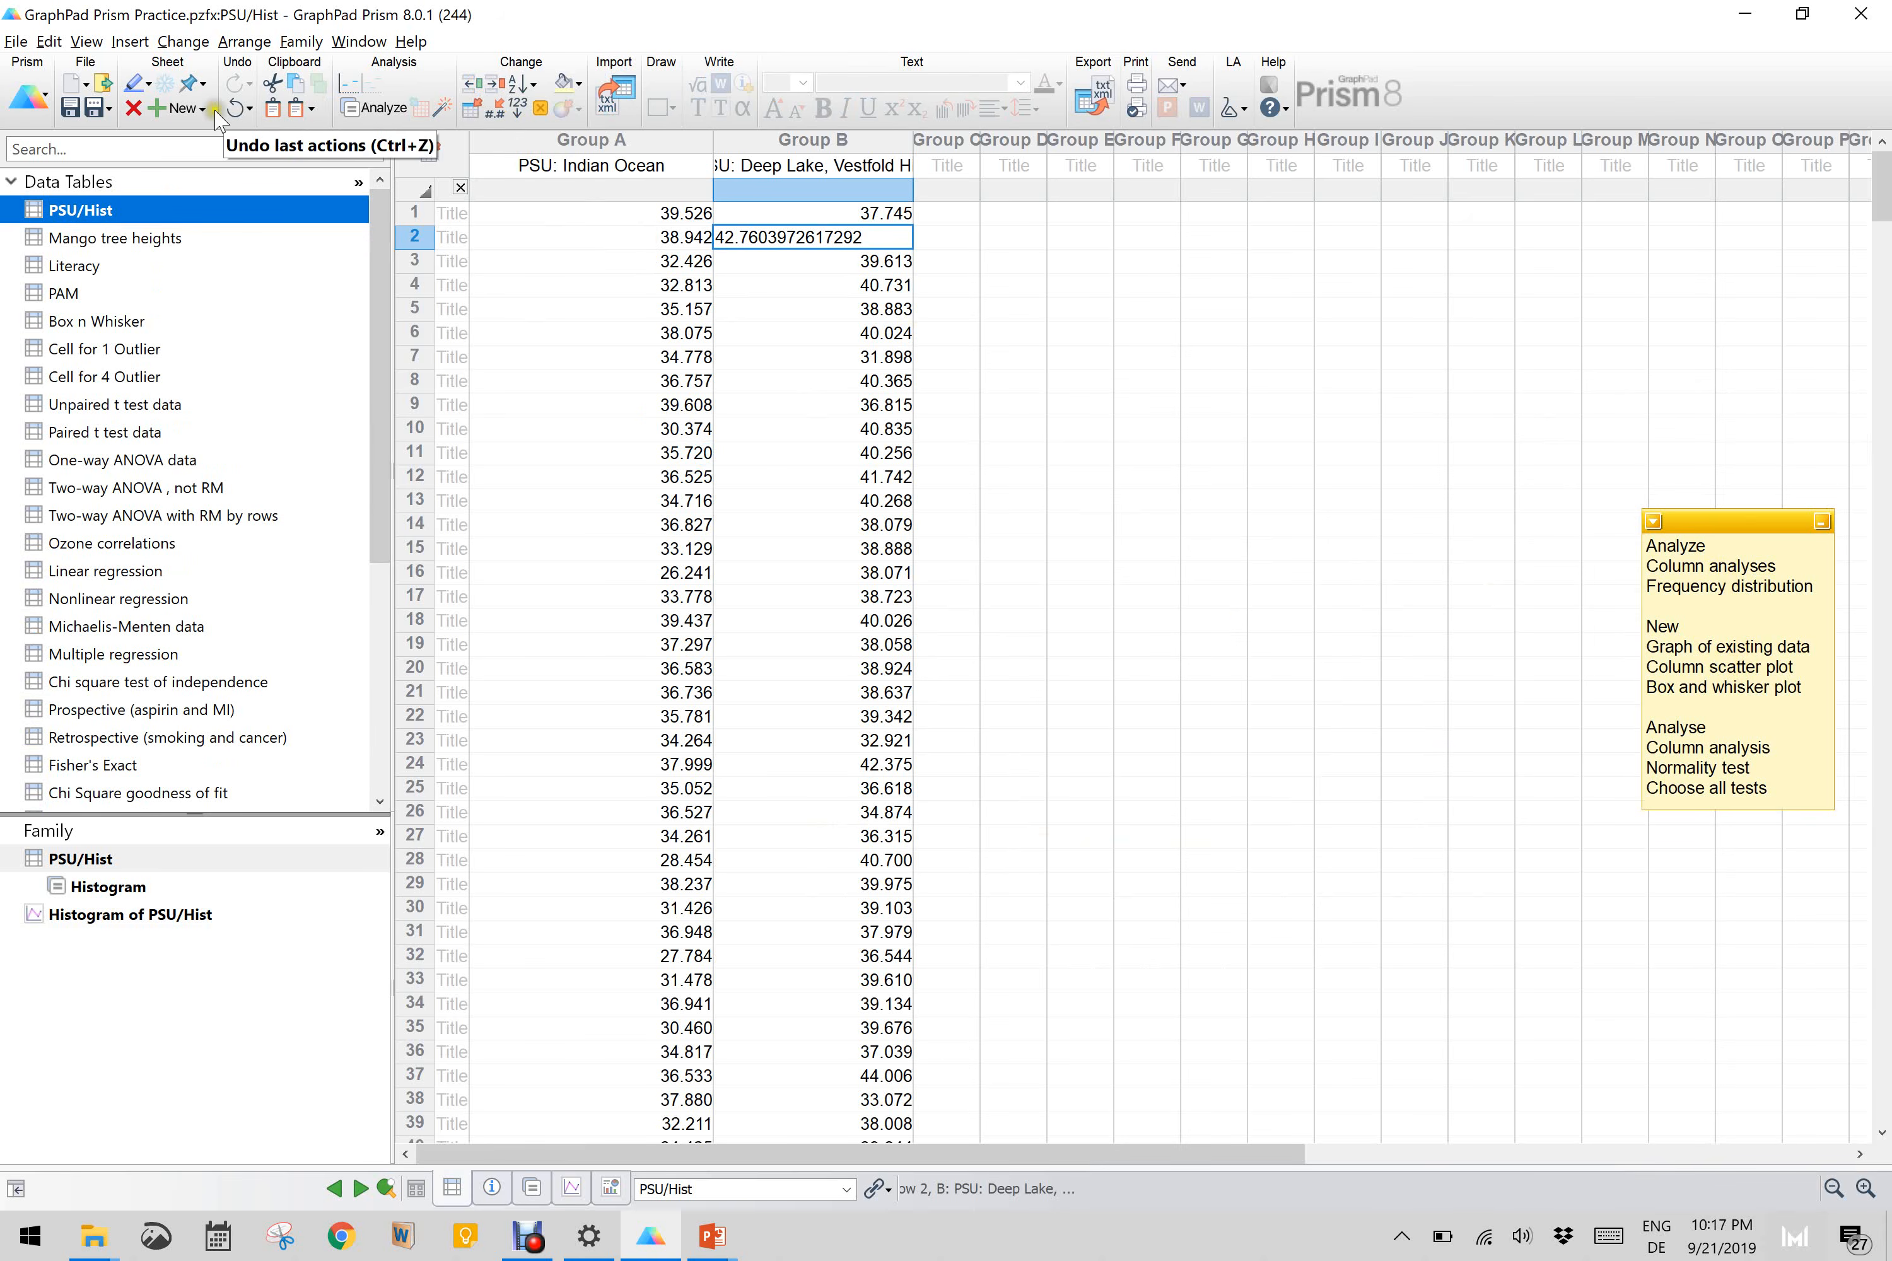
Step: Create a column graph of the existing PSU/Hist data as a vertical scatter plot with bar, showing mean with SD
click(185, 109)
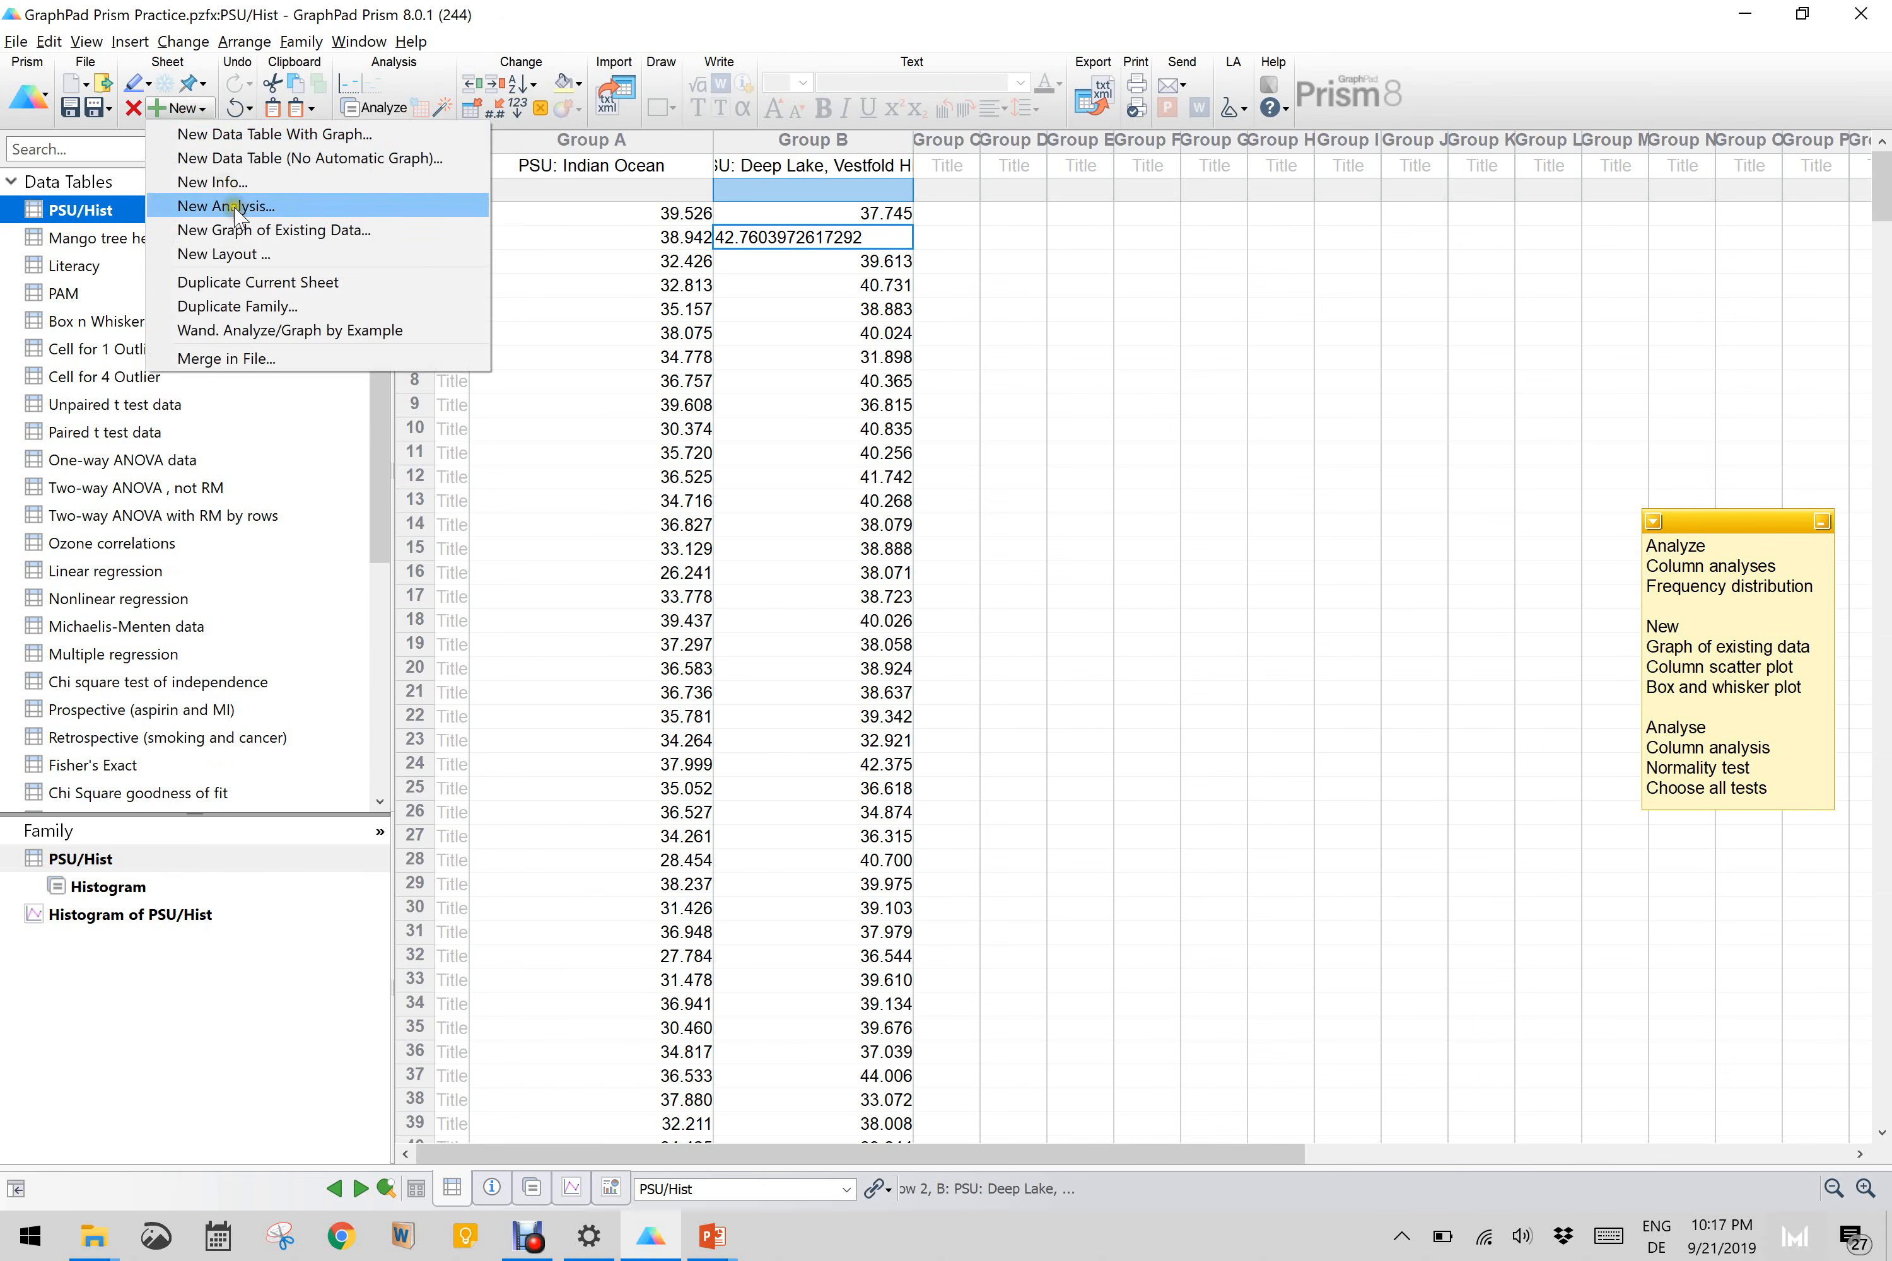
click(255, 231)
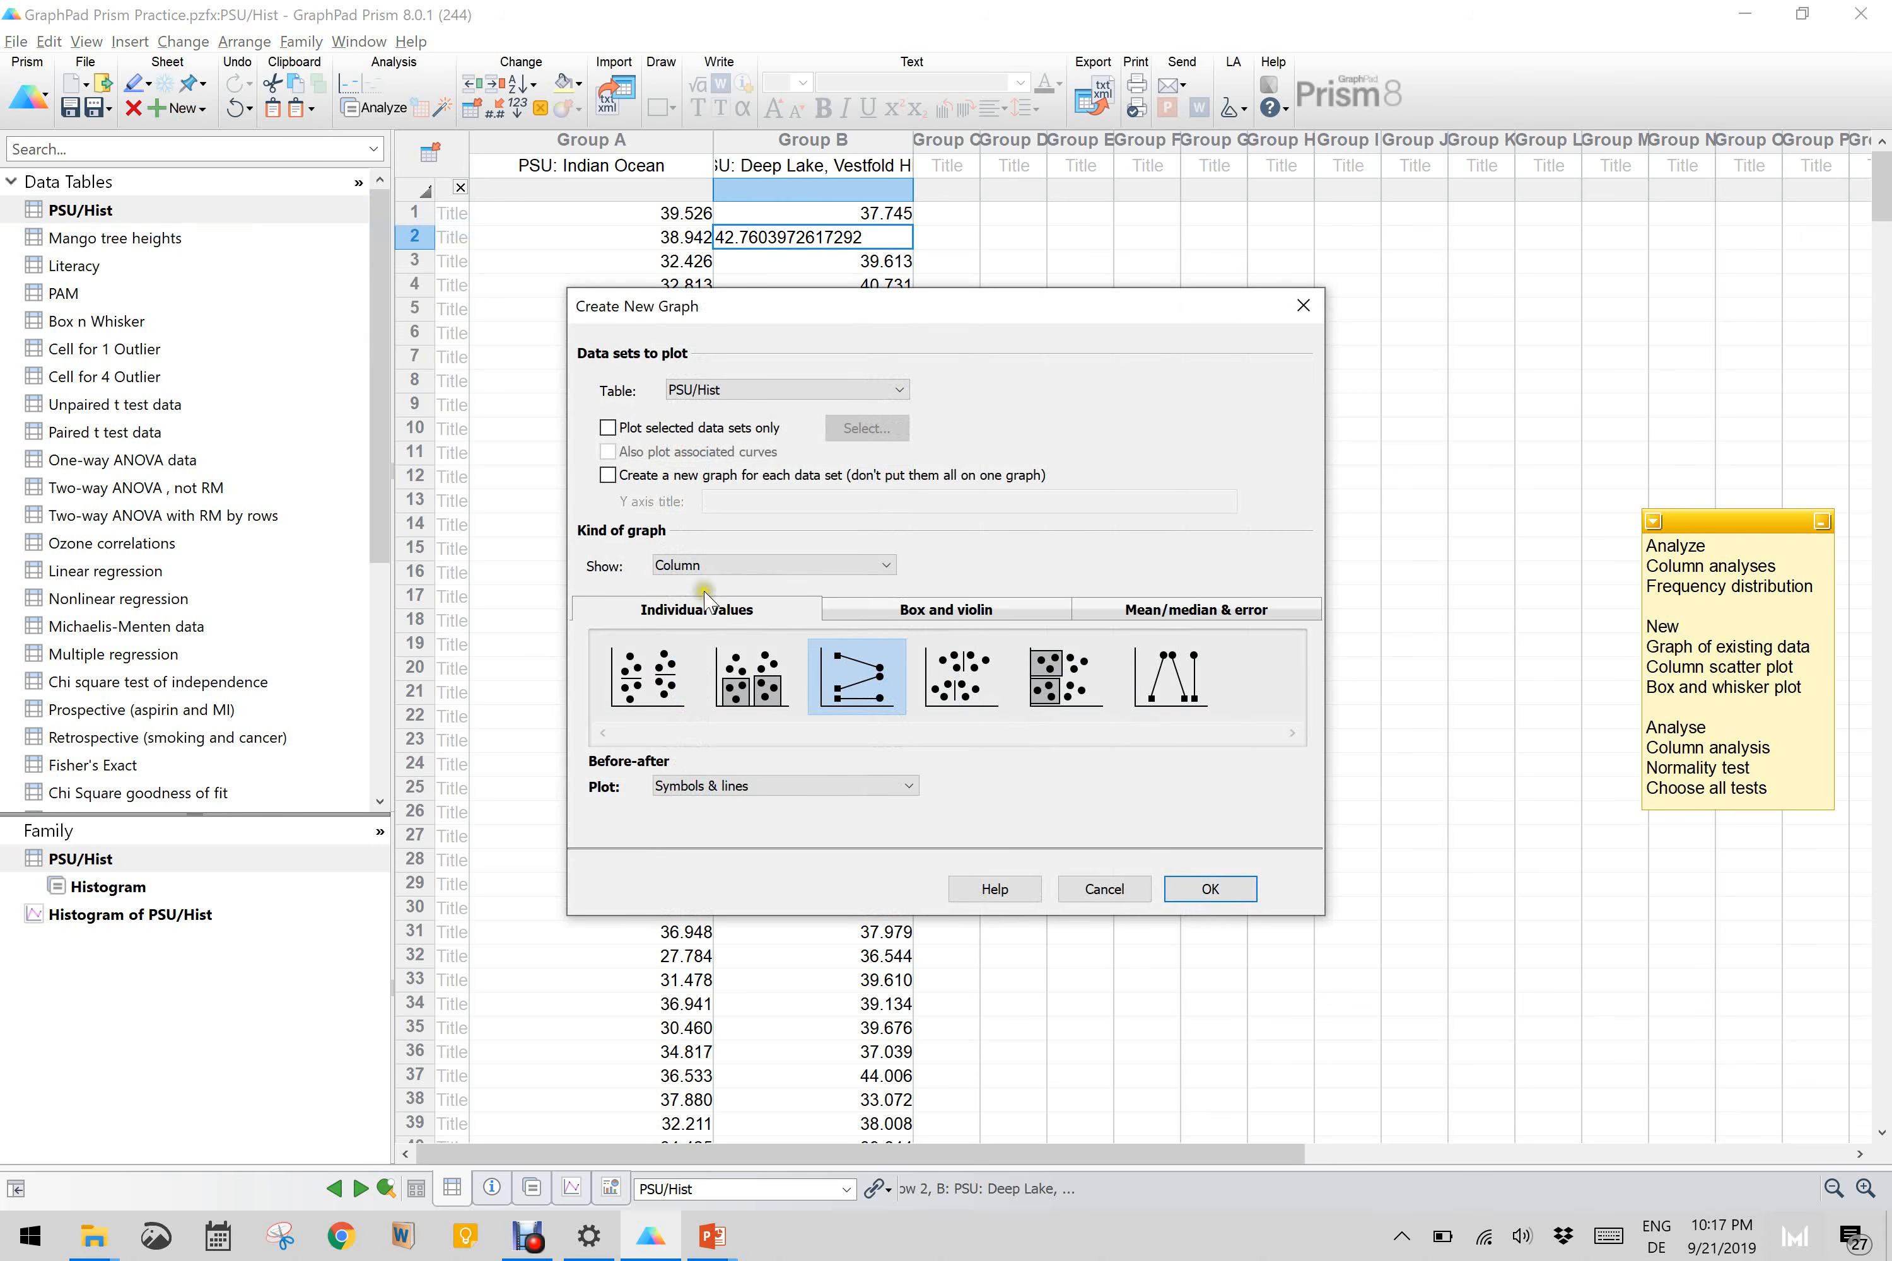
click(700, 565)
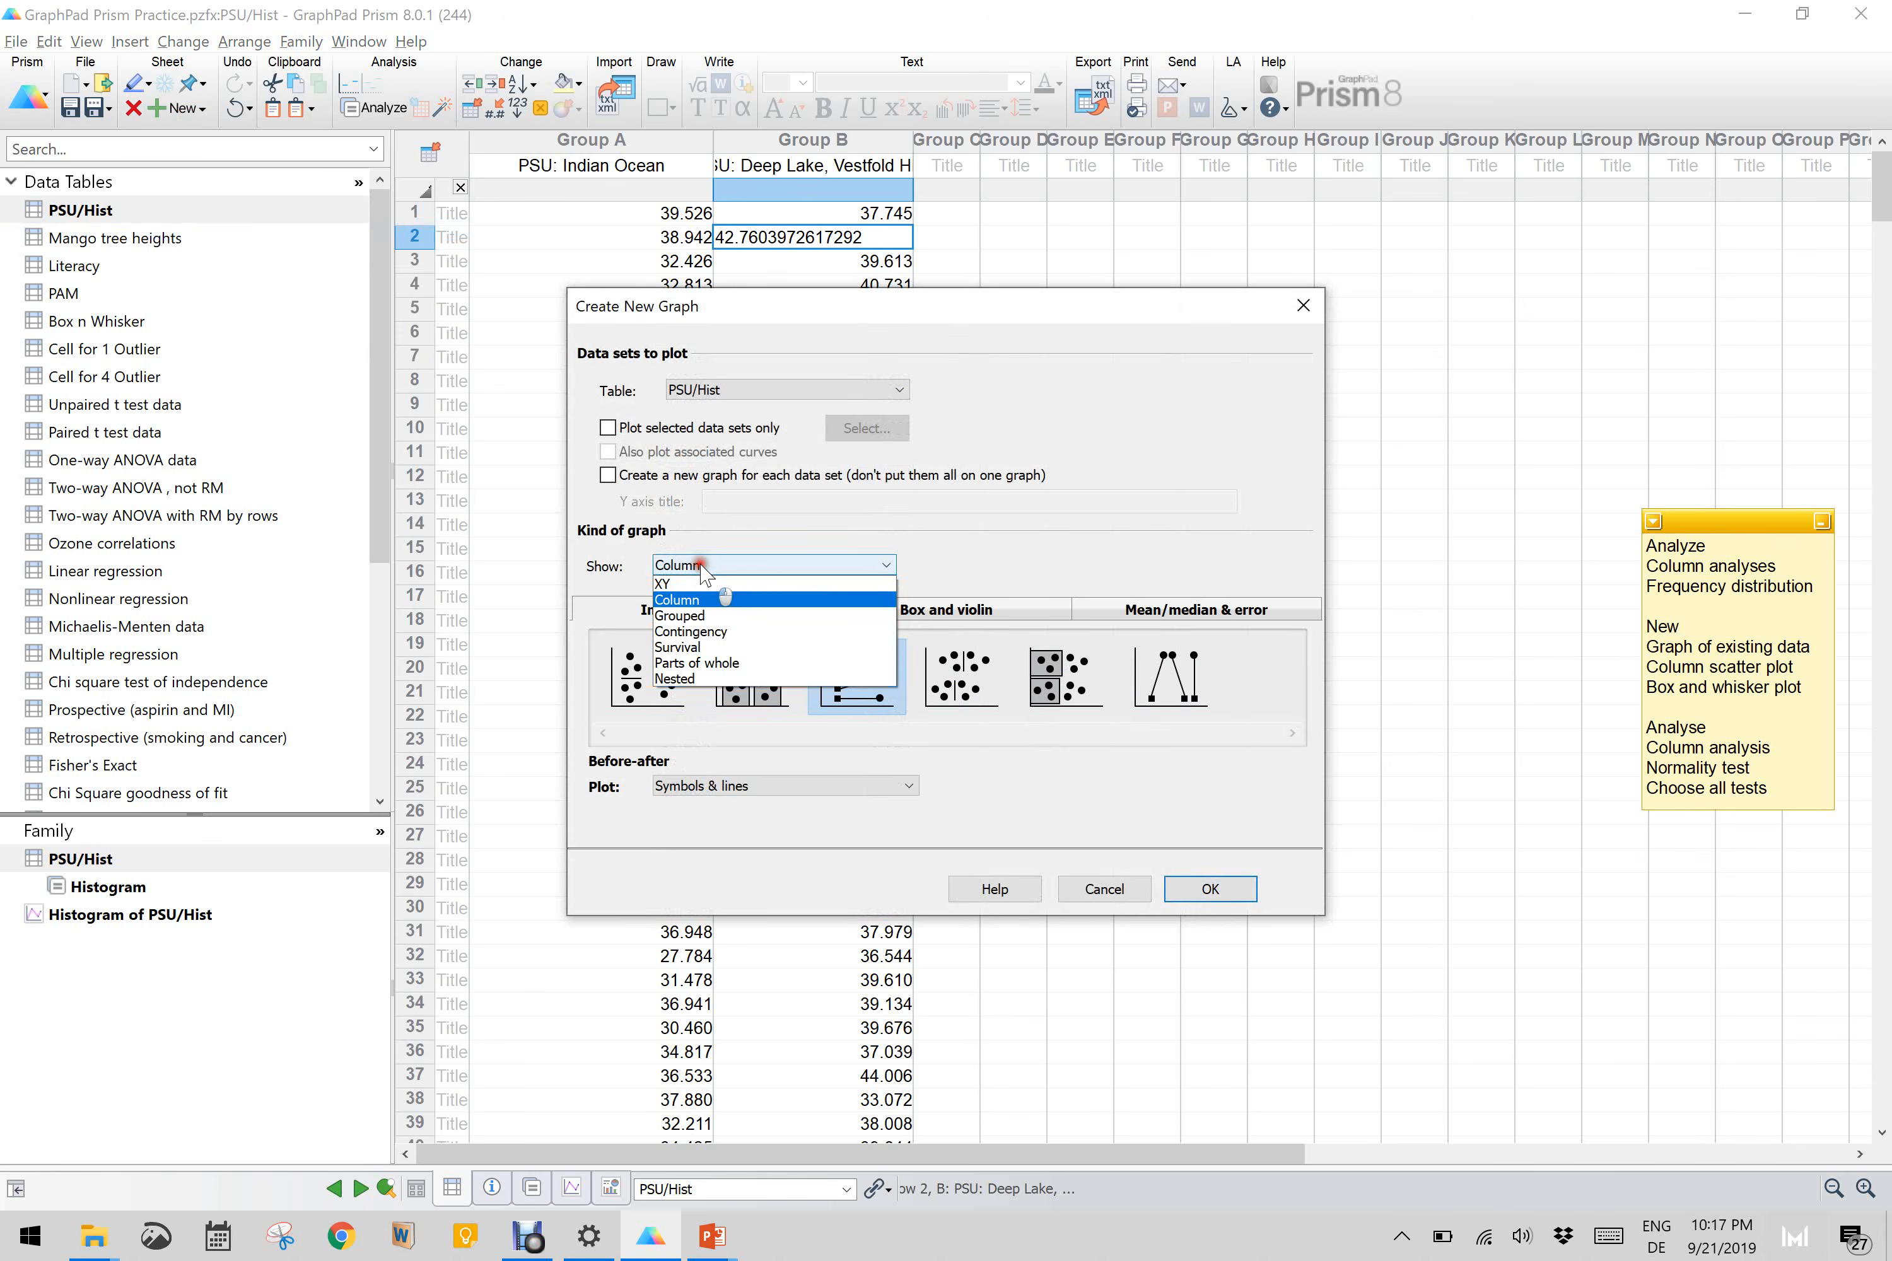
click(694, 602)
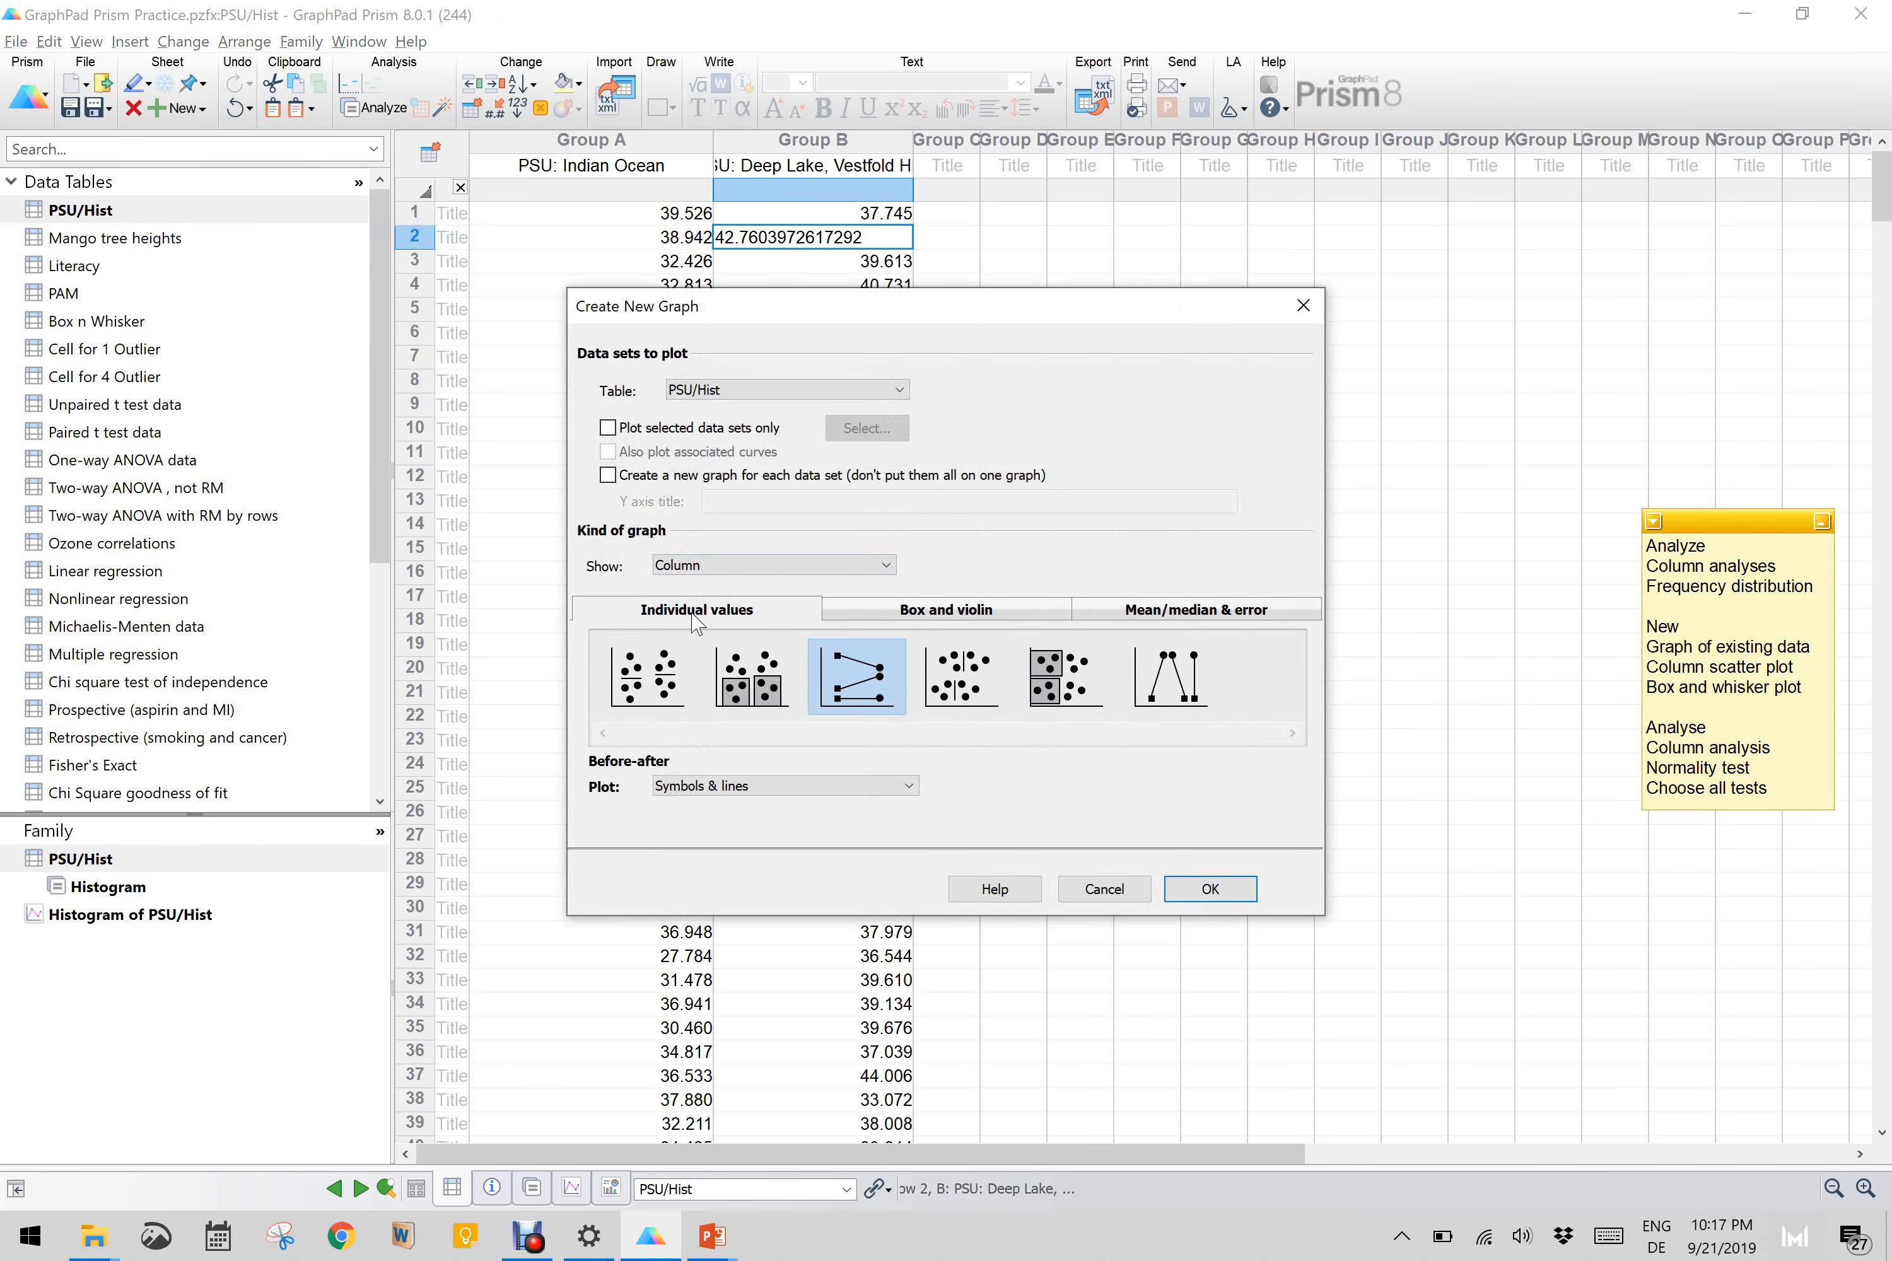
click(764, 684)
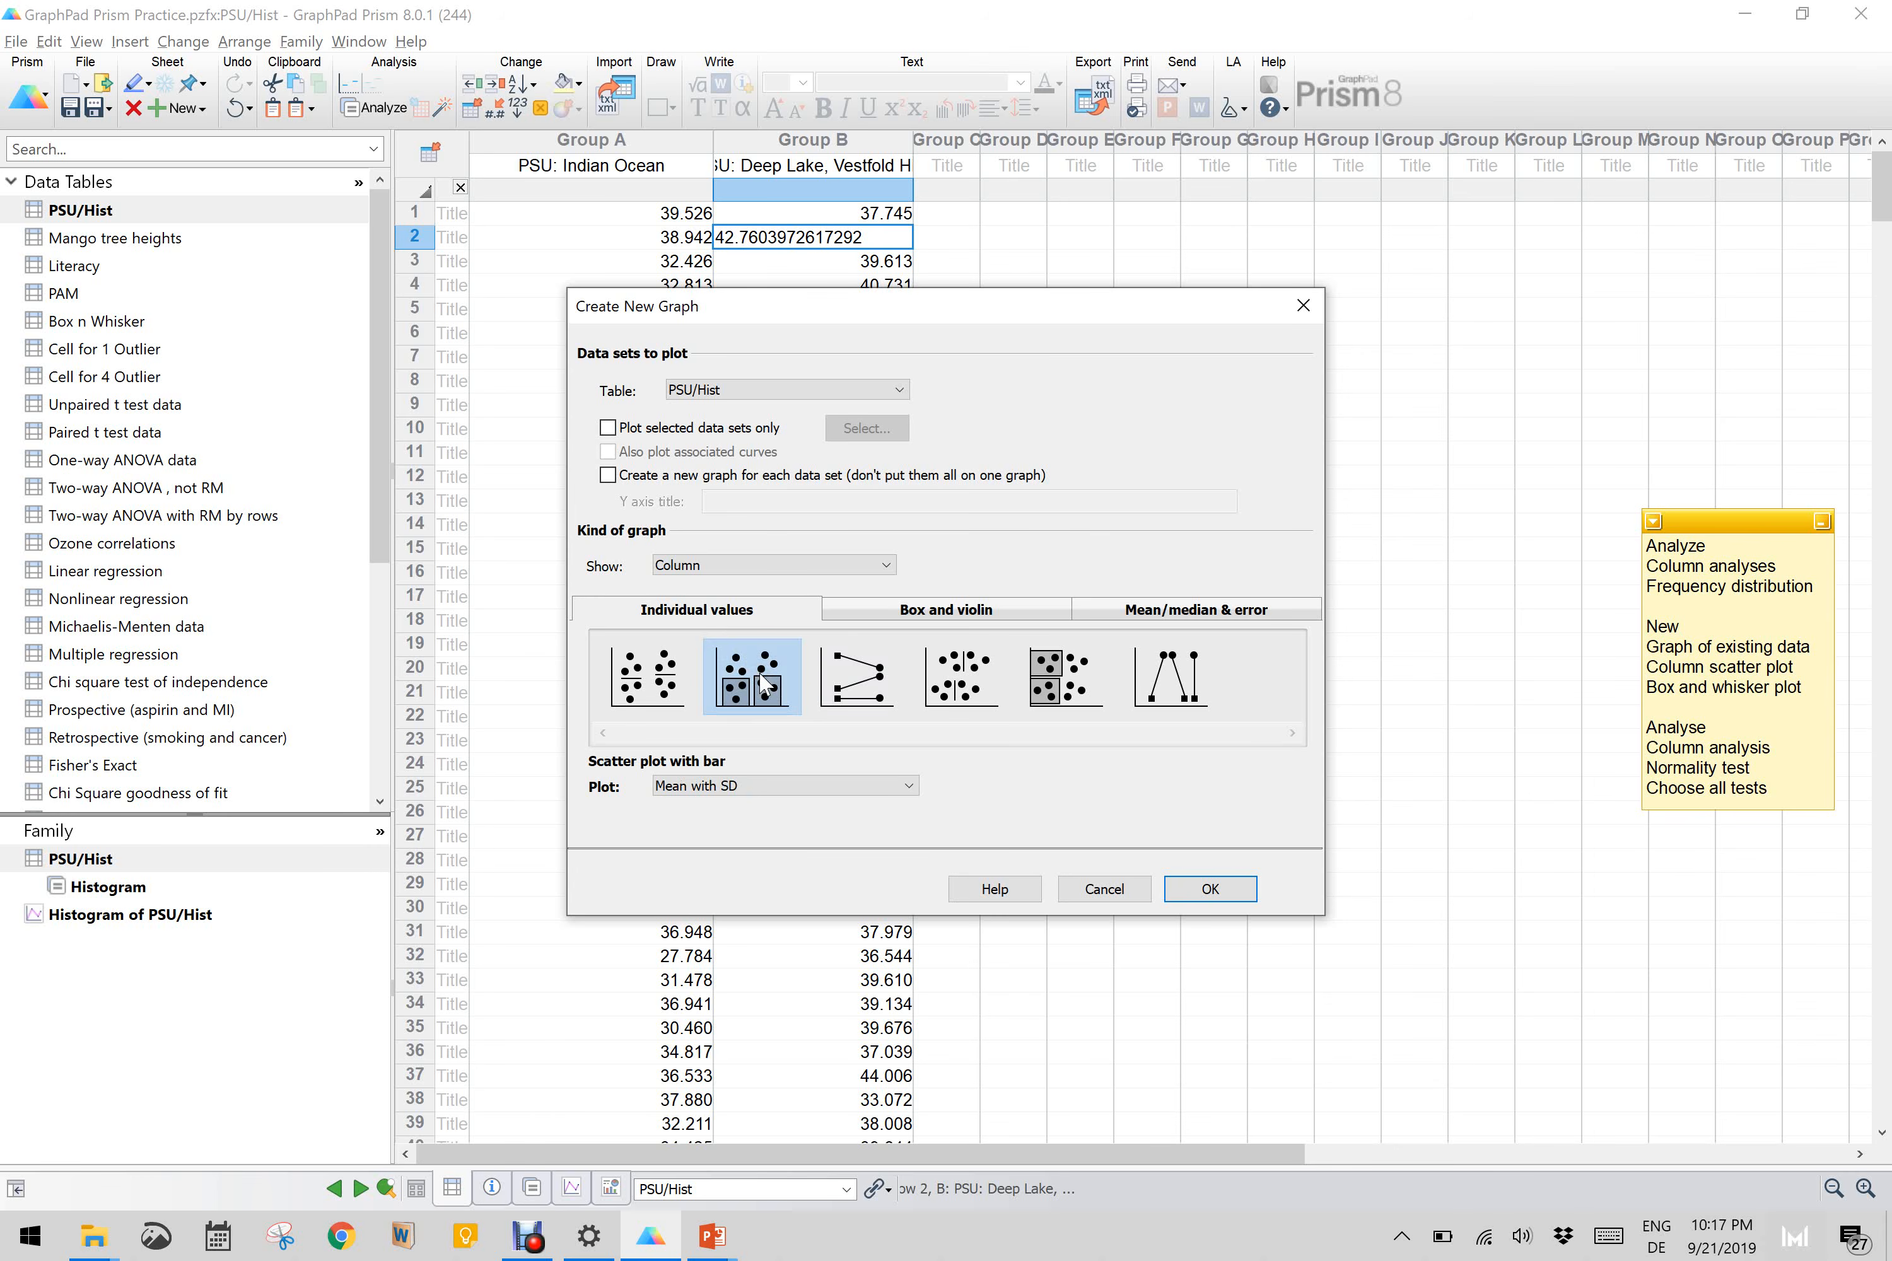
click(730, 673)
click(1211, 888)
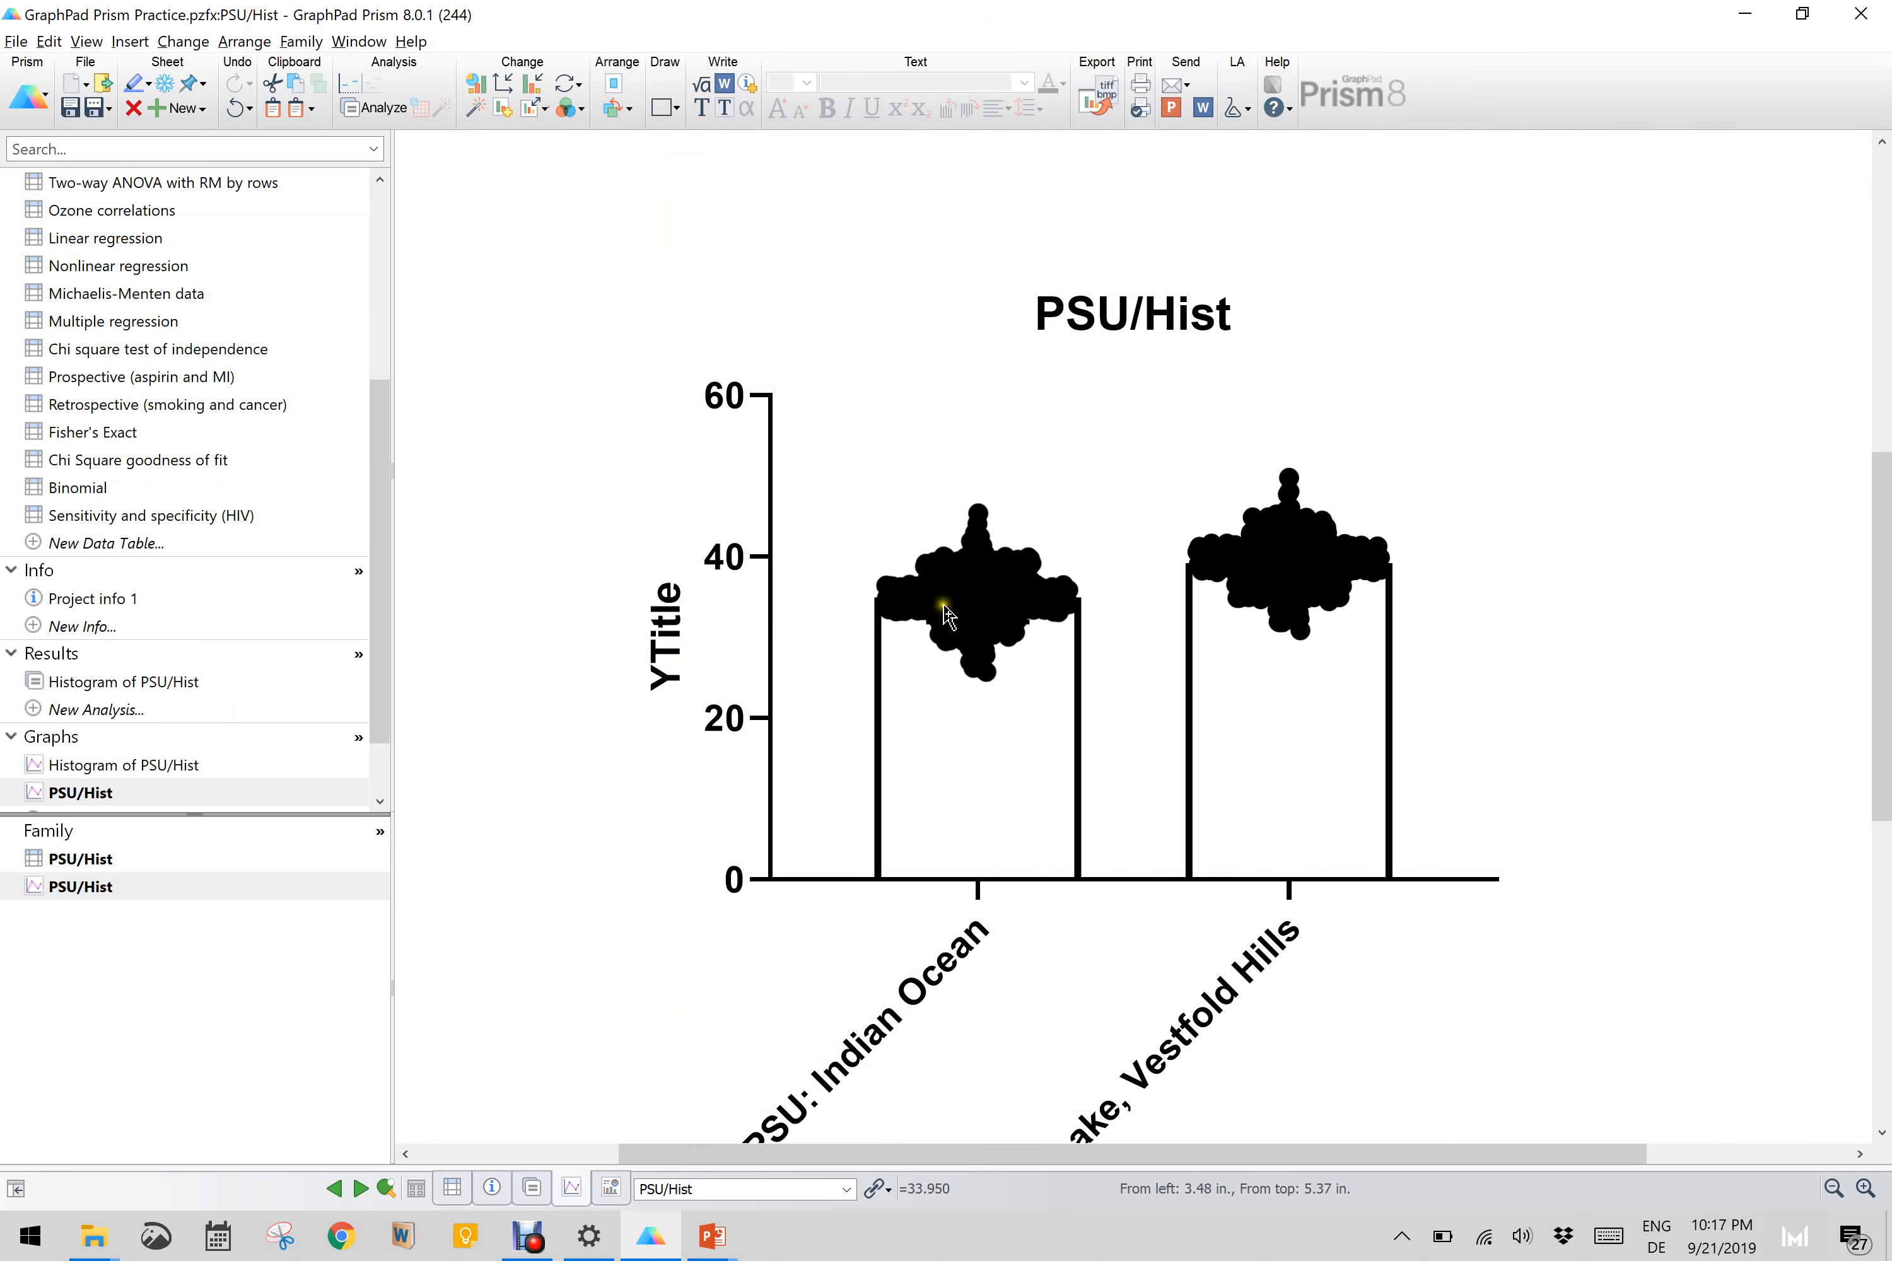
Step: Inspect the scatter plot's points and column labels, and return to the PSU/Hist data table
mouse_move(1251, 596)
mouse_move(999, 607)
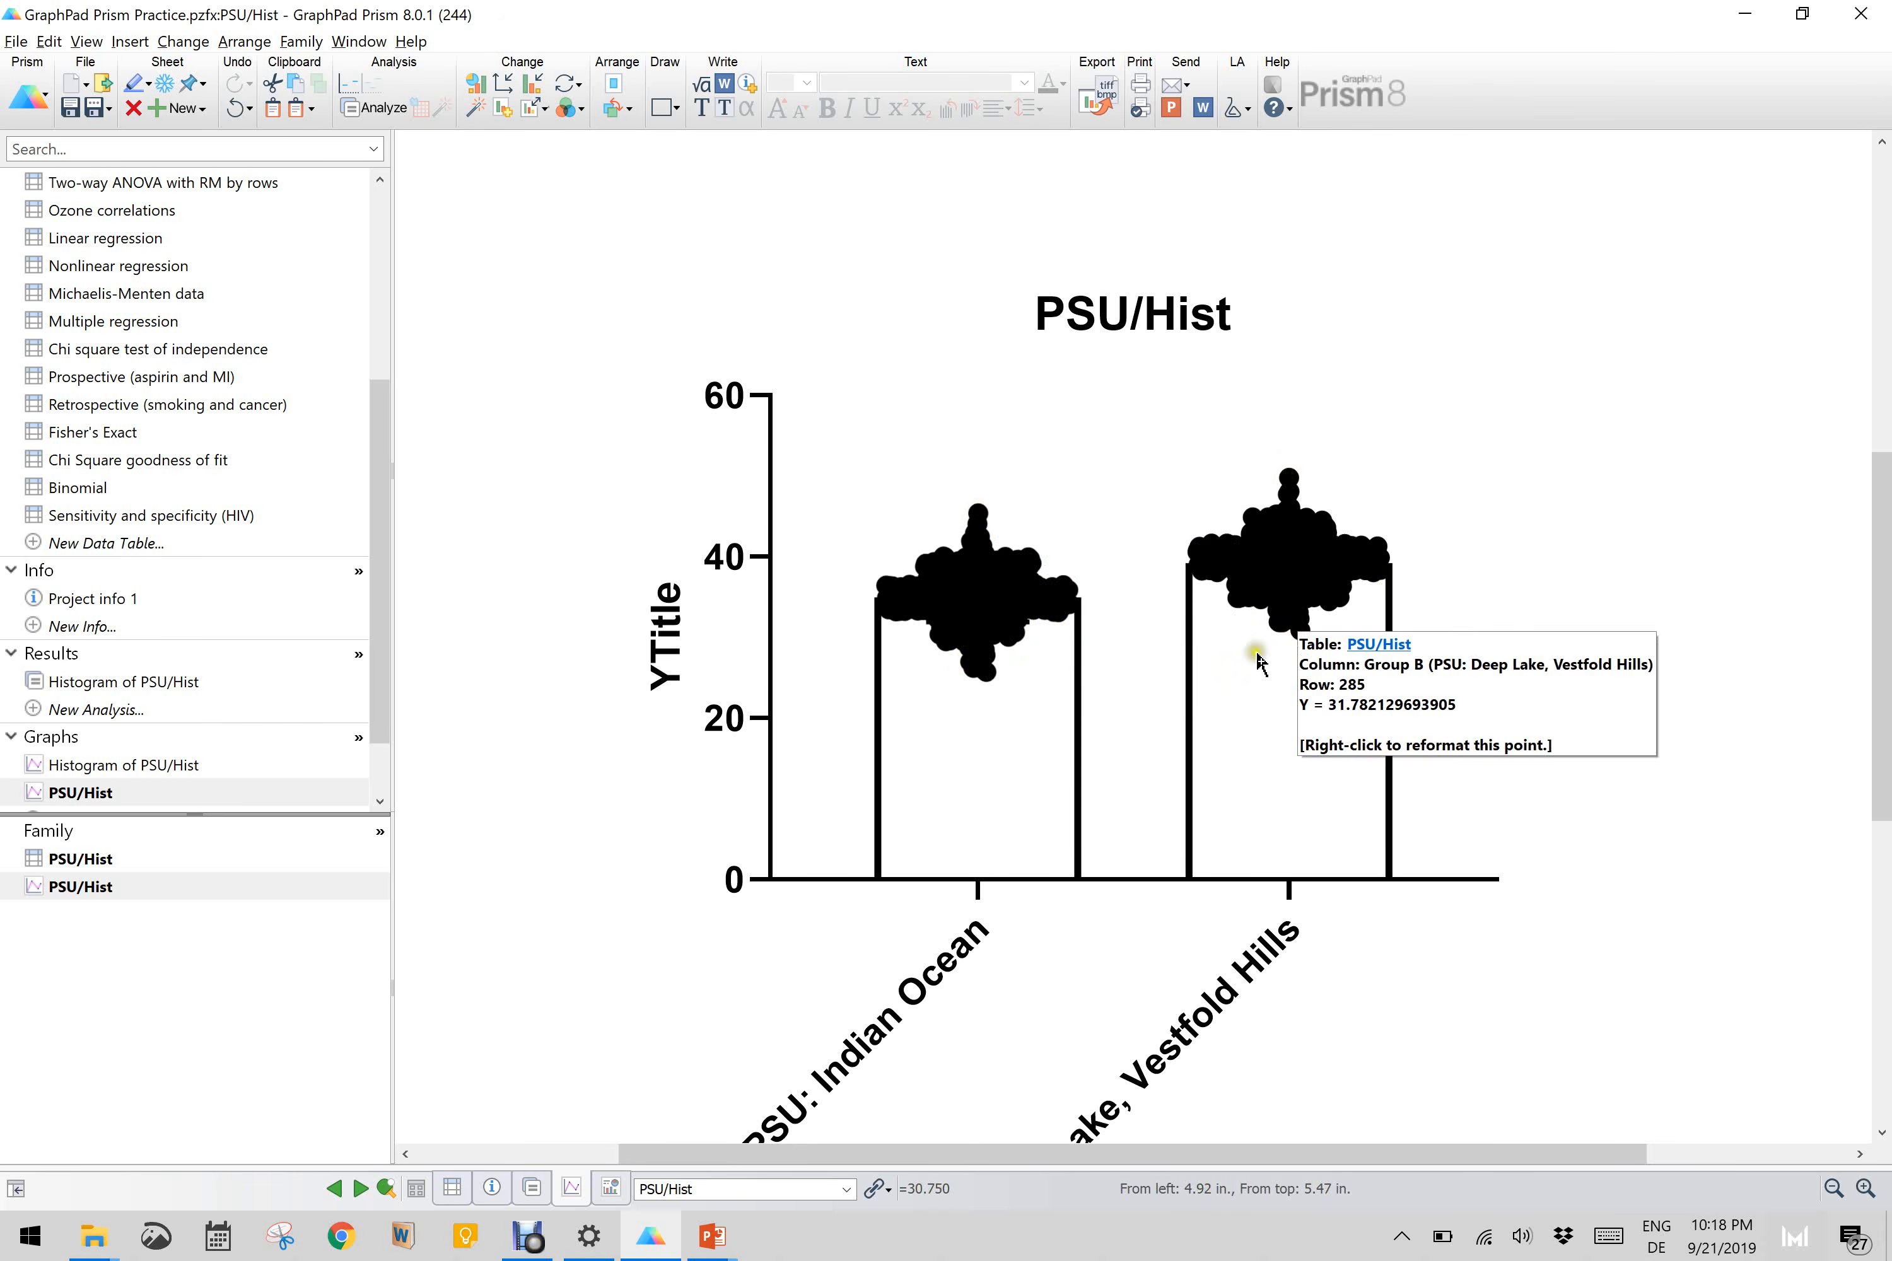
scroll(1052, 784, down, 1)
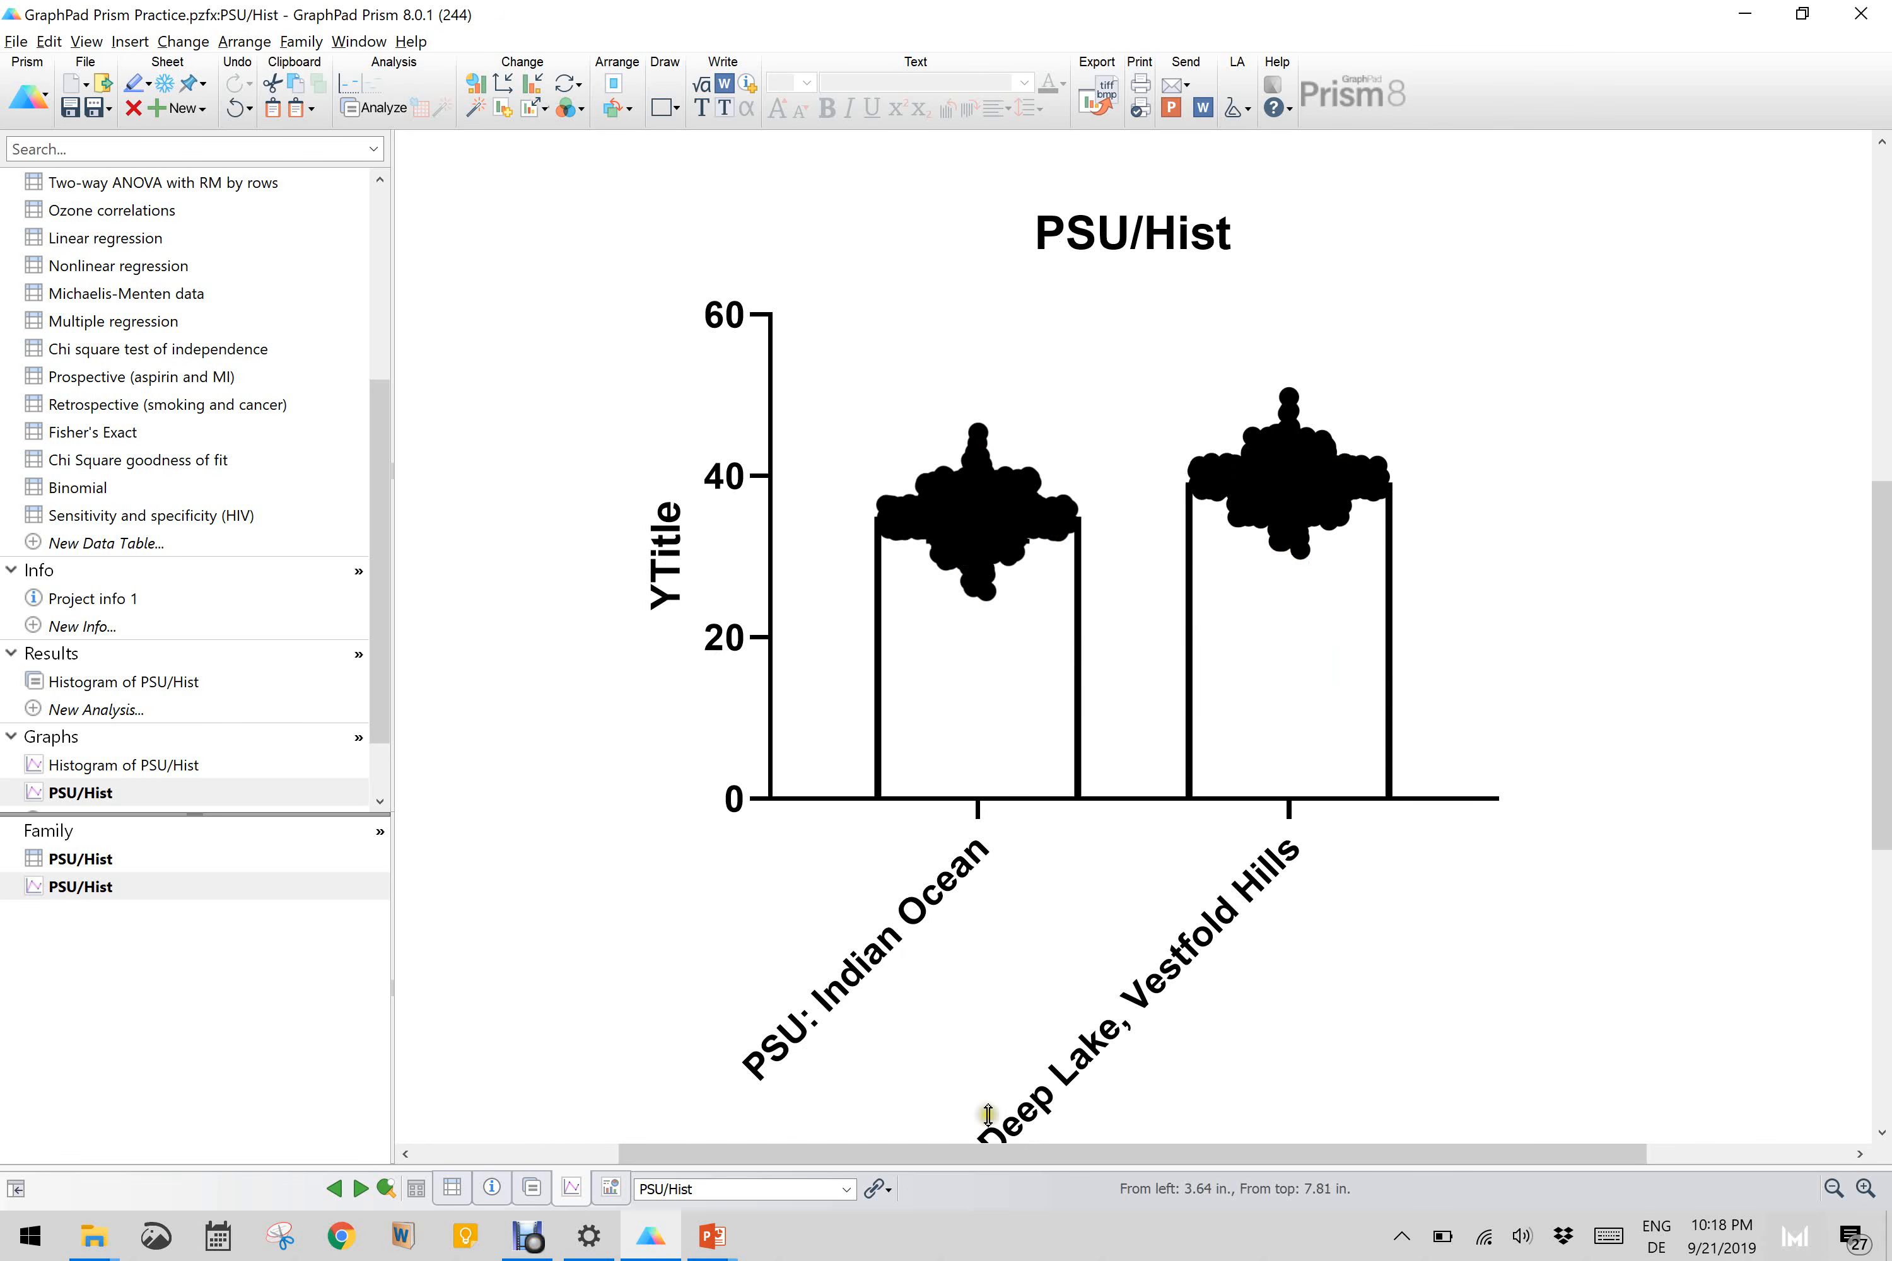
scroll(185, 317, up, 4)
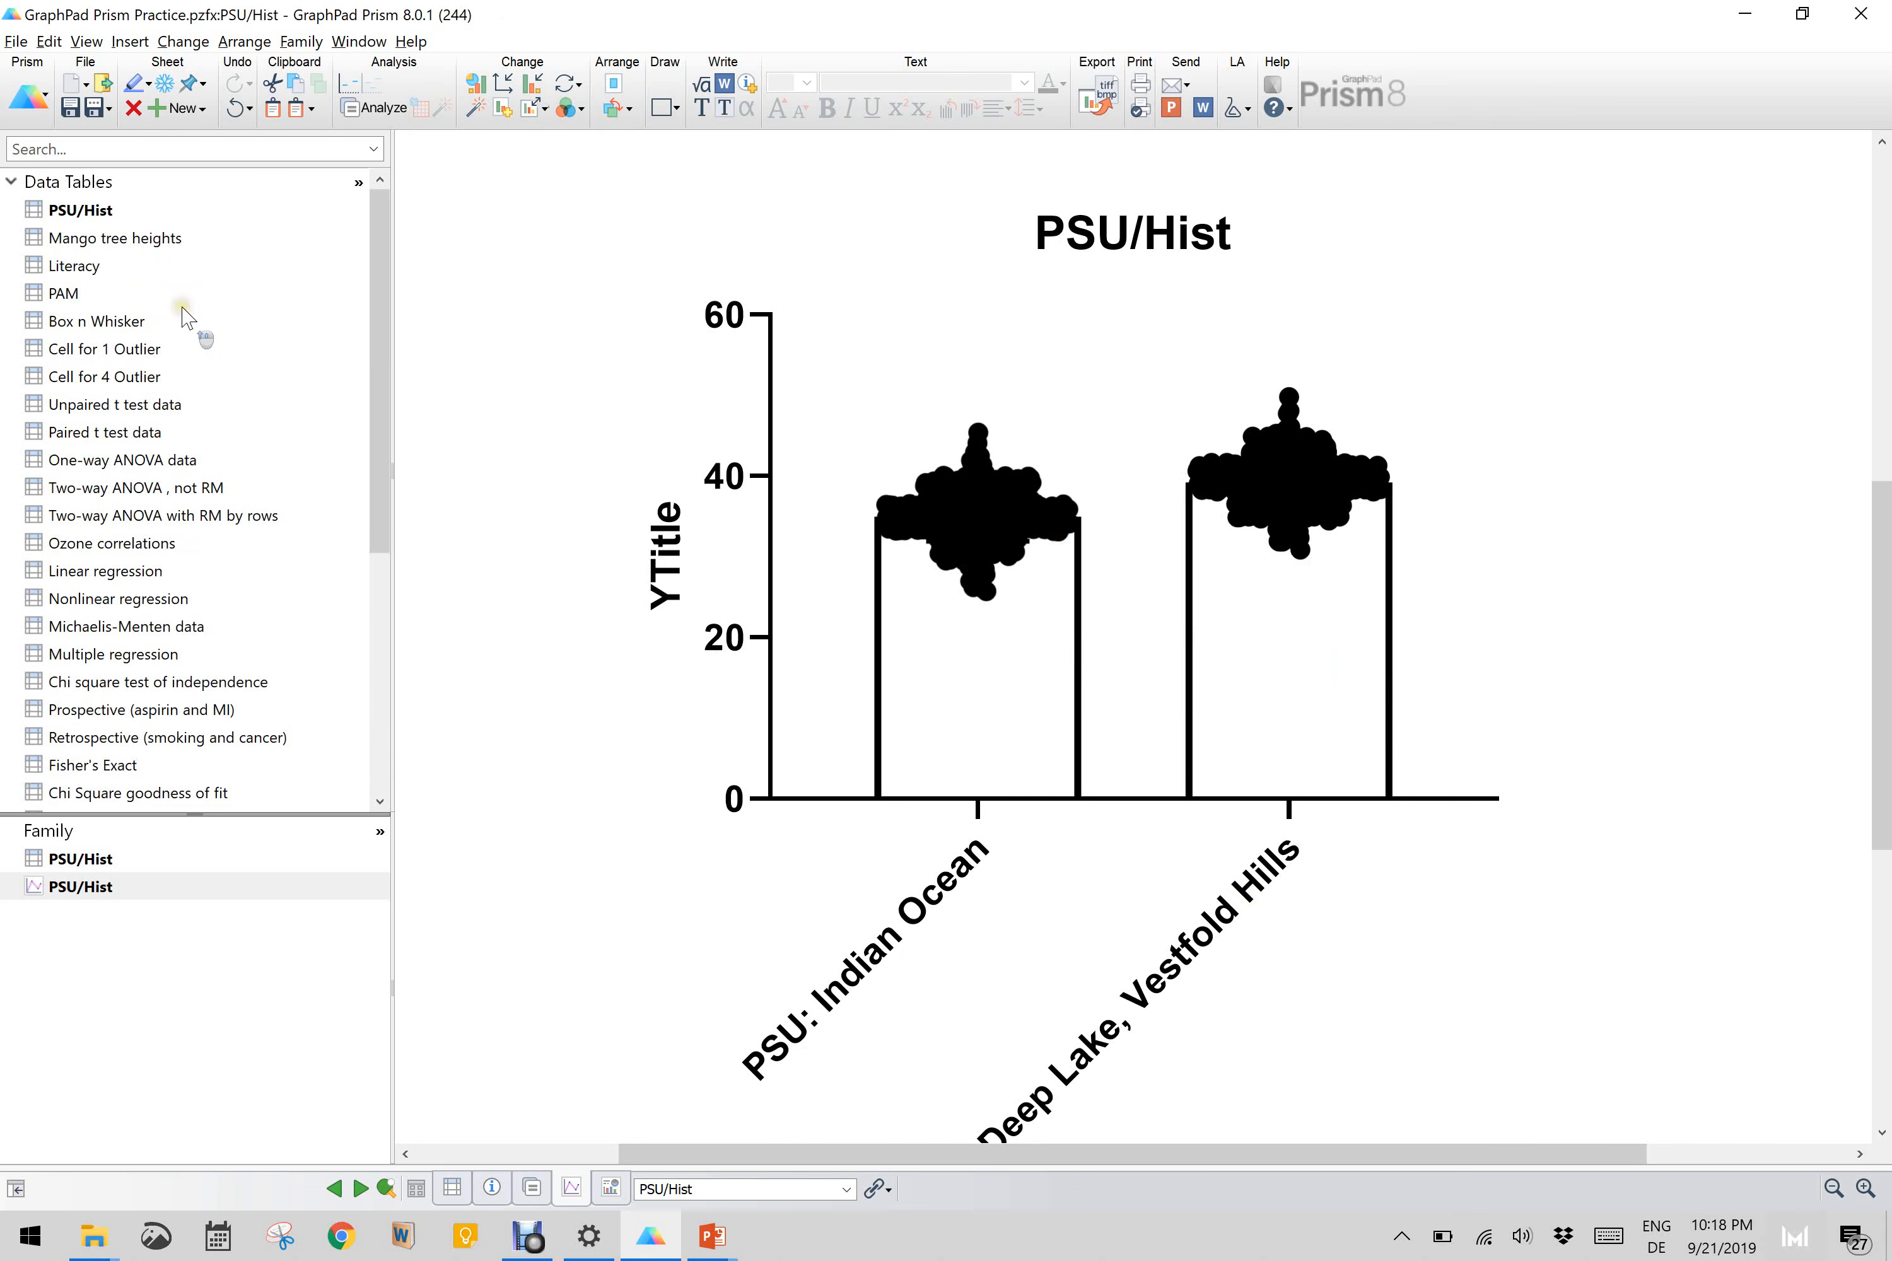
click(84, 210)
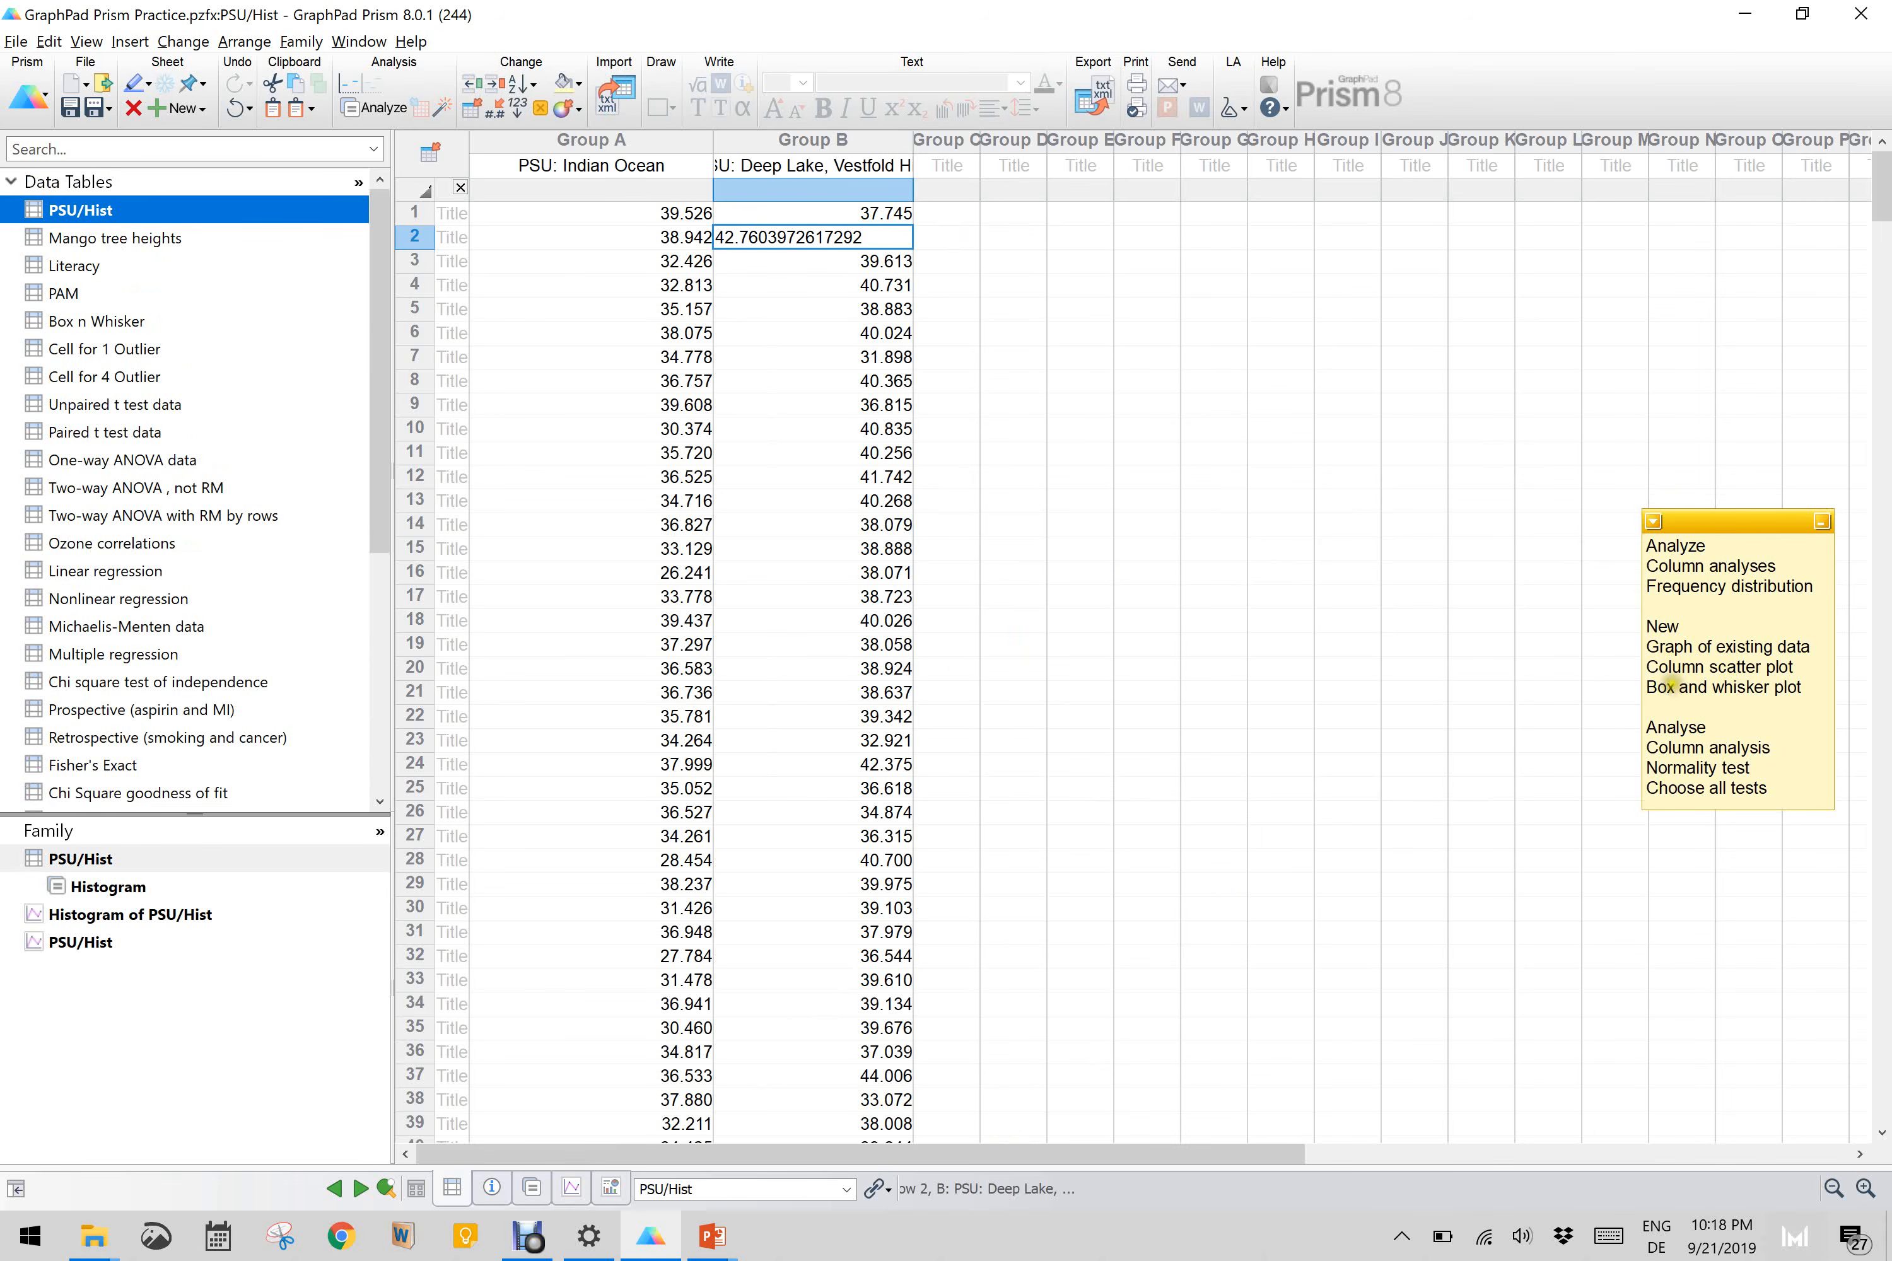
click(940, 258)
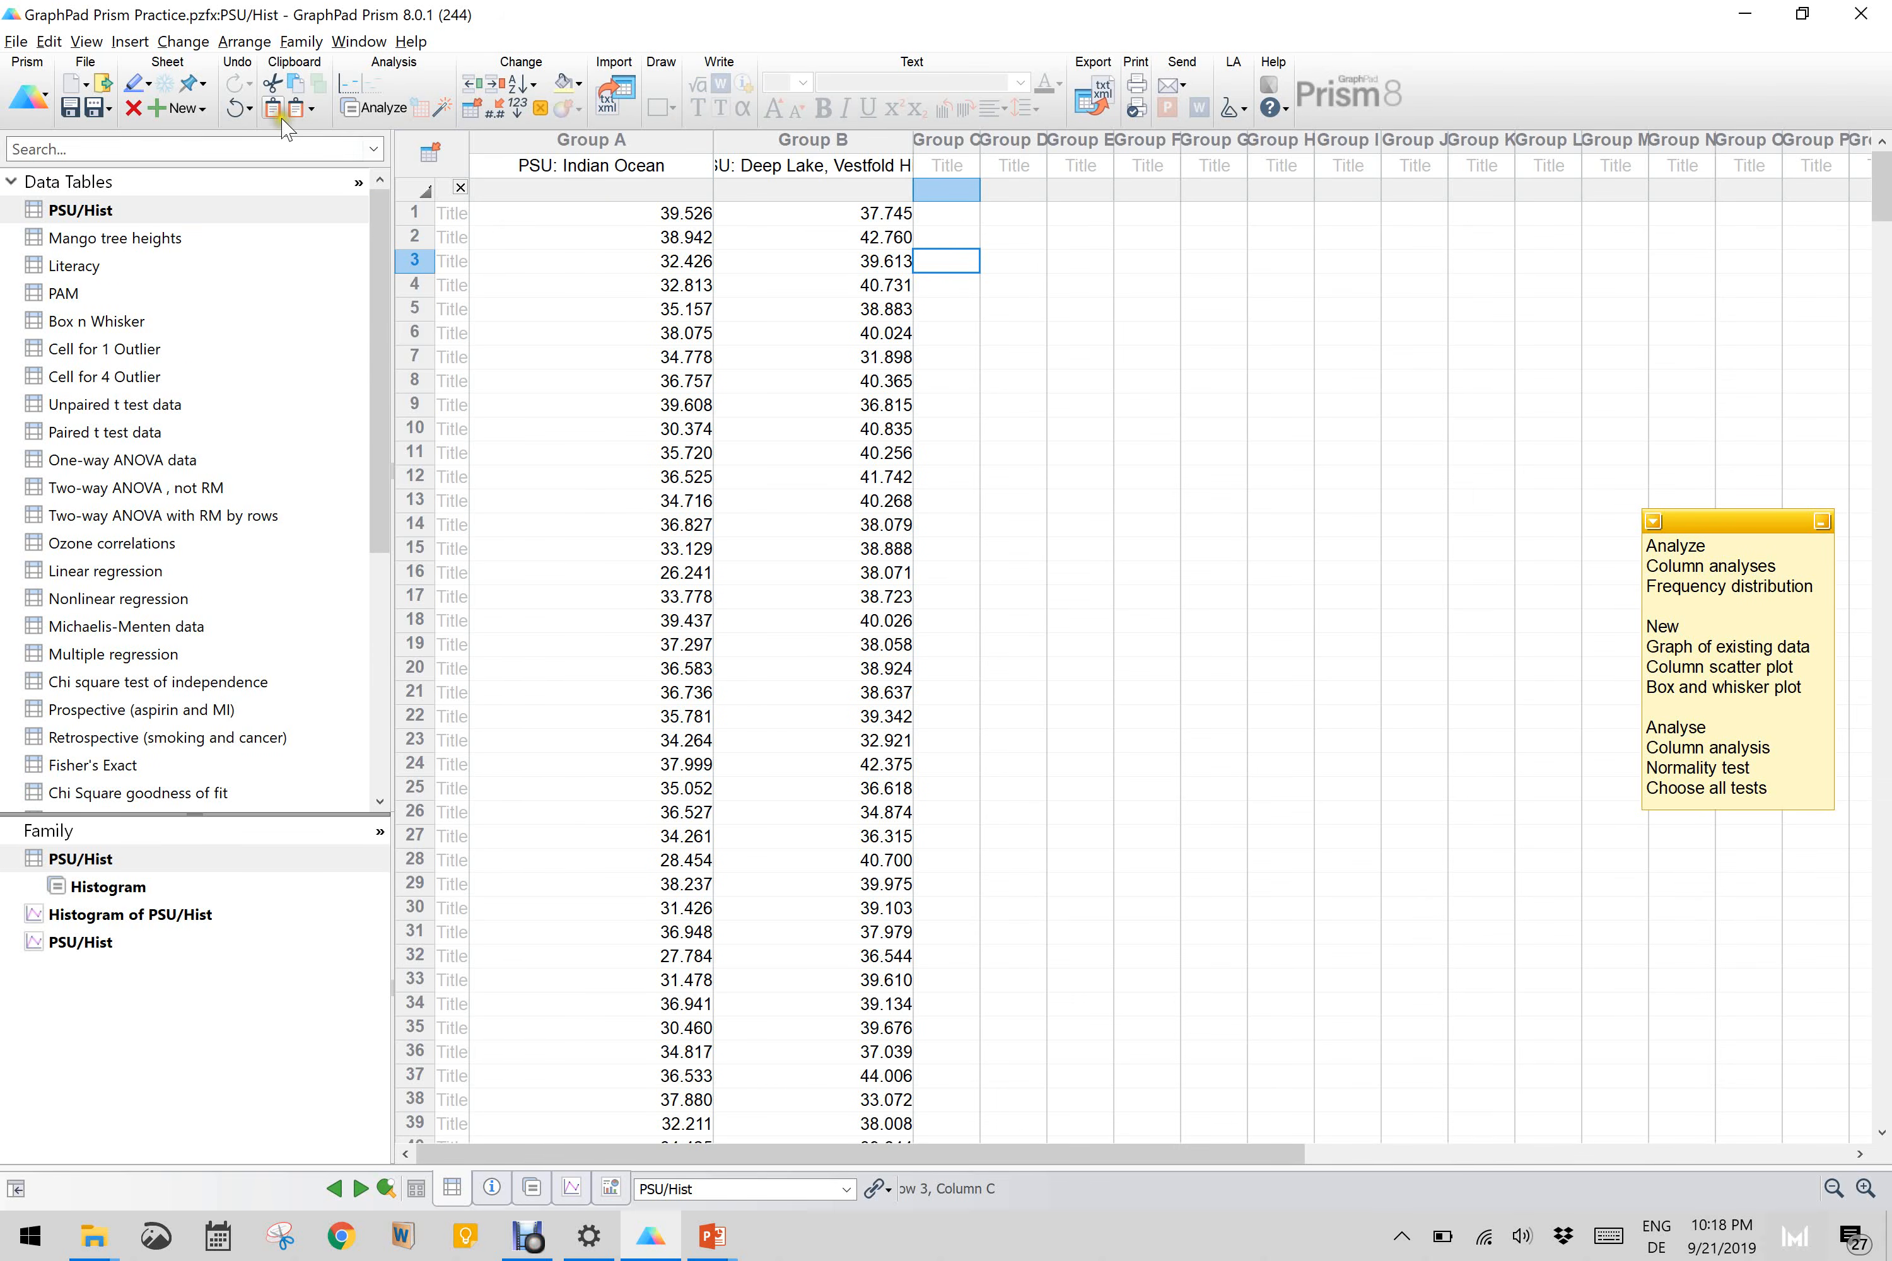
Step: Create a horizontal box and whiskers column graph of the existing PSU/Hist data with whiskers from Min to Max
click(196, 107)
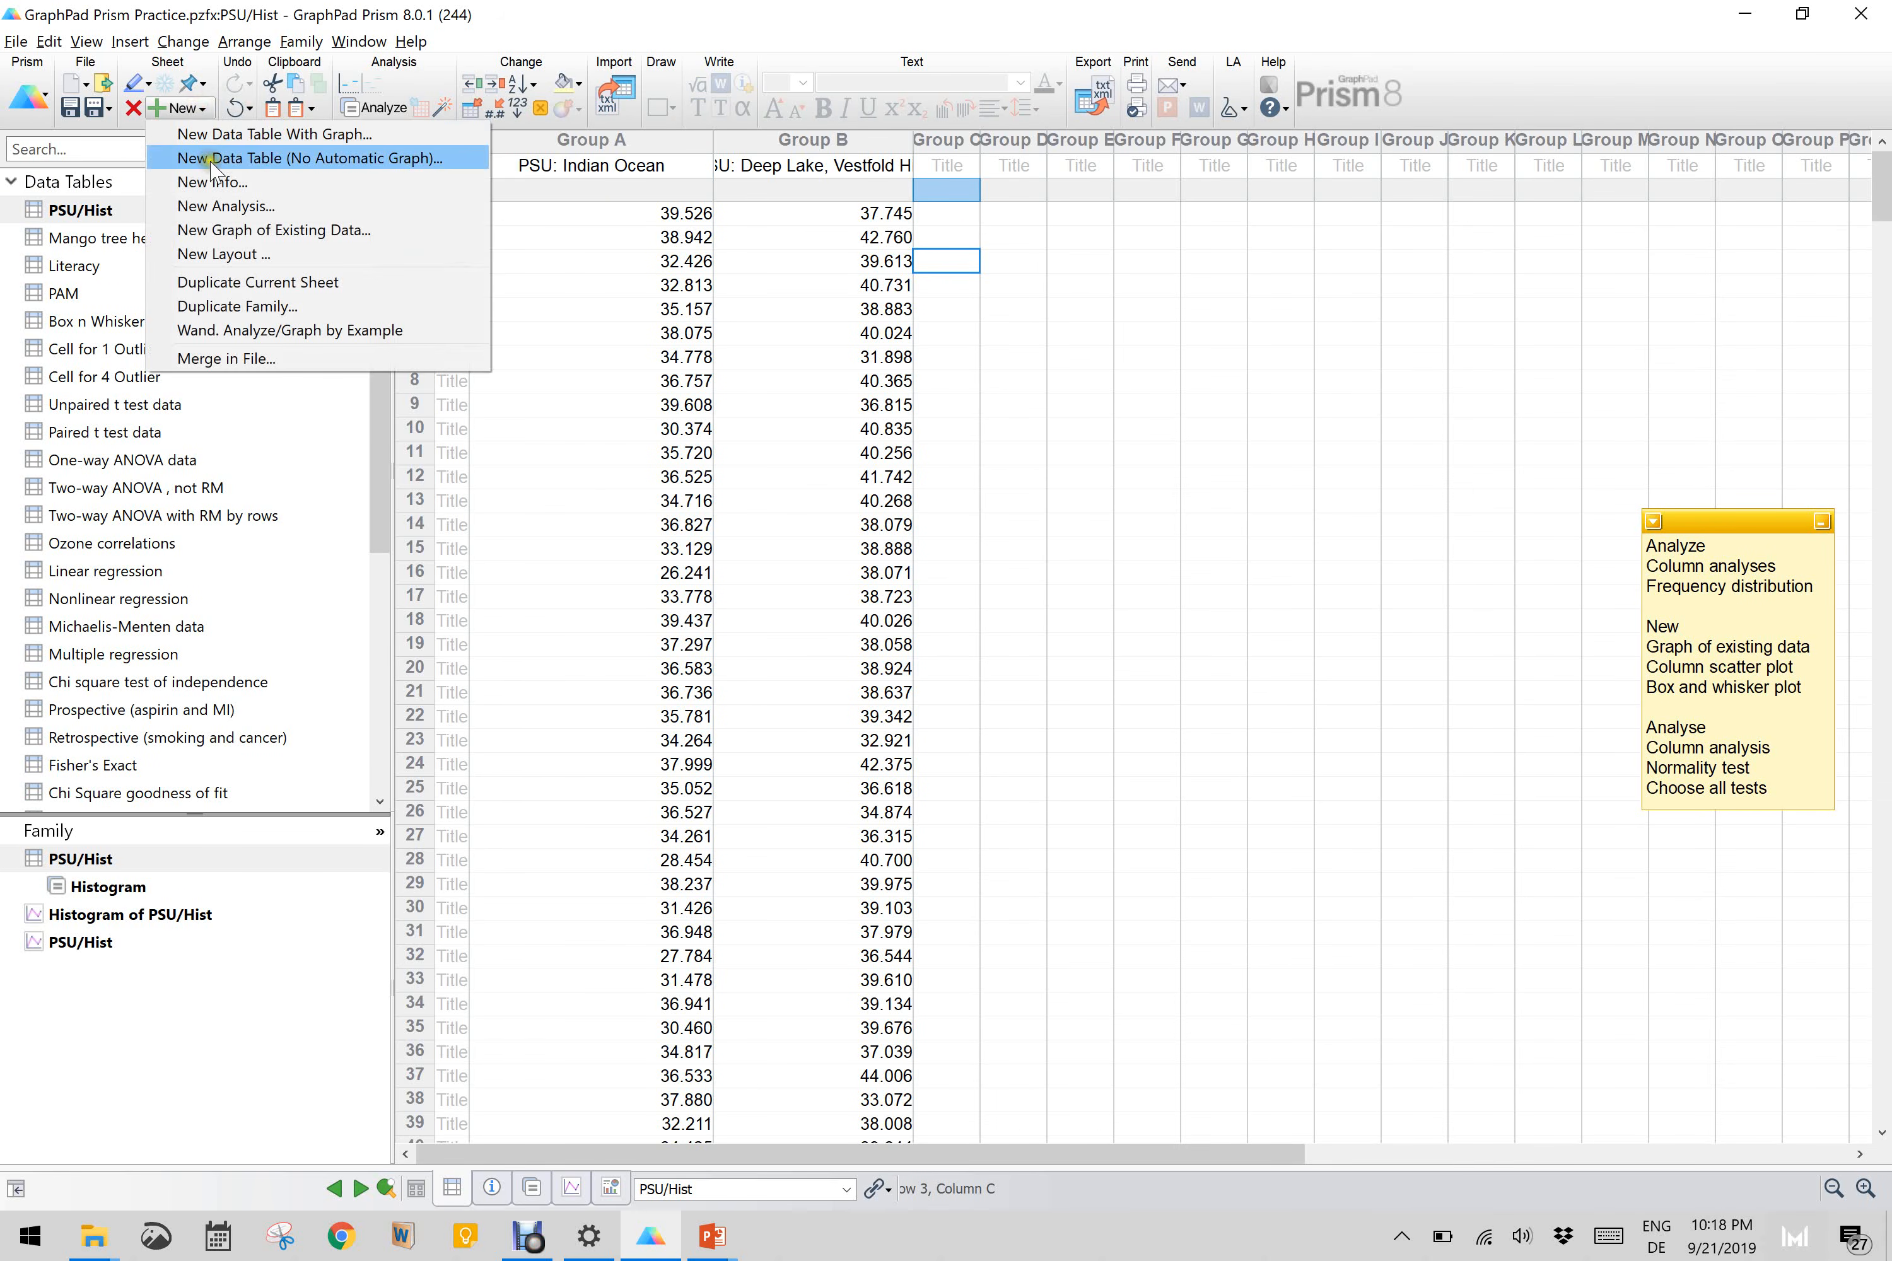
click(224, 235)
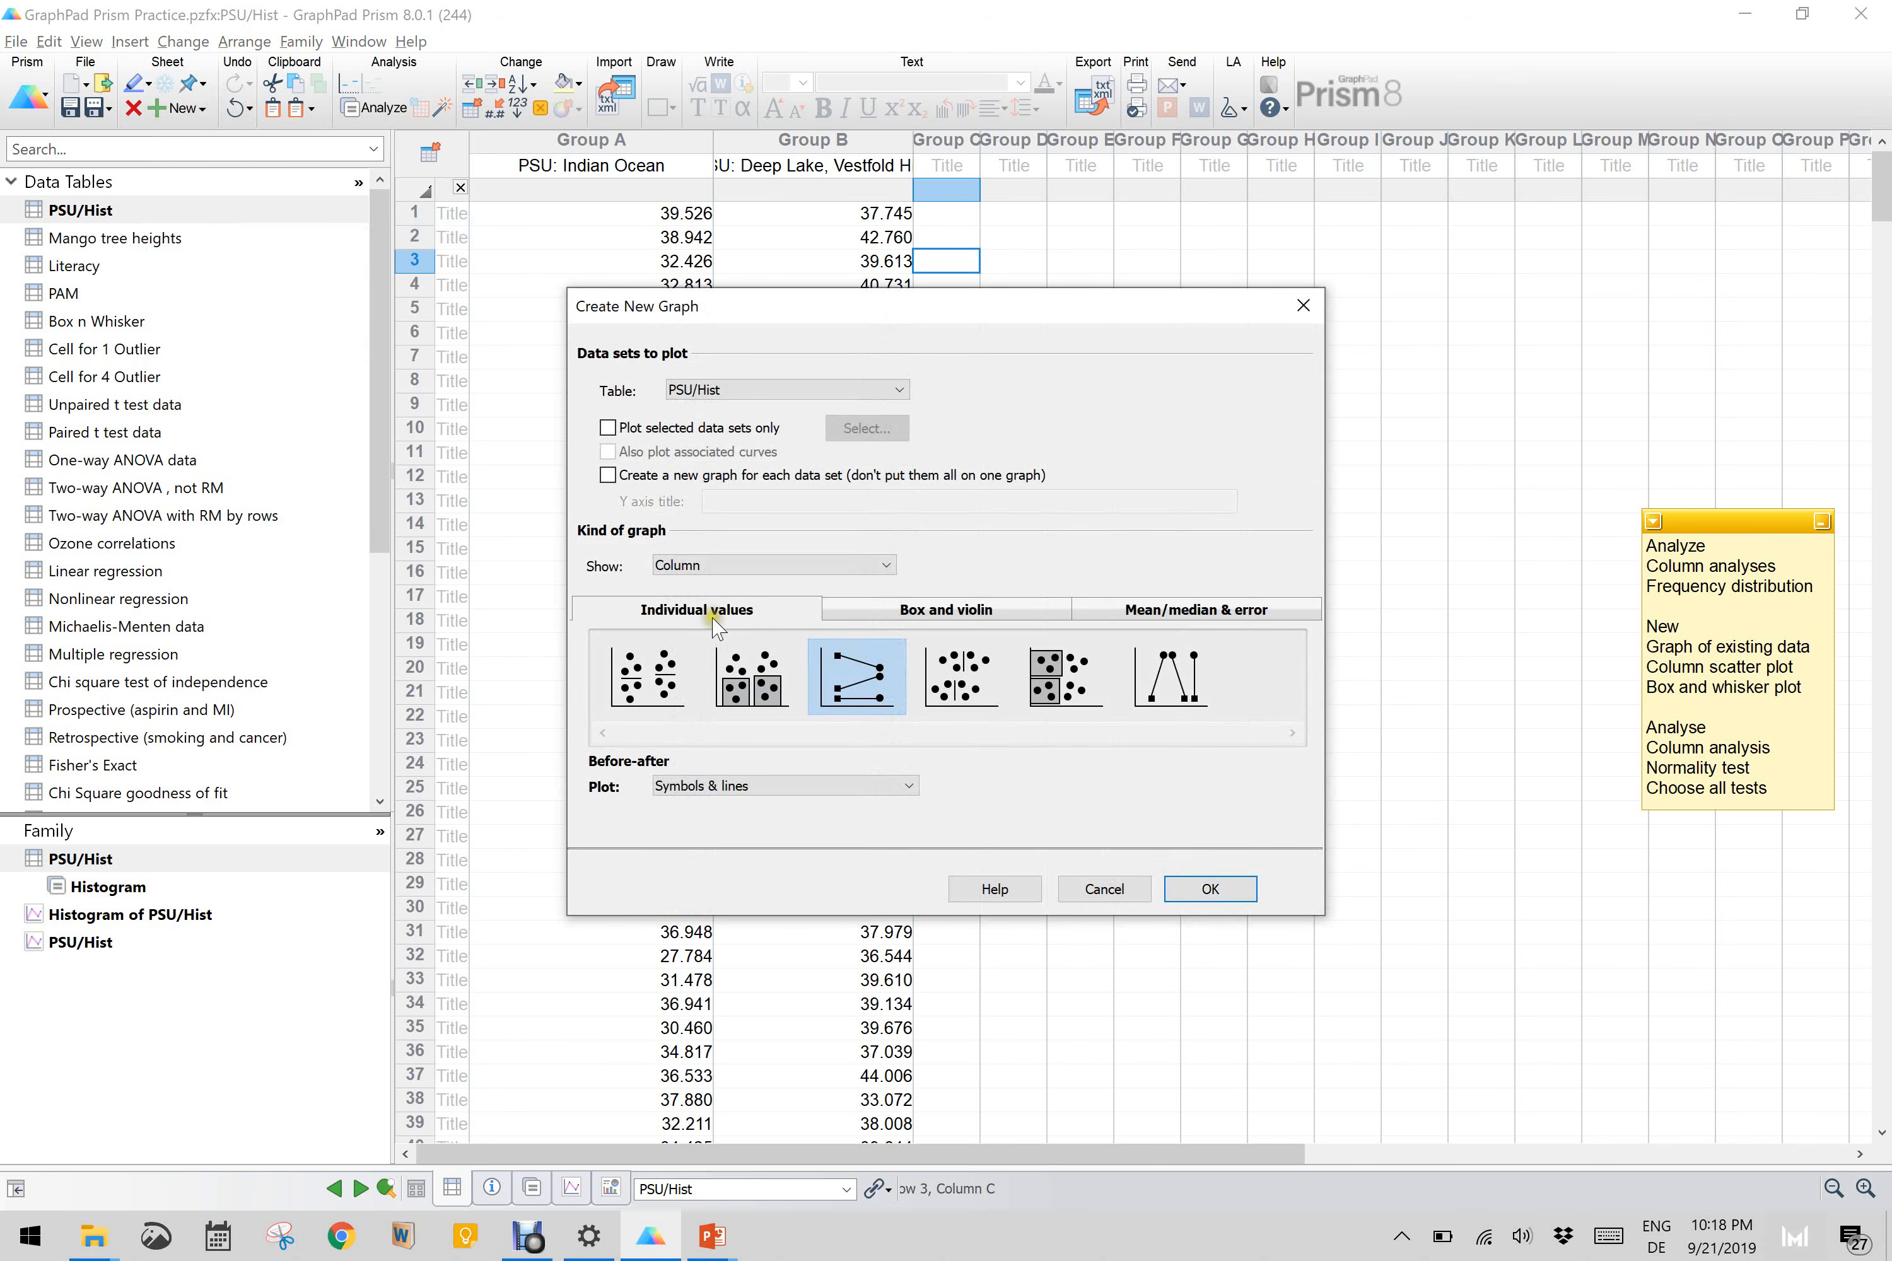
click(917, 612)
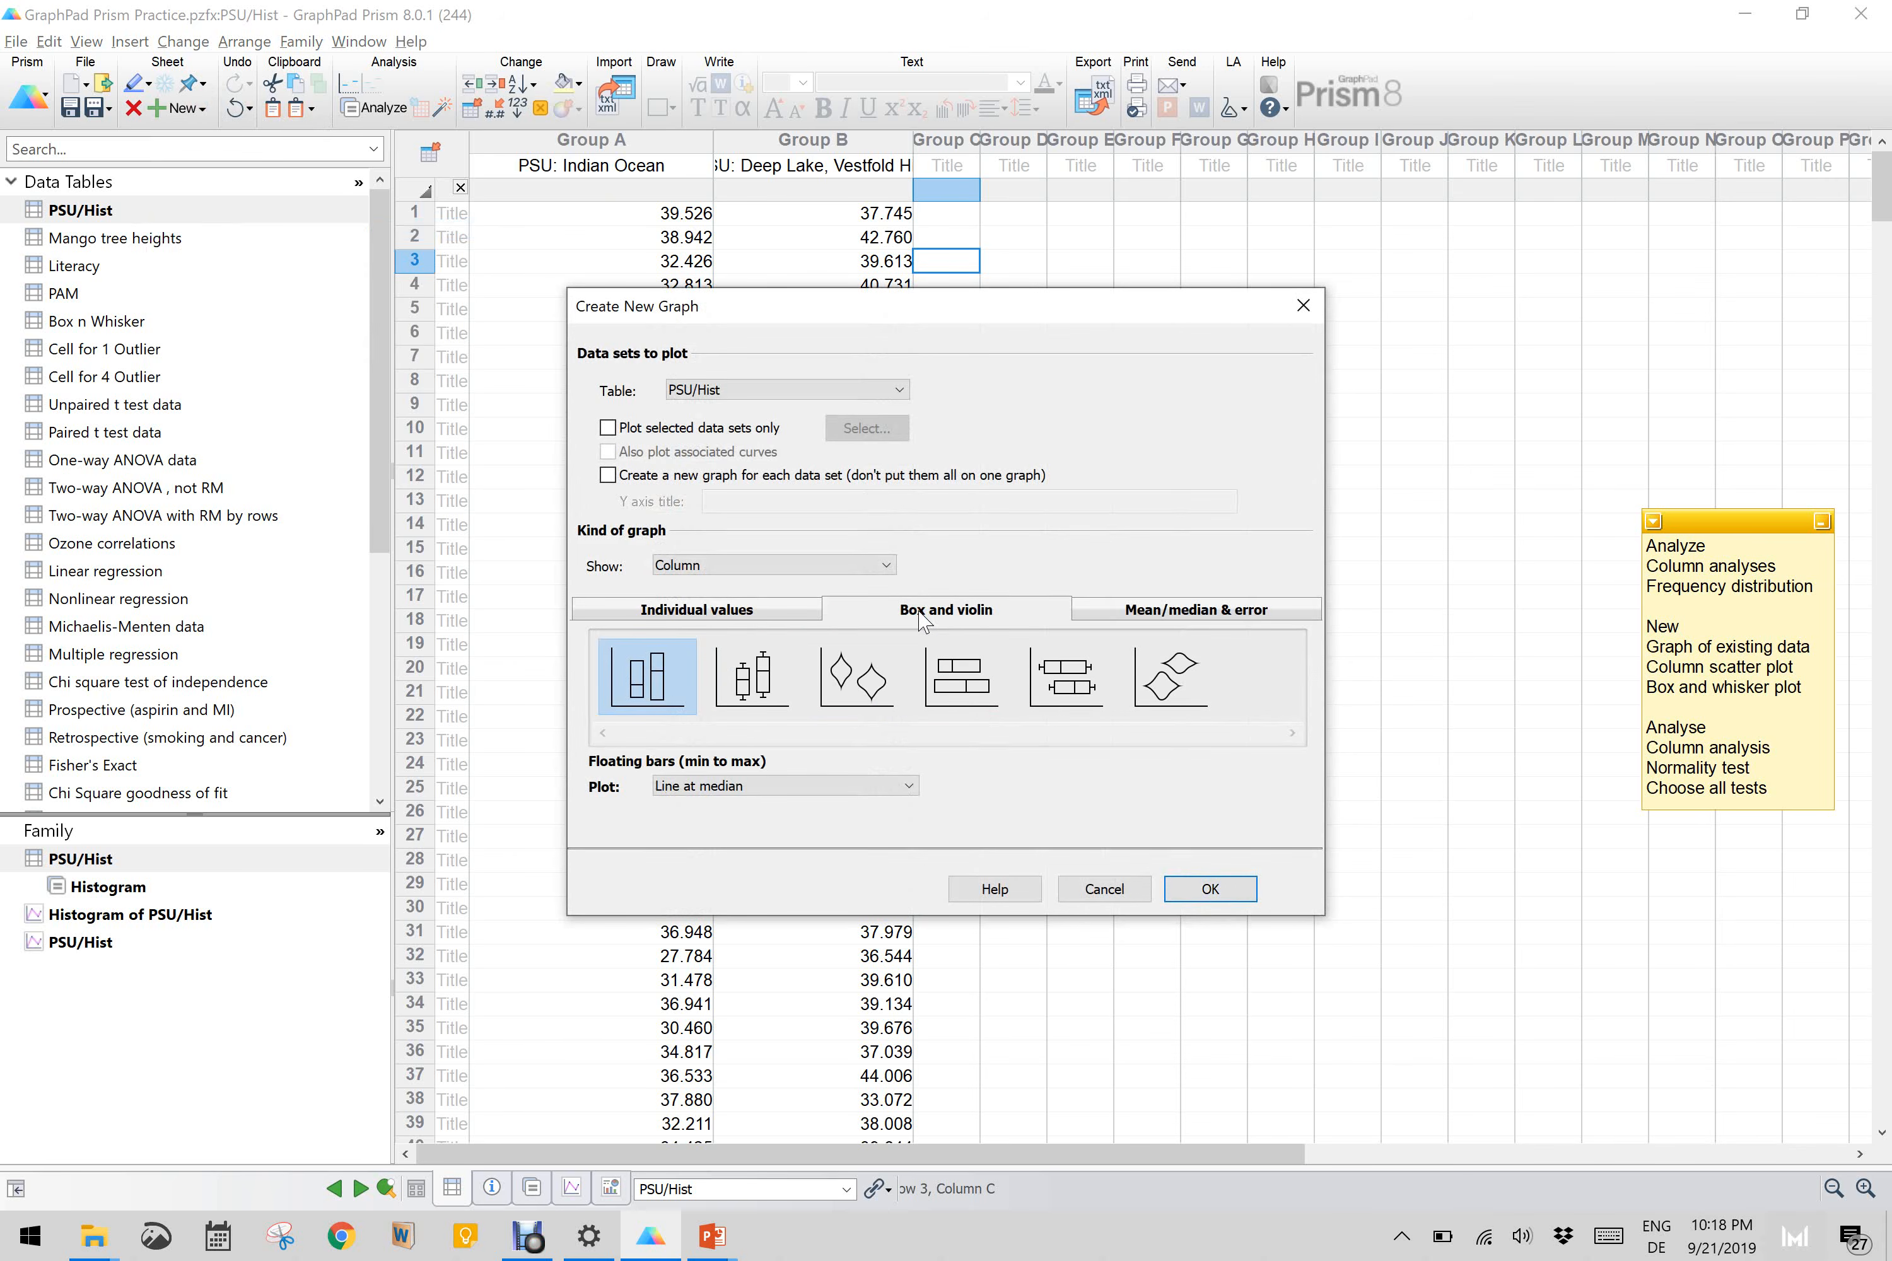
click(1085, 670)
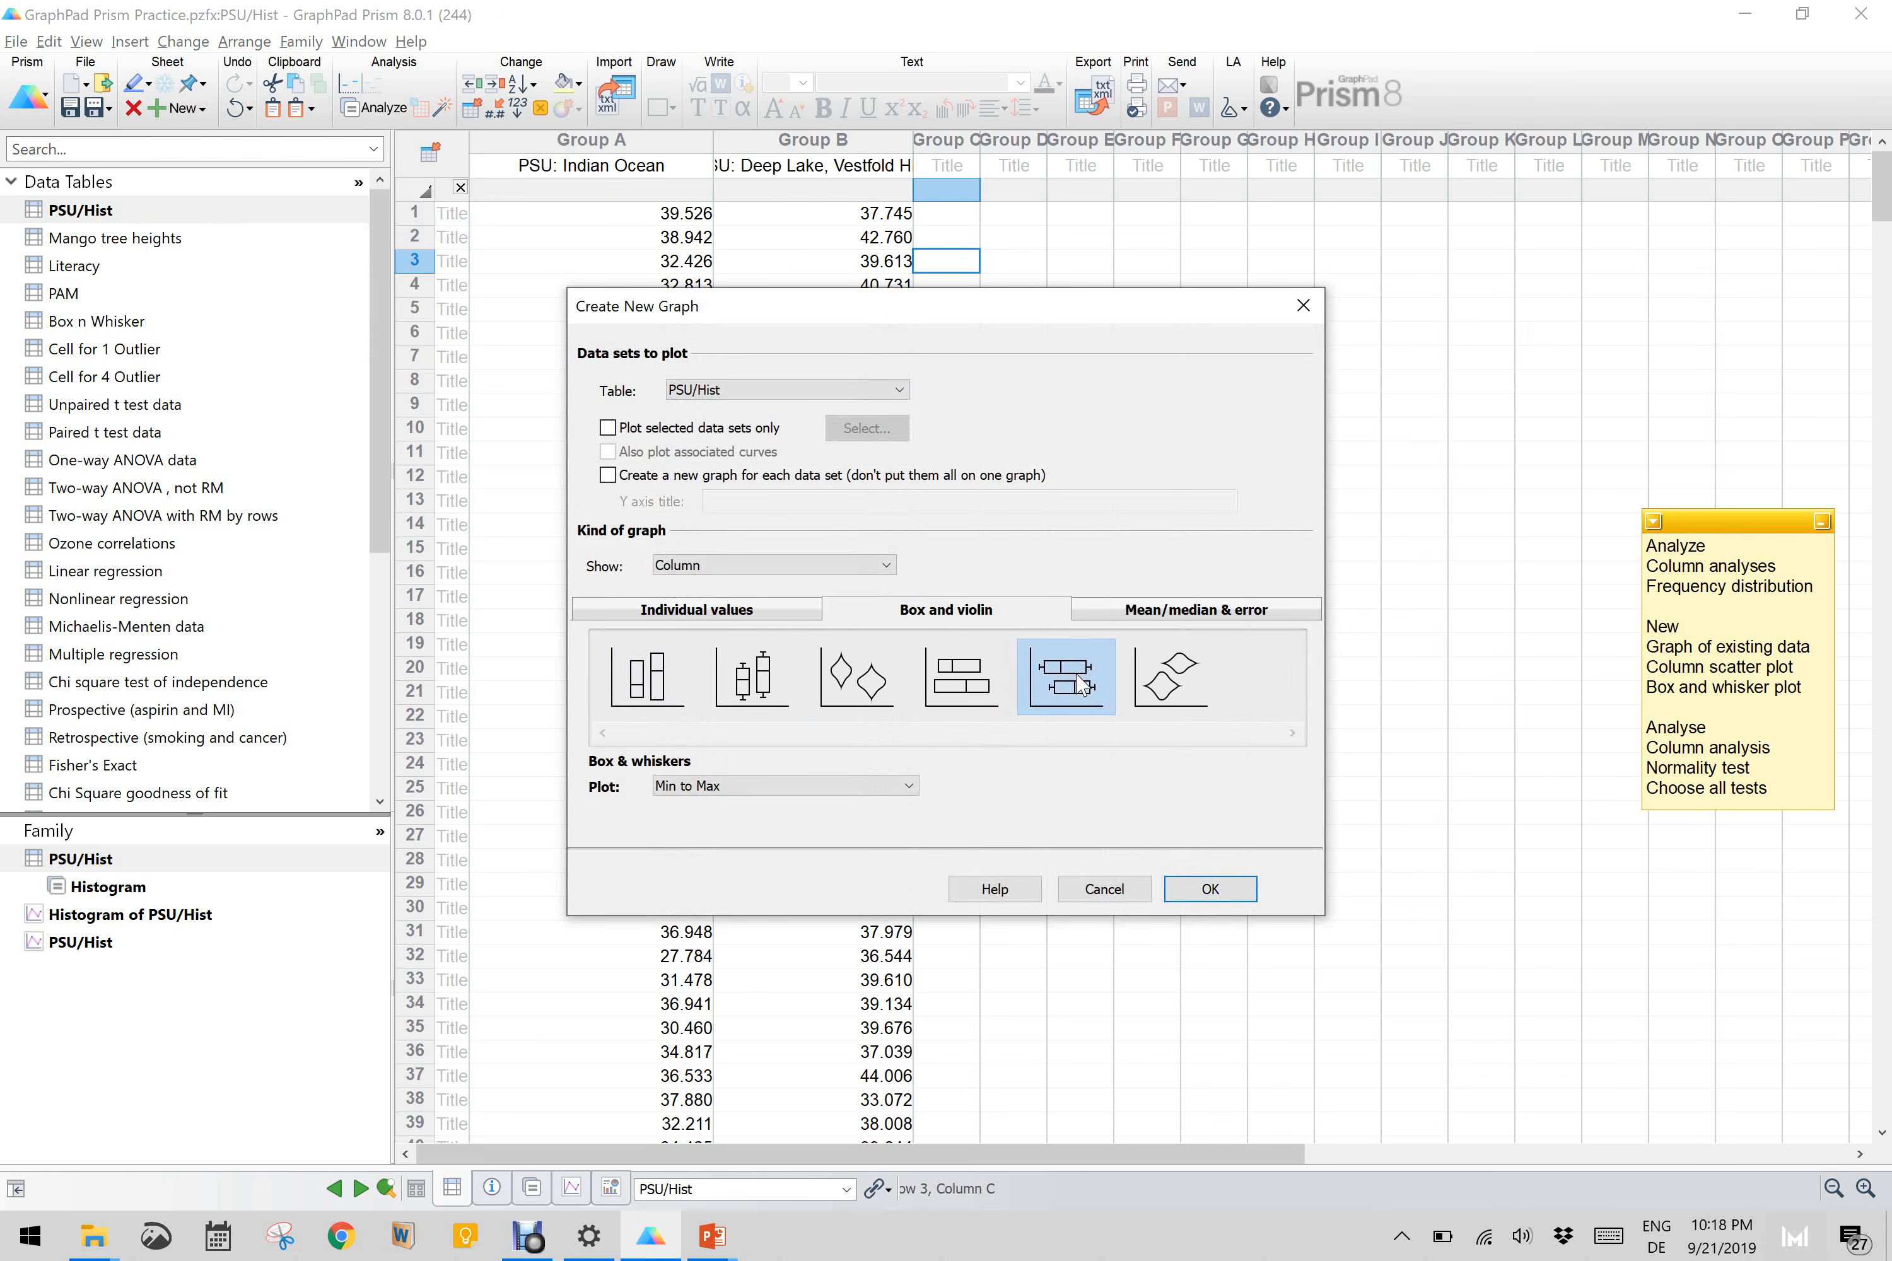
click(1088, 679)
click(688, 785)
click(709, 786)
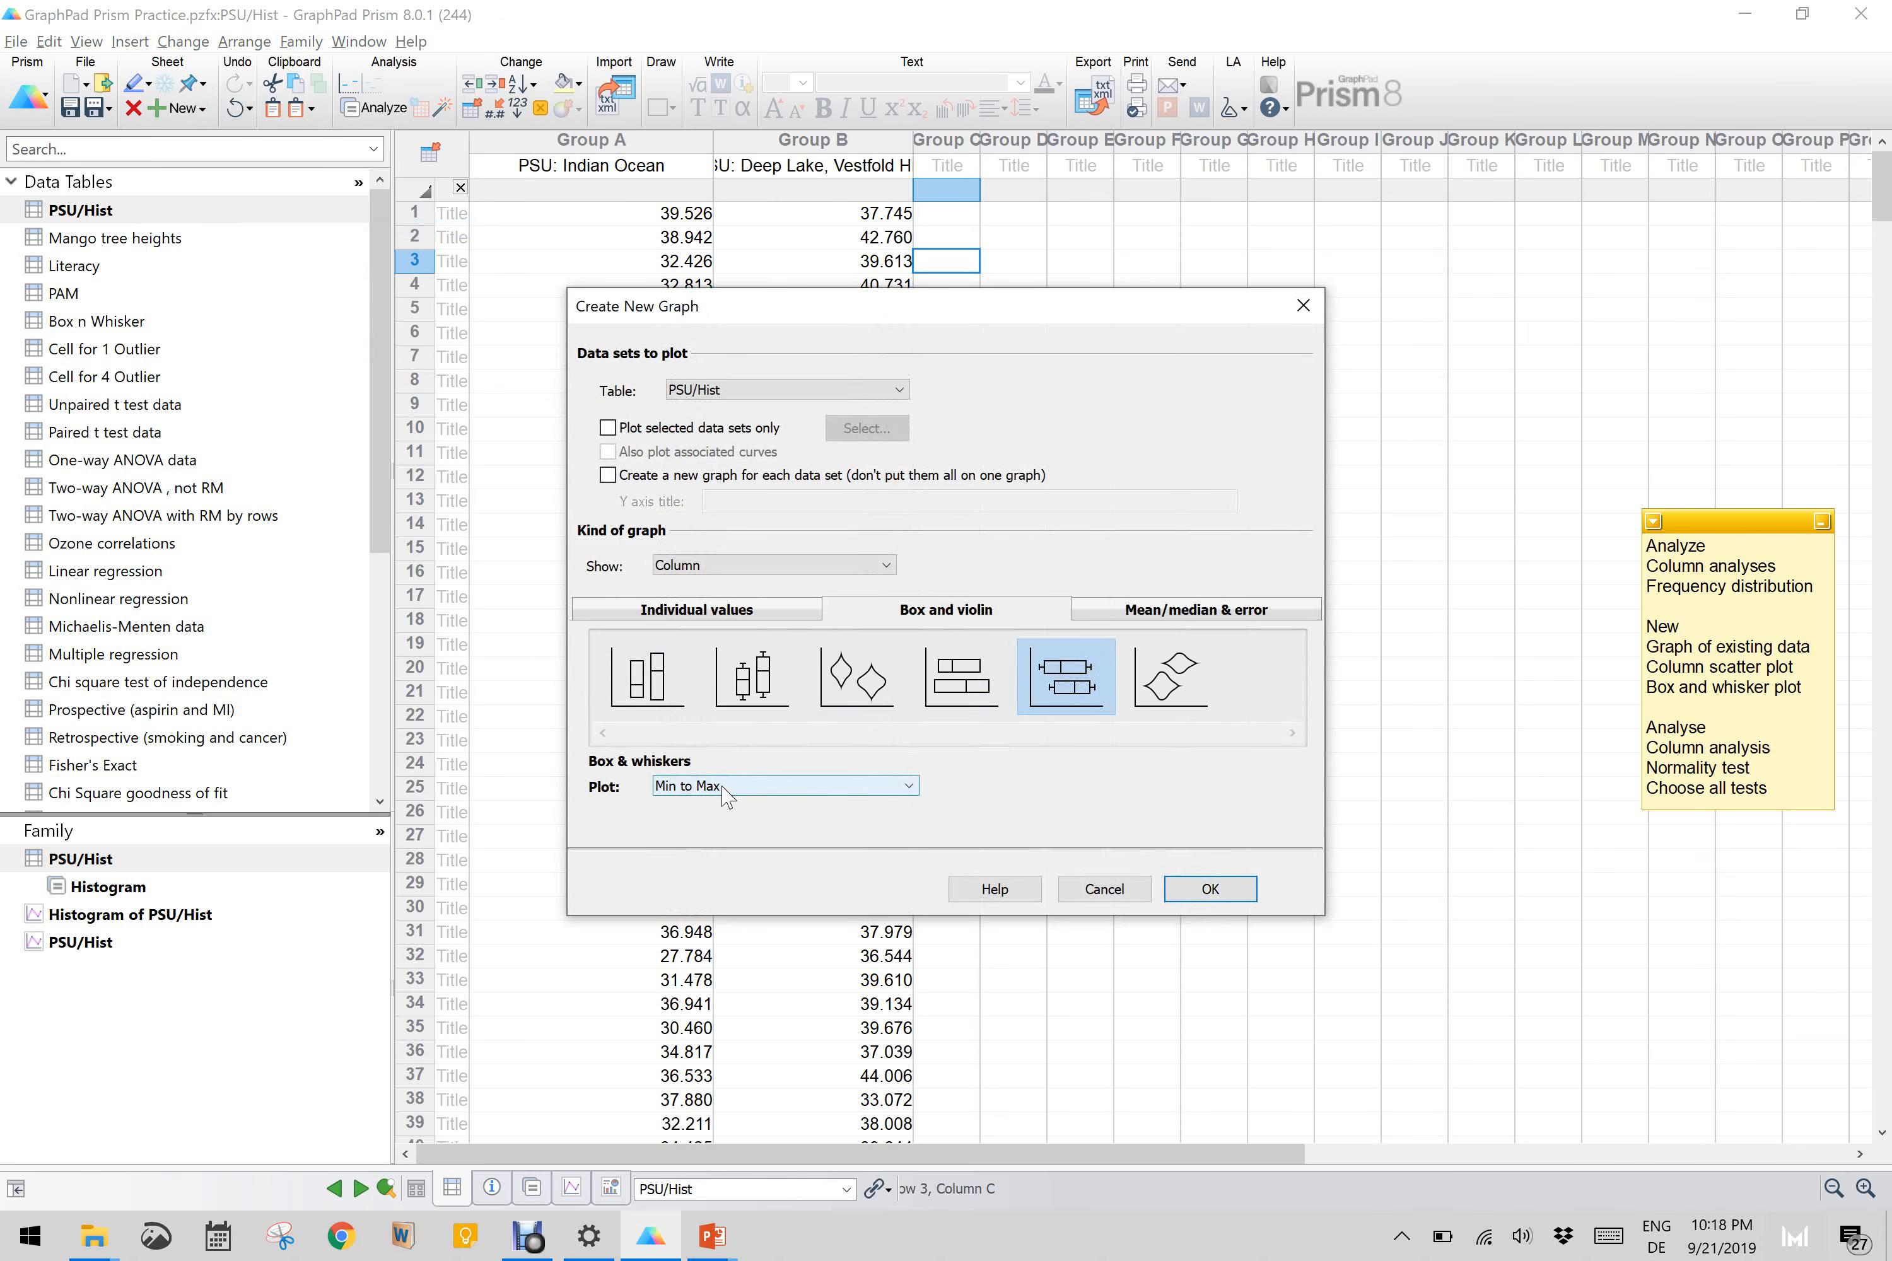
click(722, 787)
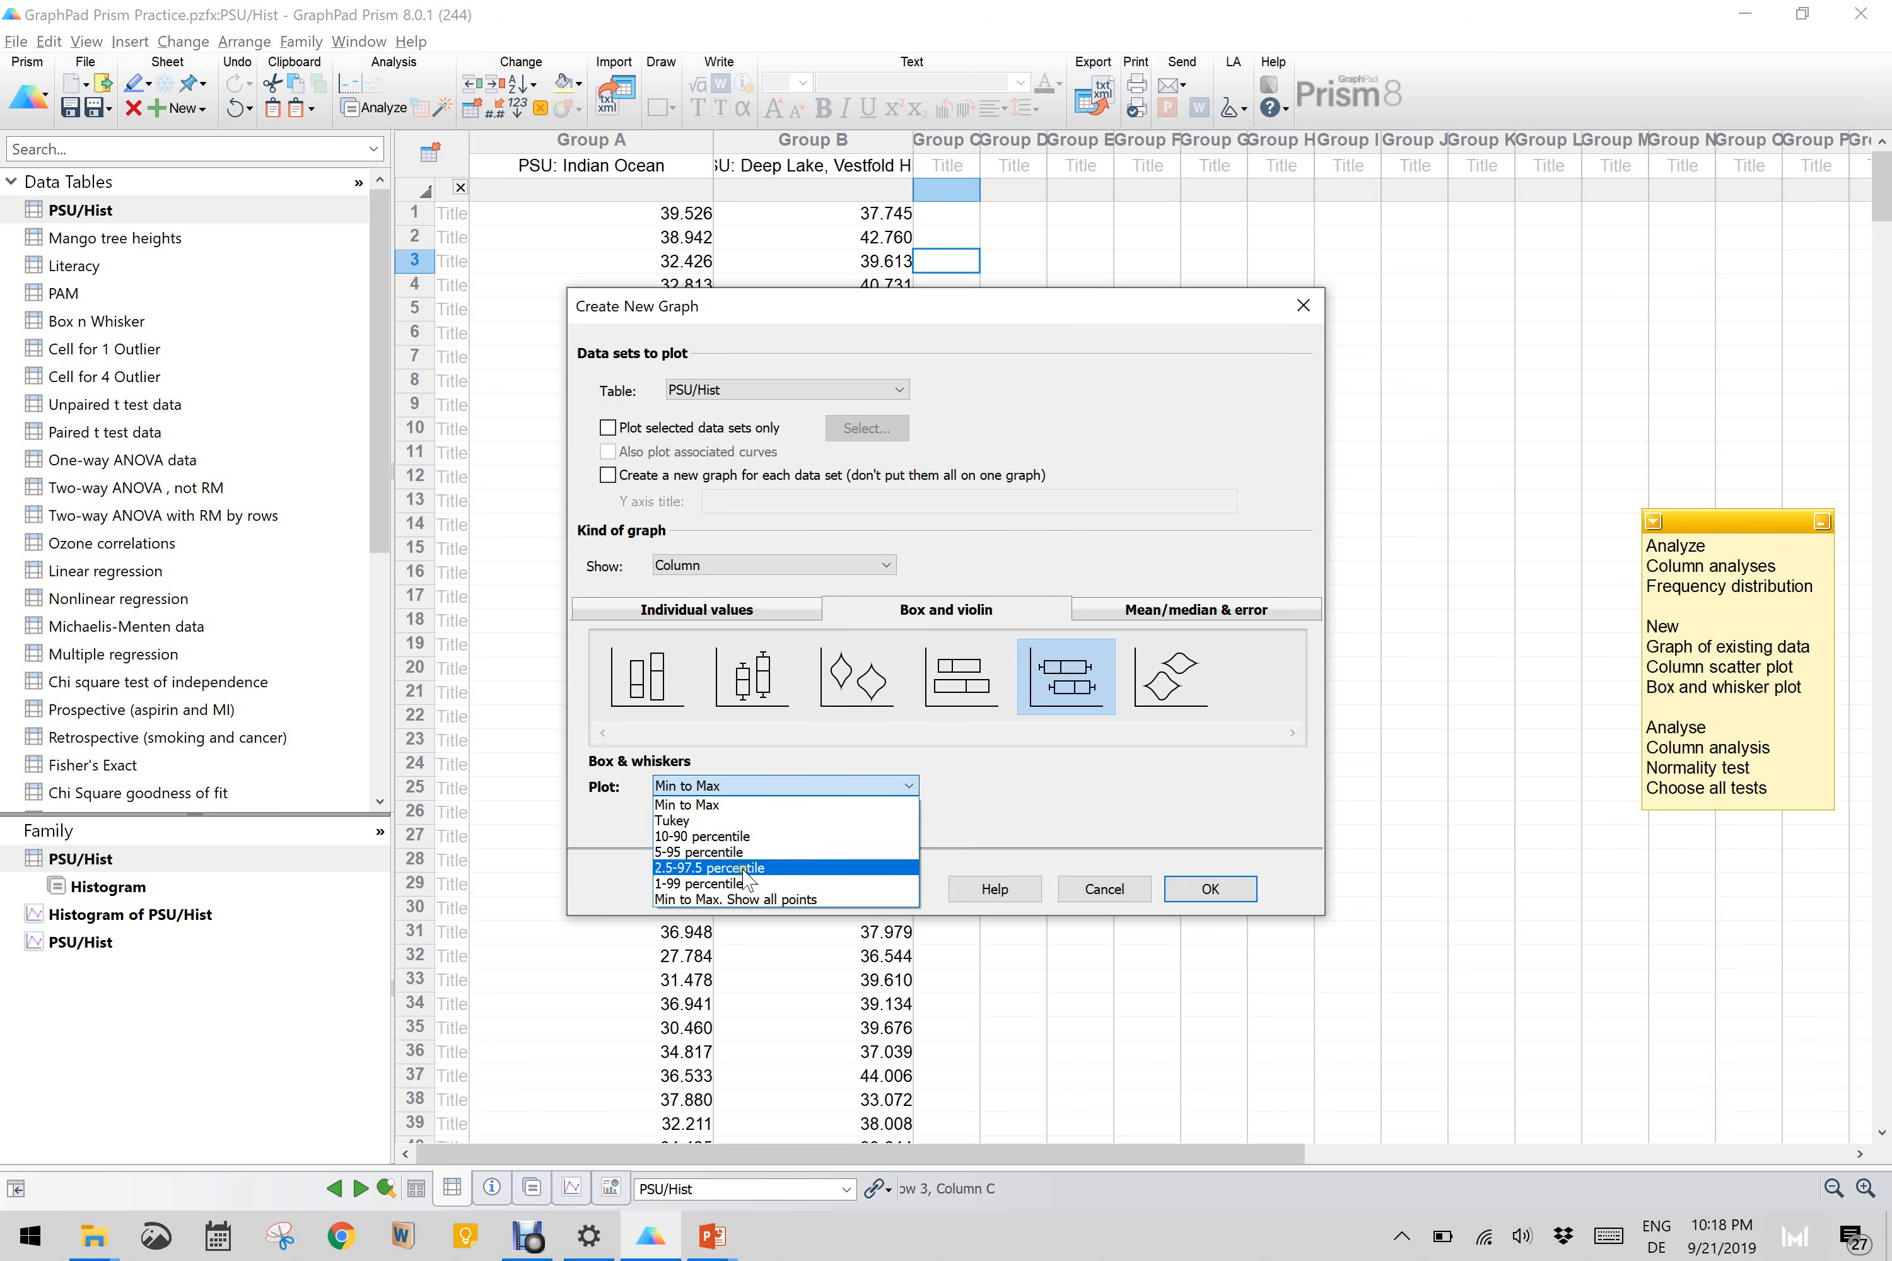
click(750, 805)
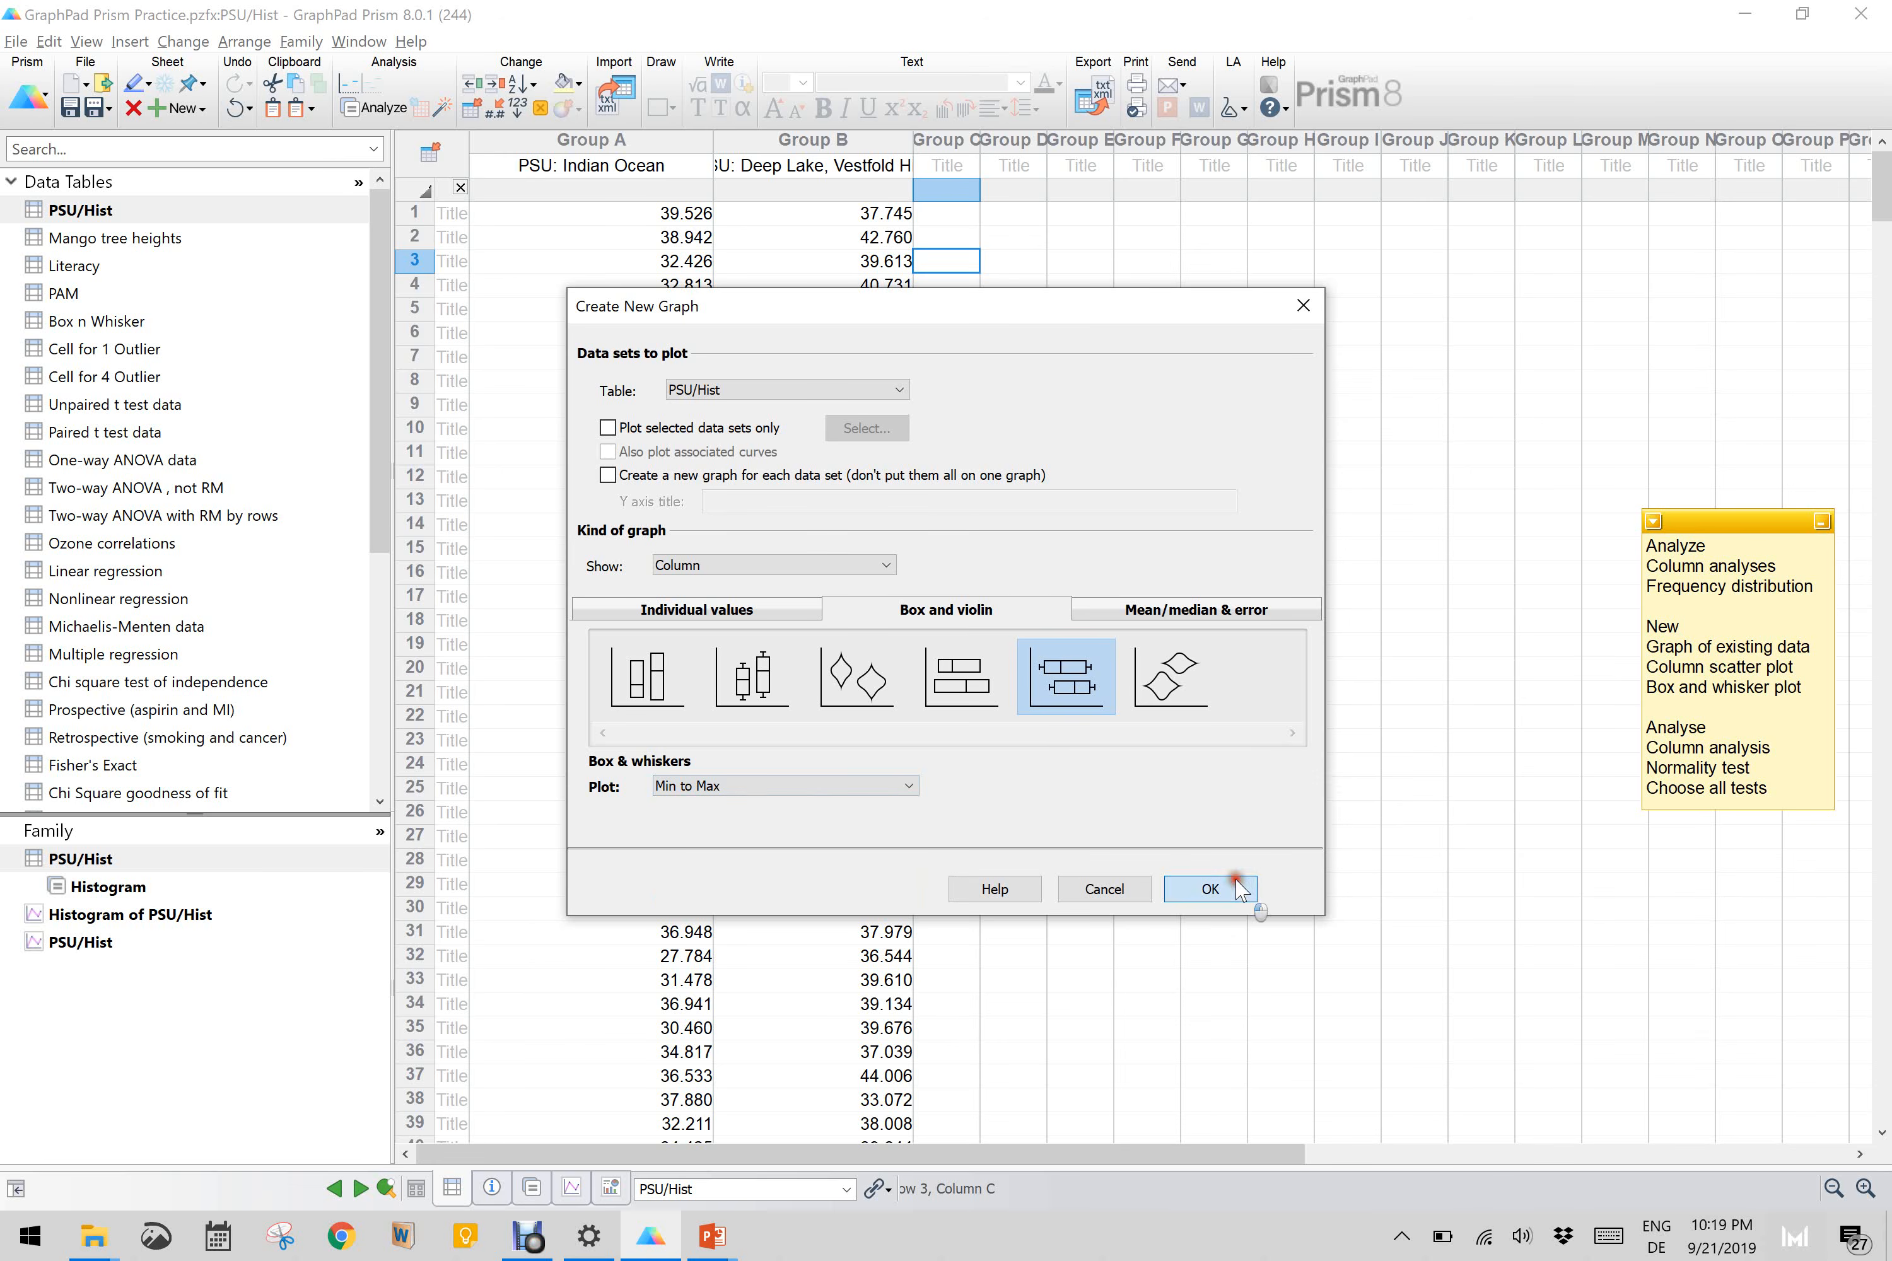
click(1211, 888)
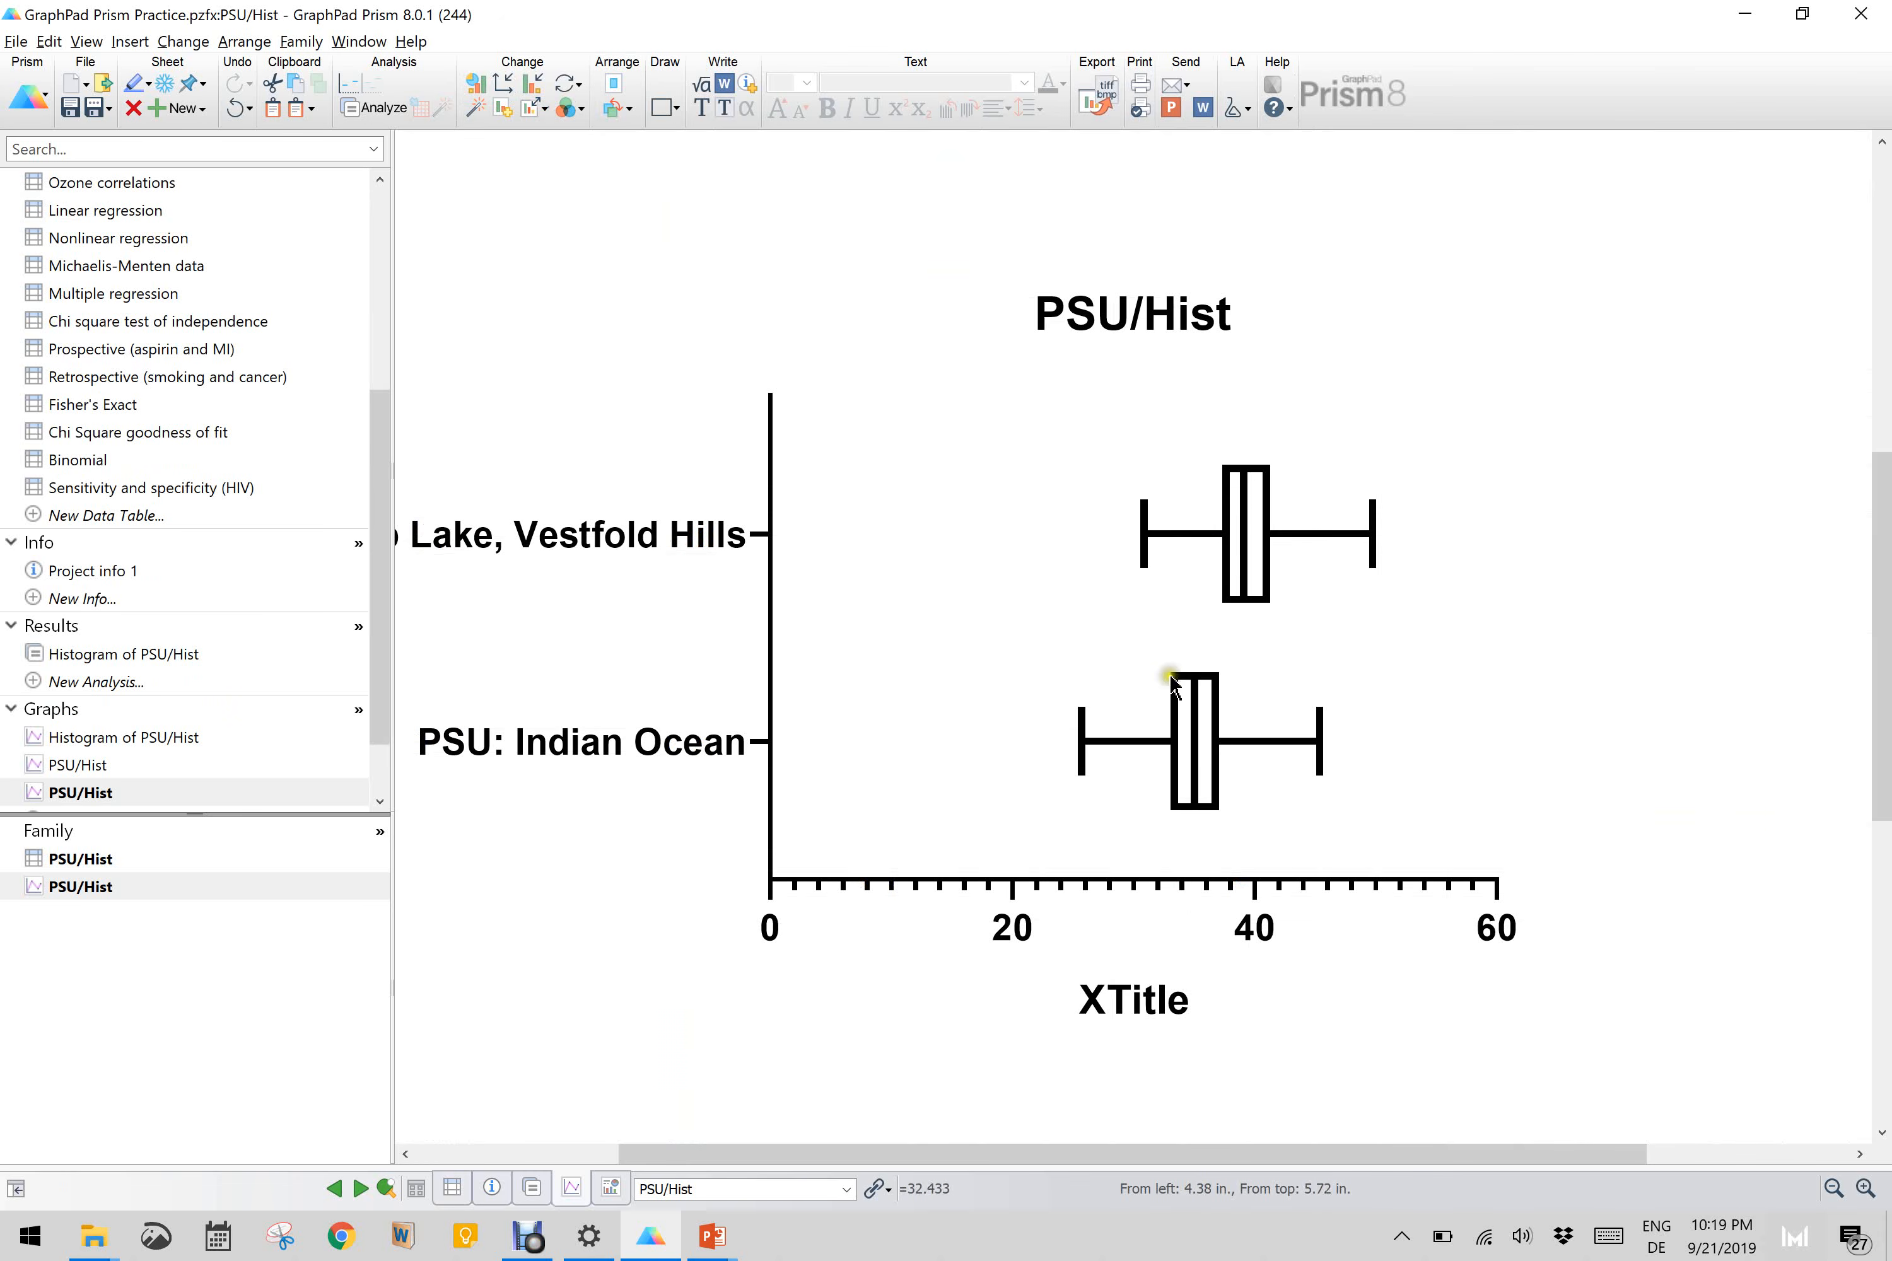
Step: Inspect the boxes and whiskers for both locations, and return to the PSU/Hist data table
scroll(1048, 695, left, 3)
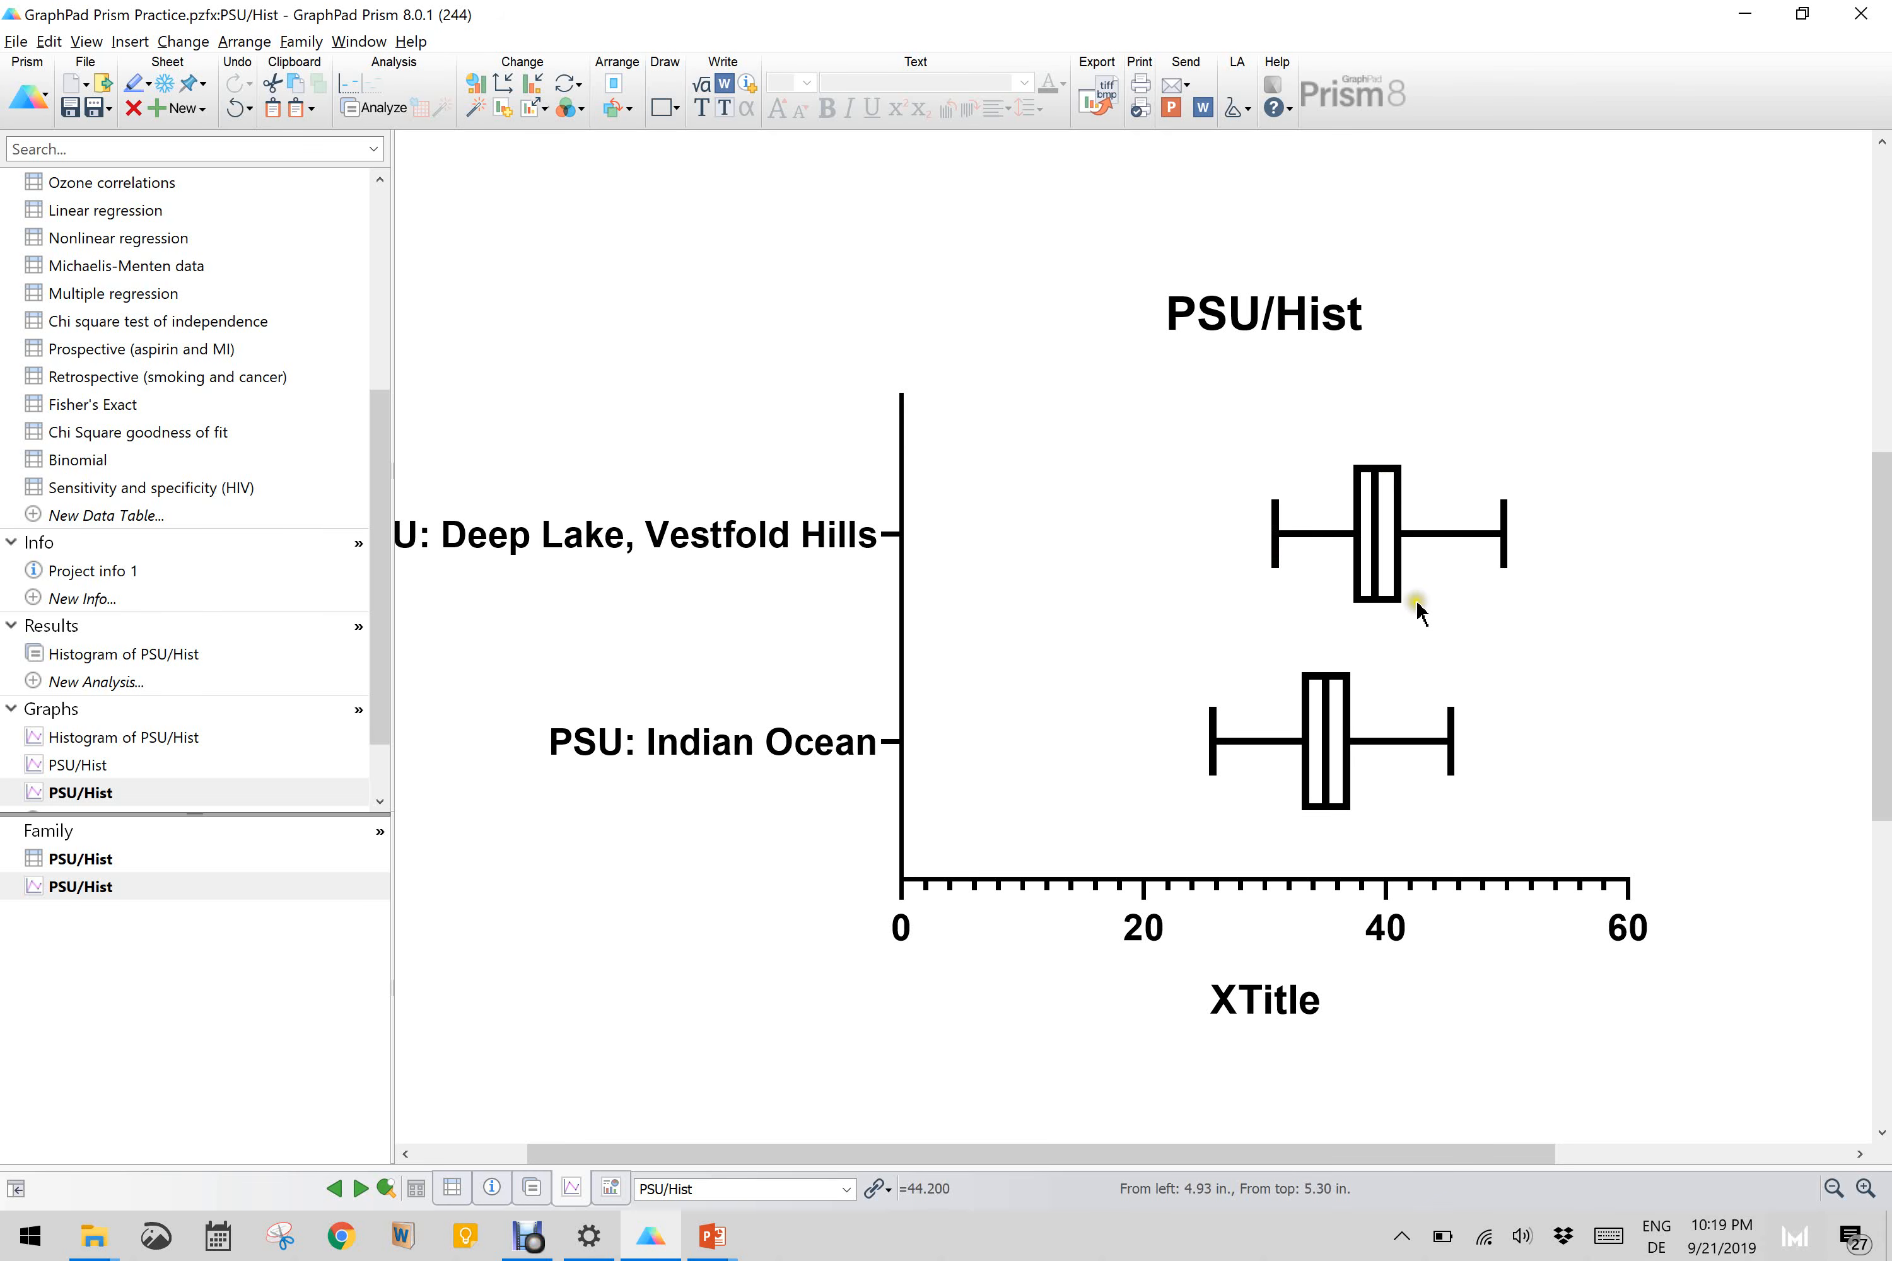
click(1426, 569)
mouse_move(1332, 783)
mouse_move(1374, 584)
scroll(123, 462, up, 5)
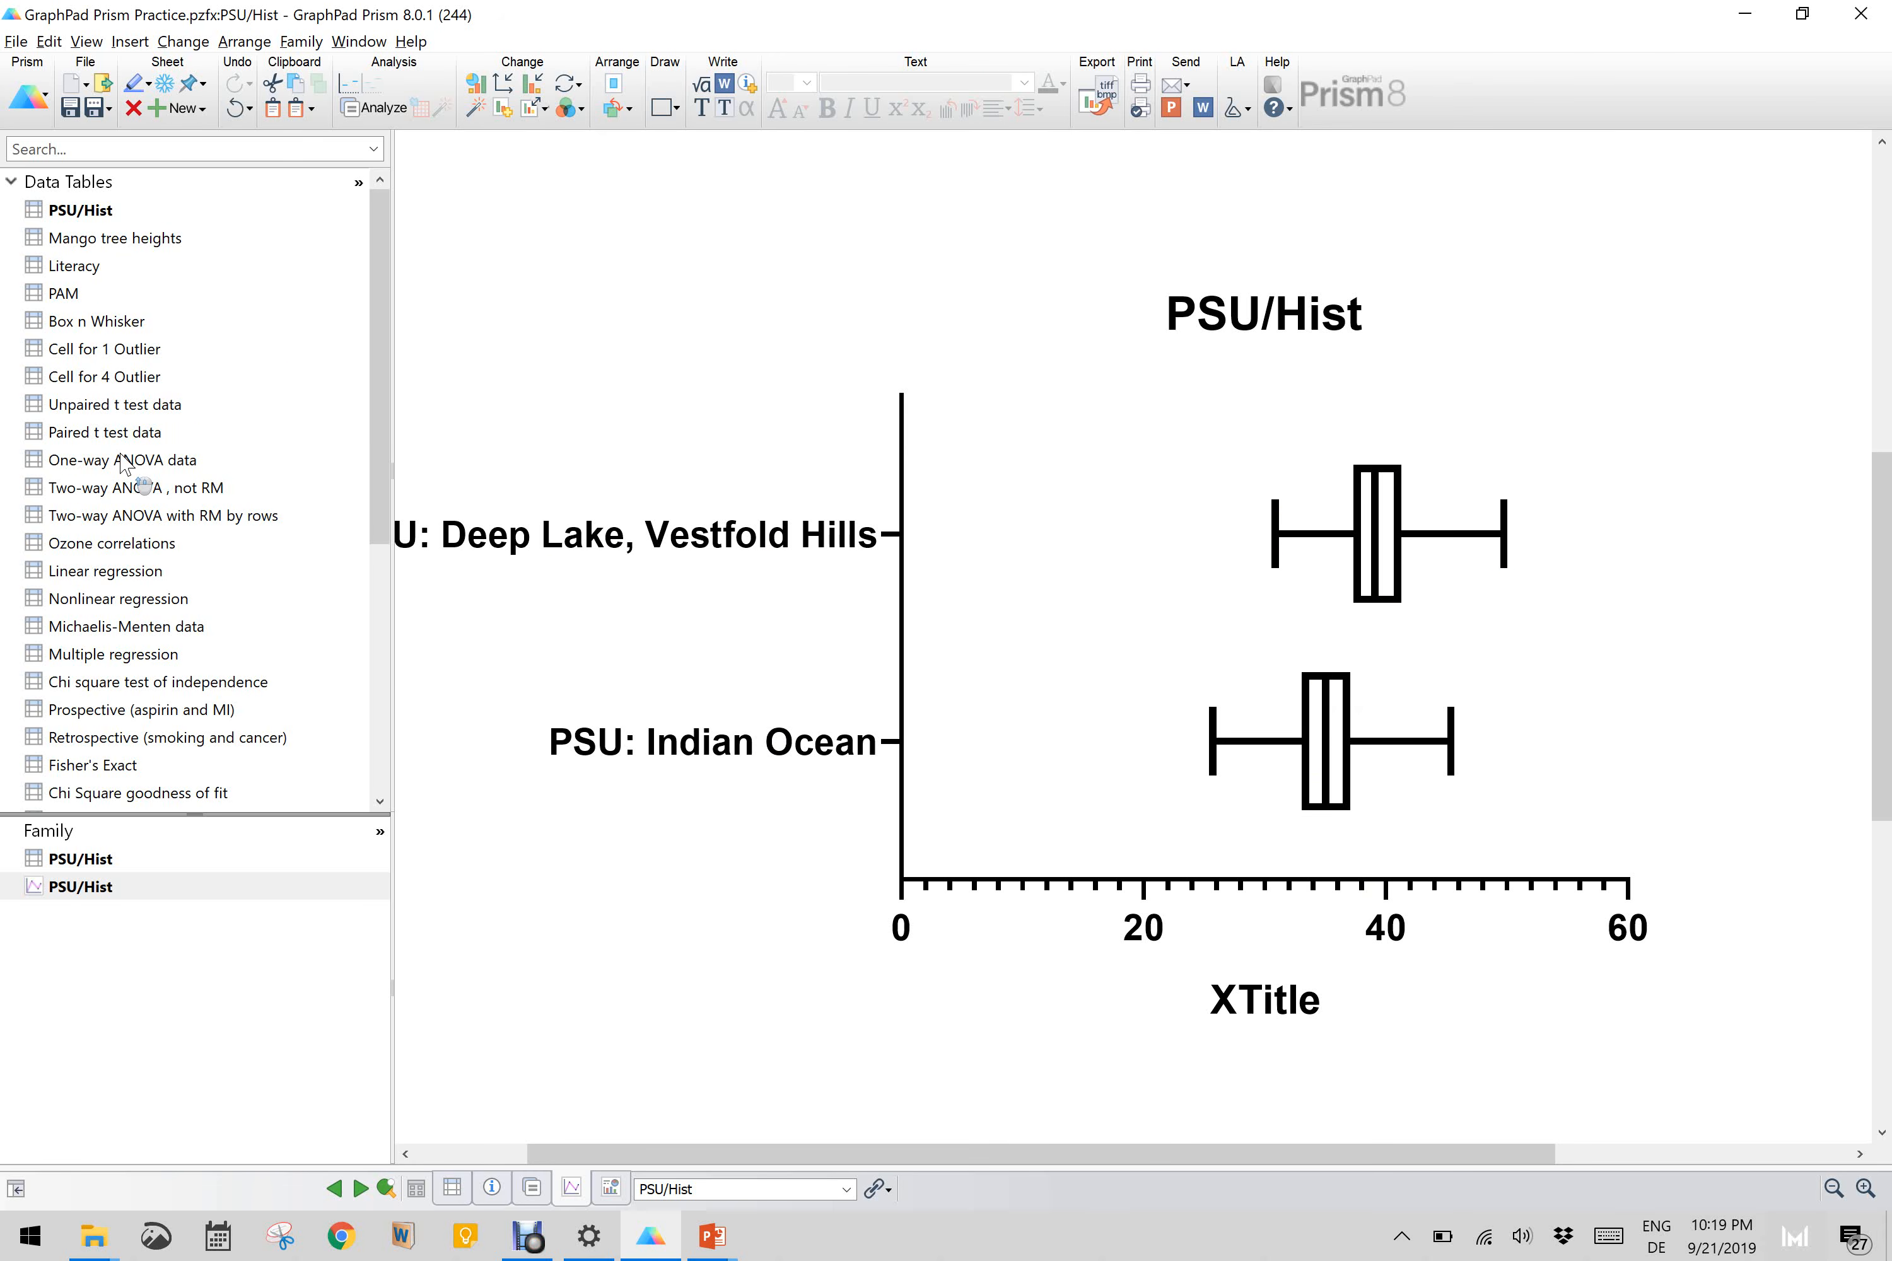
click(92, 212)
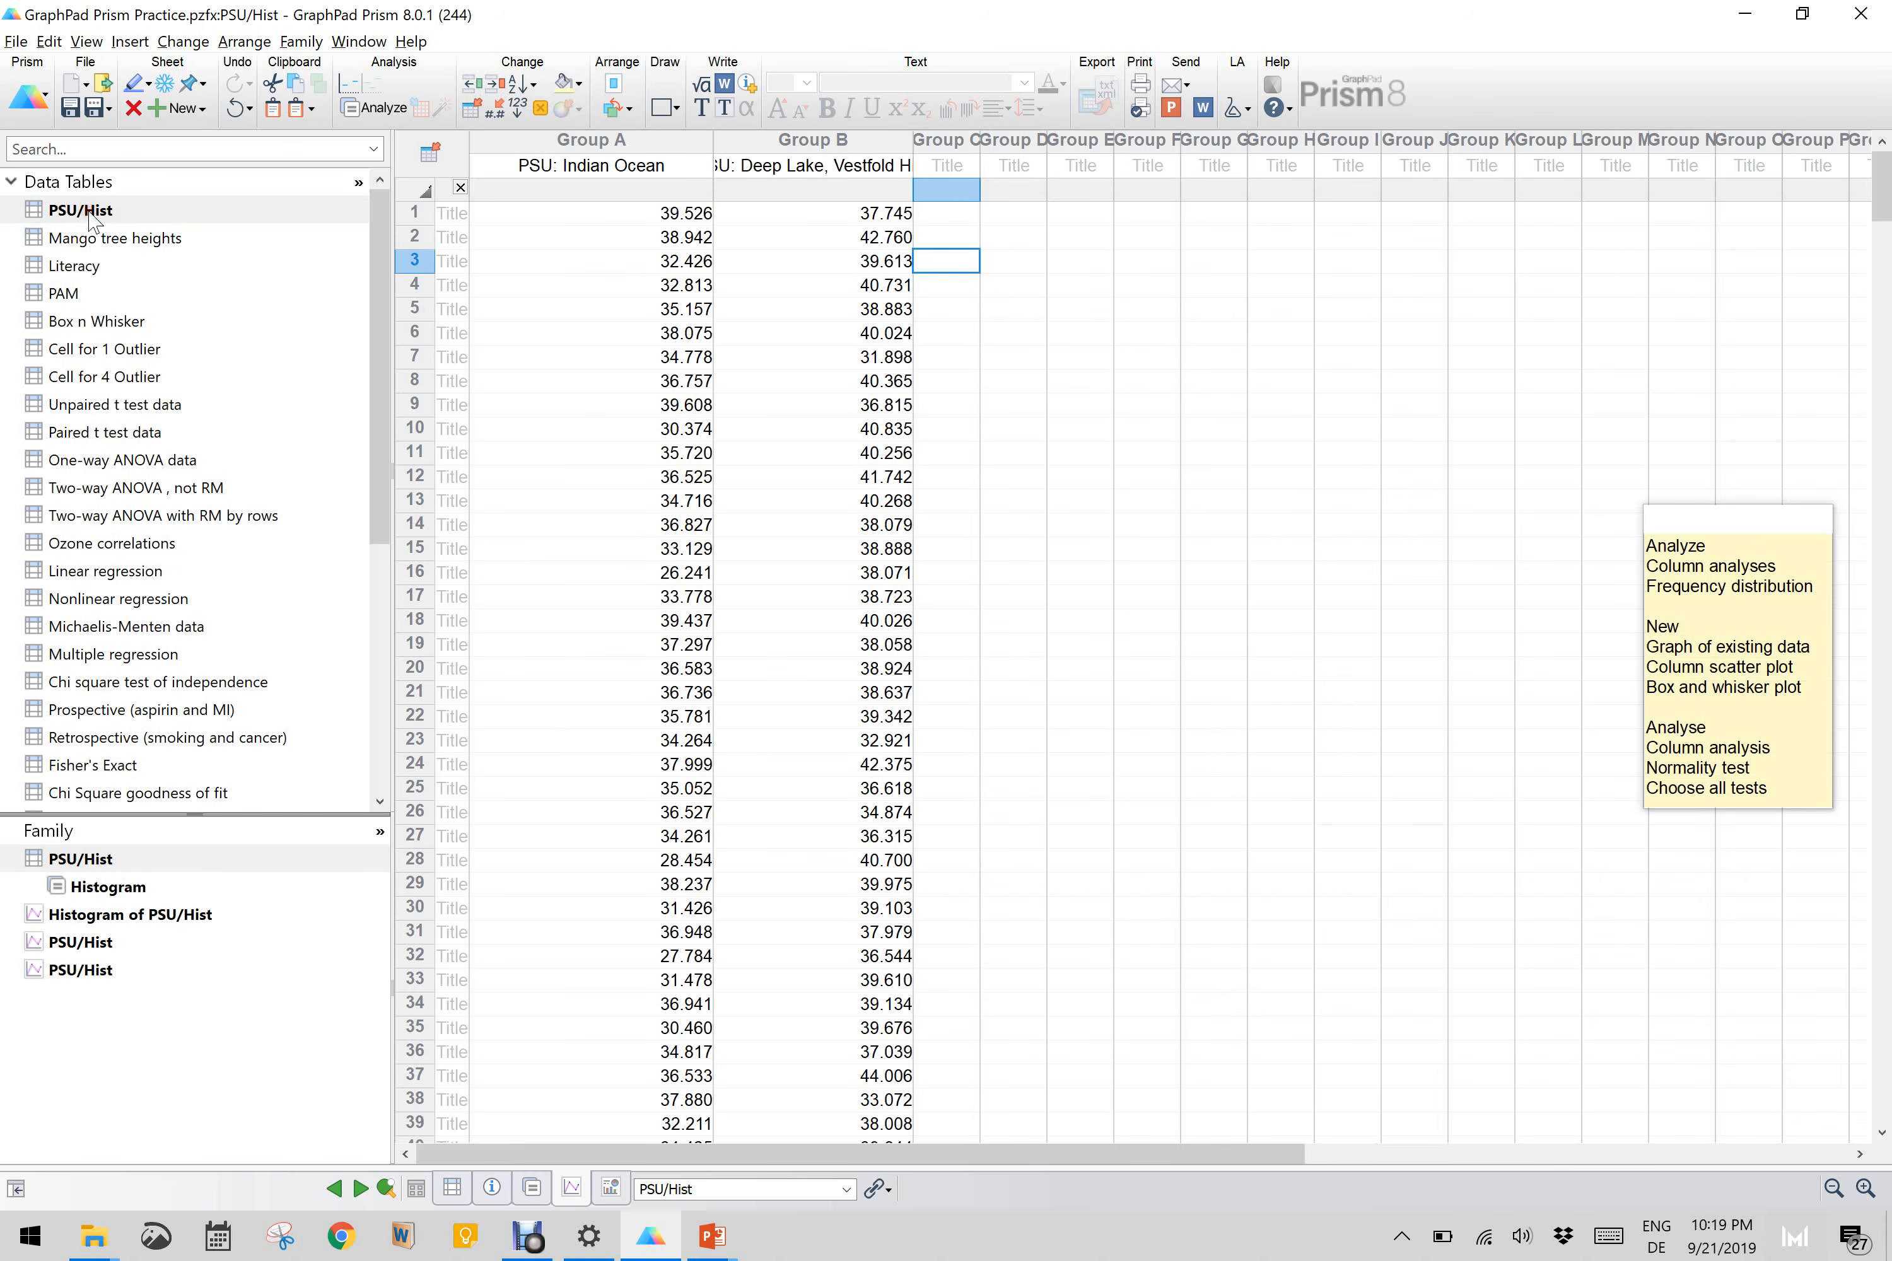
scroll(763, 474, up, 3)
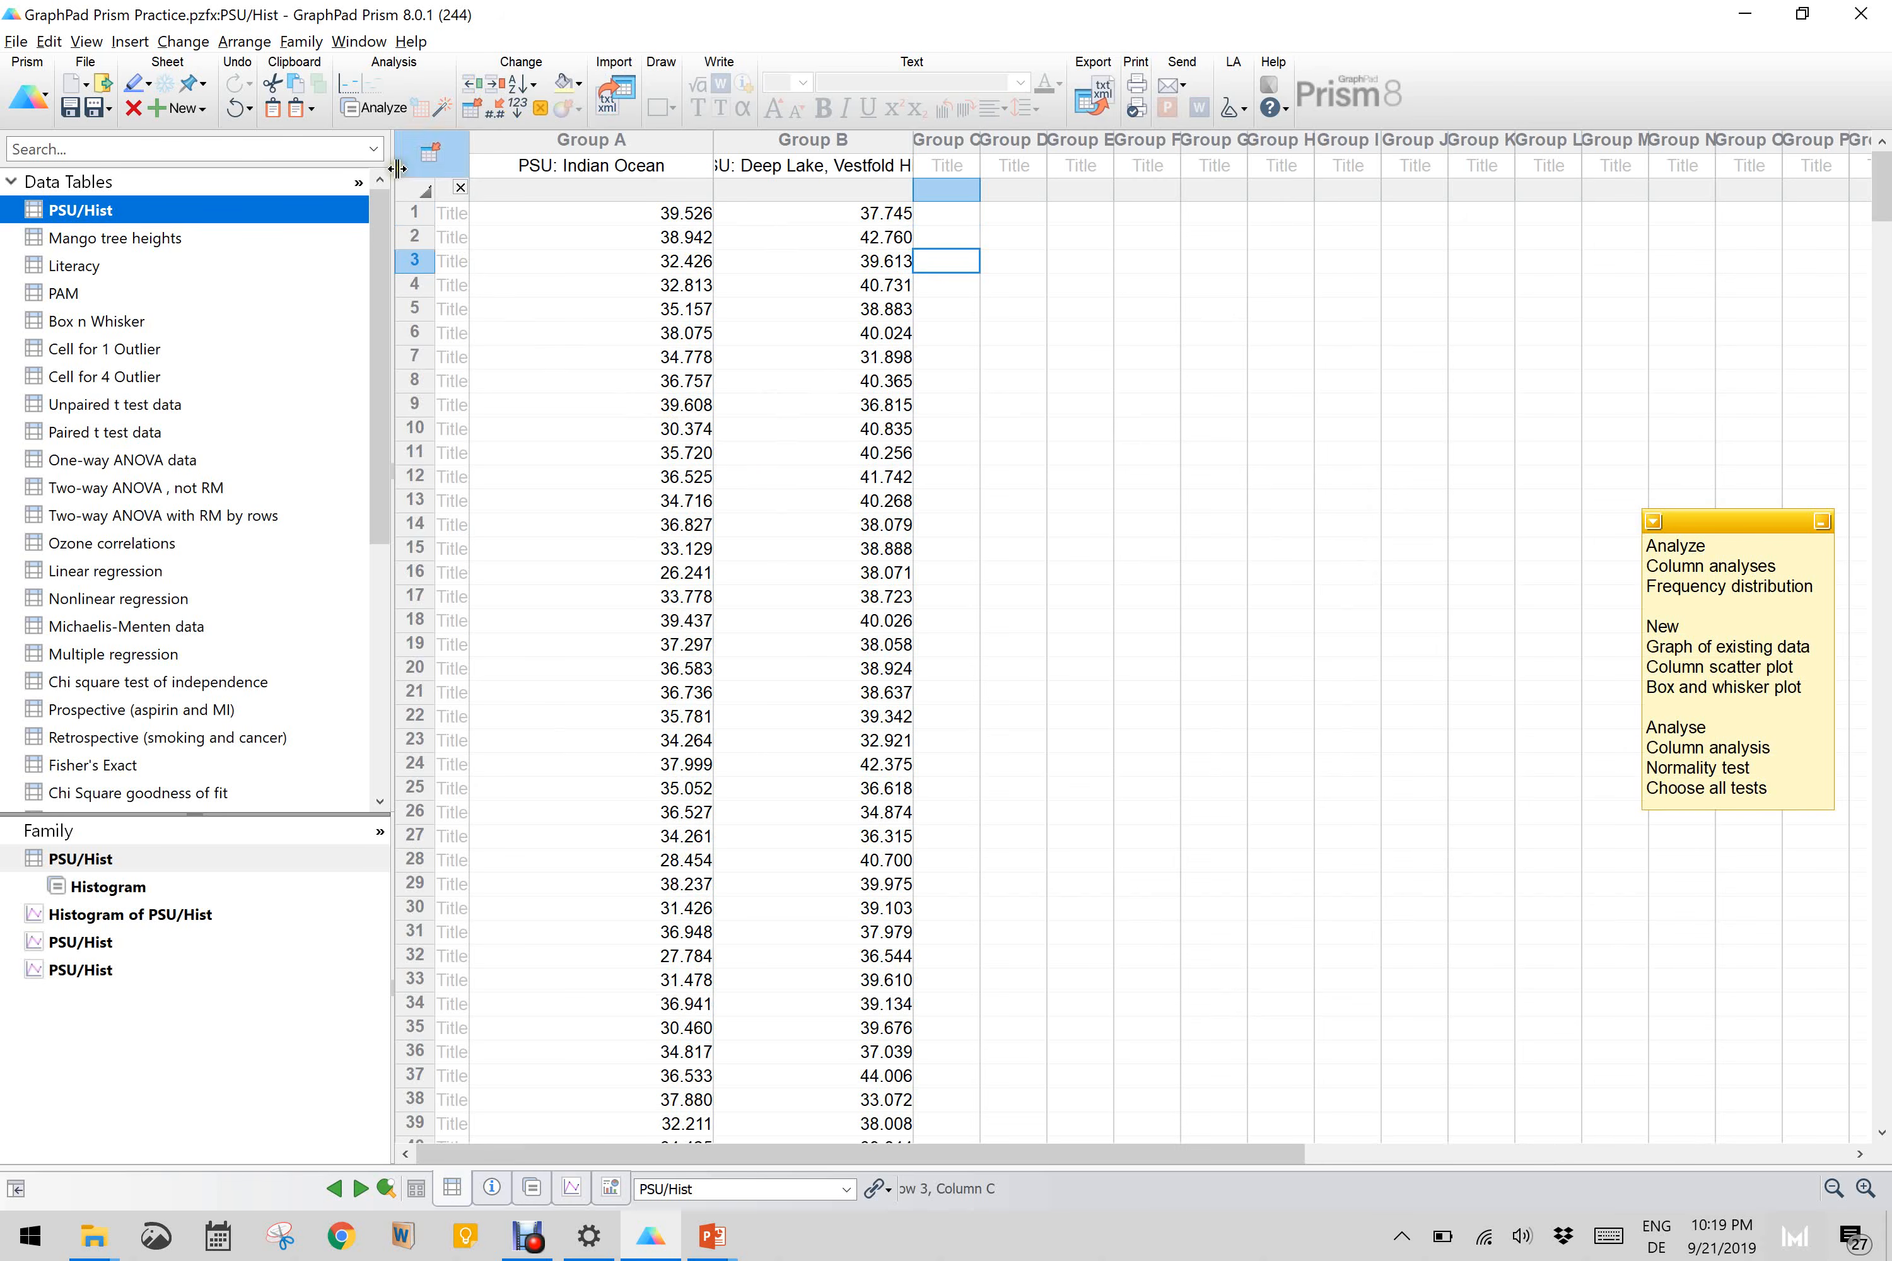
Step: Run Normality and Lognormality Tests on both data sets for a normal distribution, with all four test methods, a QQ plot and alpha 0.05
click(375, 107)
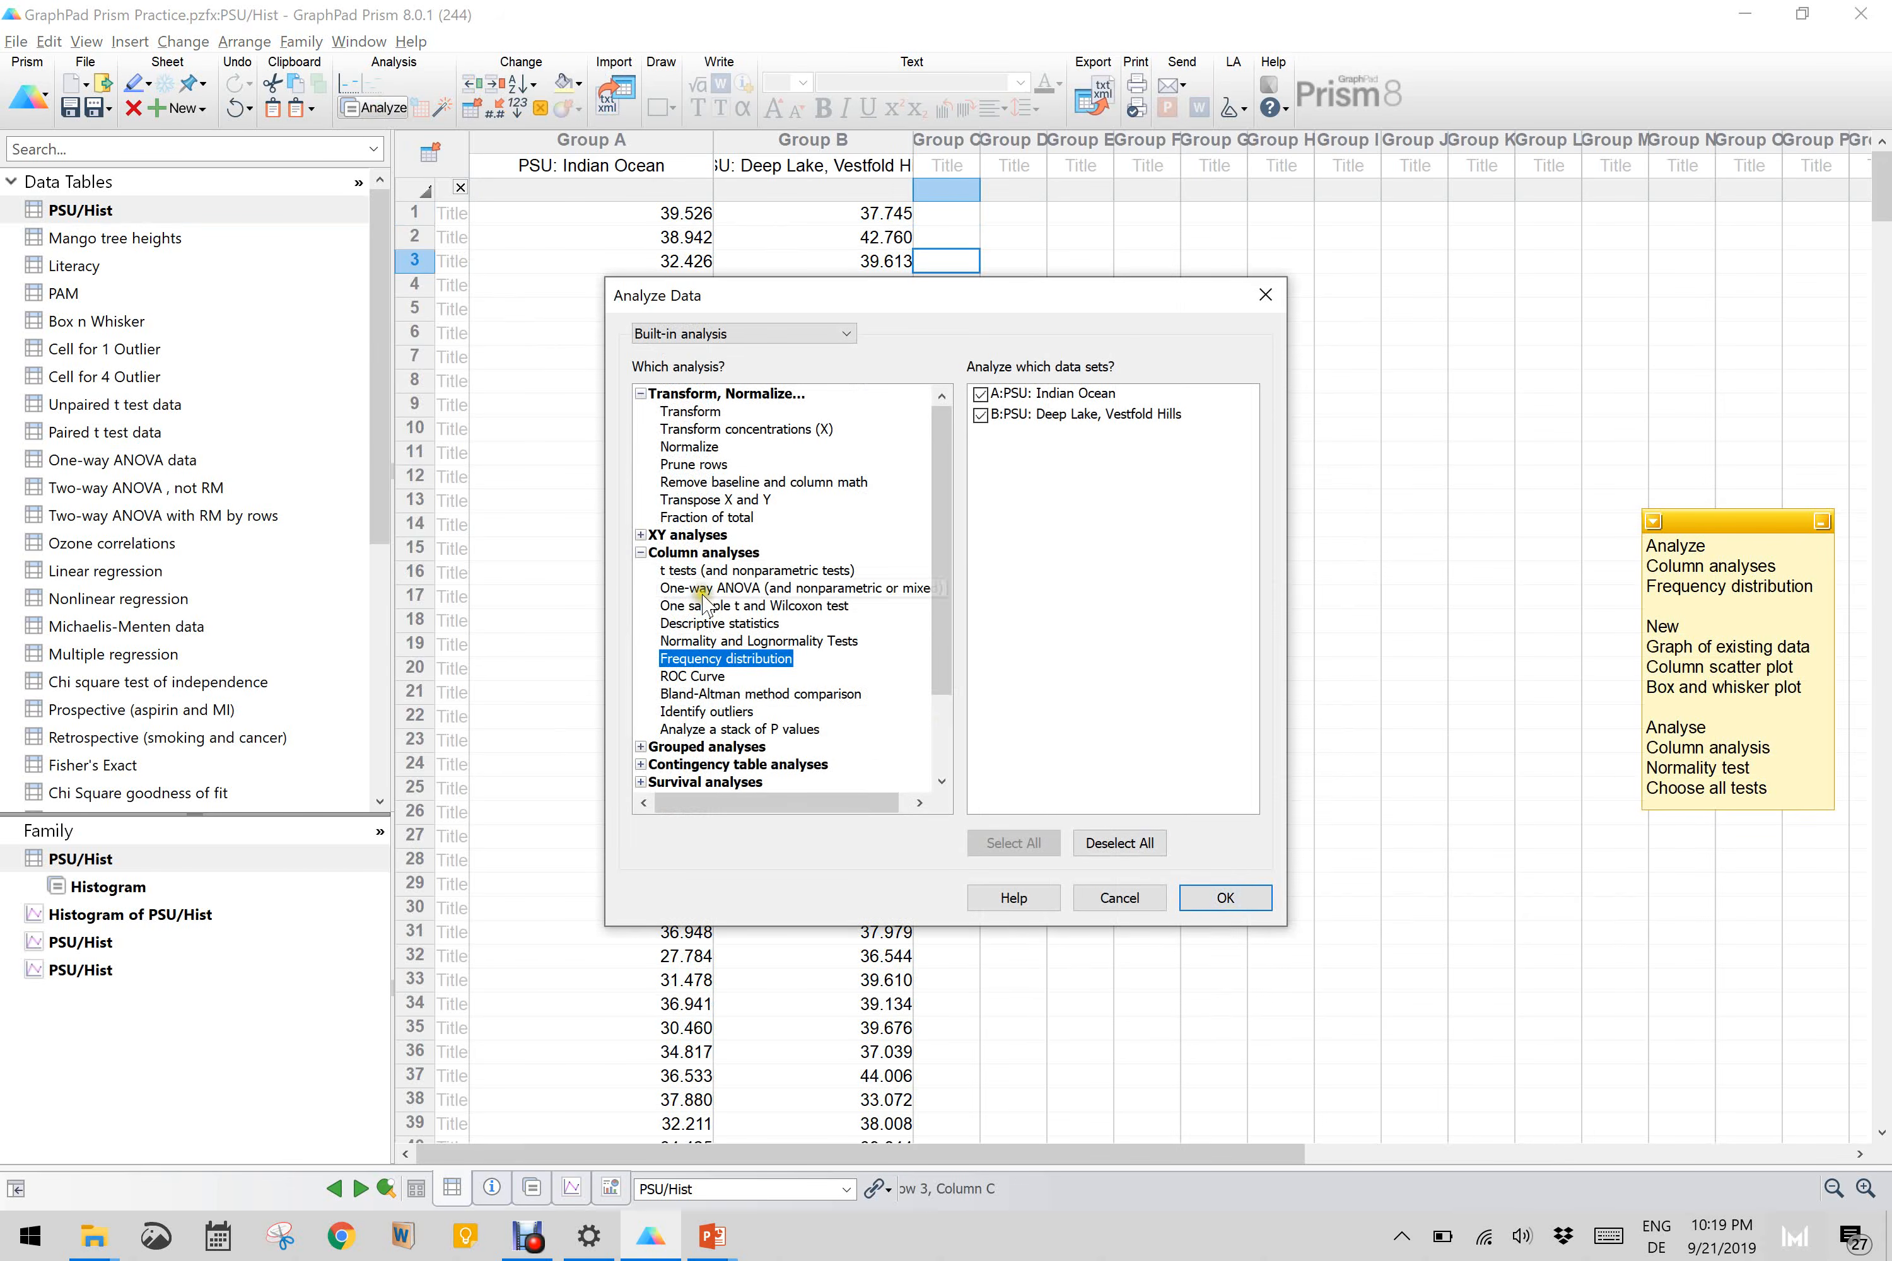
click(757, 641)
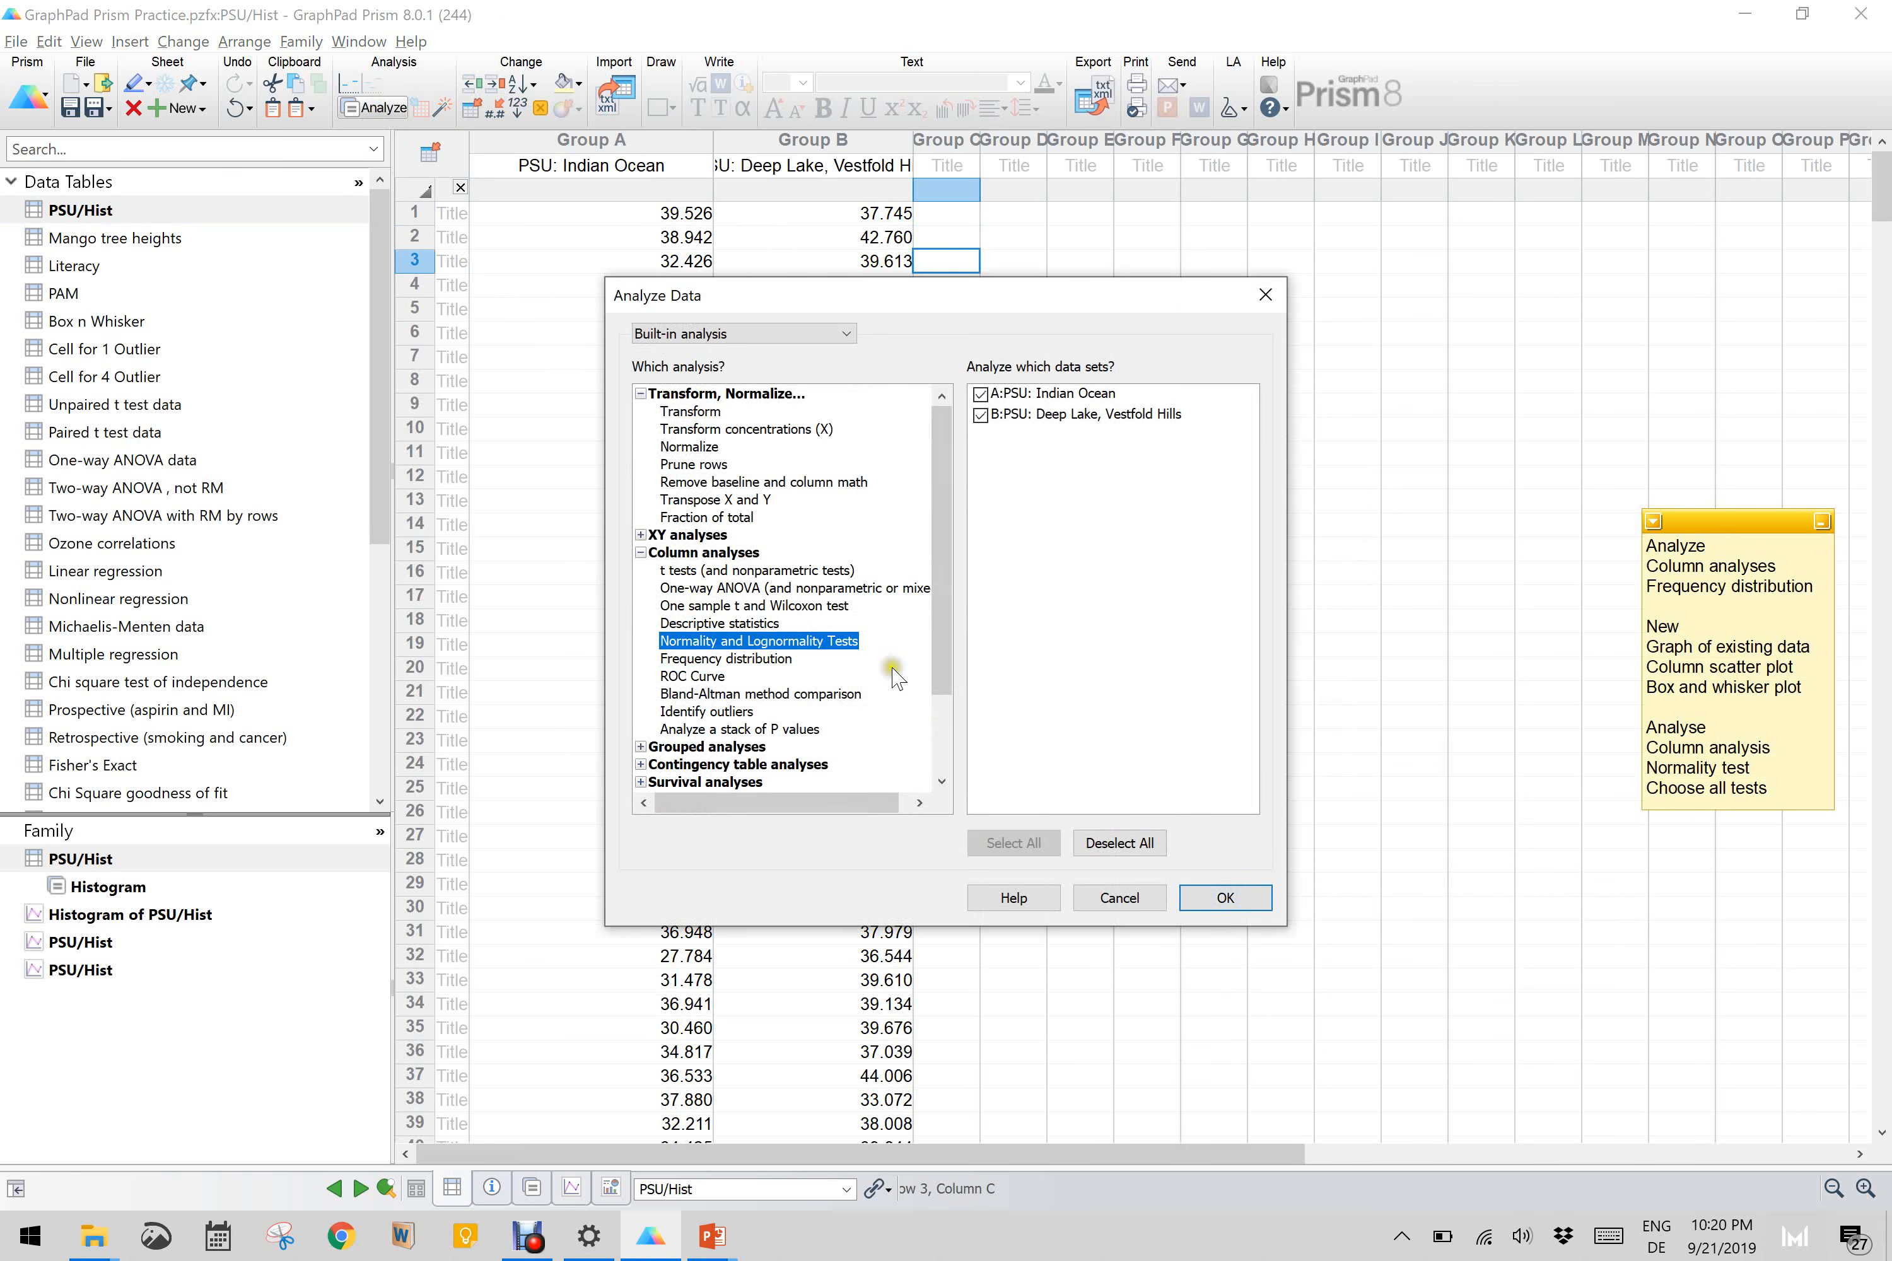
click(1228, 898)
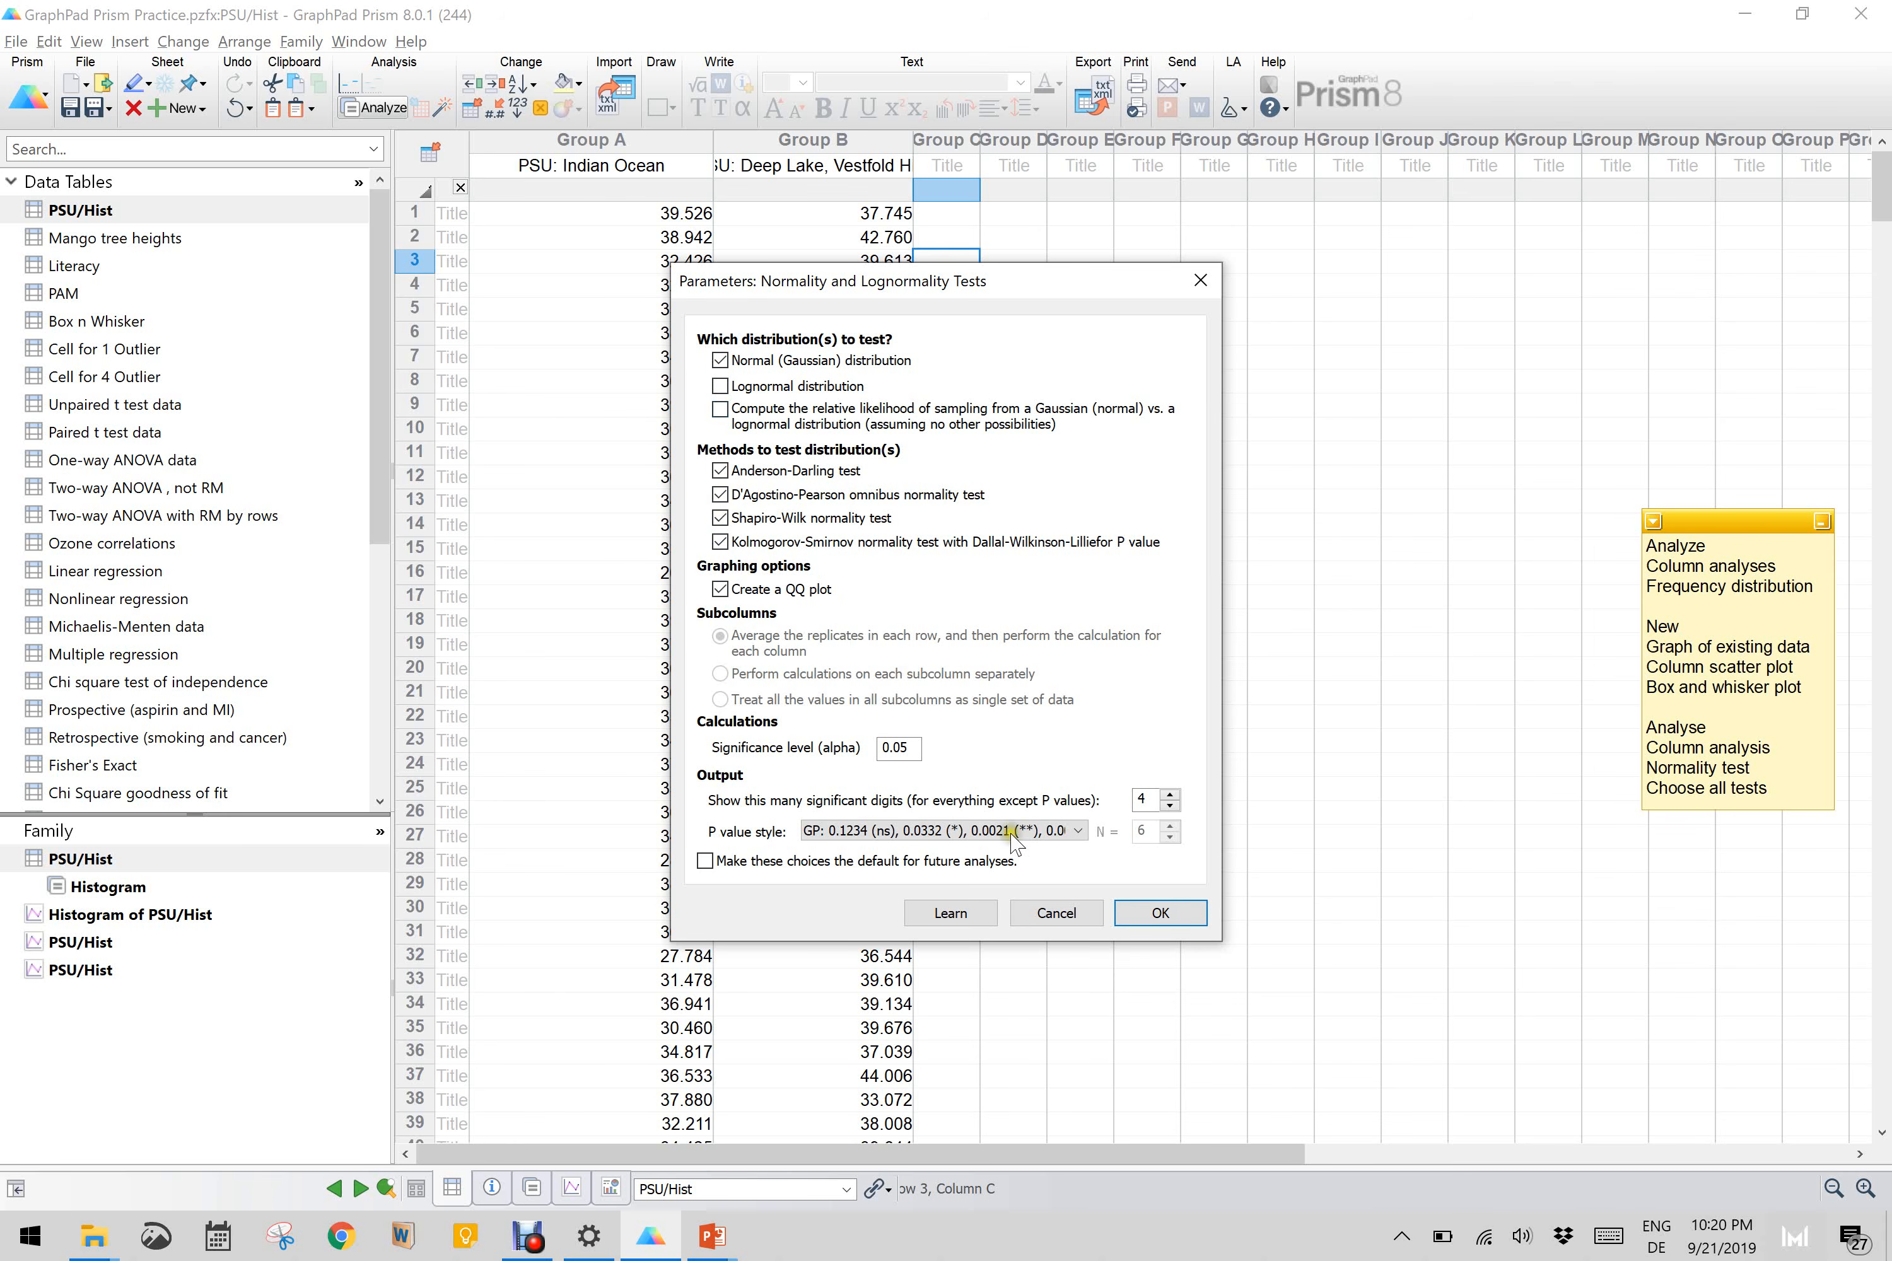
click(1162, 913)
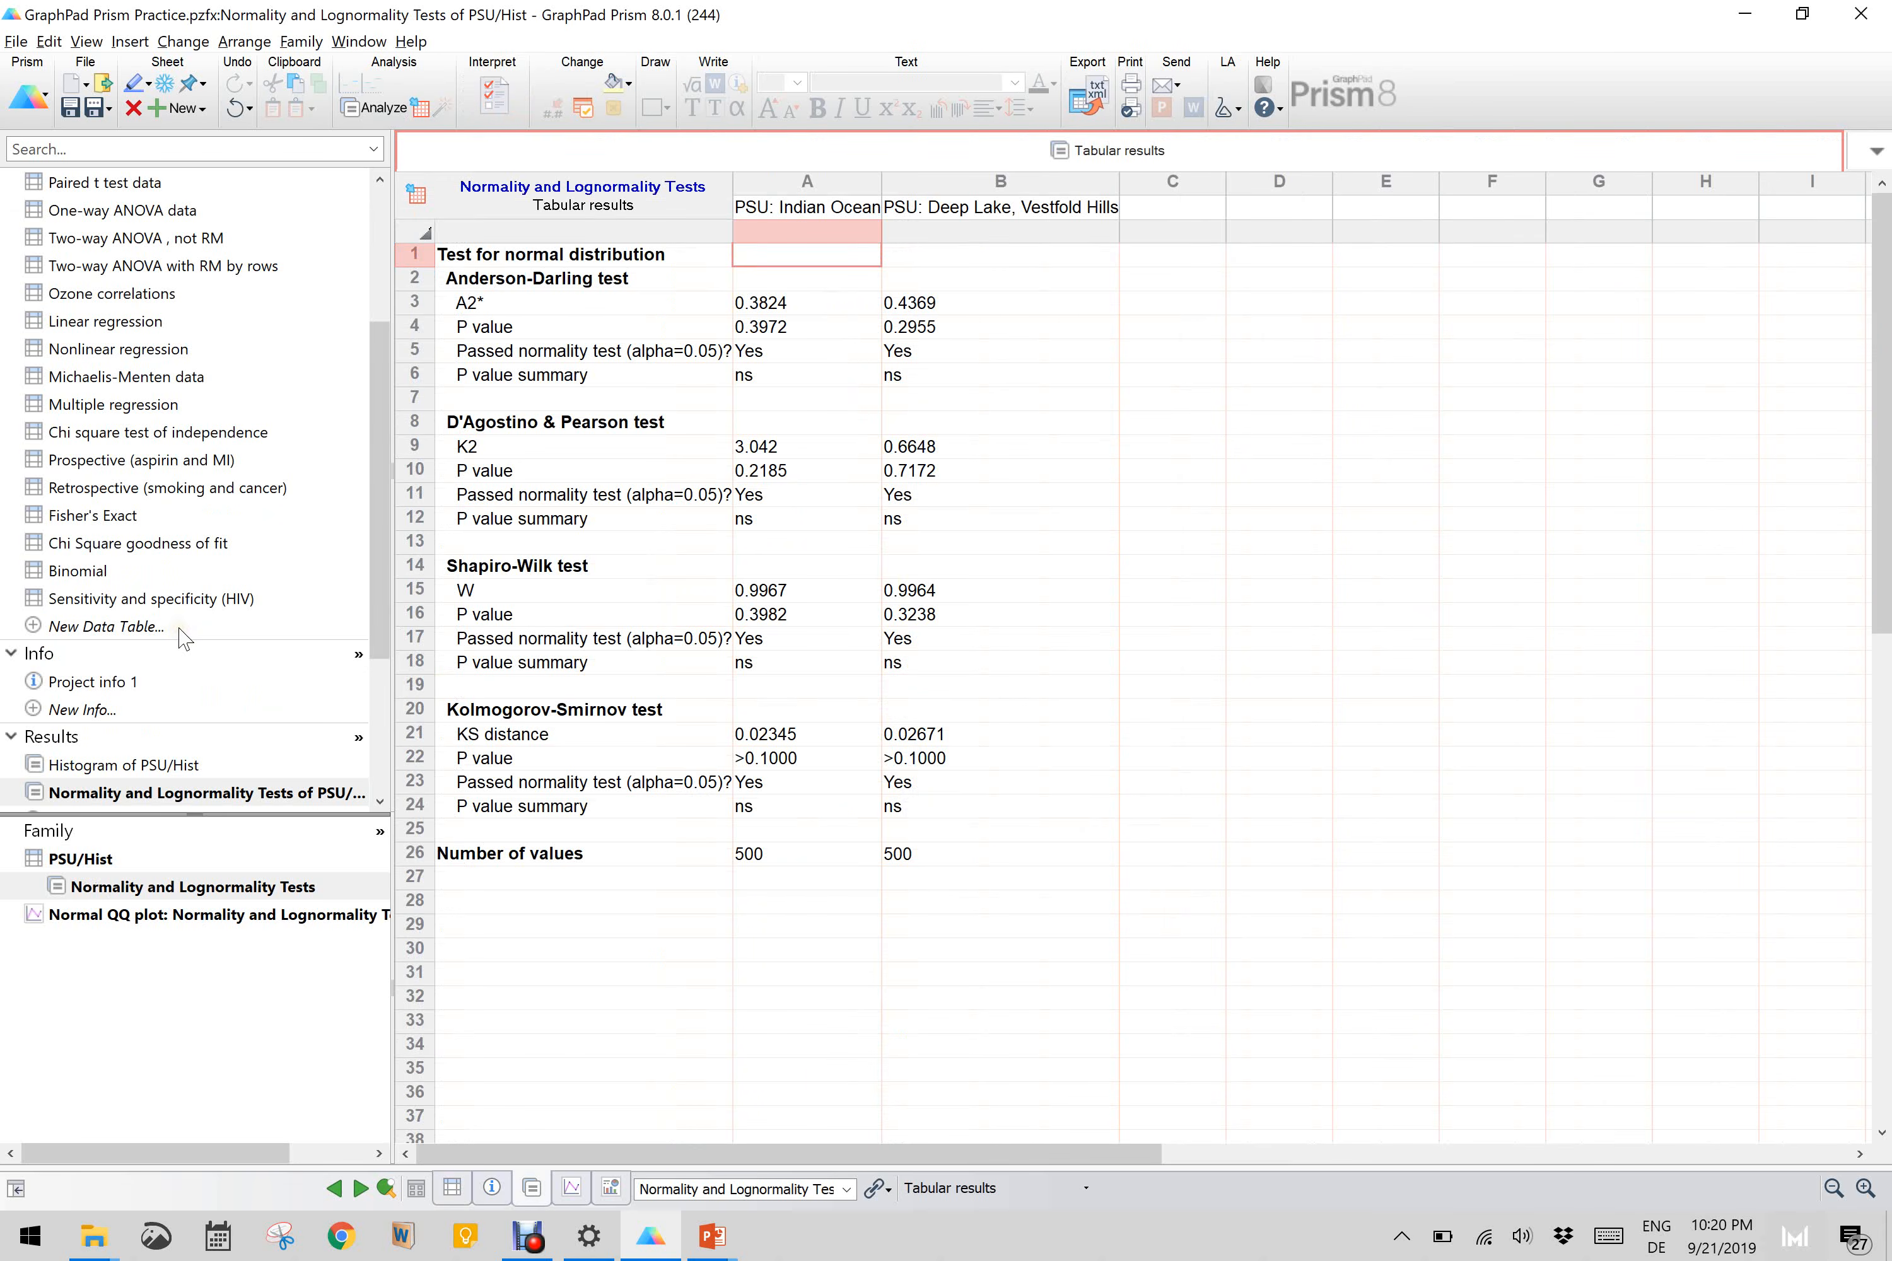
scroll(196, 468, up, 3)
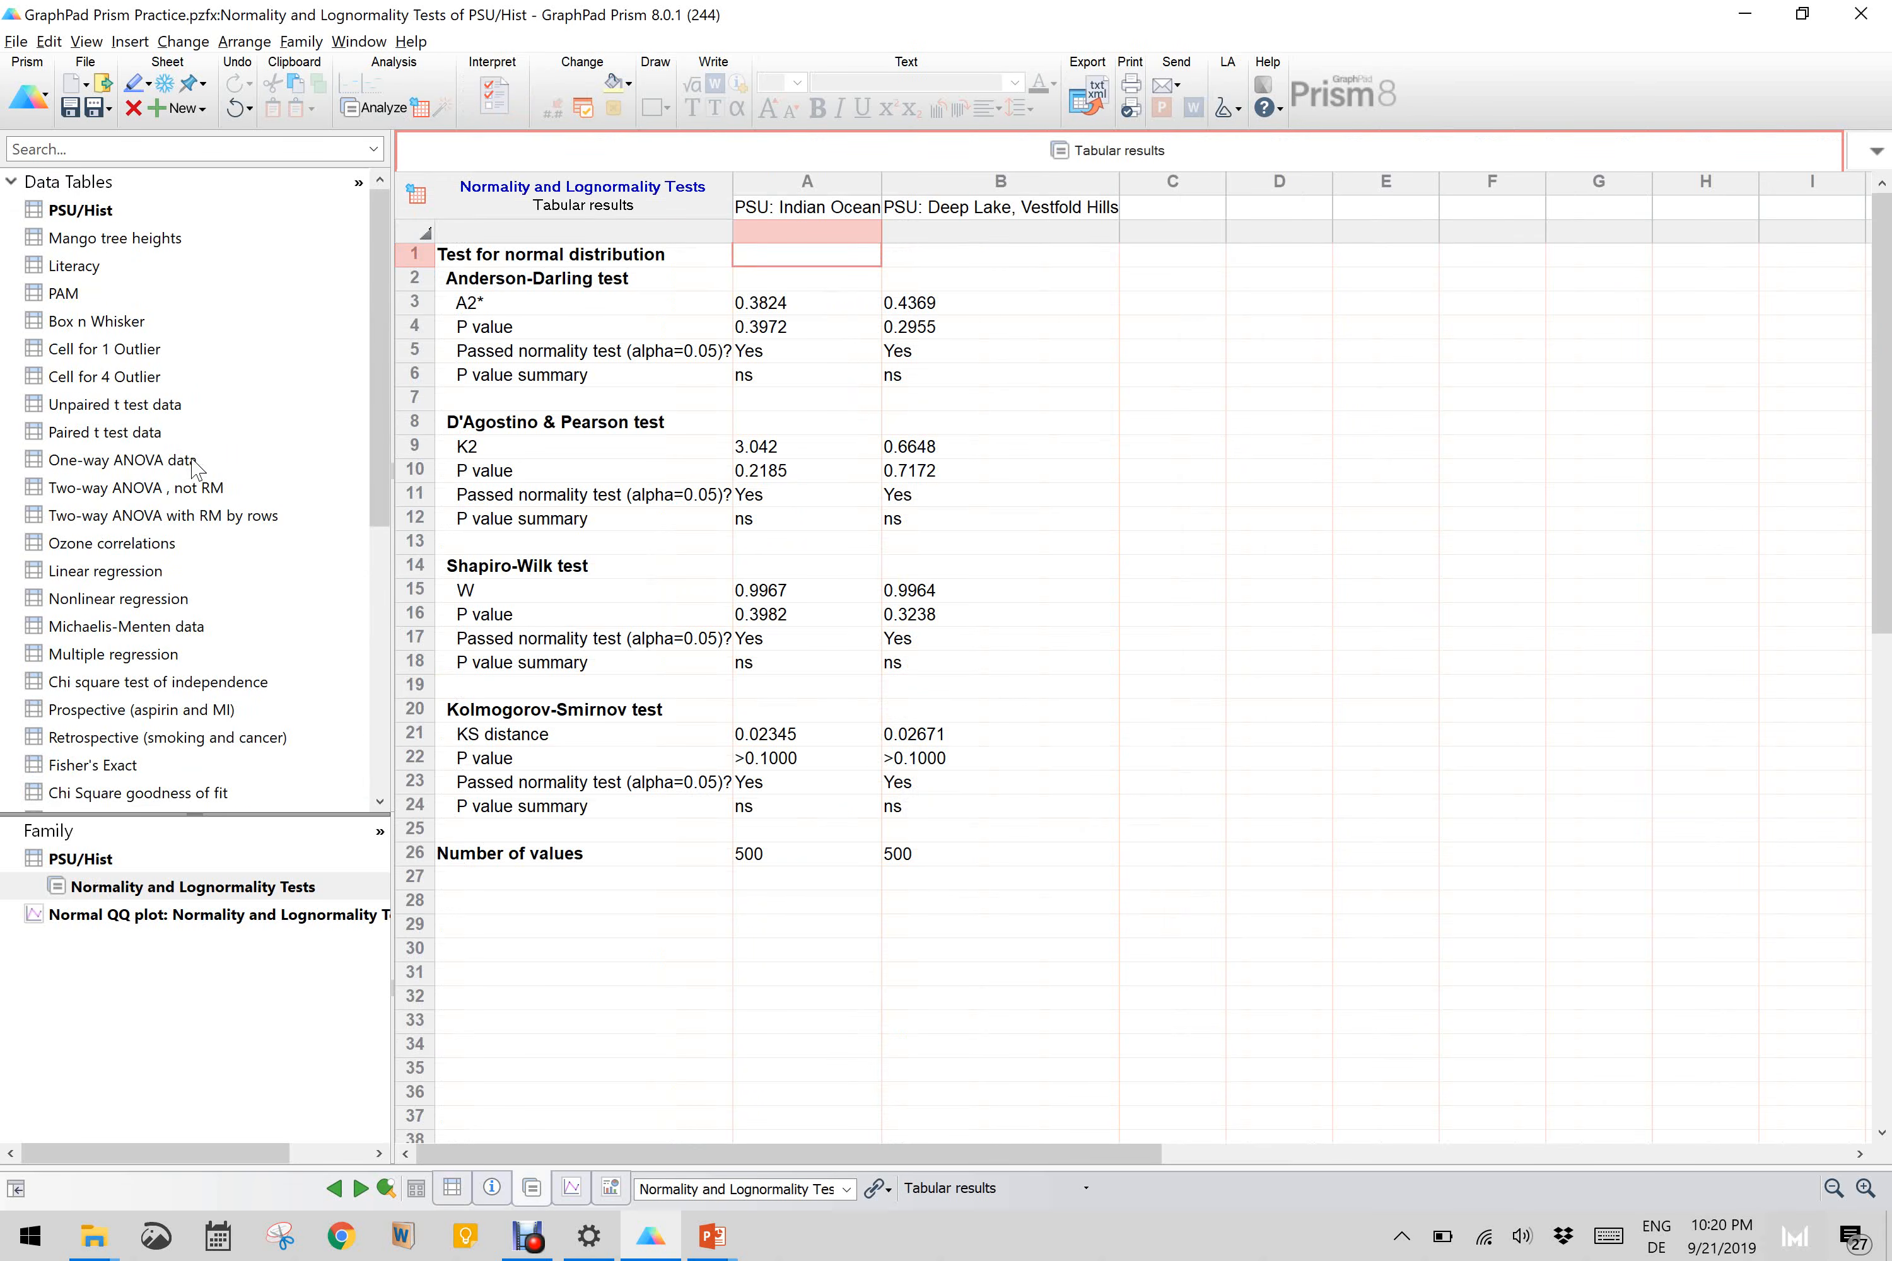
click(156, 543)
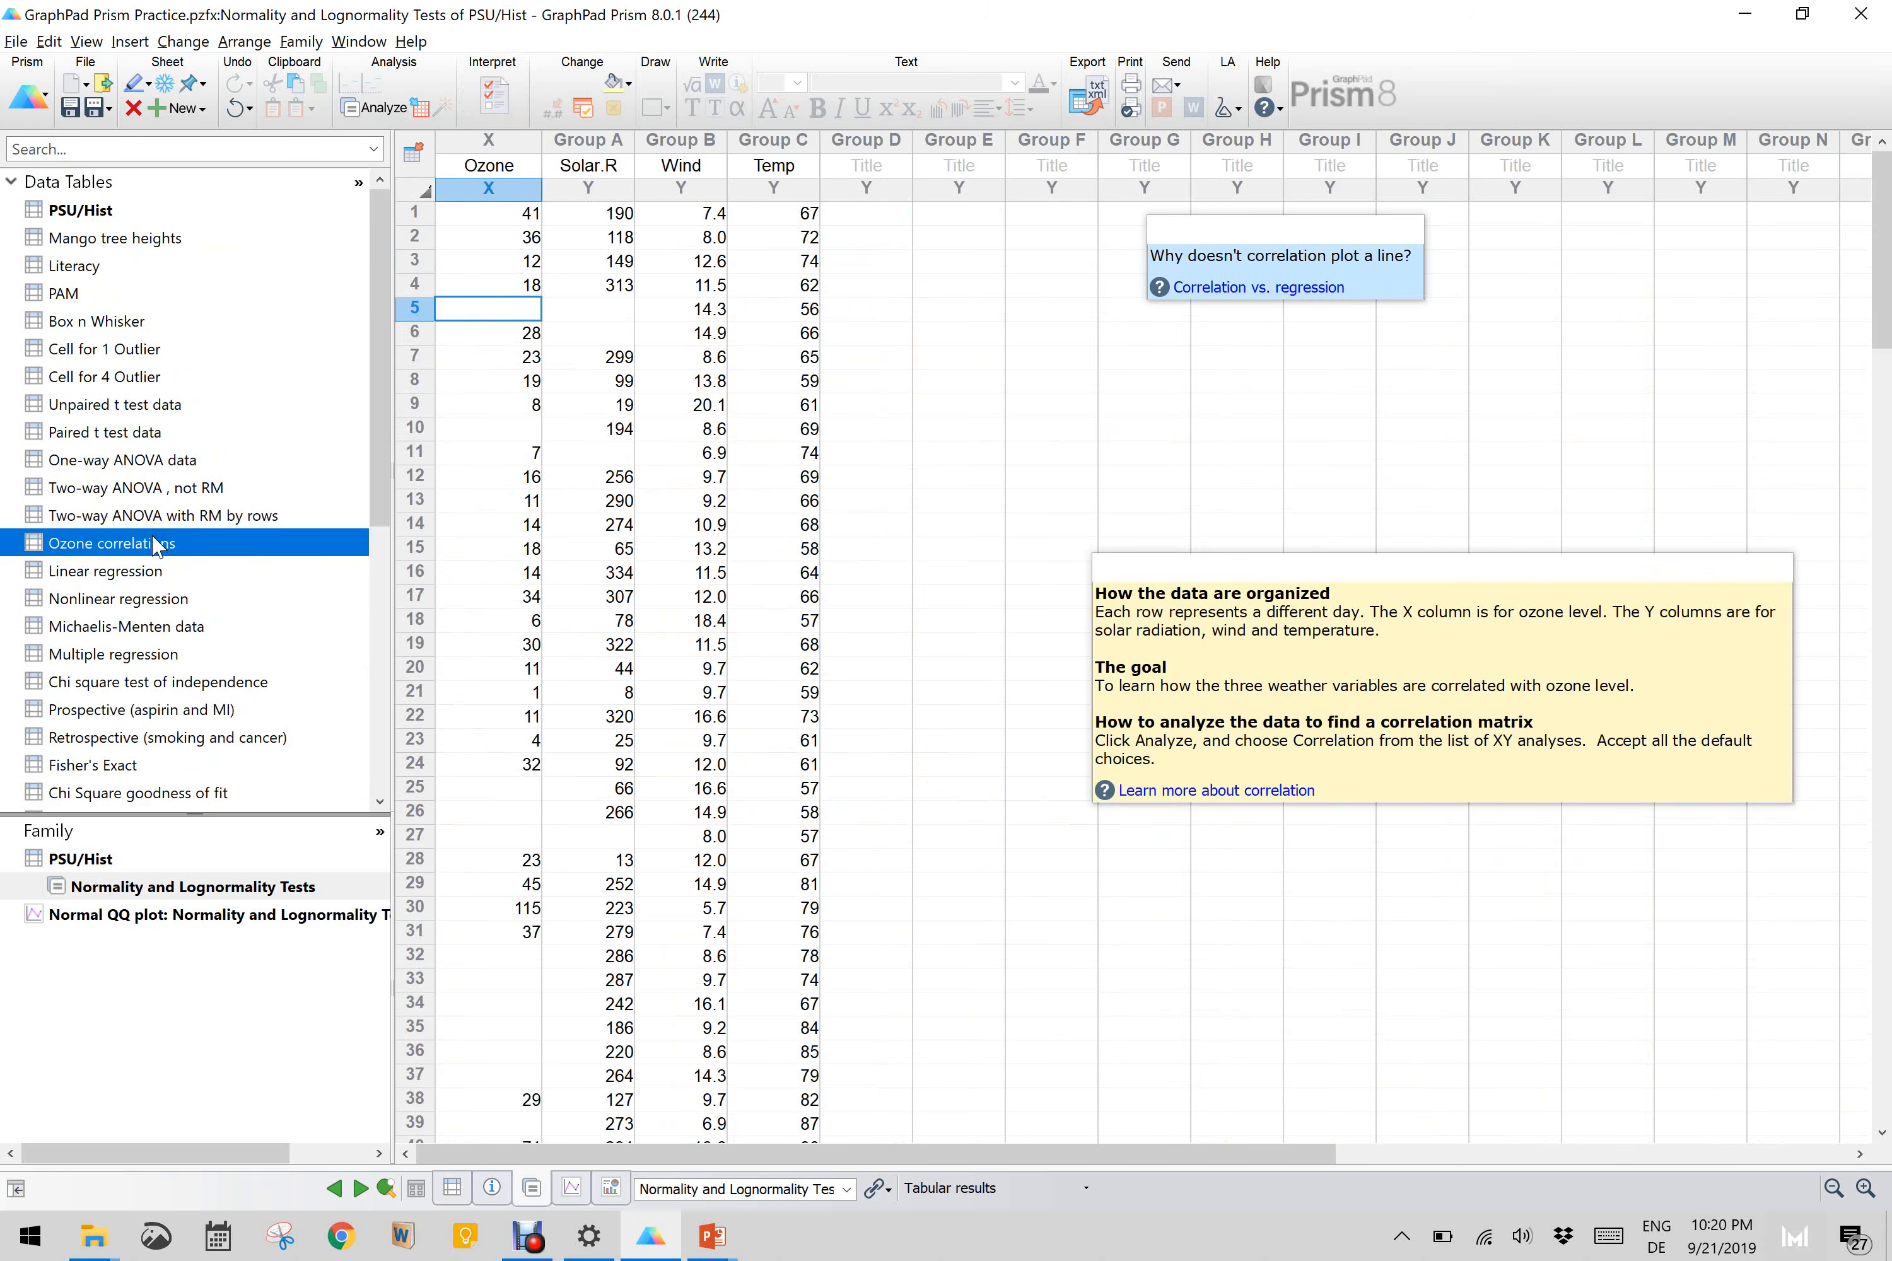
scroll(163, 547, down, 6)
scroll(183, 553, up, 1)
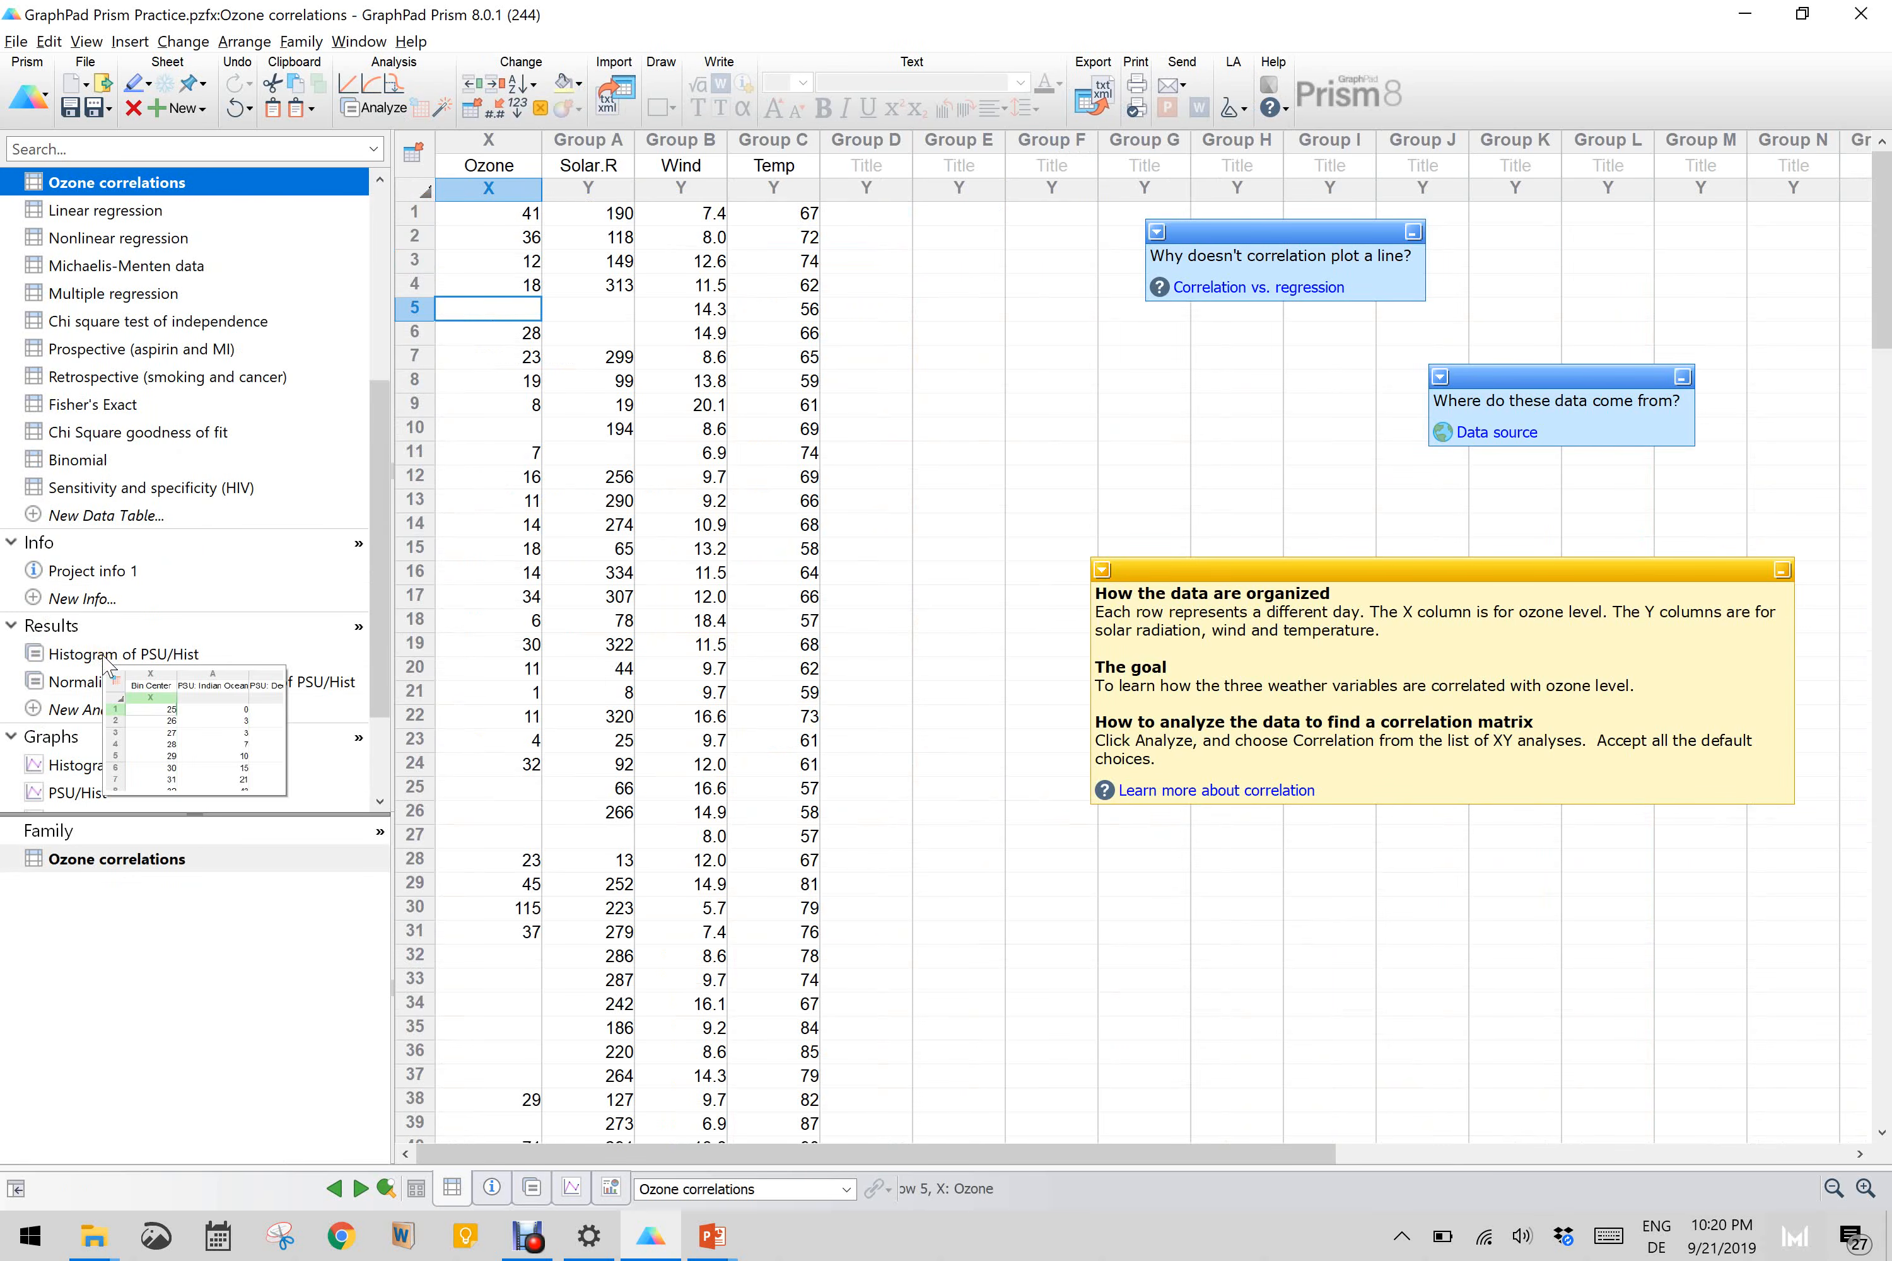
click(118, 682)
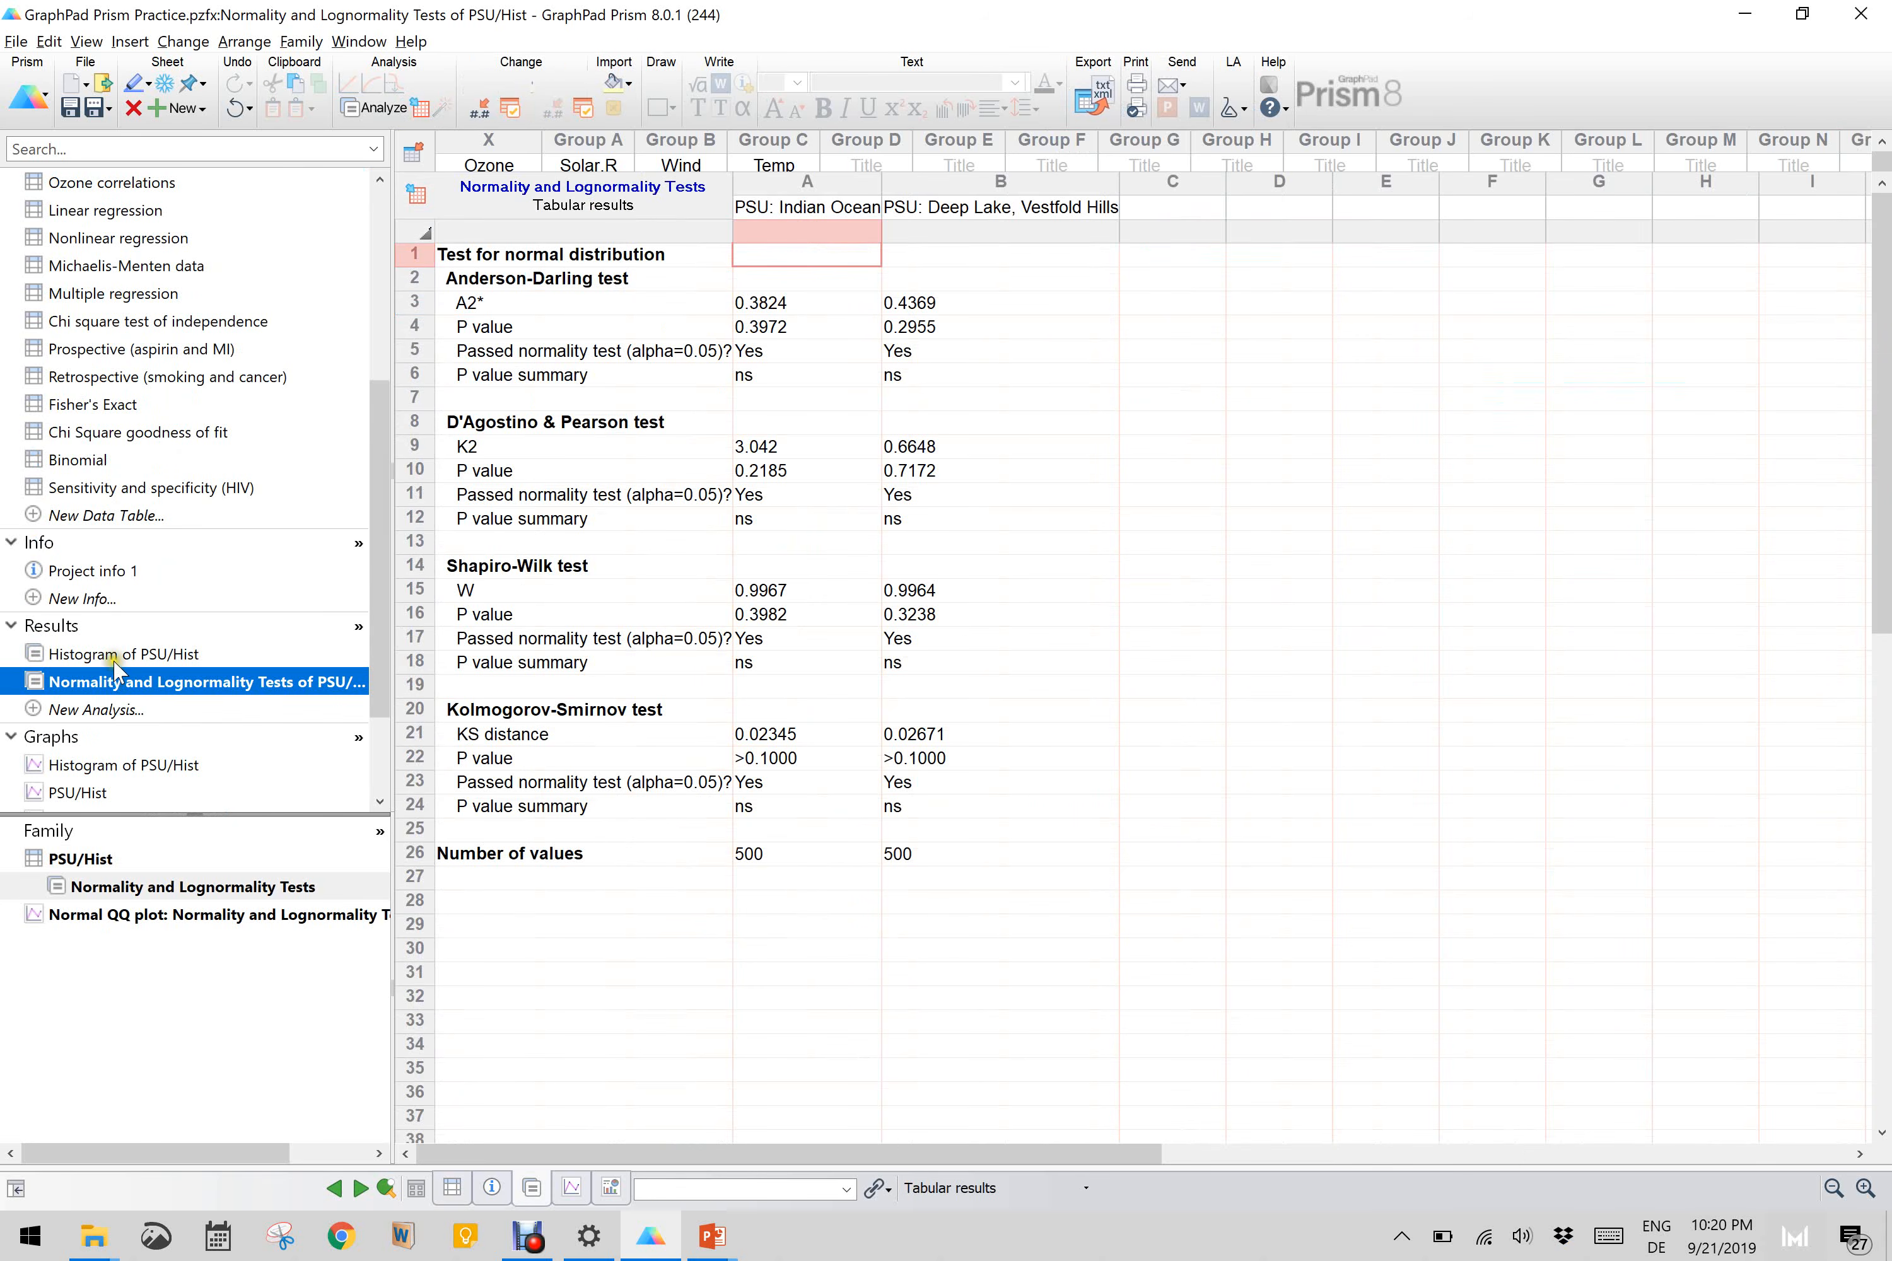
Step: Examine the Shapiro-Wilk P values for Indian Ocean and Deep Lake, Vestfold Hills in the tabular normality results
mouse_move(120, 660)
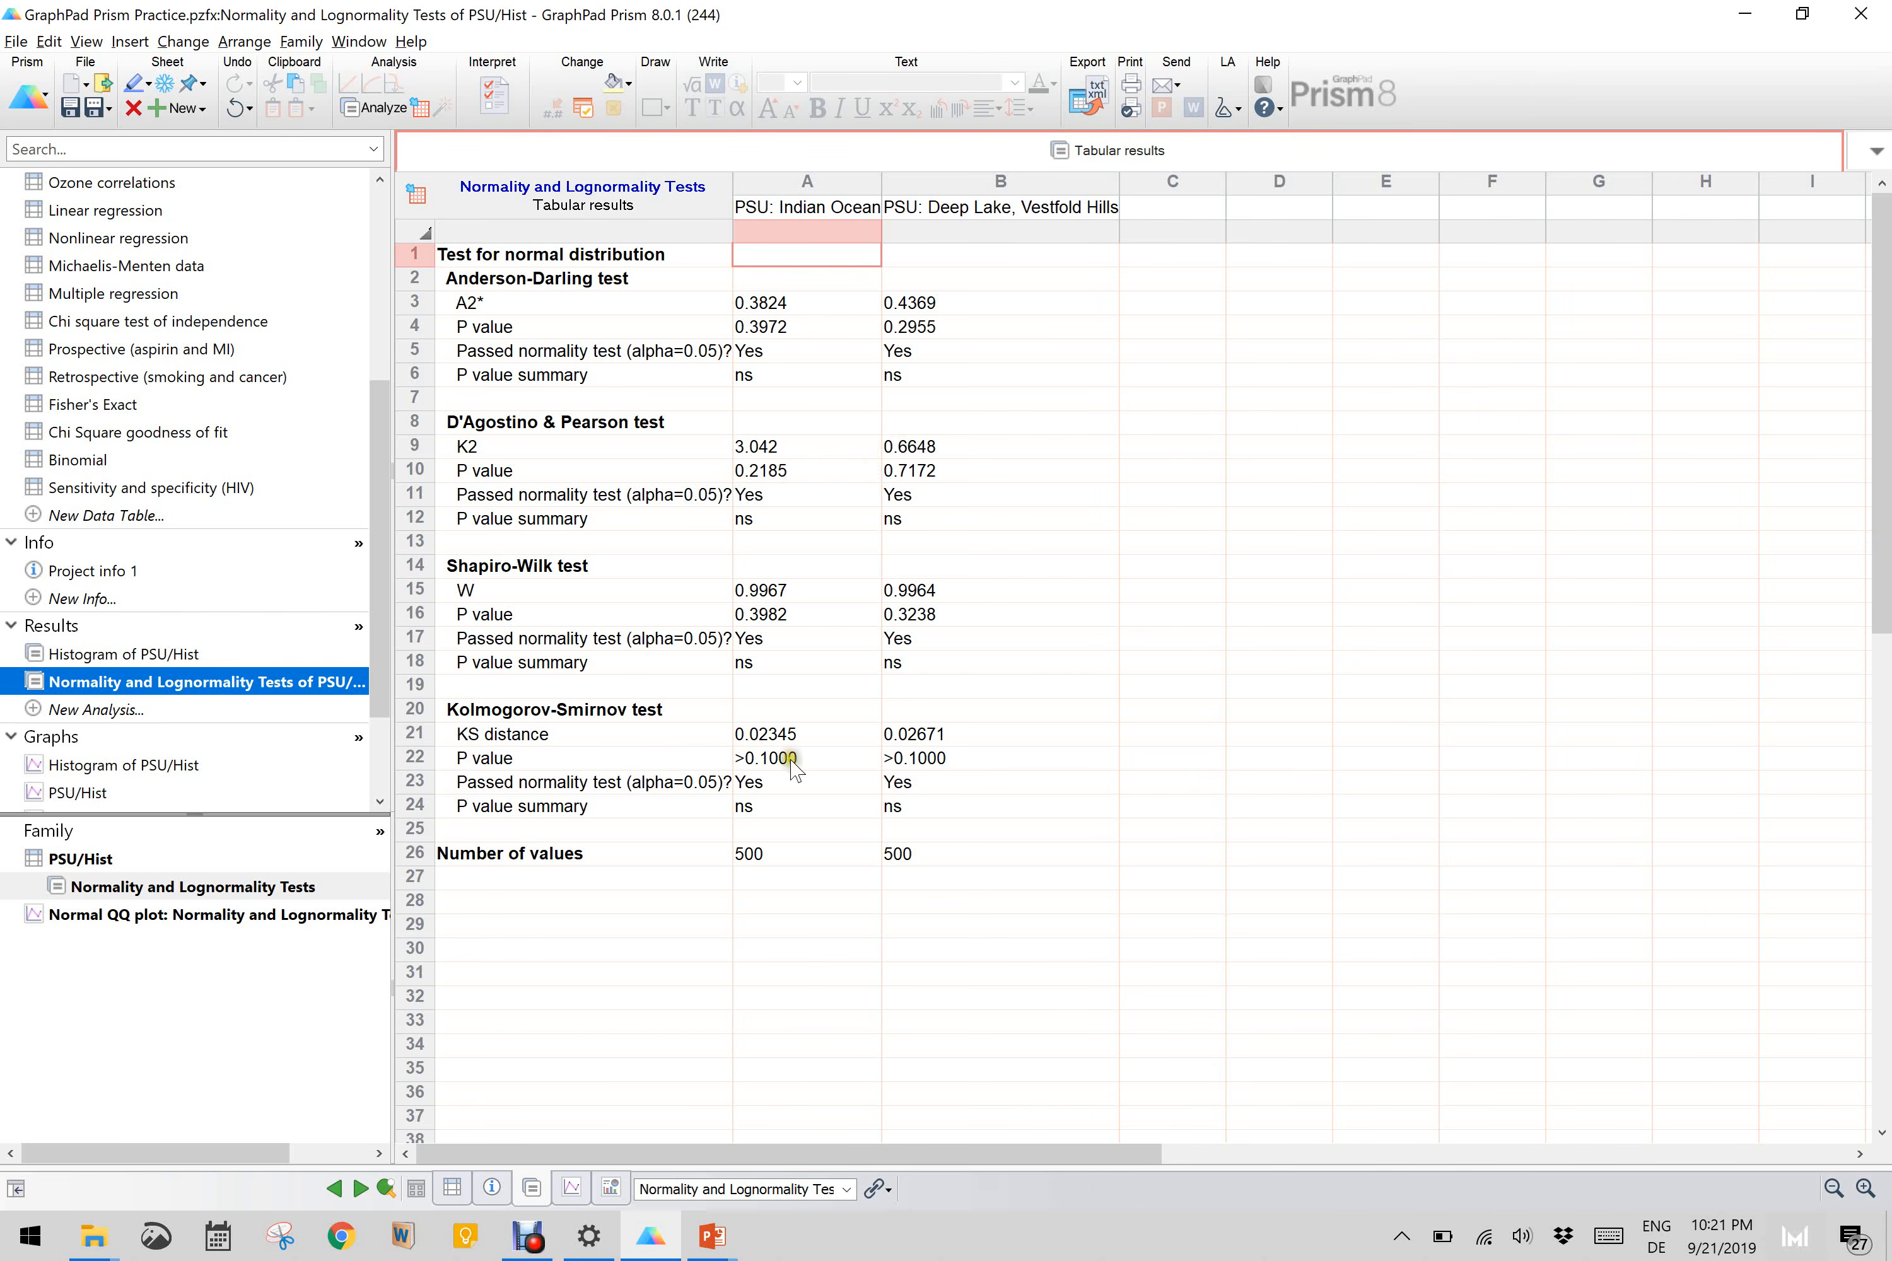
click(1096, 153)
click(769, 617)
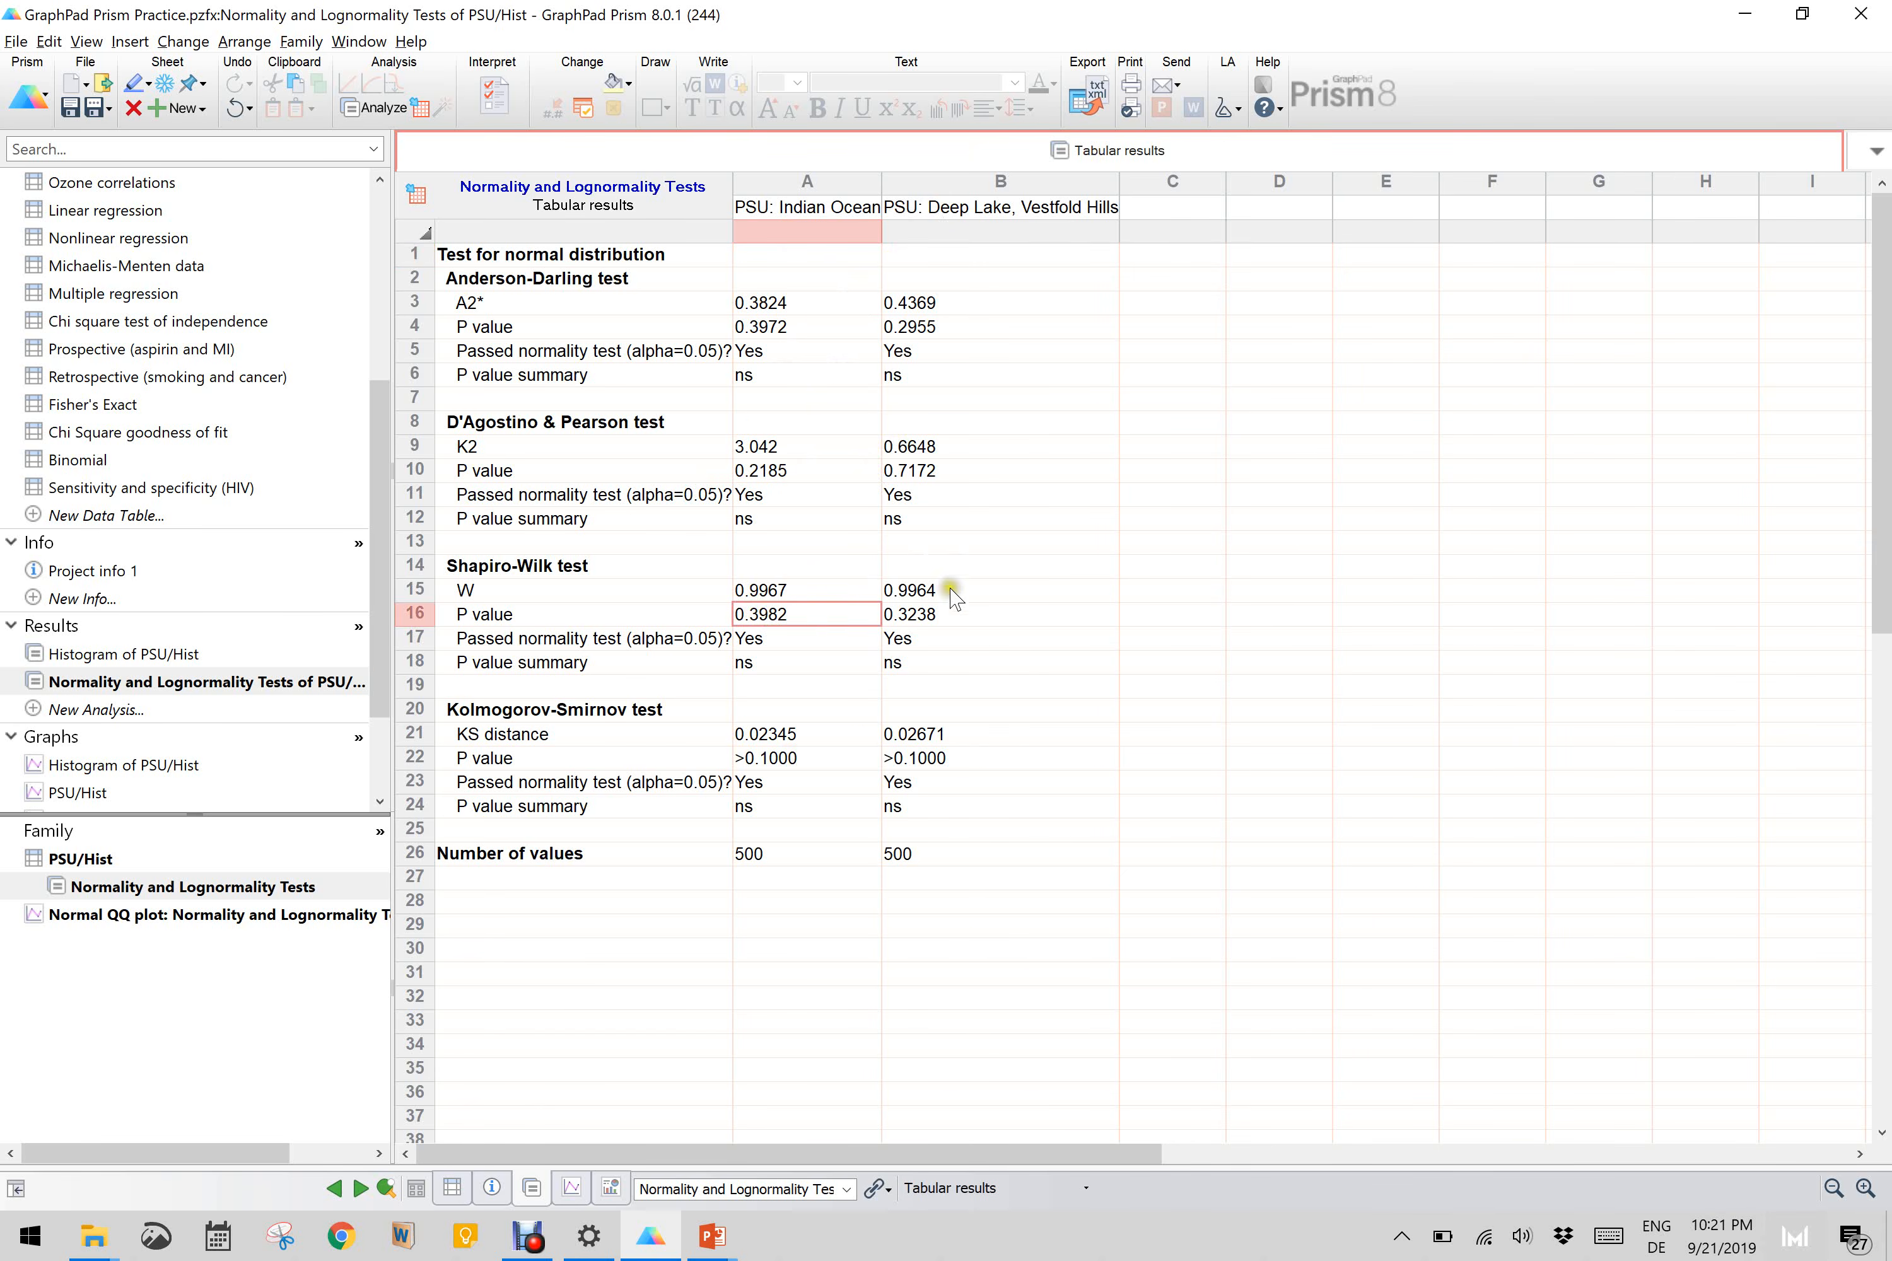
click(918, 616)
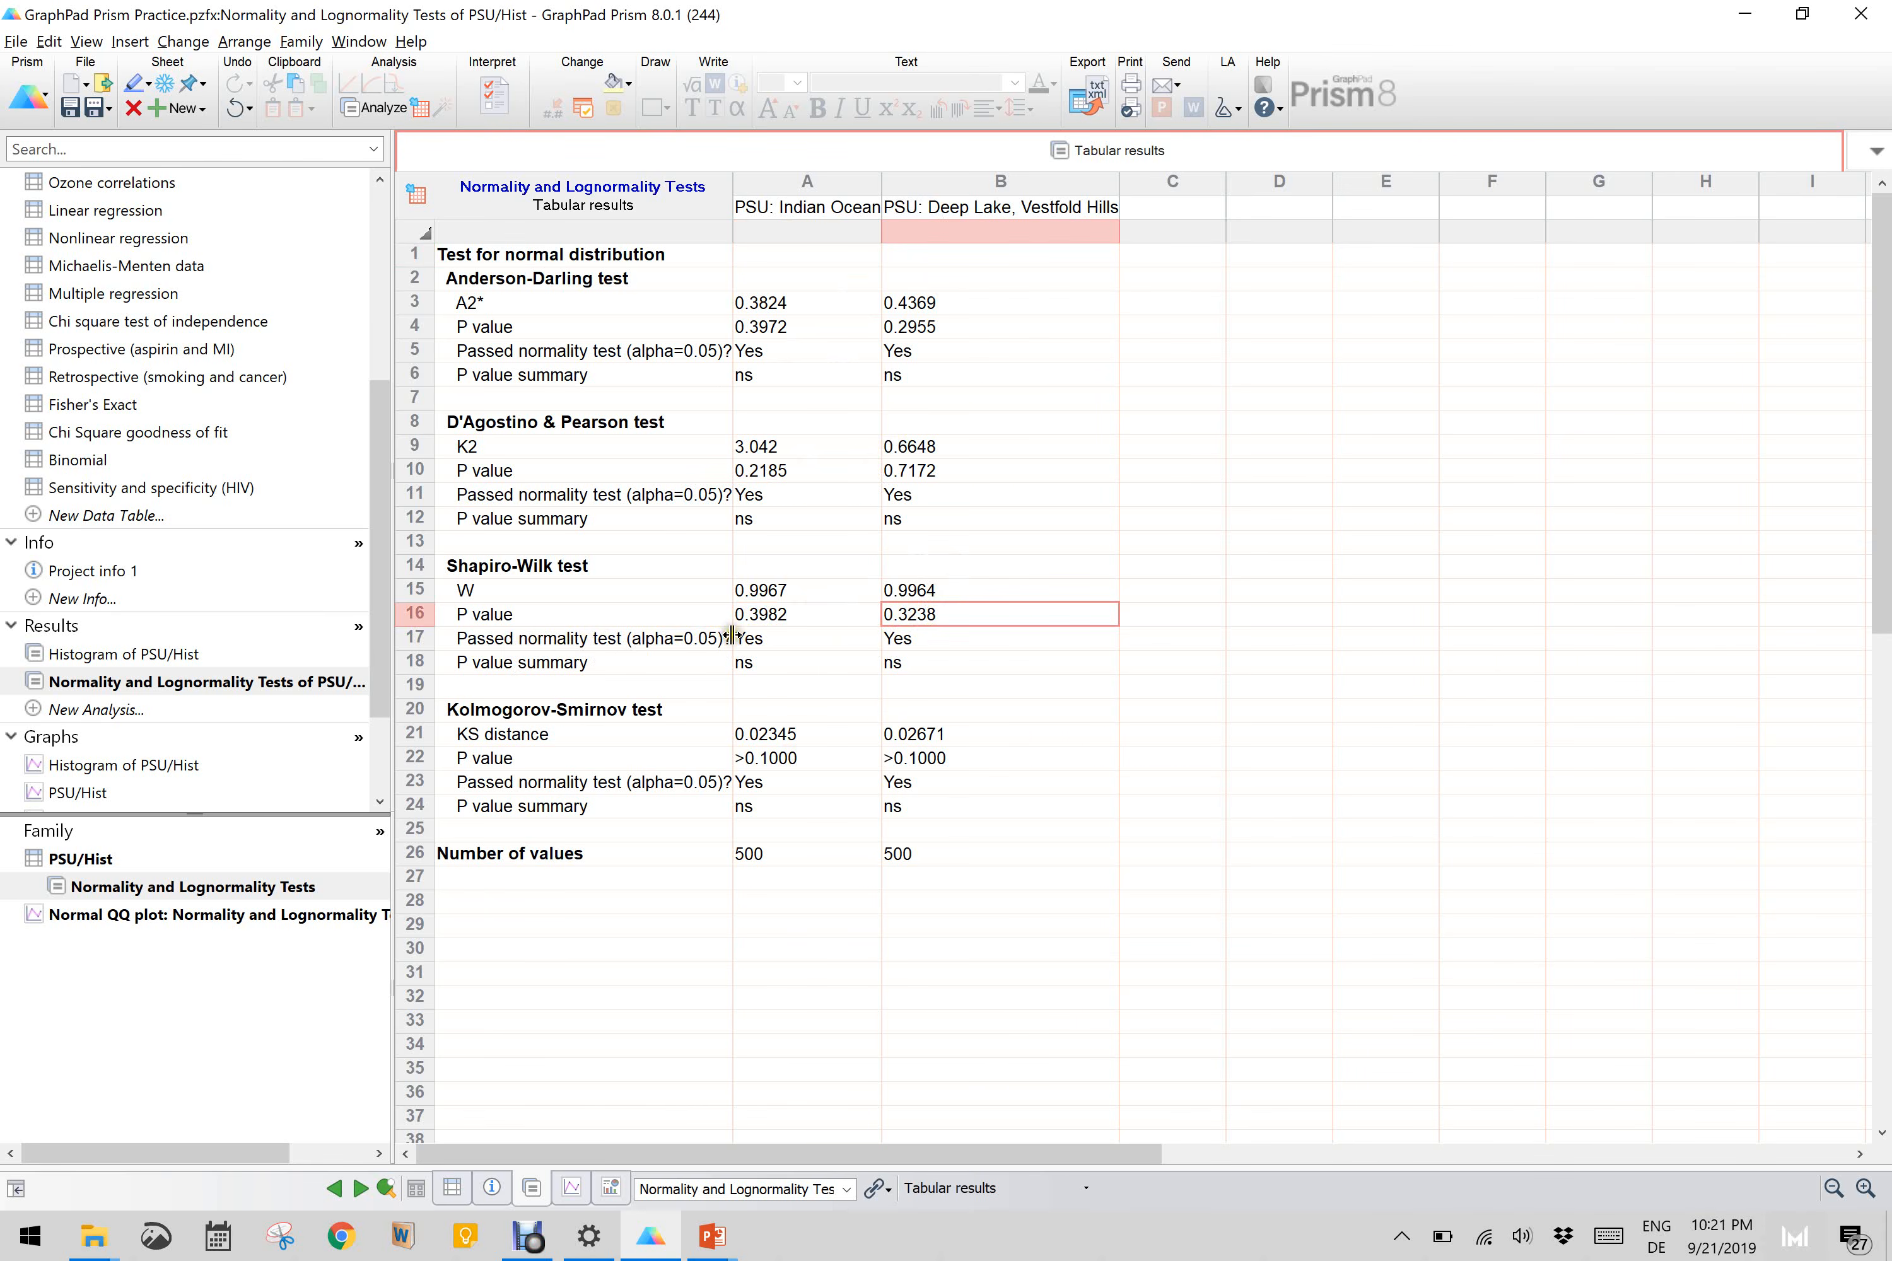
Step: Review the Indian Ocean pass results and P value summaries across the normality tests, and return to the PSU/Hist data table
click(755, 664)
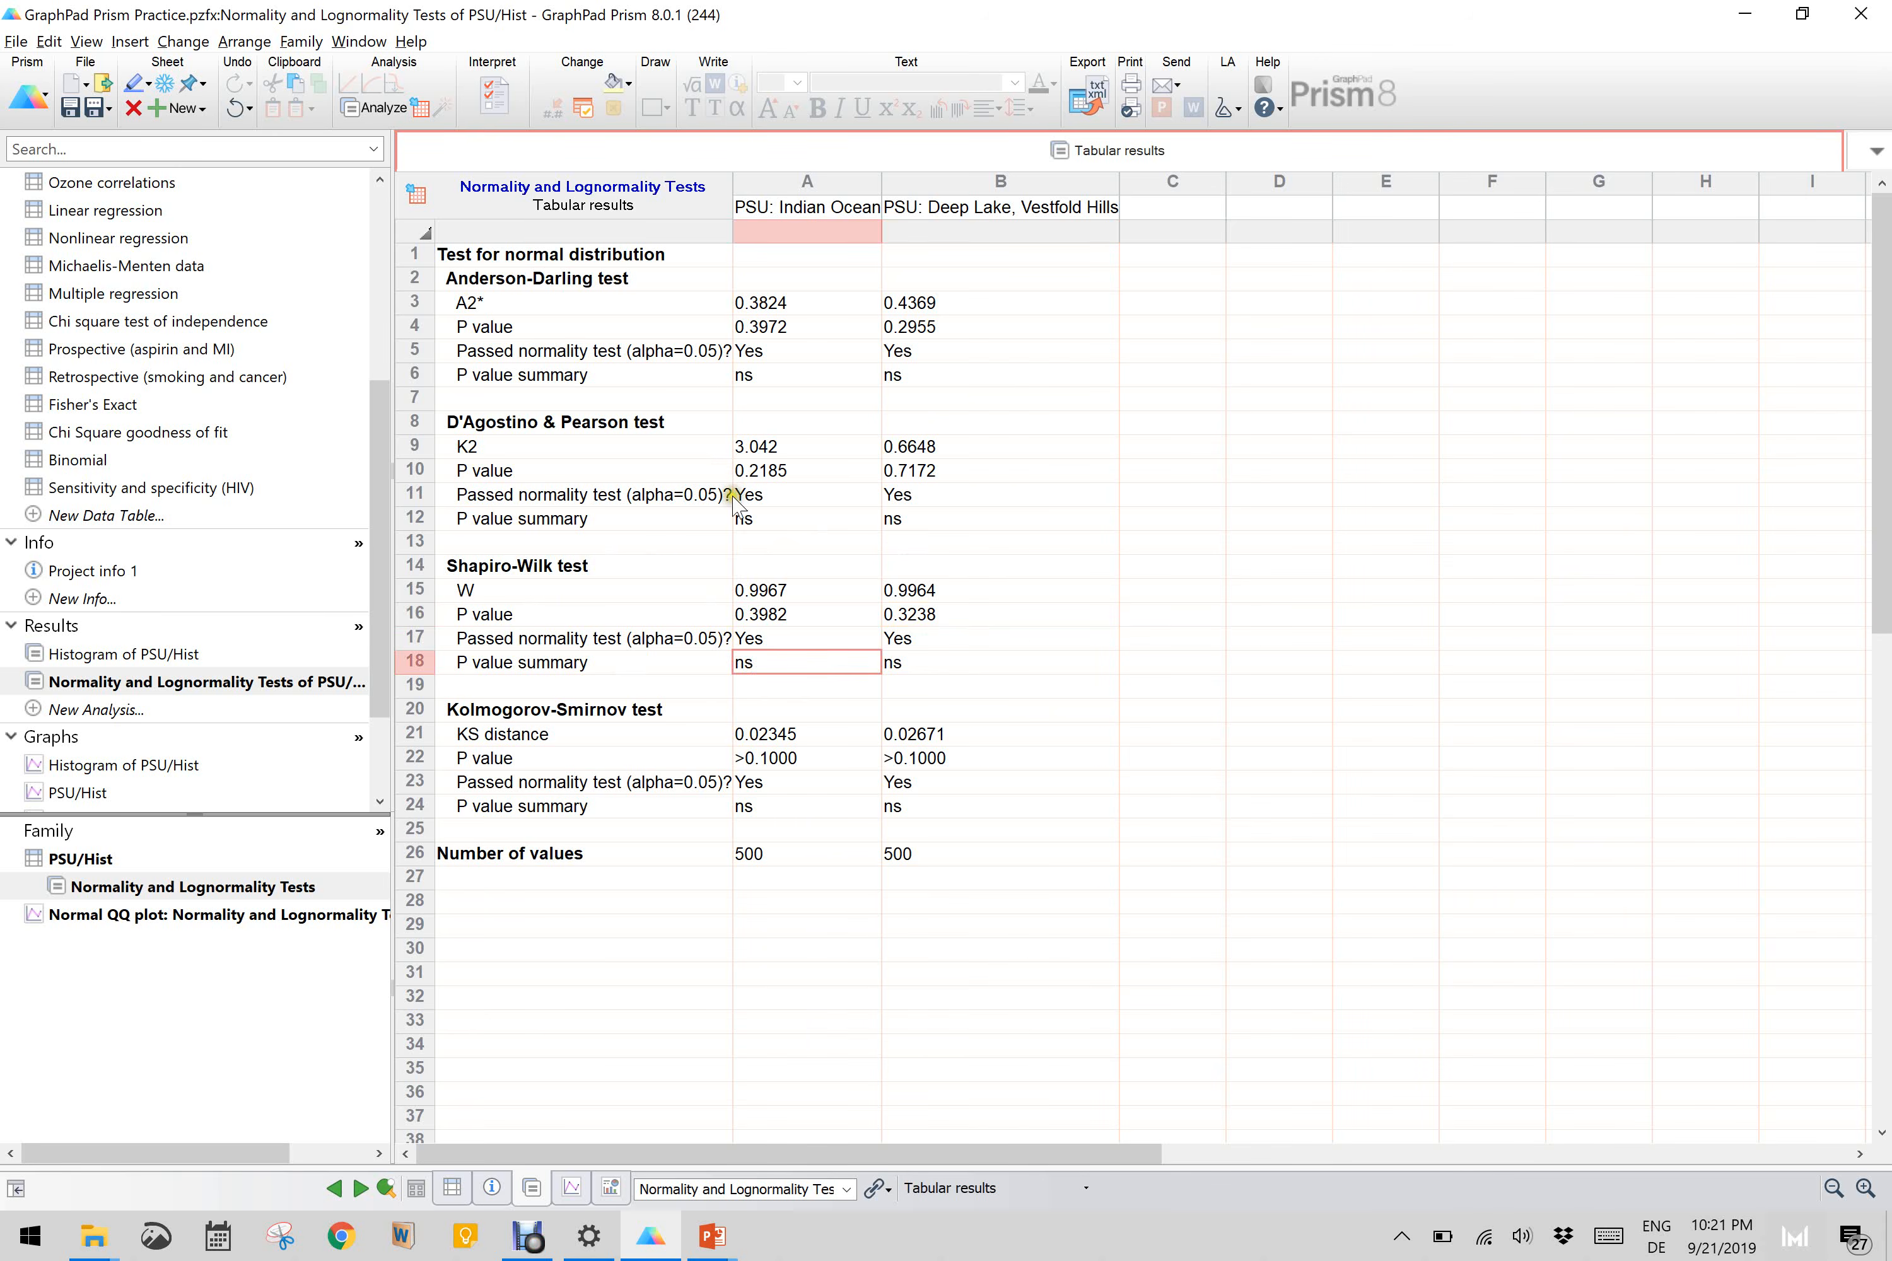
click(753, 498)
drag(832, 561, 739, 835)
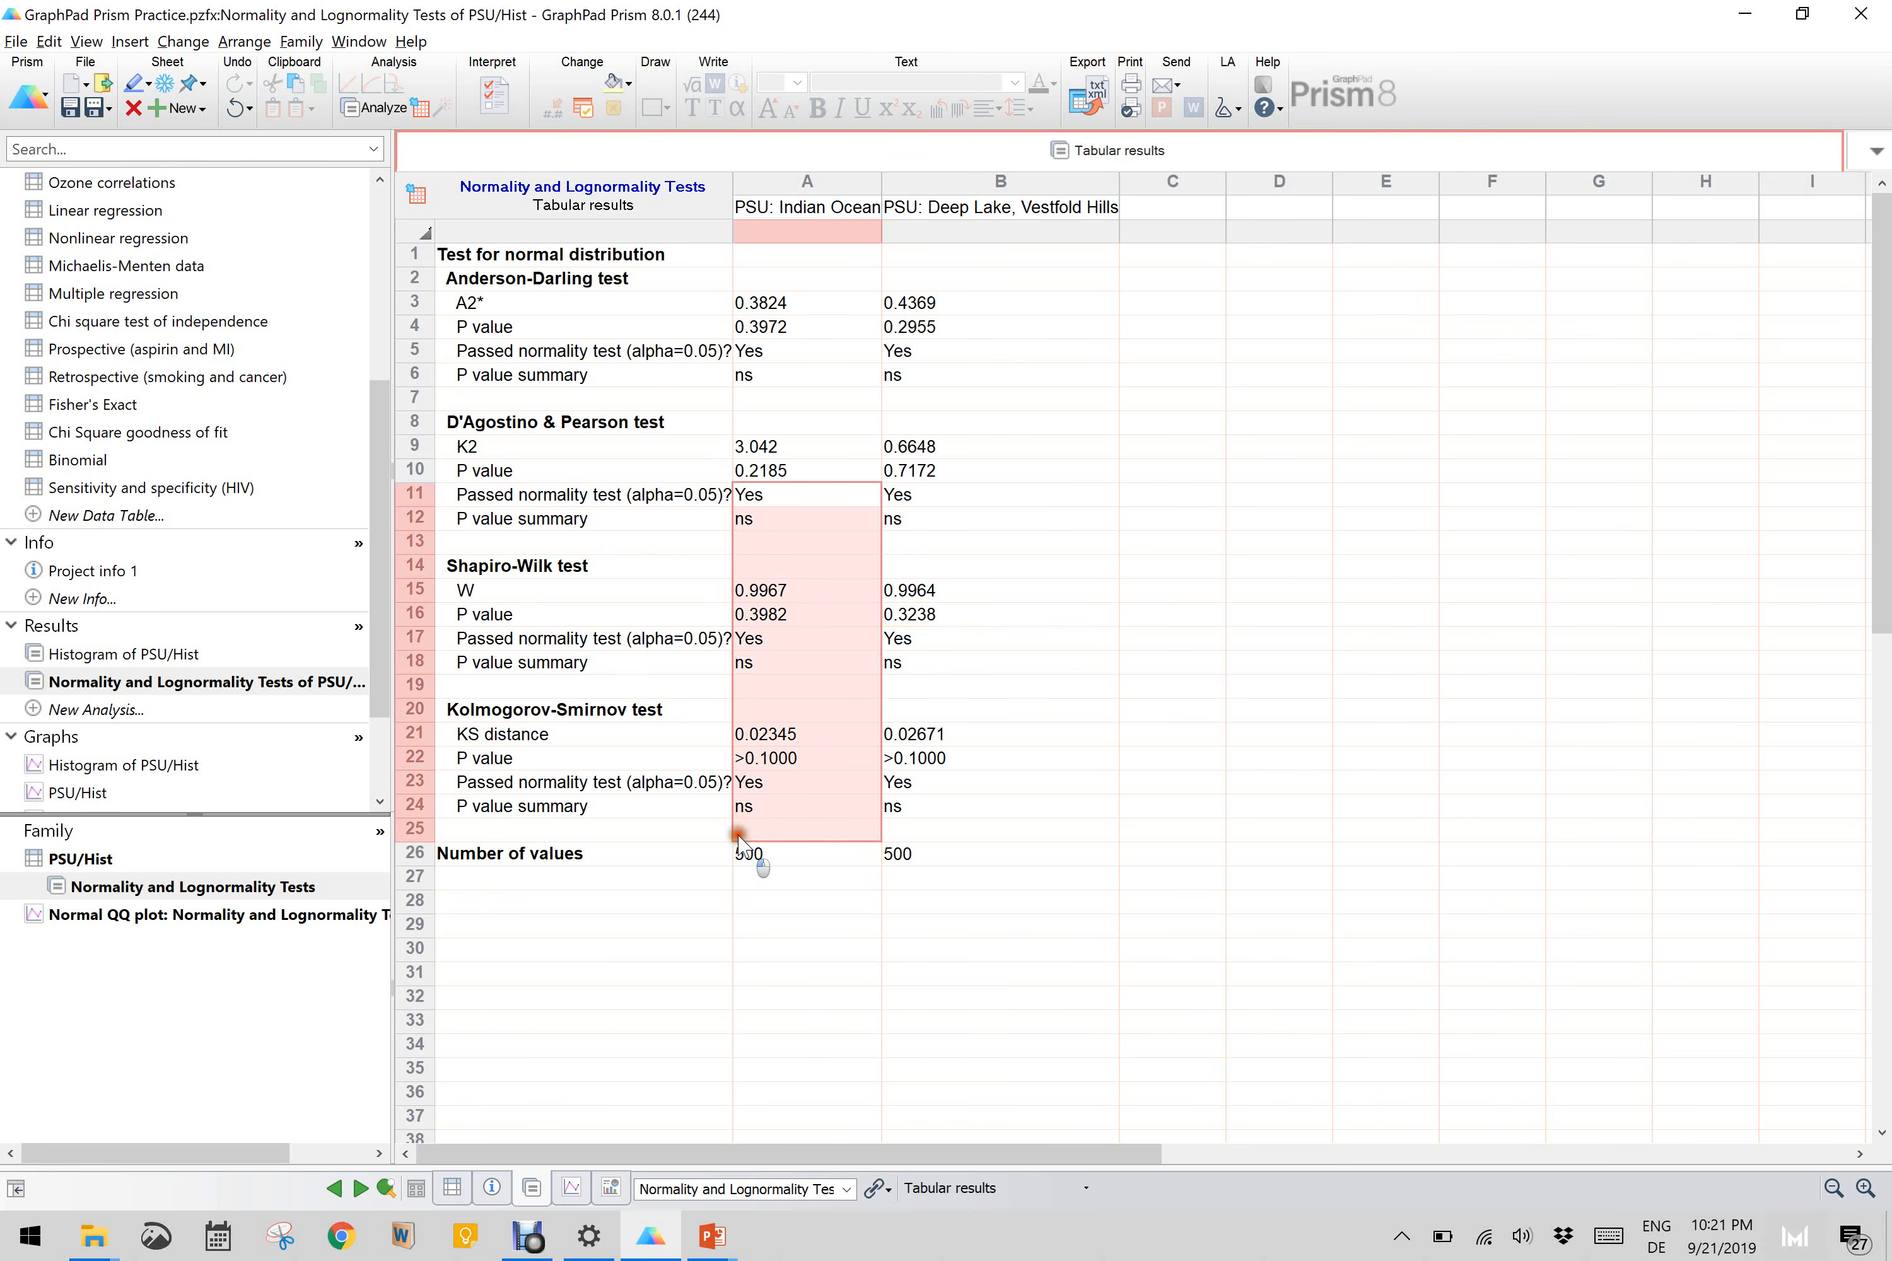
click(739, 835)
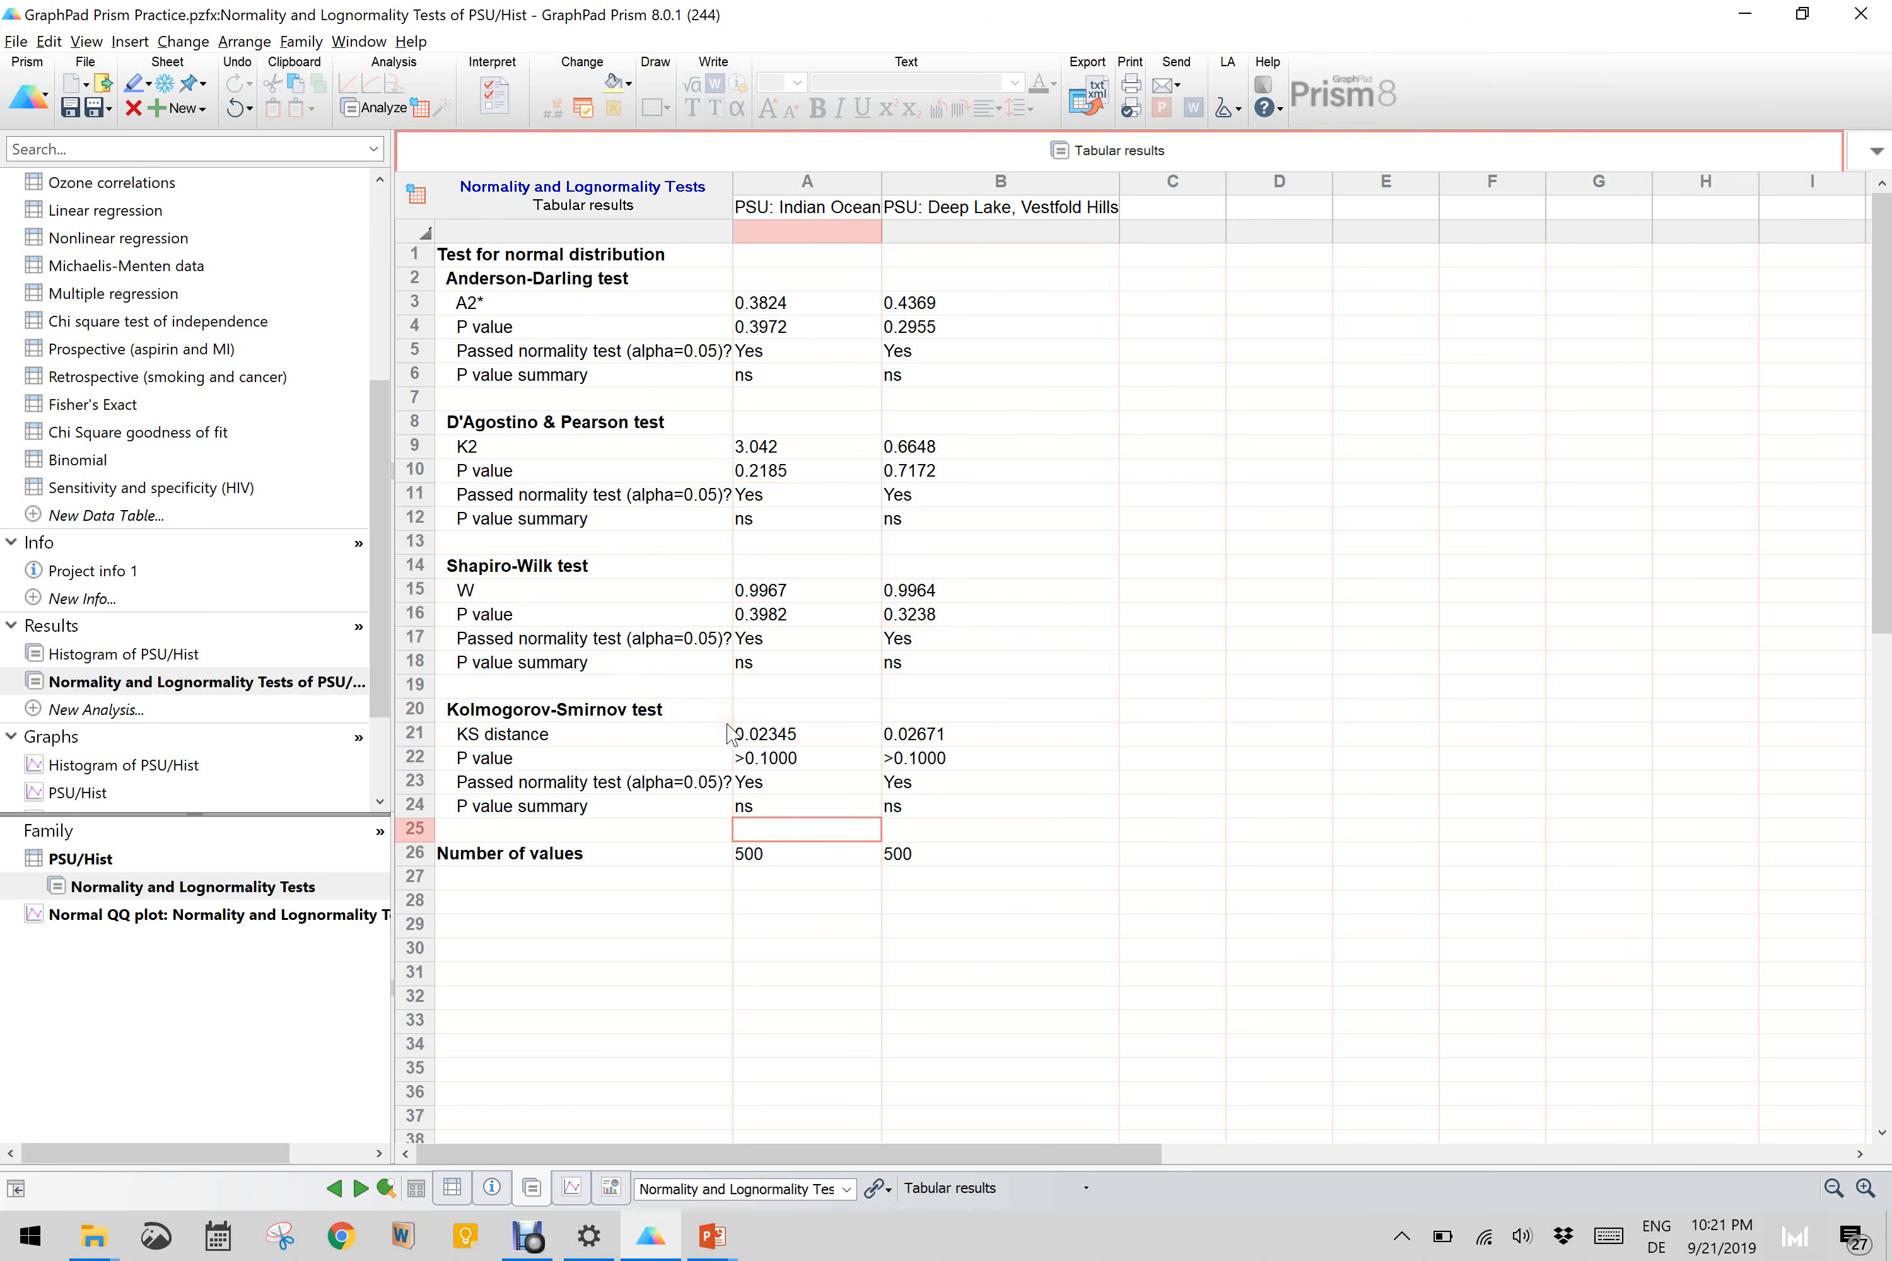
drag(379, 504, 380, 313)
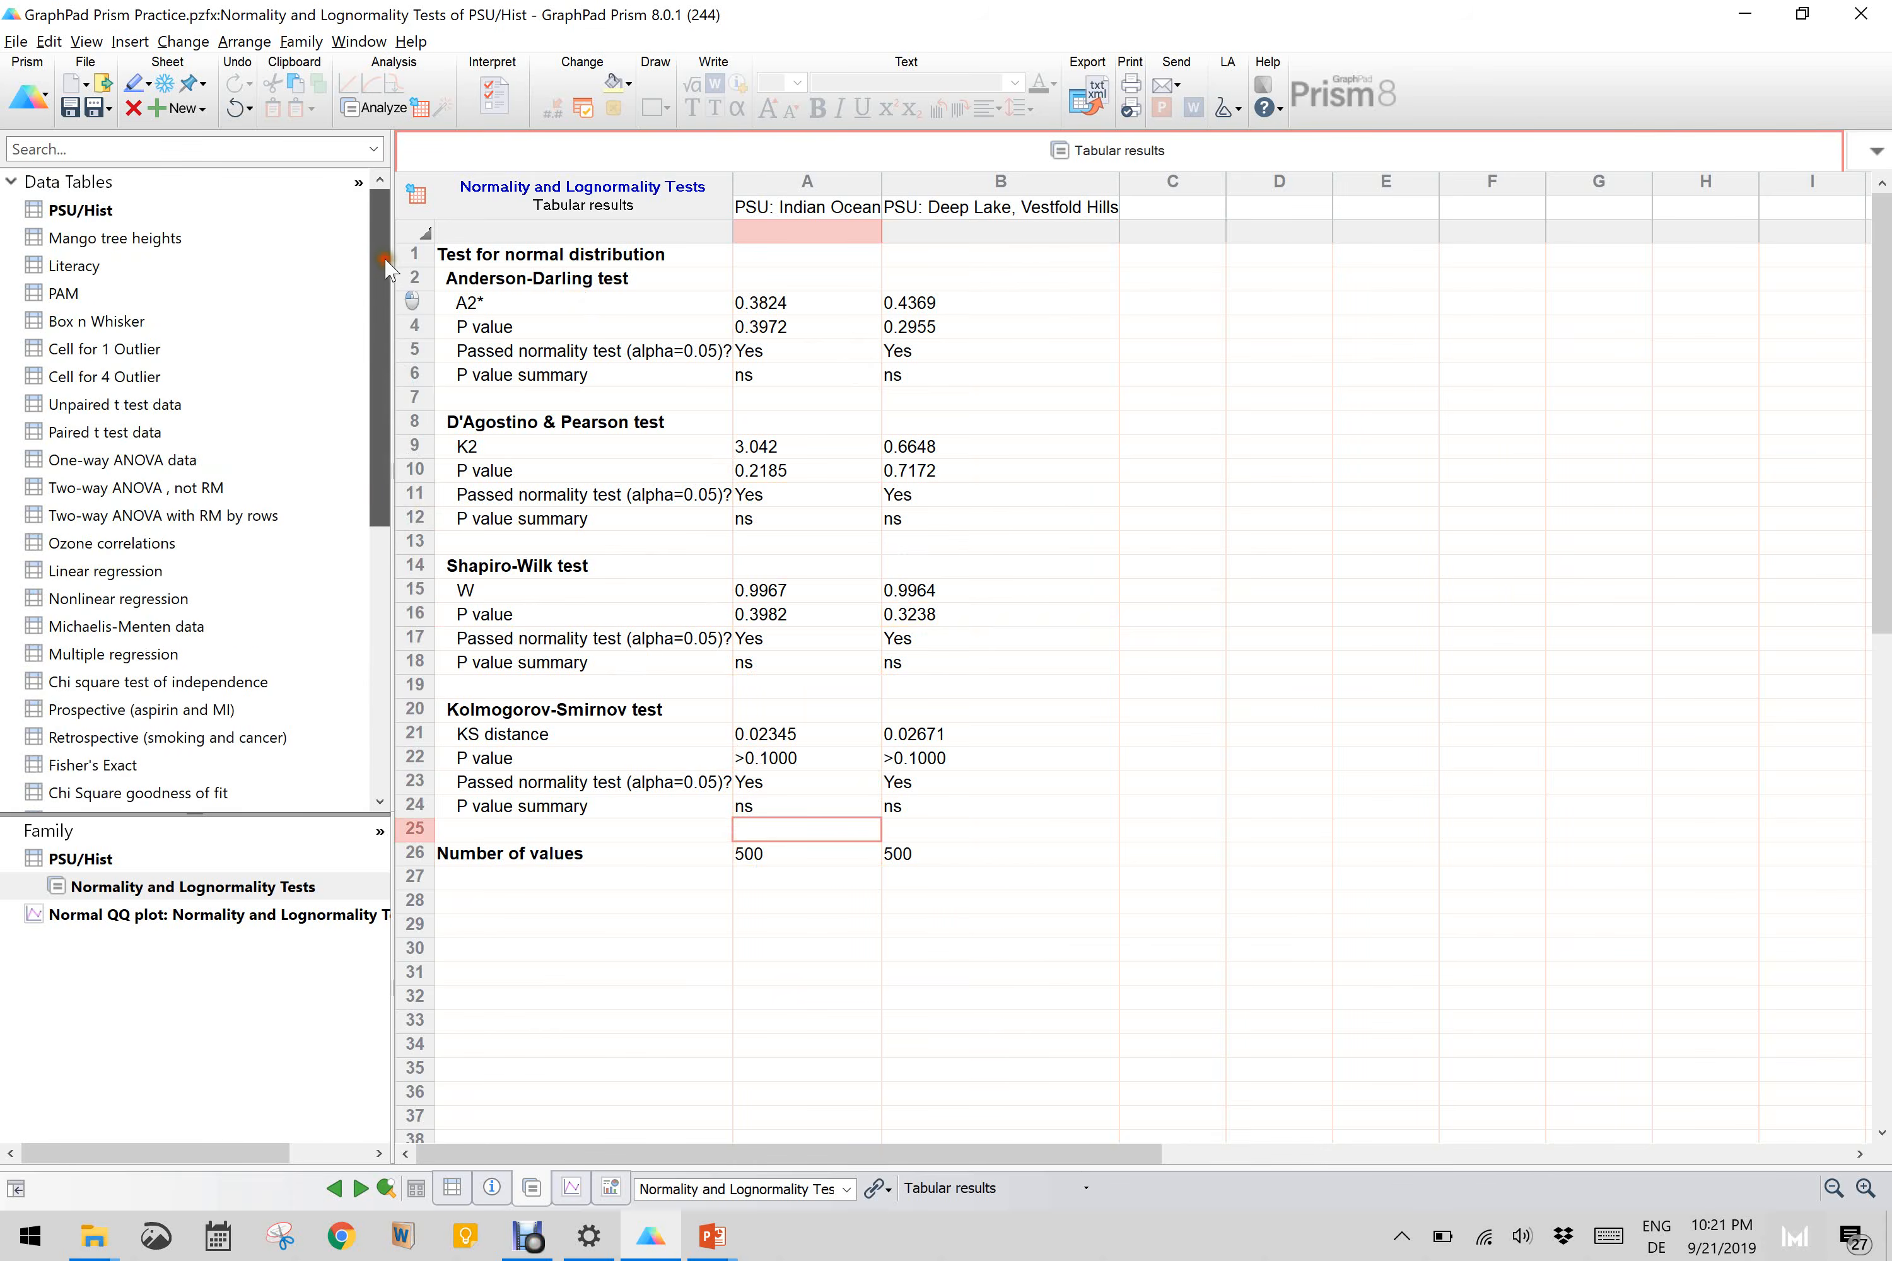
click(67, 213)
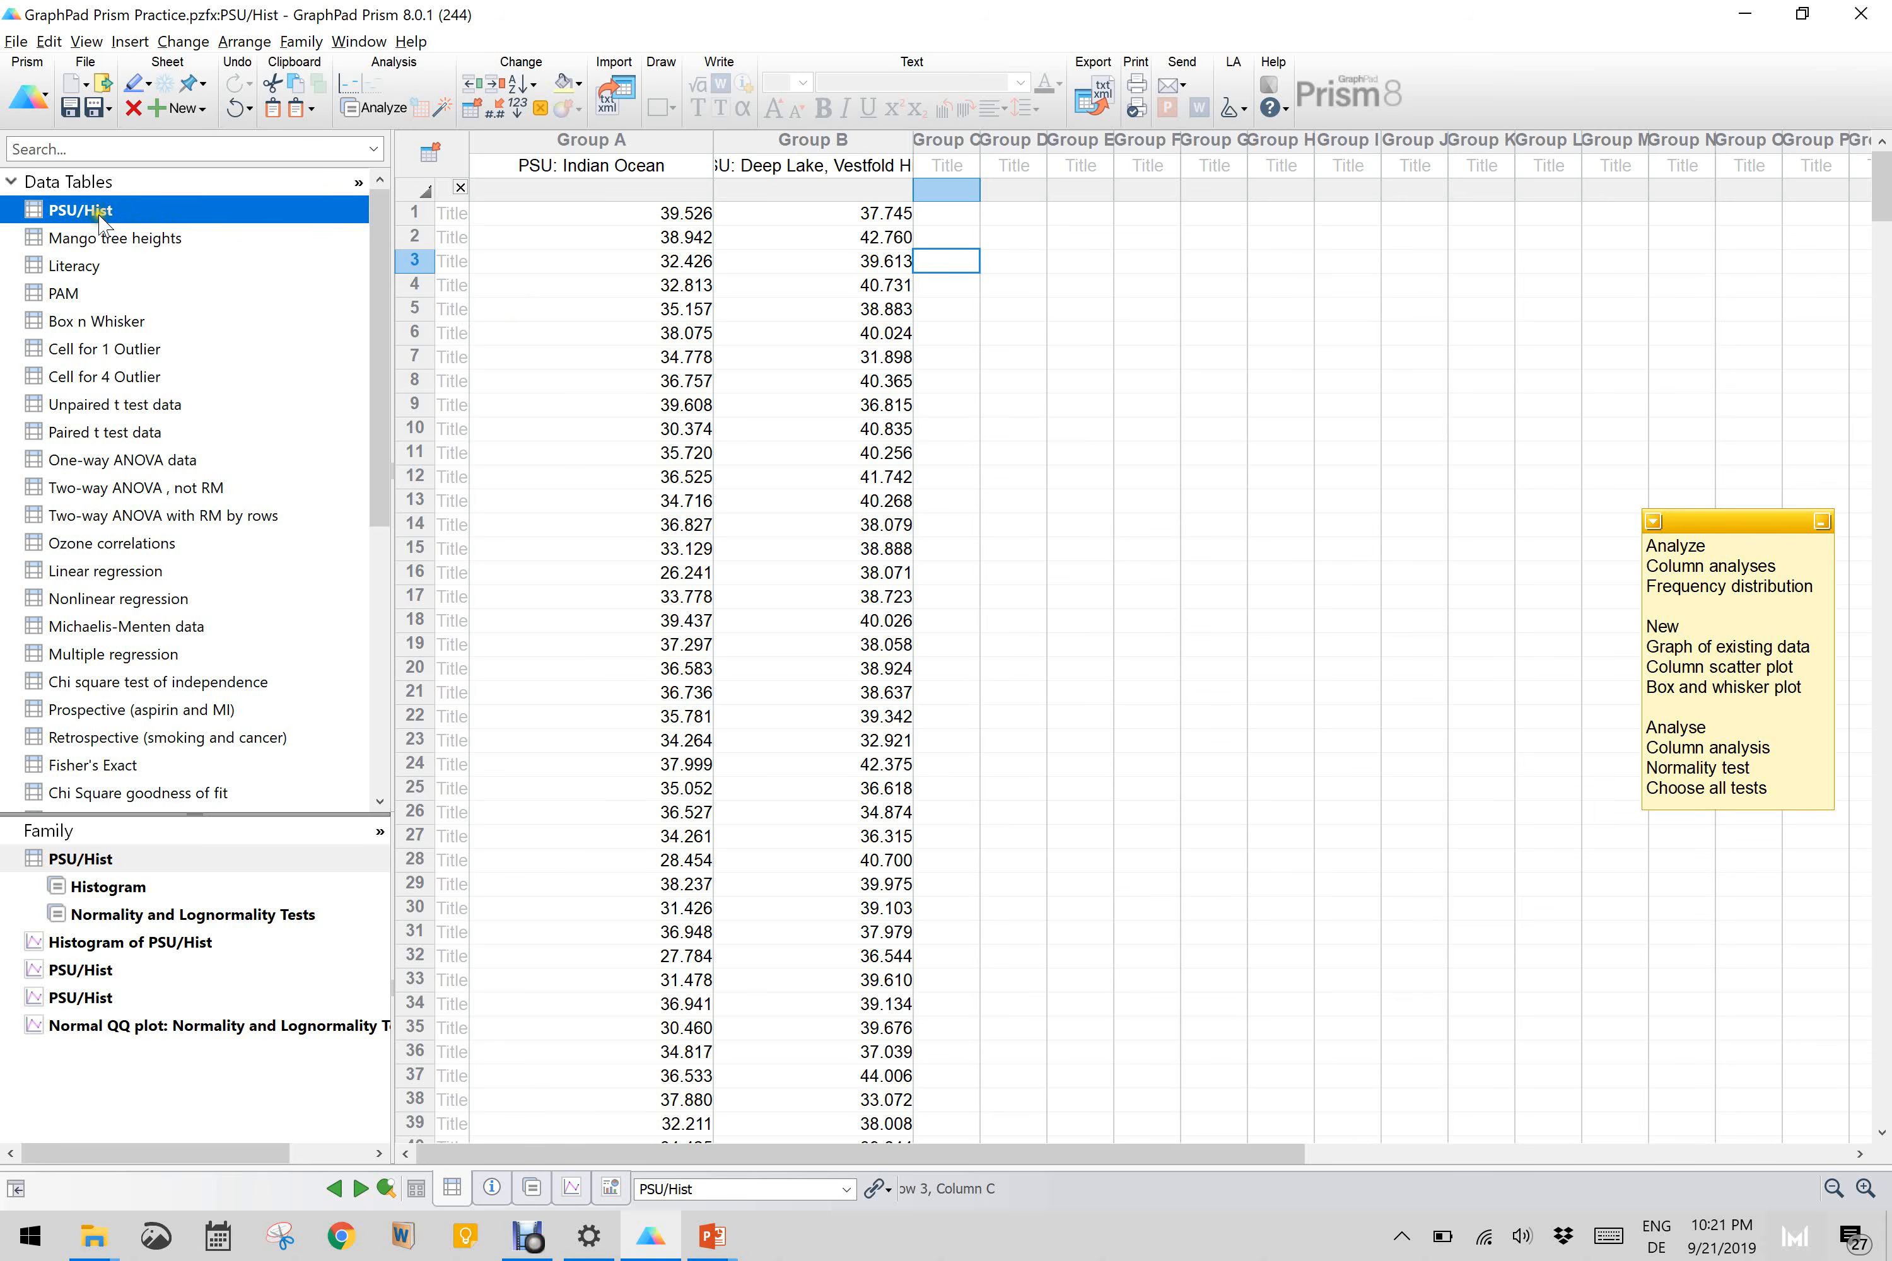
Step: Create a vertical column bar graph of the existing Mango tree heights data, plotting Mean with 95% CI for all data sets
click(109, 241)
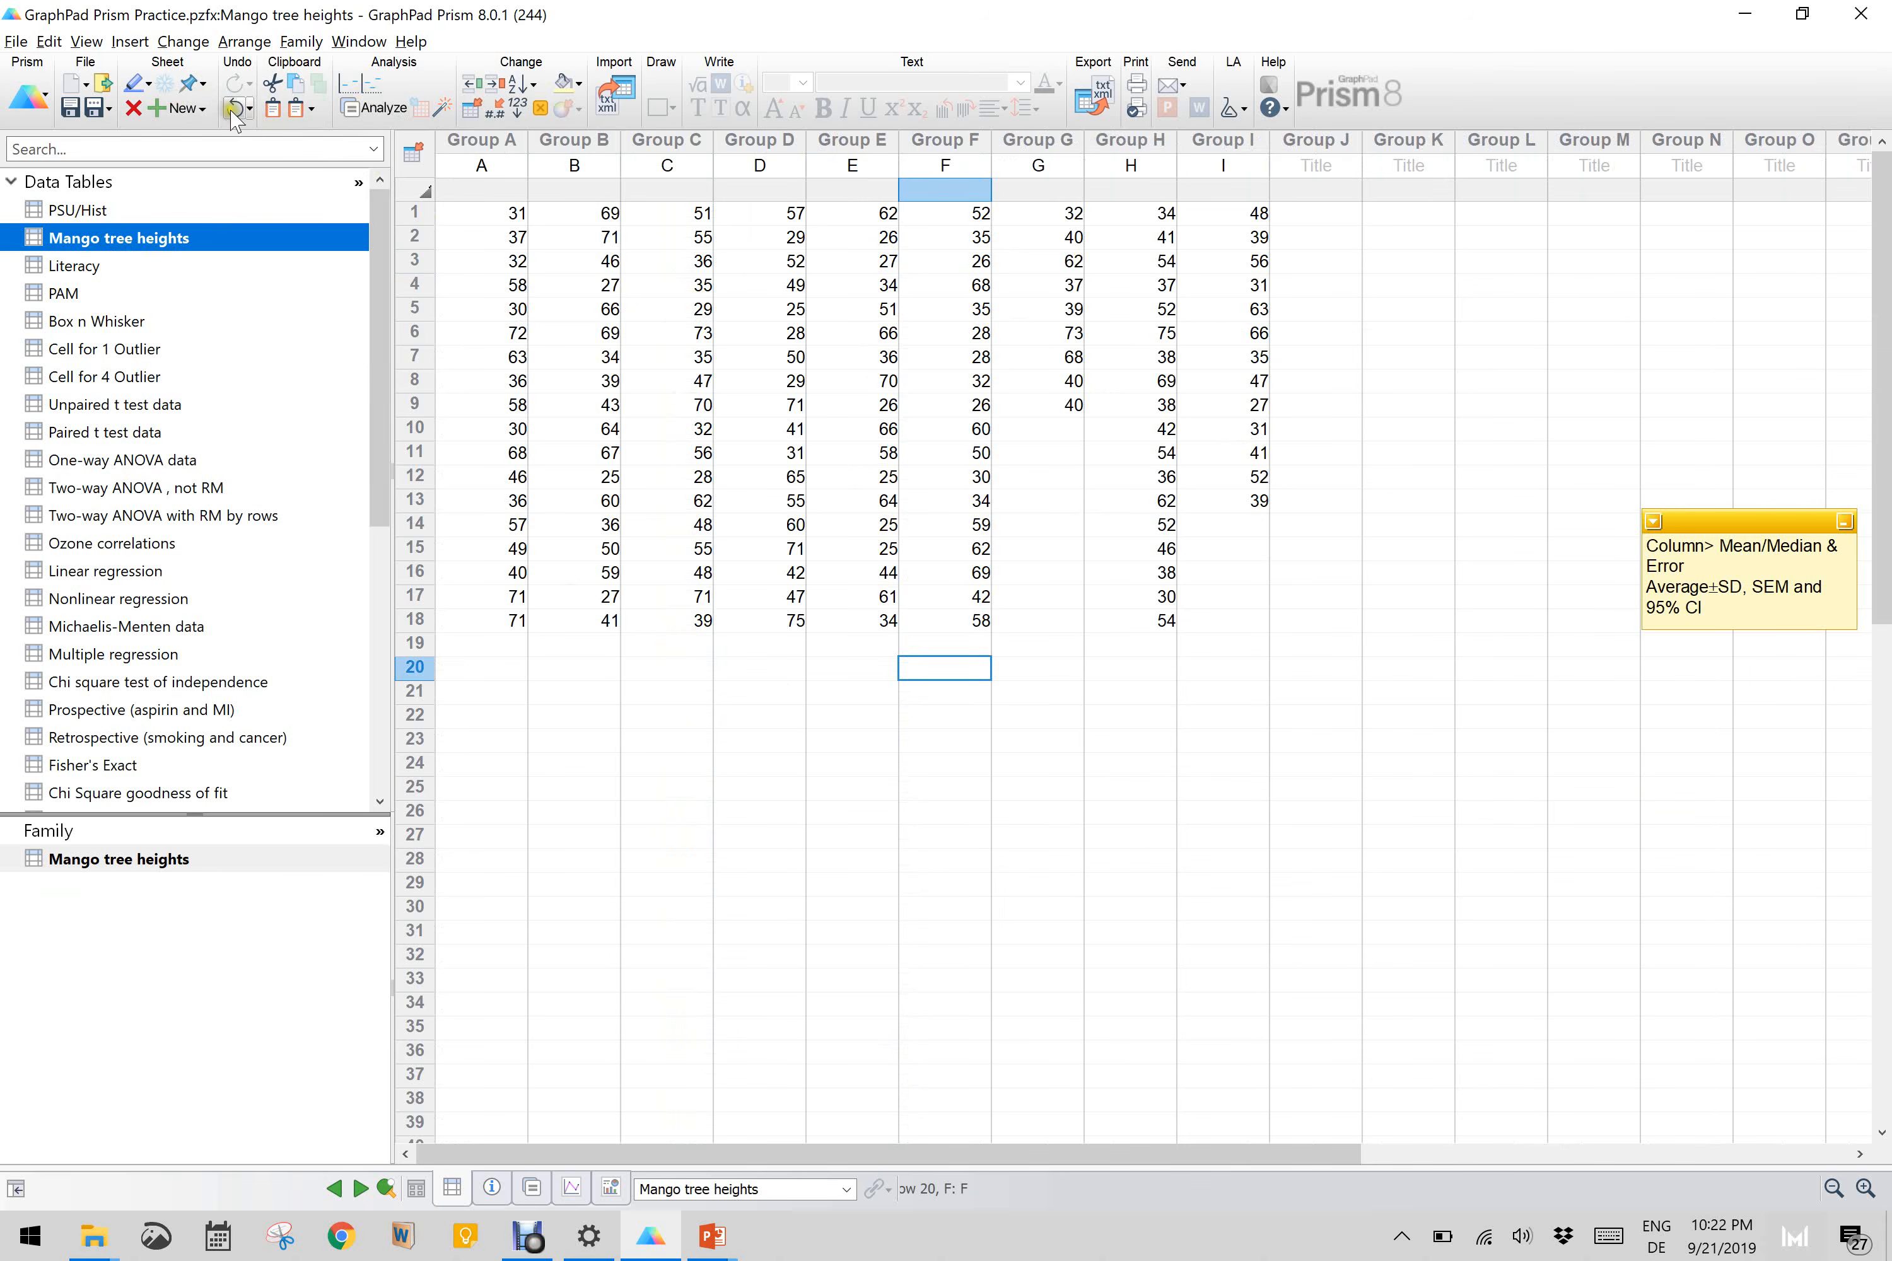
click(199, 109)
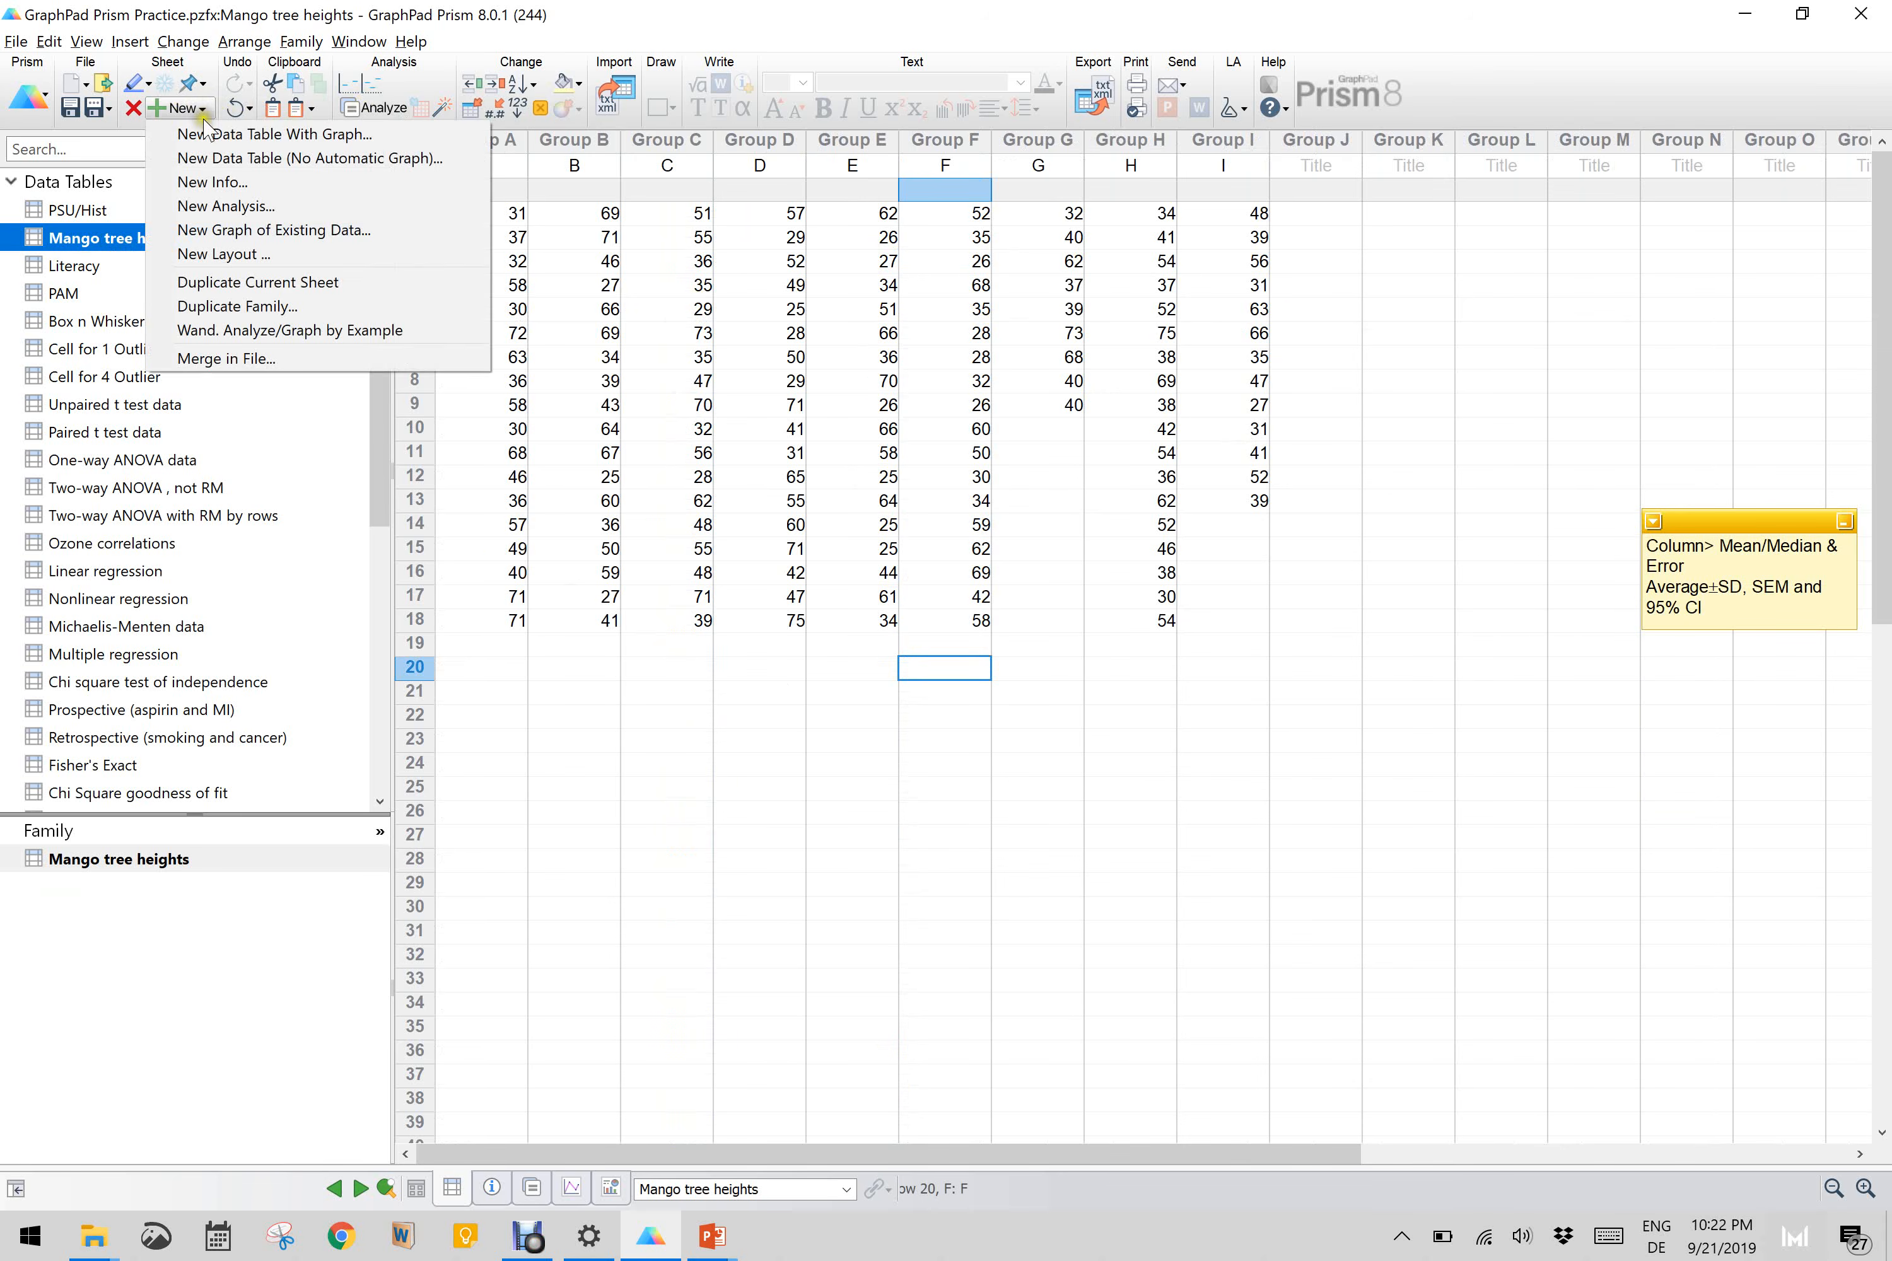
click(252, 230)
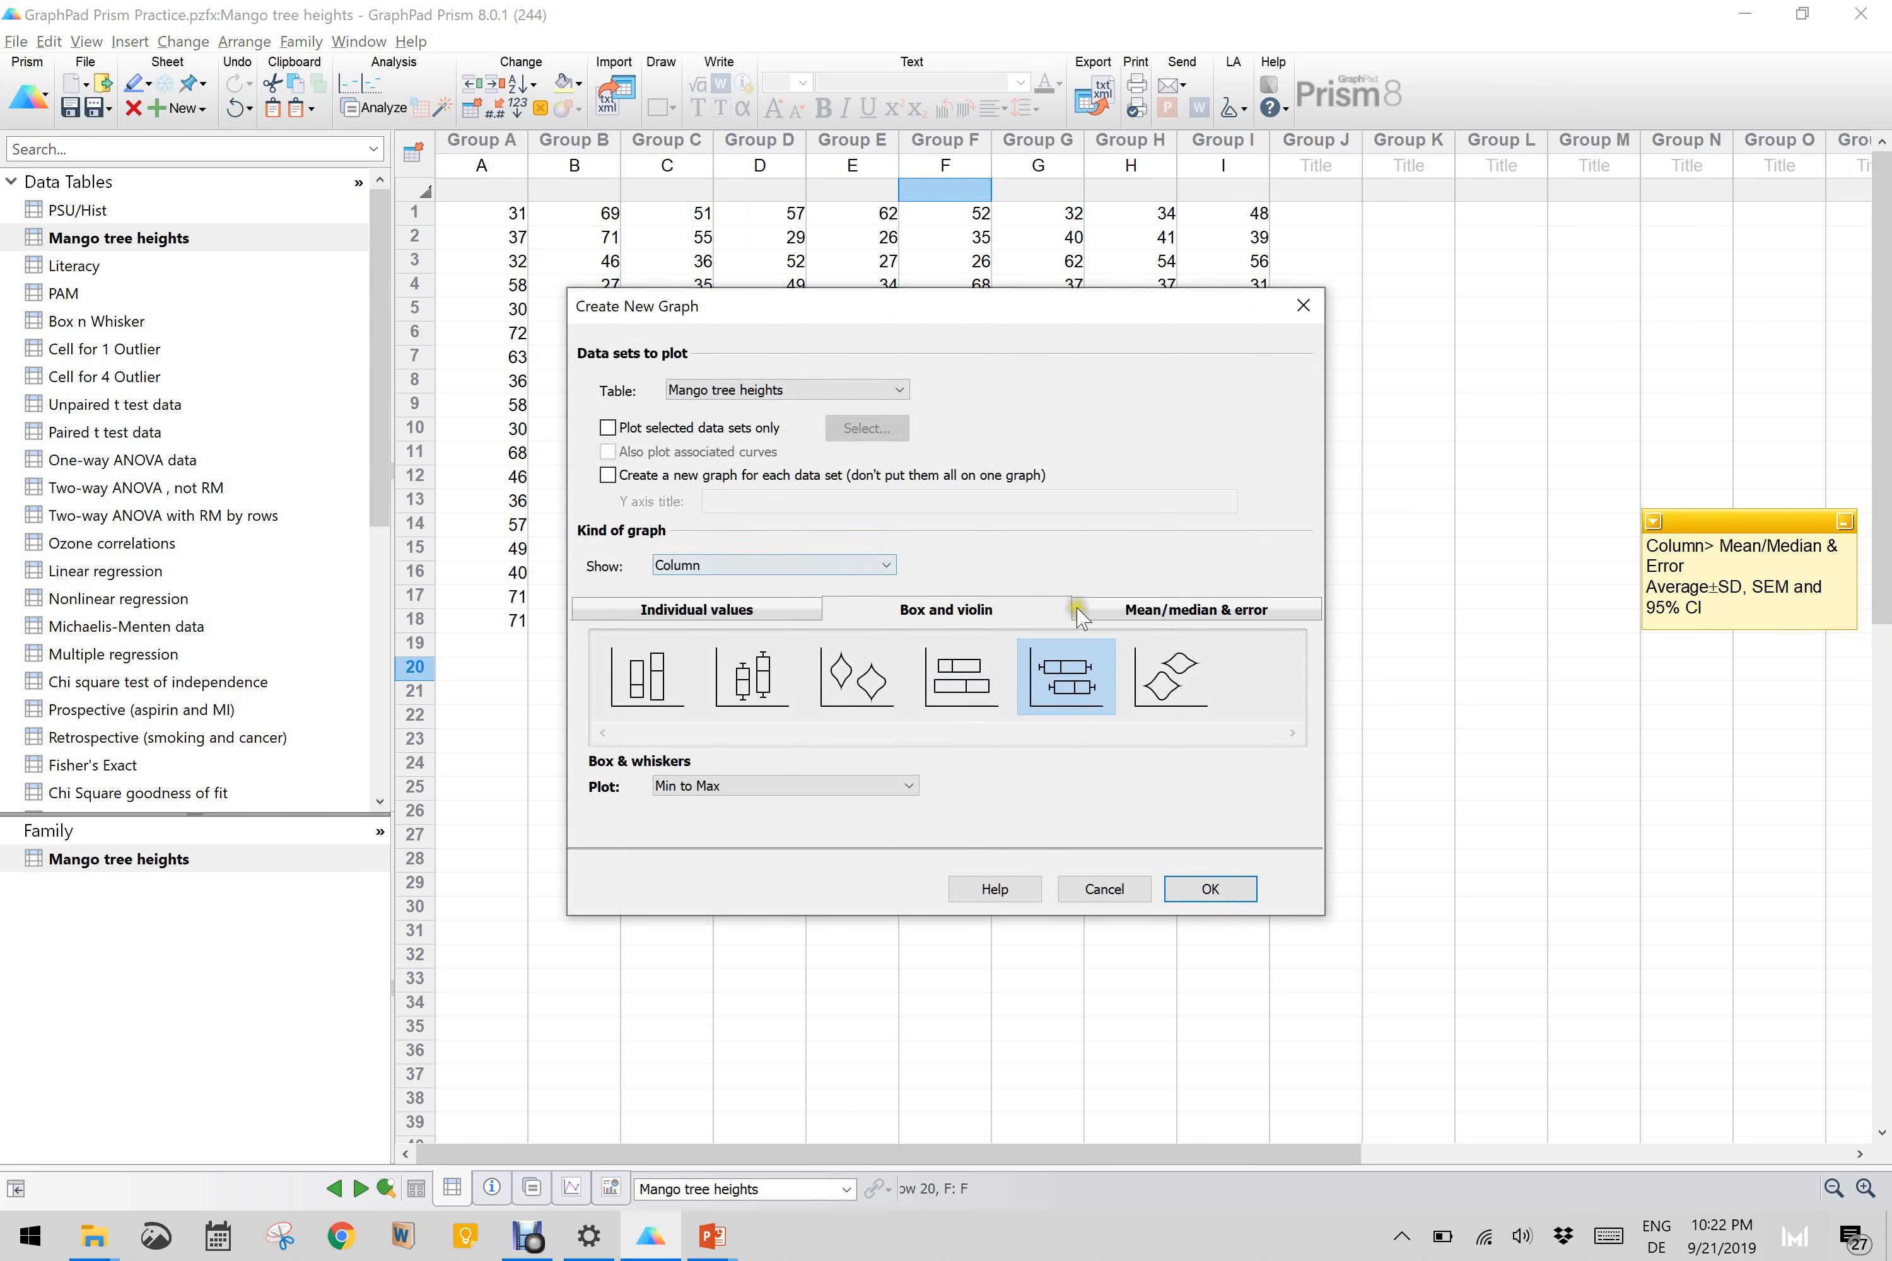
click(724, 609)
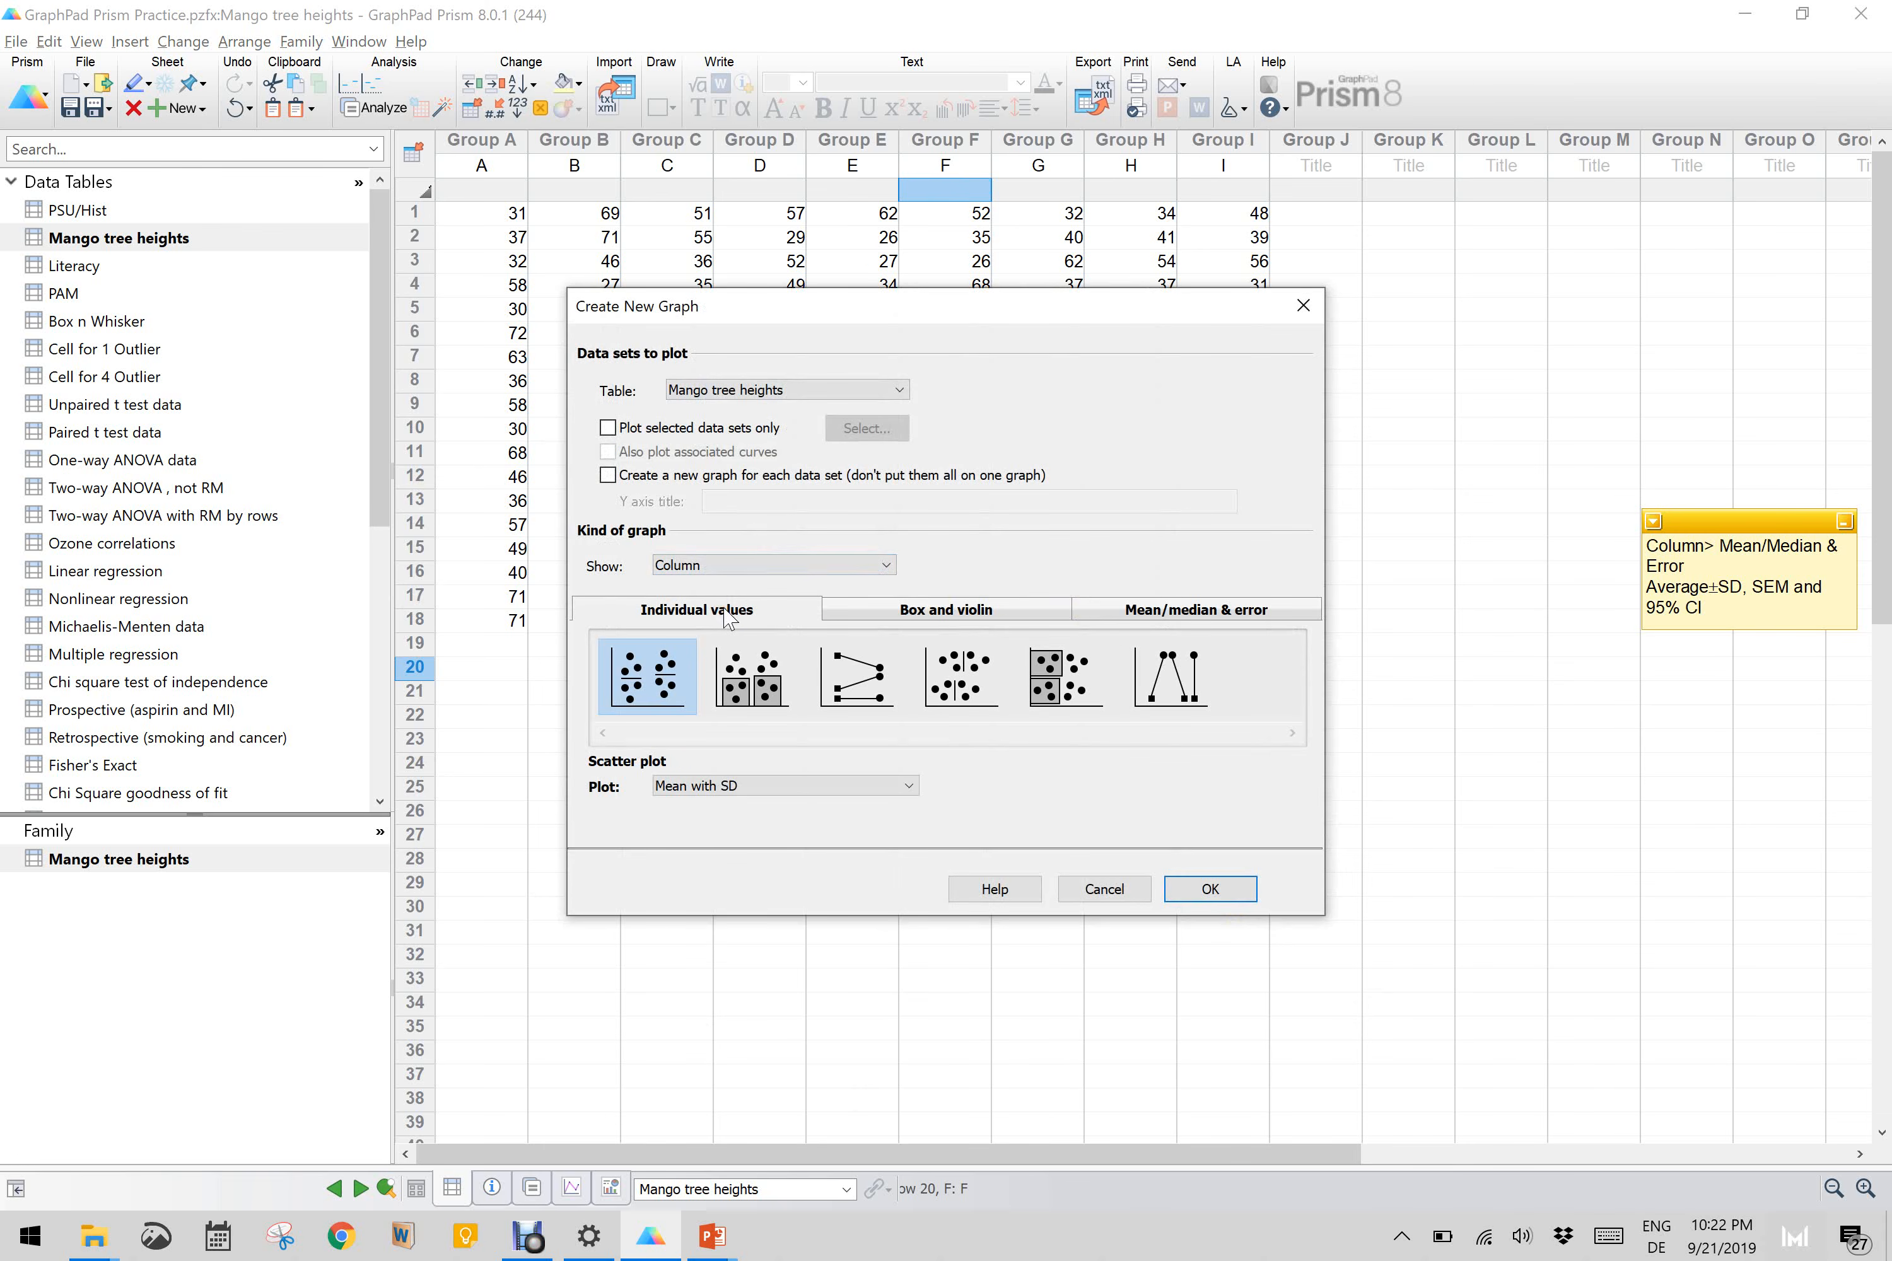
click(926, 609)
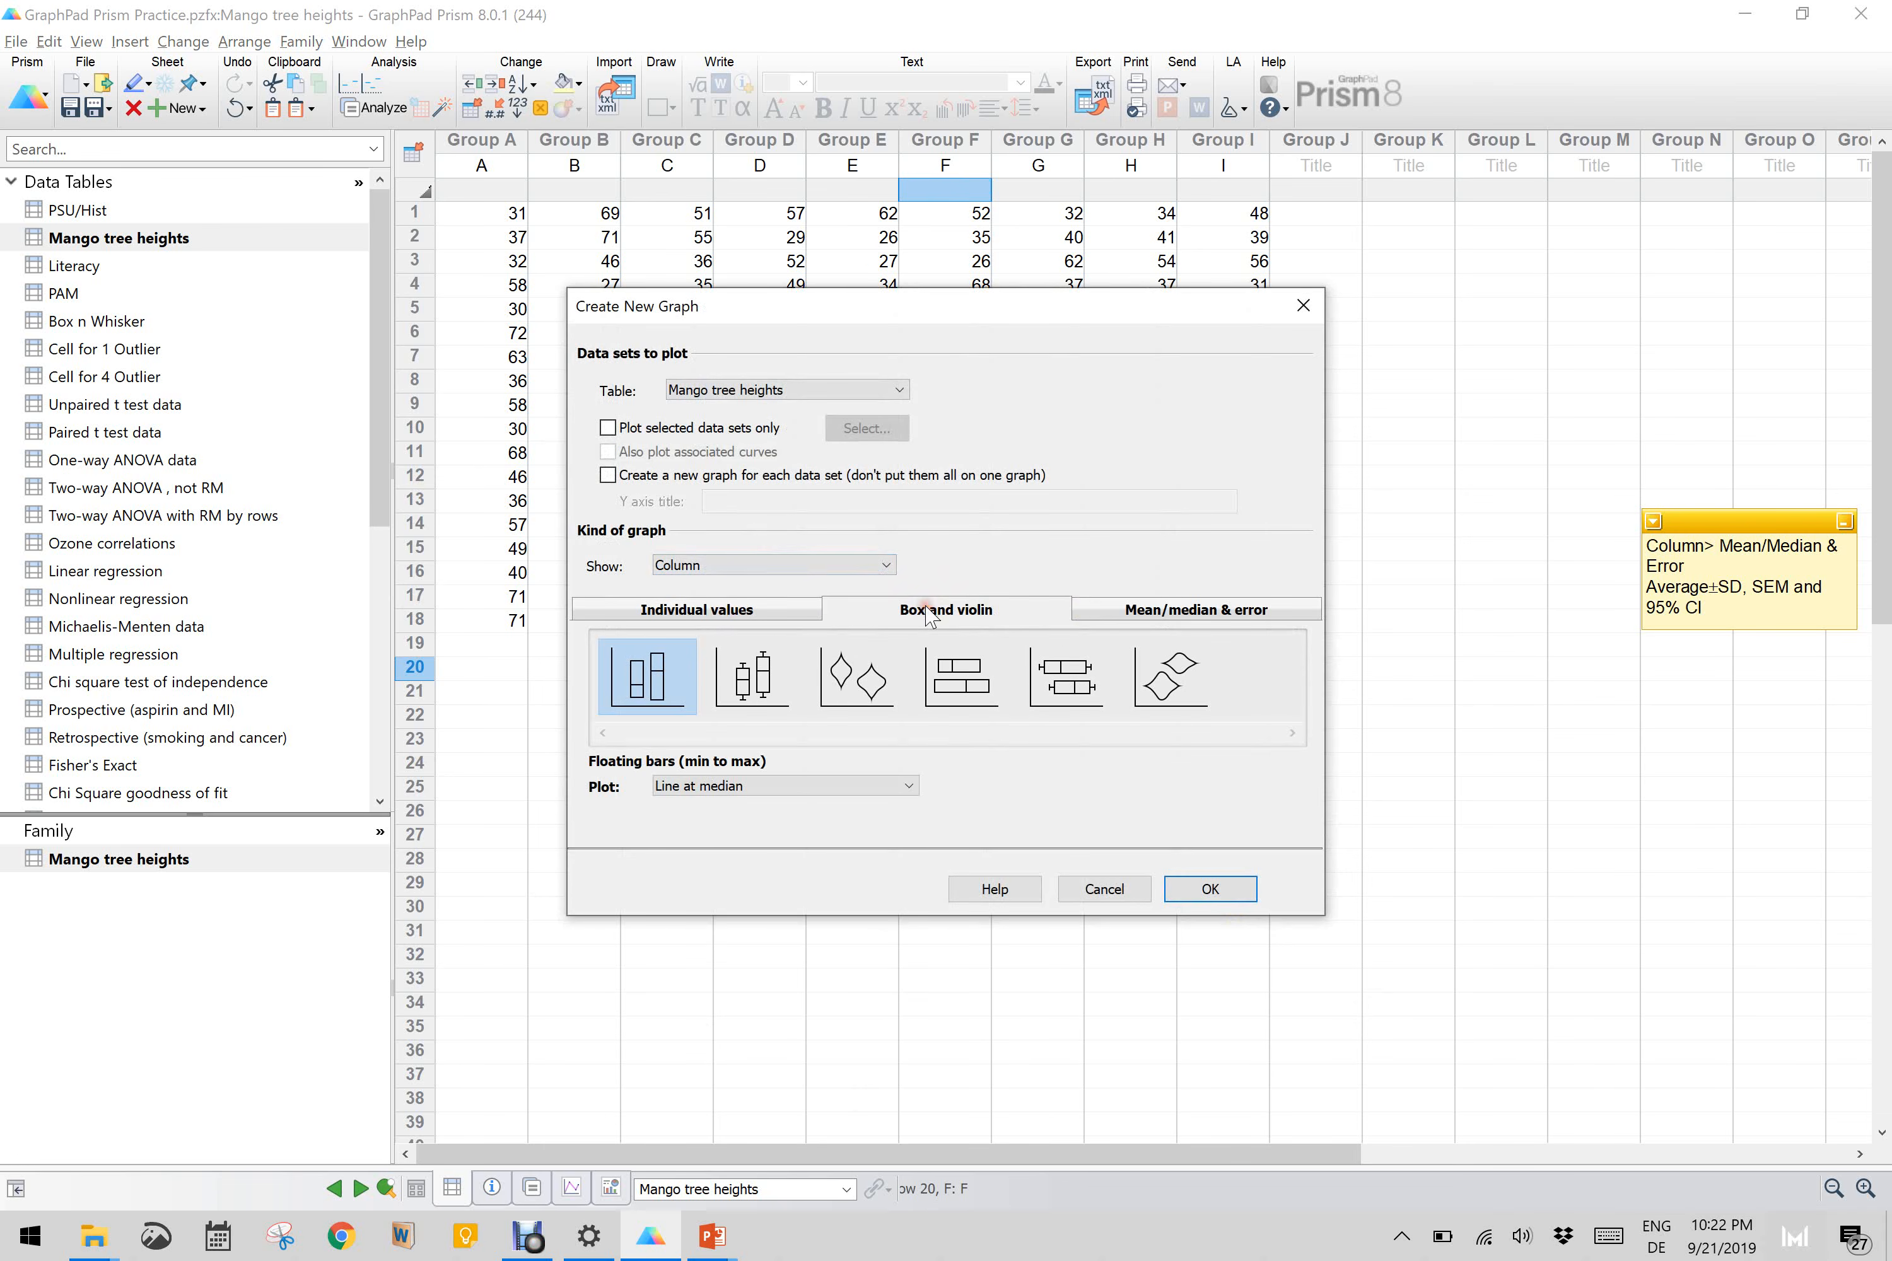
click(1192, 619)
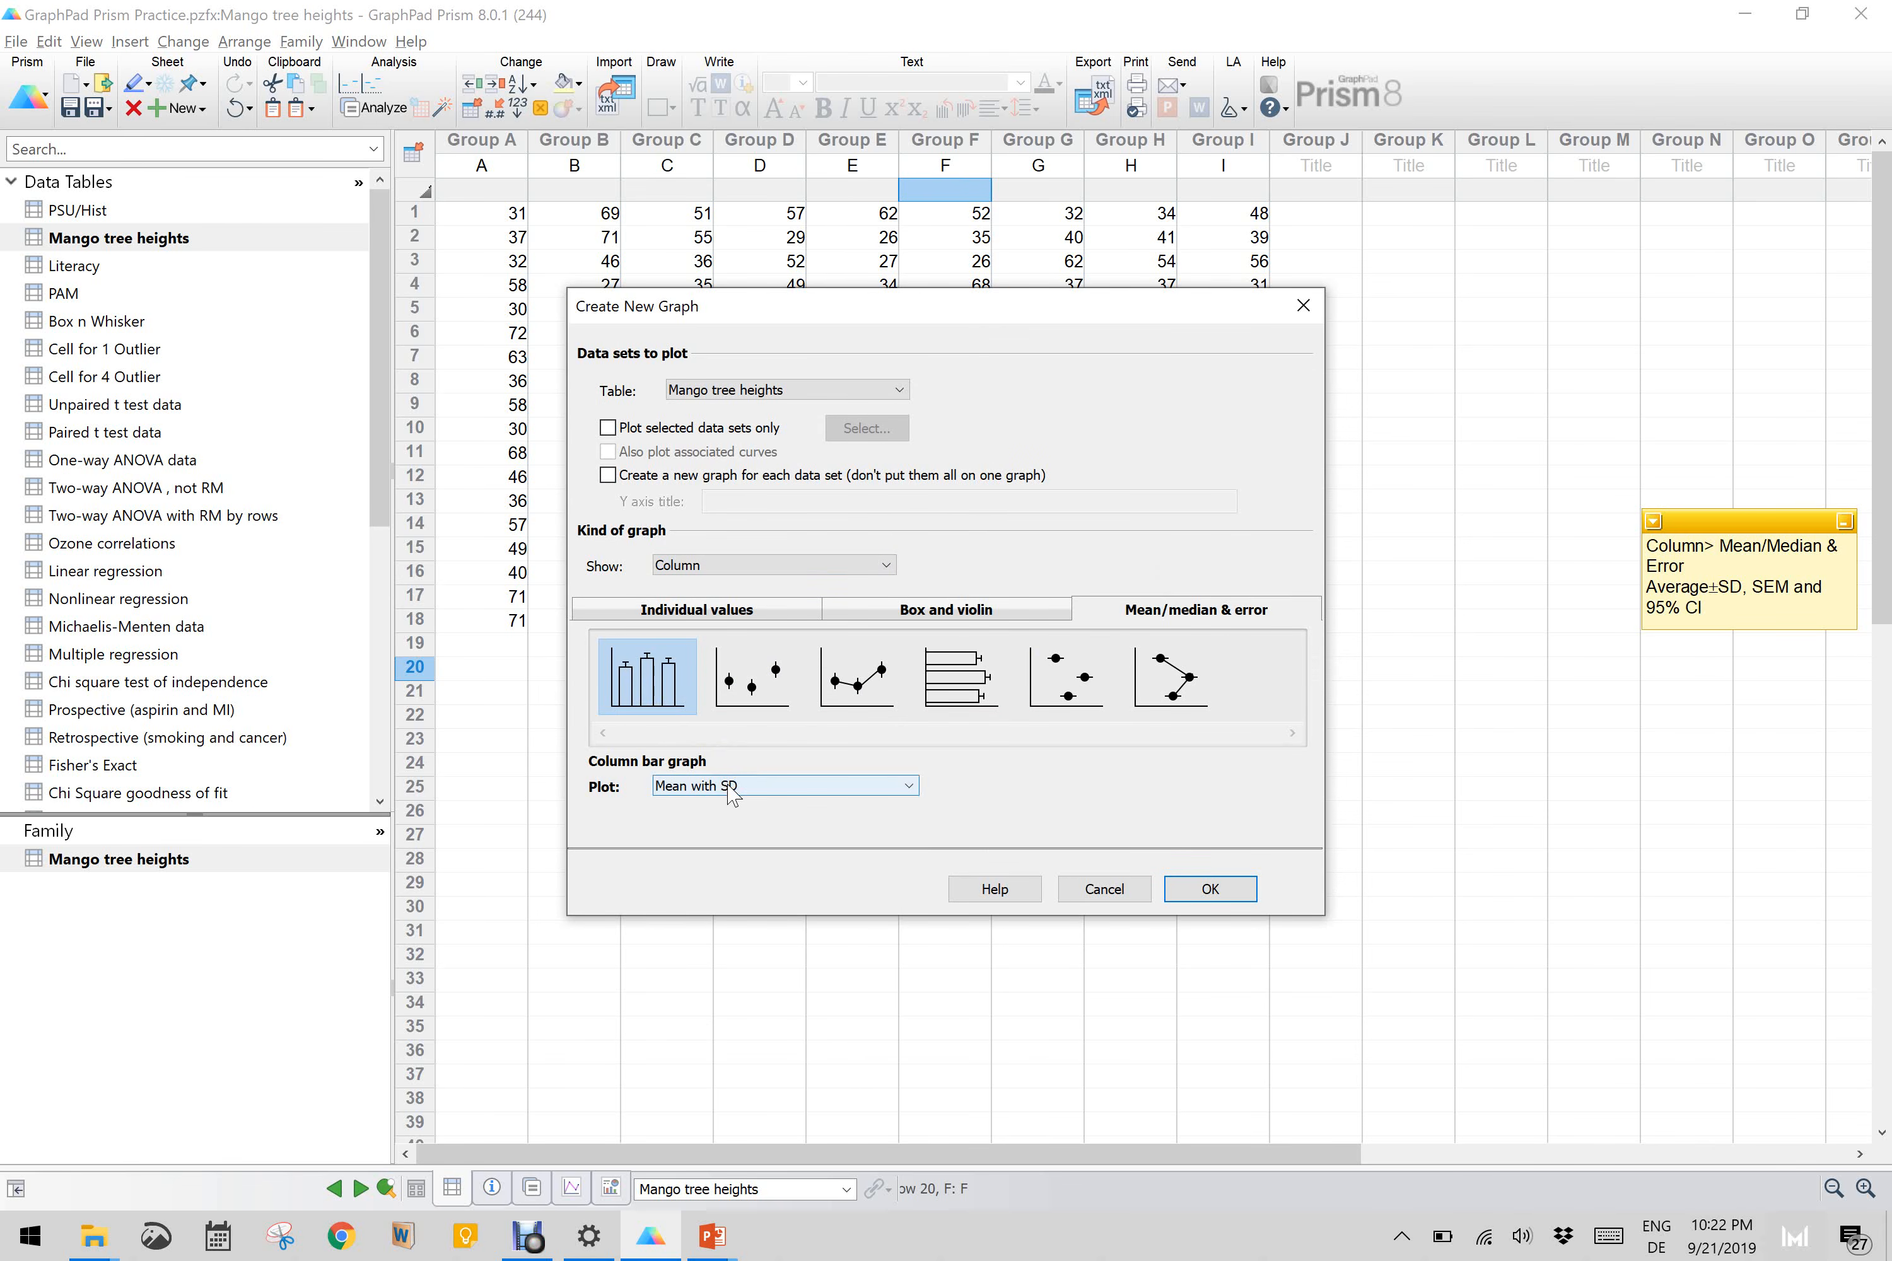
click(784, 785)
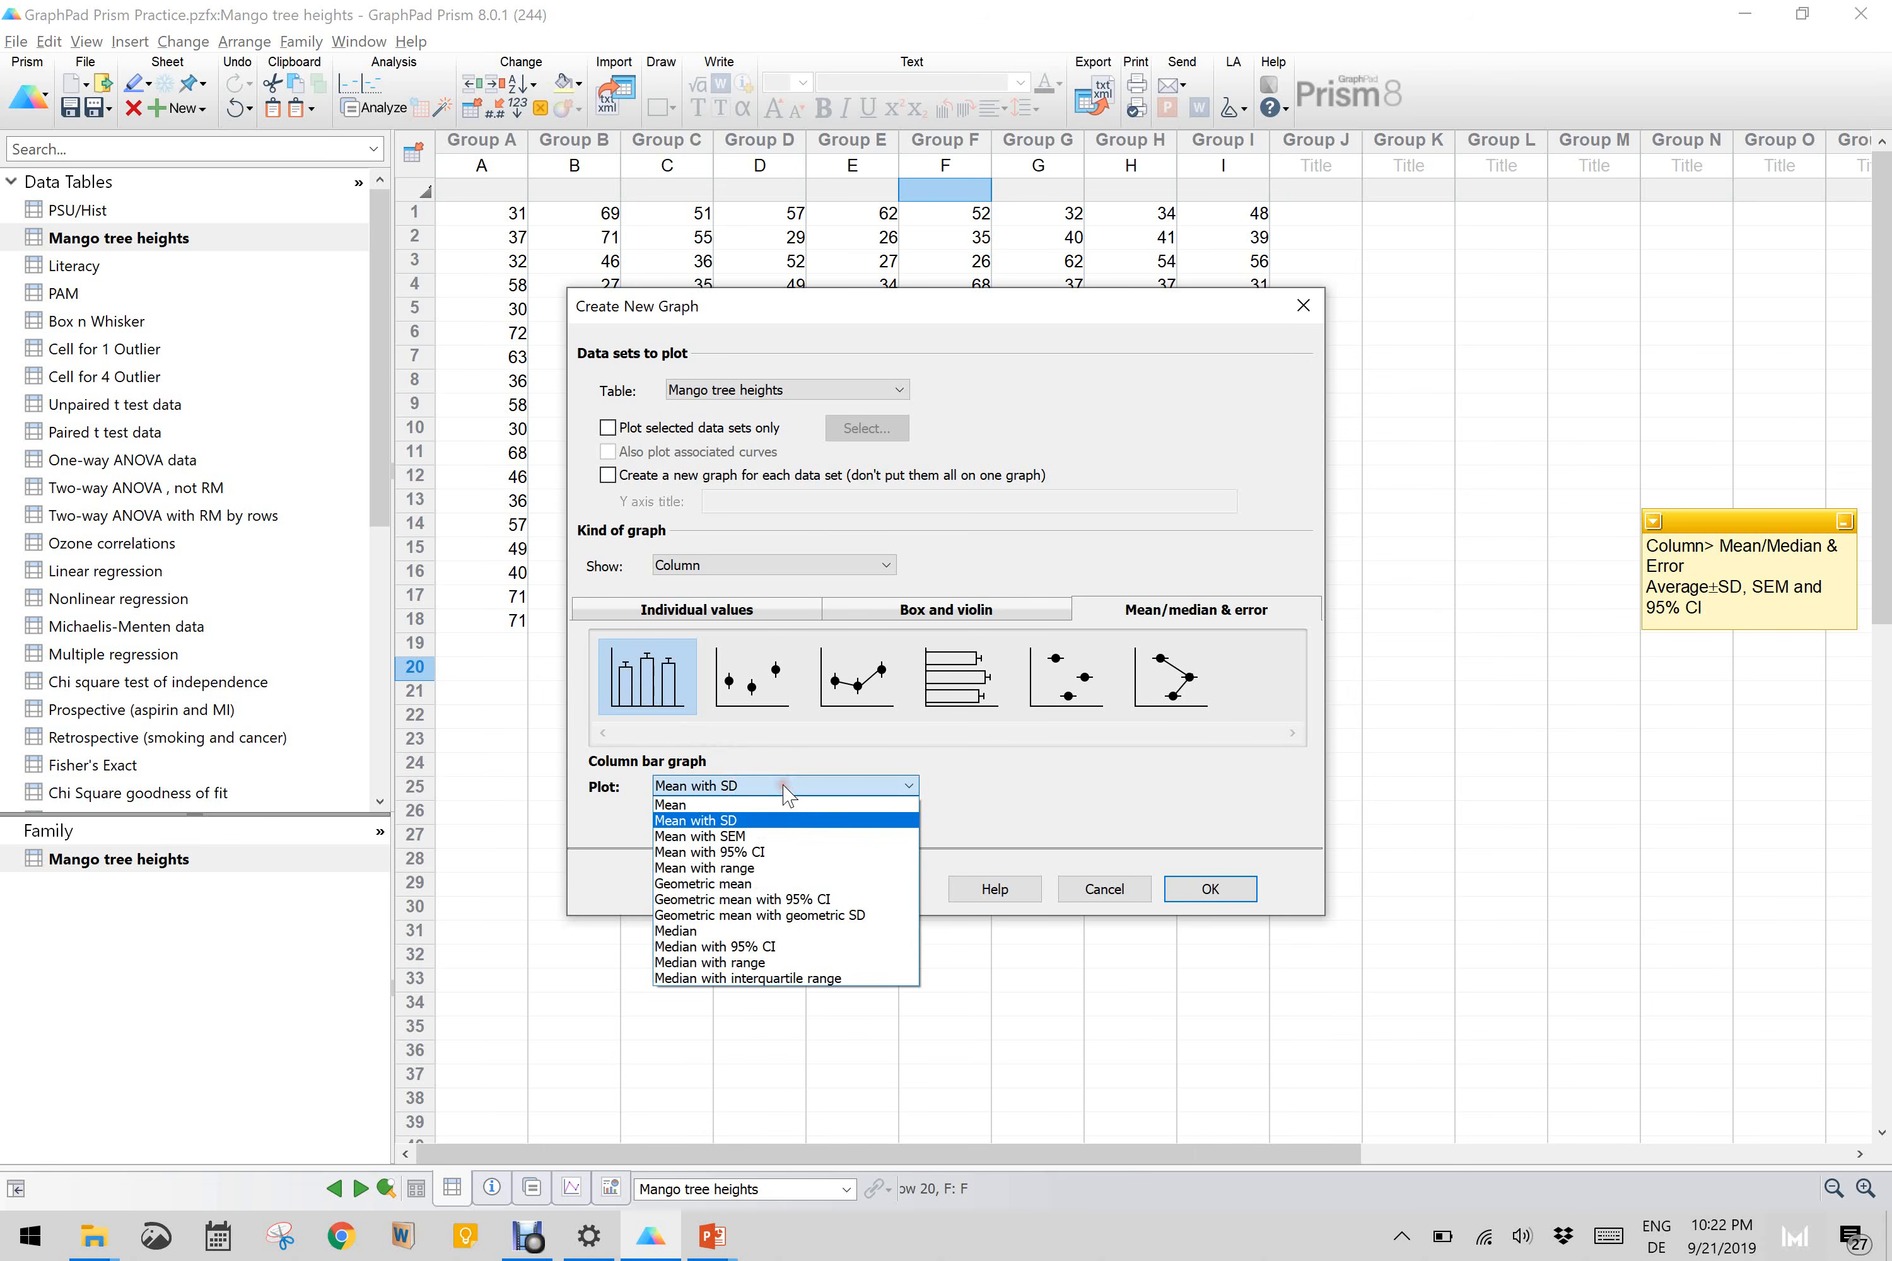
click(779, 854)
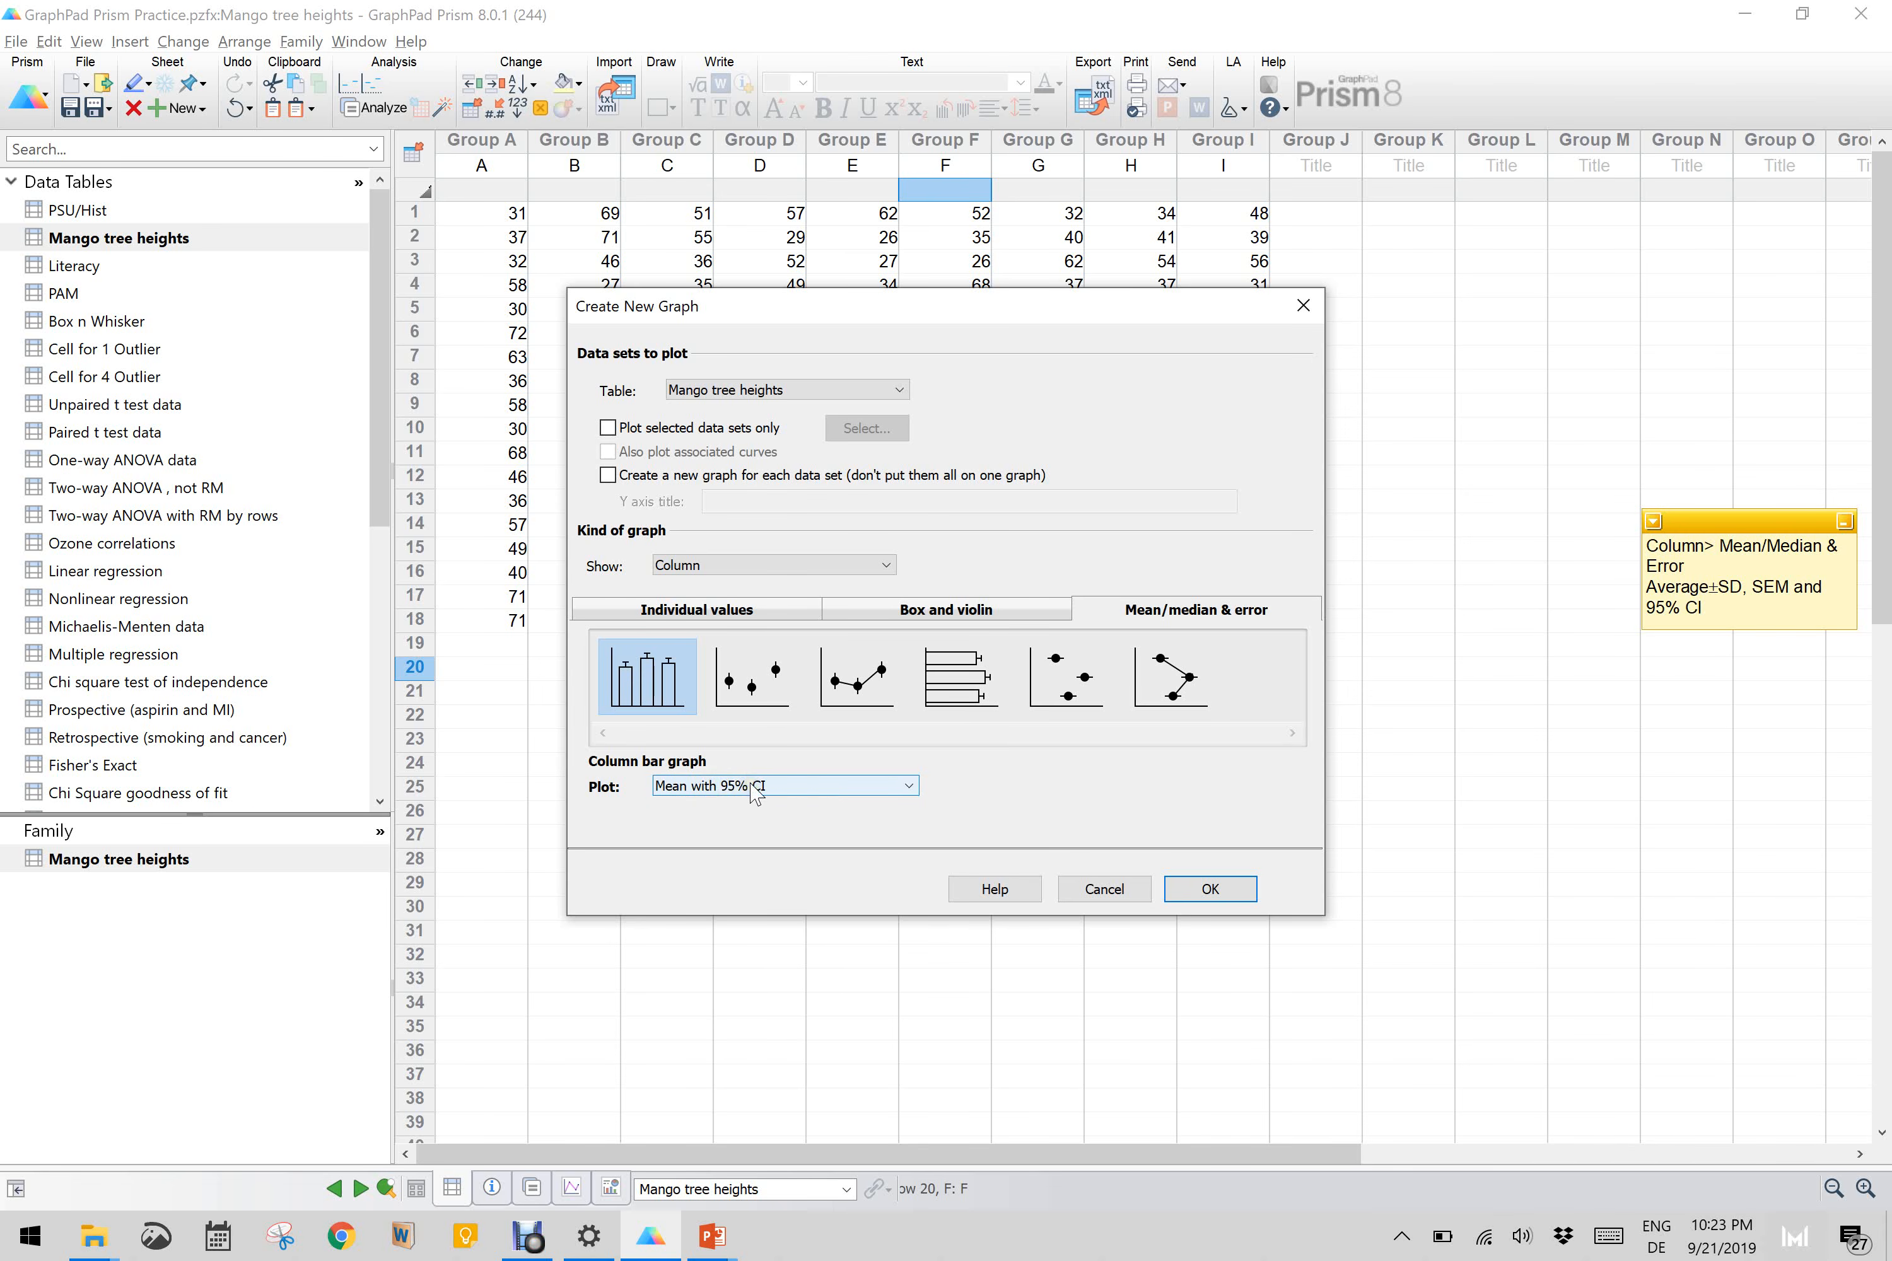
click(1239, 892)
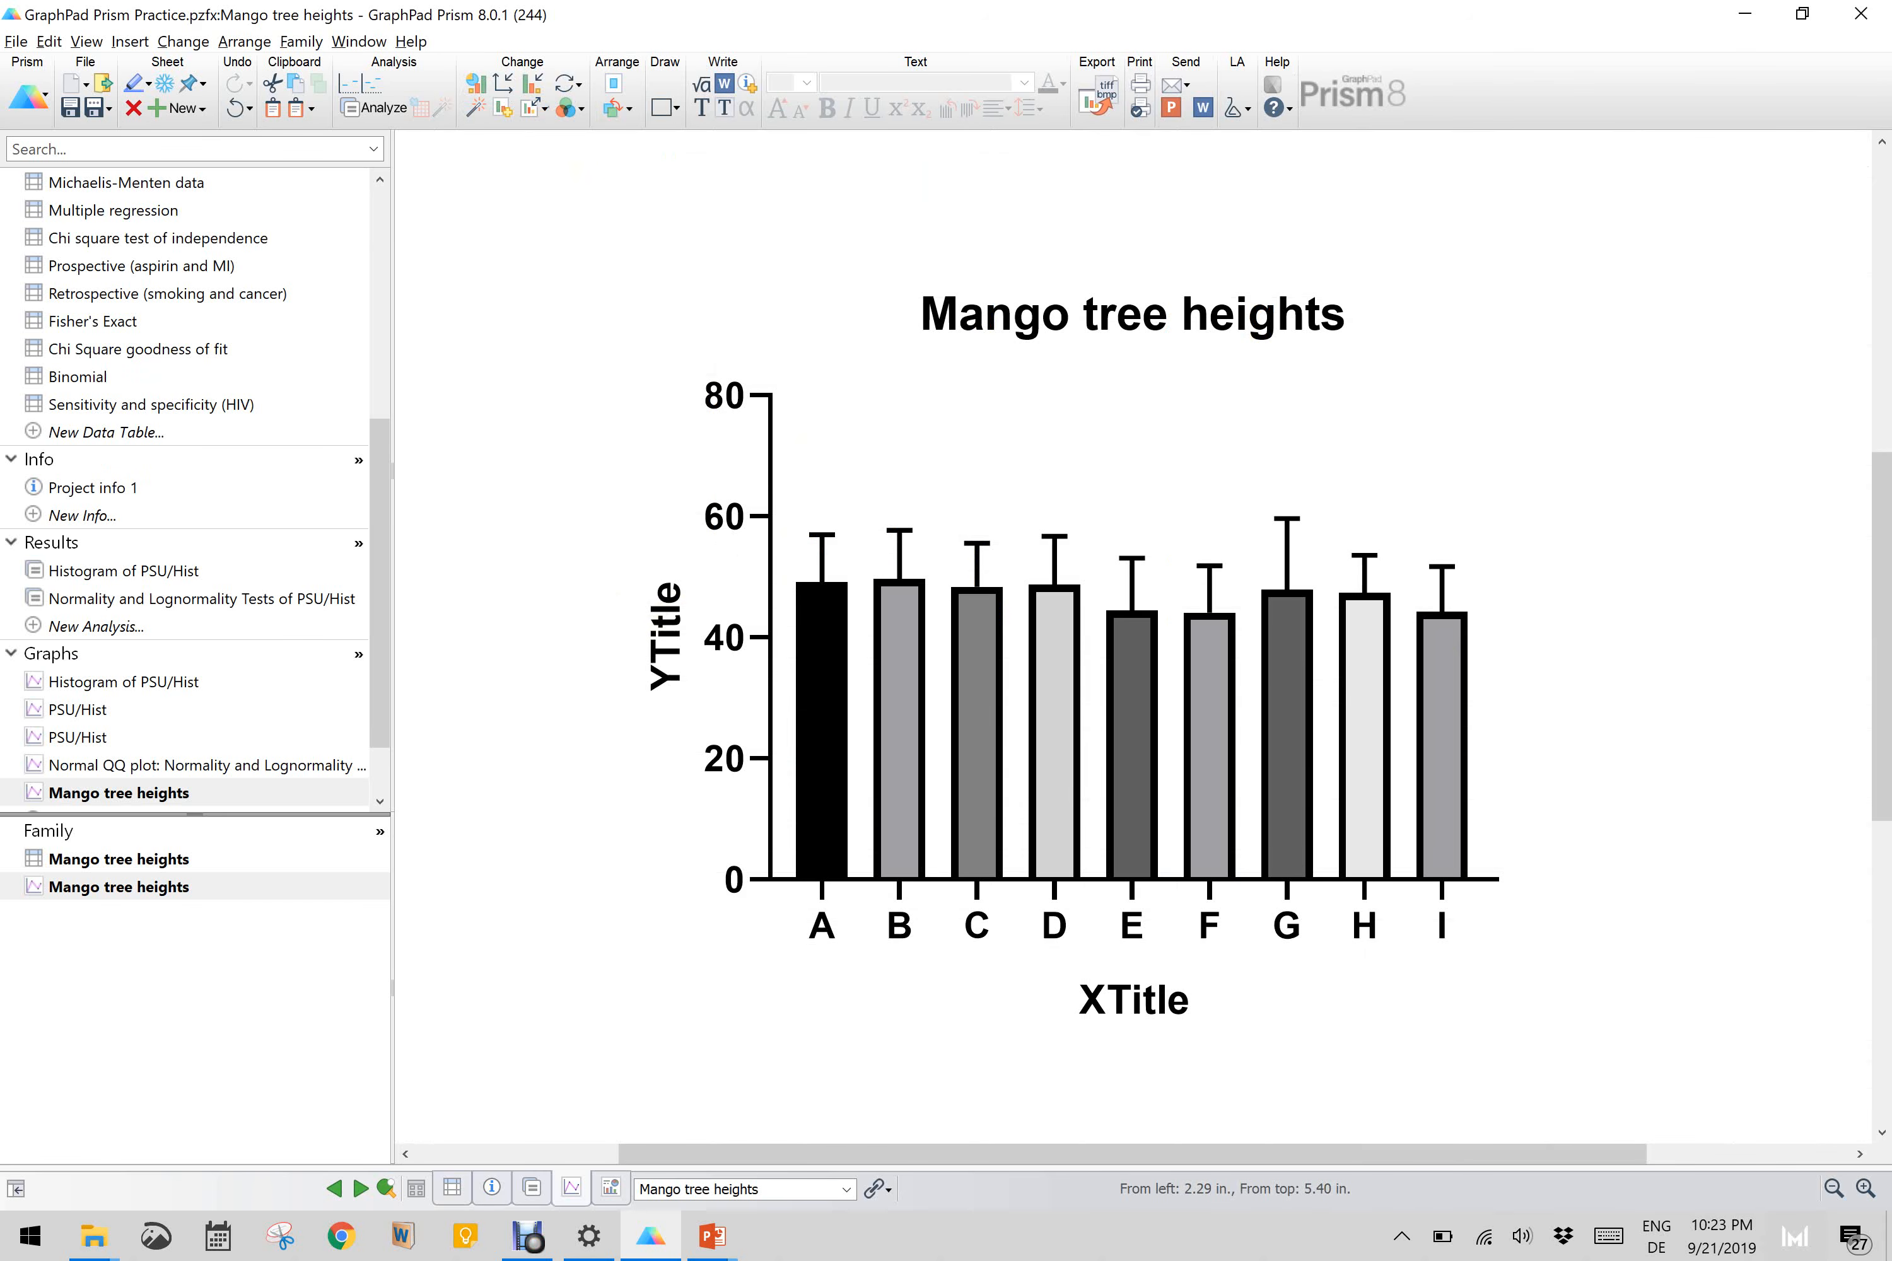
Step: Title the Mango tree heights graph's Y axis "Heights (m)" and its X axis "Locations"
click(660, 619)
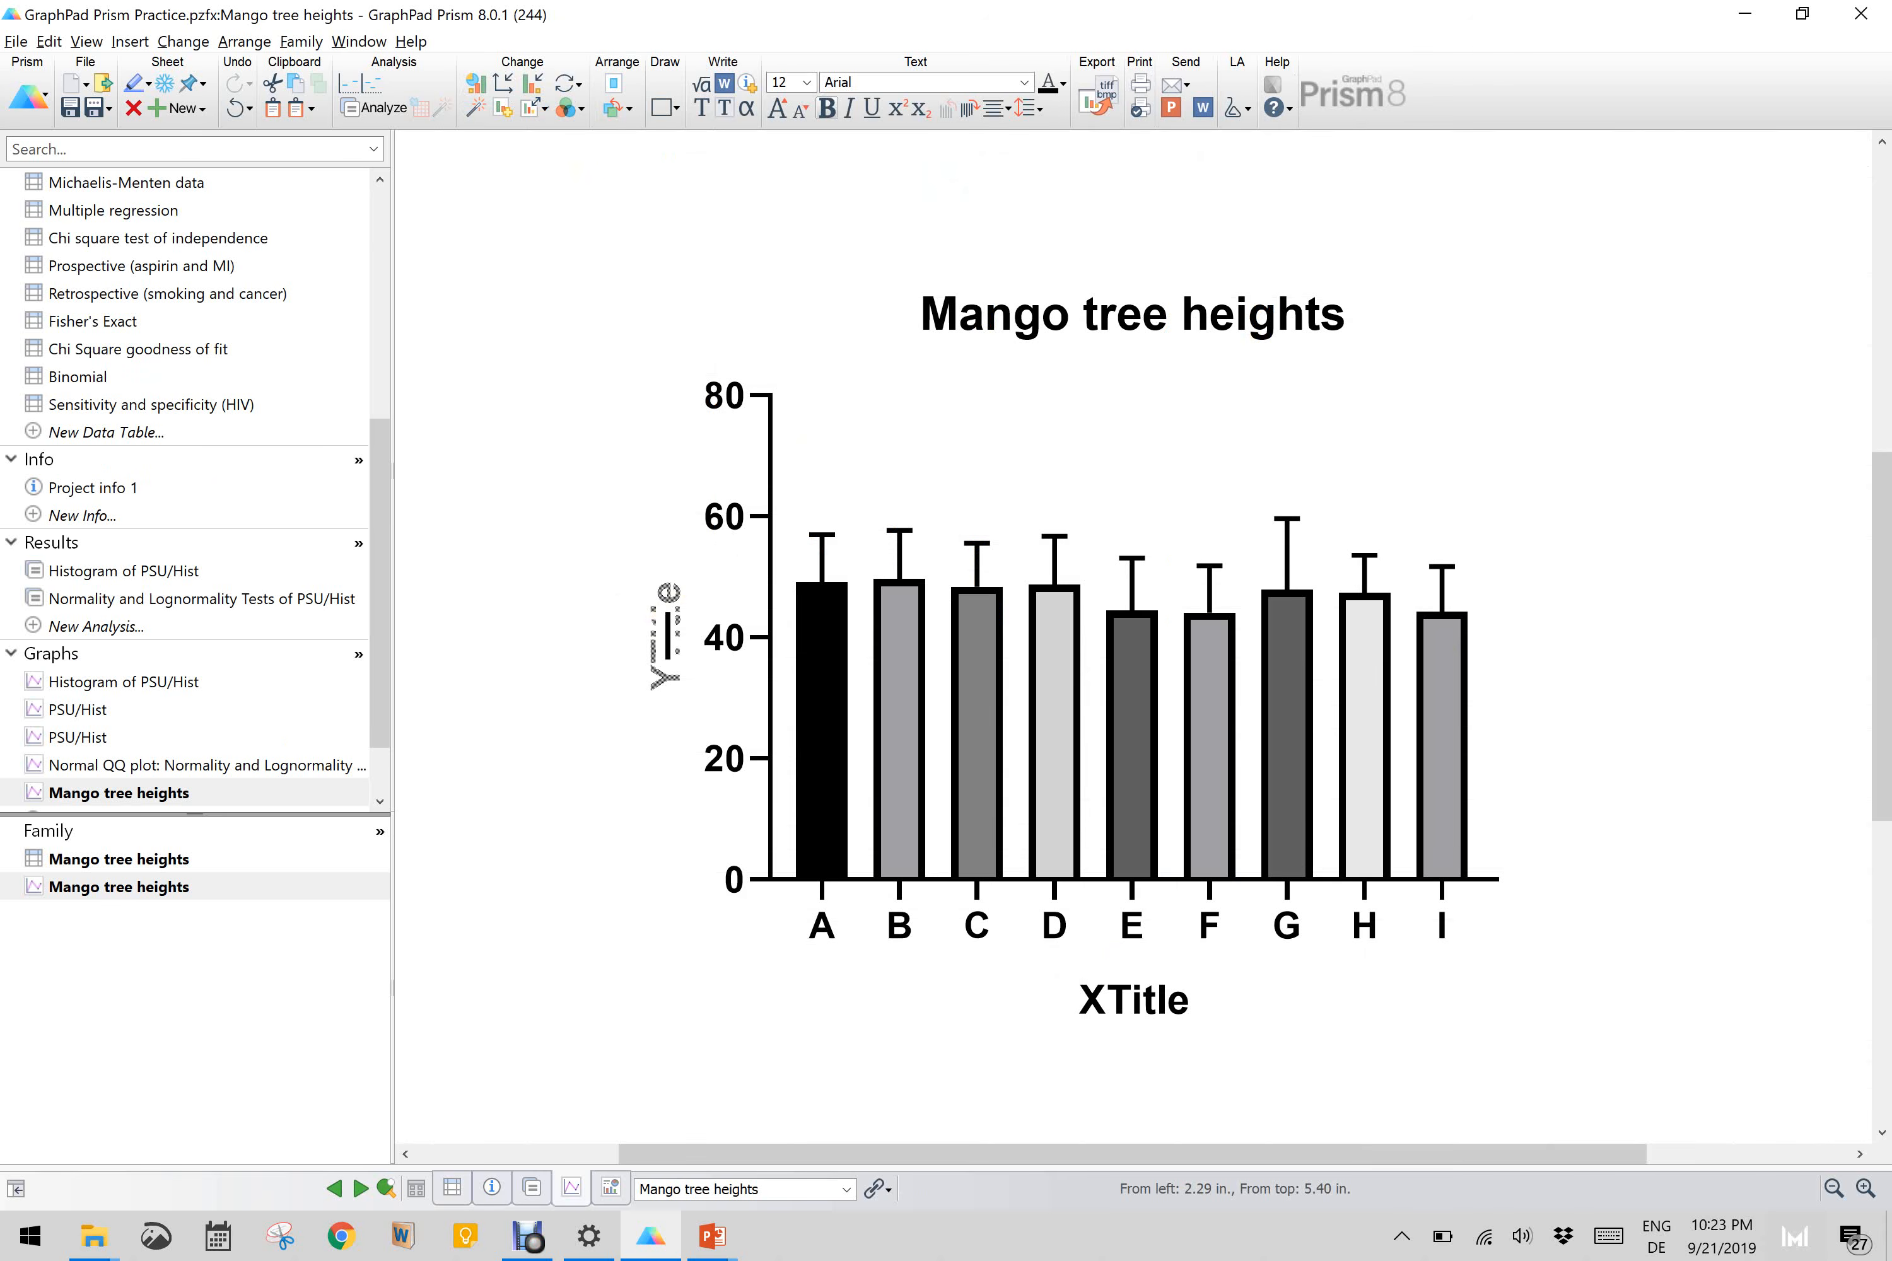
text(Heights )
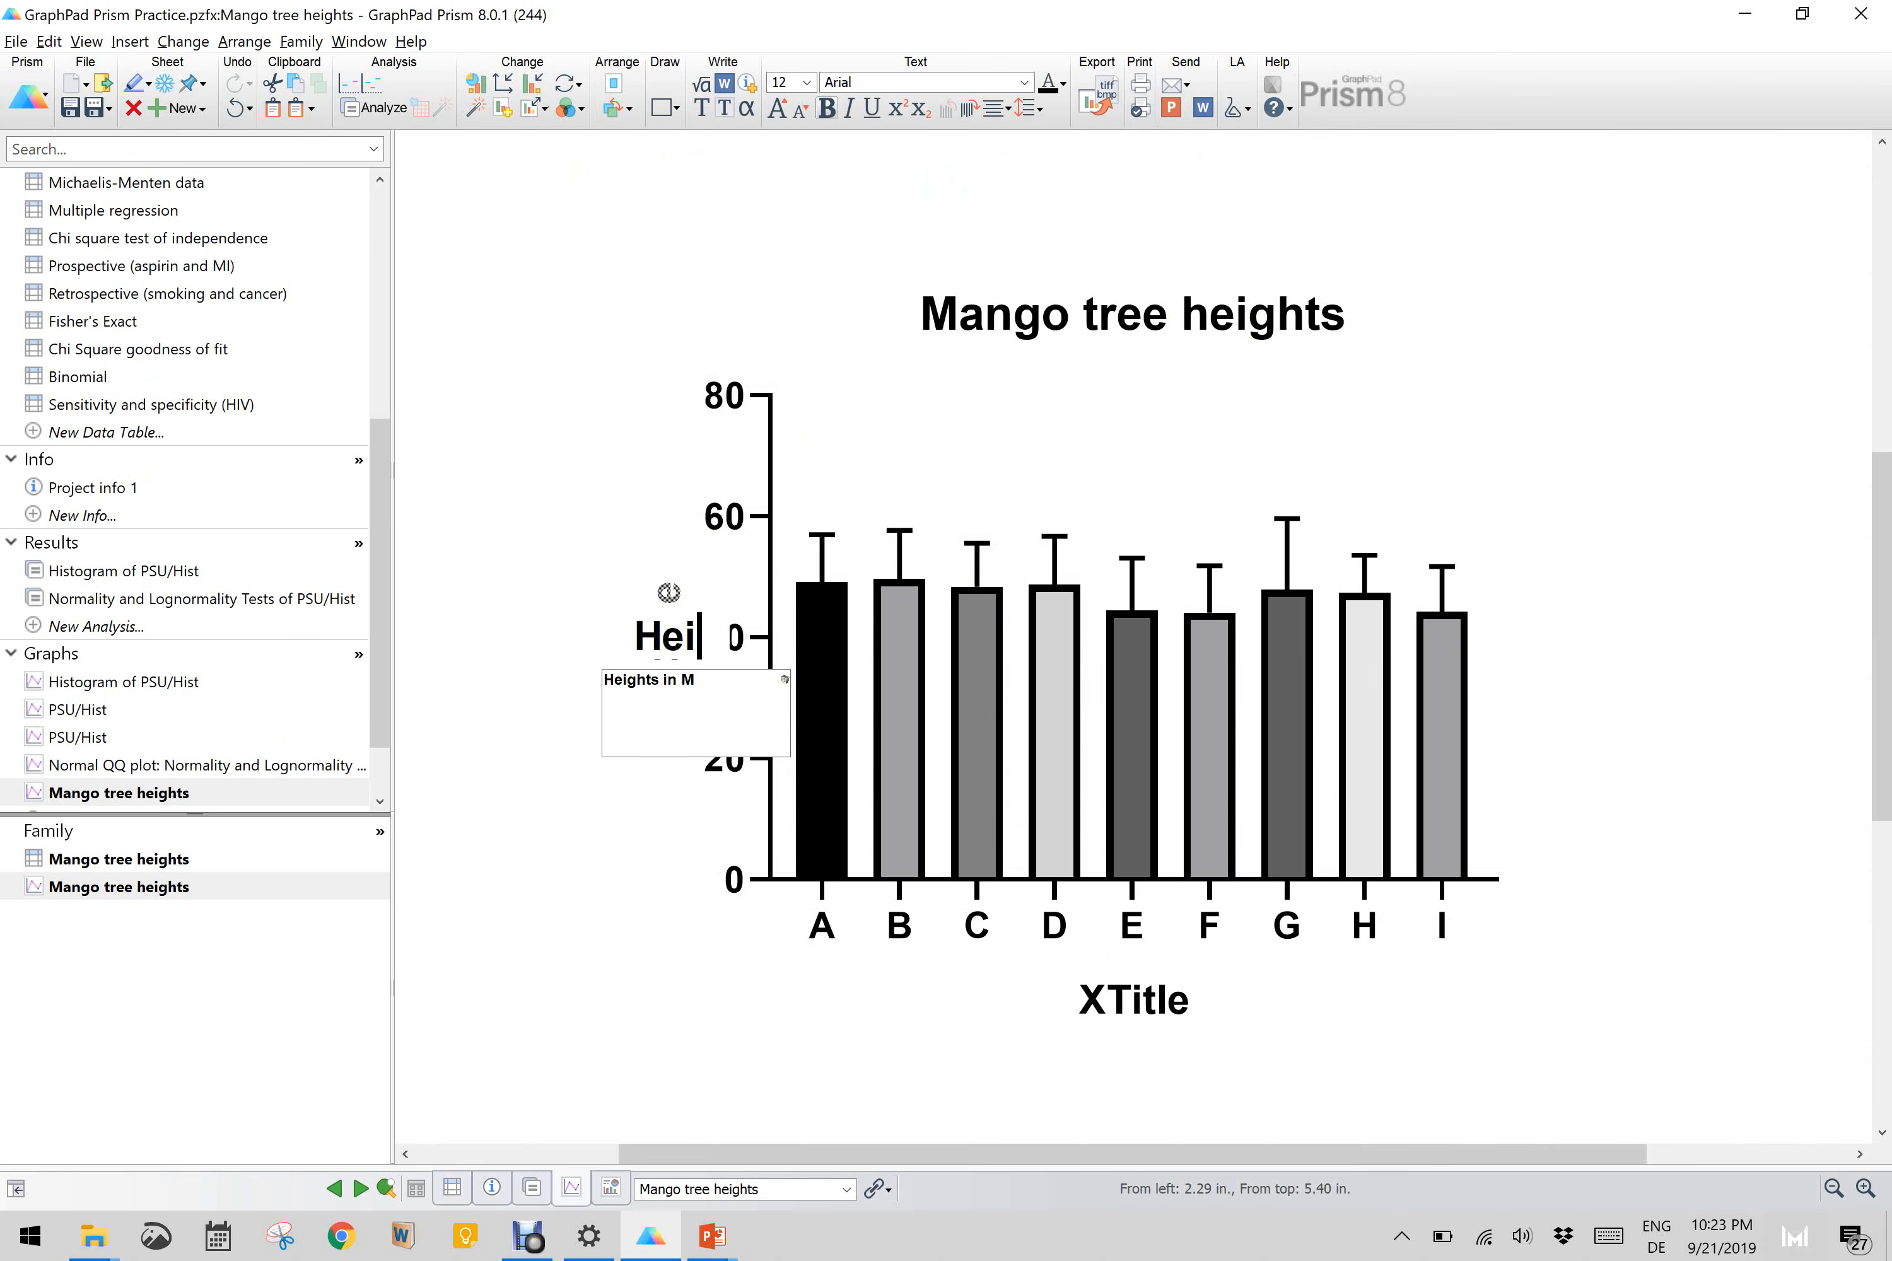
text((m))
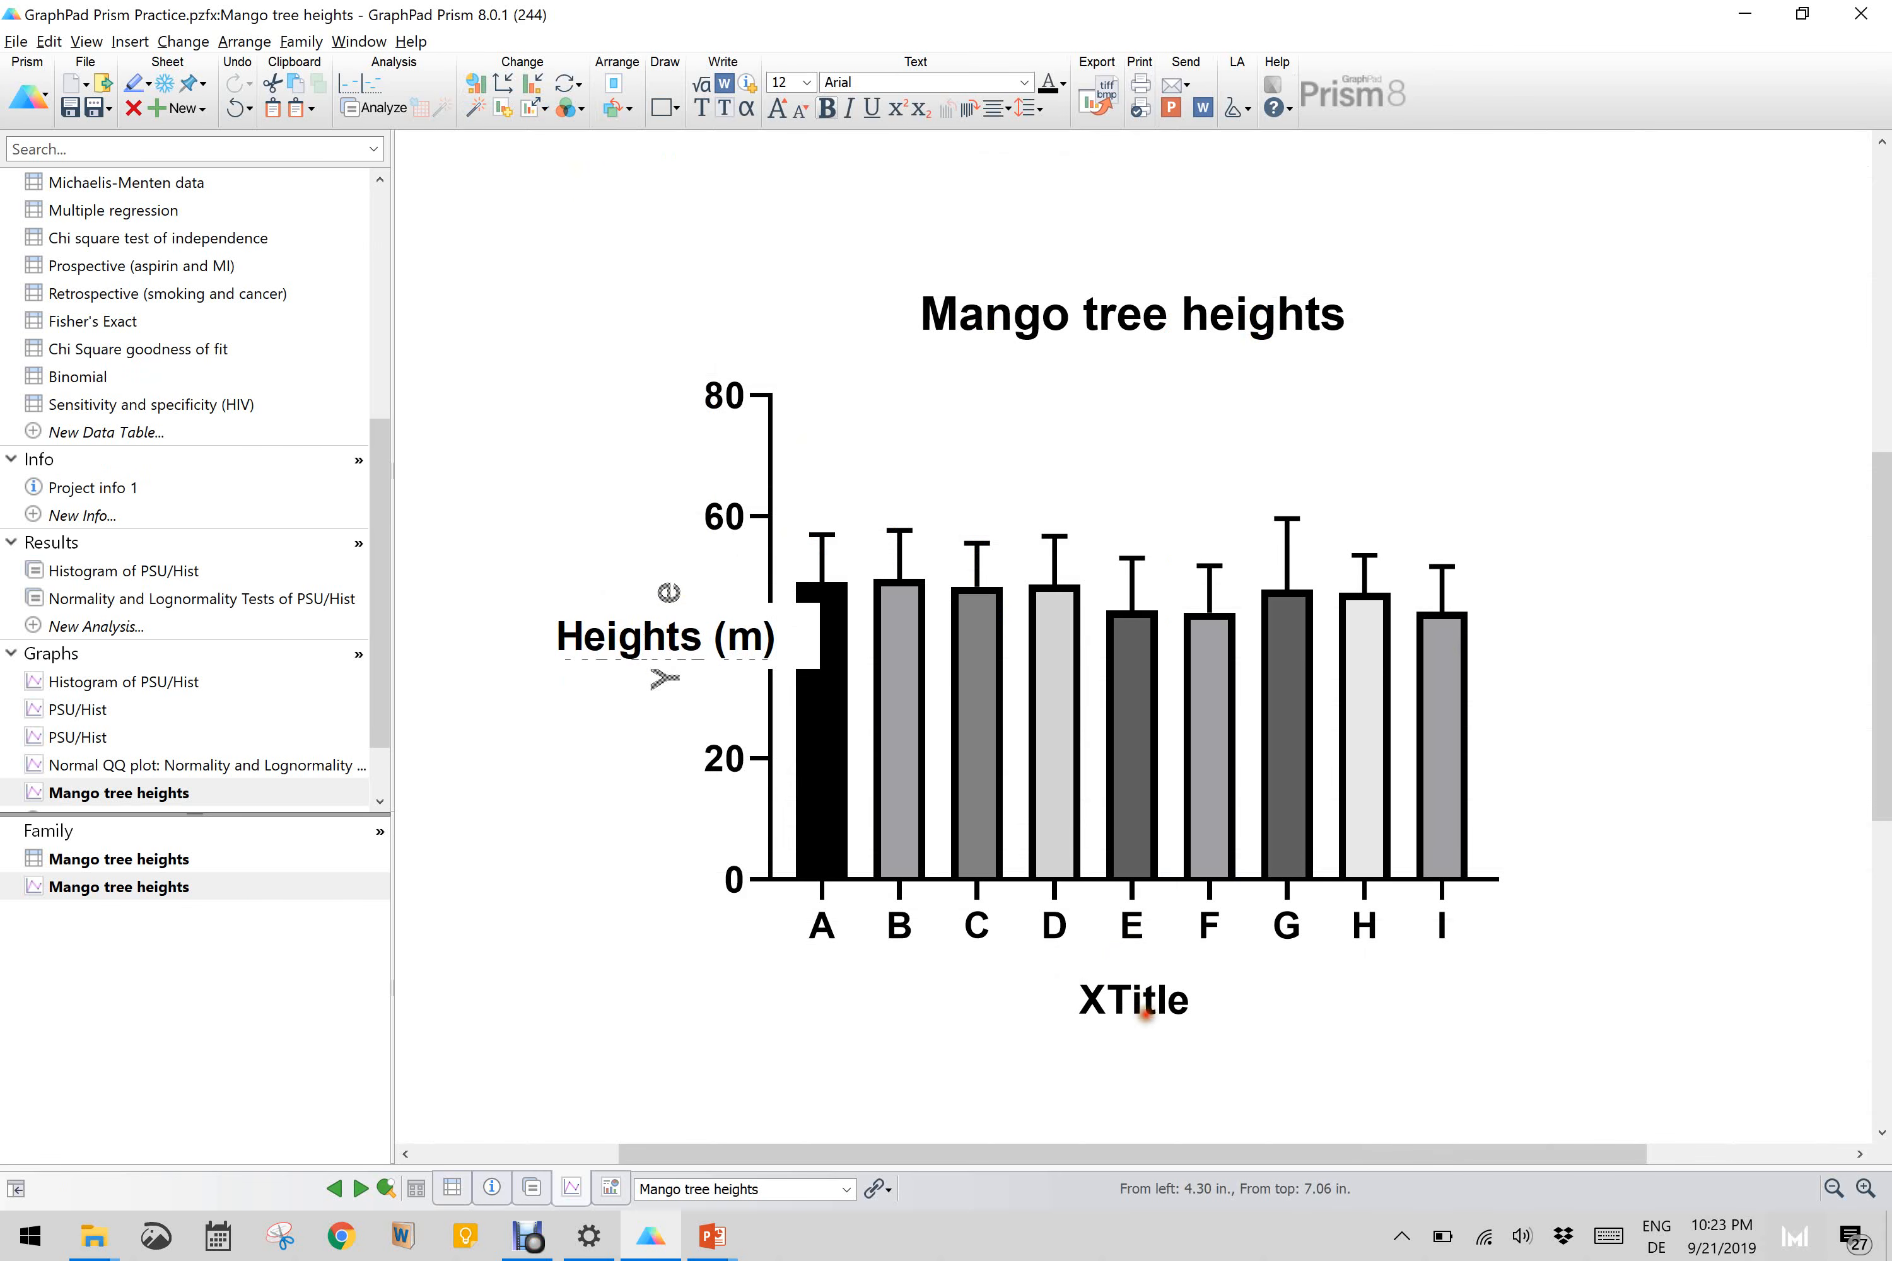
click(1144, 1014)
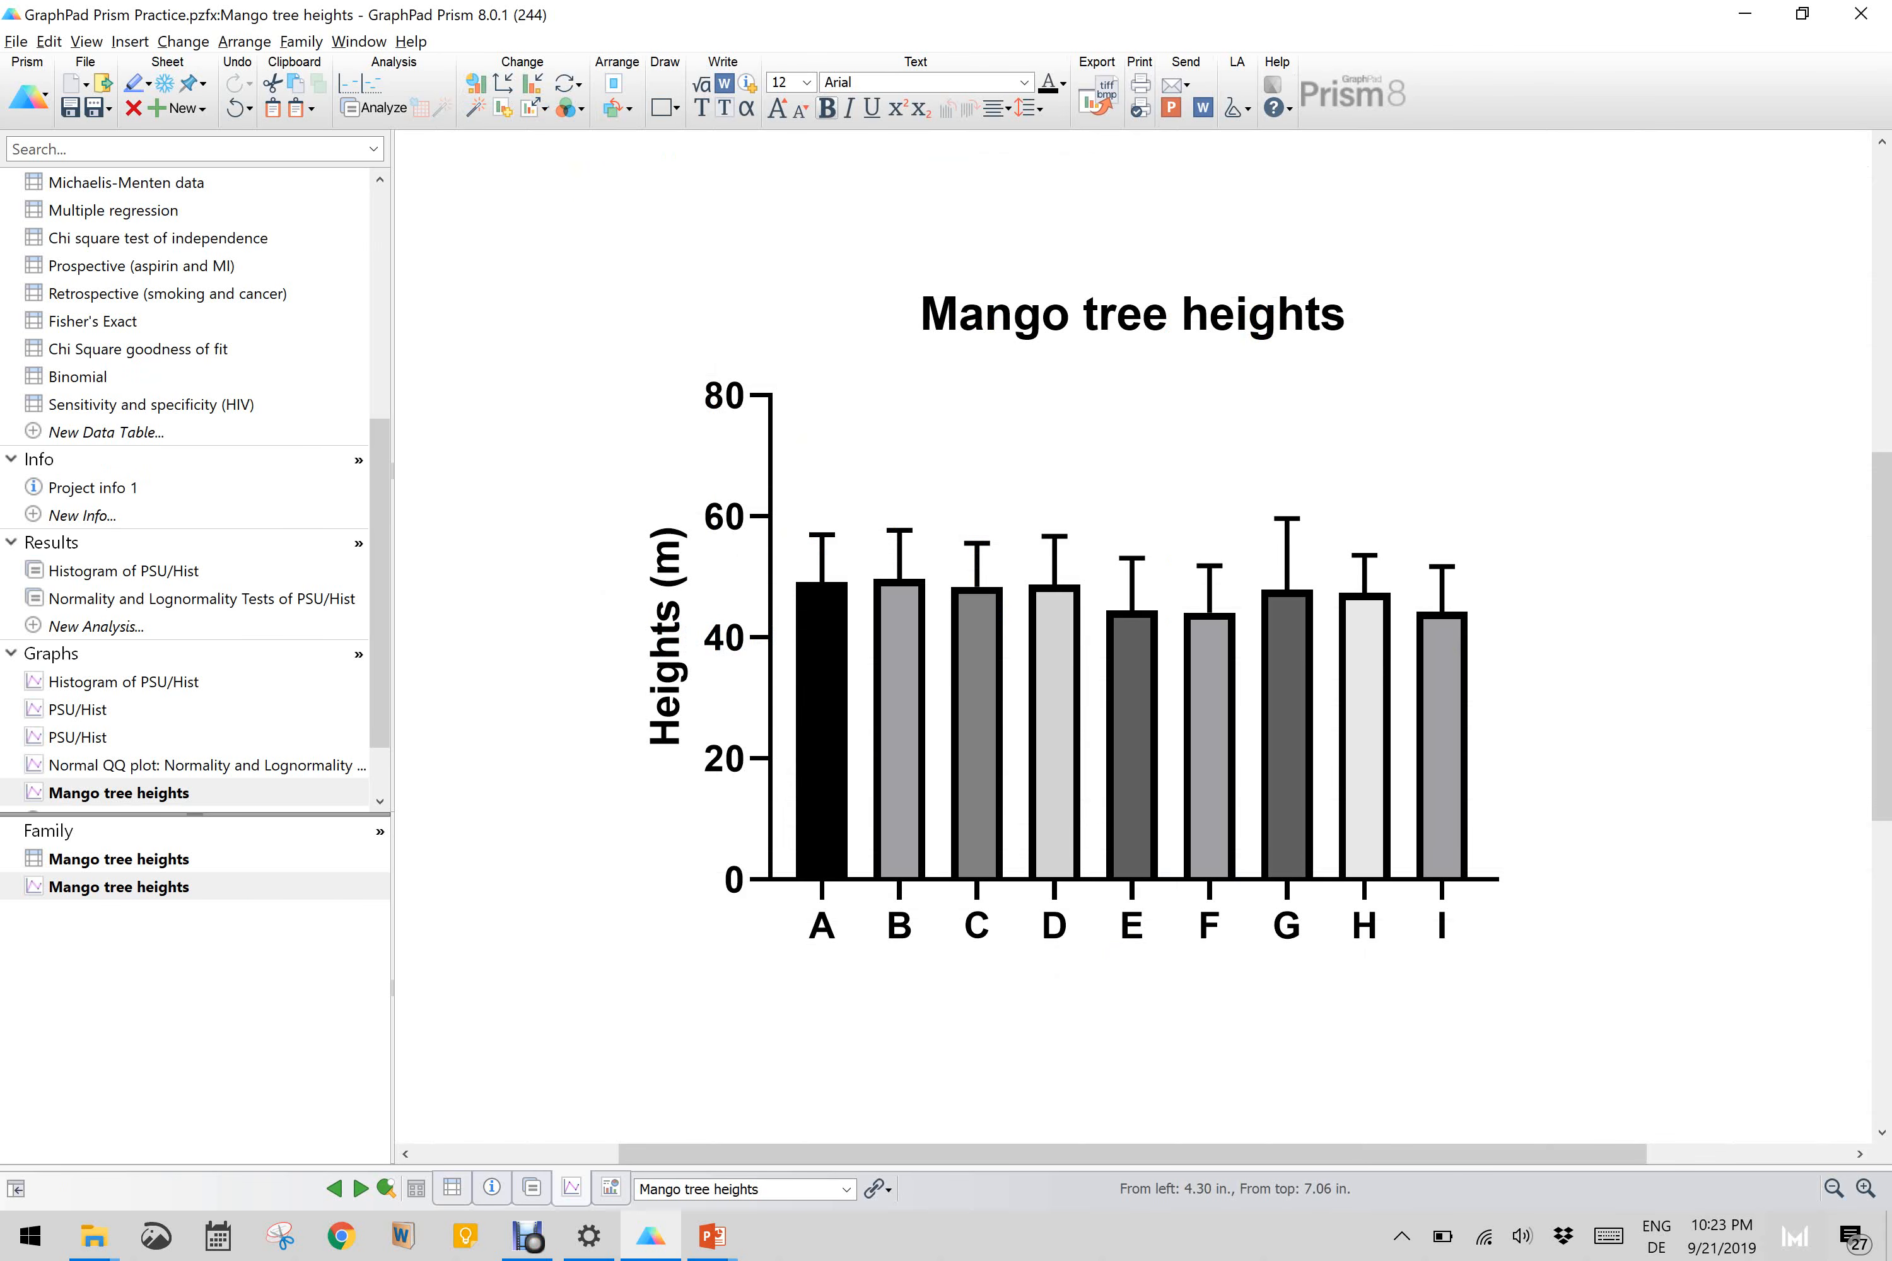
text(Locations)
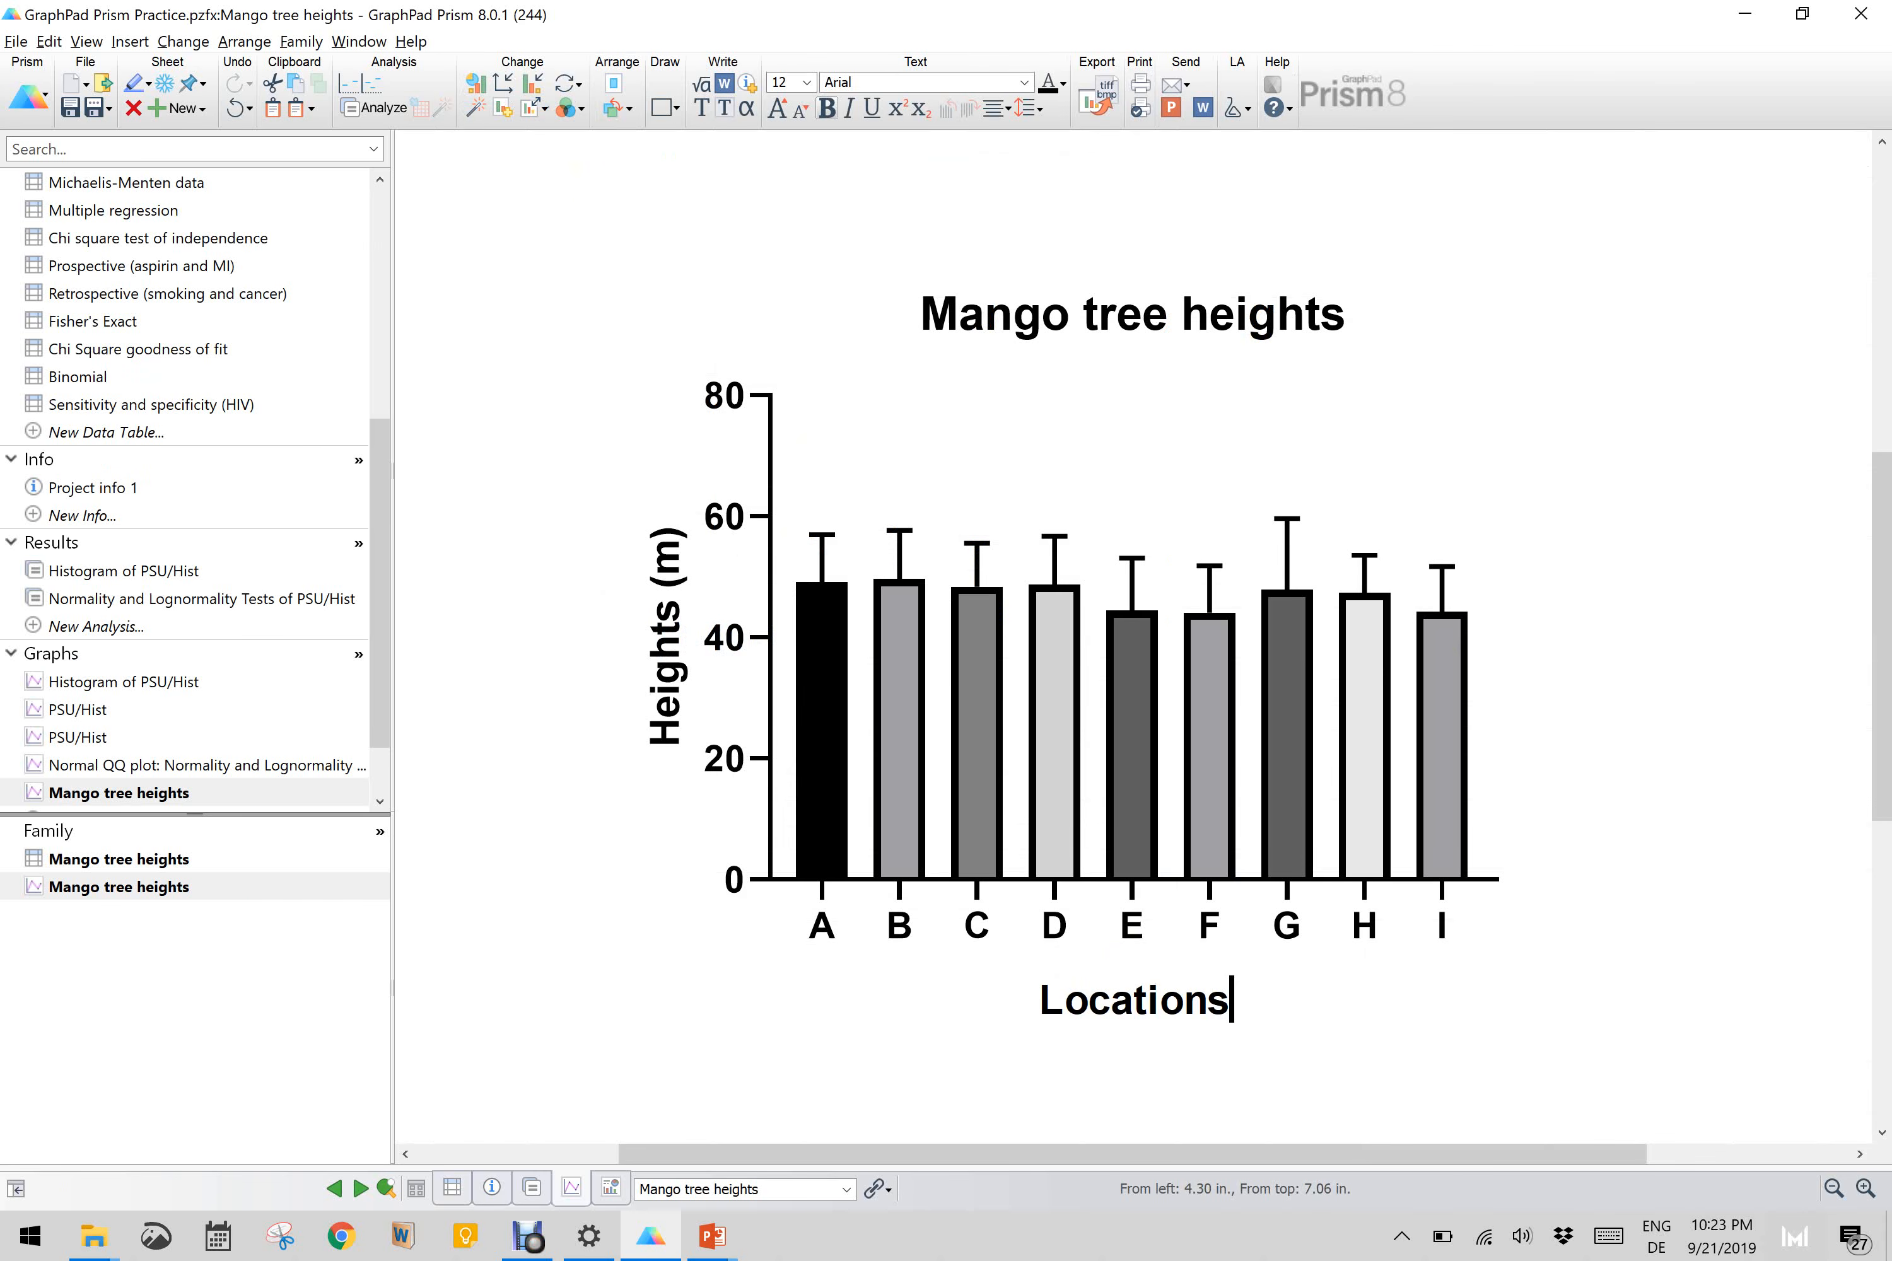
click(1651, 725)
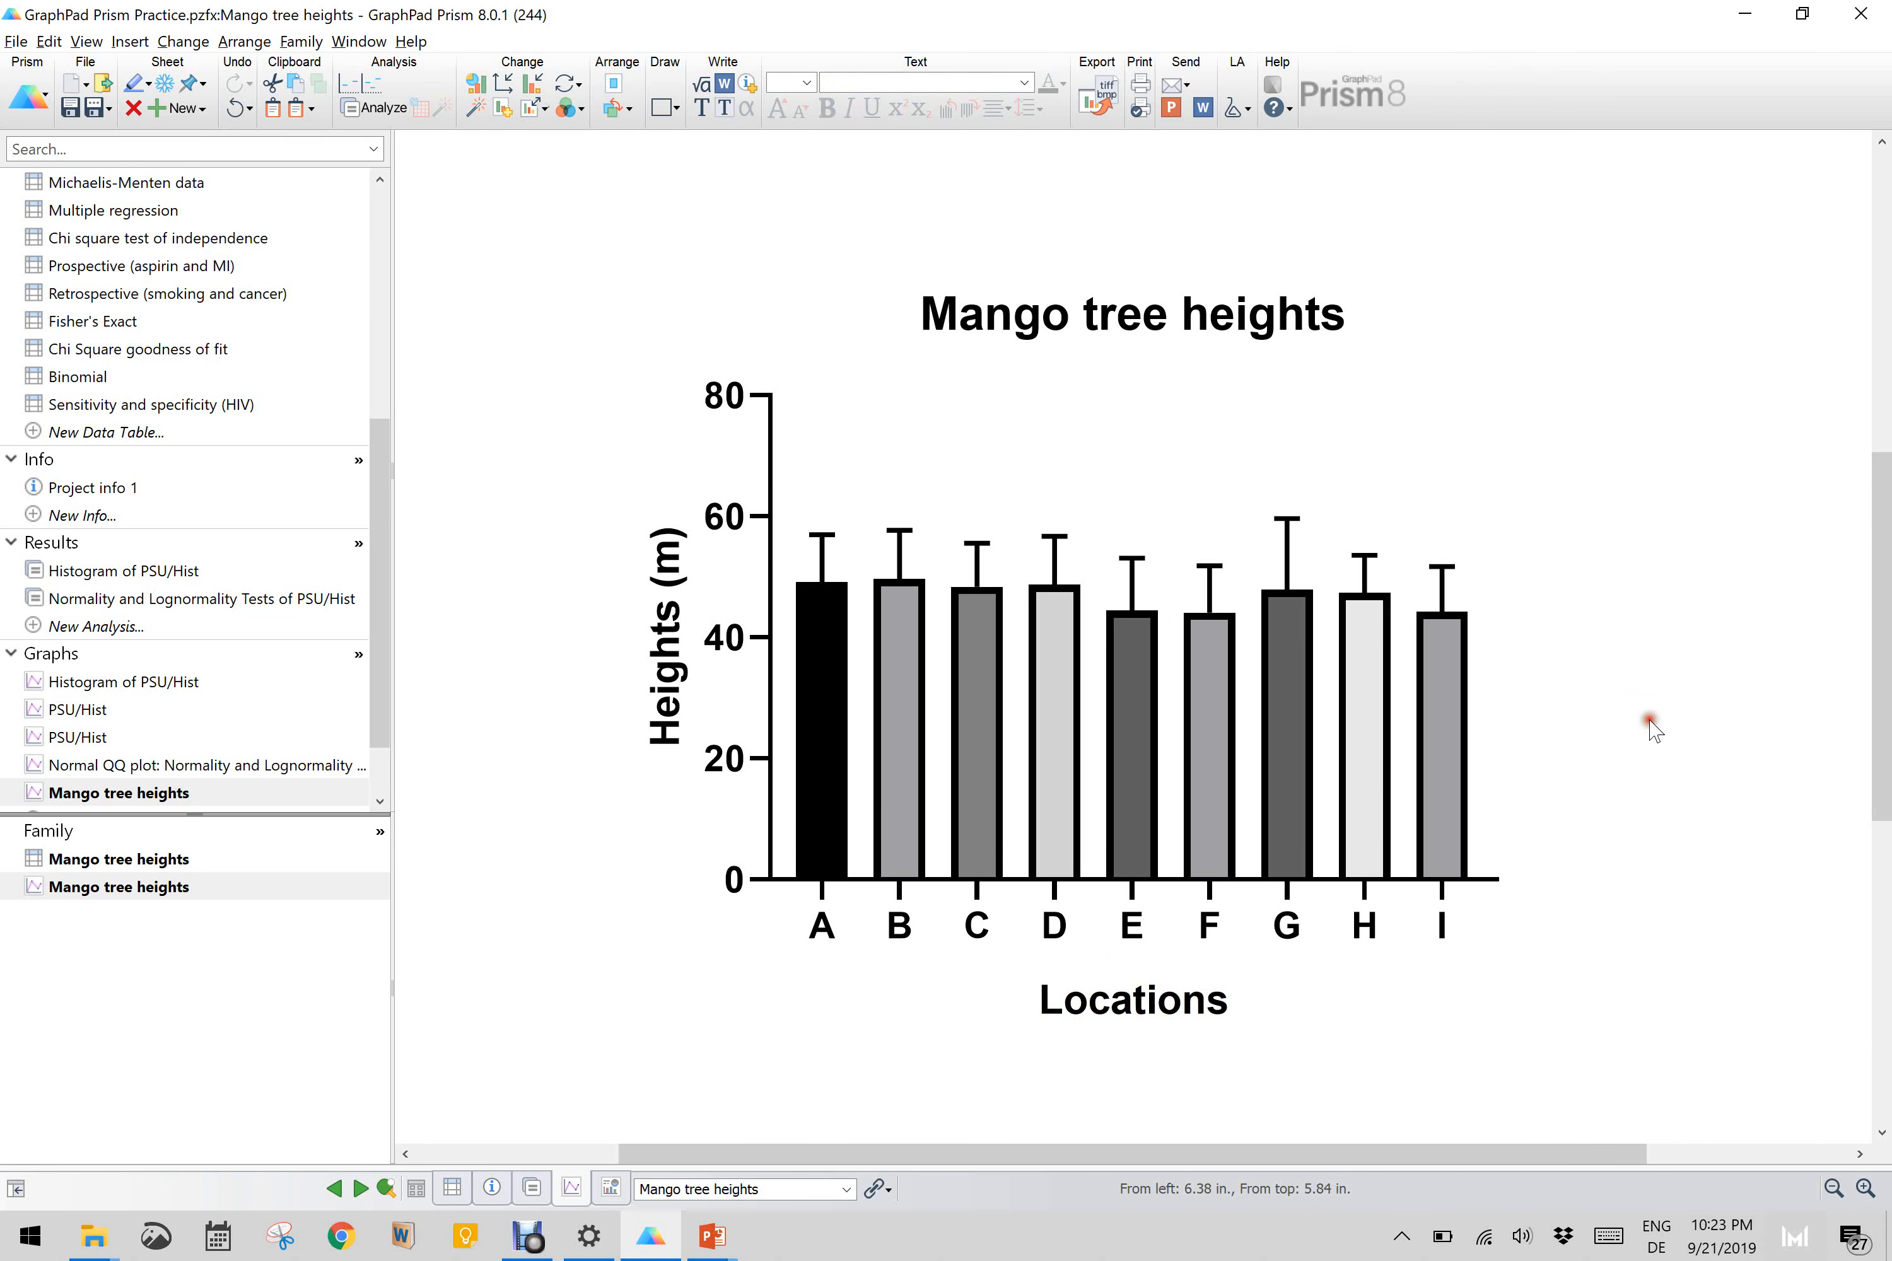
Step: Format all data sets on the Mango tree heights graph with a light grey bar fill and error bars in both directions
mouse_move(818, 578)
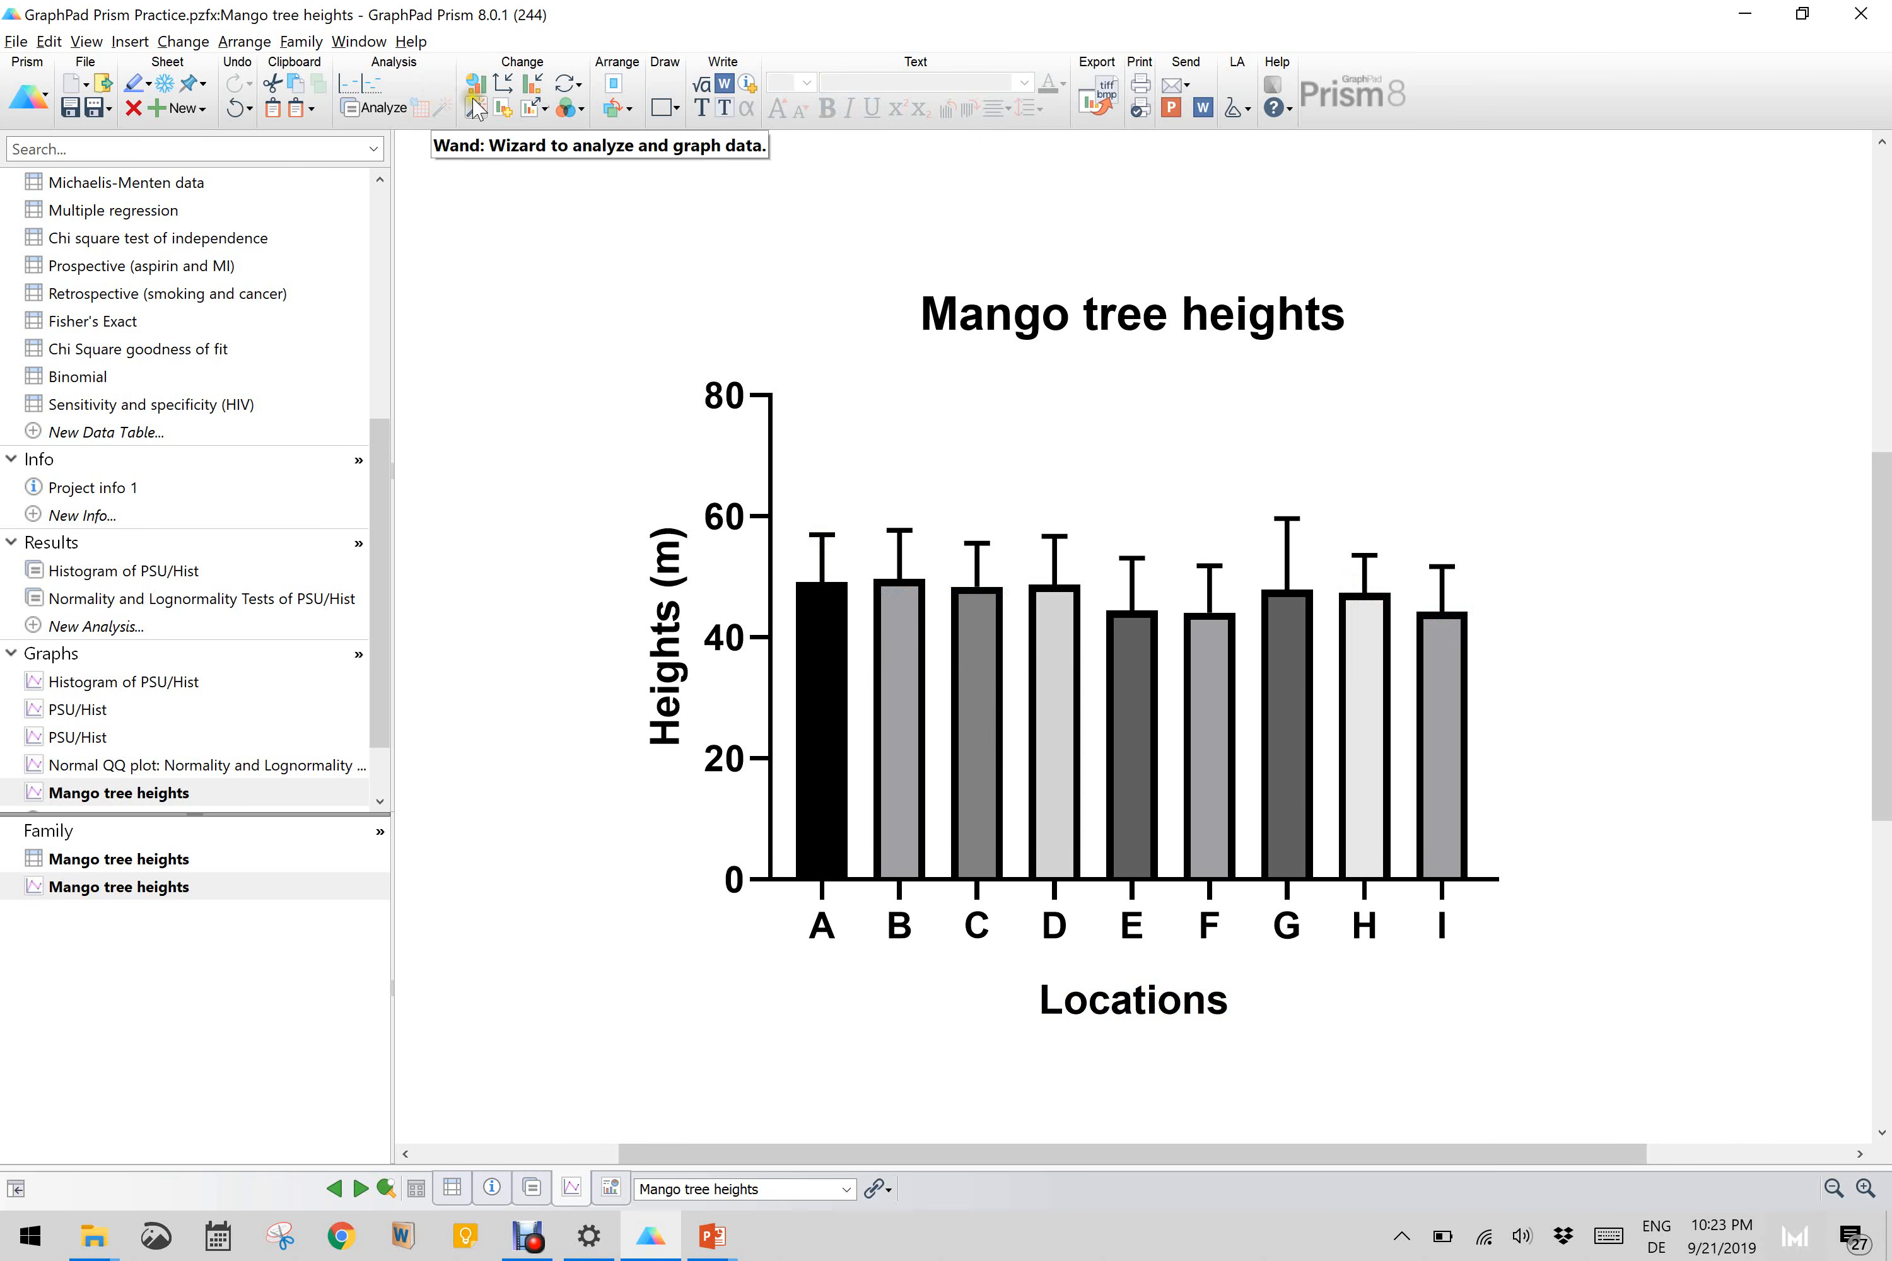
click(534, 87)
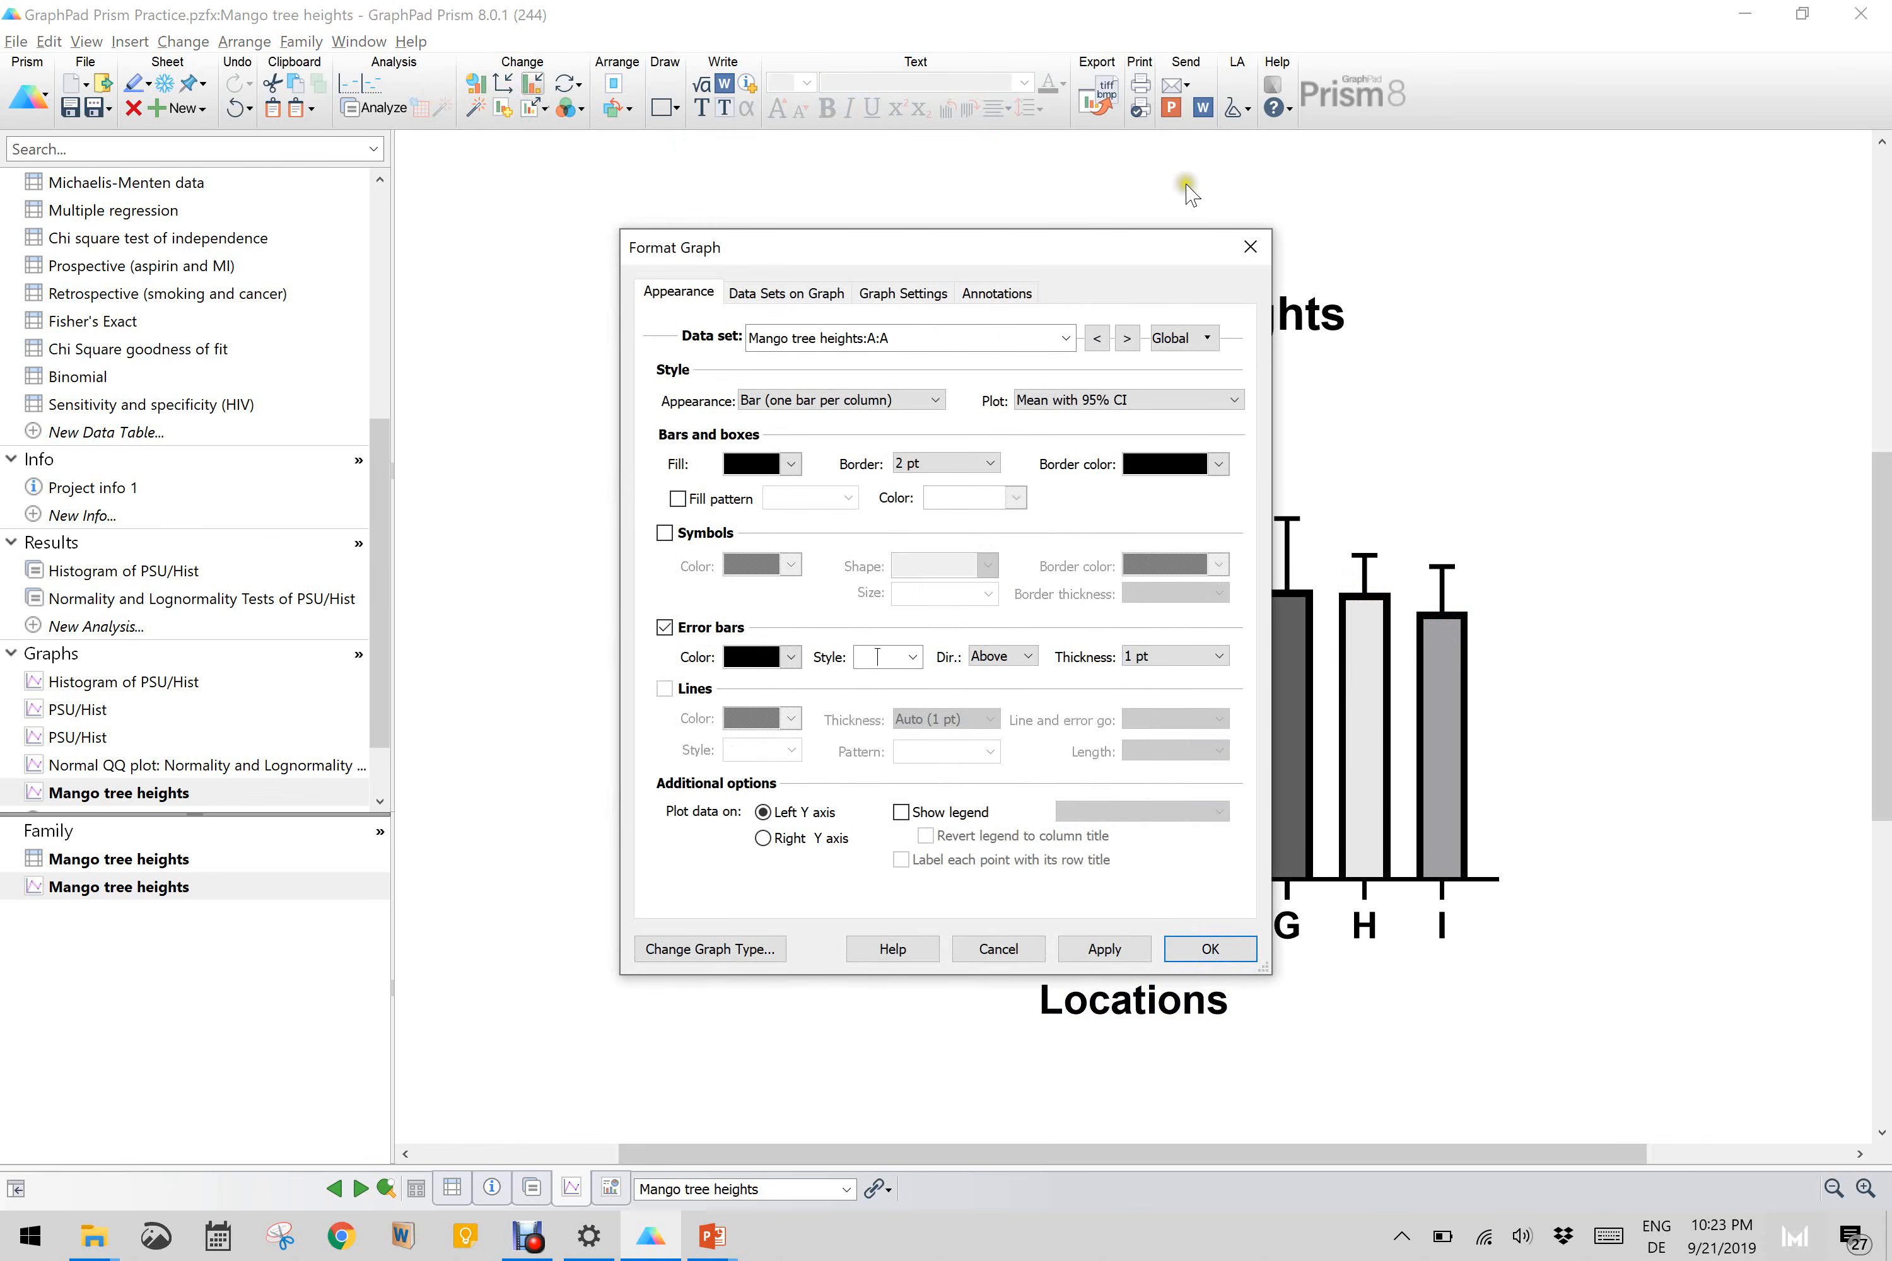
drag(1091, 244, 699, 258)
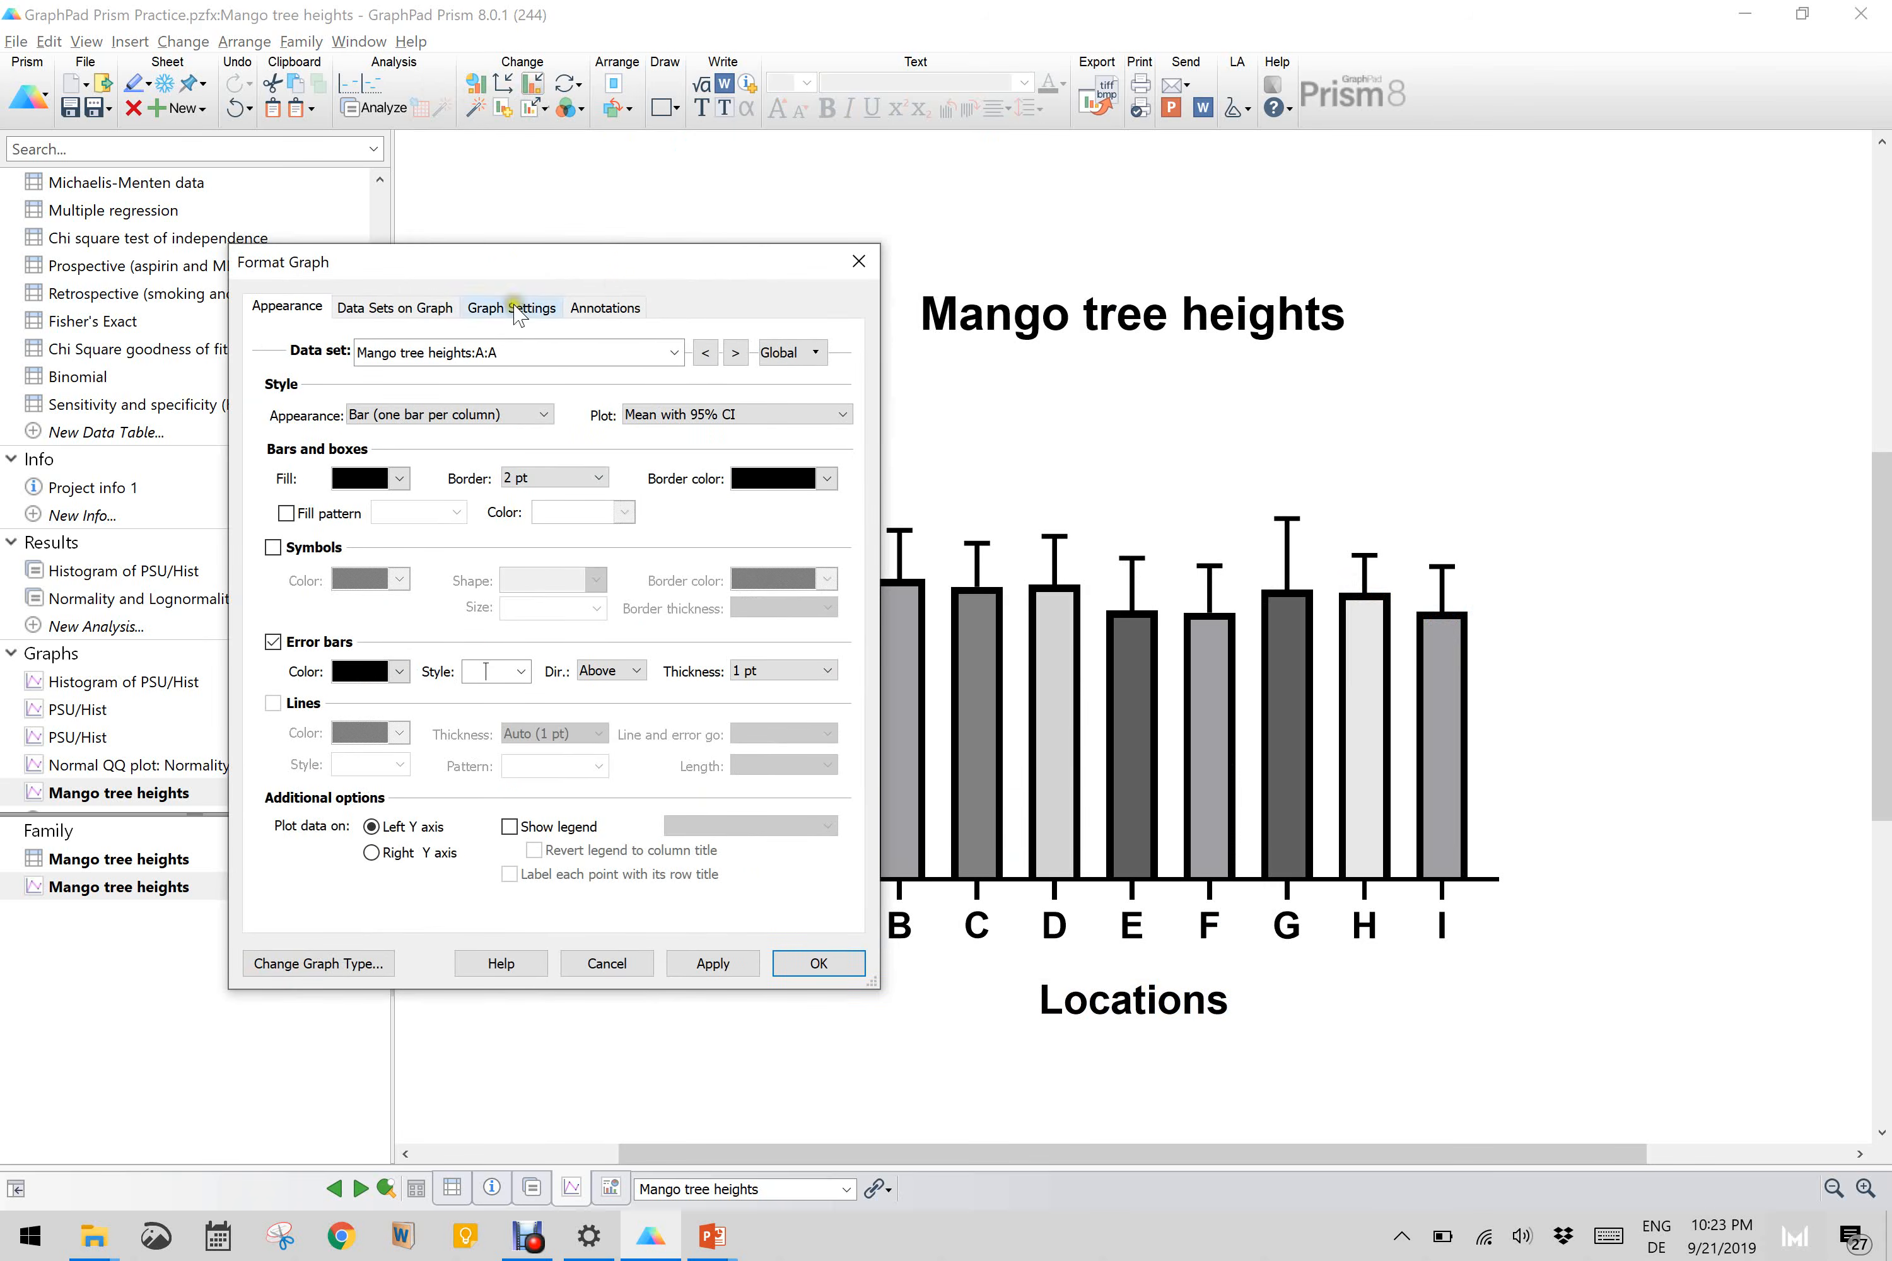
click(522, 353)
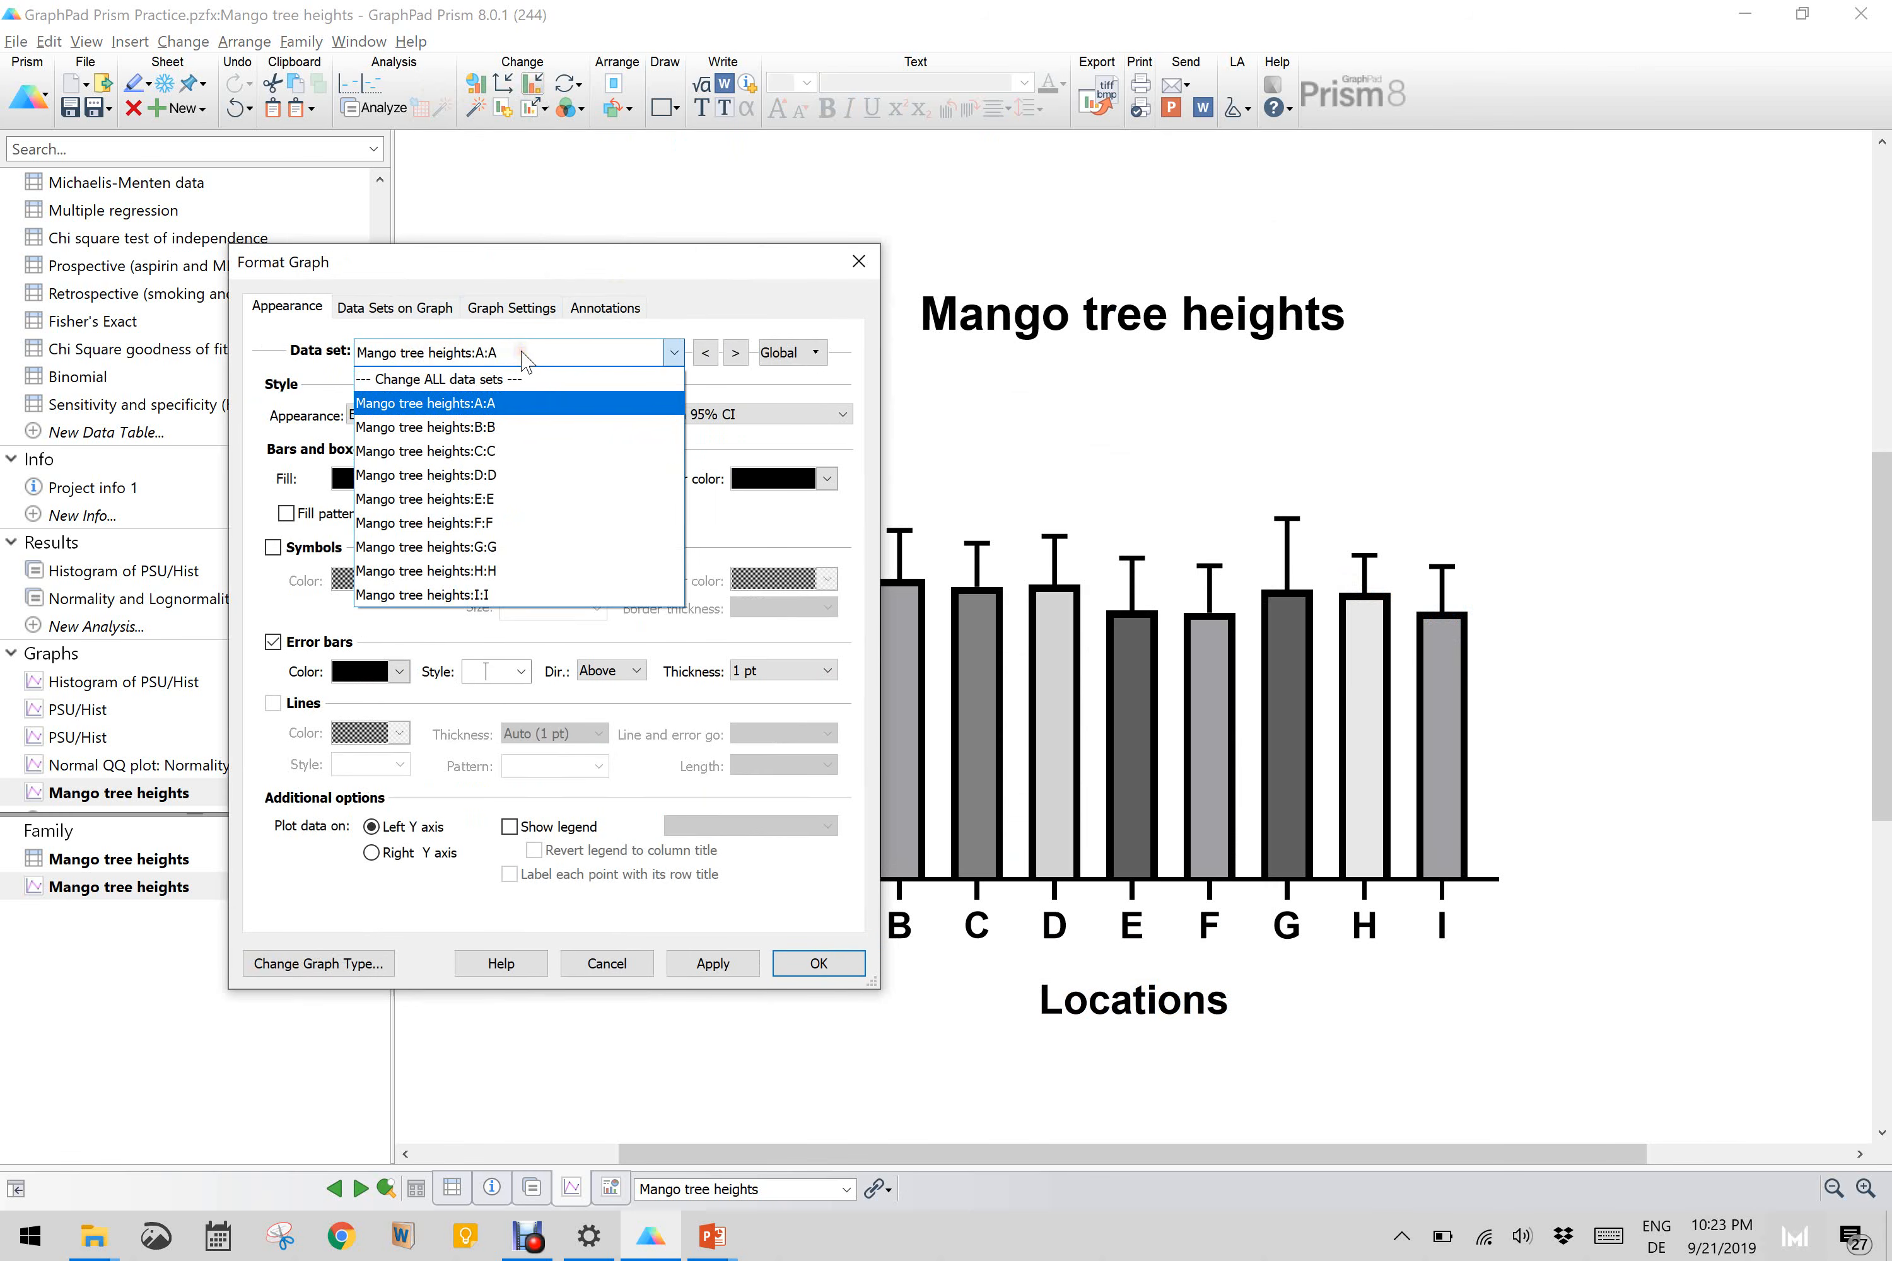
click(498, 382)
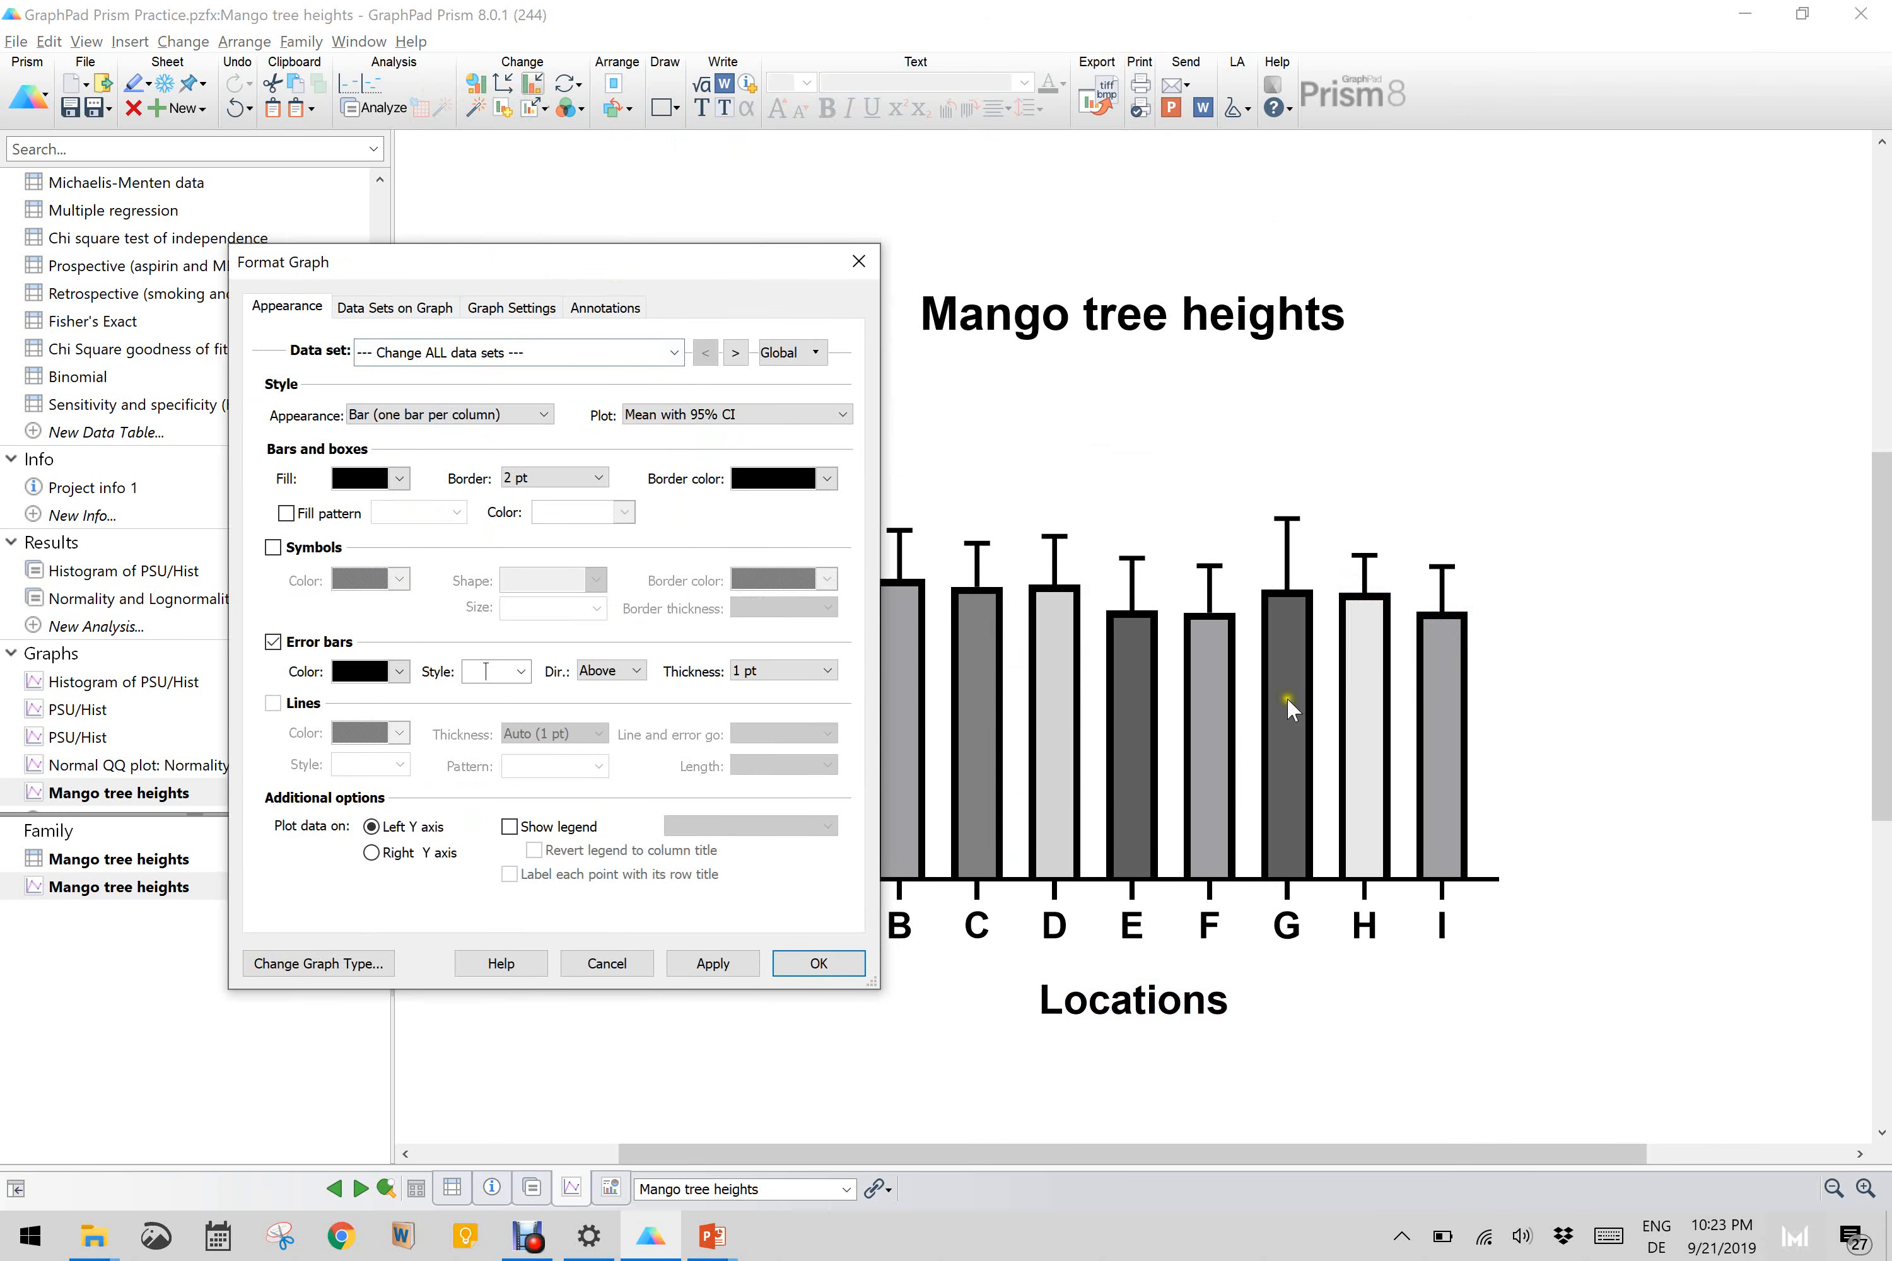
click(400, 480)
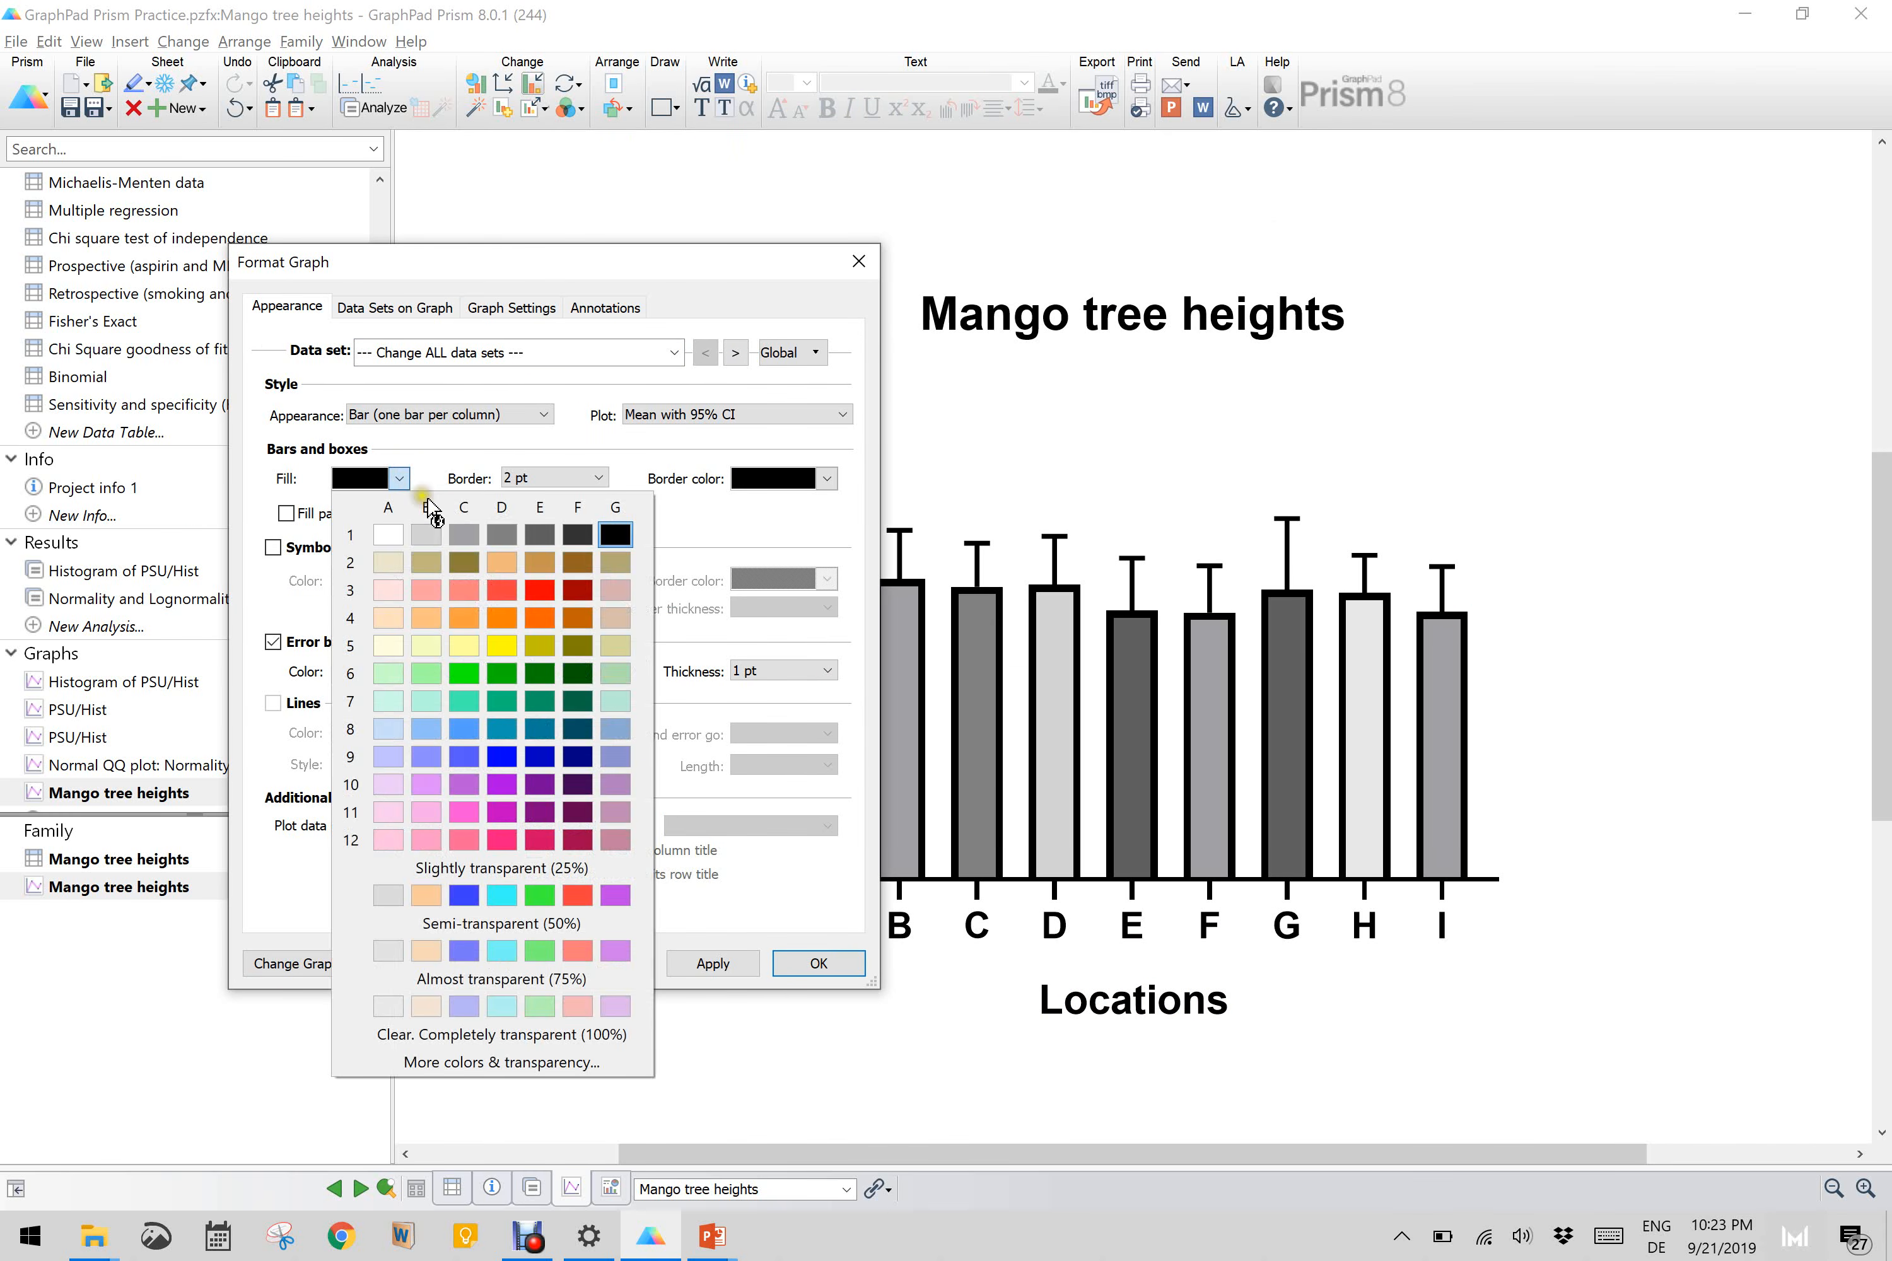
click(427, 534)
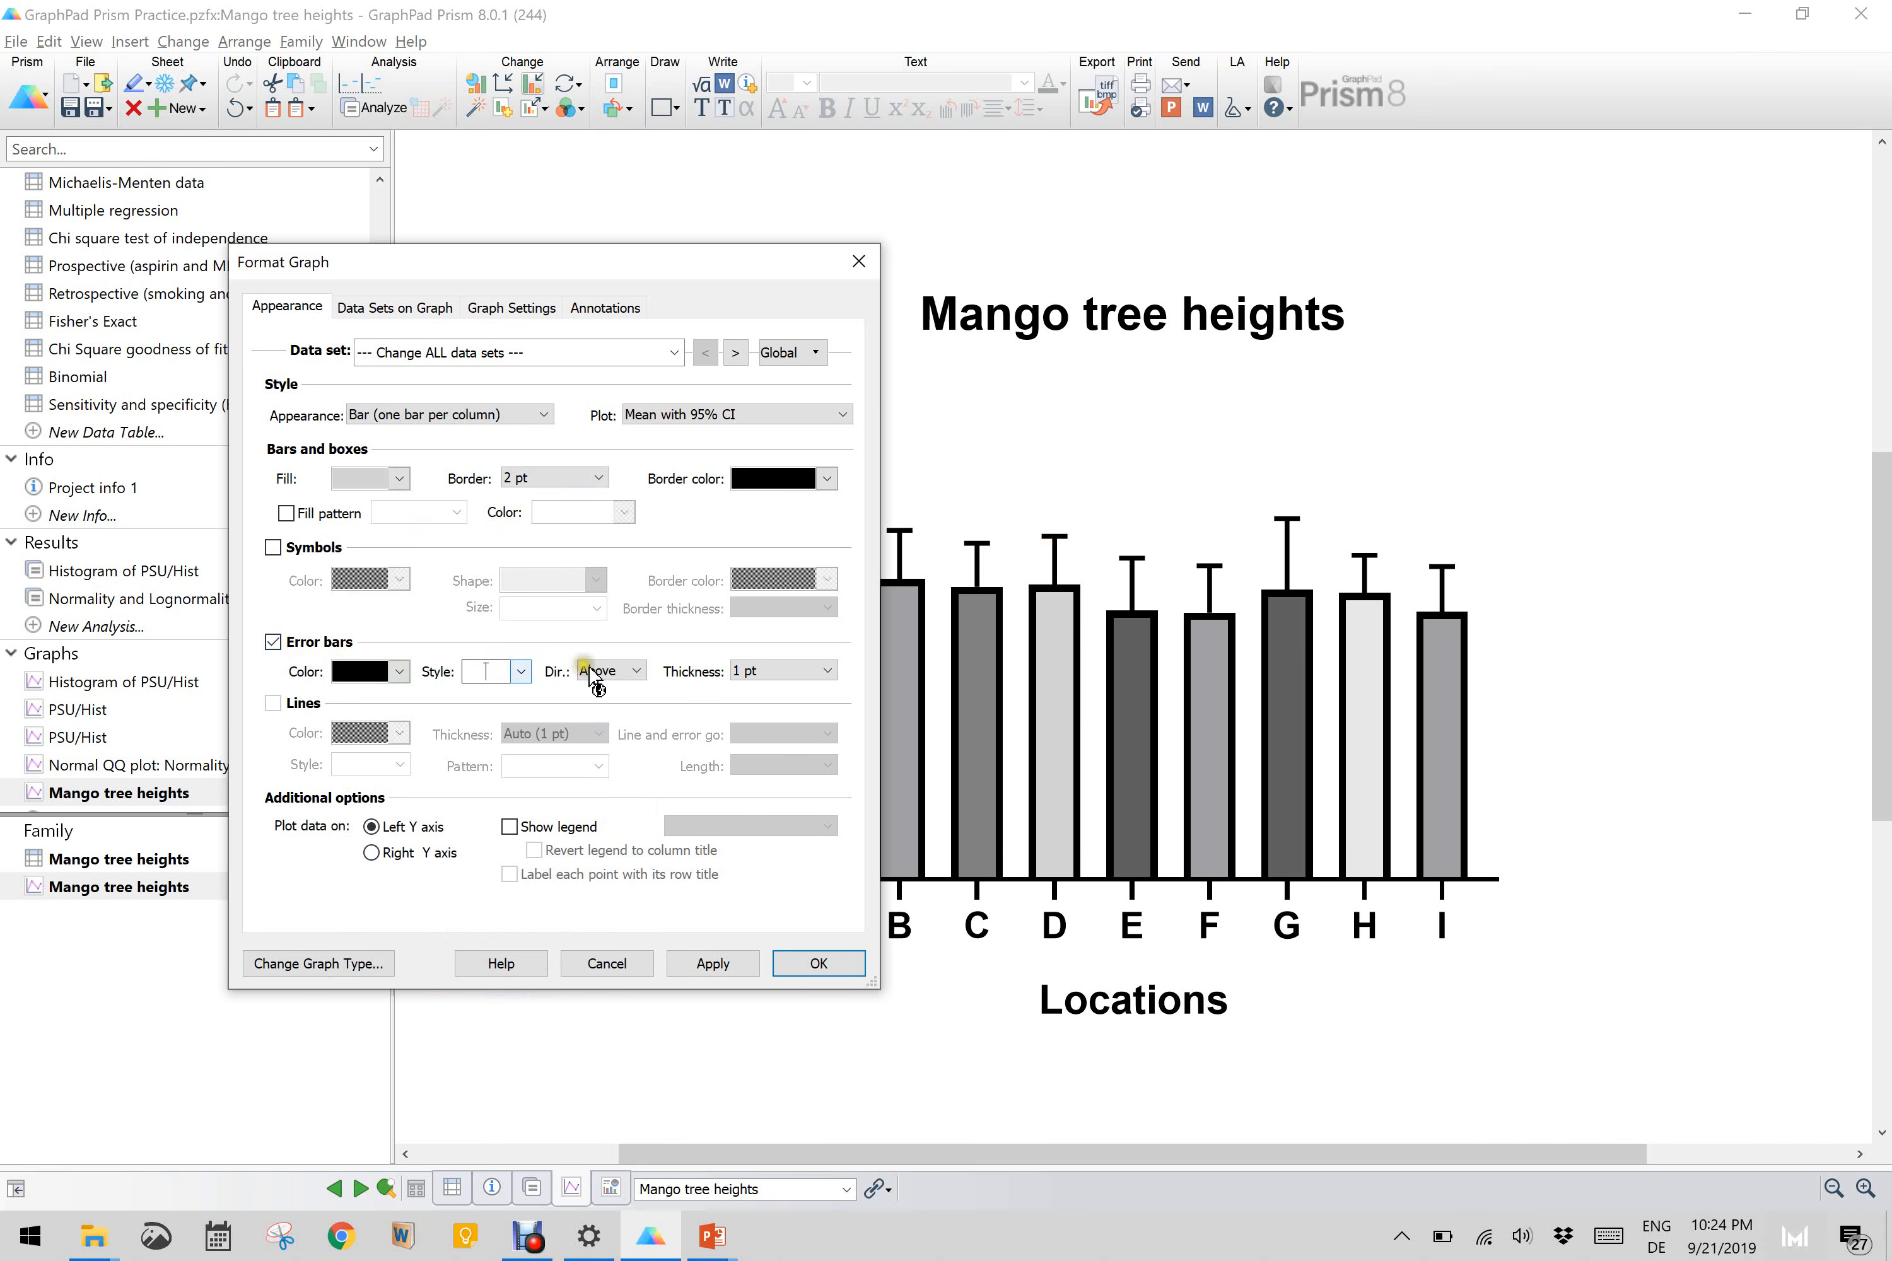
click(619, 672)
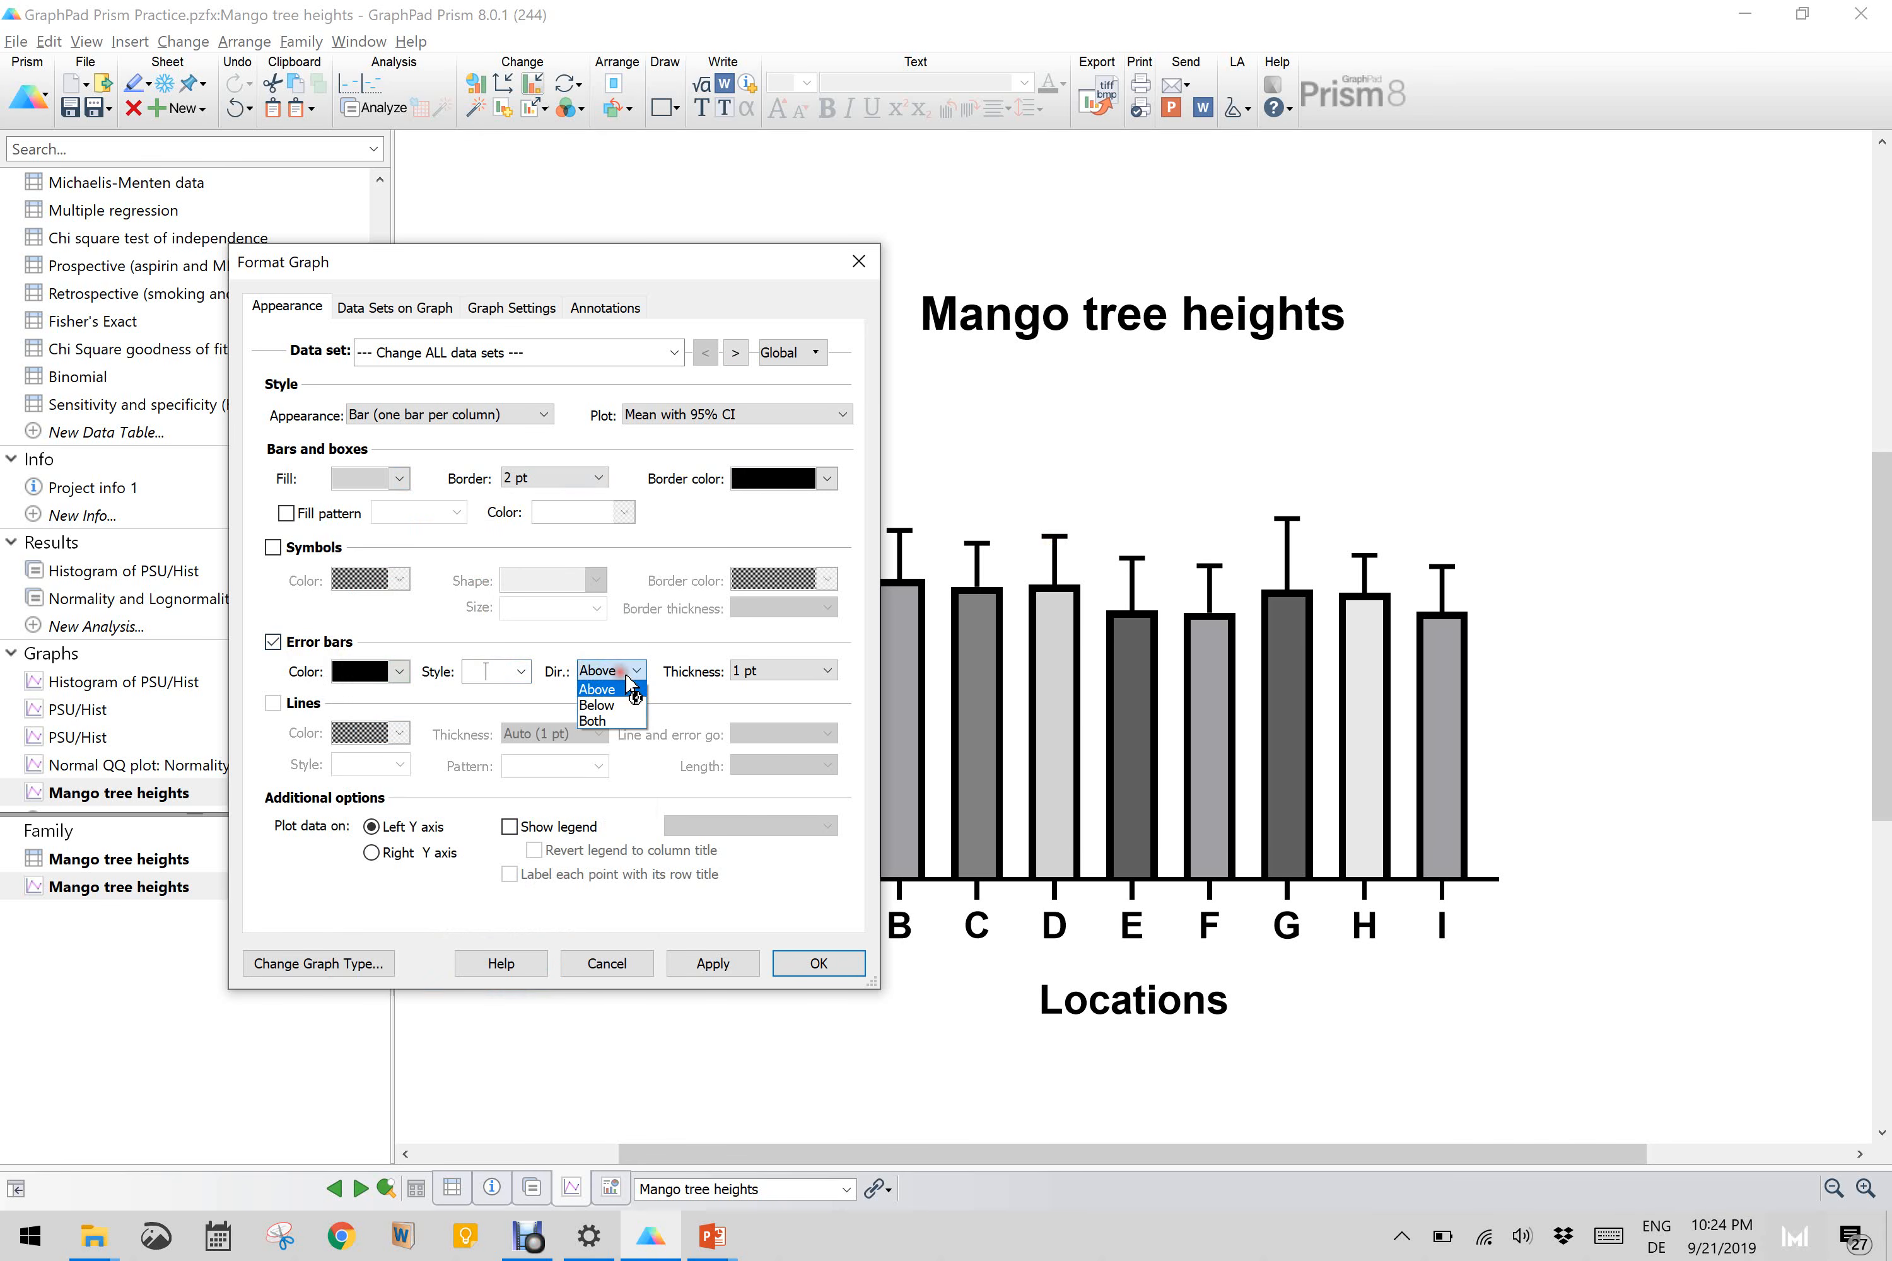
click(602, 721)
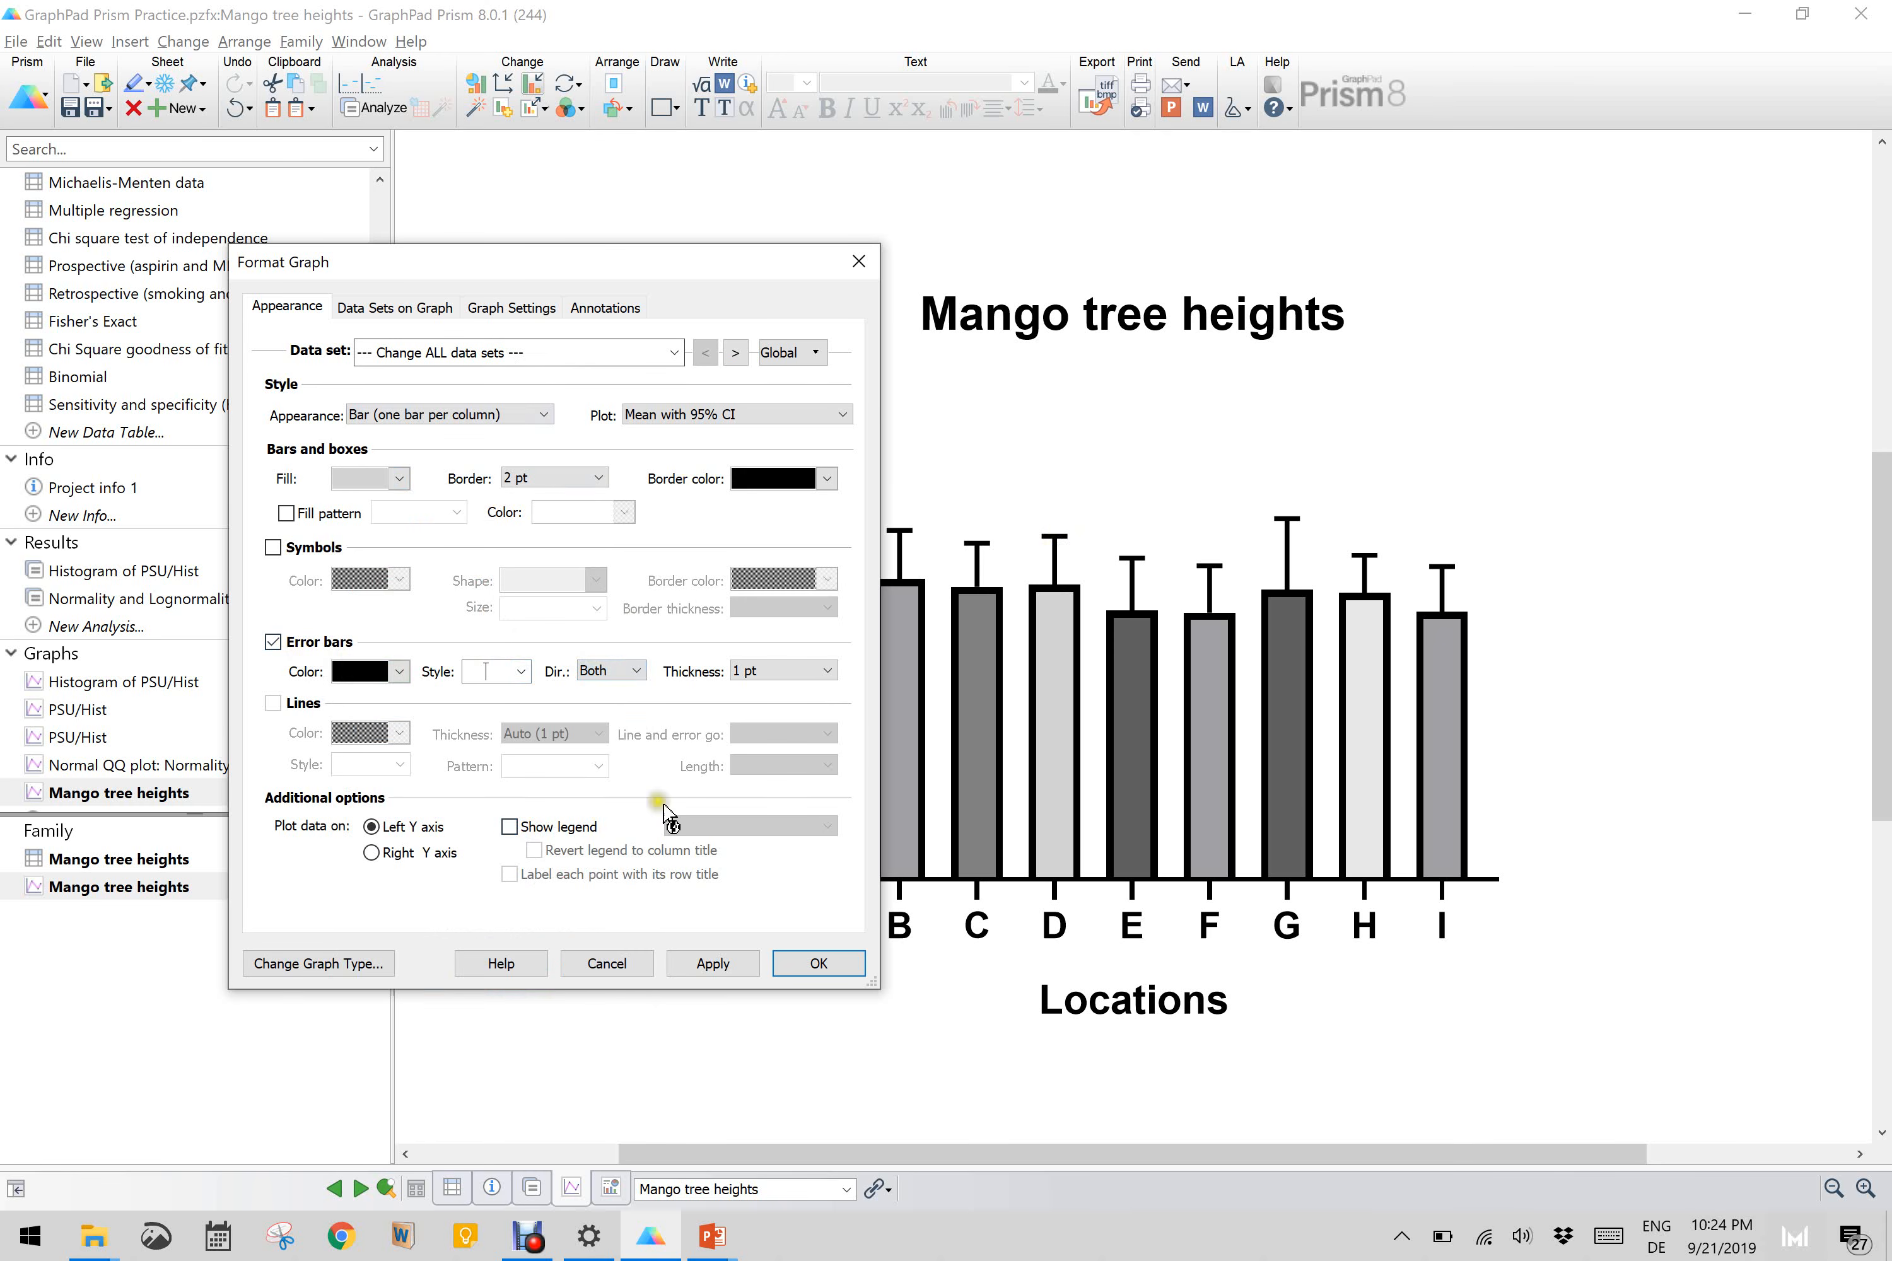
click(711, 964)
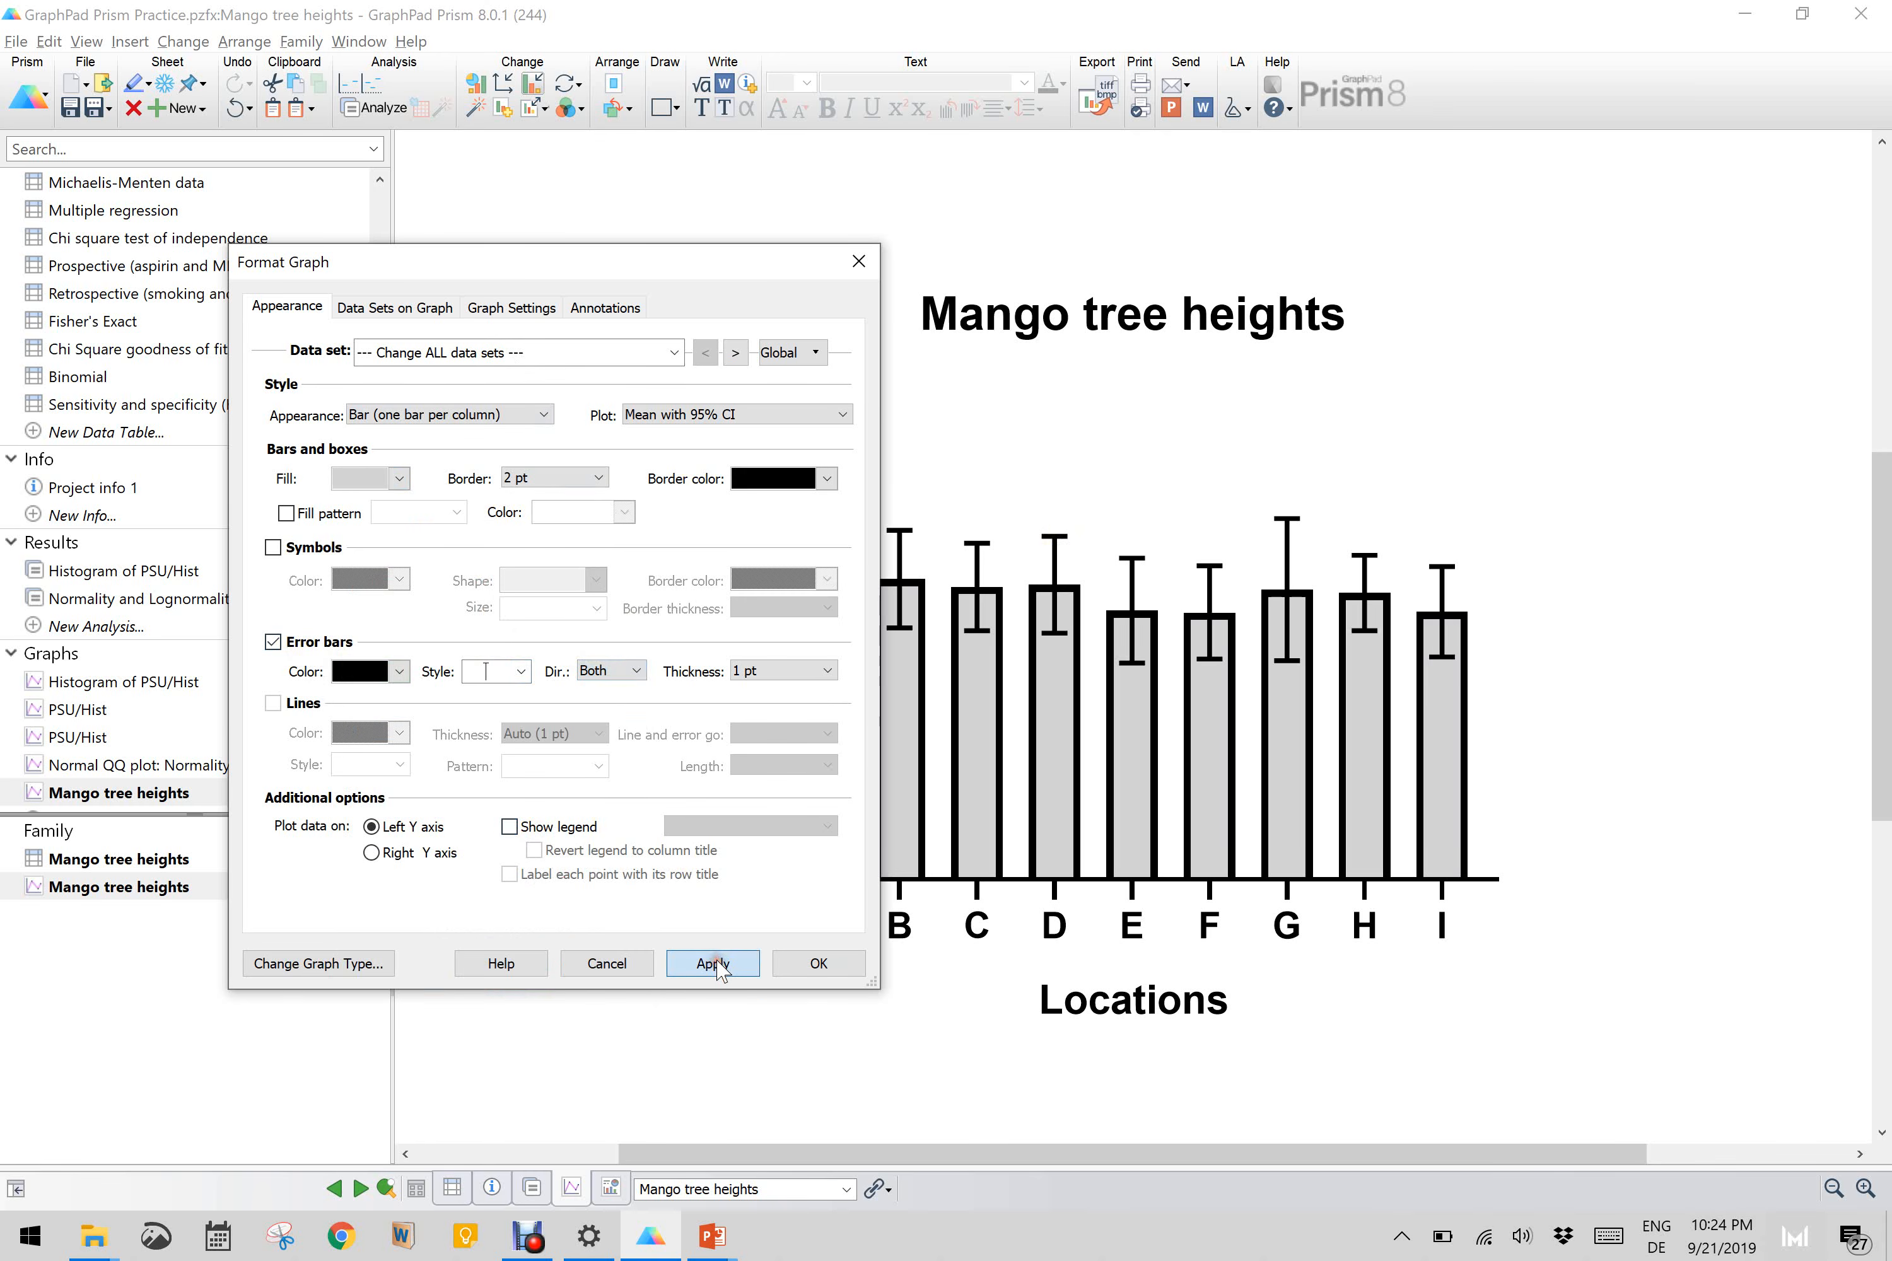
click(821, 964)
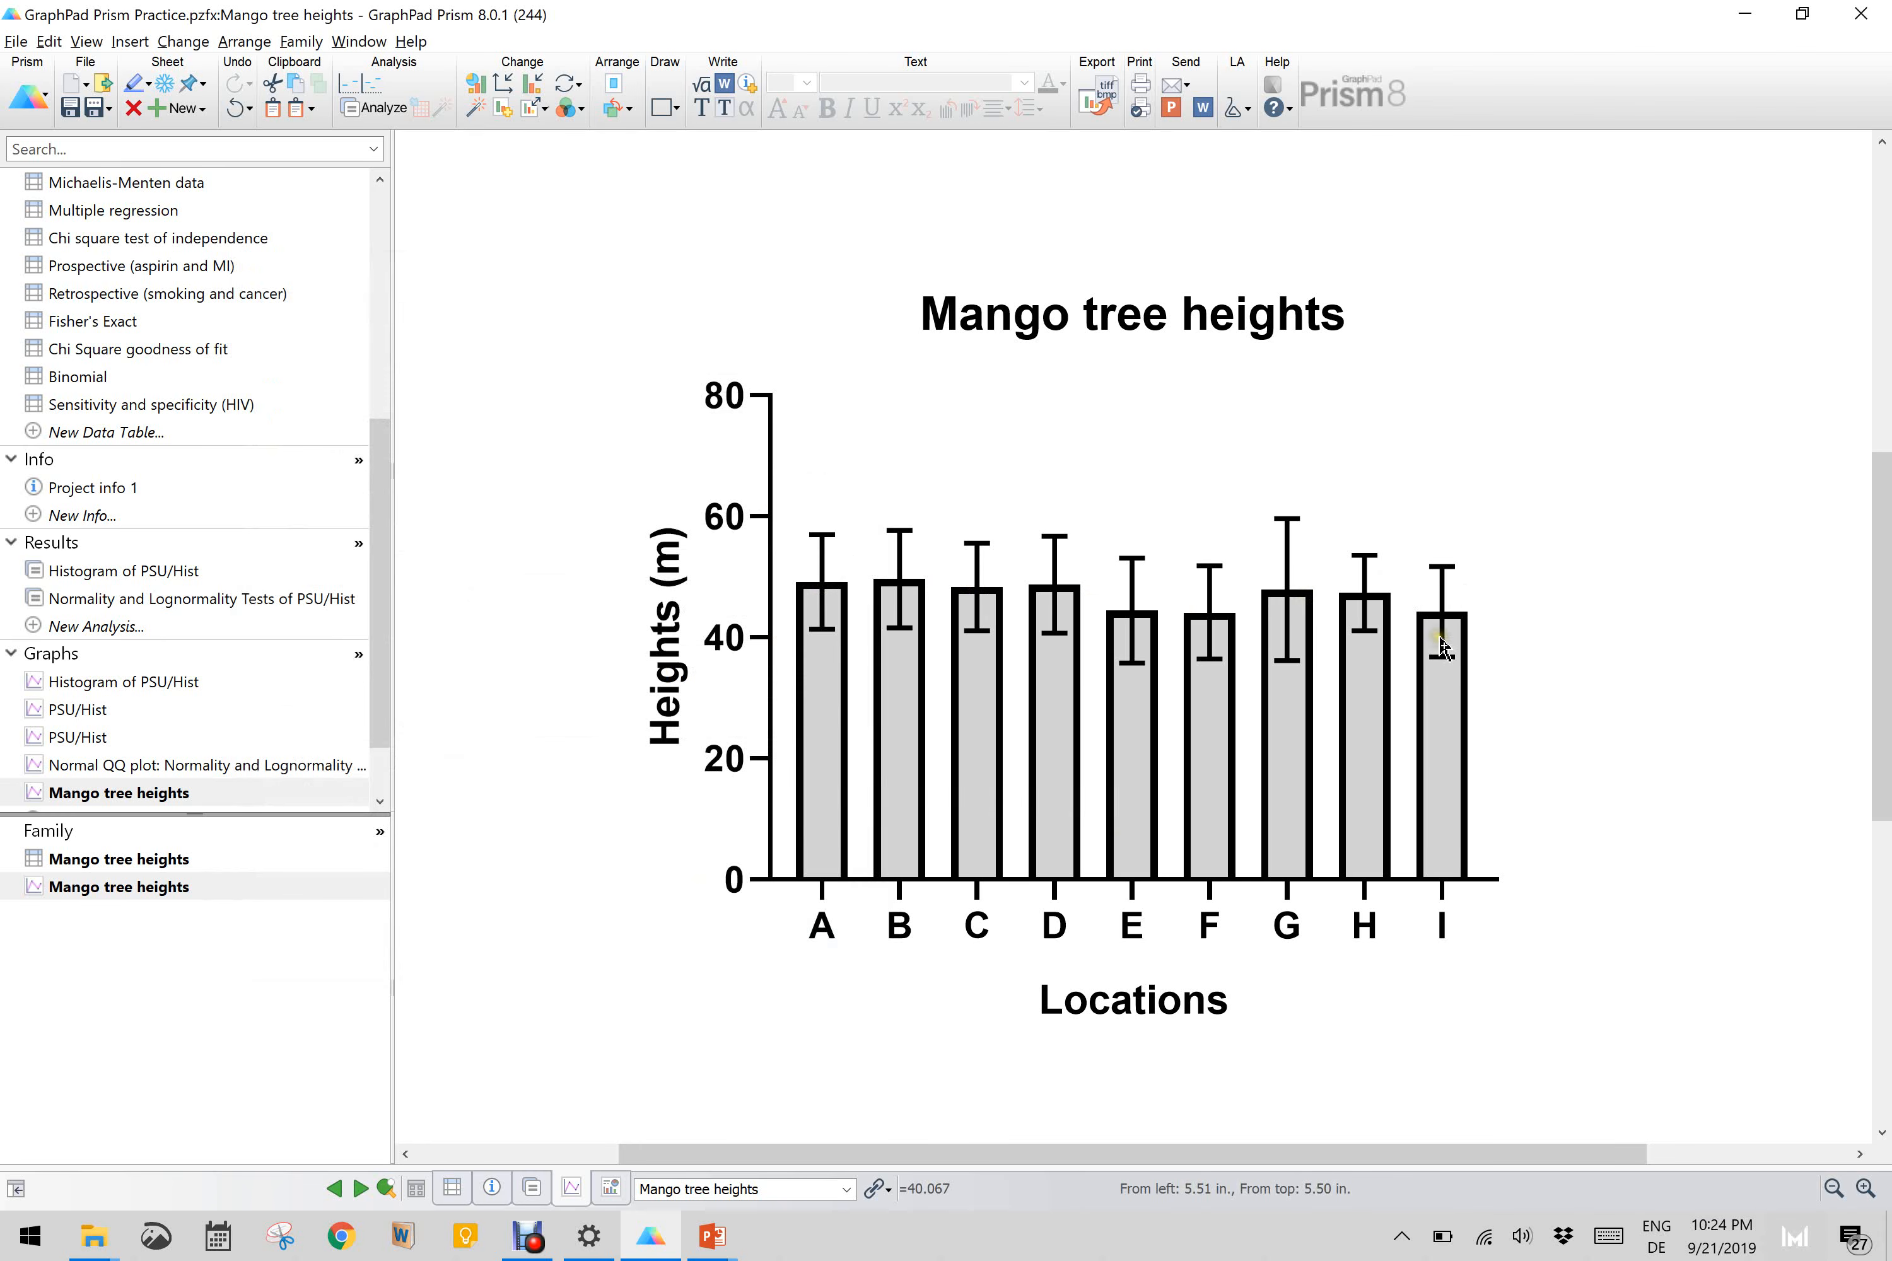
mouse_move(1442, 645)
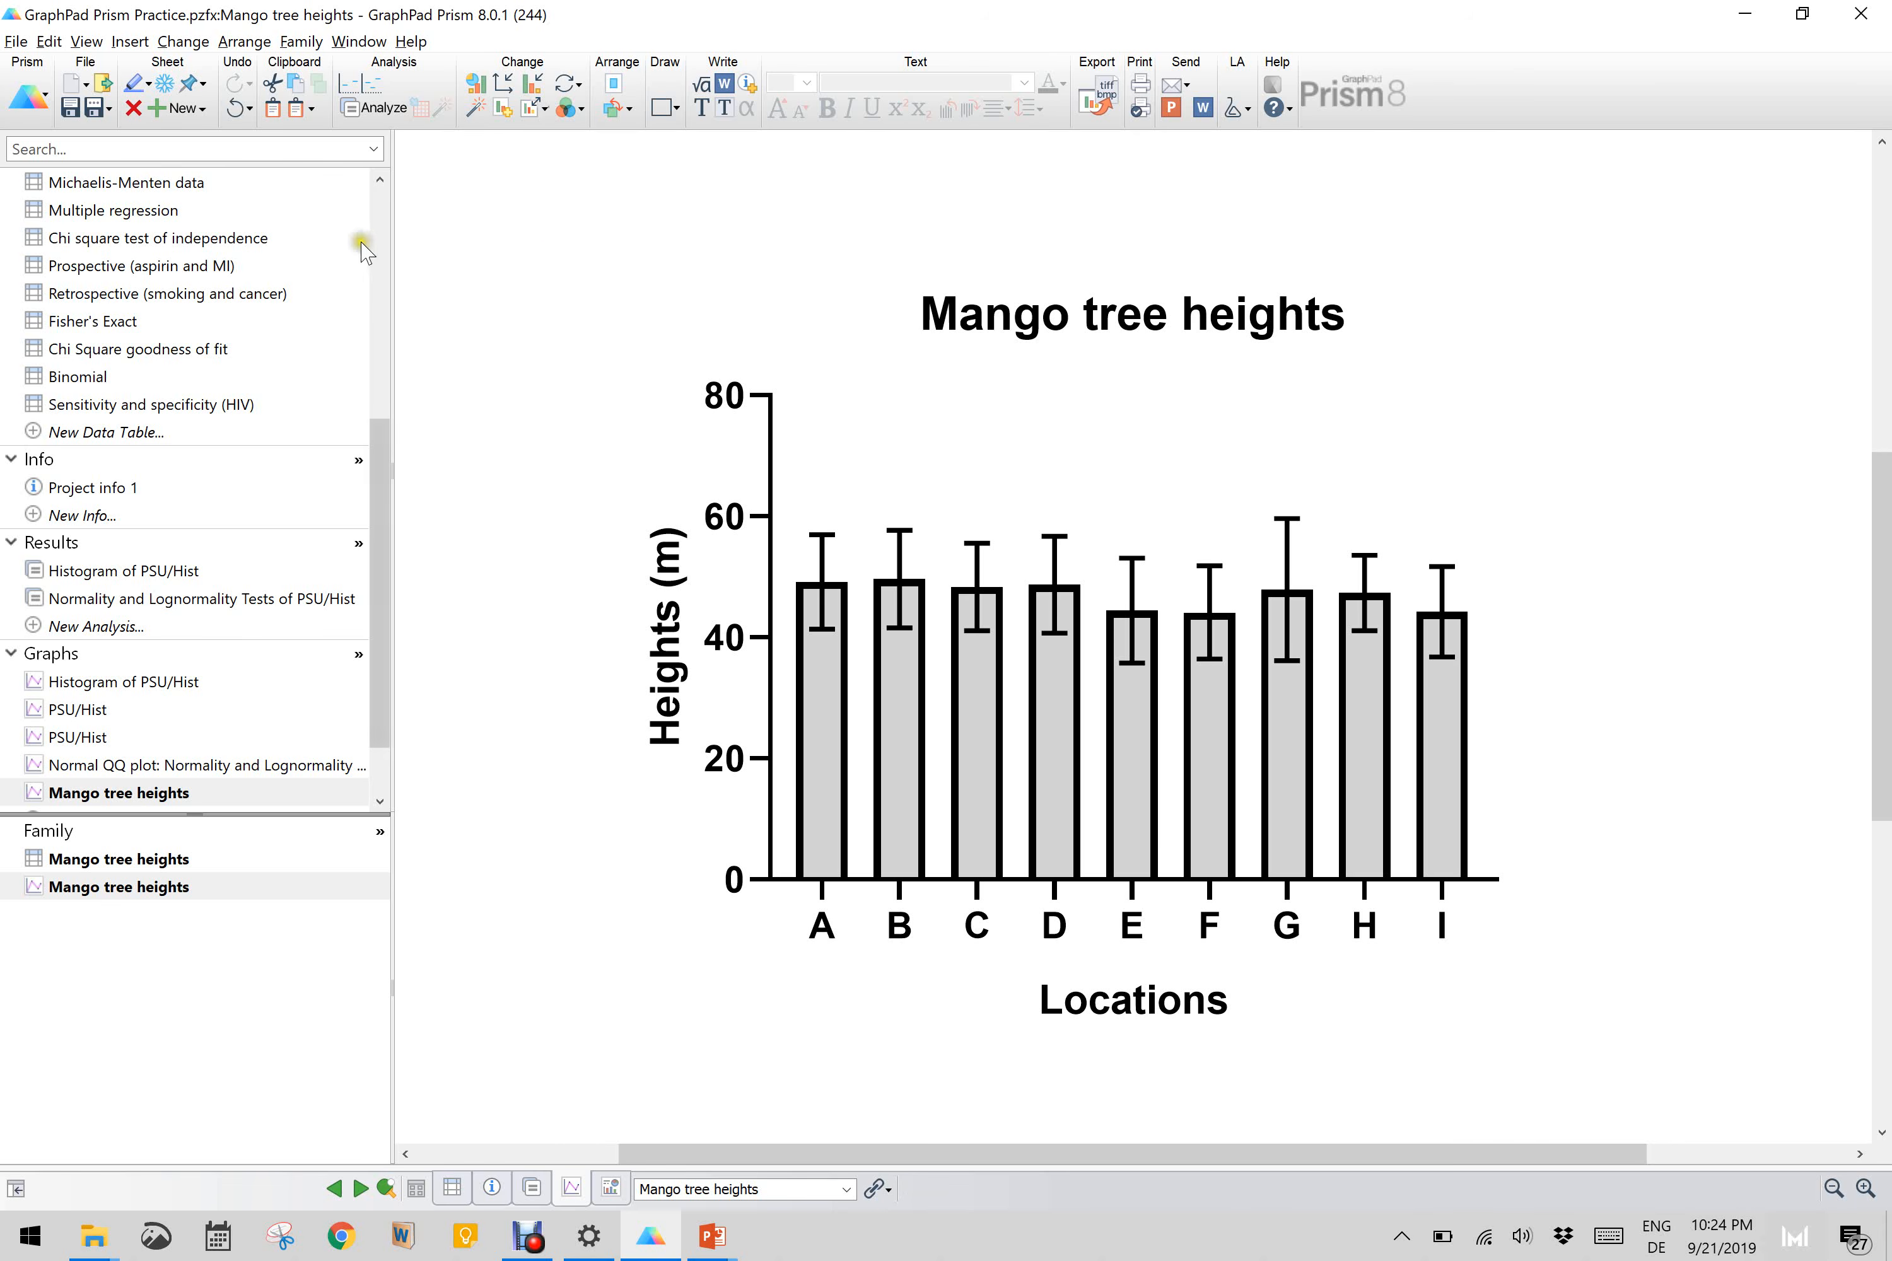
Step: Open the Literacy data table with the grouped literacy rates of India and Japan
click(381, 229)
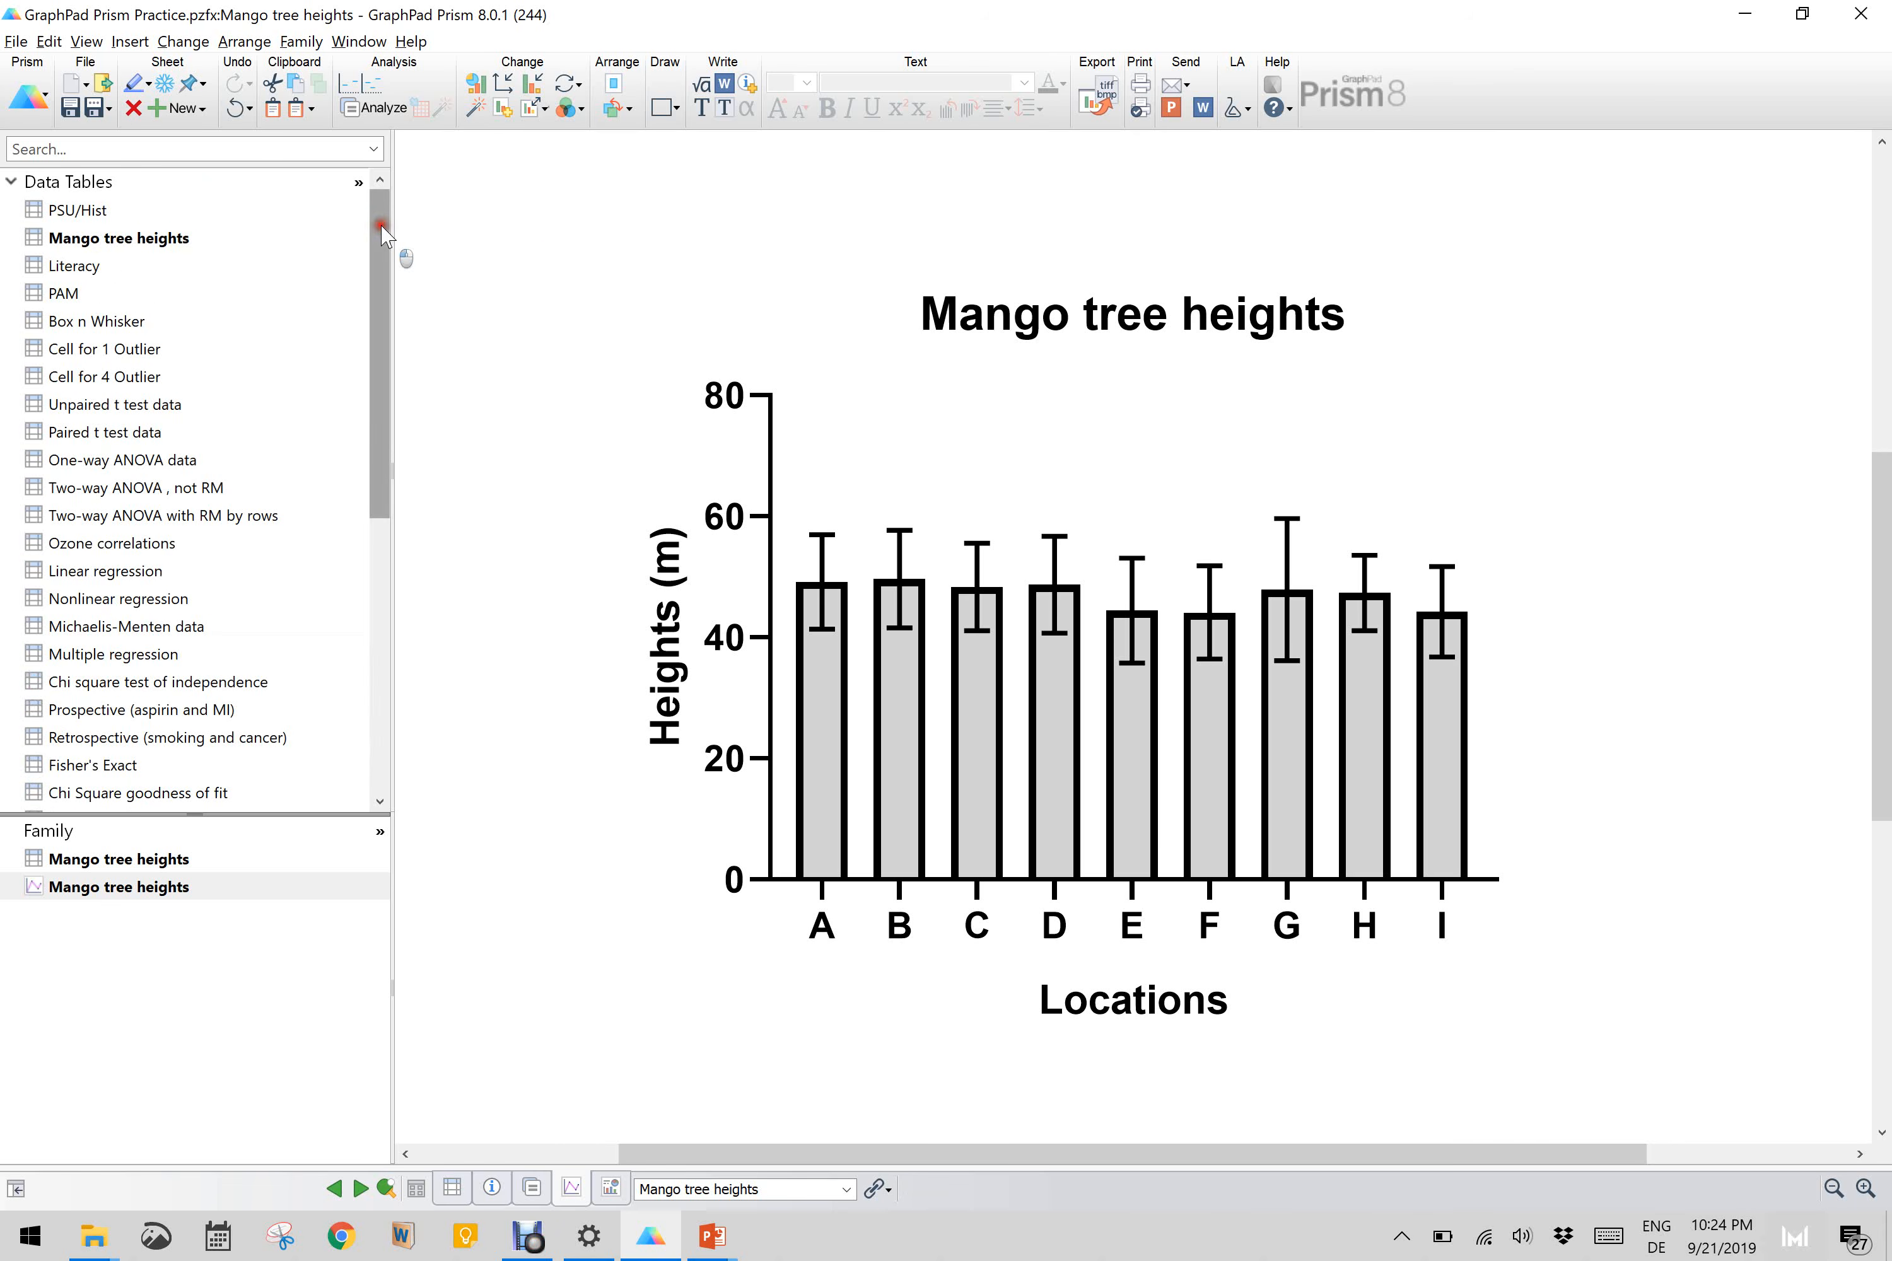
click(64, 270)
click(82, 269)
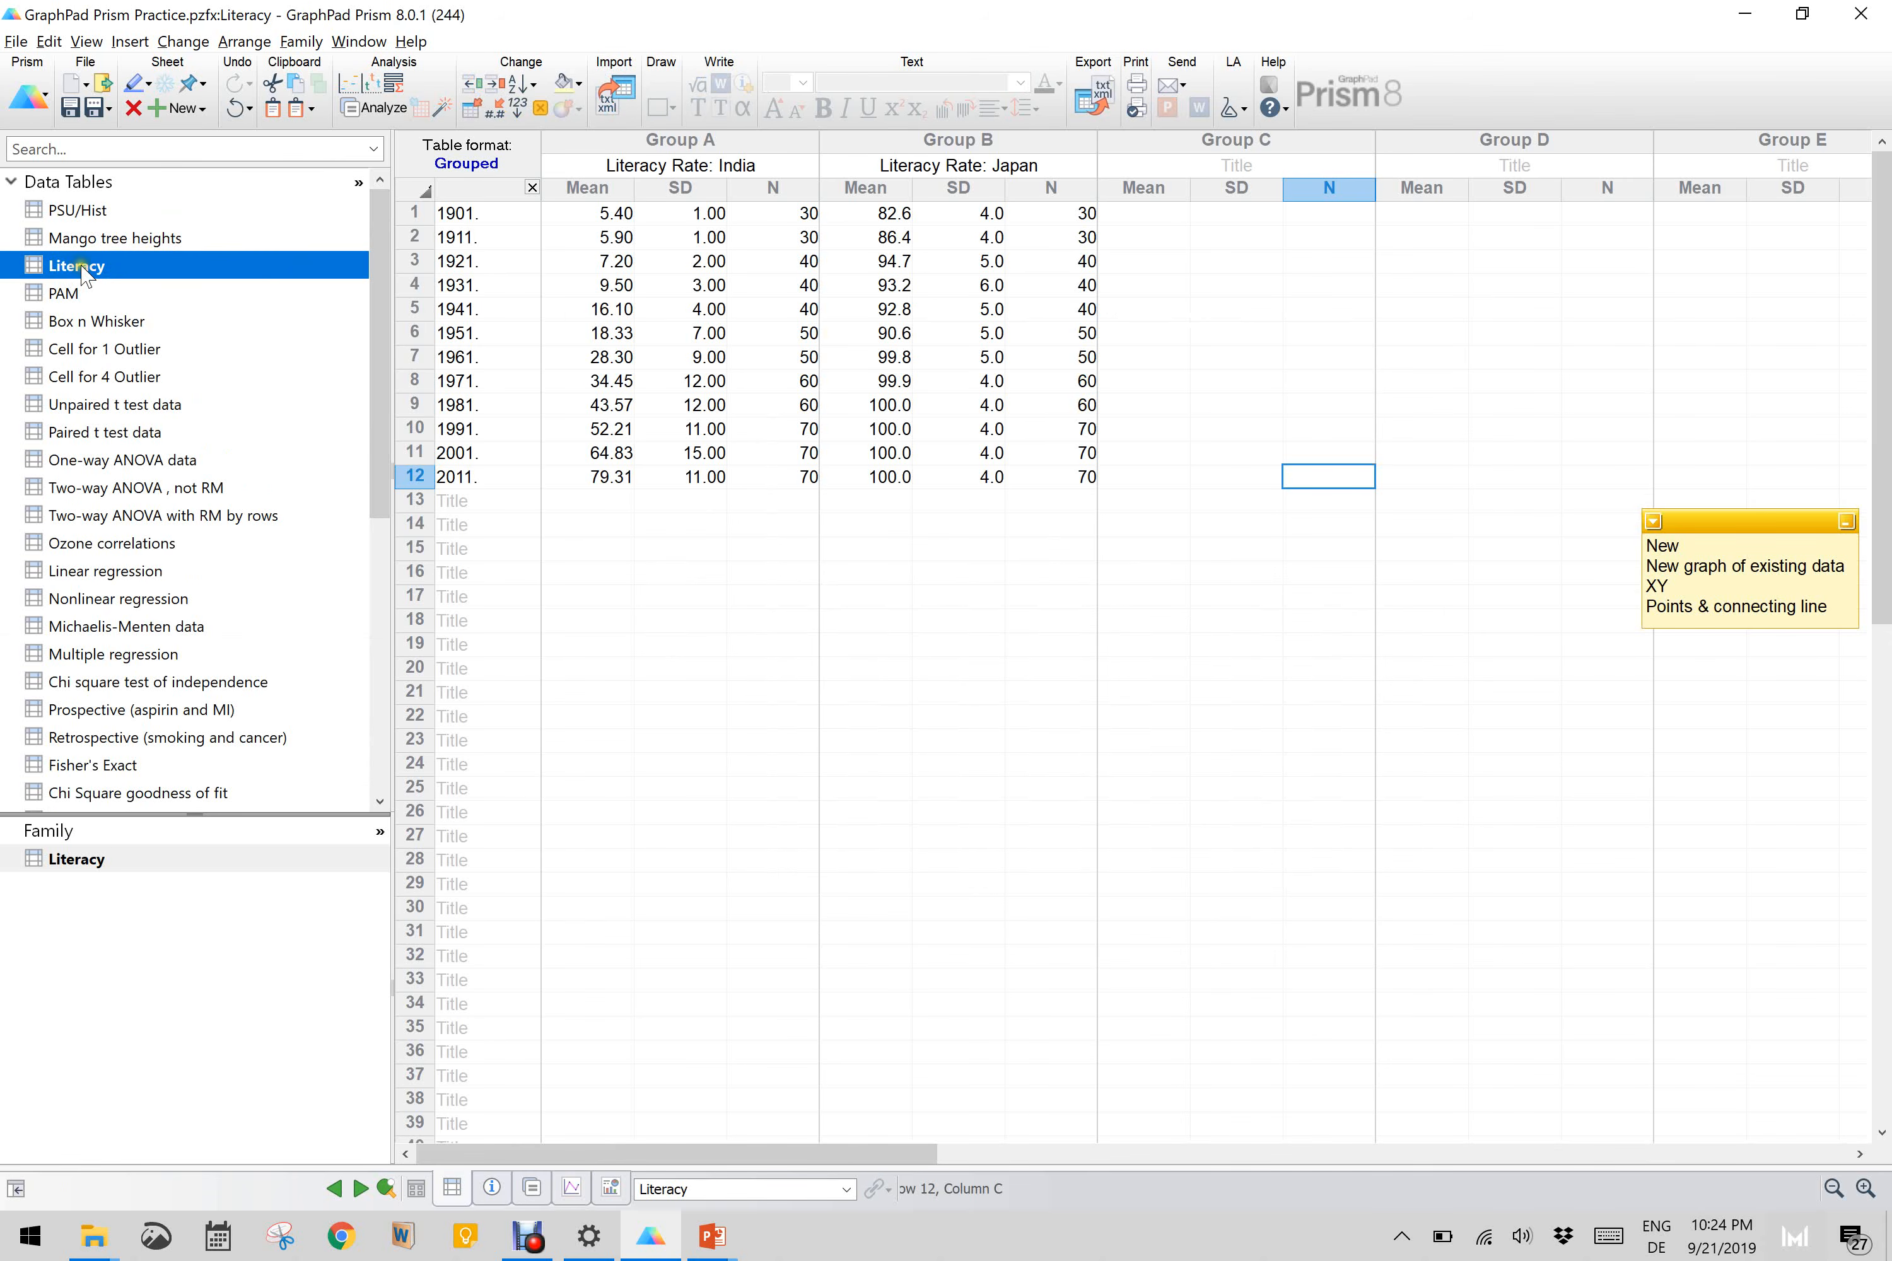
mouse_move(86, 275)
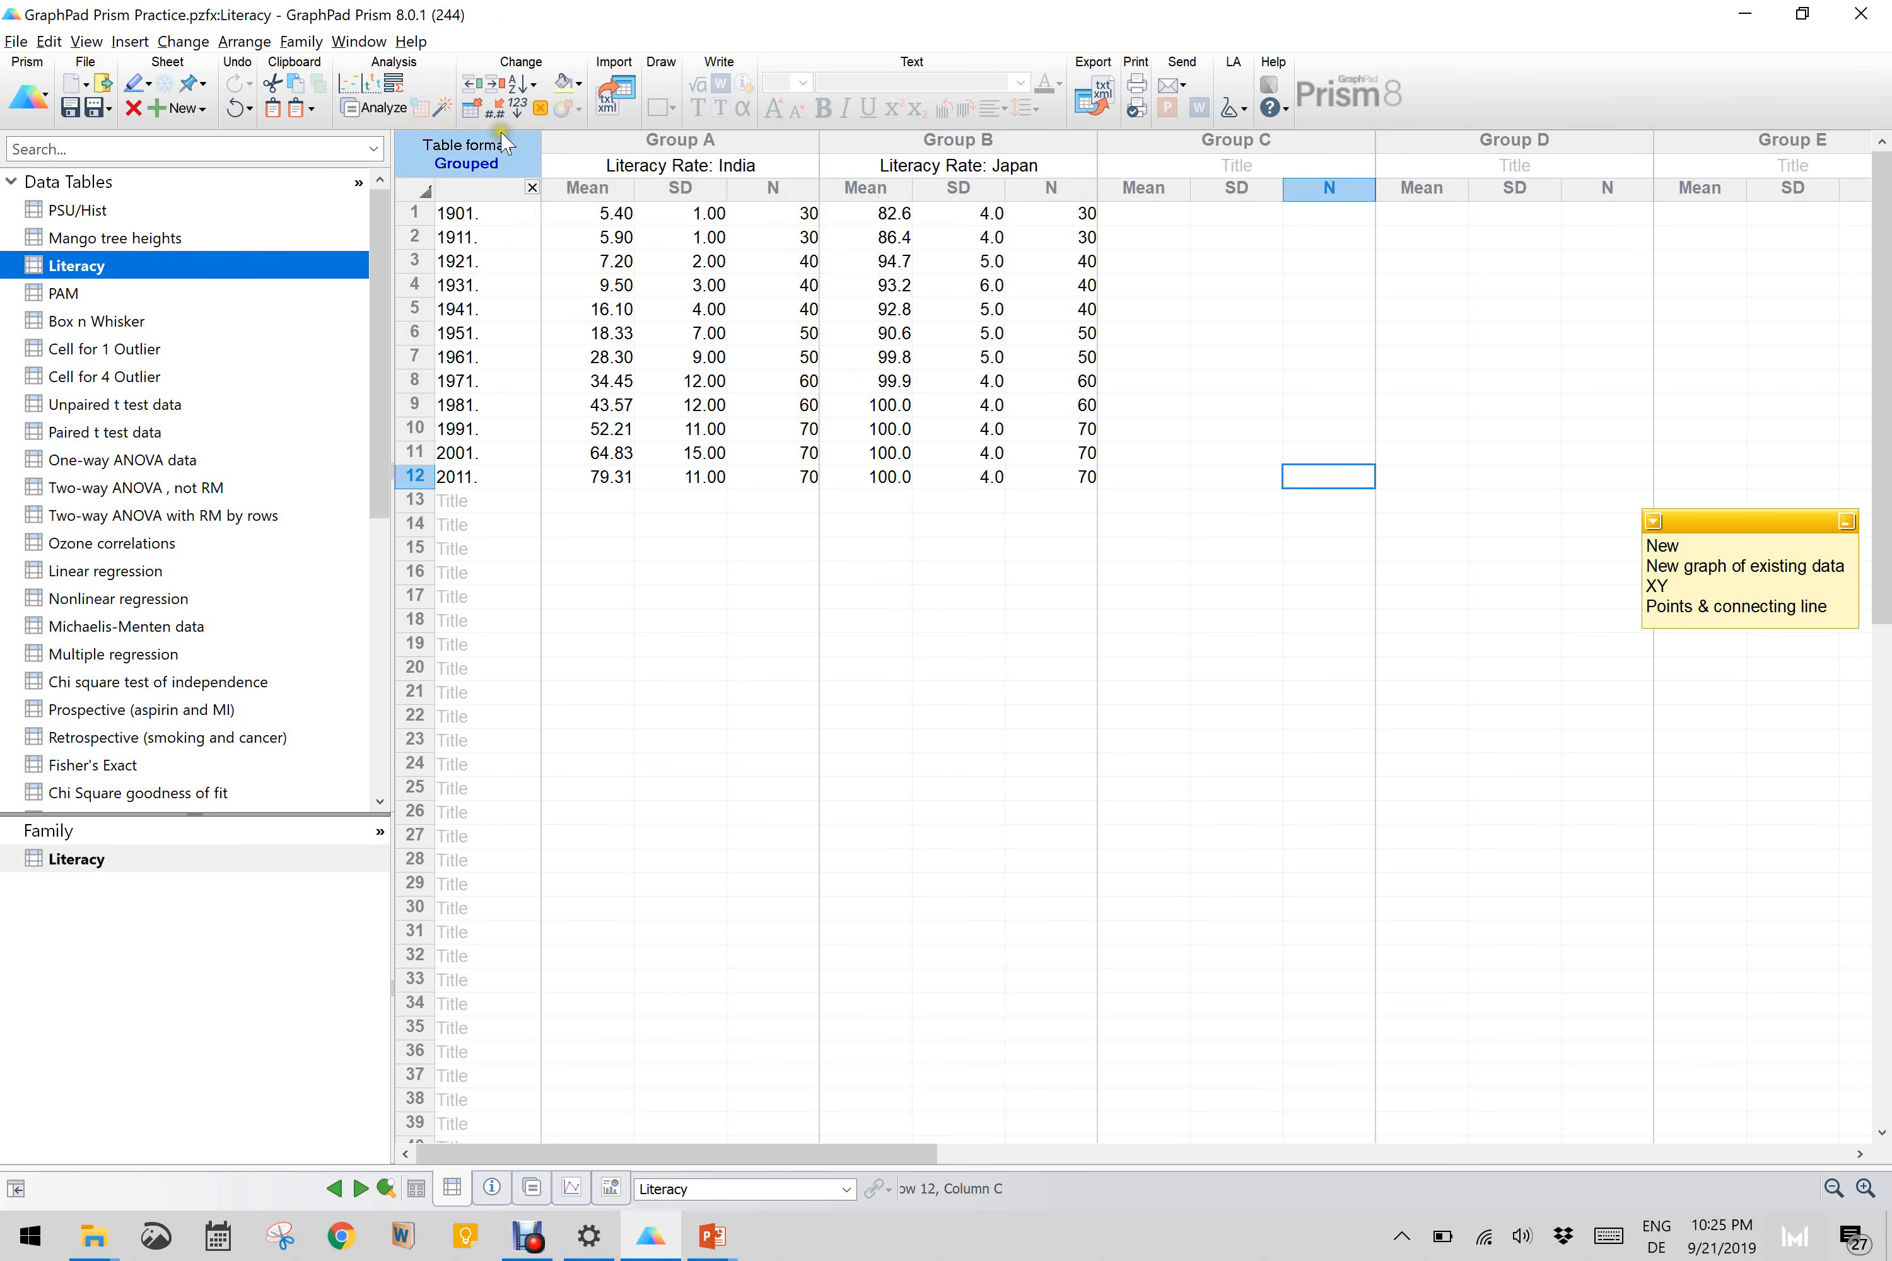
Step: Create an XY graph of the existing Literacy data using points and connecting line with error bars, plotting Mean and Error with SD
click(179, 110)
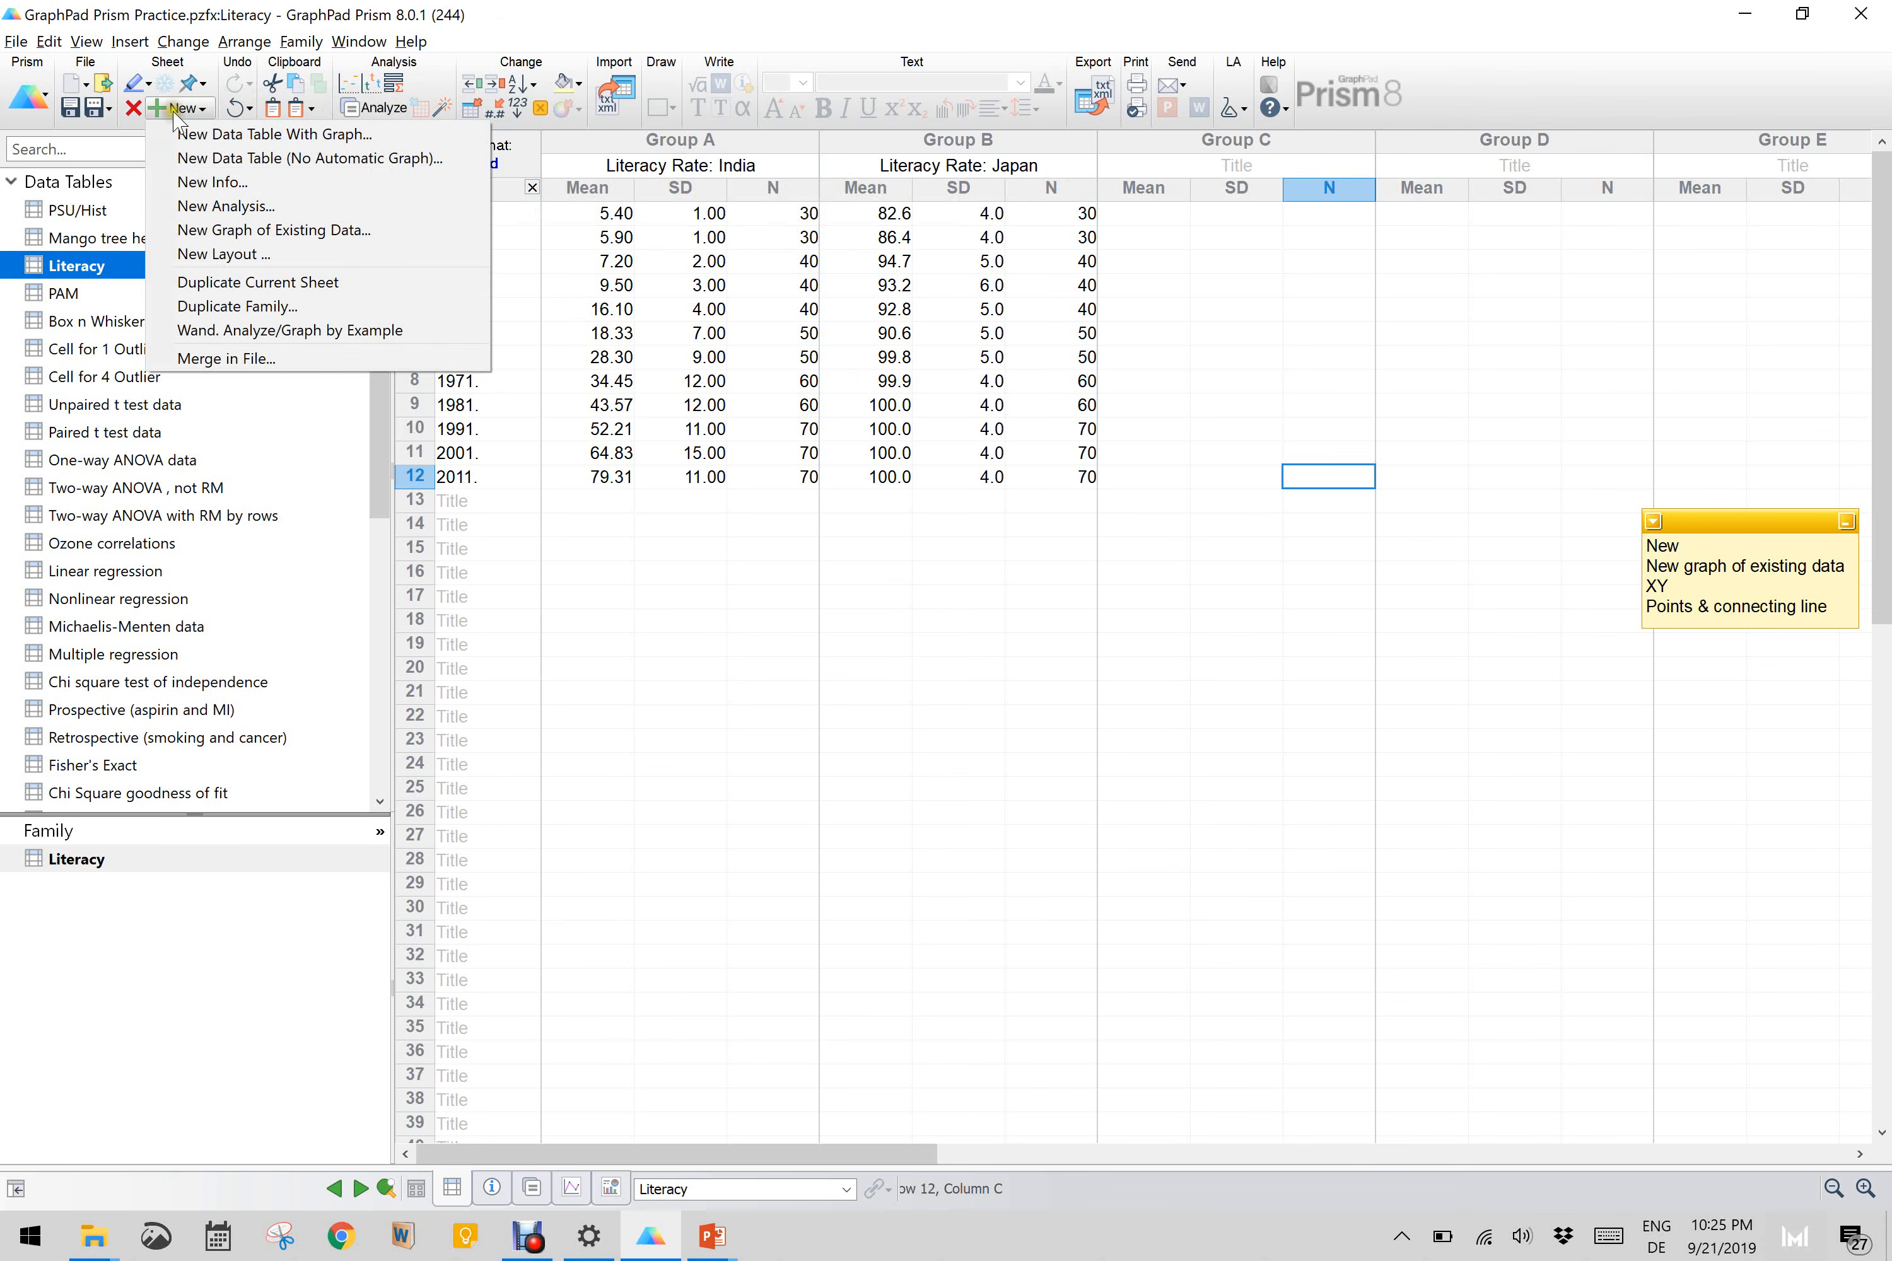
click(218, 233)
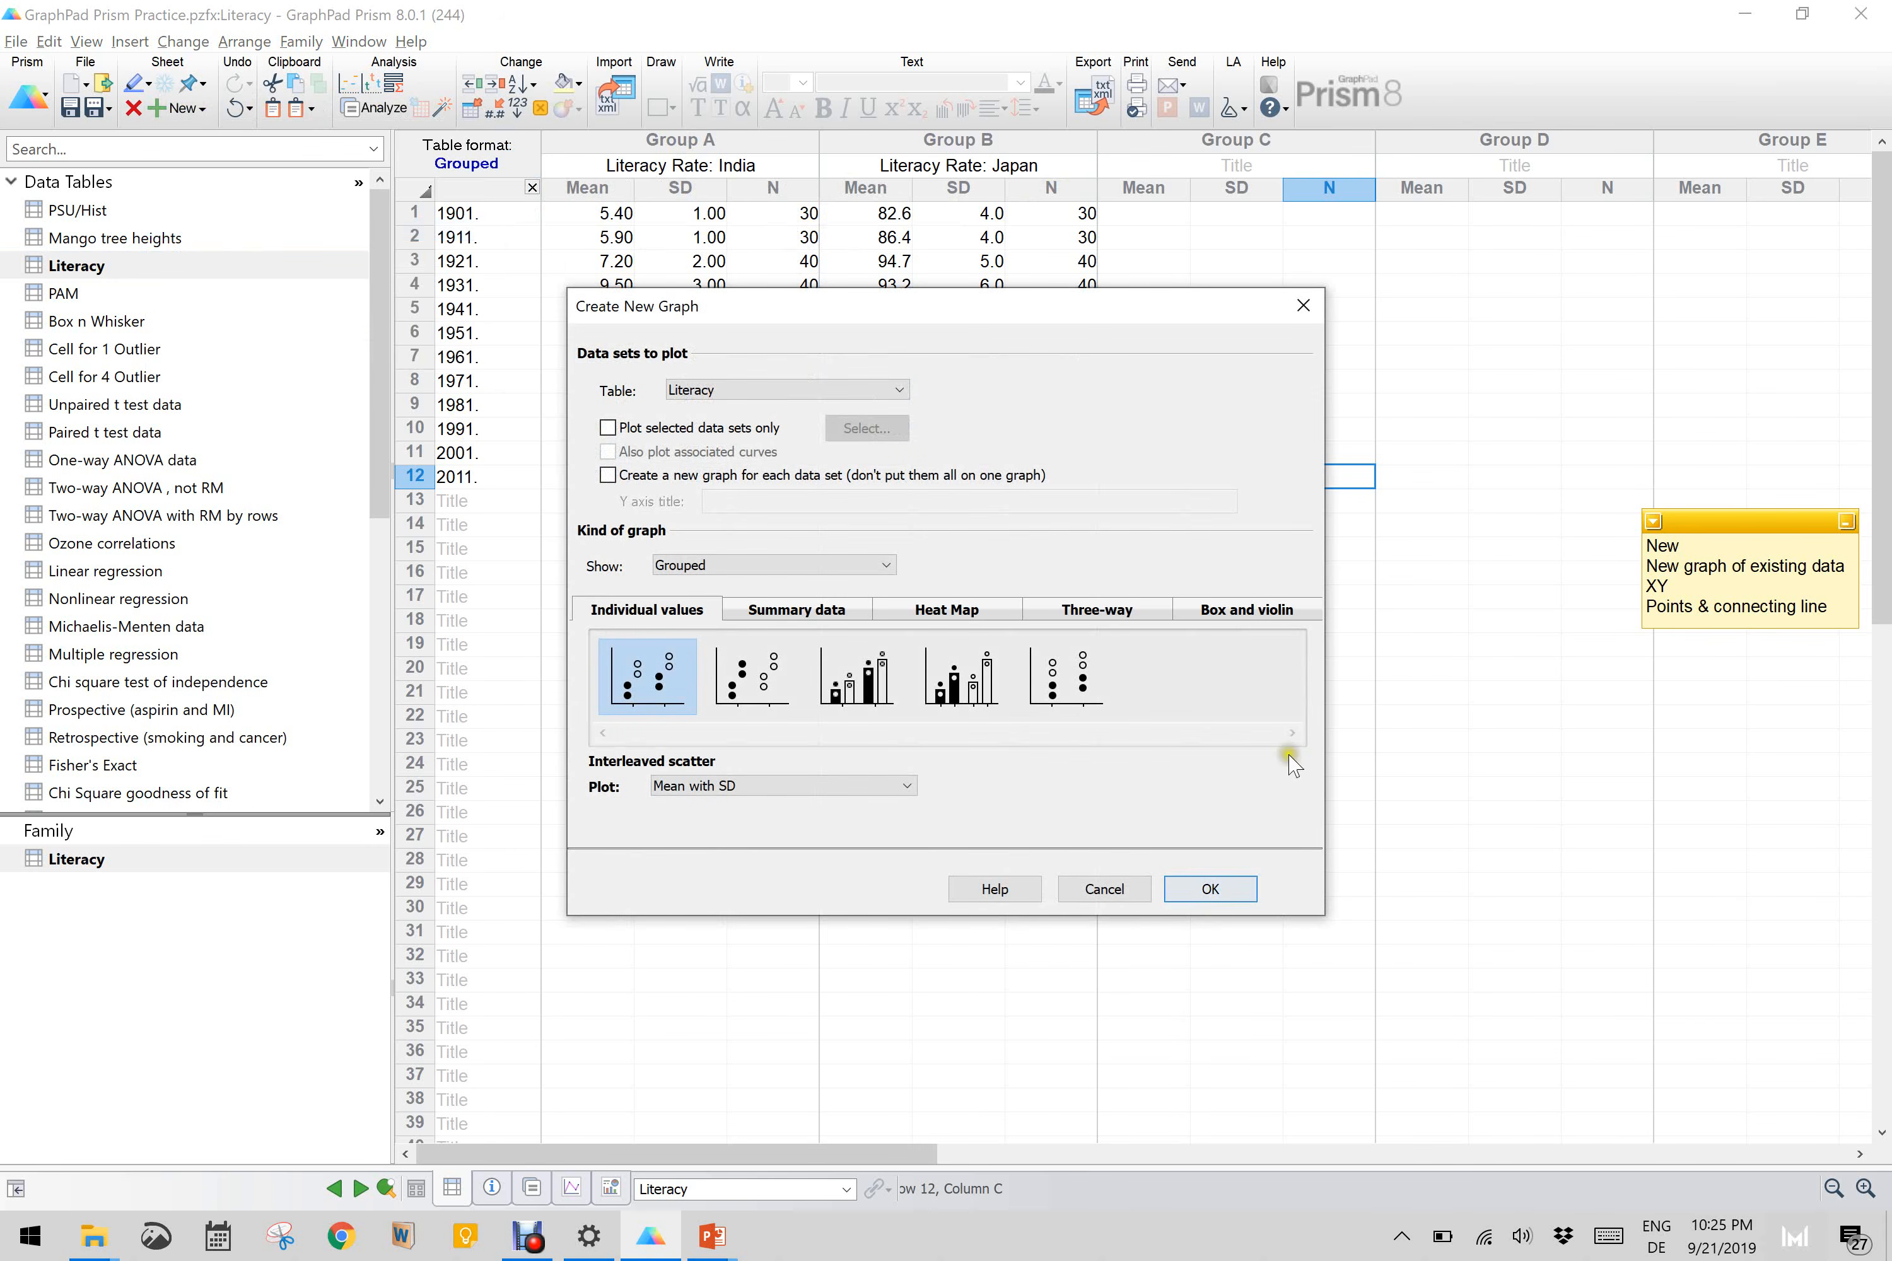
click(772, 564)
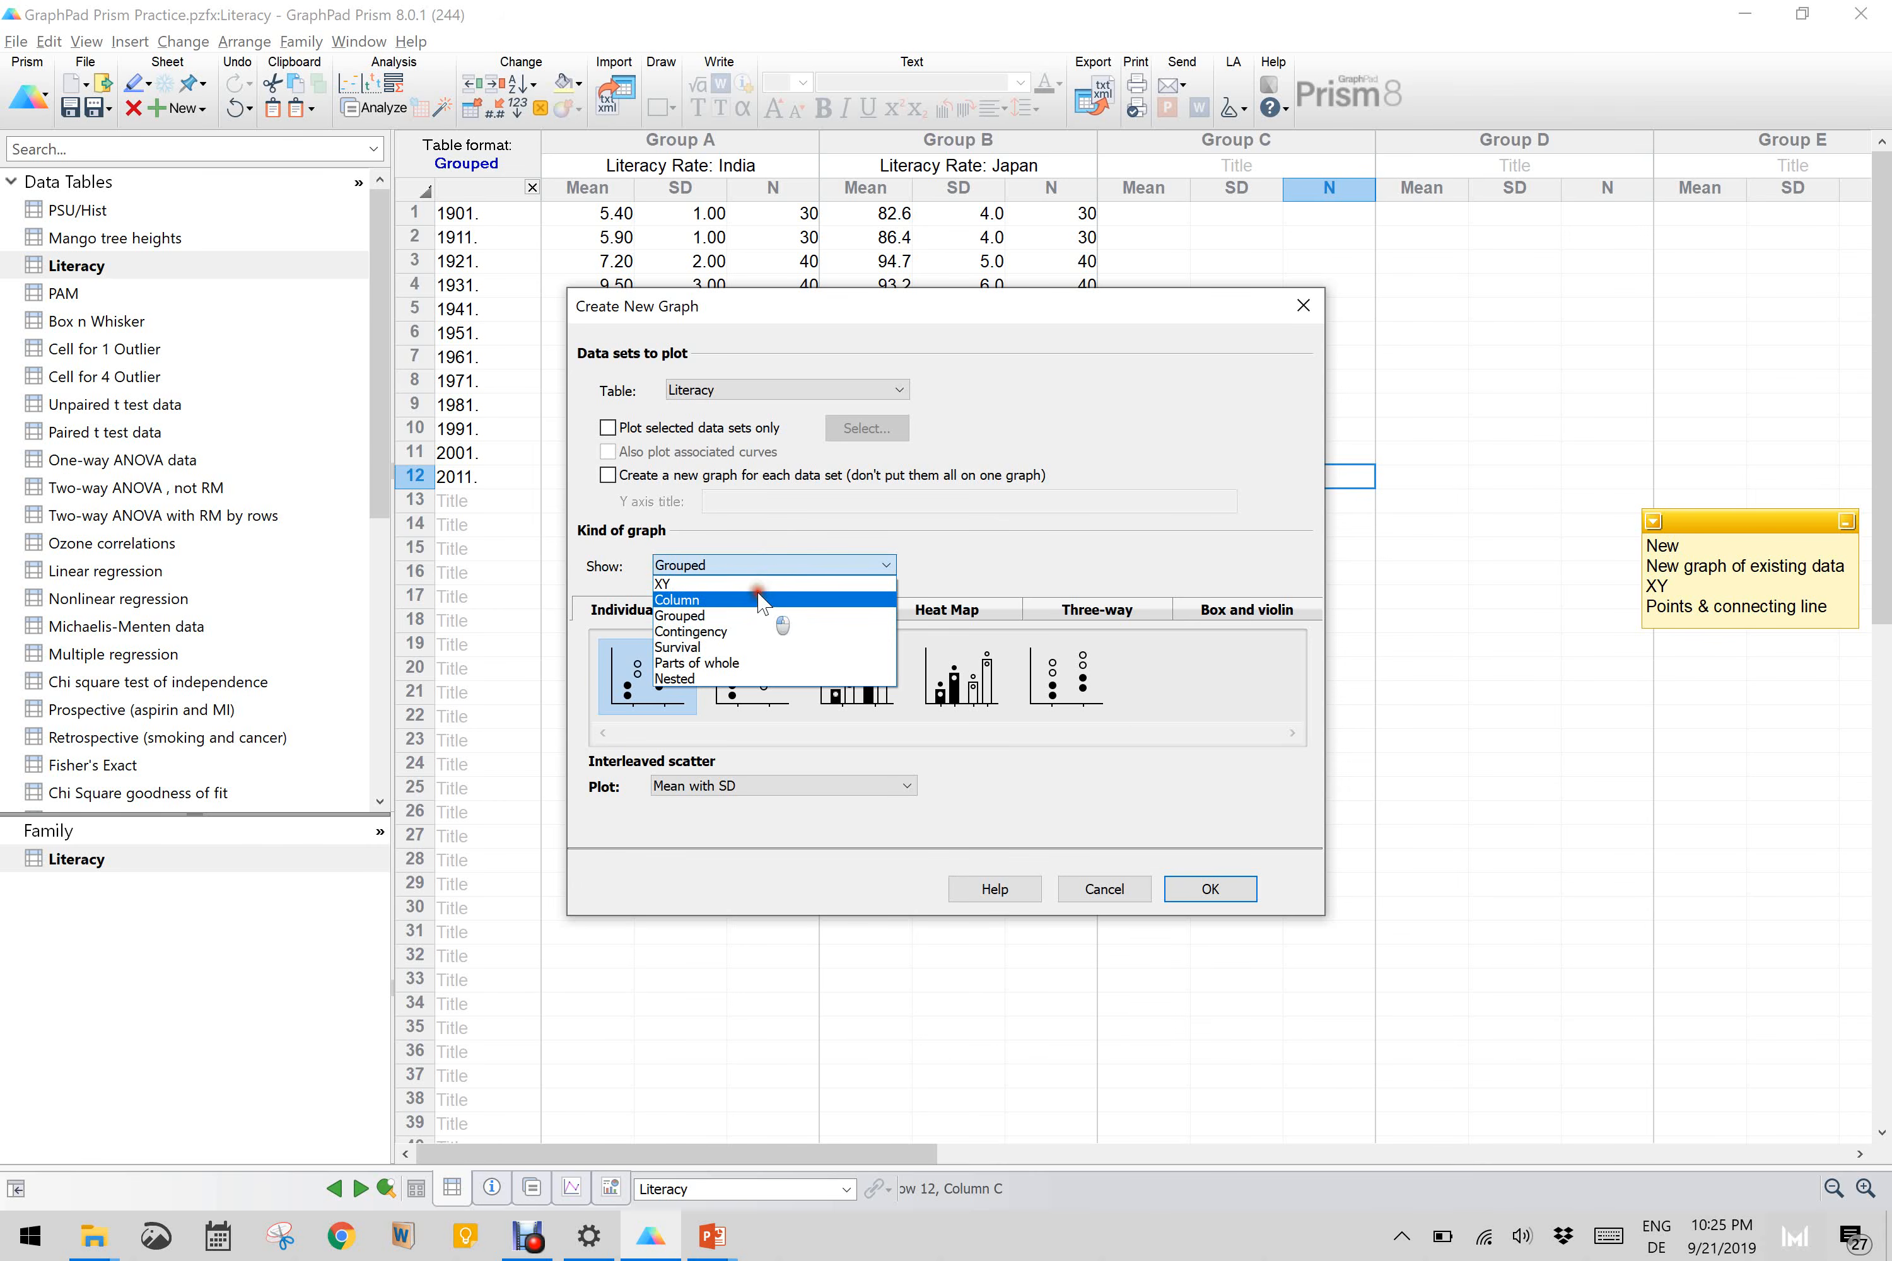
click(758, 597)
click(759, 568)
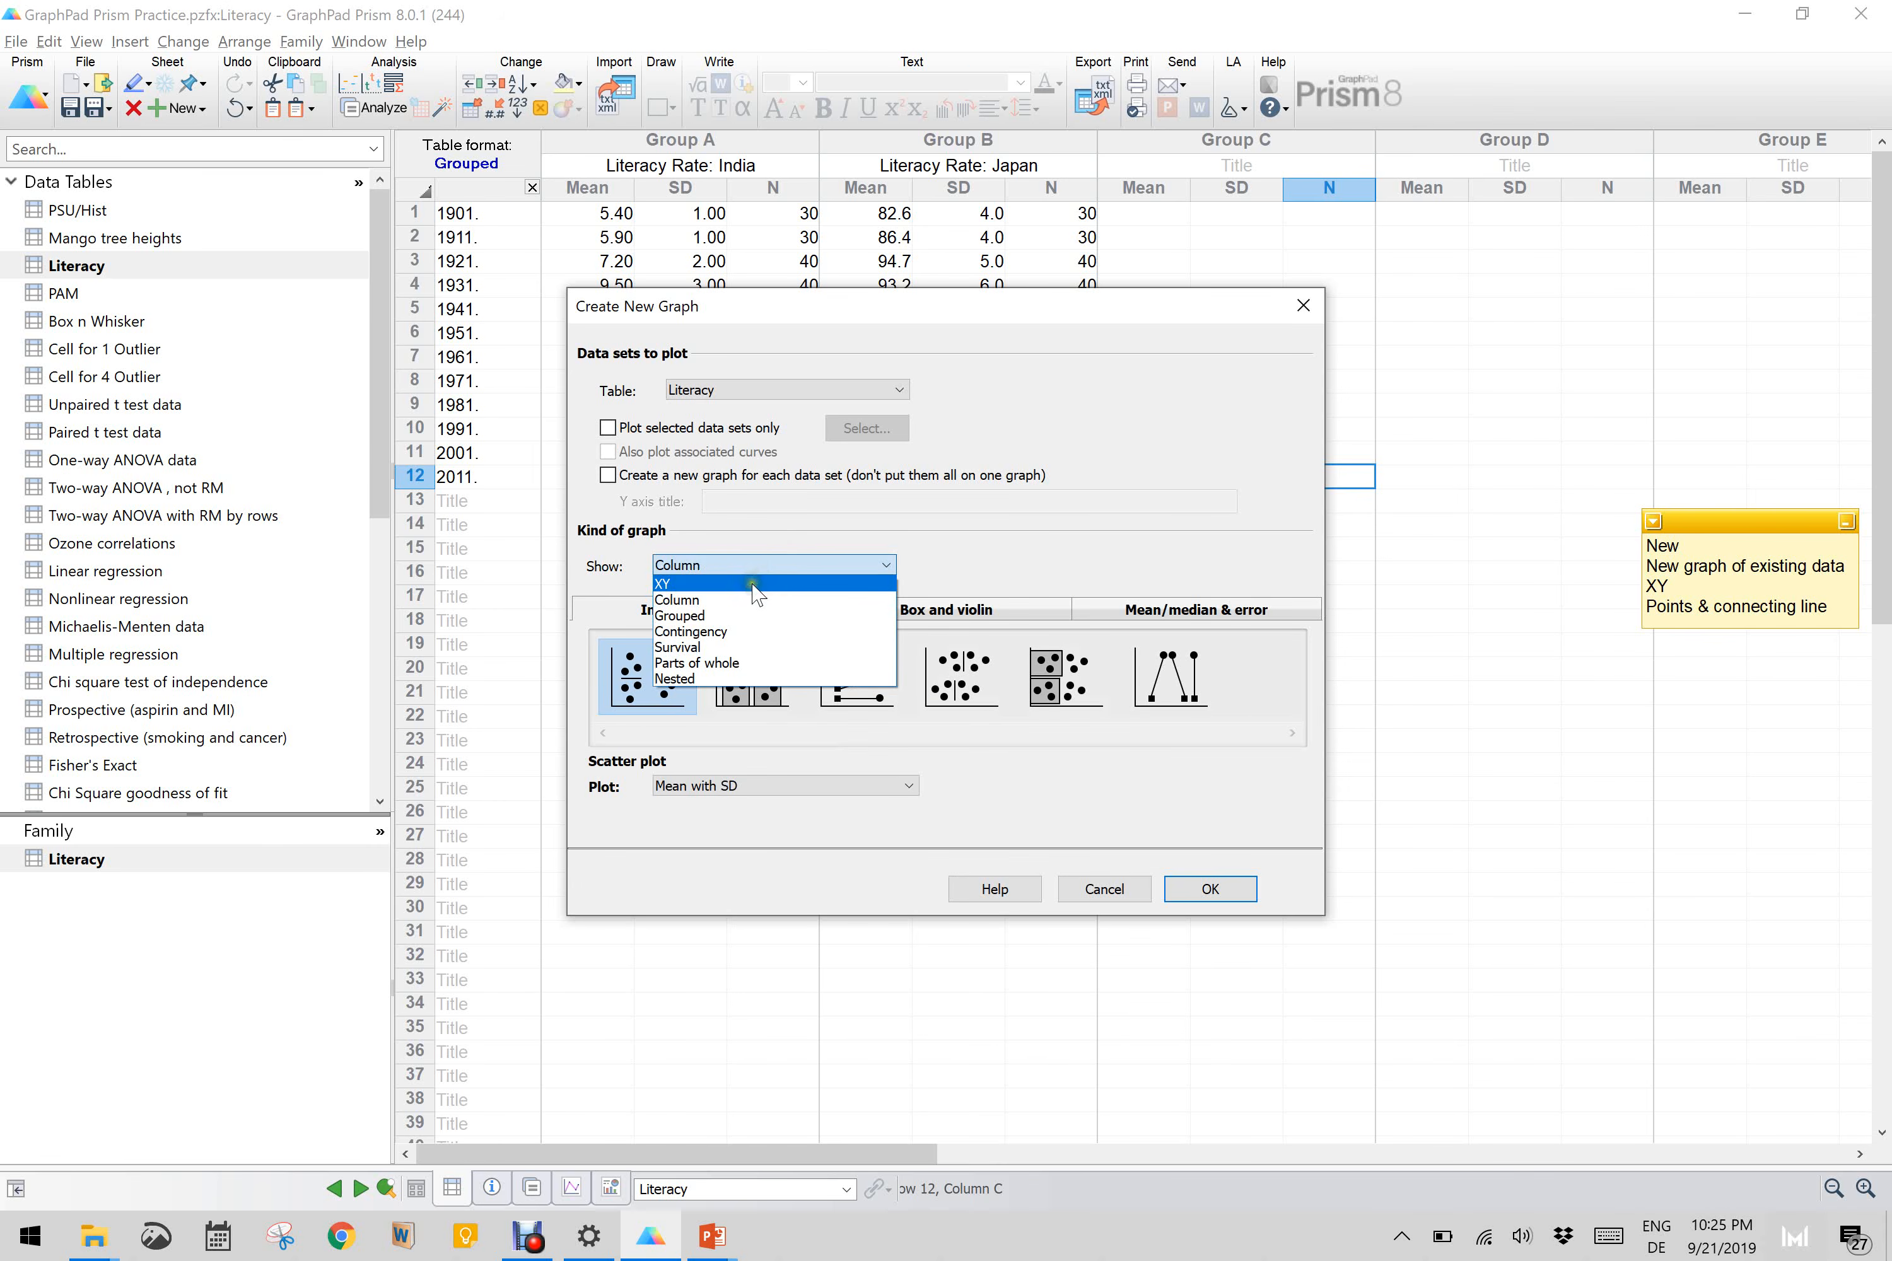
click(756, 583)
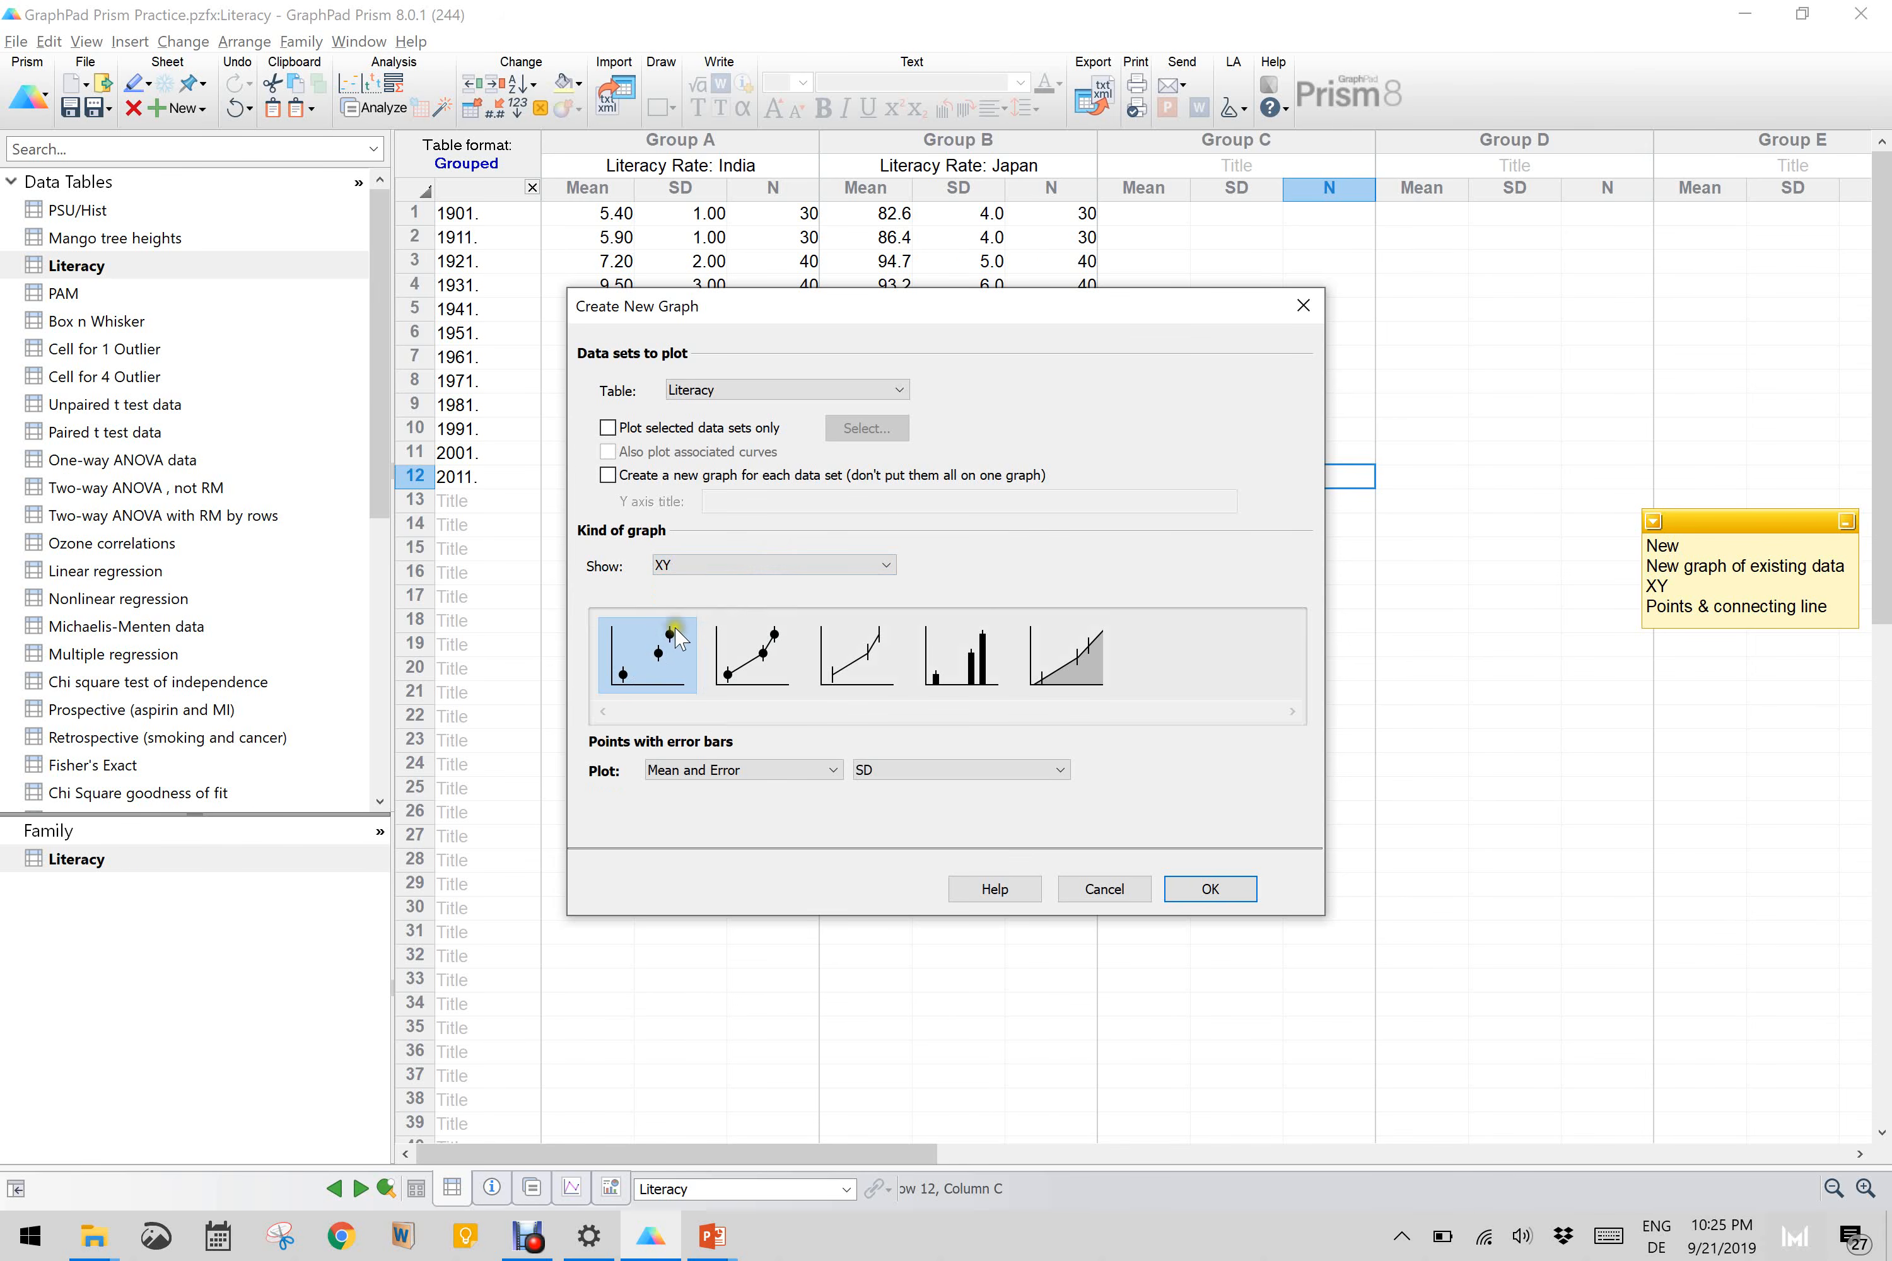
click(766, 677)
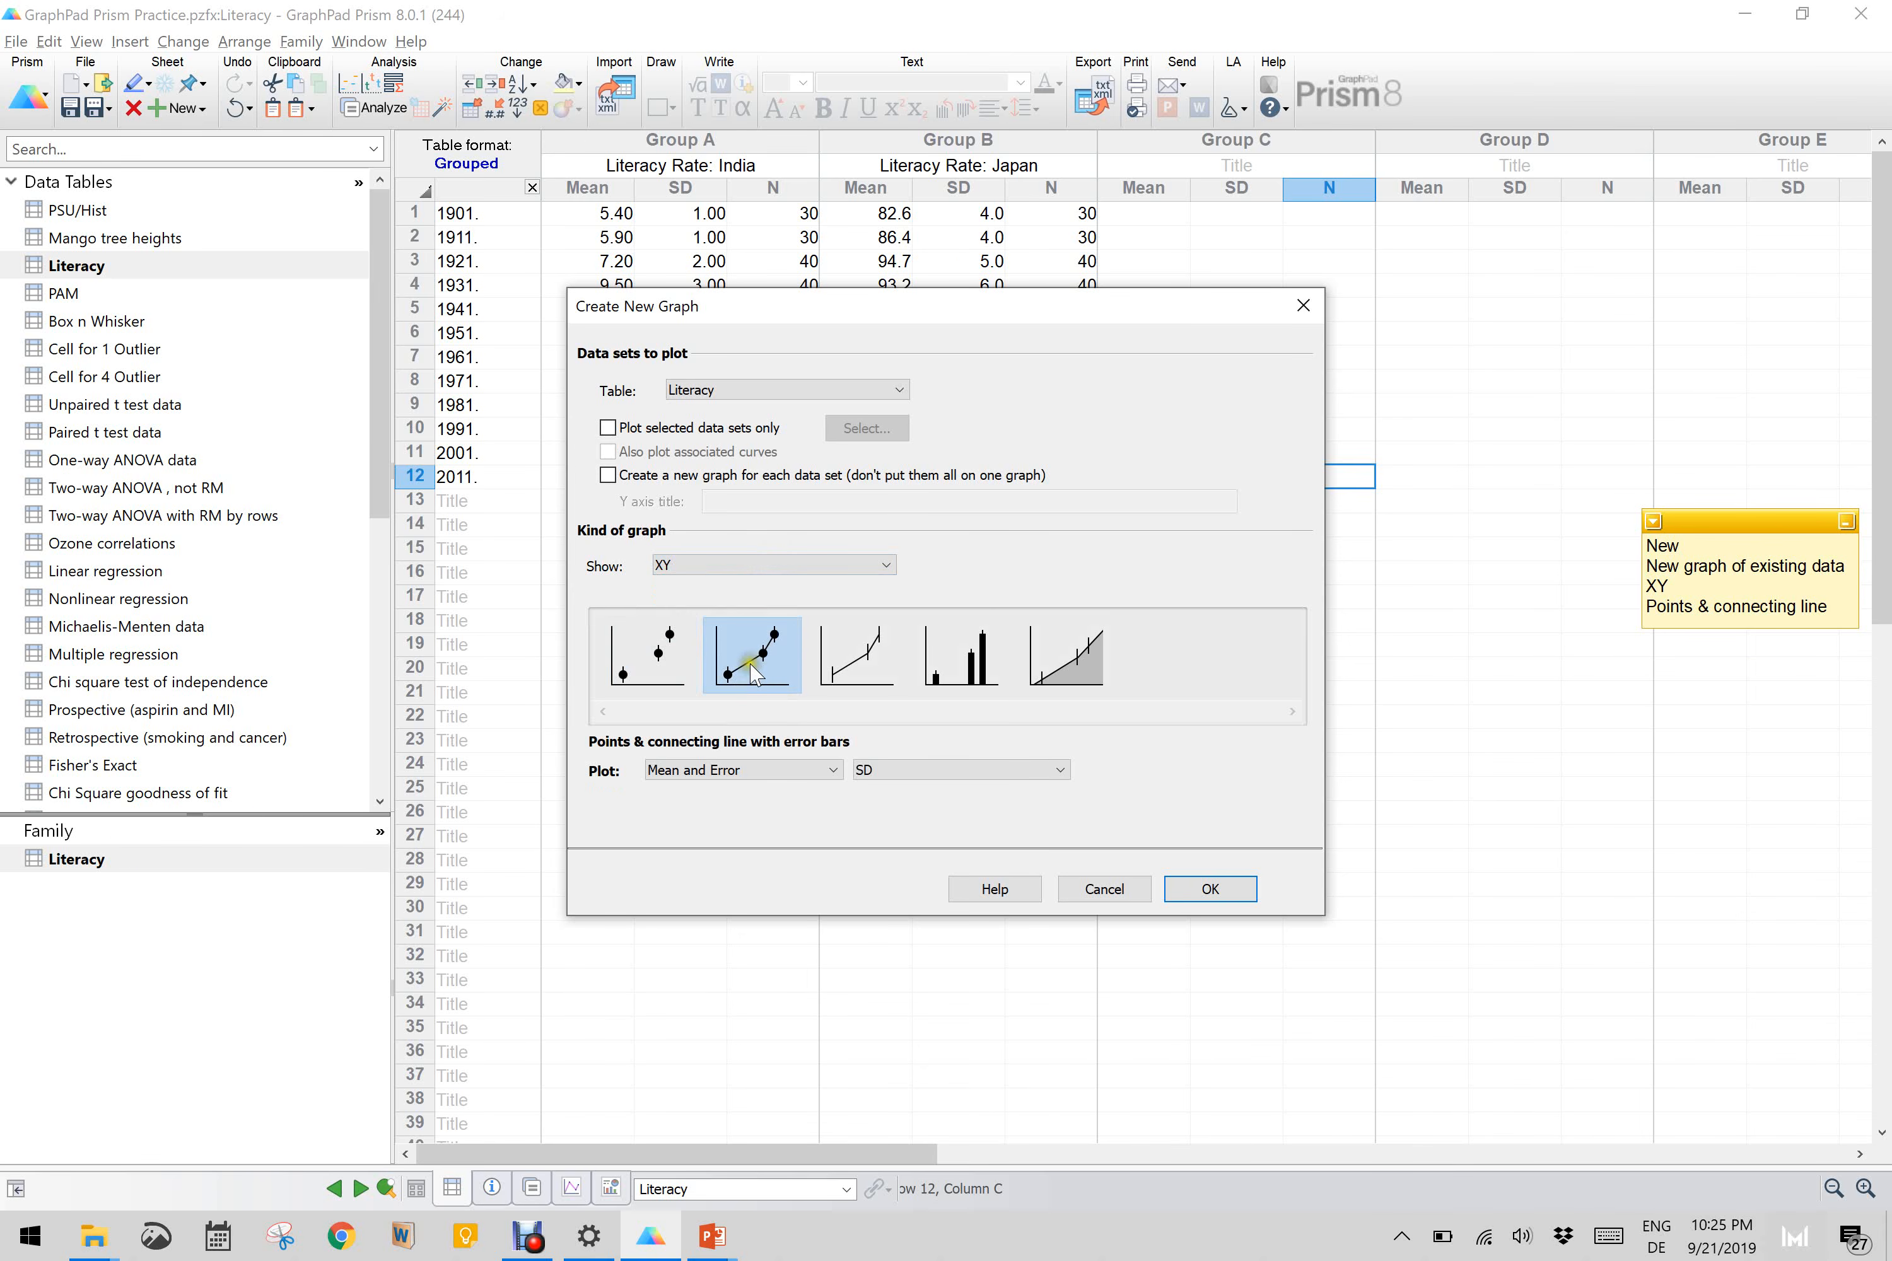
click(872, 656)
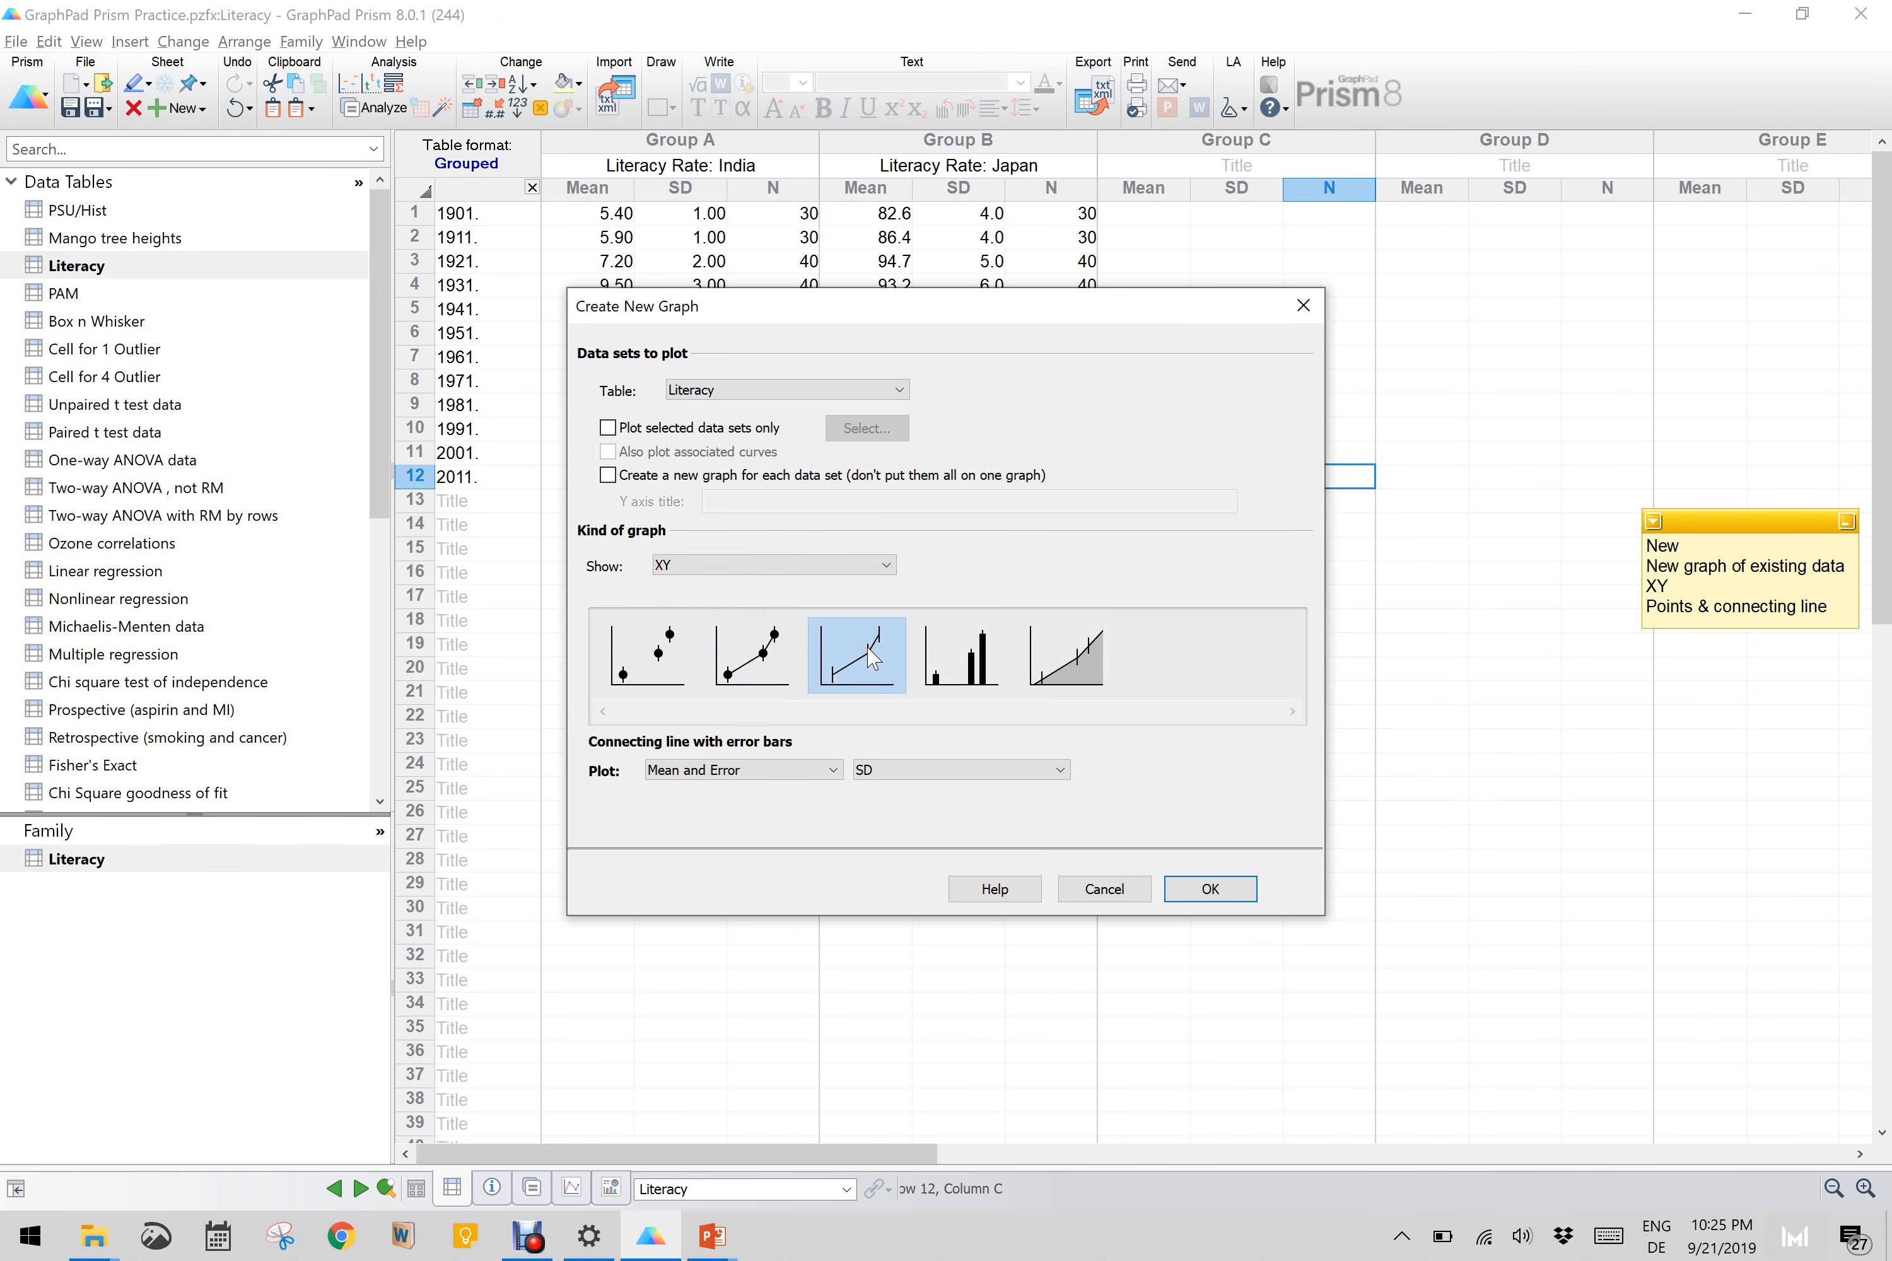
click(769, 651)
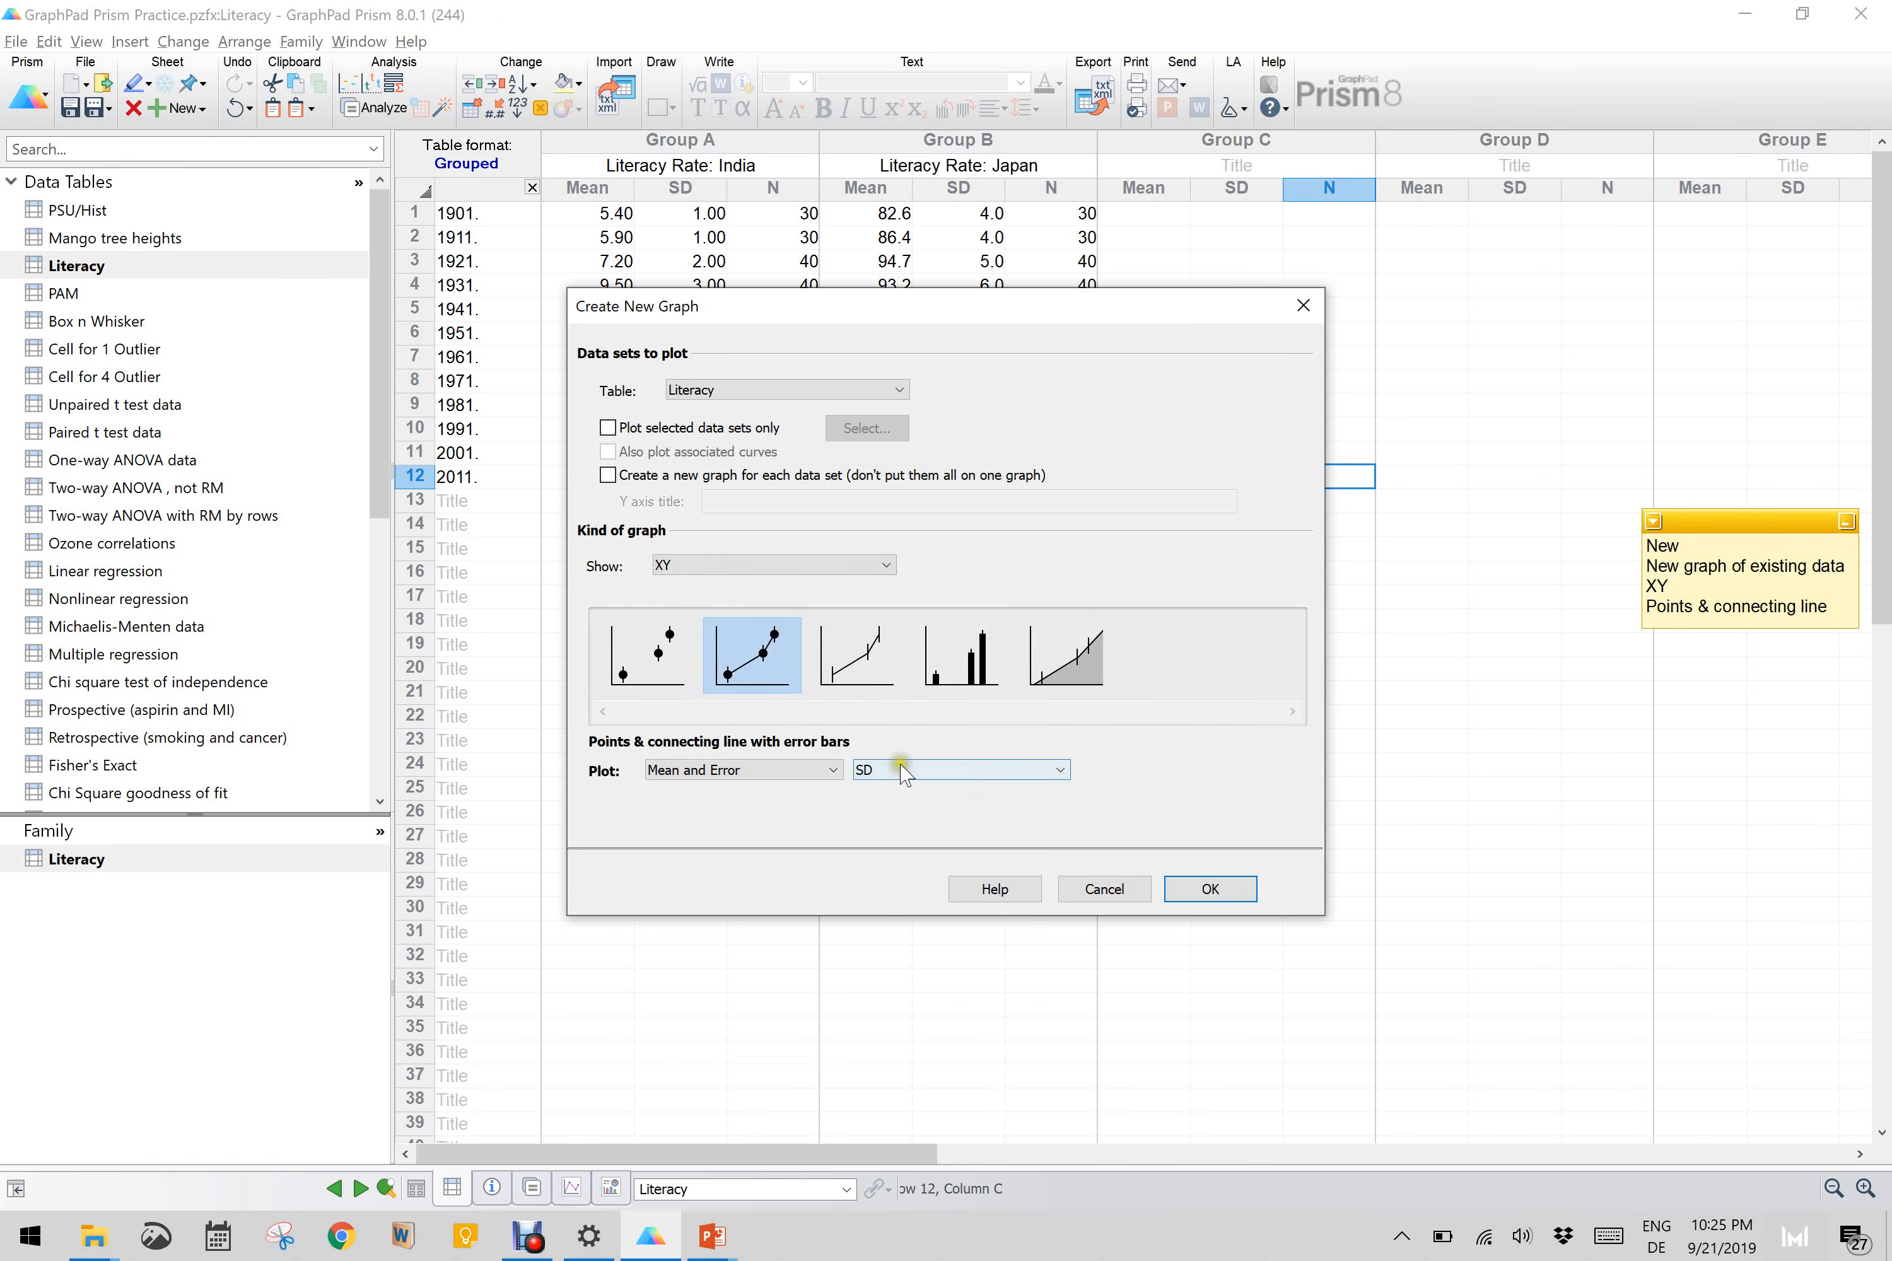
click(1211, 889)
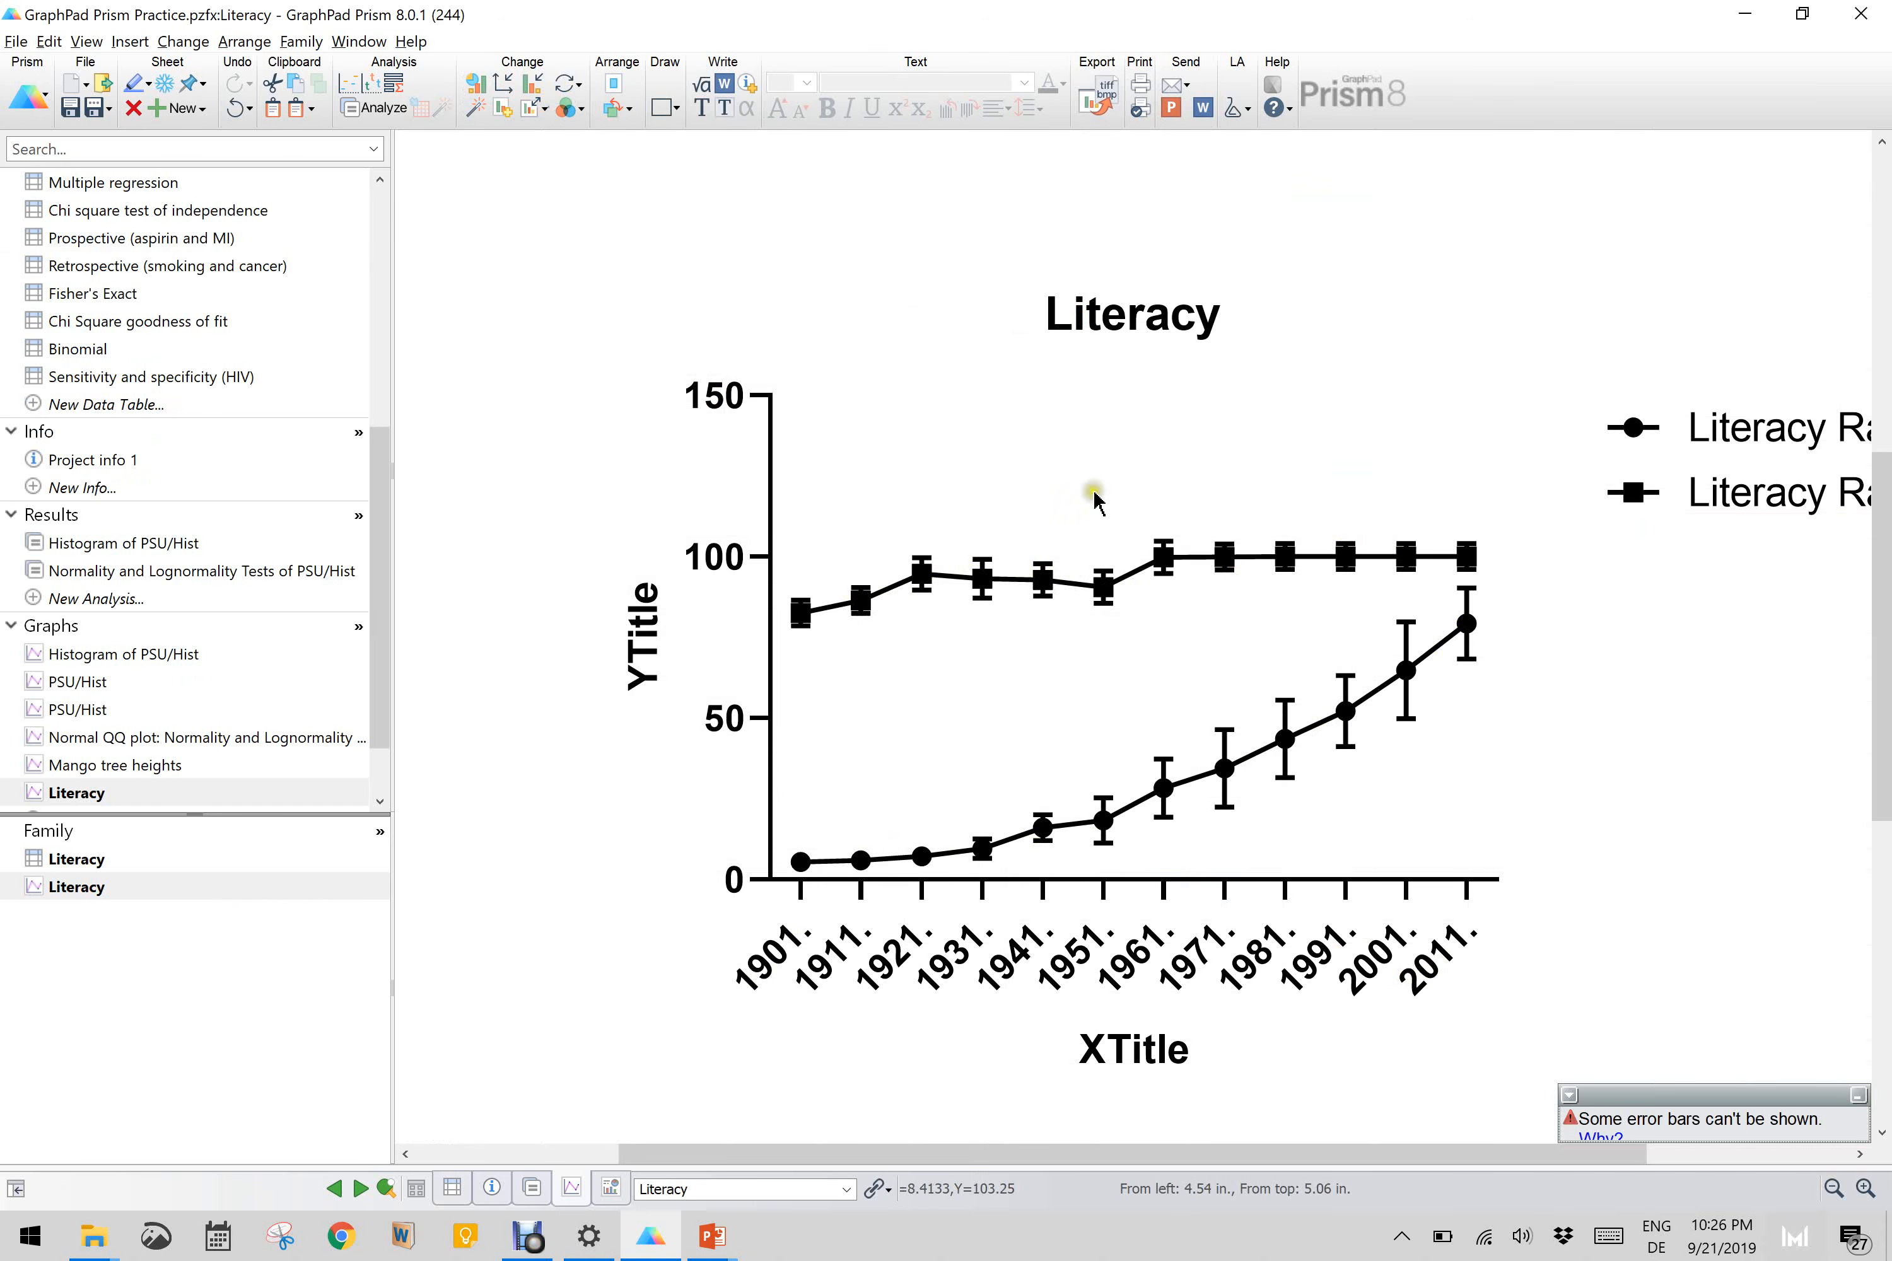
Step: Colour the Literacy Rate: Japan data set red on the Literacy graph, including its symbols, error bars and connecting line
click(534, 84)
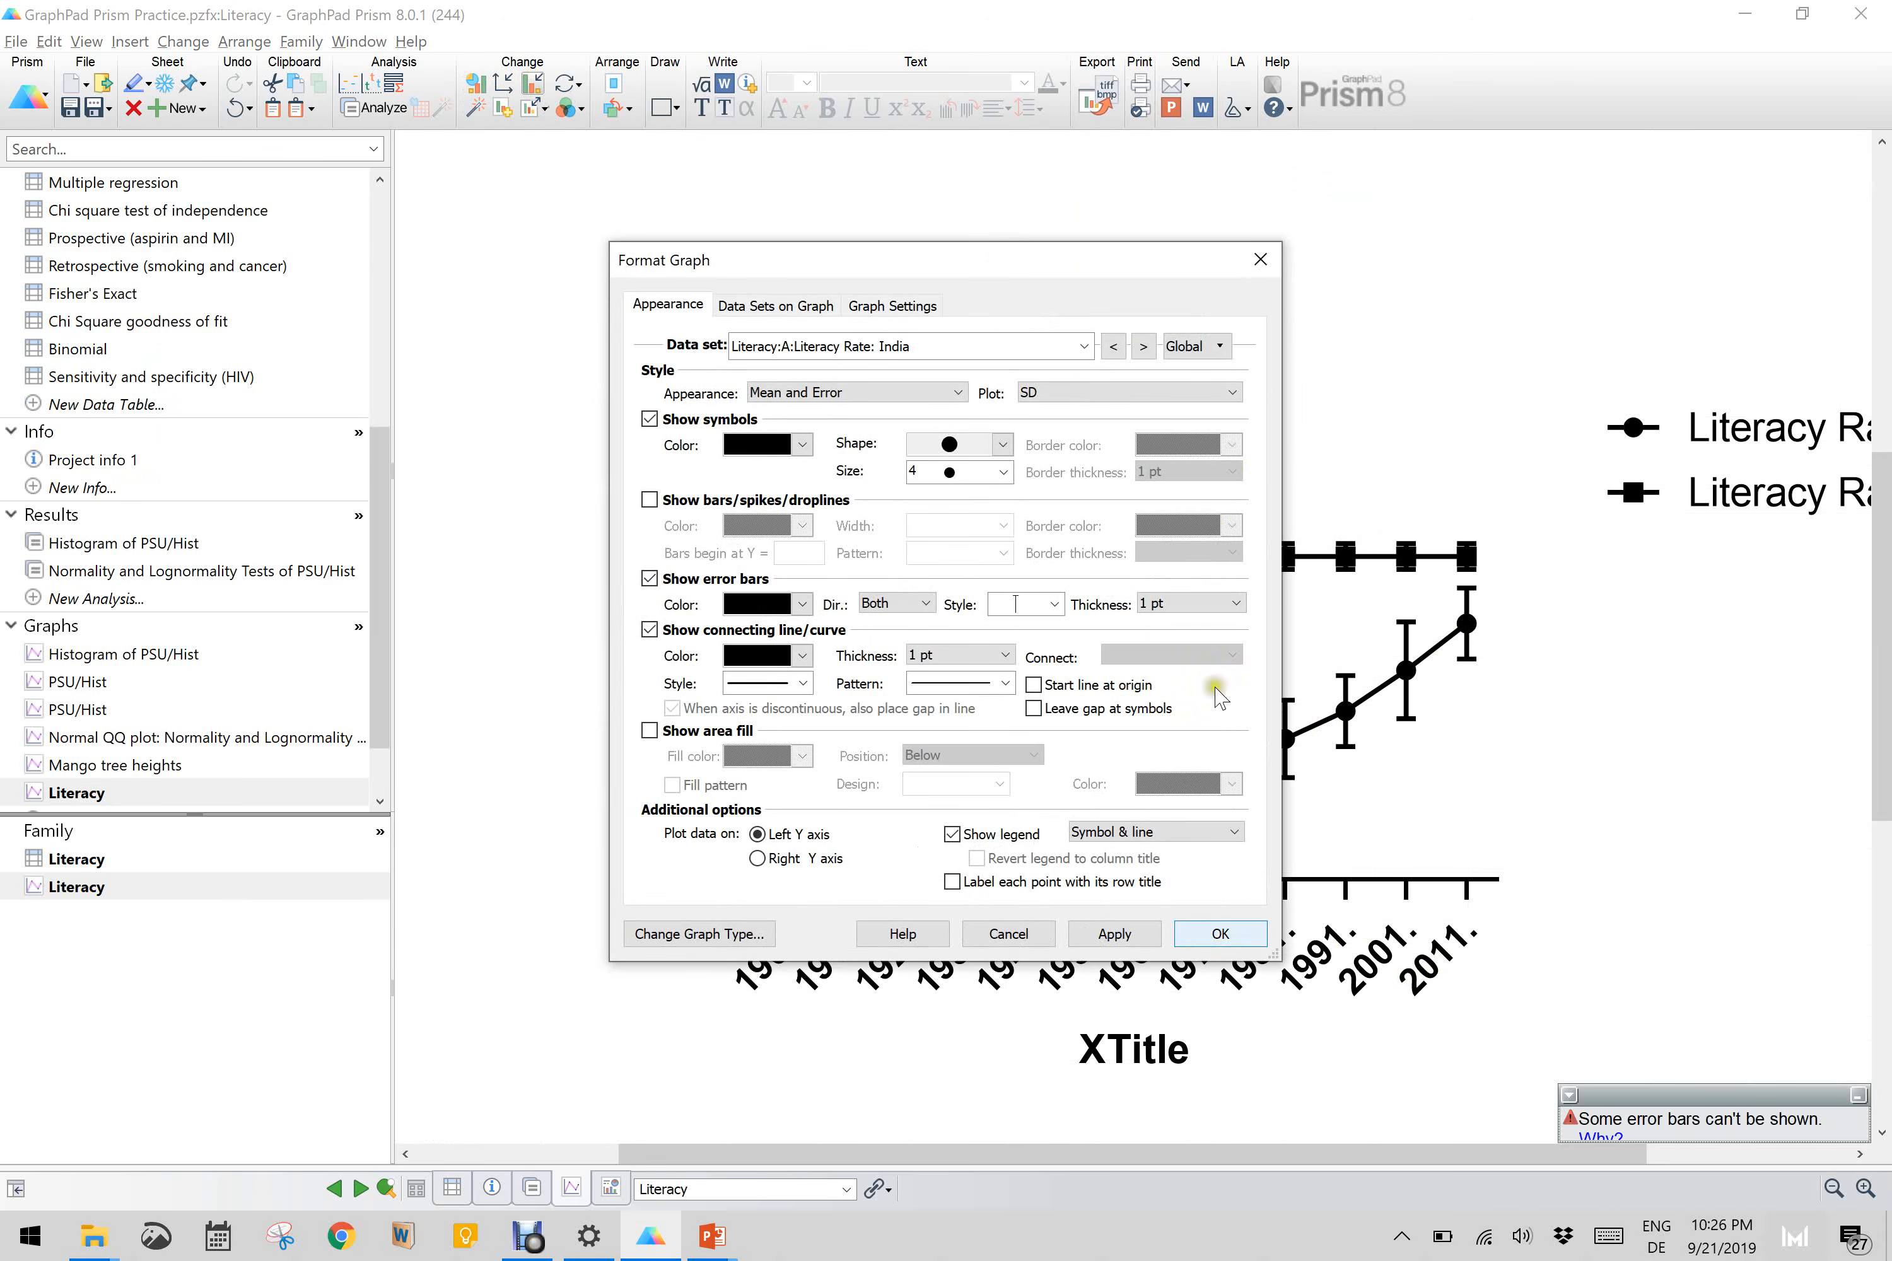
drag(974, 265, 368, 353)
click(366, 437)
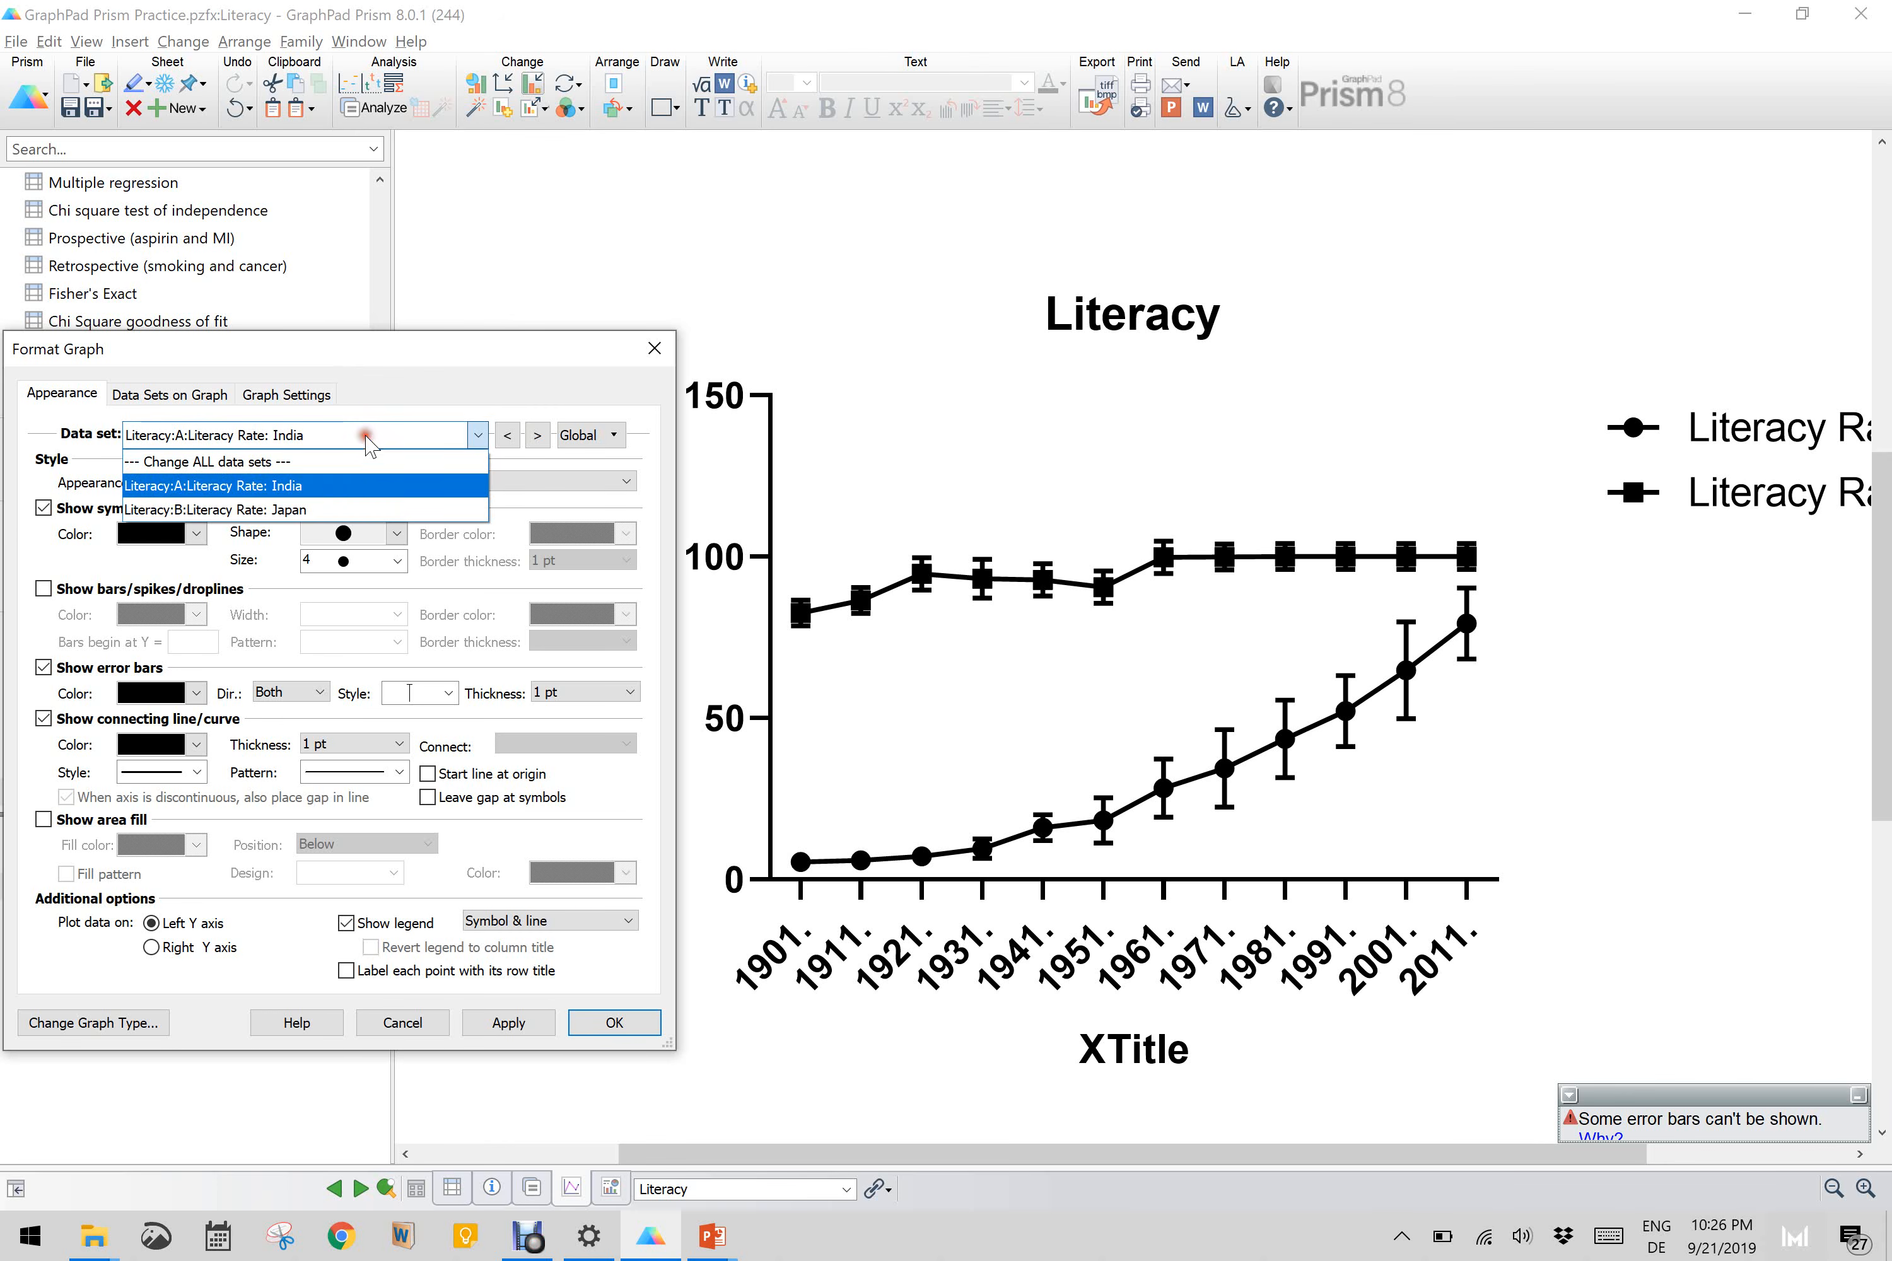
click(337, 511)
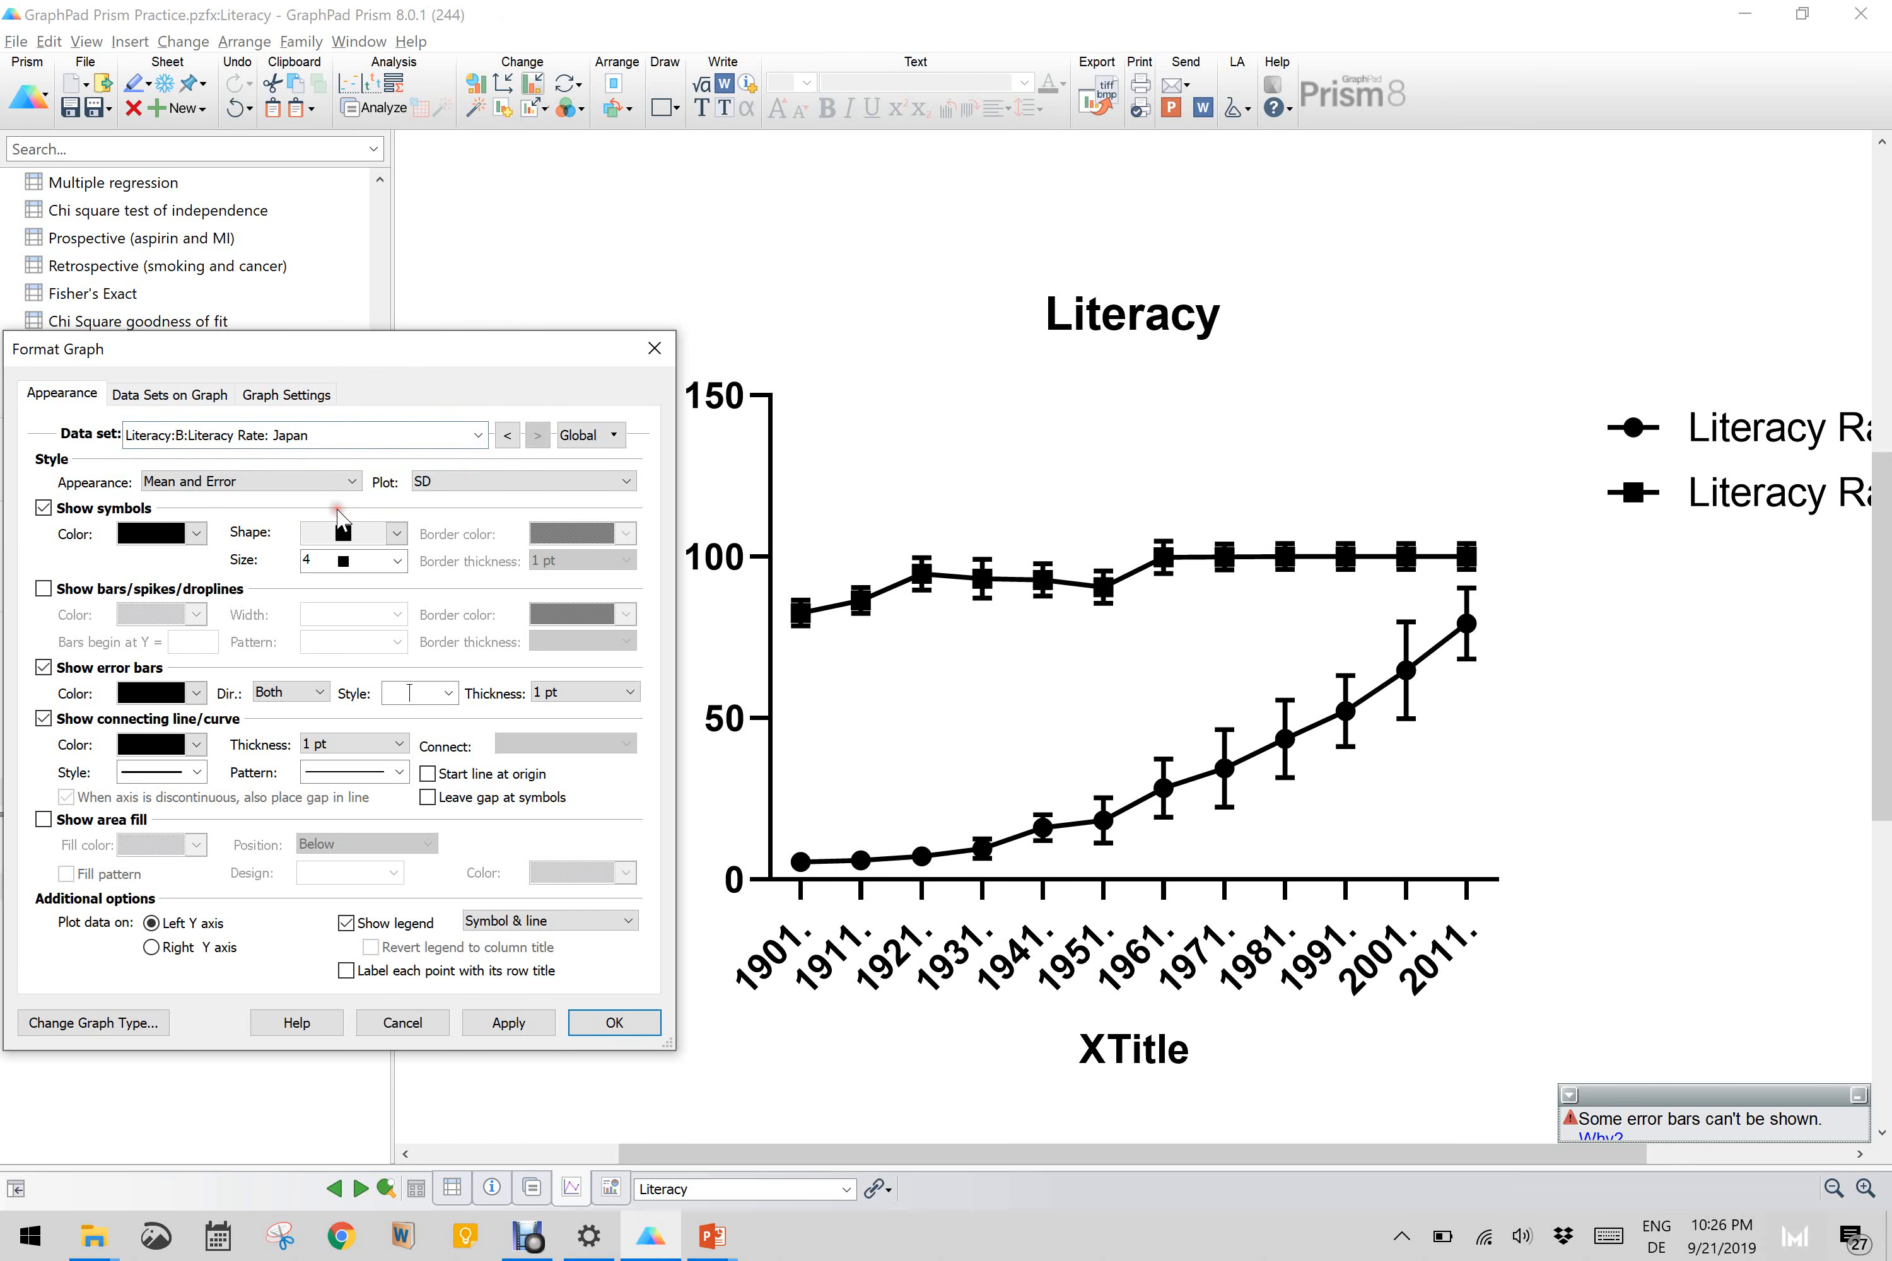
click(196, 533)
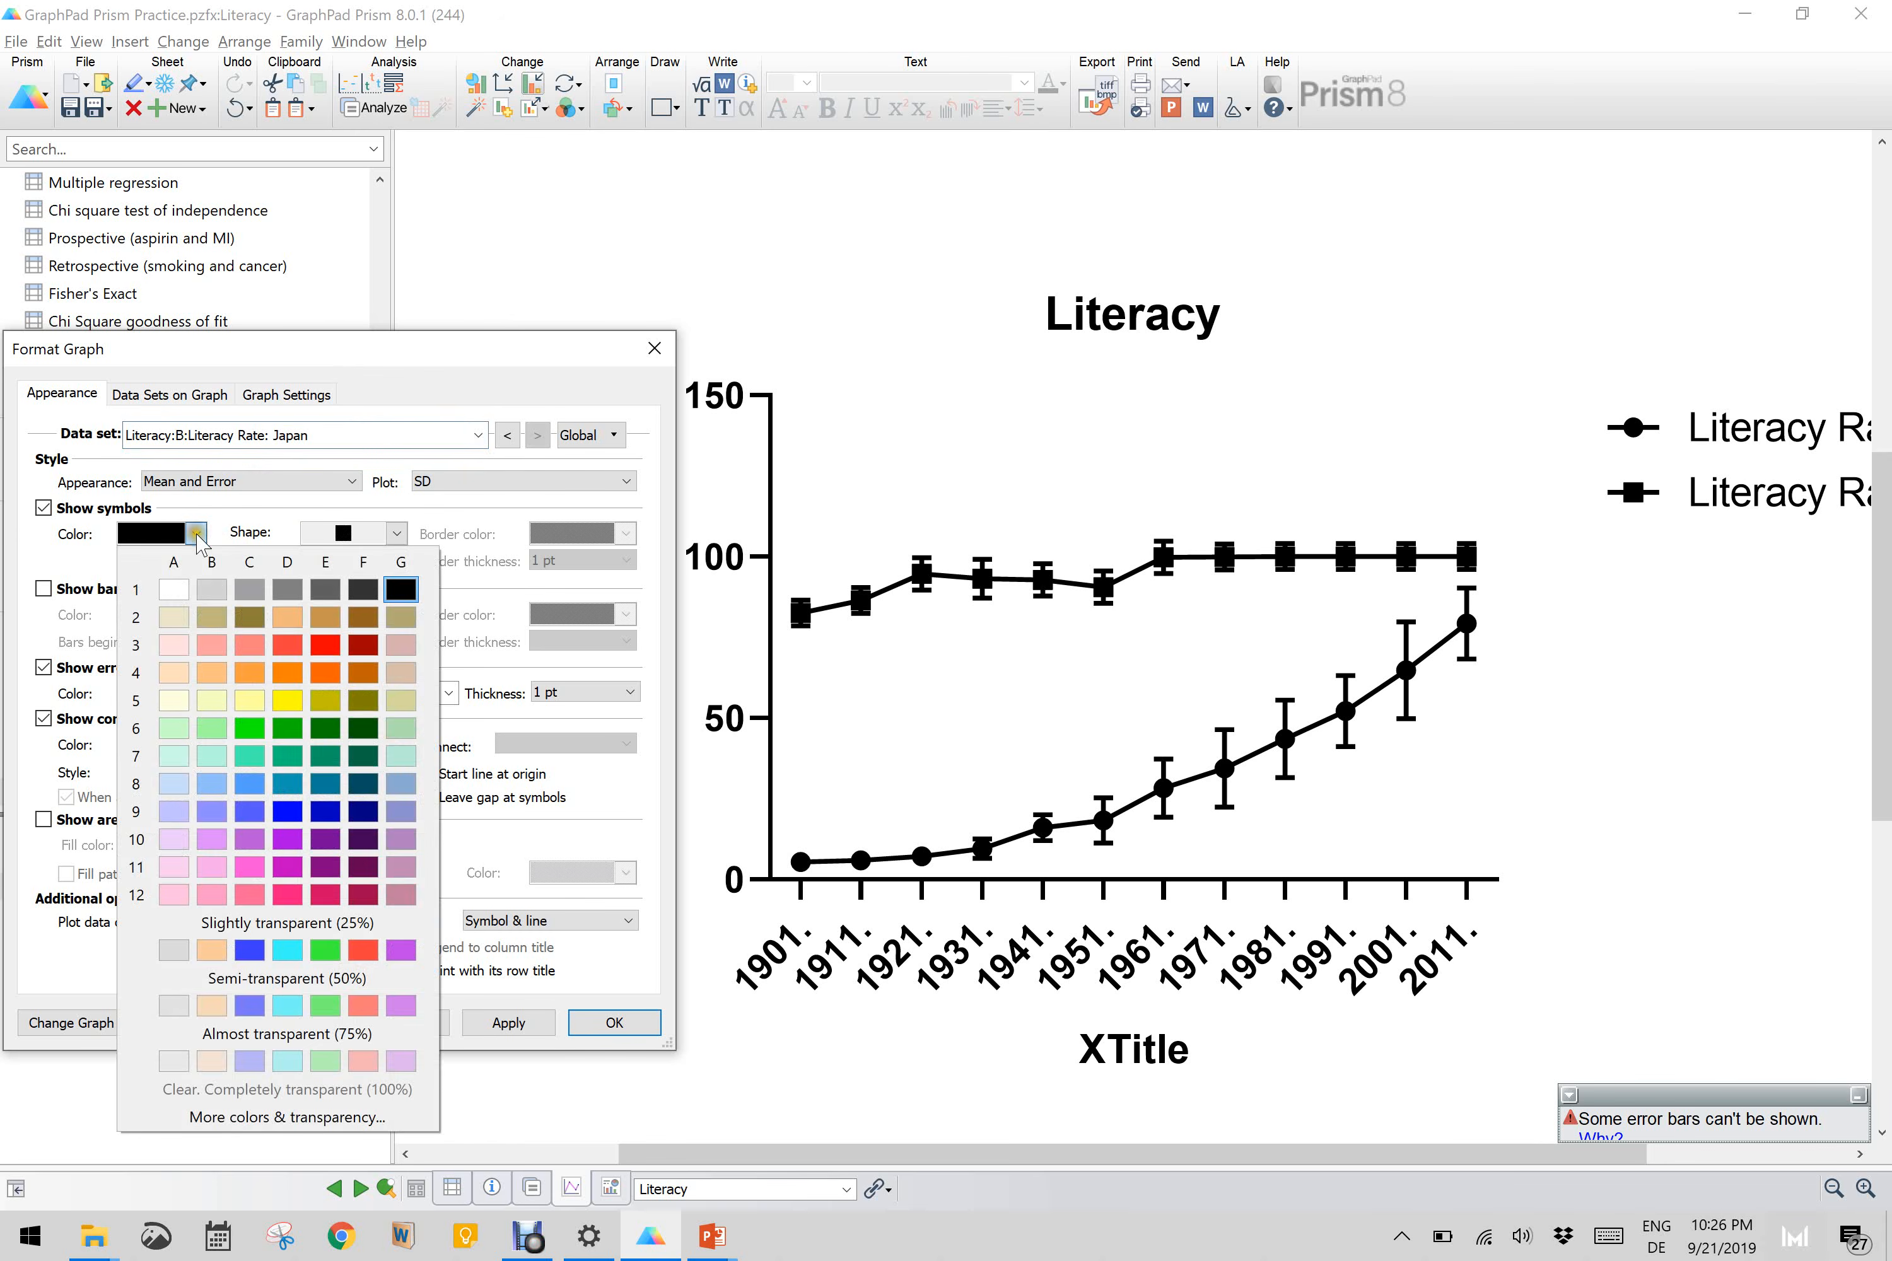
click(337, 646)
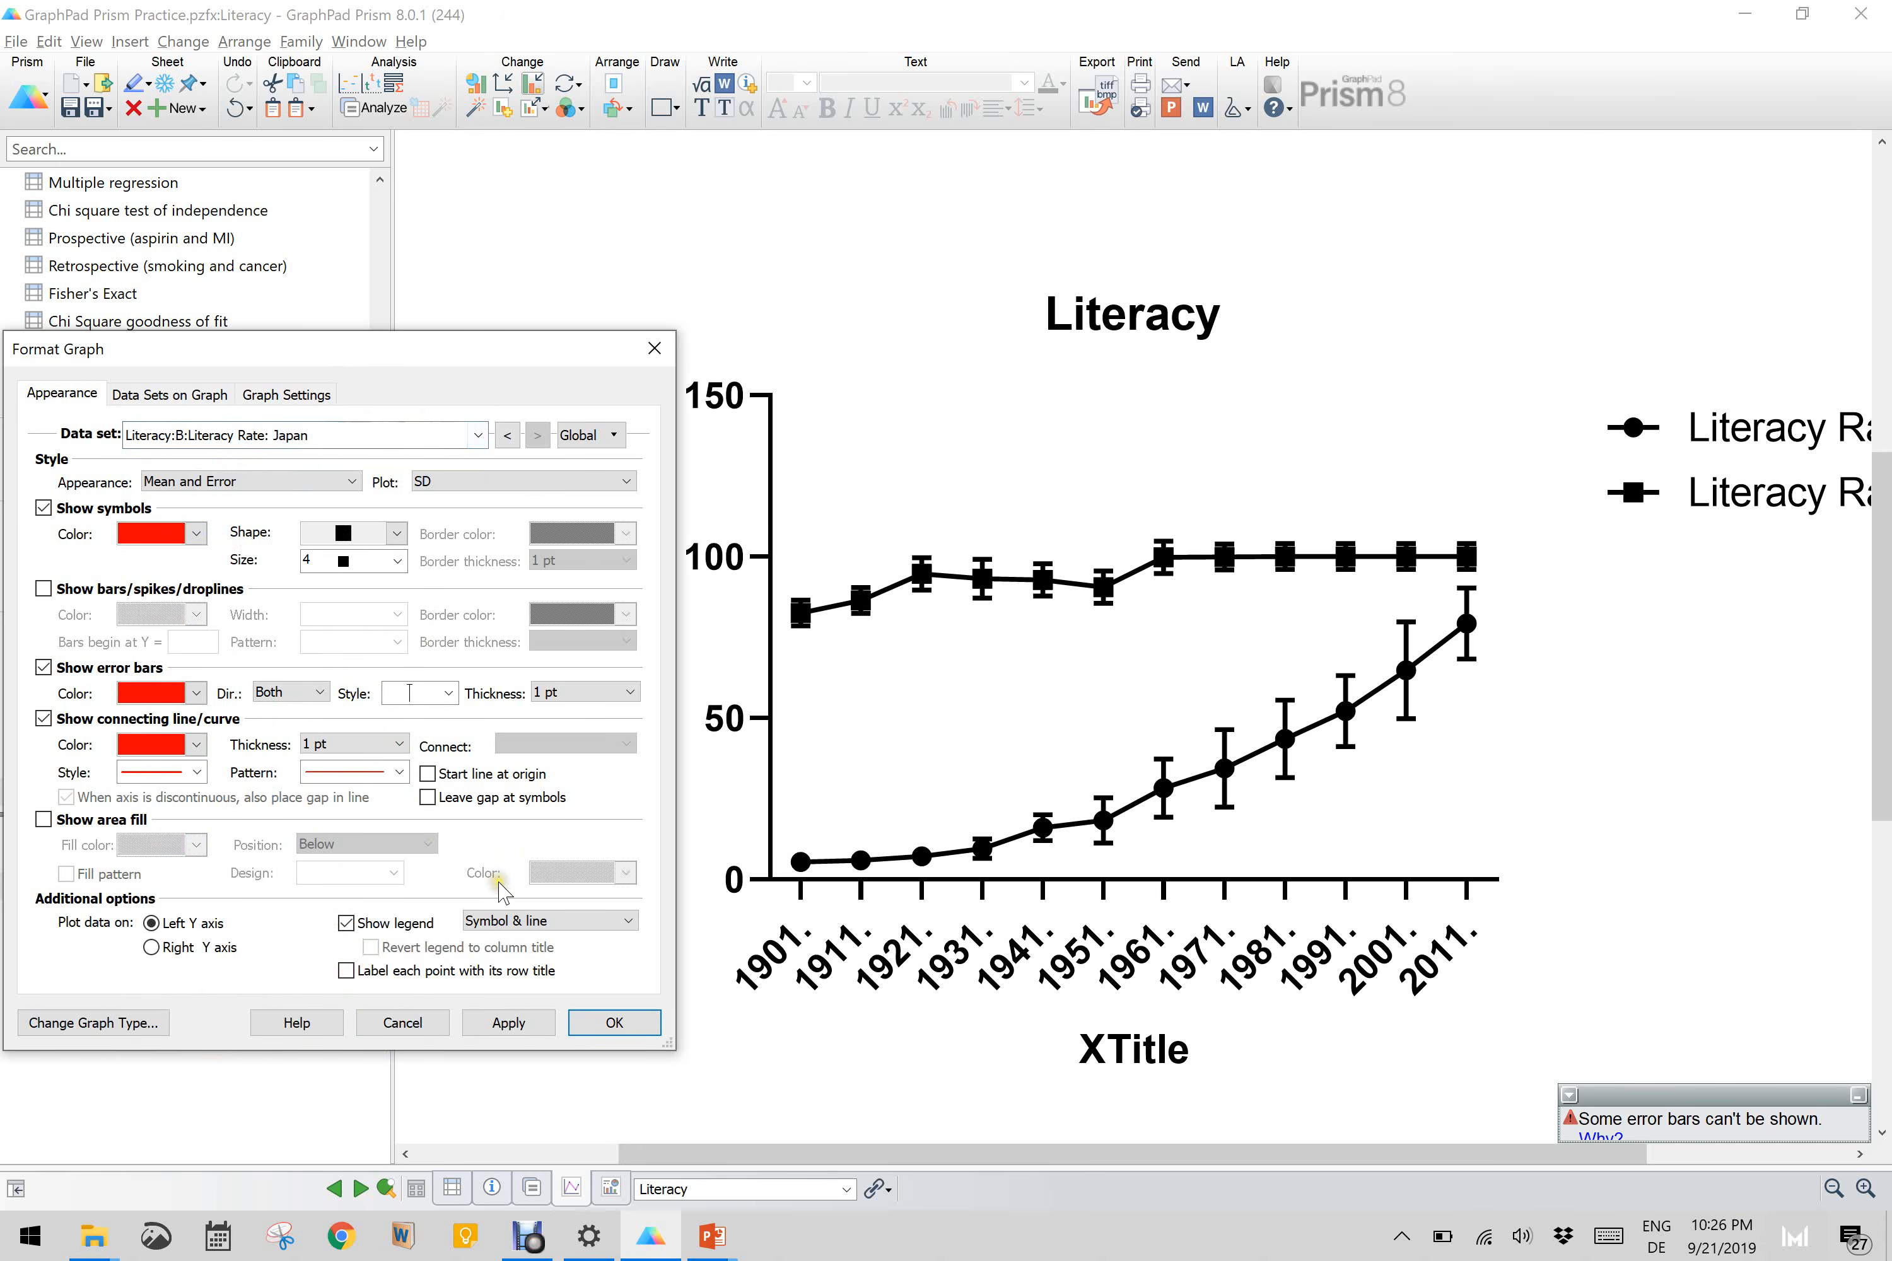
click(509, 1024)
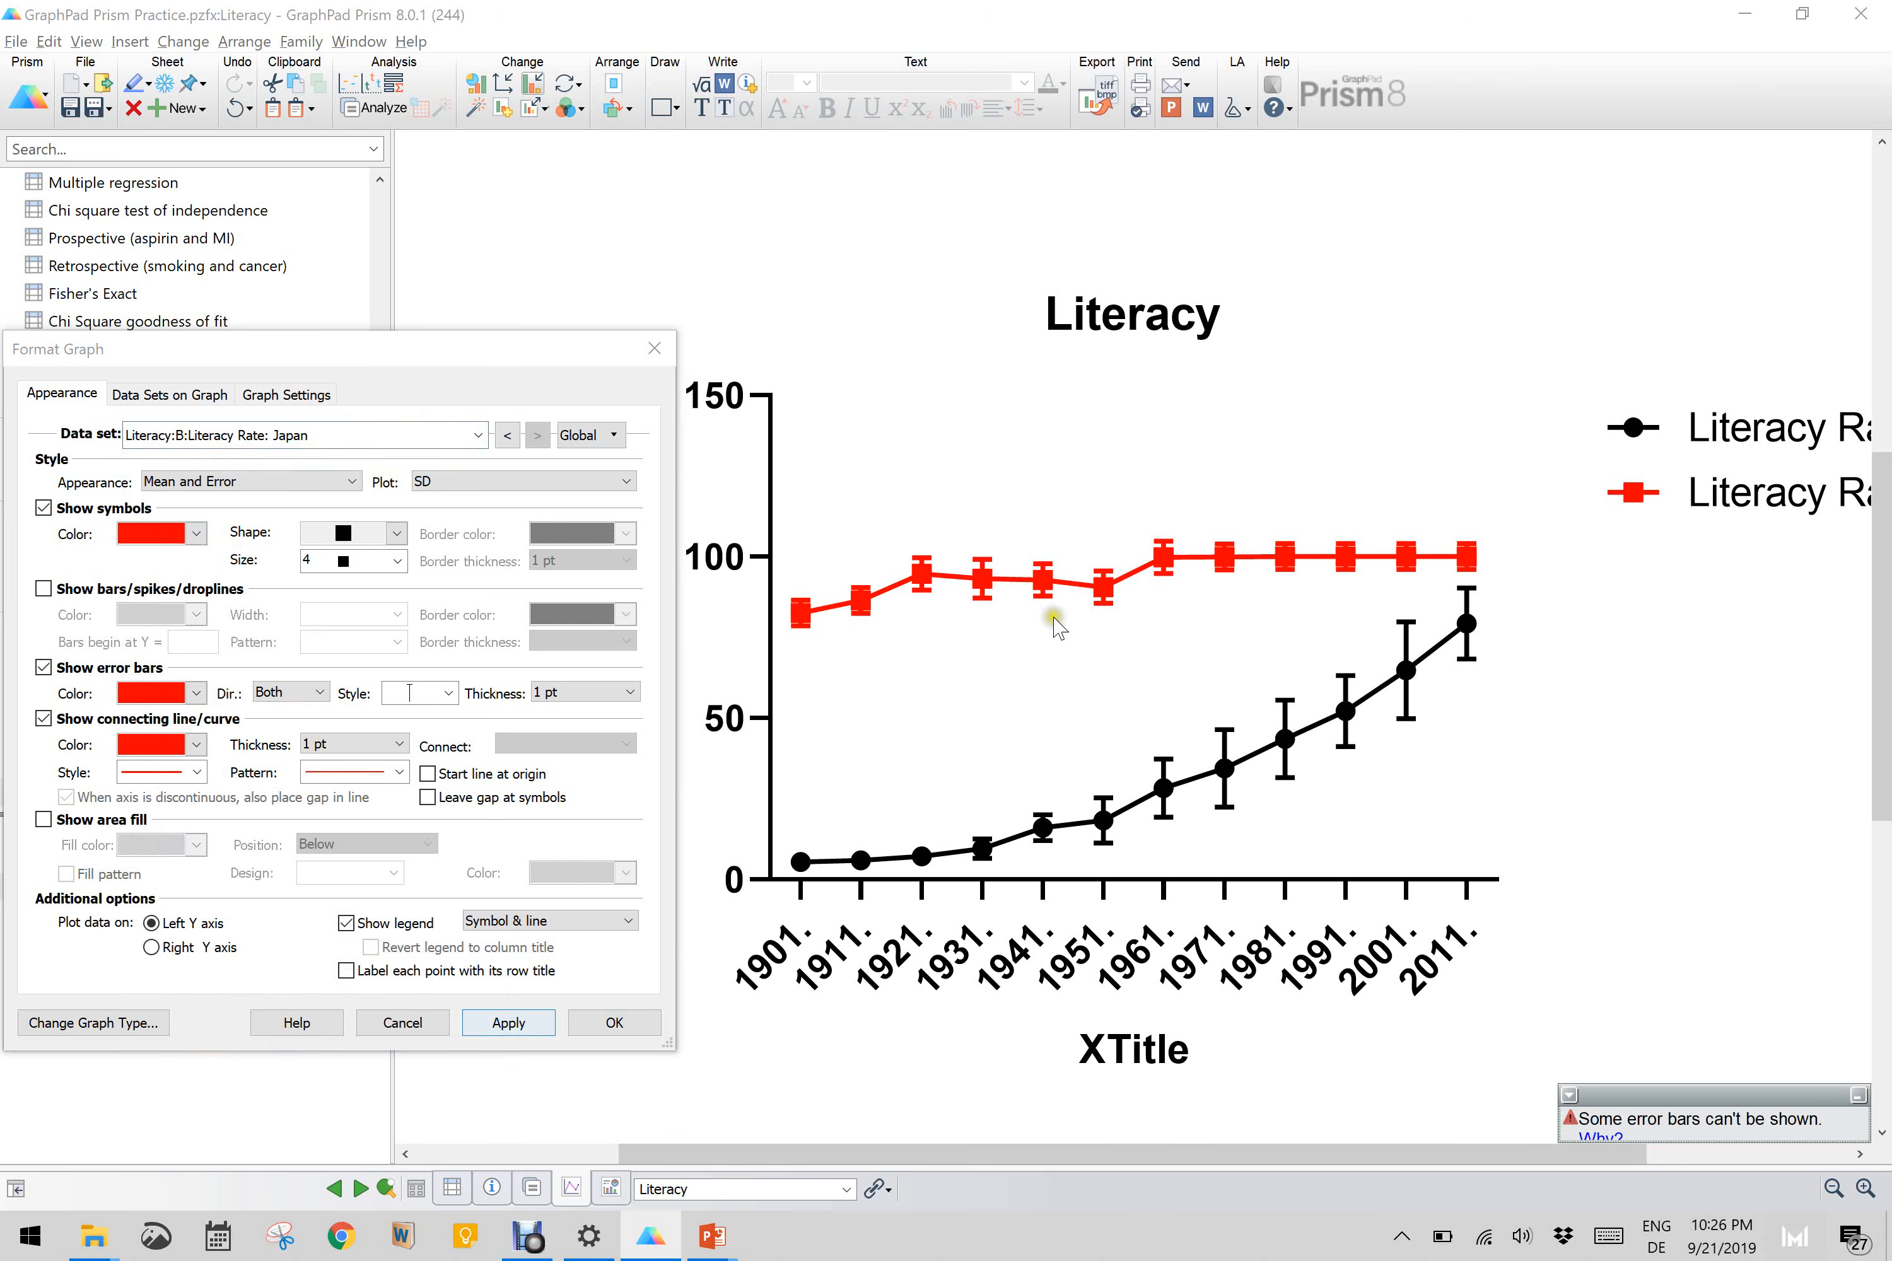
Step: Open the symbol colour choices for the Literacy Rate: India data set on the Literacy graph
click(471, 435)
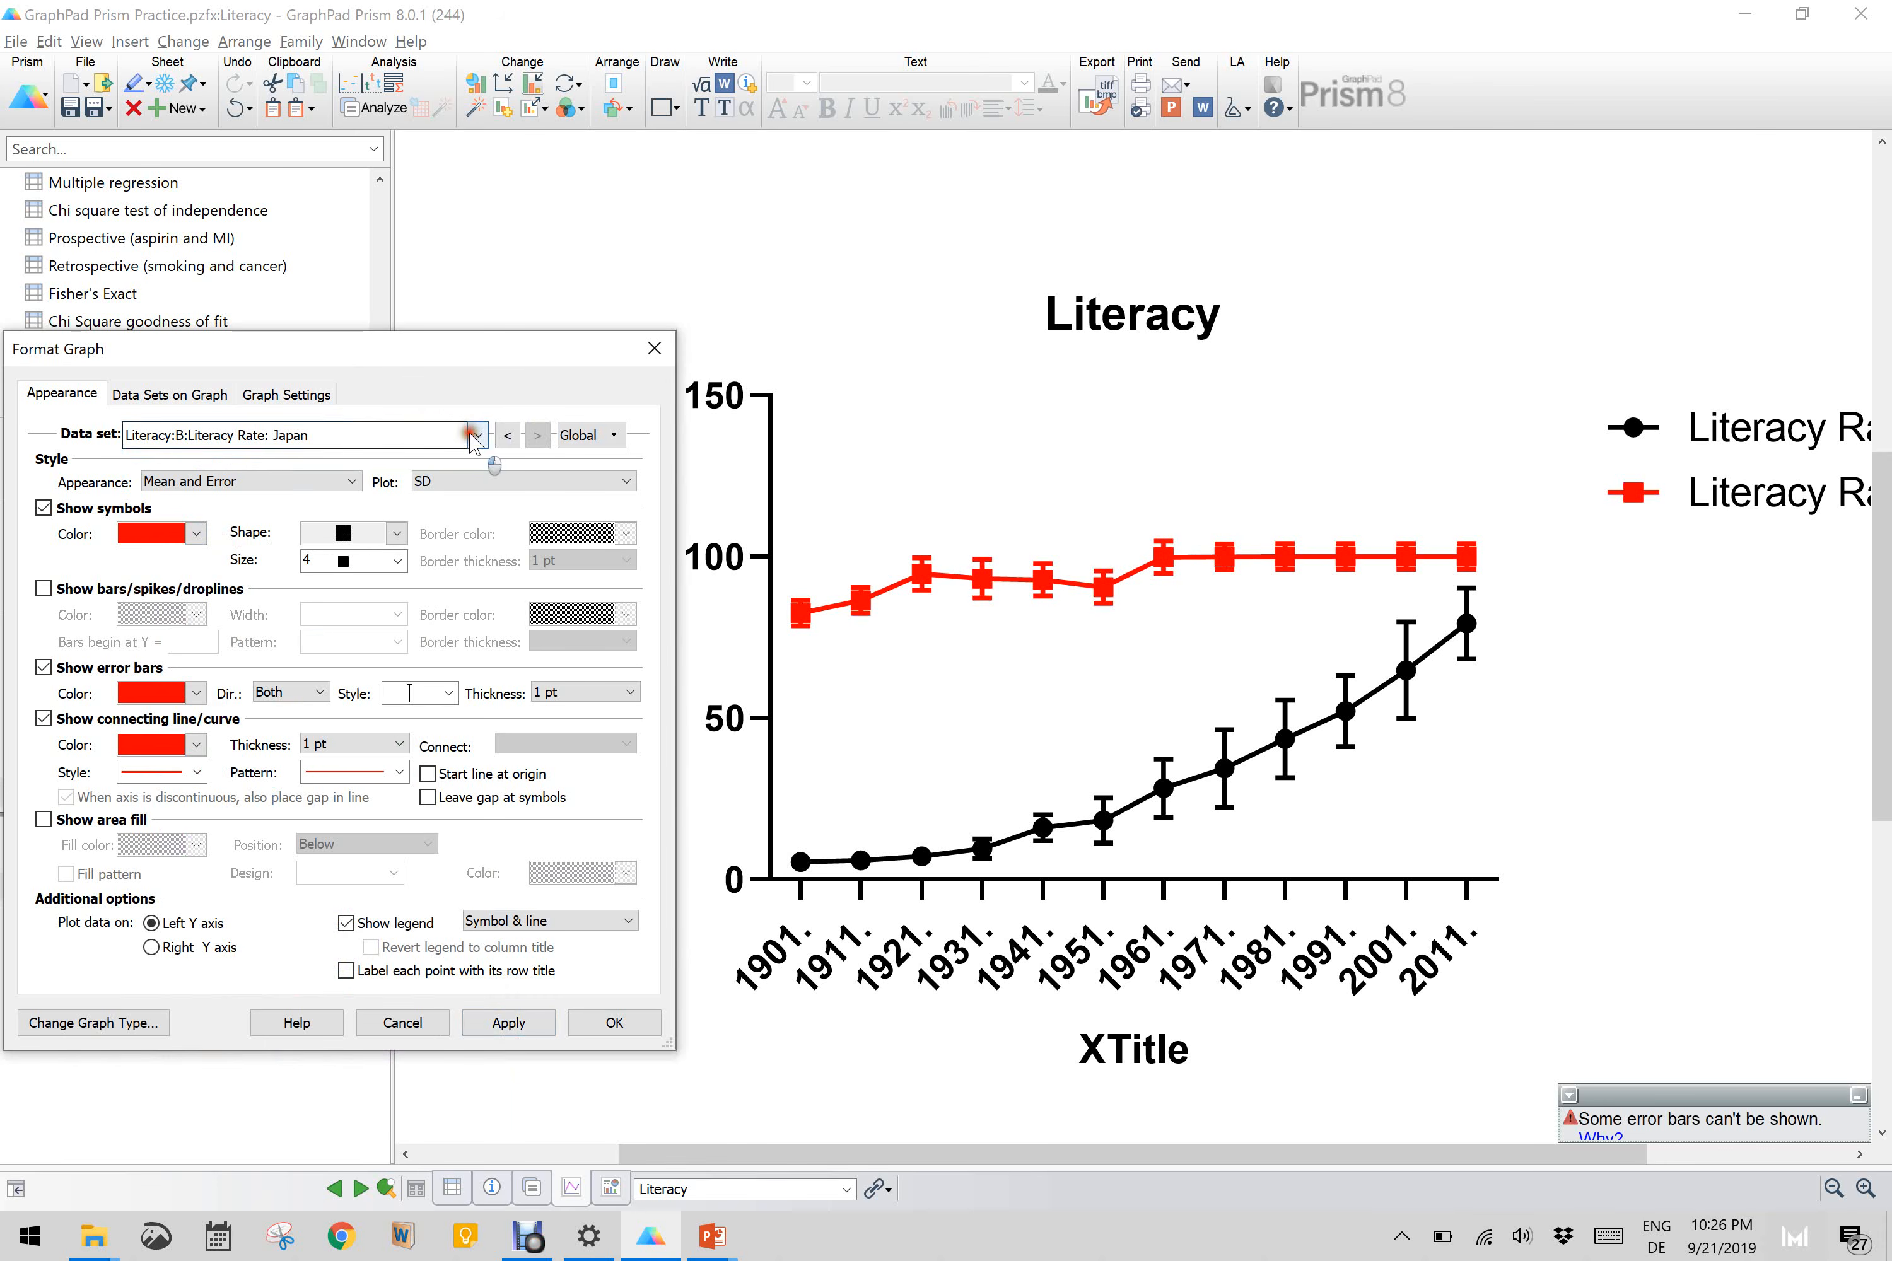
click(377, 485)
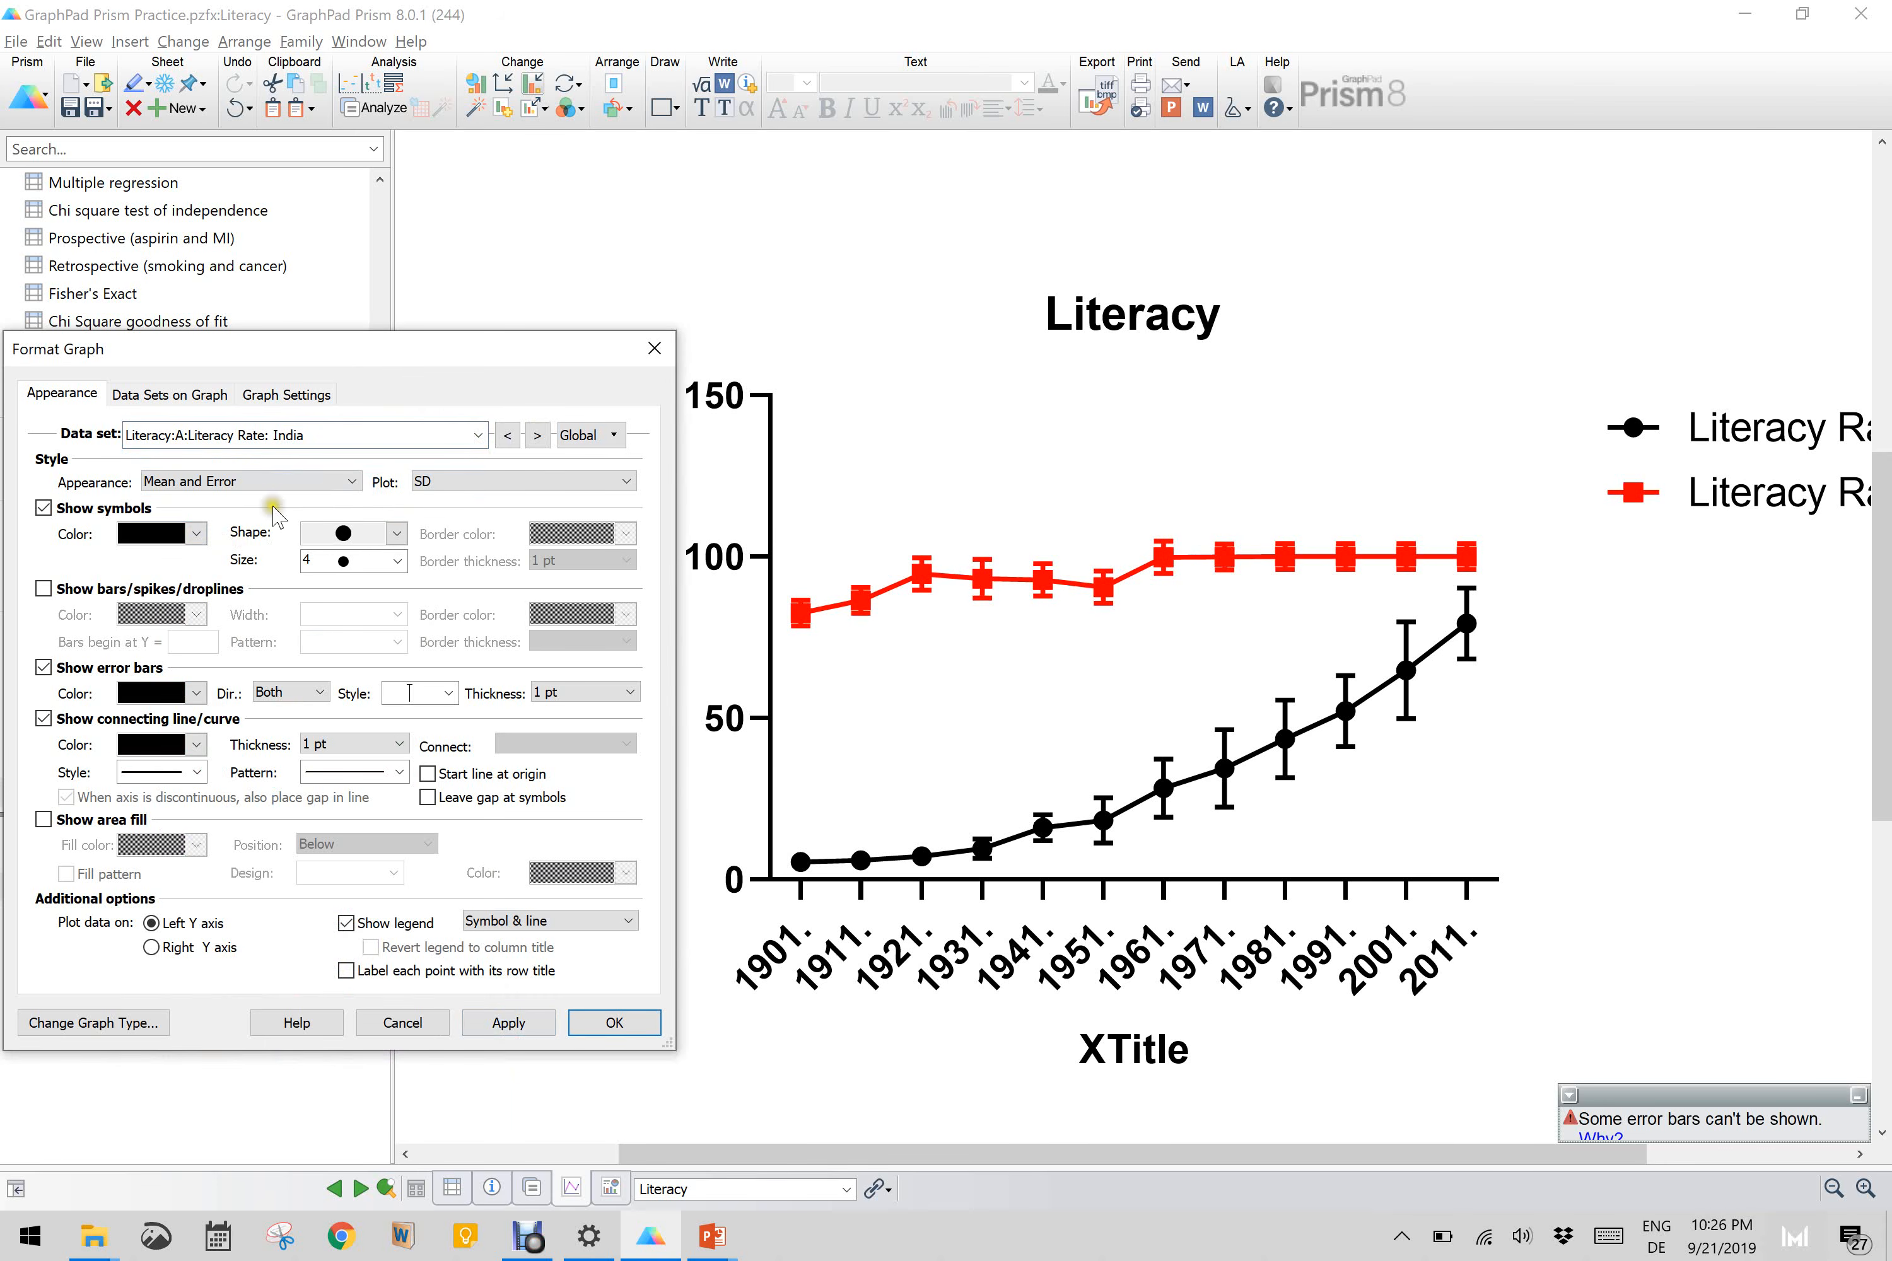
click(196, 533)
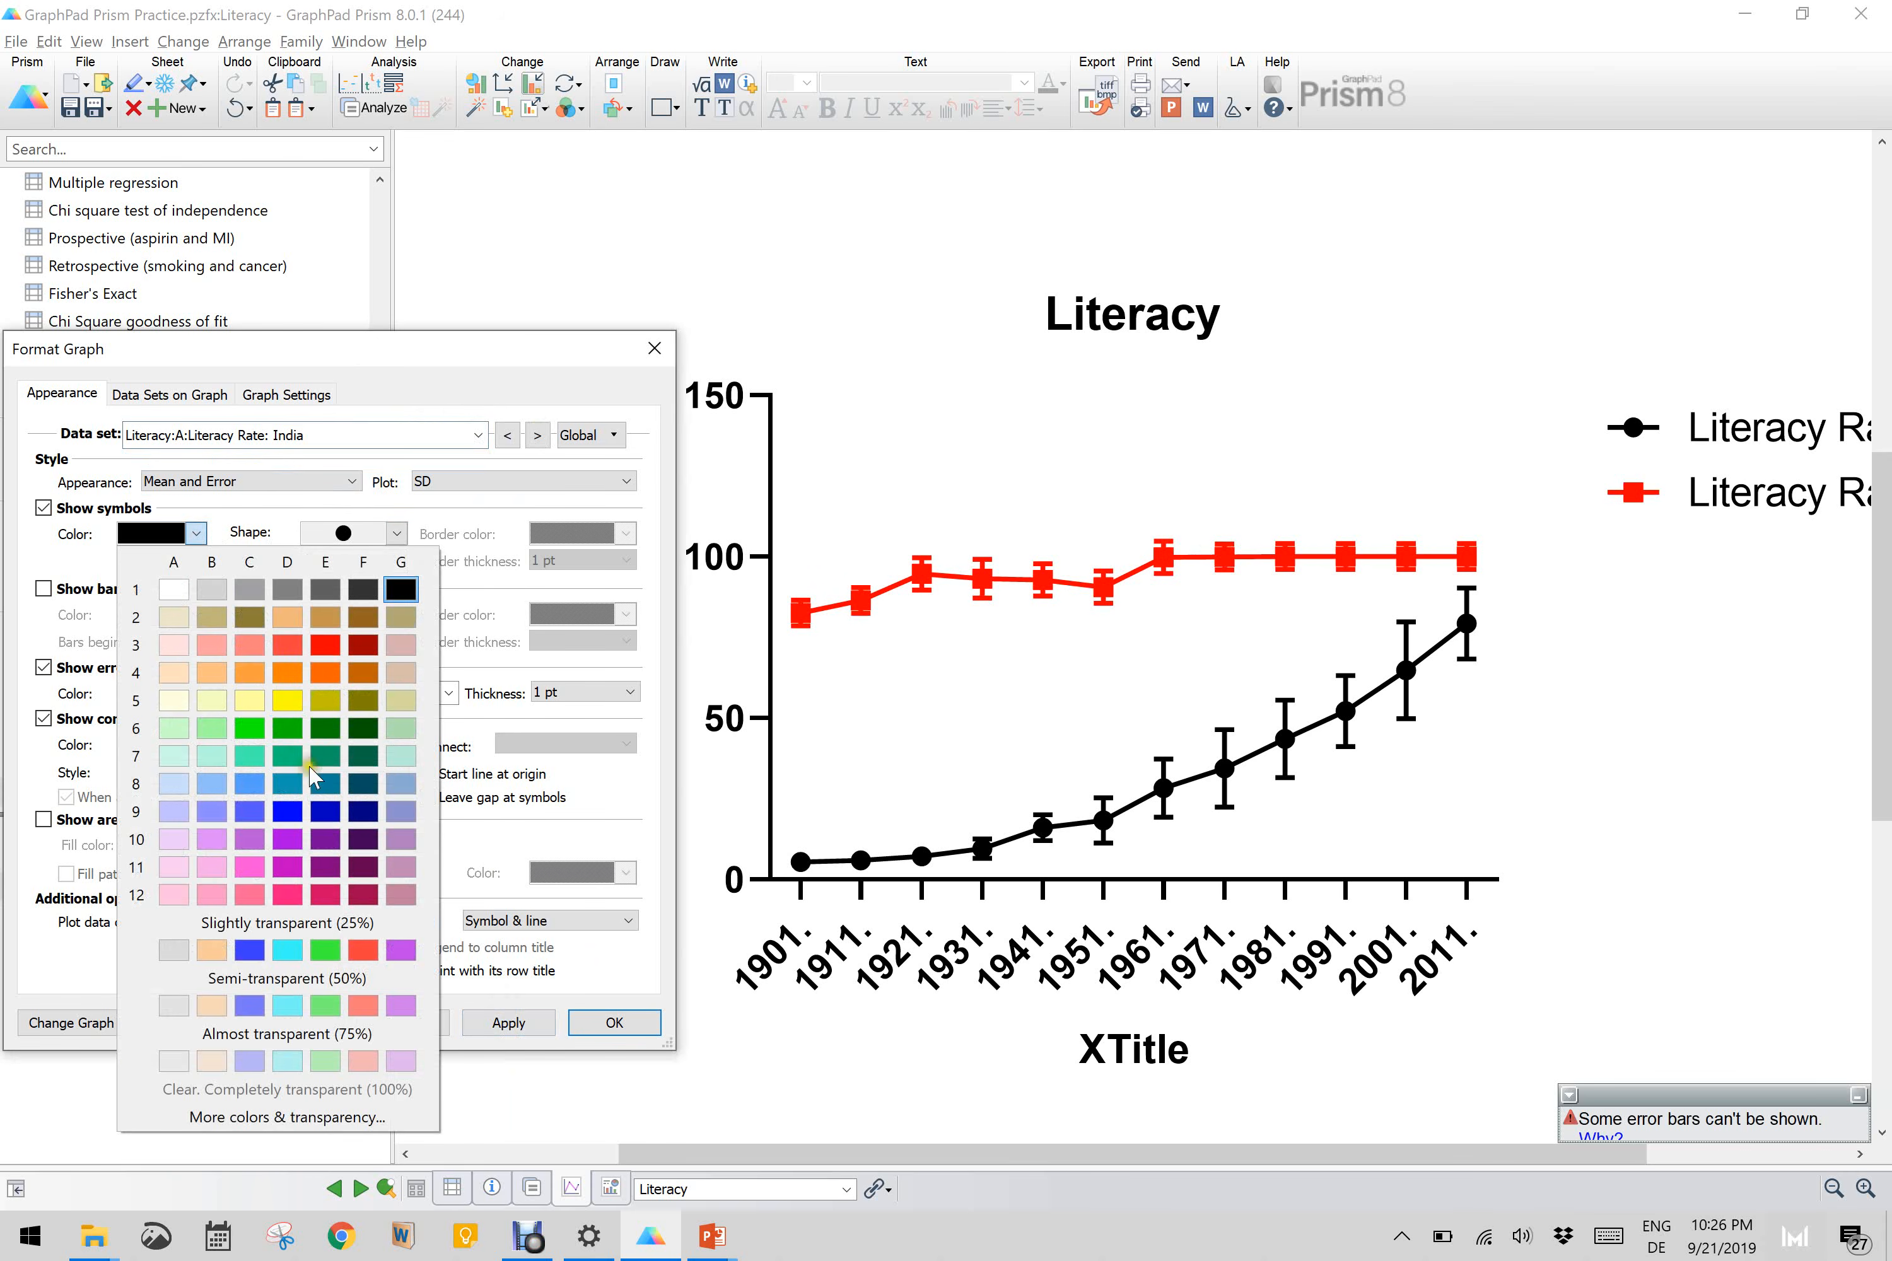
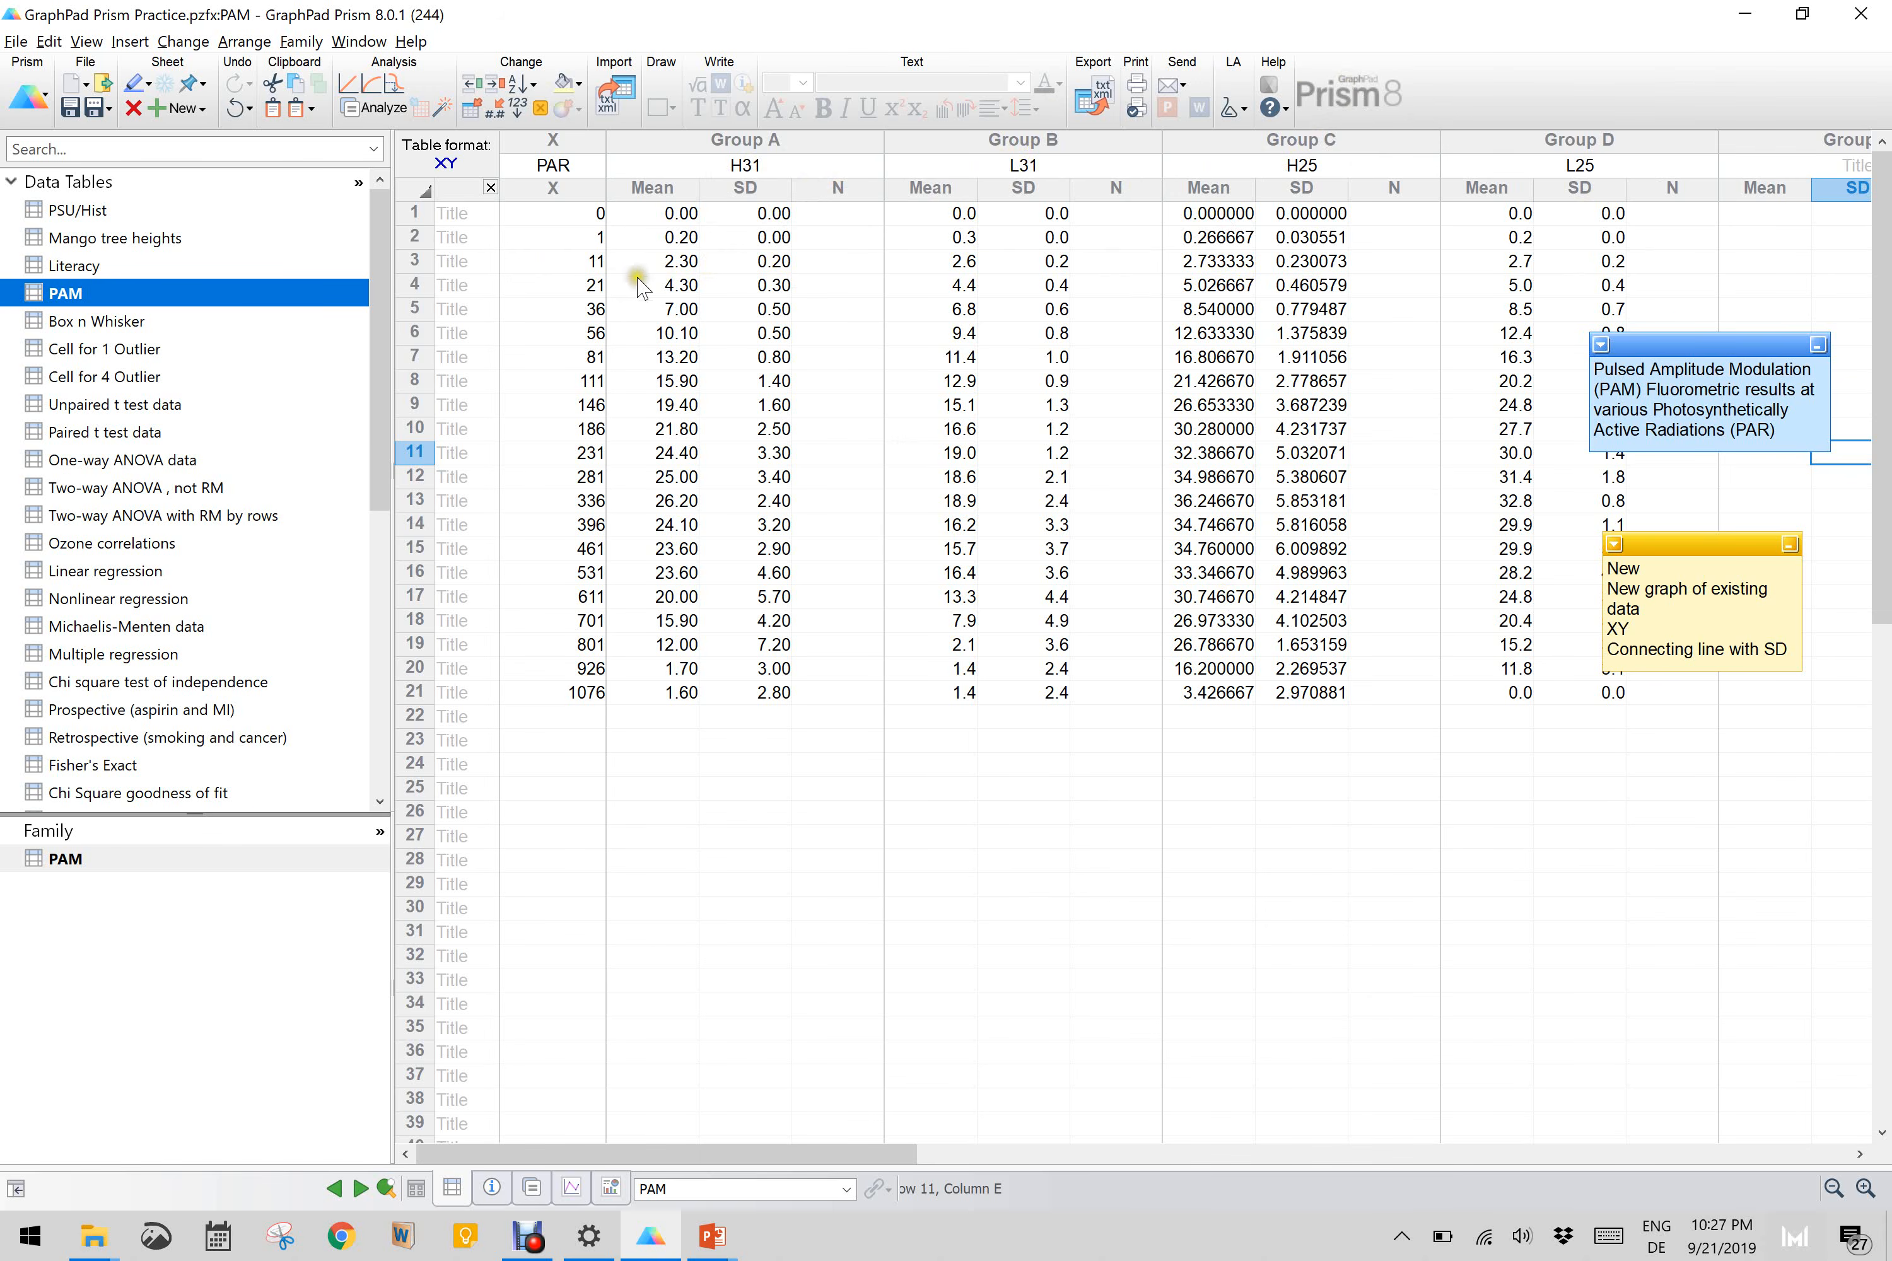
Step: Create an XY graph of the existing PAM data using connecting line with error bars, plotting Mean and Error with SD
double_click(560, 271)
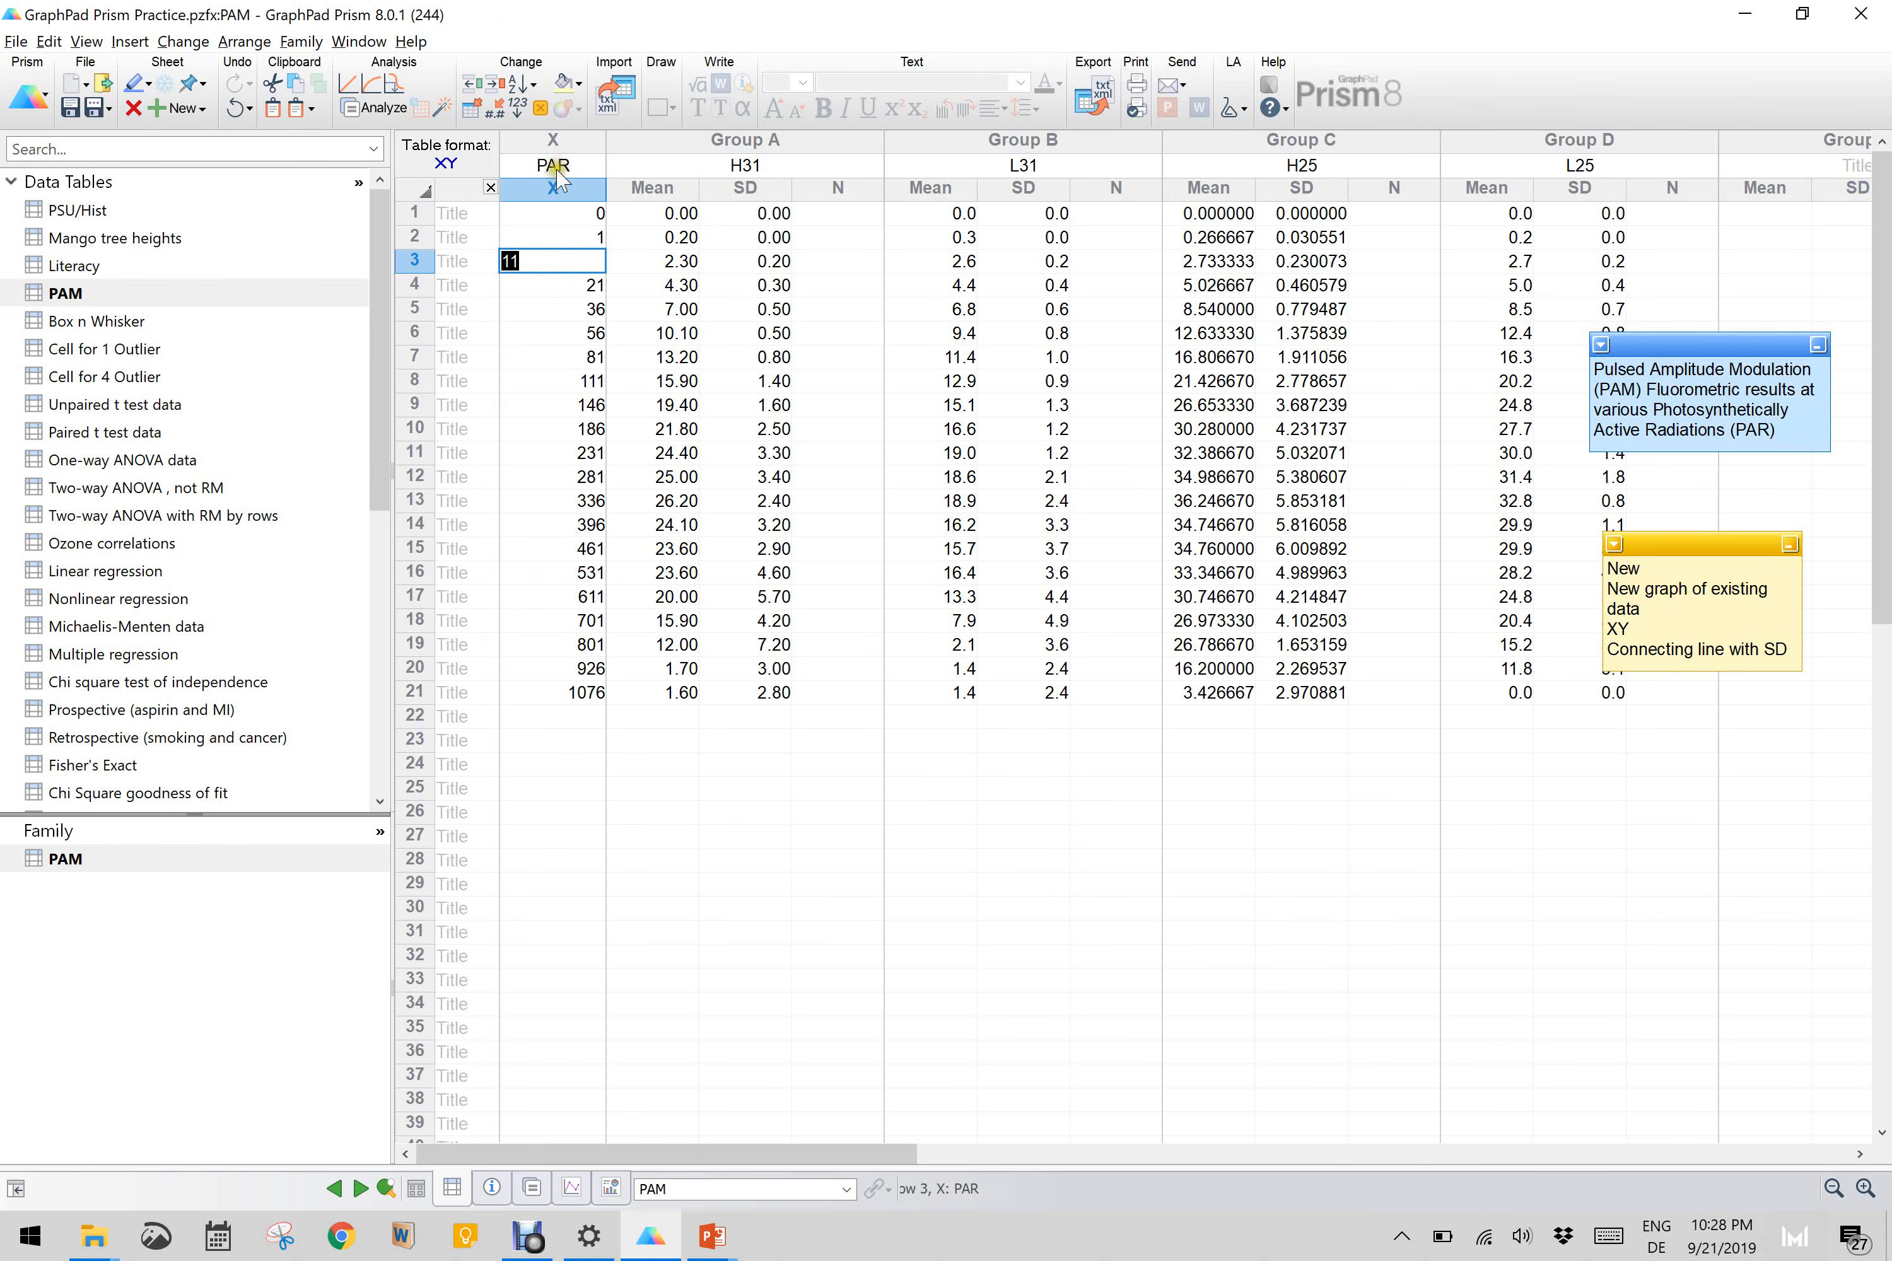
double_click(580, 478)
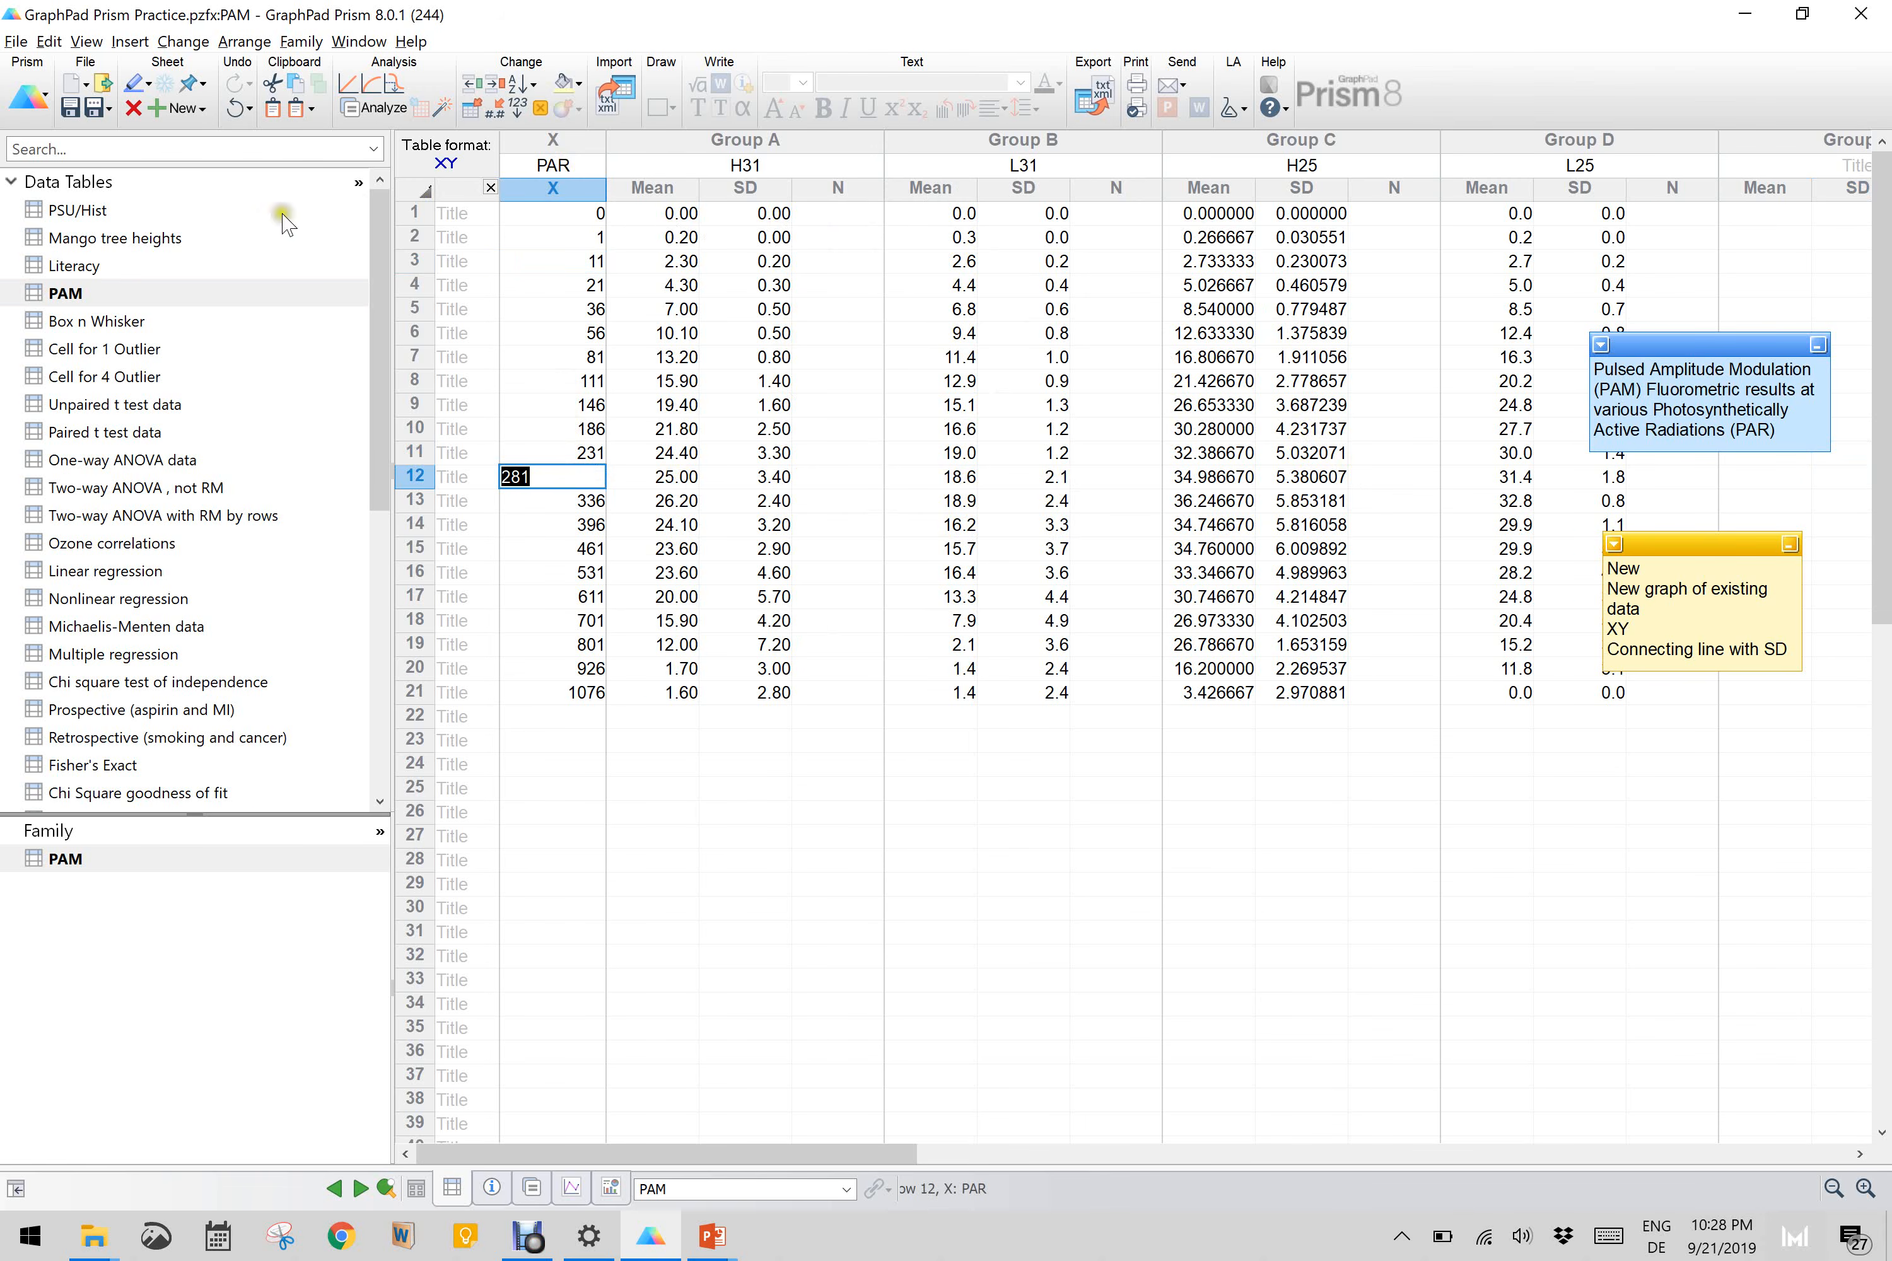
click(193, 110)
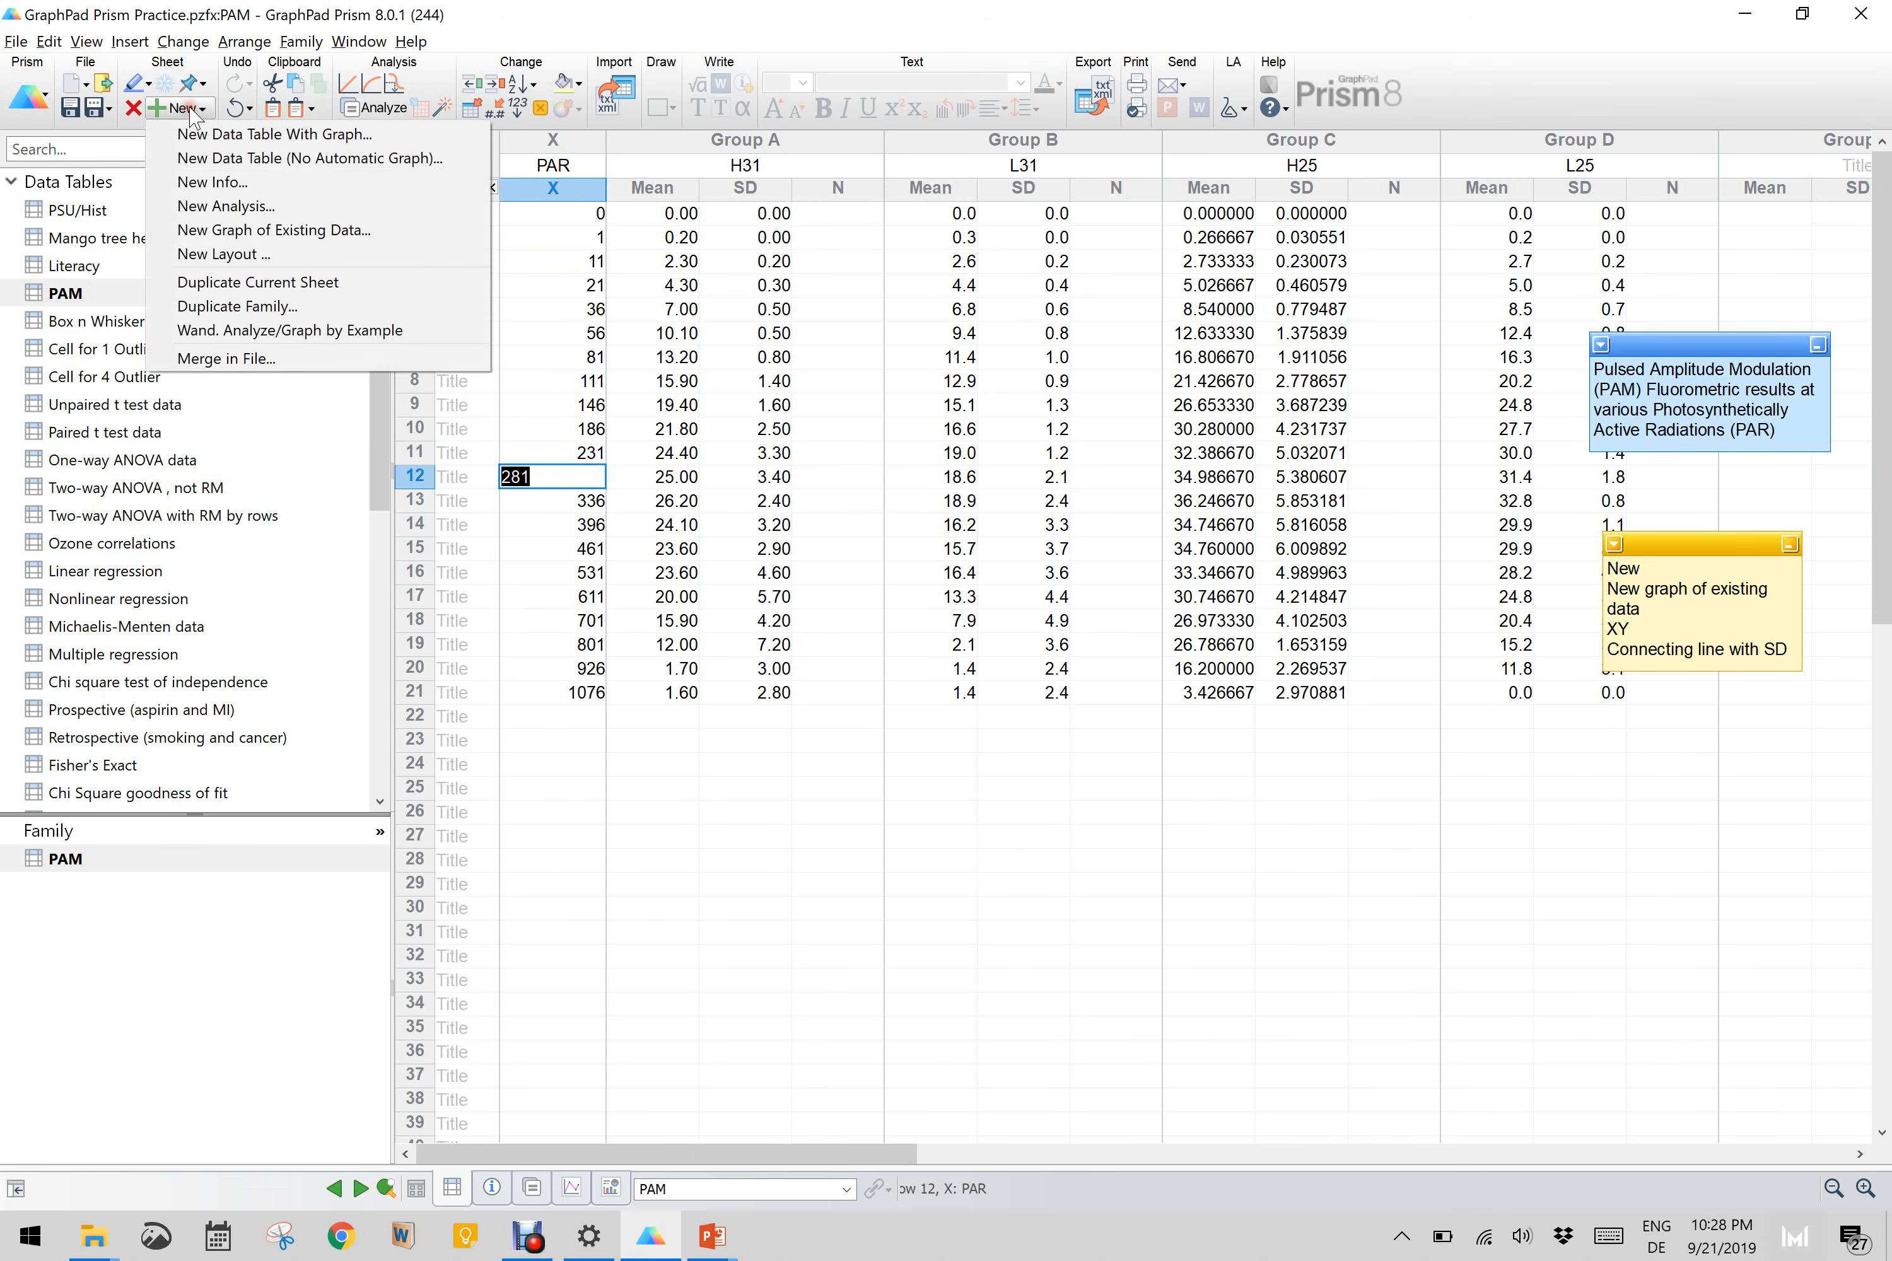
click(244, 230)
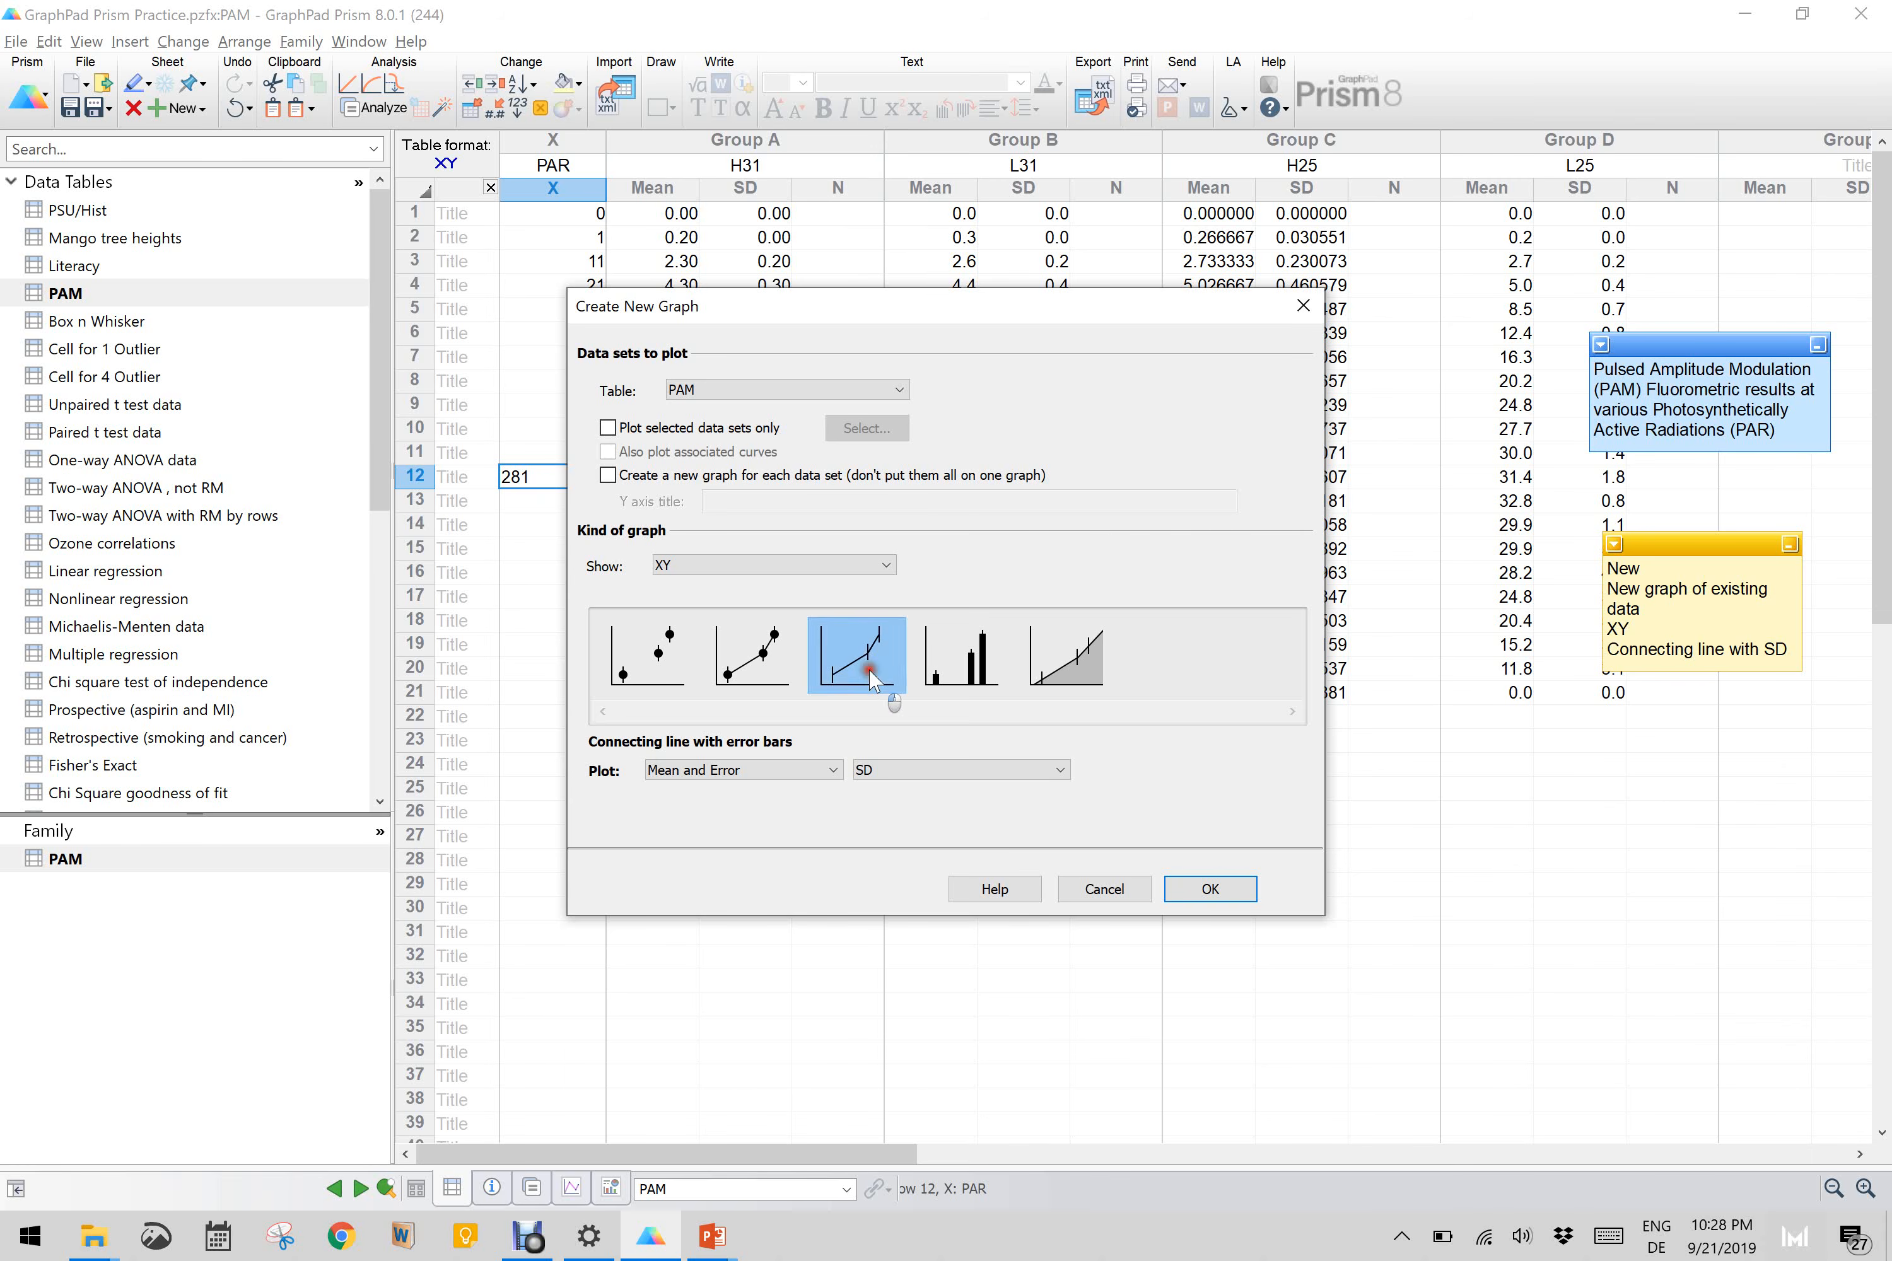
click(820, 663)
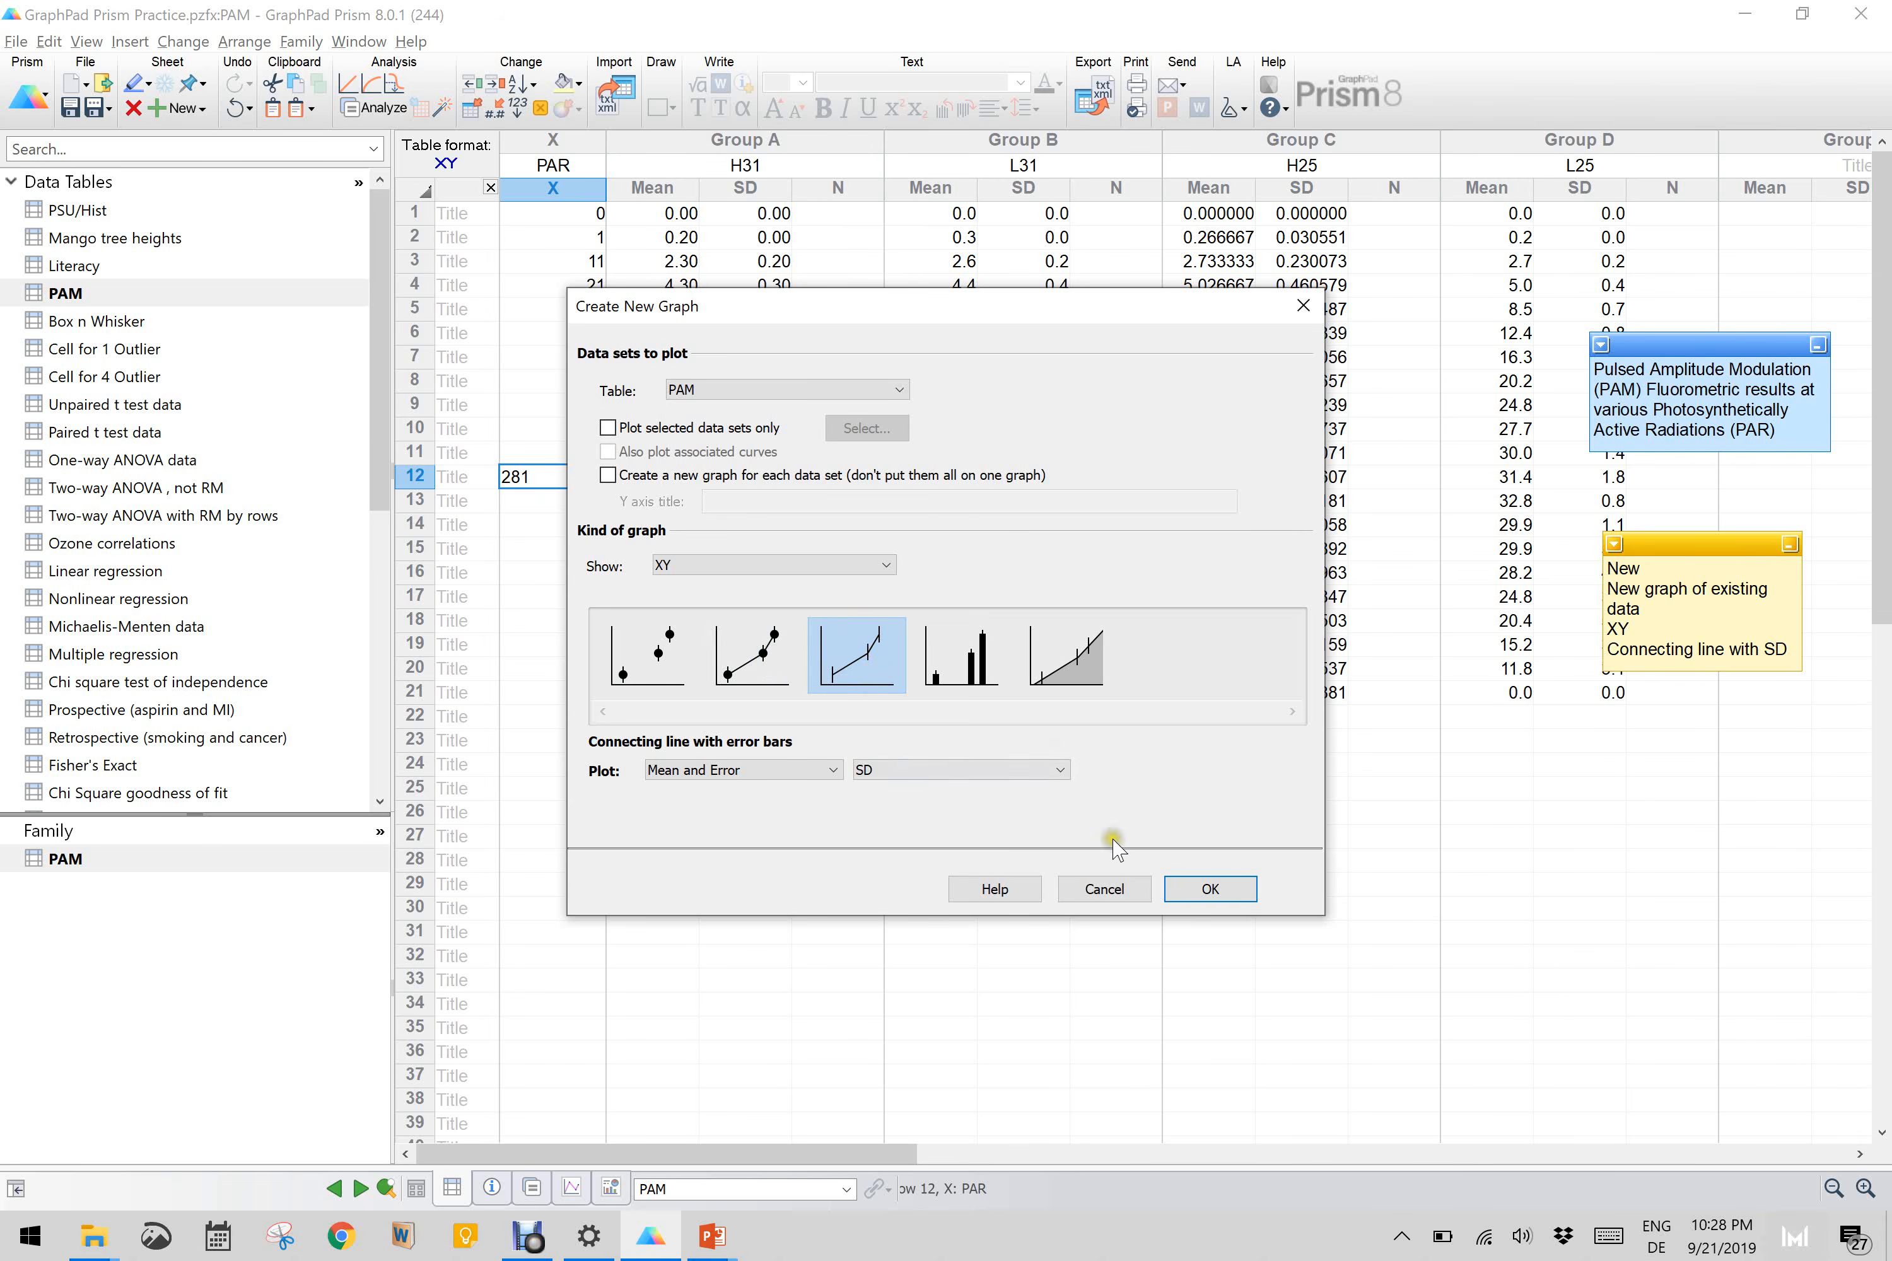
click(1198, 877)
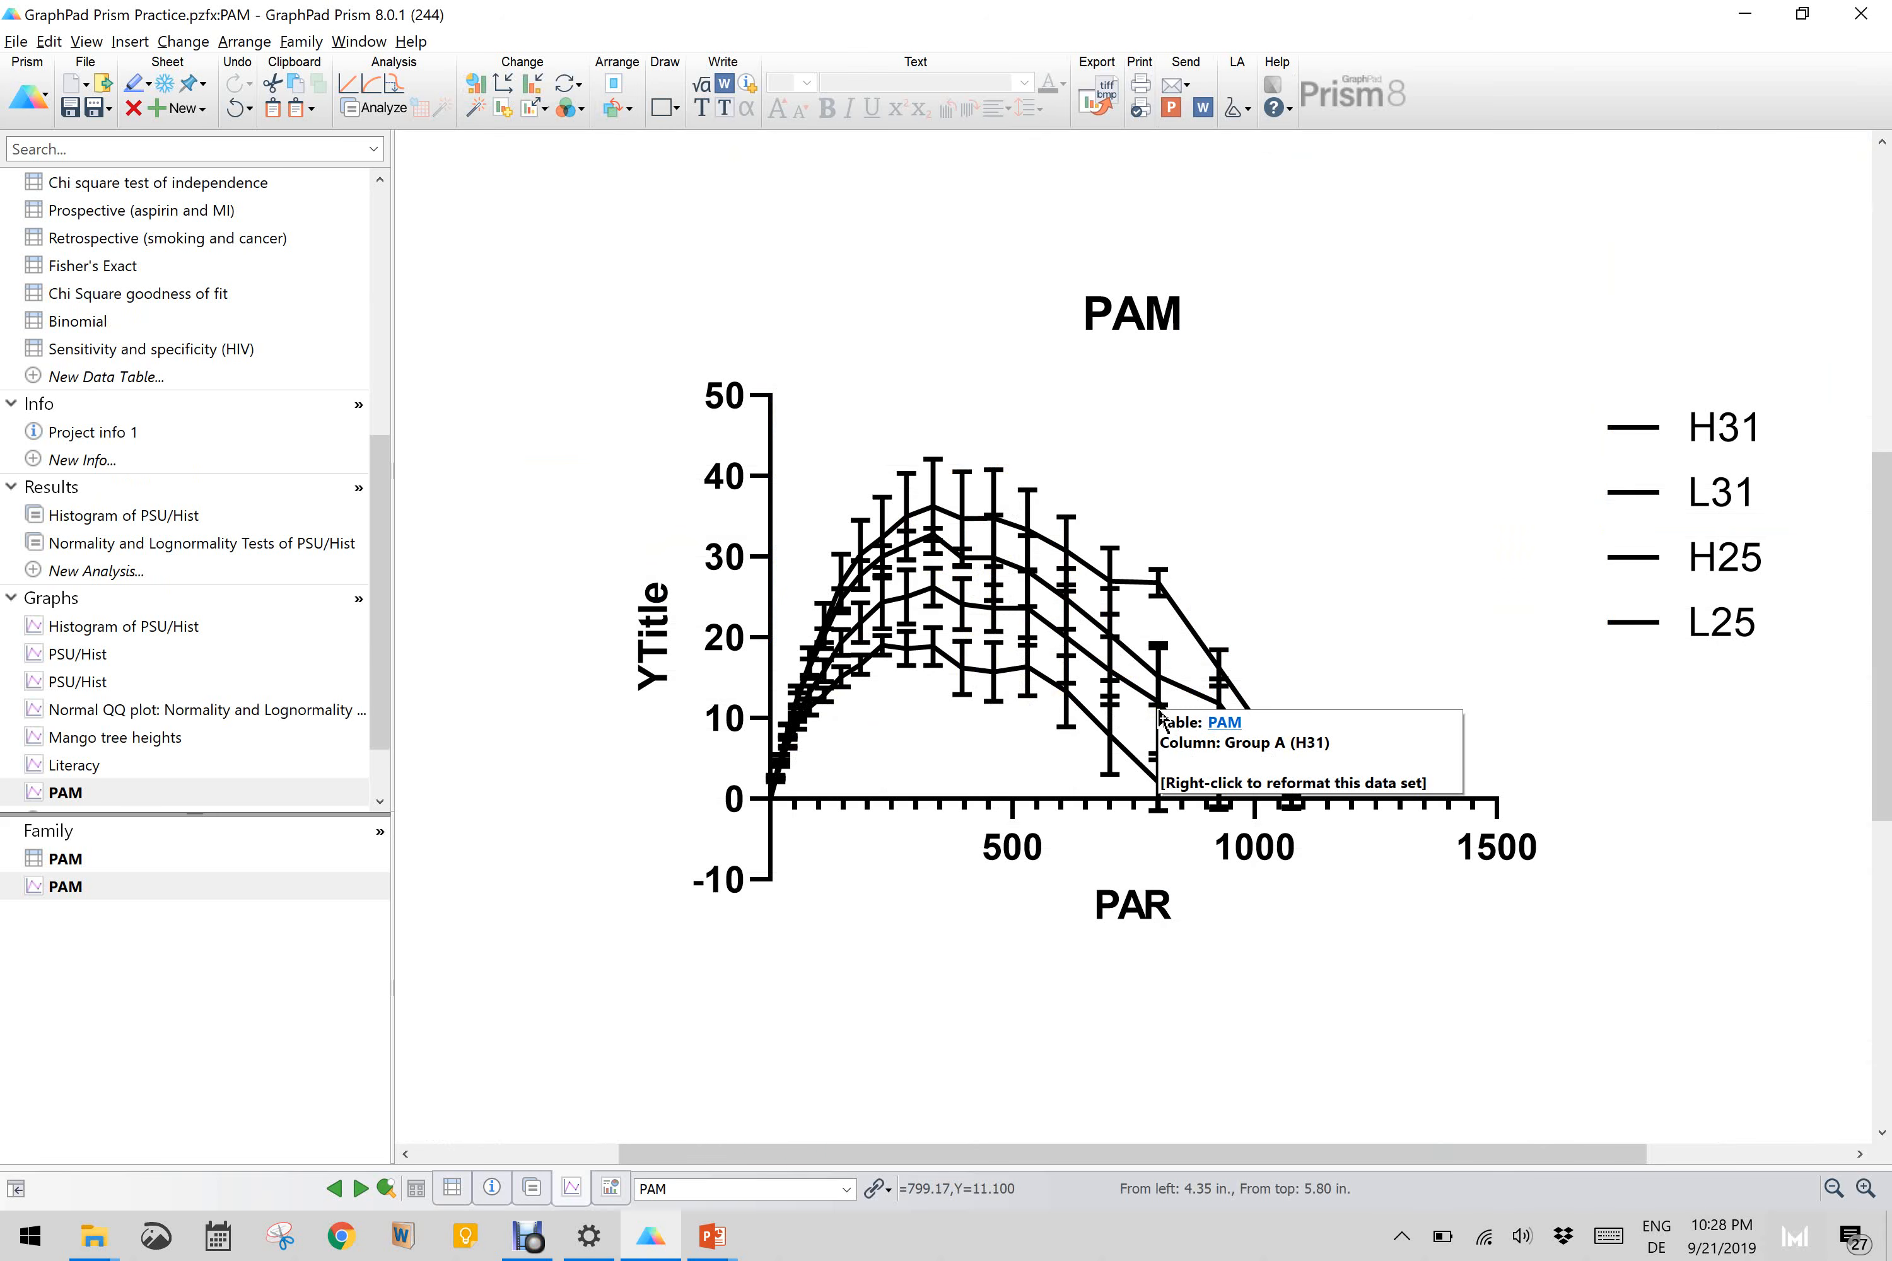
scroll(1162, 715, up, 3)
scroll(1162, 716, down, 3)
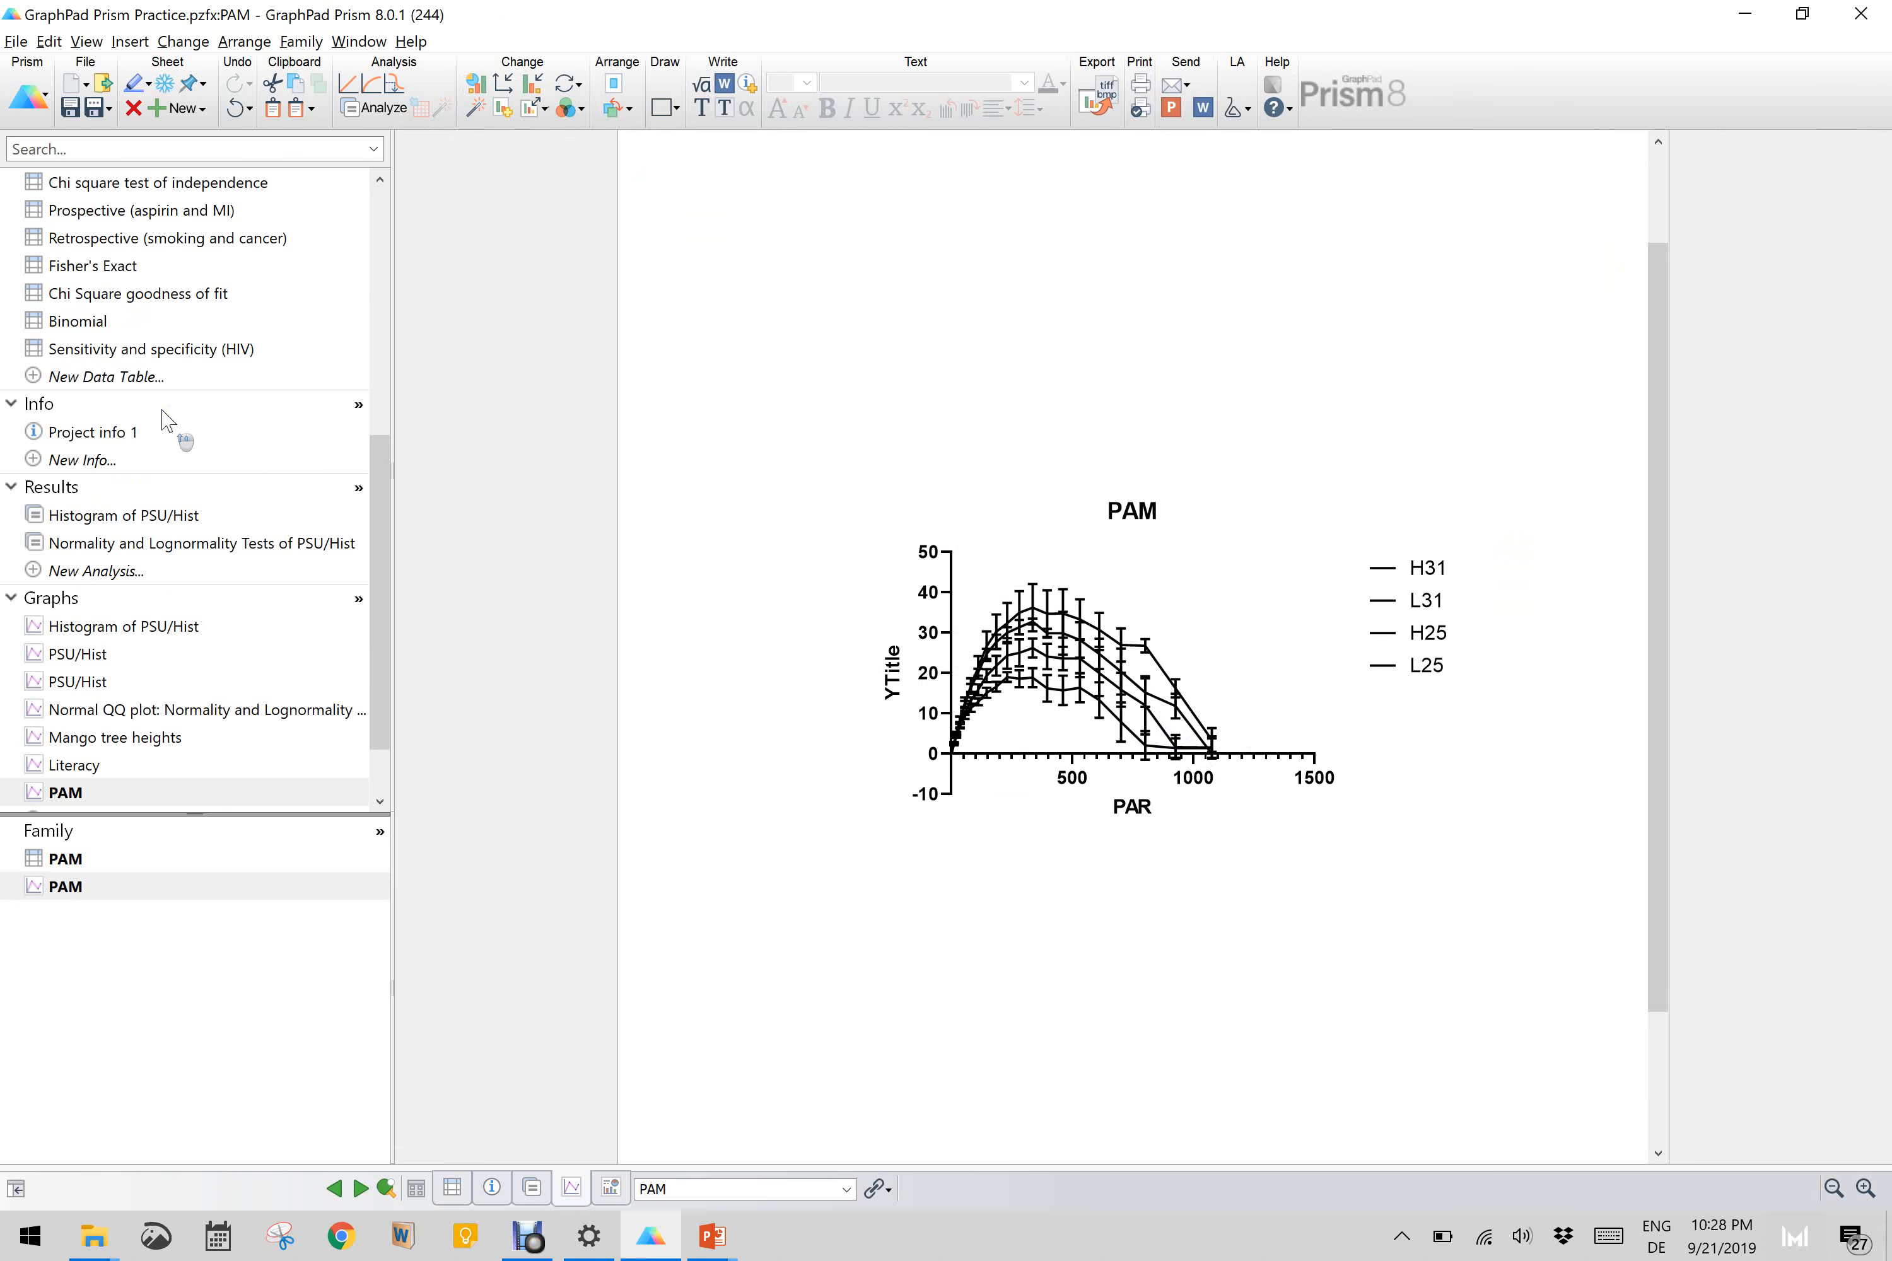
Step: Open the Box n Whisker data table and review the replicate values of groups L25, H25, L31 and H31
scroll(167, 420, up, 6)
click(87, 320)
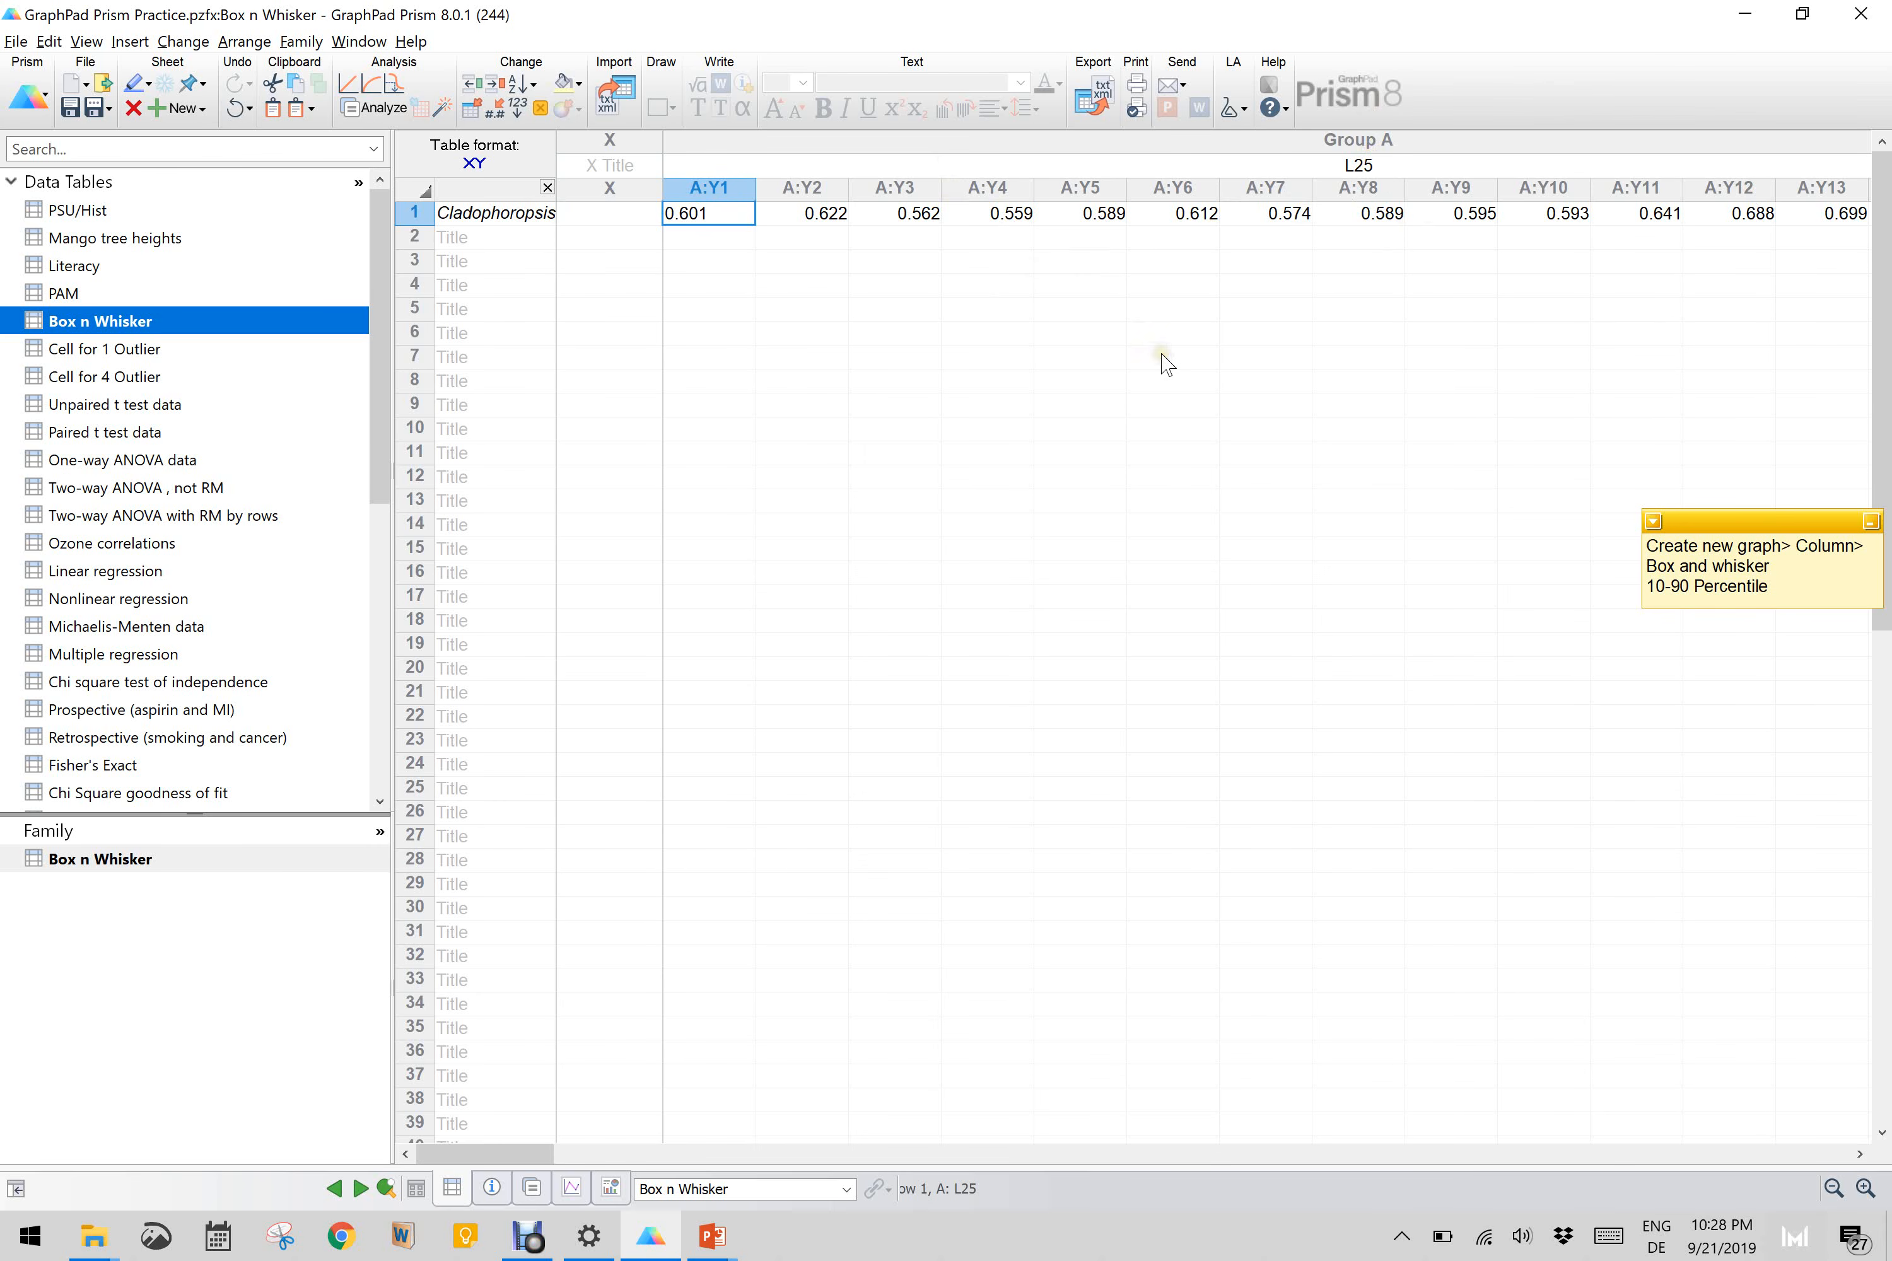
scroll(1167, 364, right, 3)
scroll(1166, 363, right, 17)
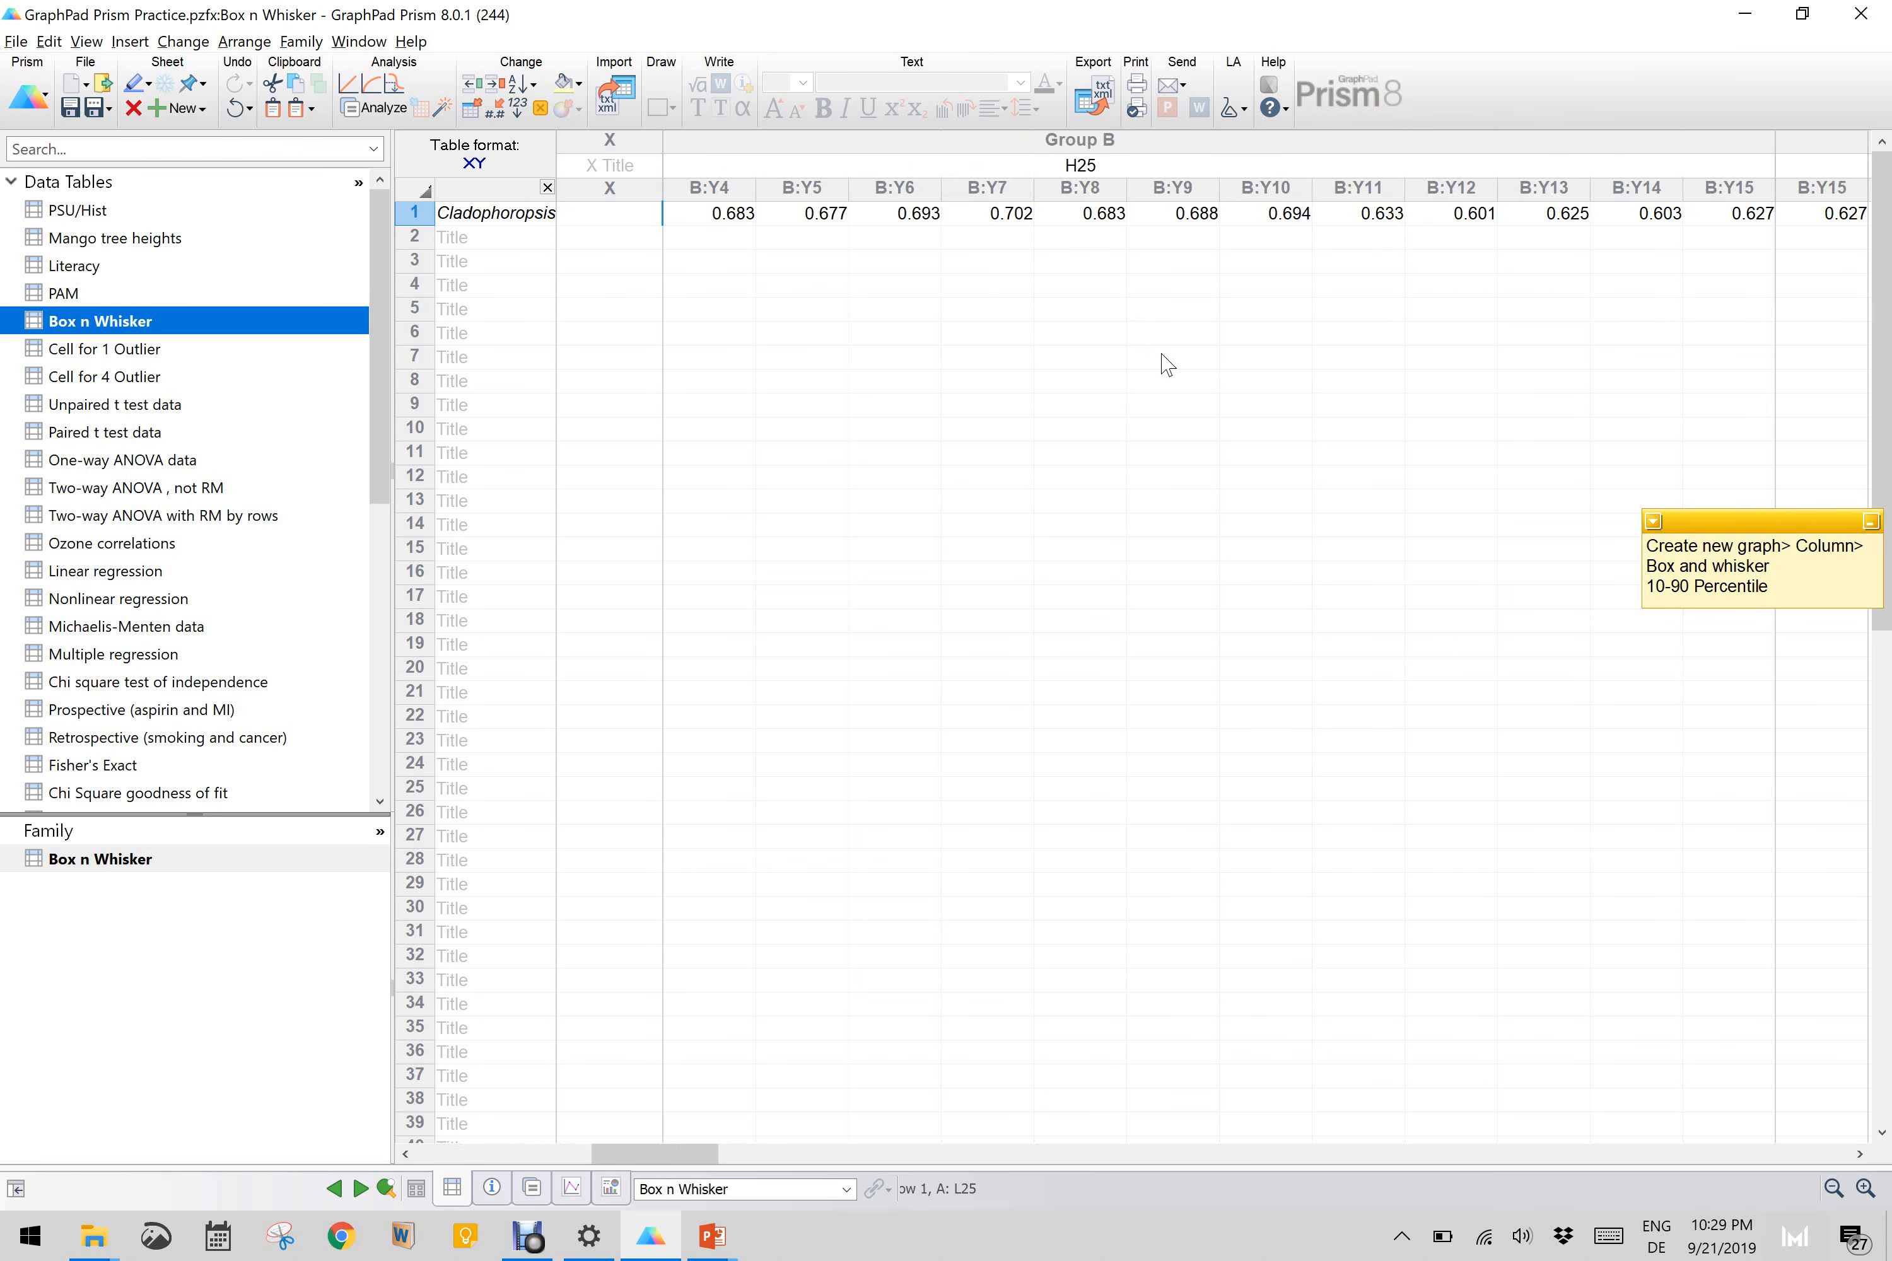
scroll(1167, 364, right, 11)
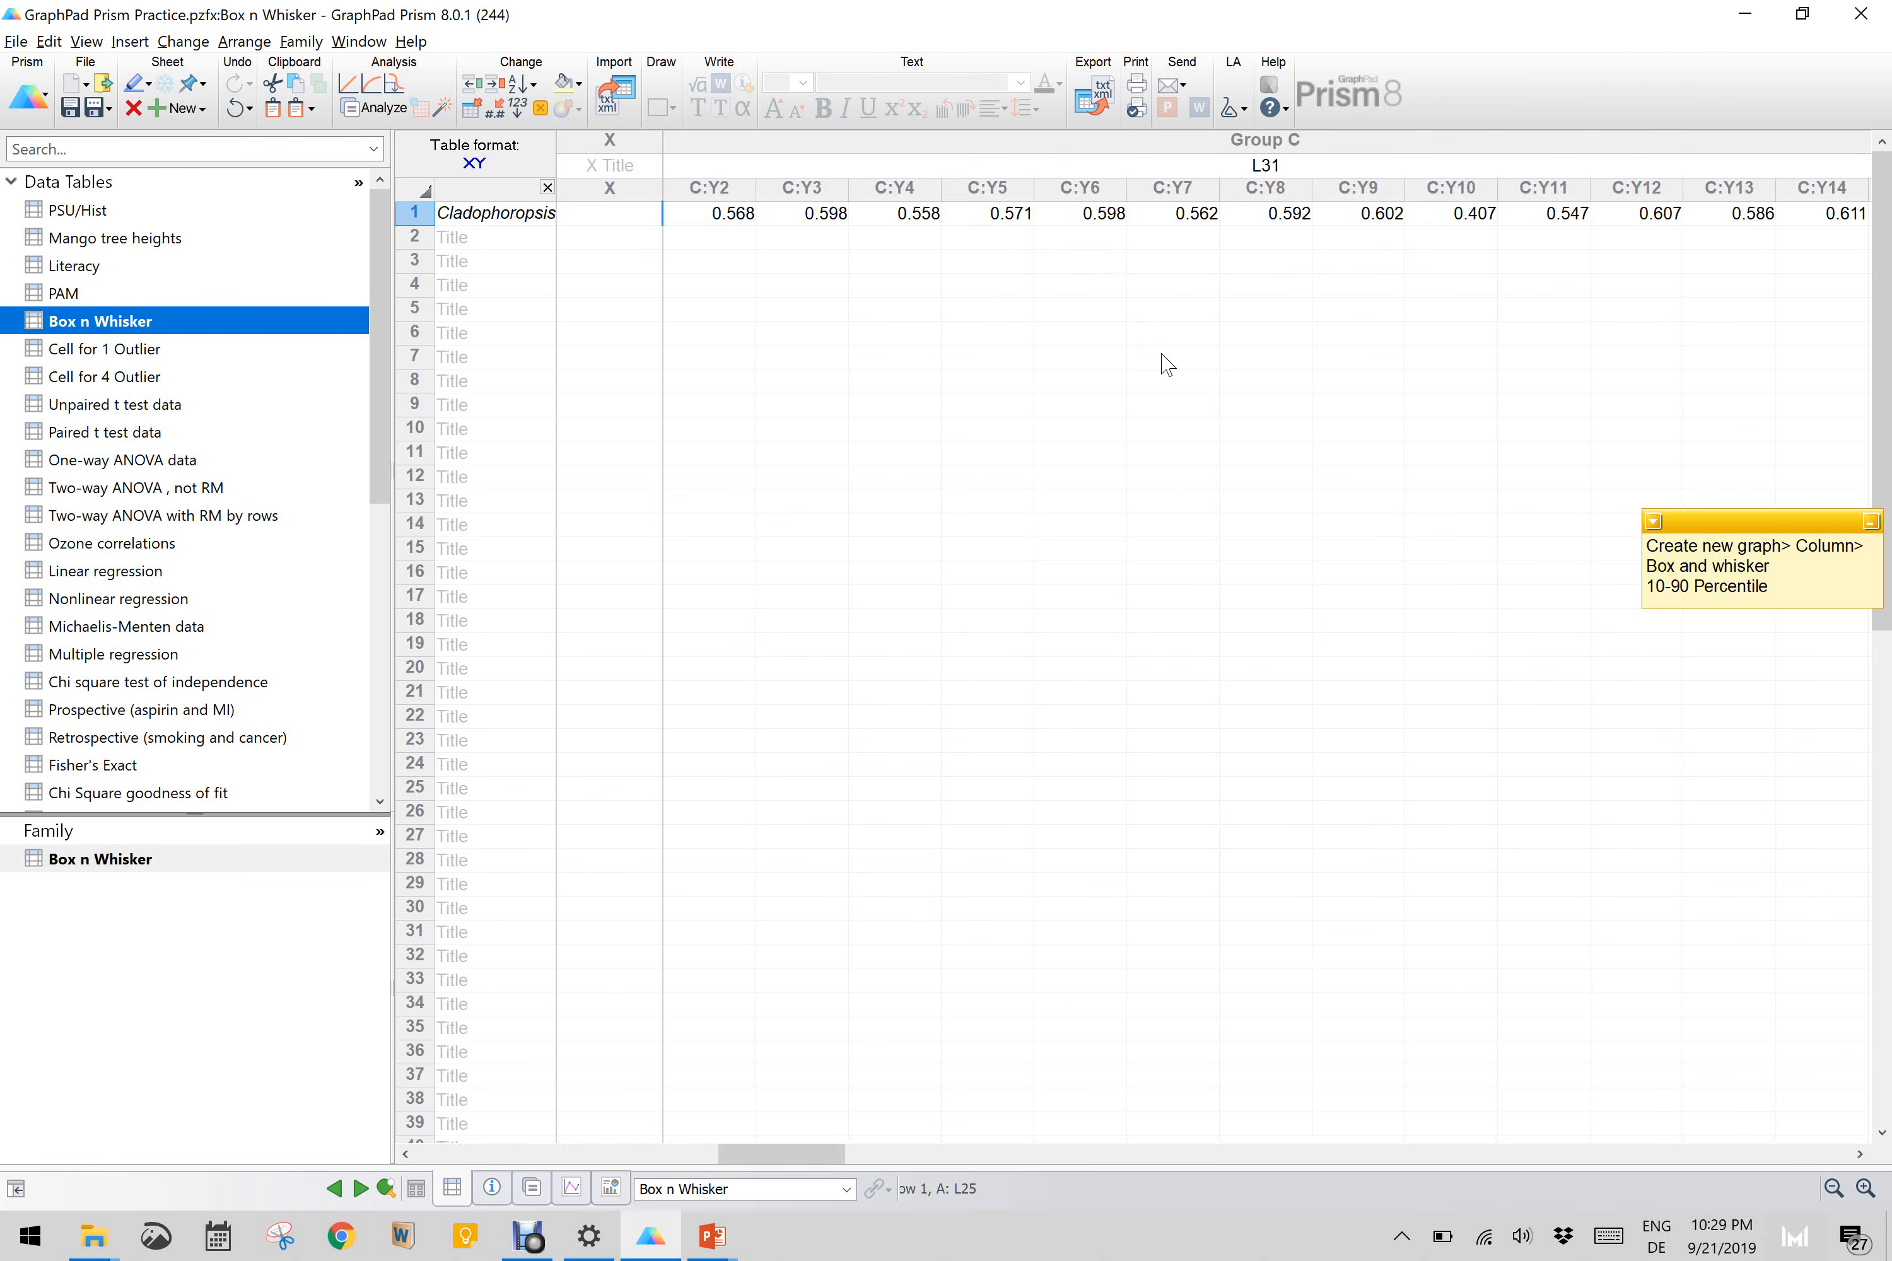
scroll(1166, 364, right, 18)
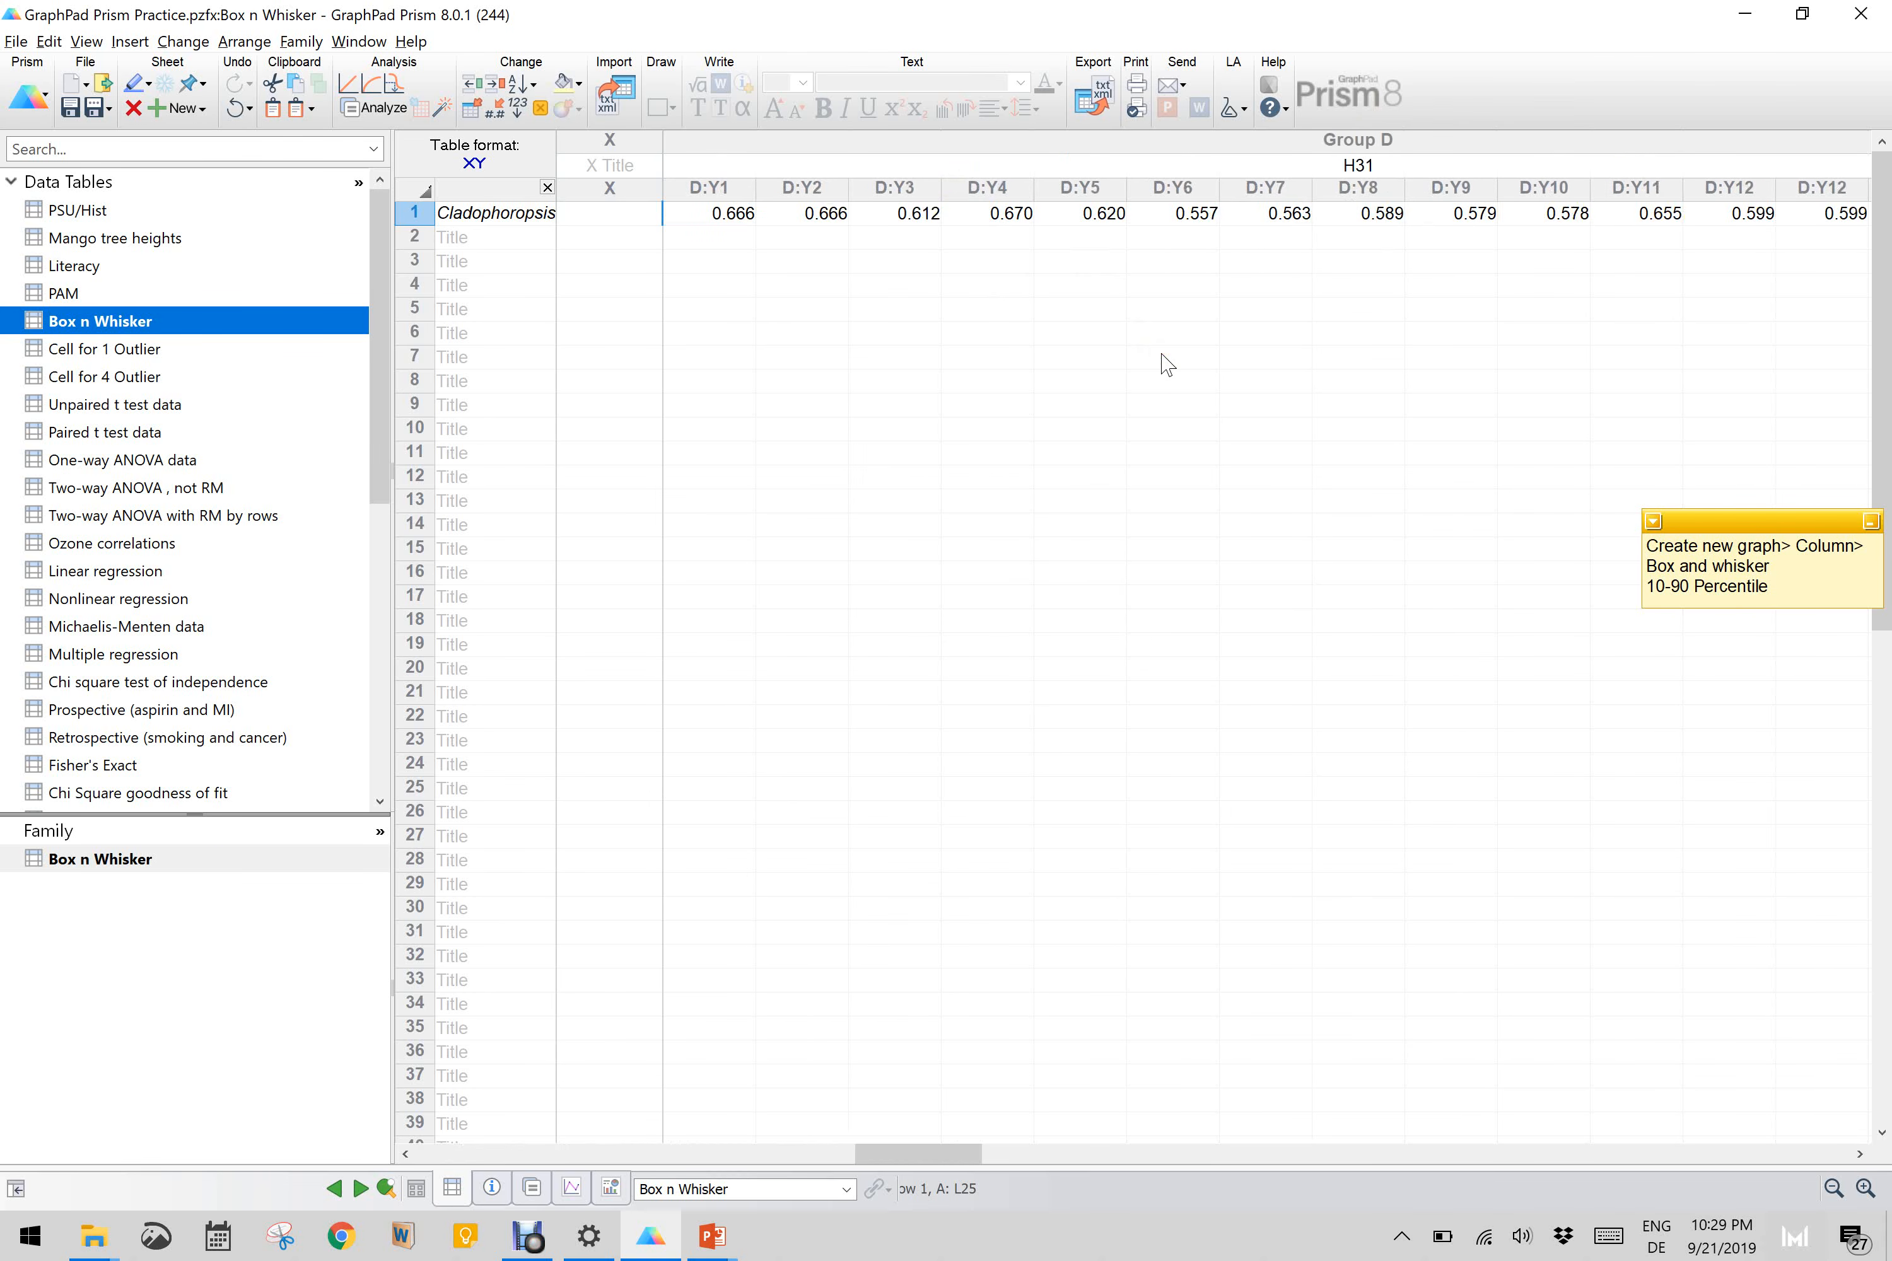
scroll(1166, 364, right, 6)
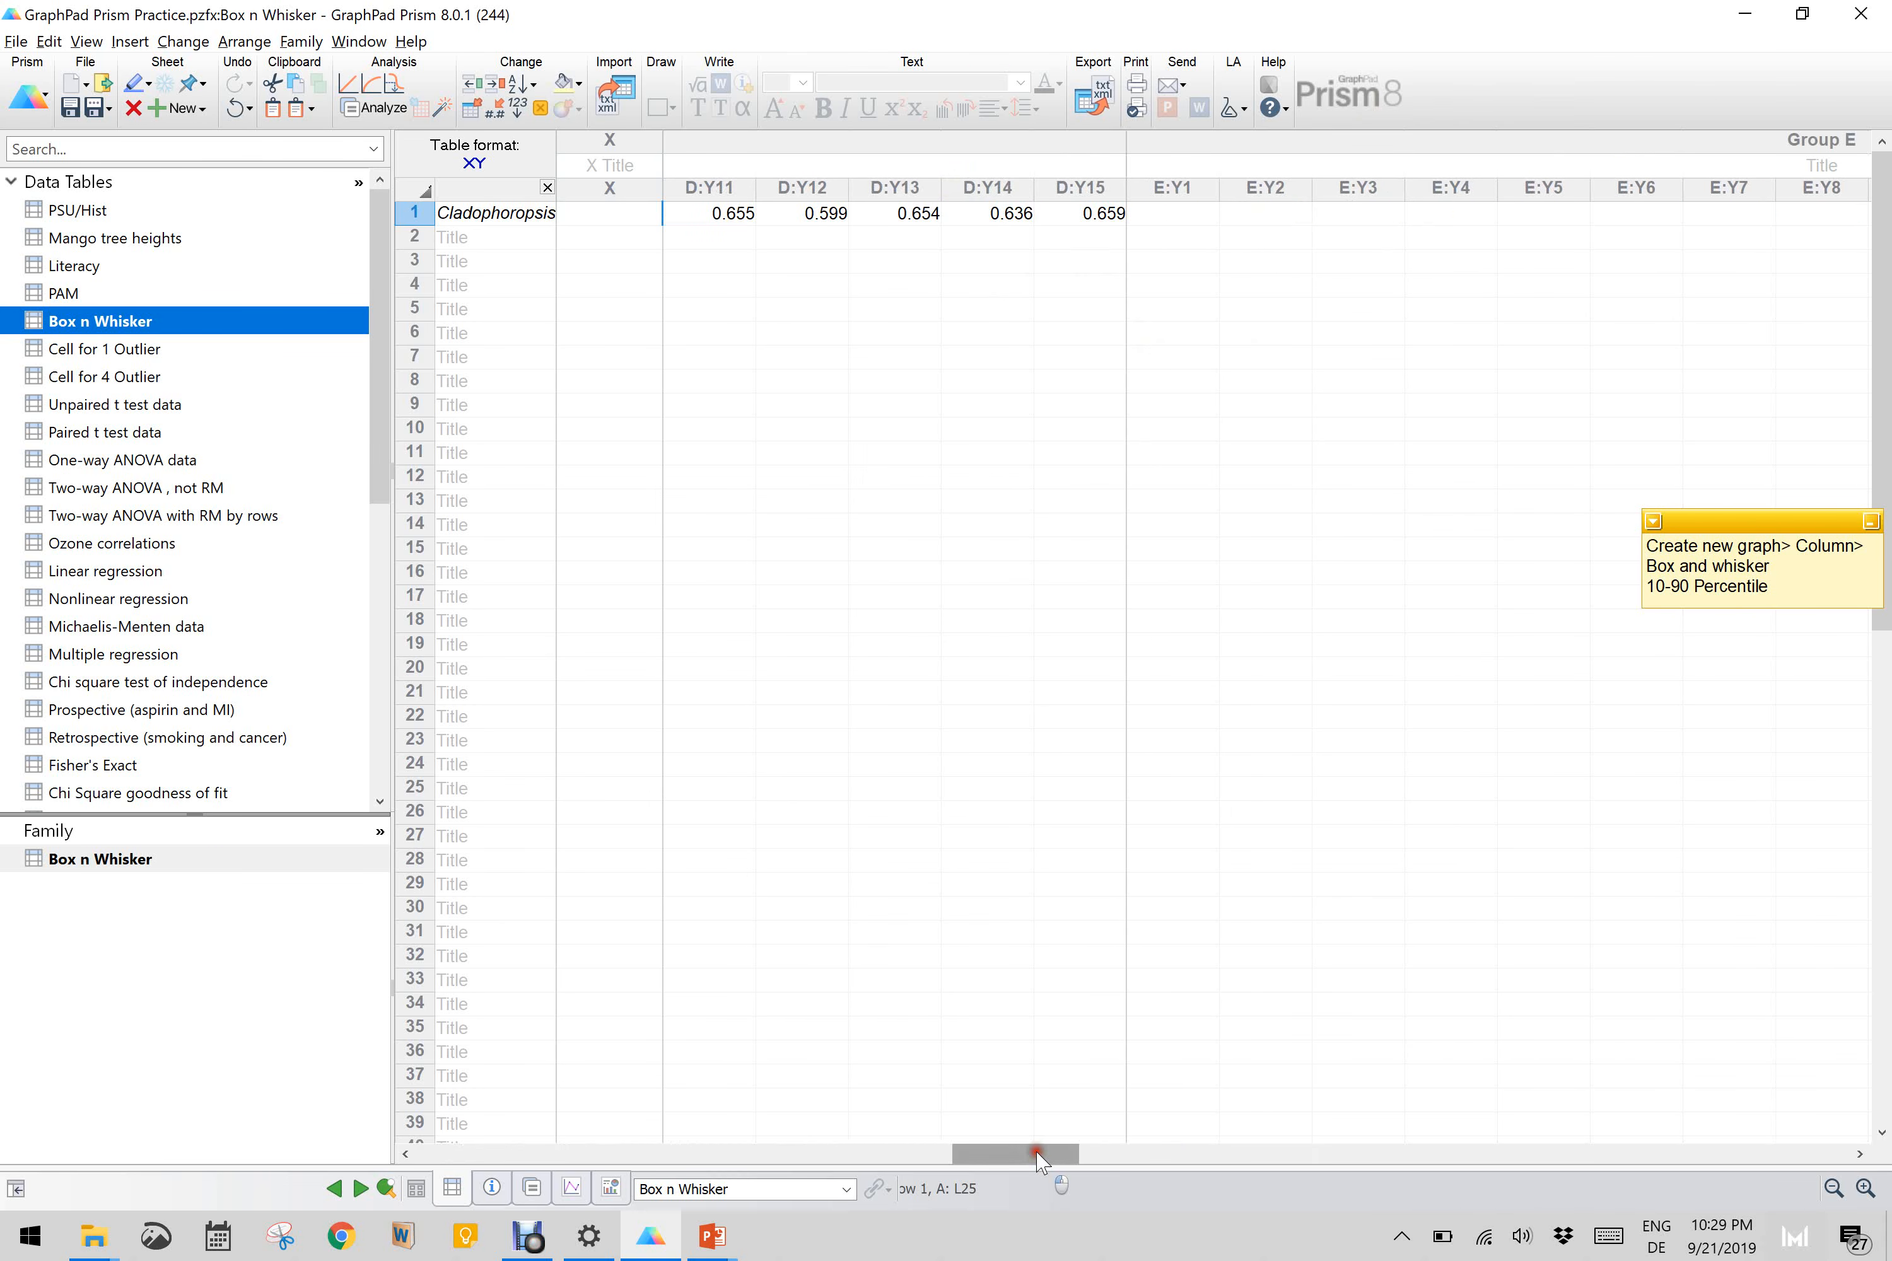
drag(1038, 1155, 502, 1165)
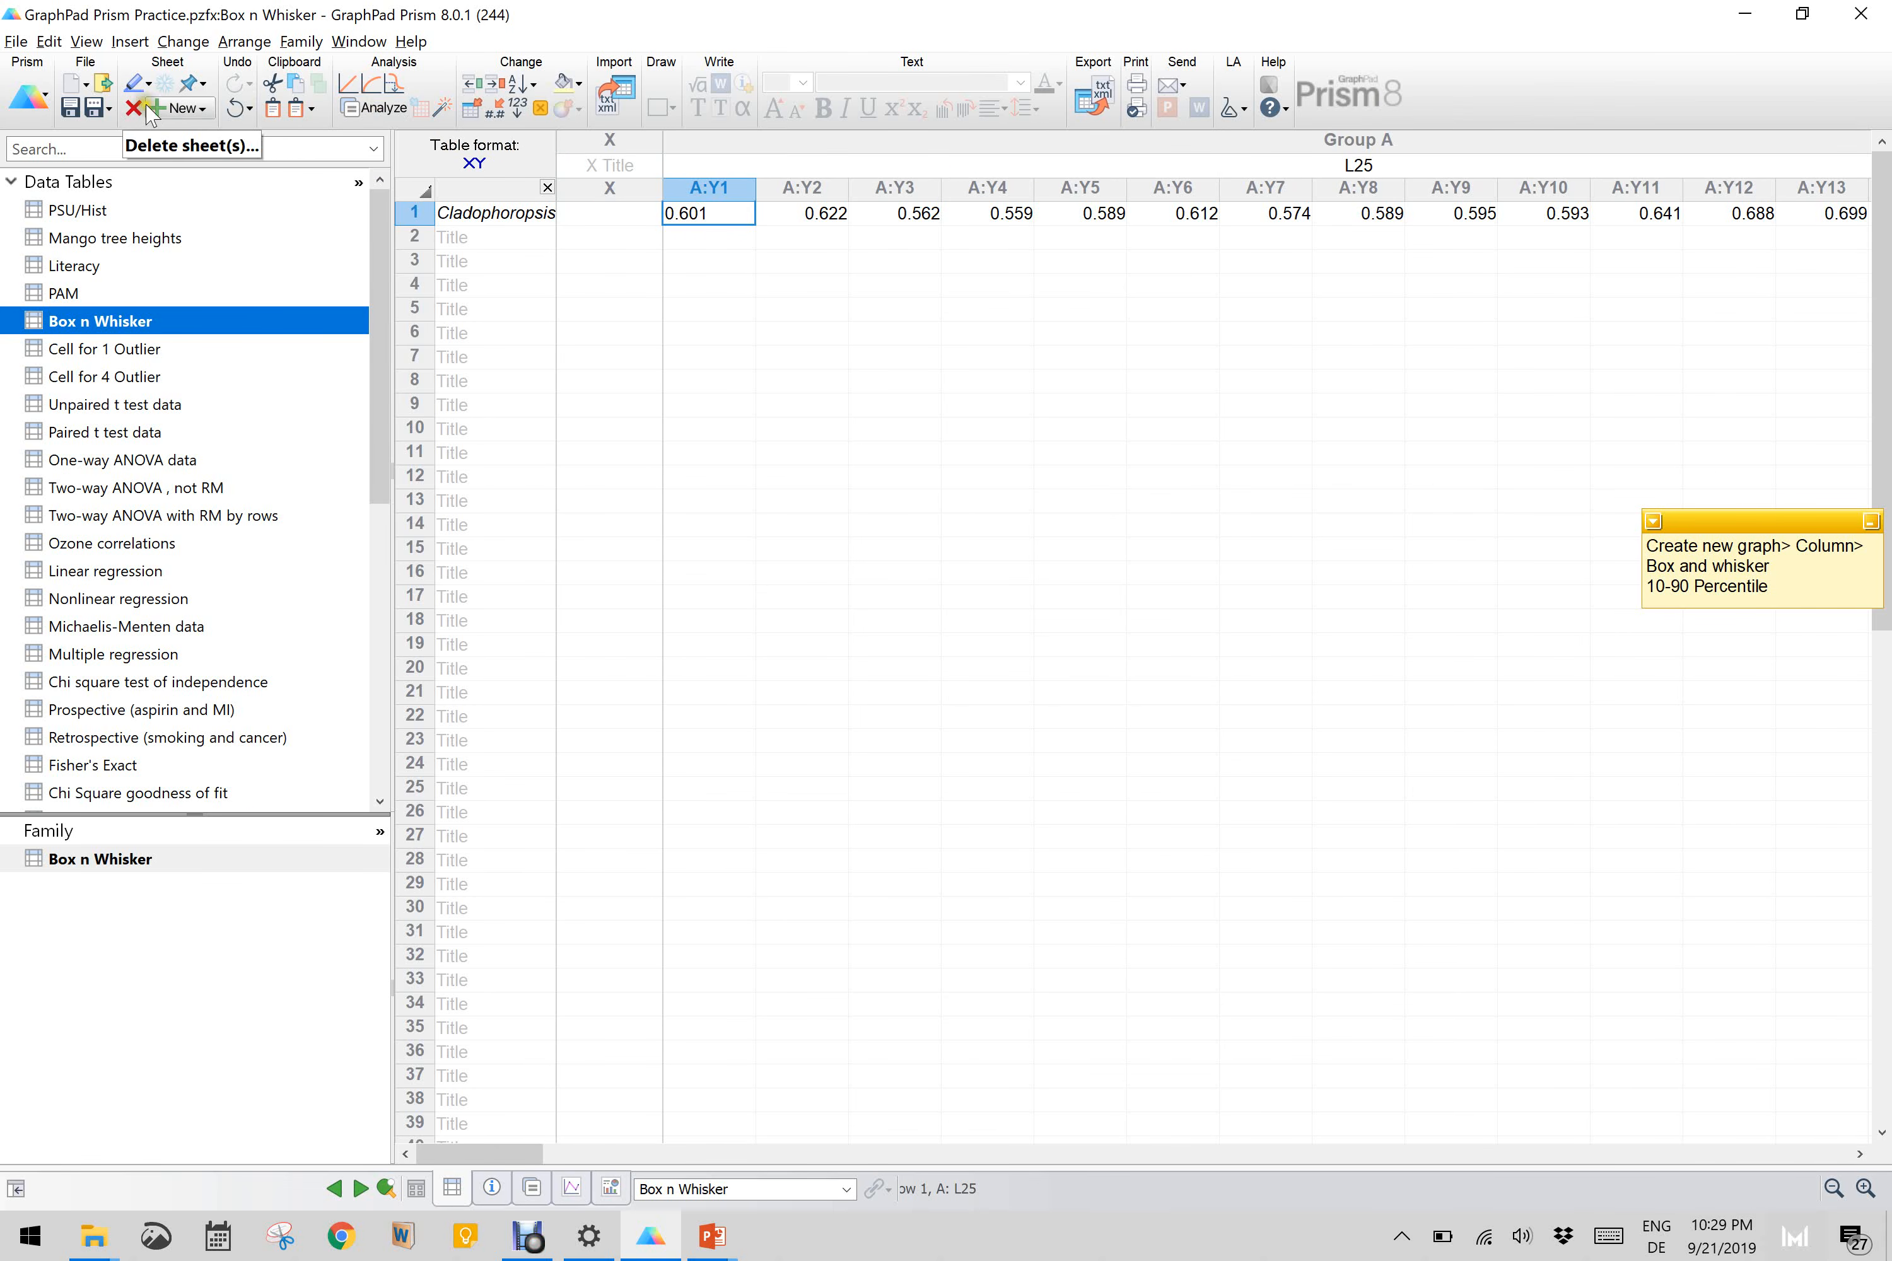
Step: Start a new graph of the existing Box n Whisker data
click(181, 108)
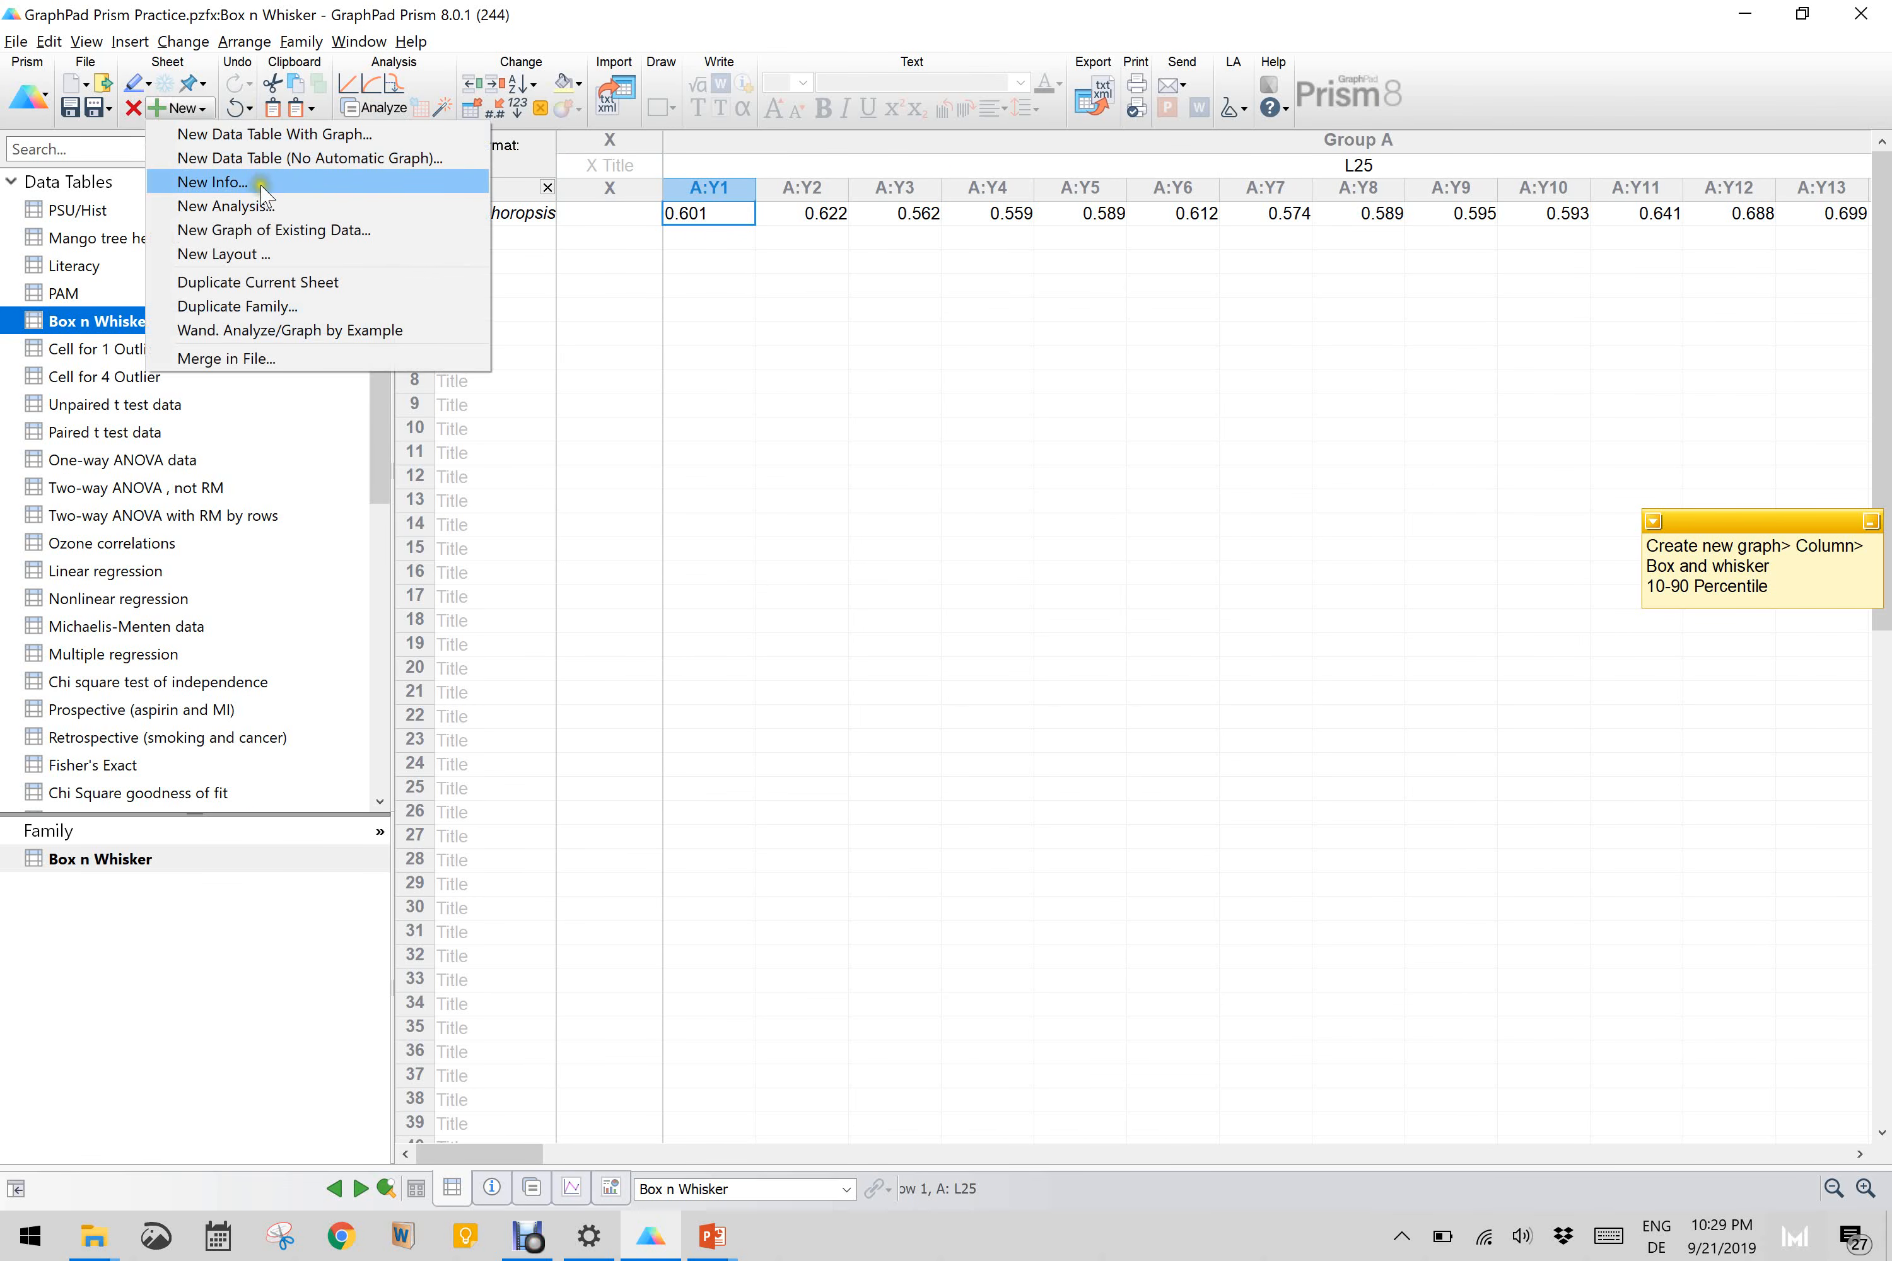
click(280, 232)
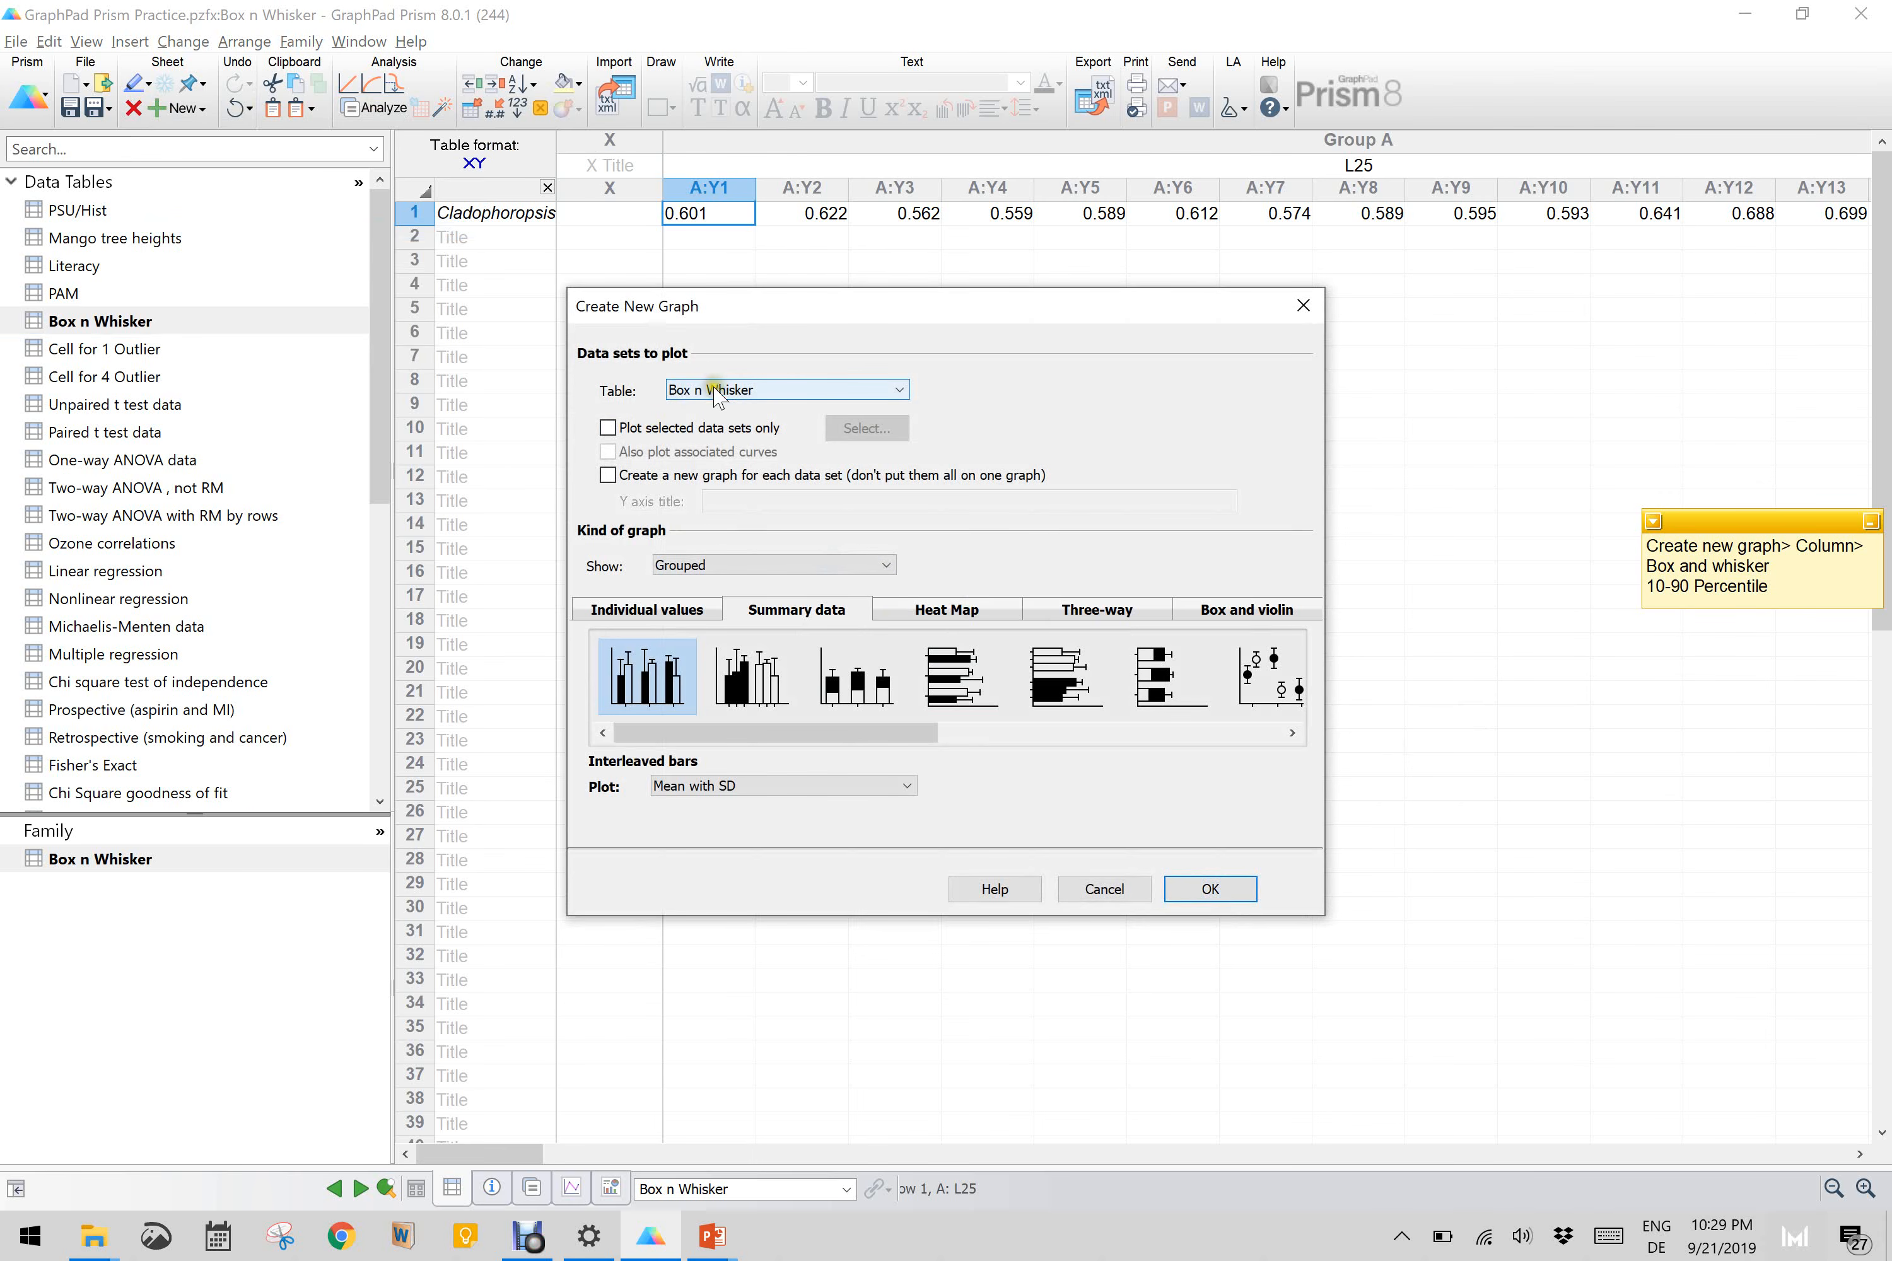
click(691, 567)
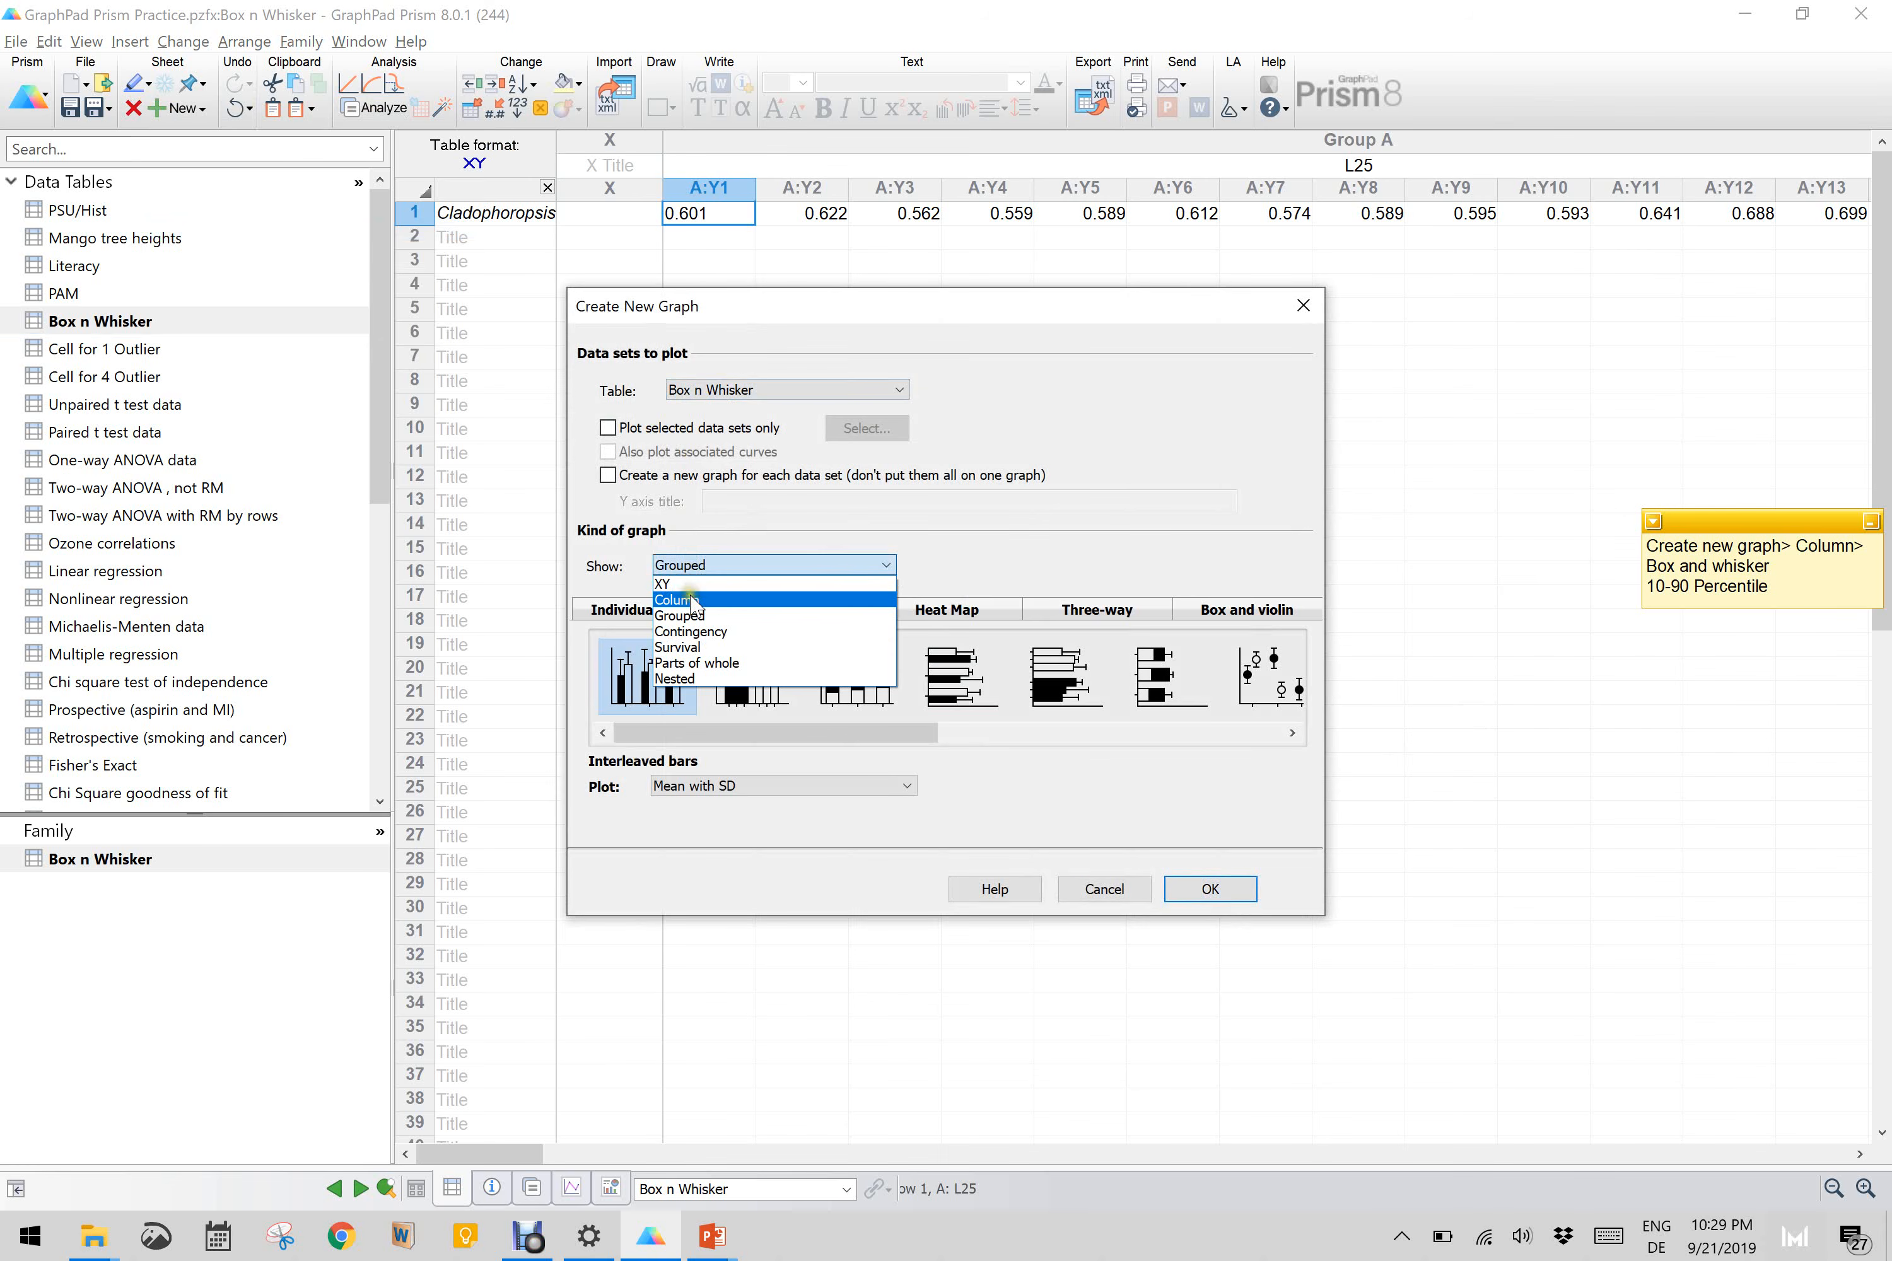
click(691, 602)
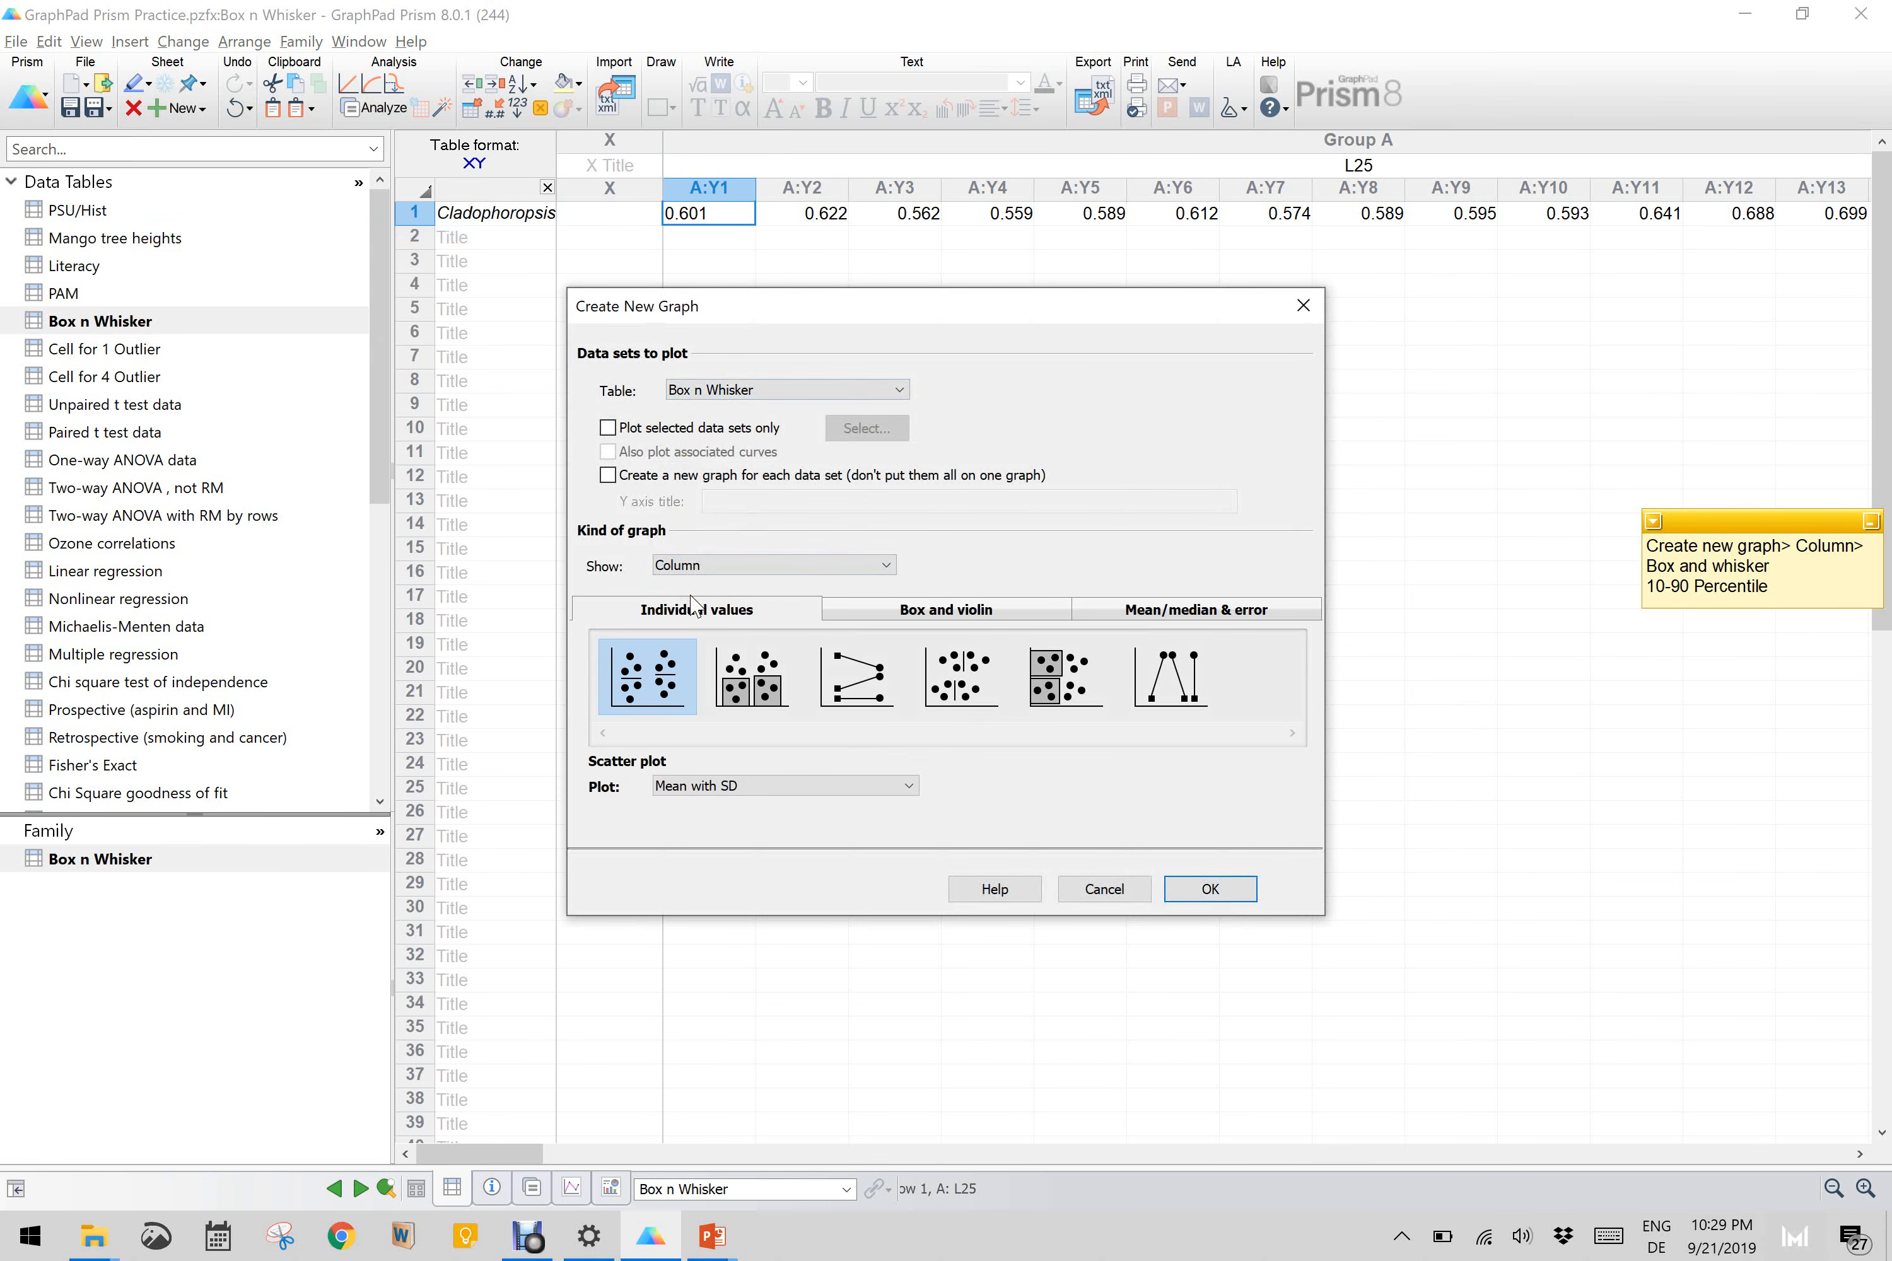
click(1150, 611)
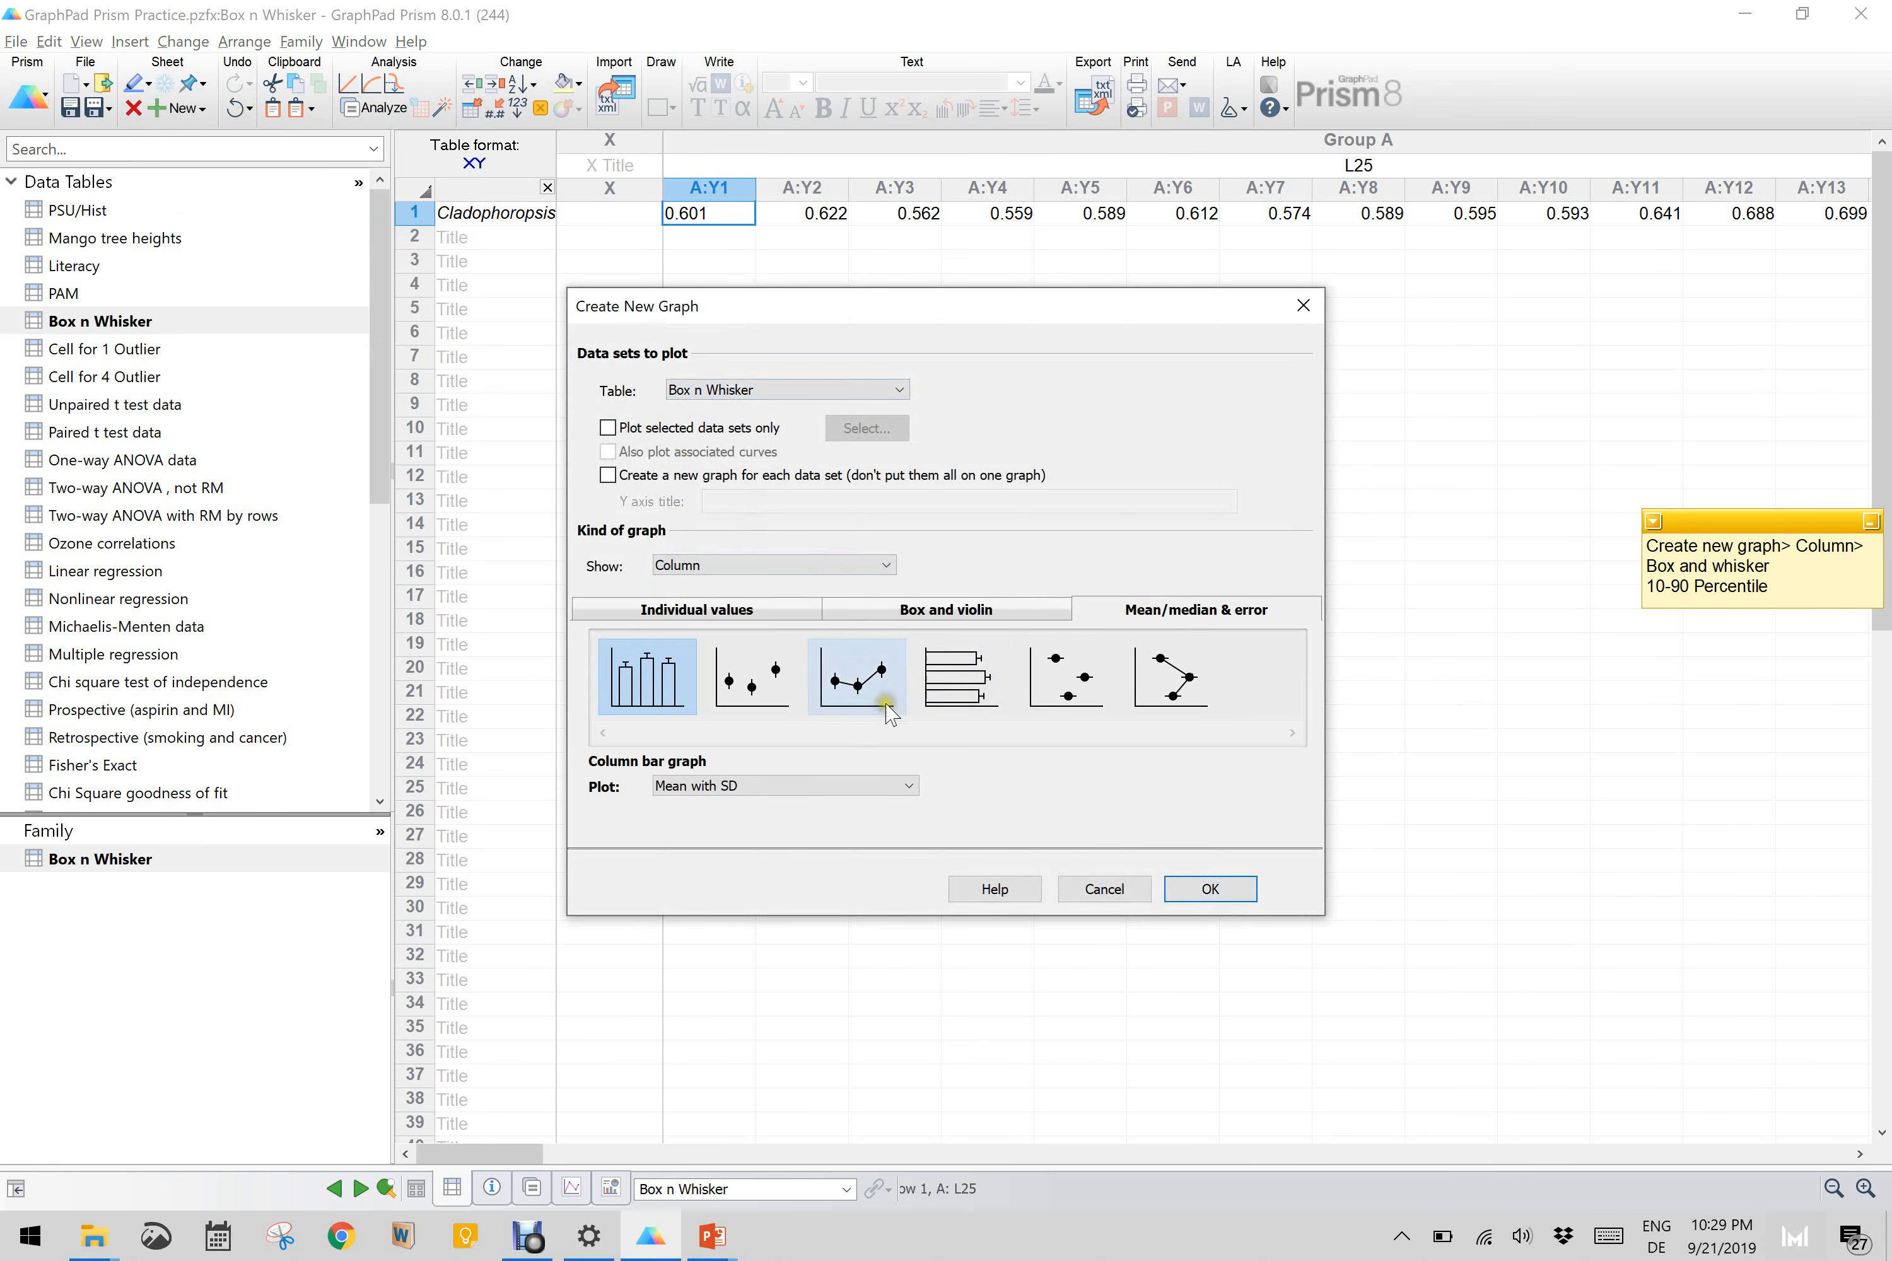
click(991, 610)
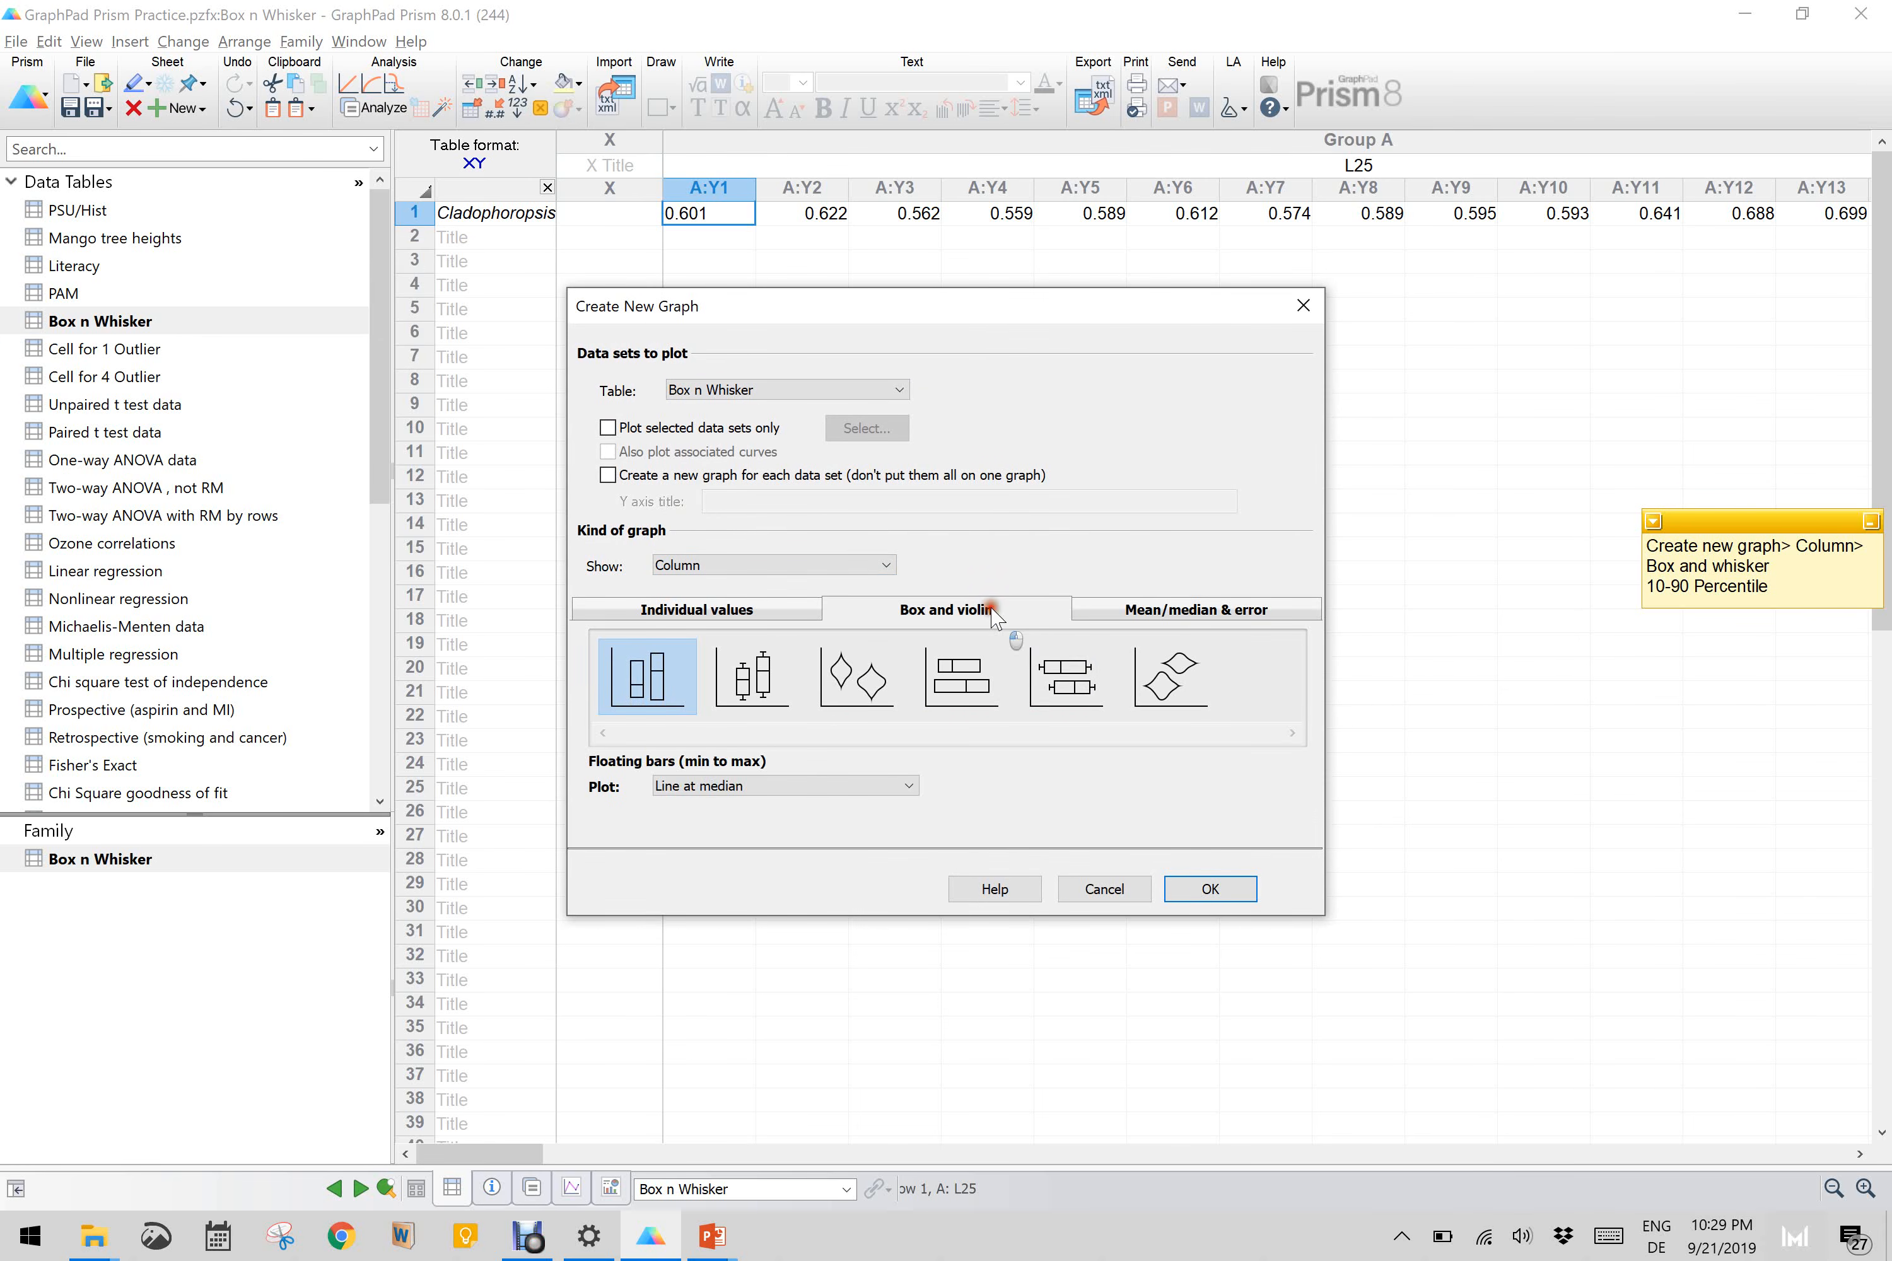
click(1064, 682)
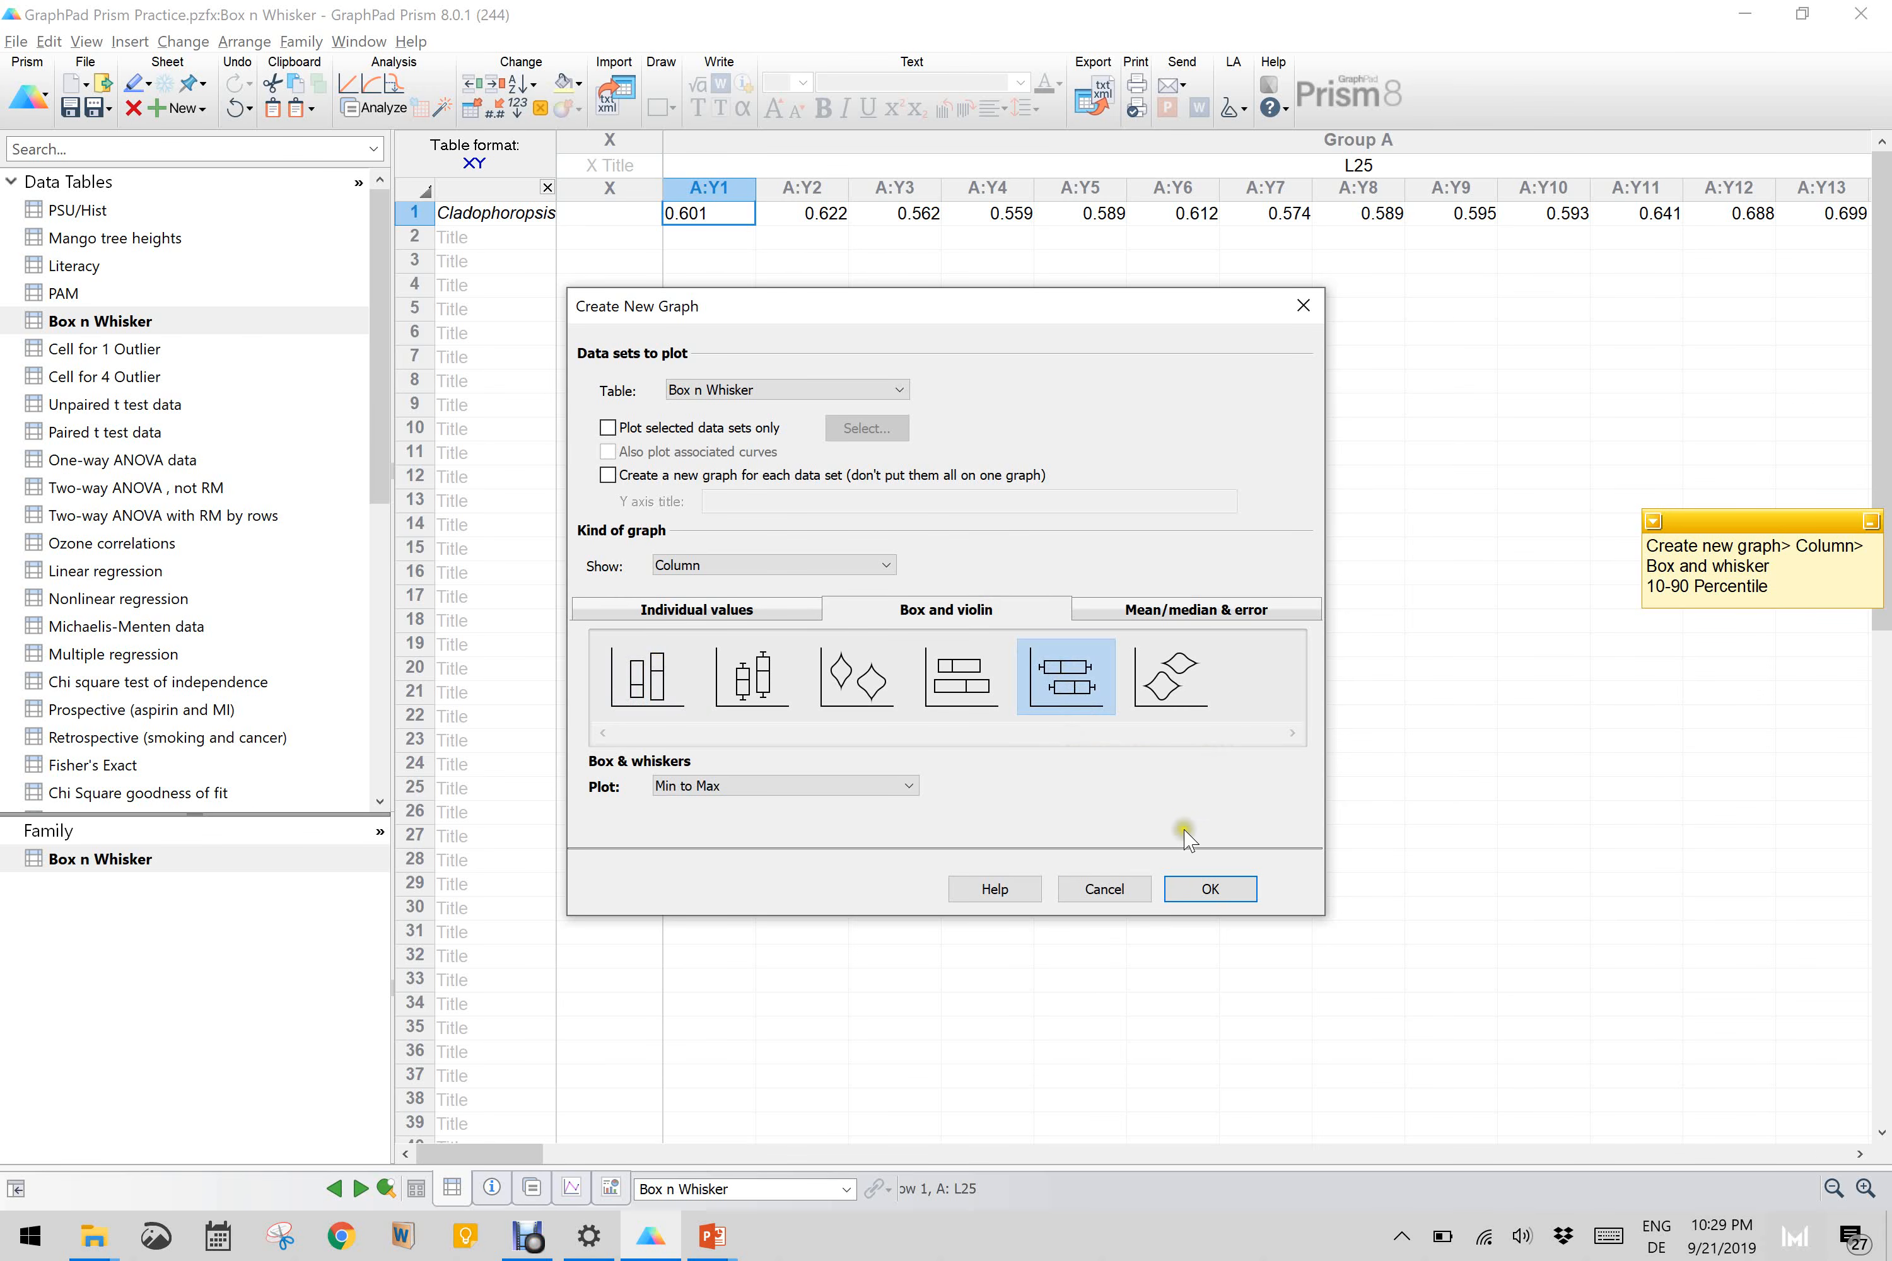
click(725, 394)
click(725, 394)
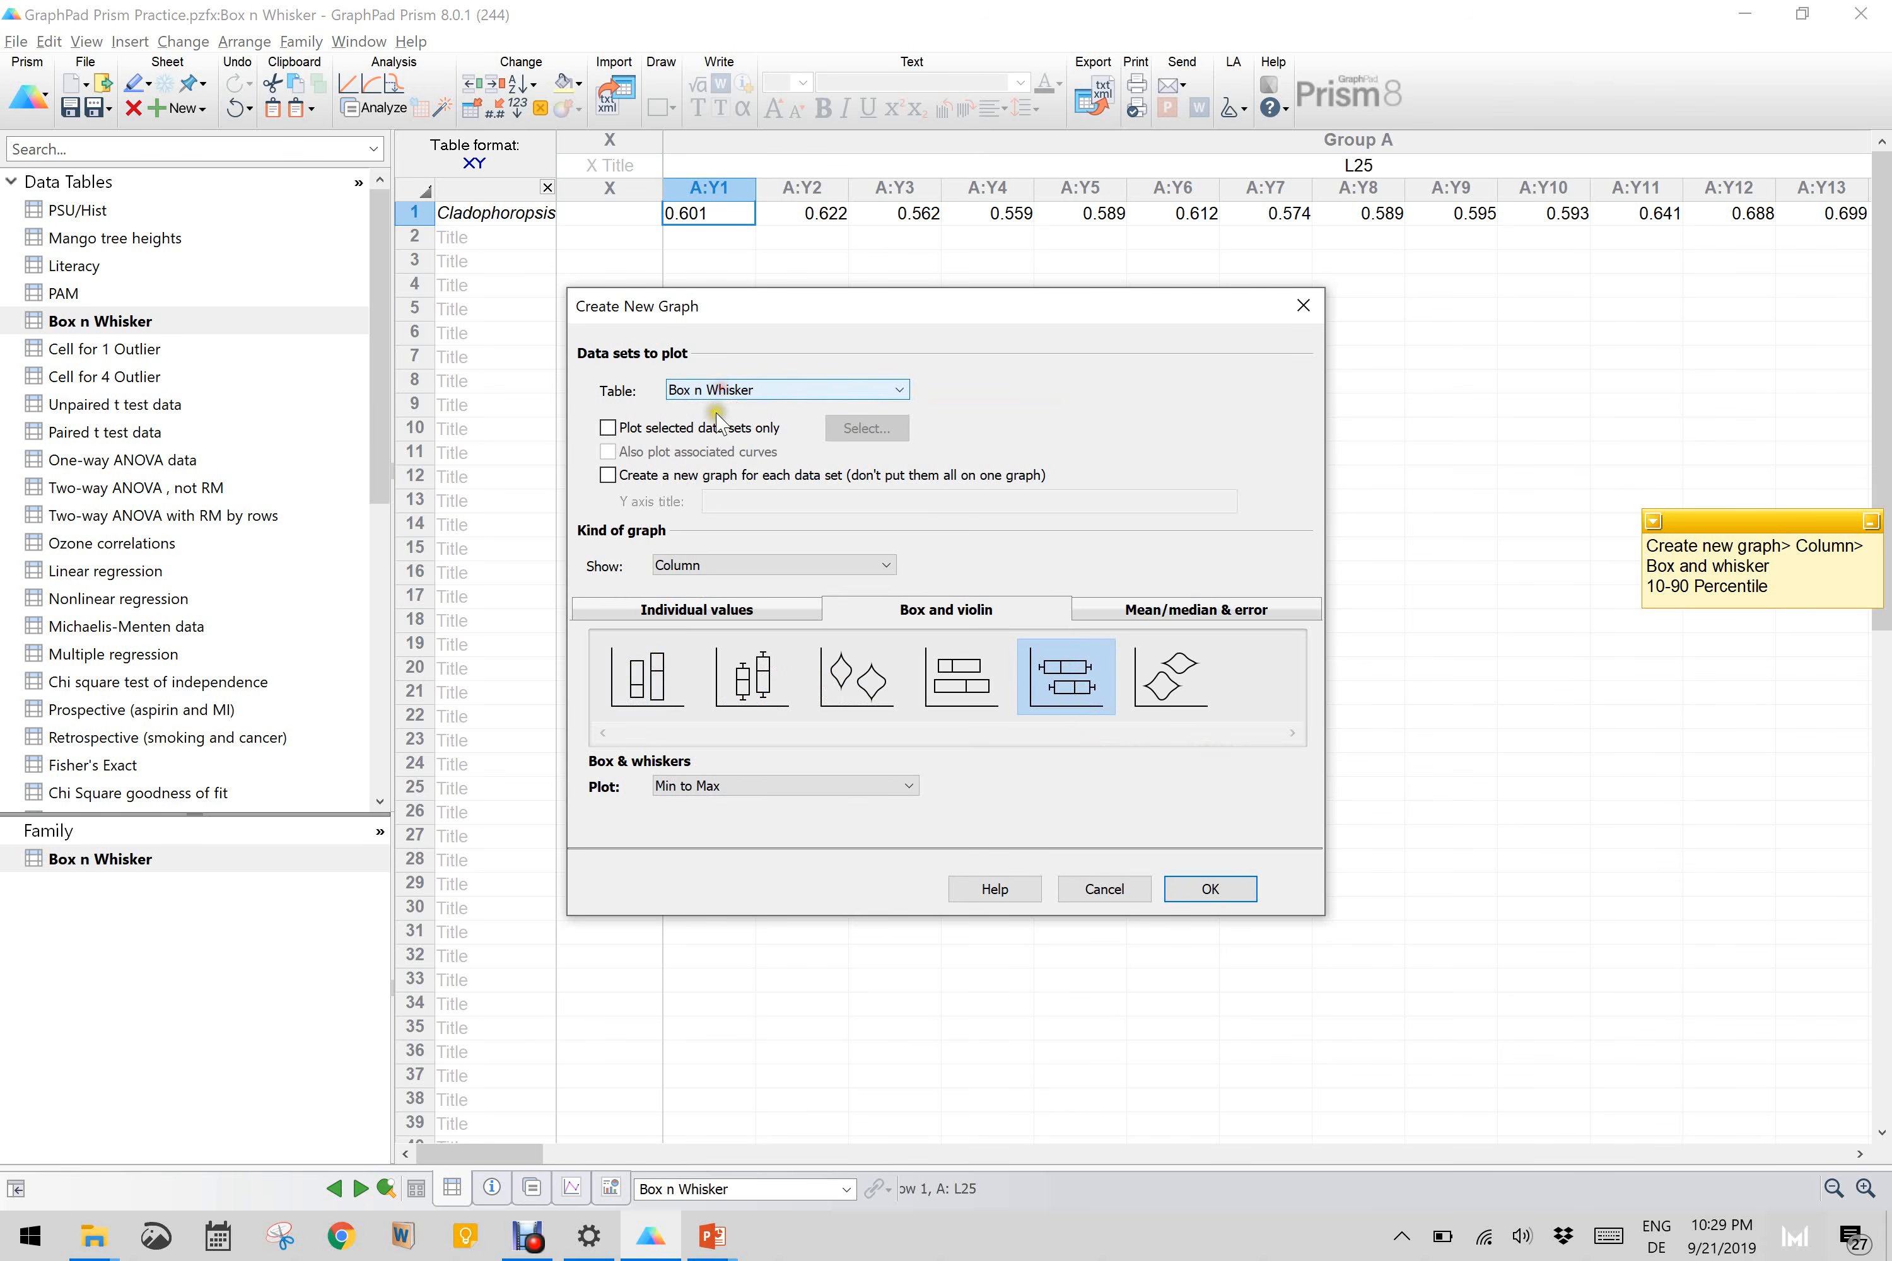
click(725, 568)
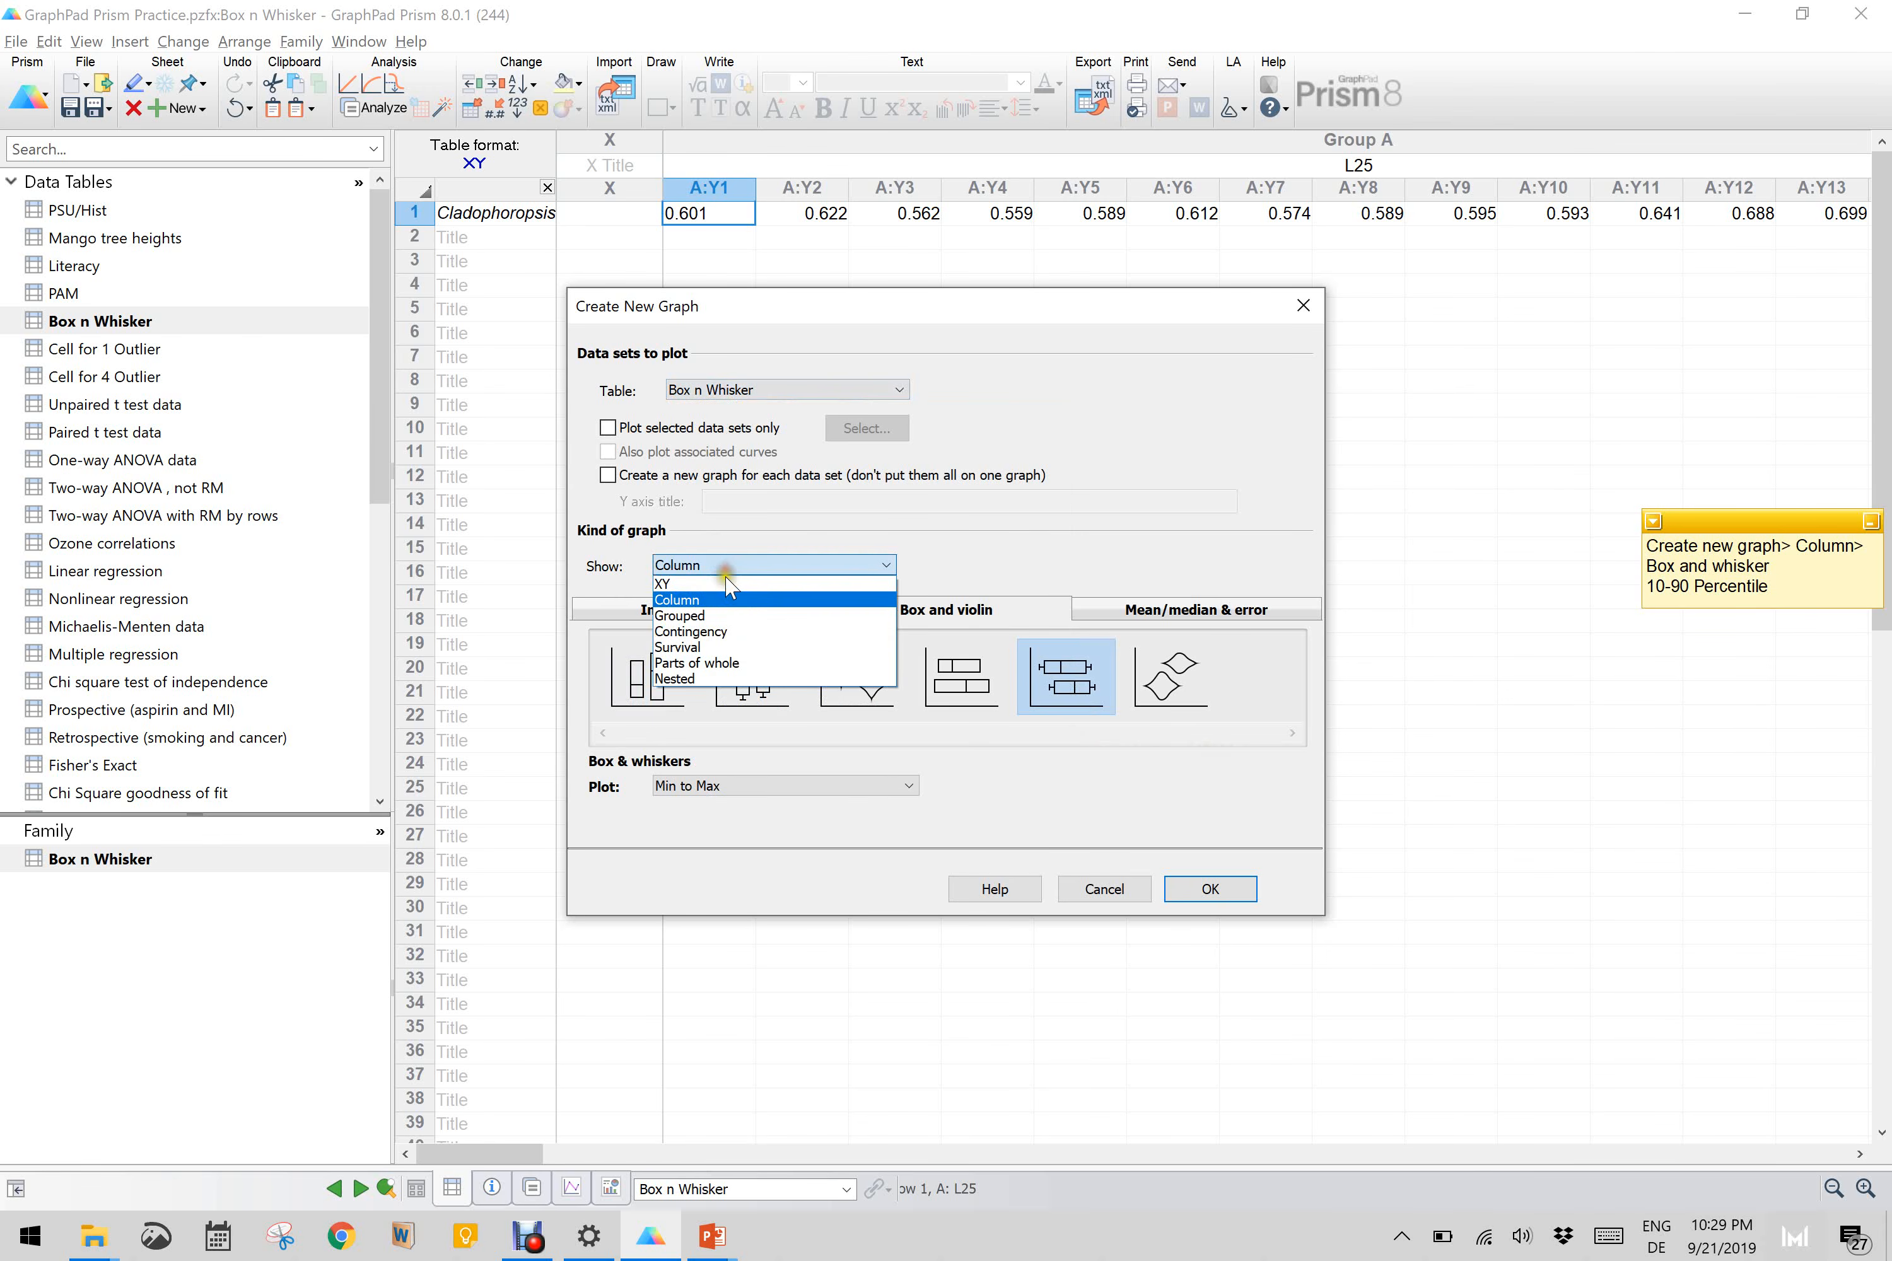
click(731, 619)
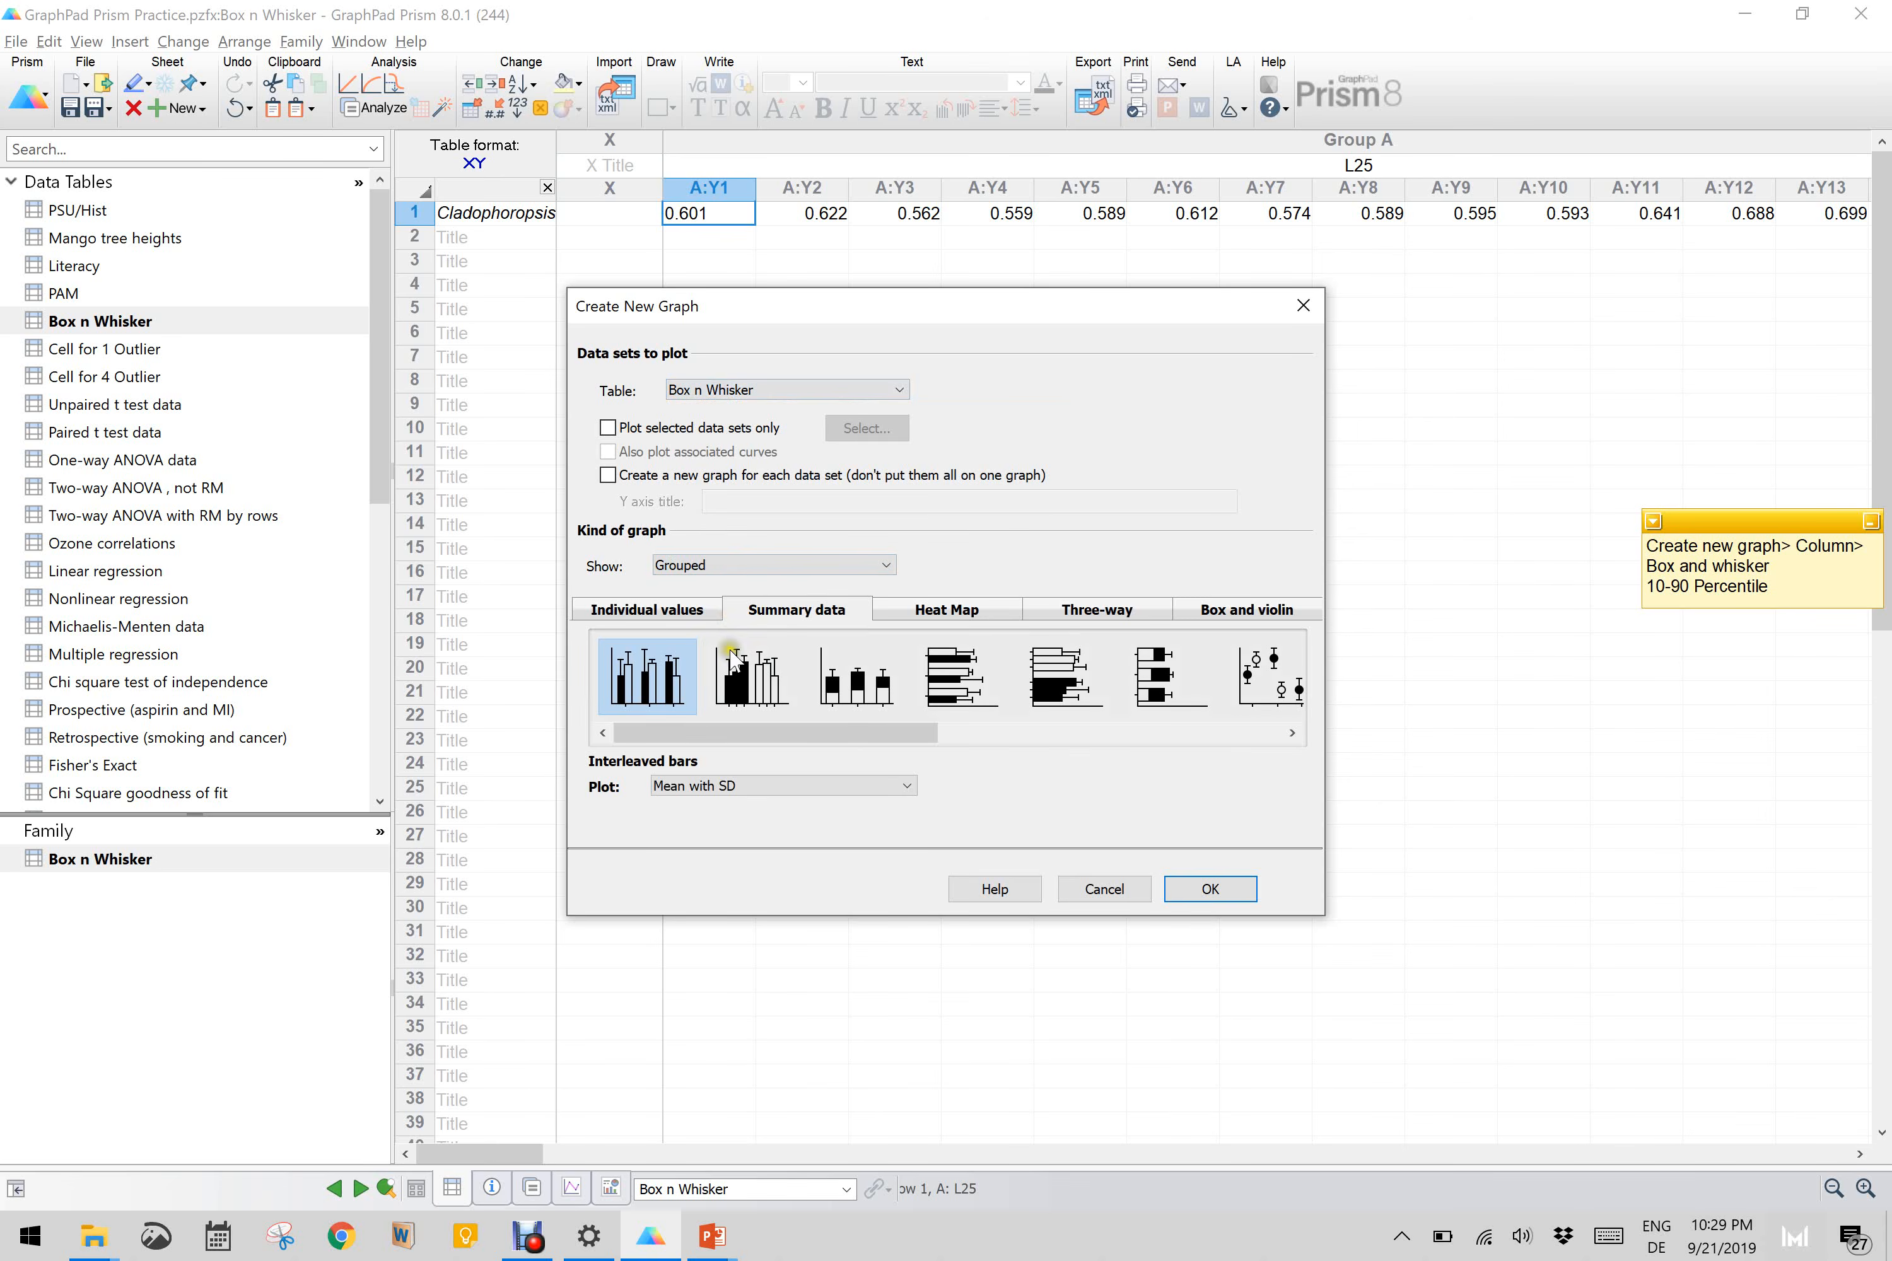
Step: Create the Box n Whisker graph as a Grouped, horizontal separated box & whiskers plot with 10-90 percentile whiskers
drag(777, 735, 696, 773)
click(1224, 621)
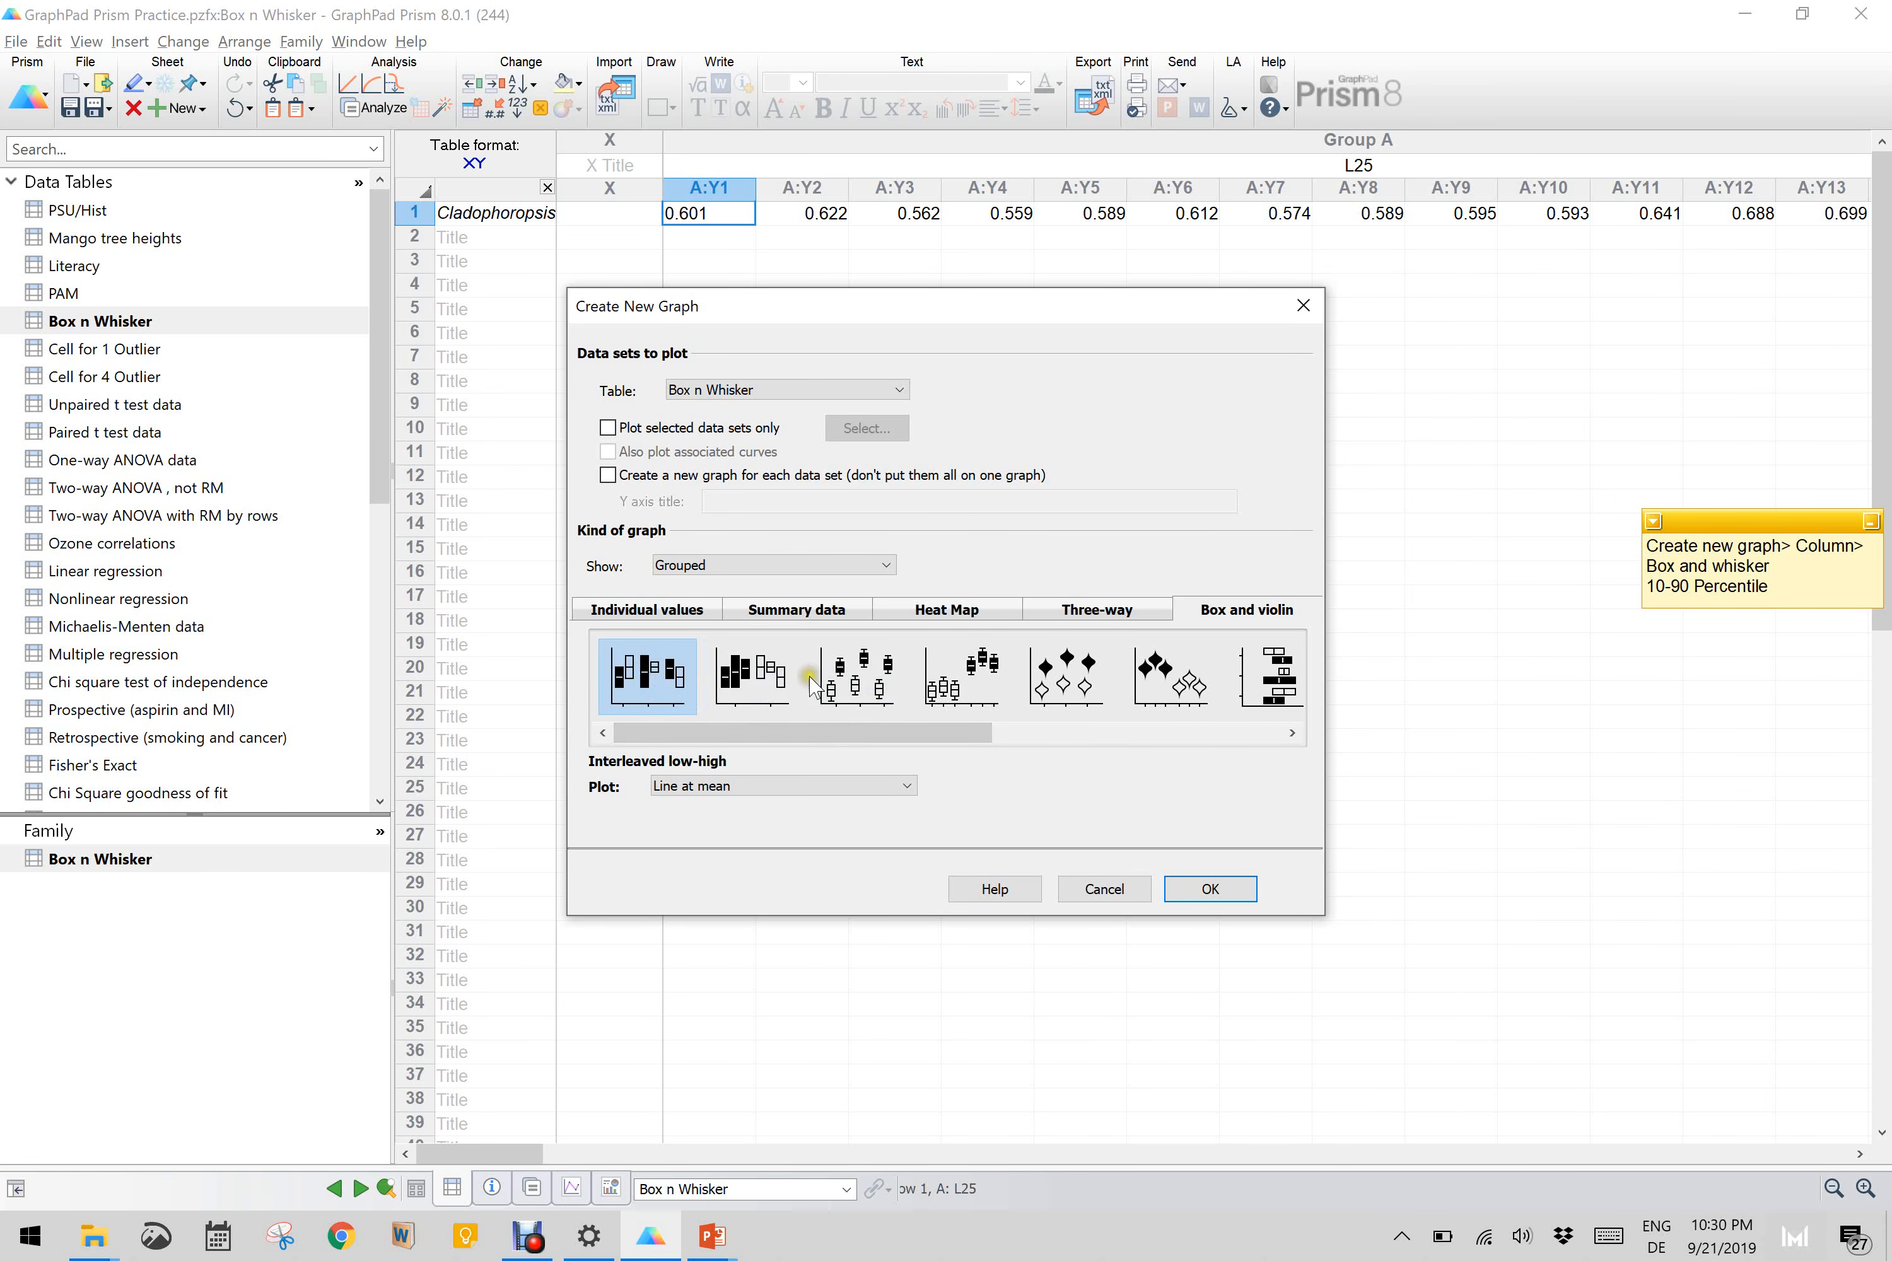
drag(865, 736, 1070, 751)
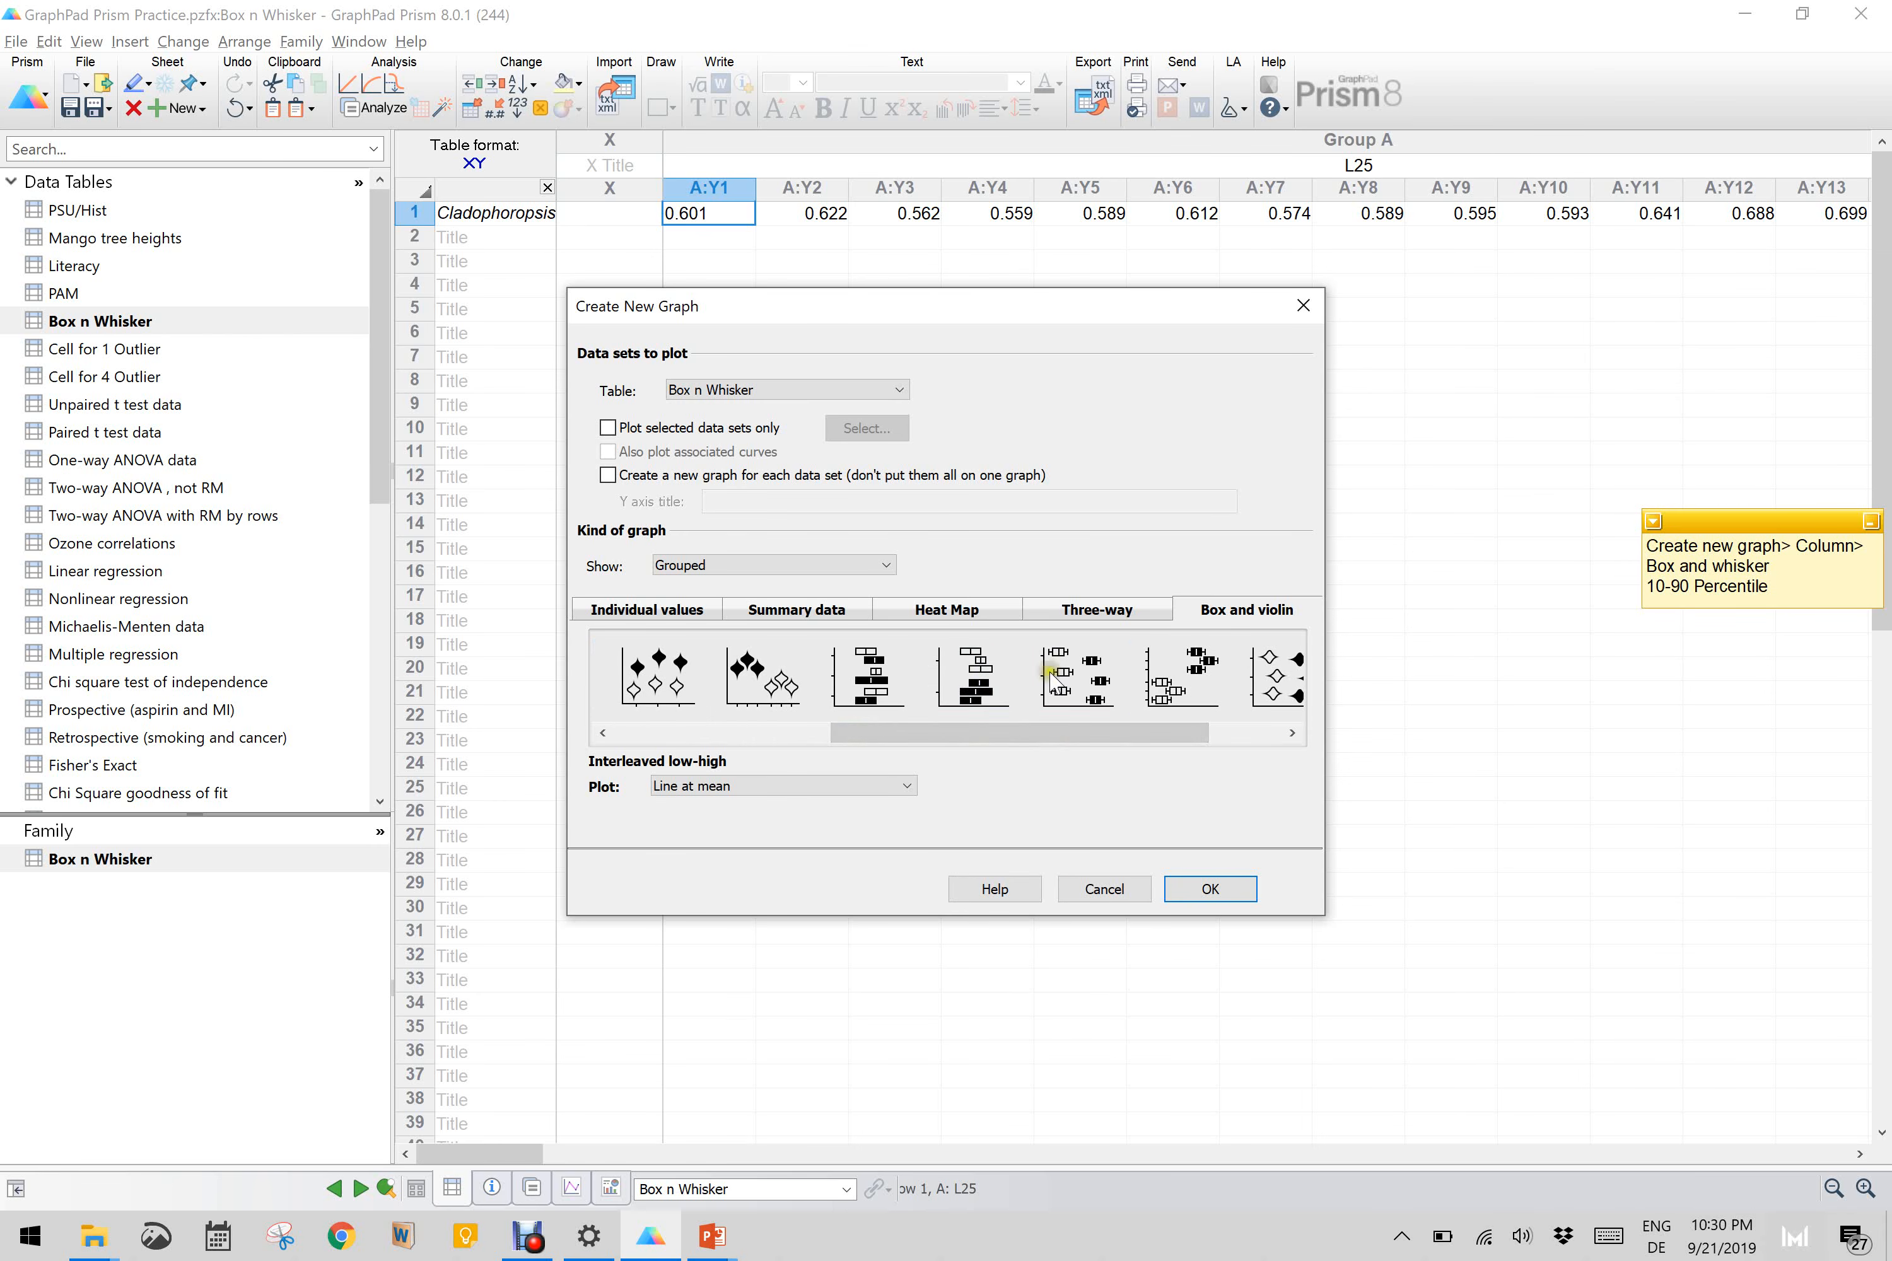
click(1167, 675)
click(1168, 674)
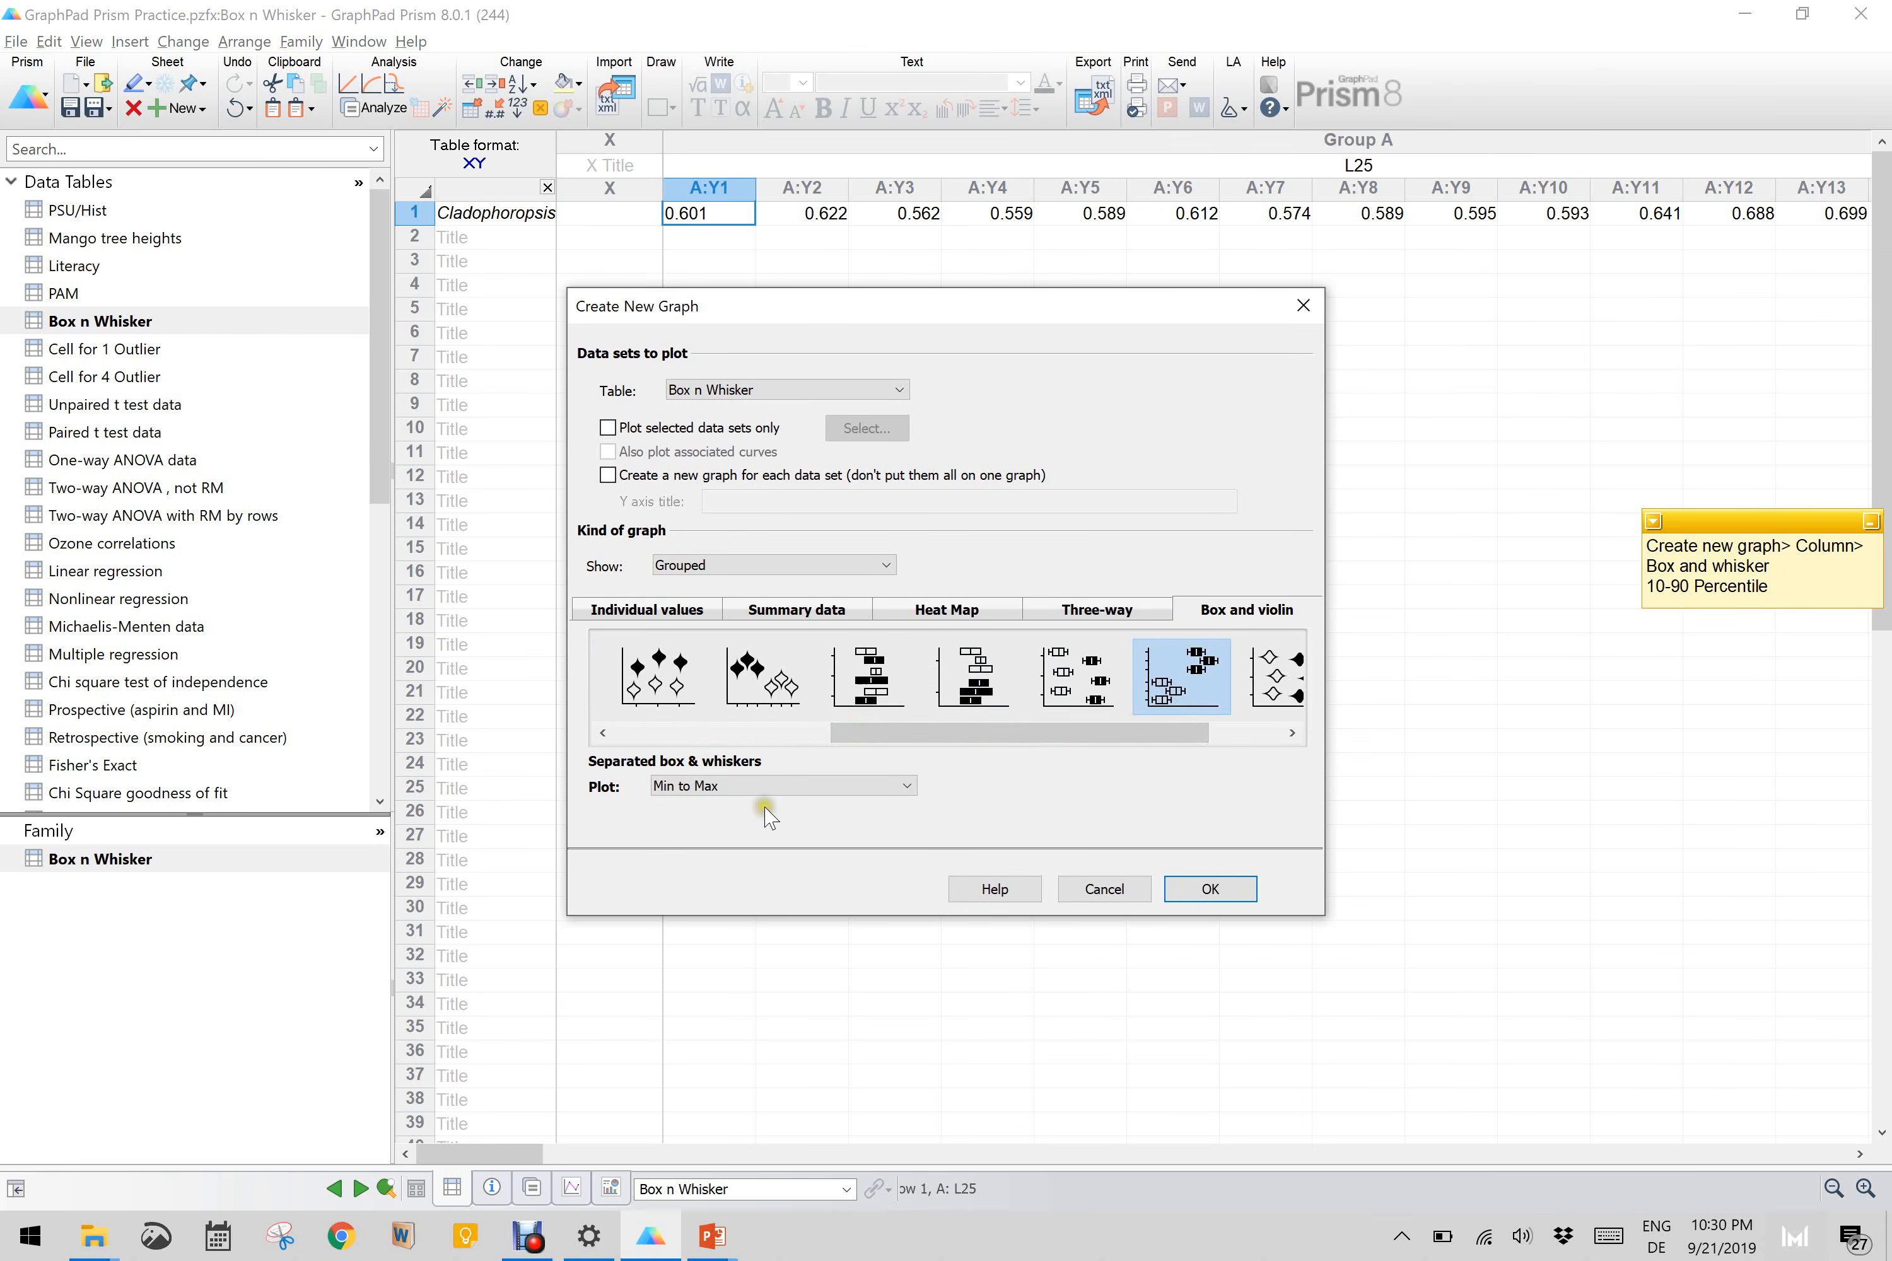
click(772, 785)
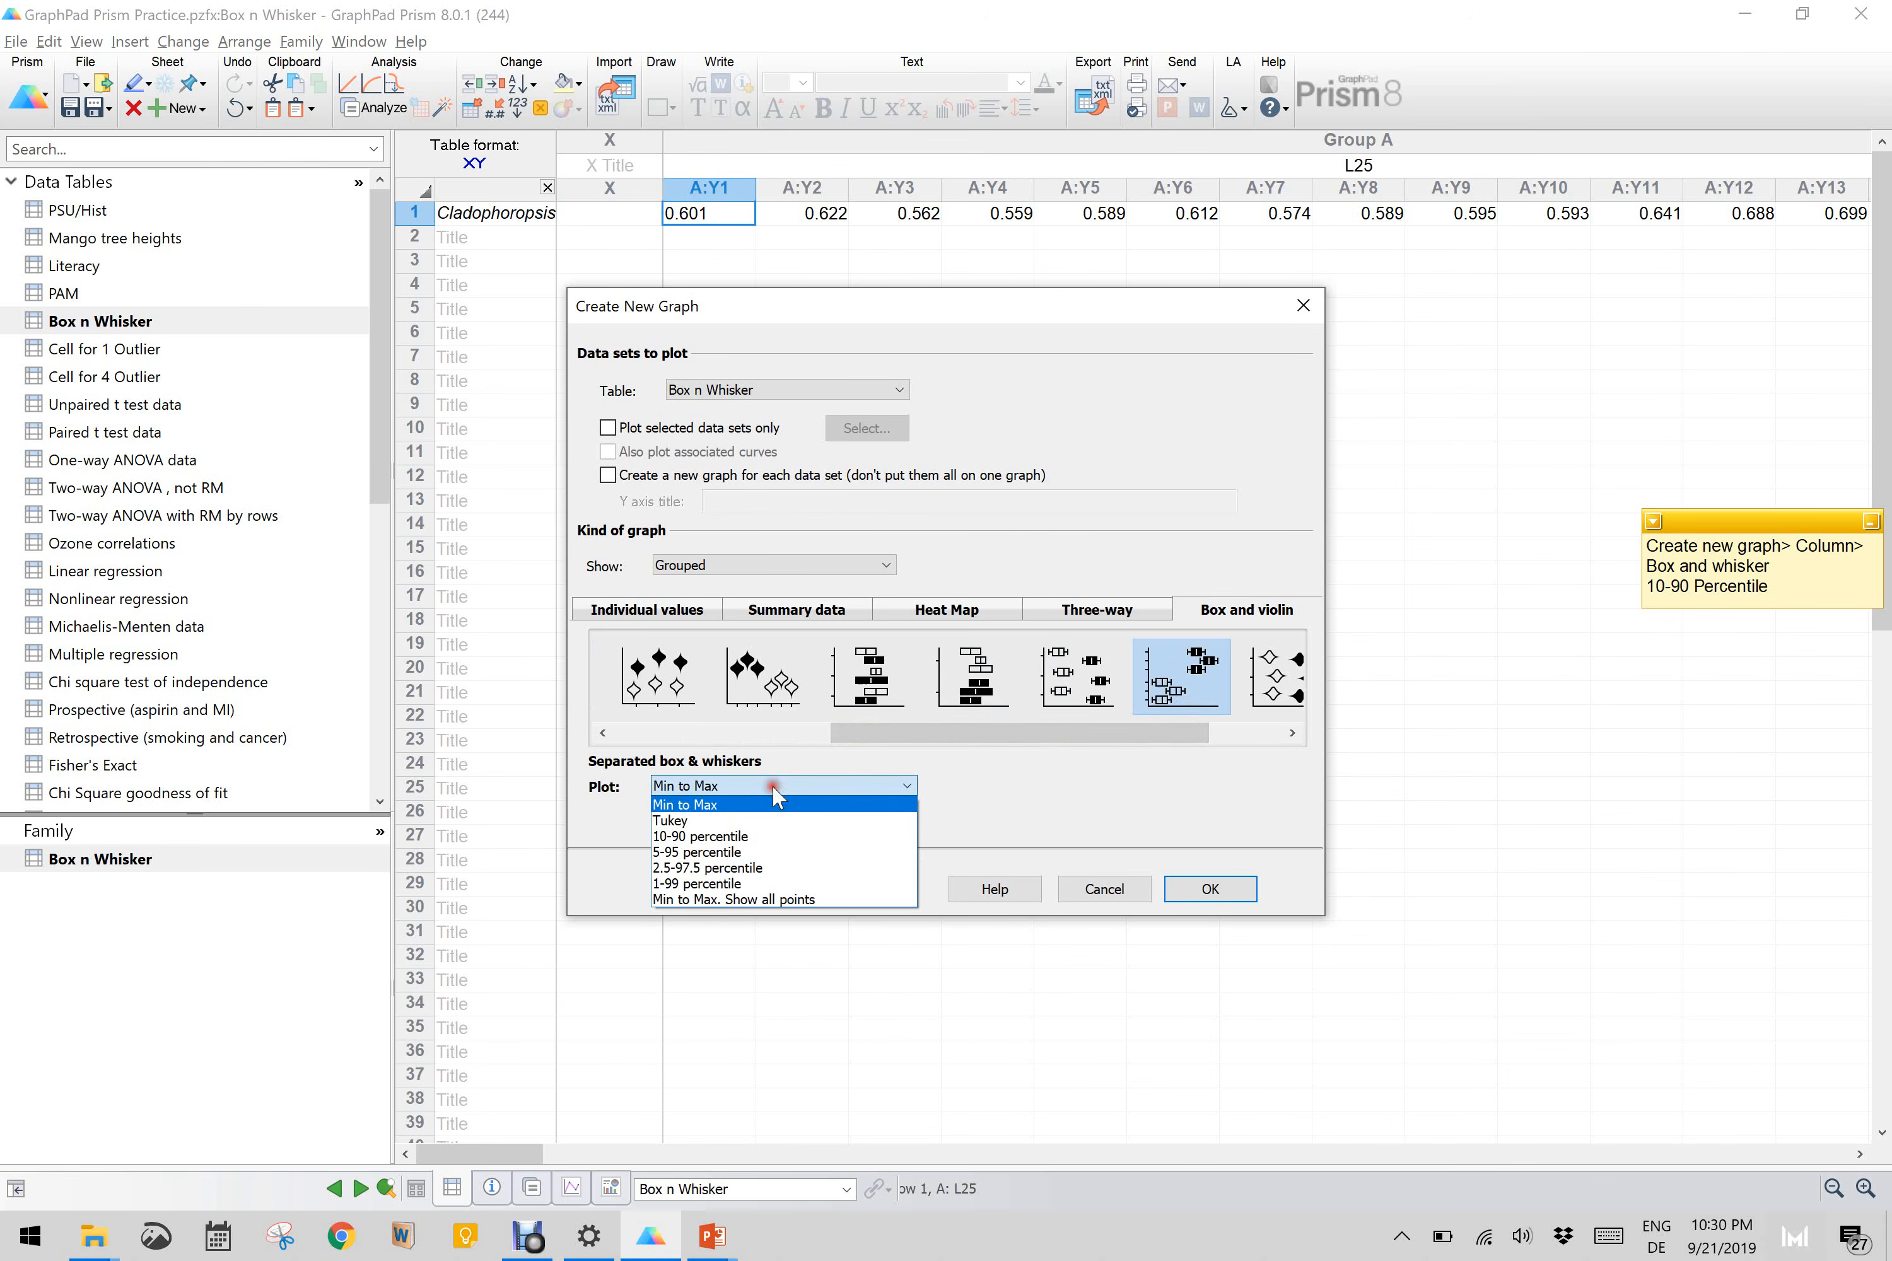
click(735, 836)
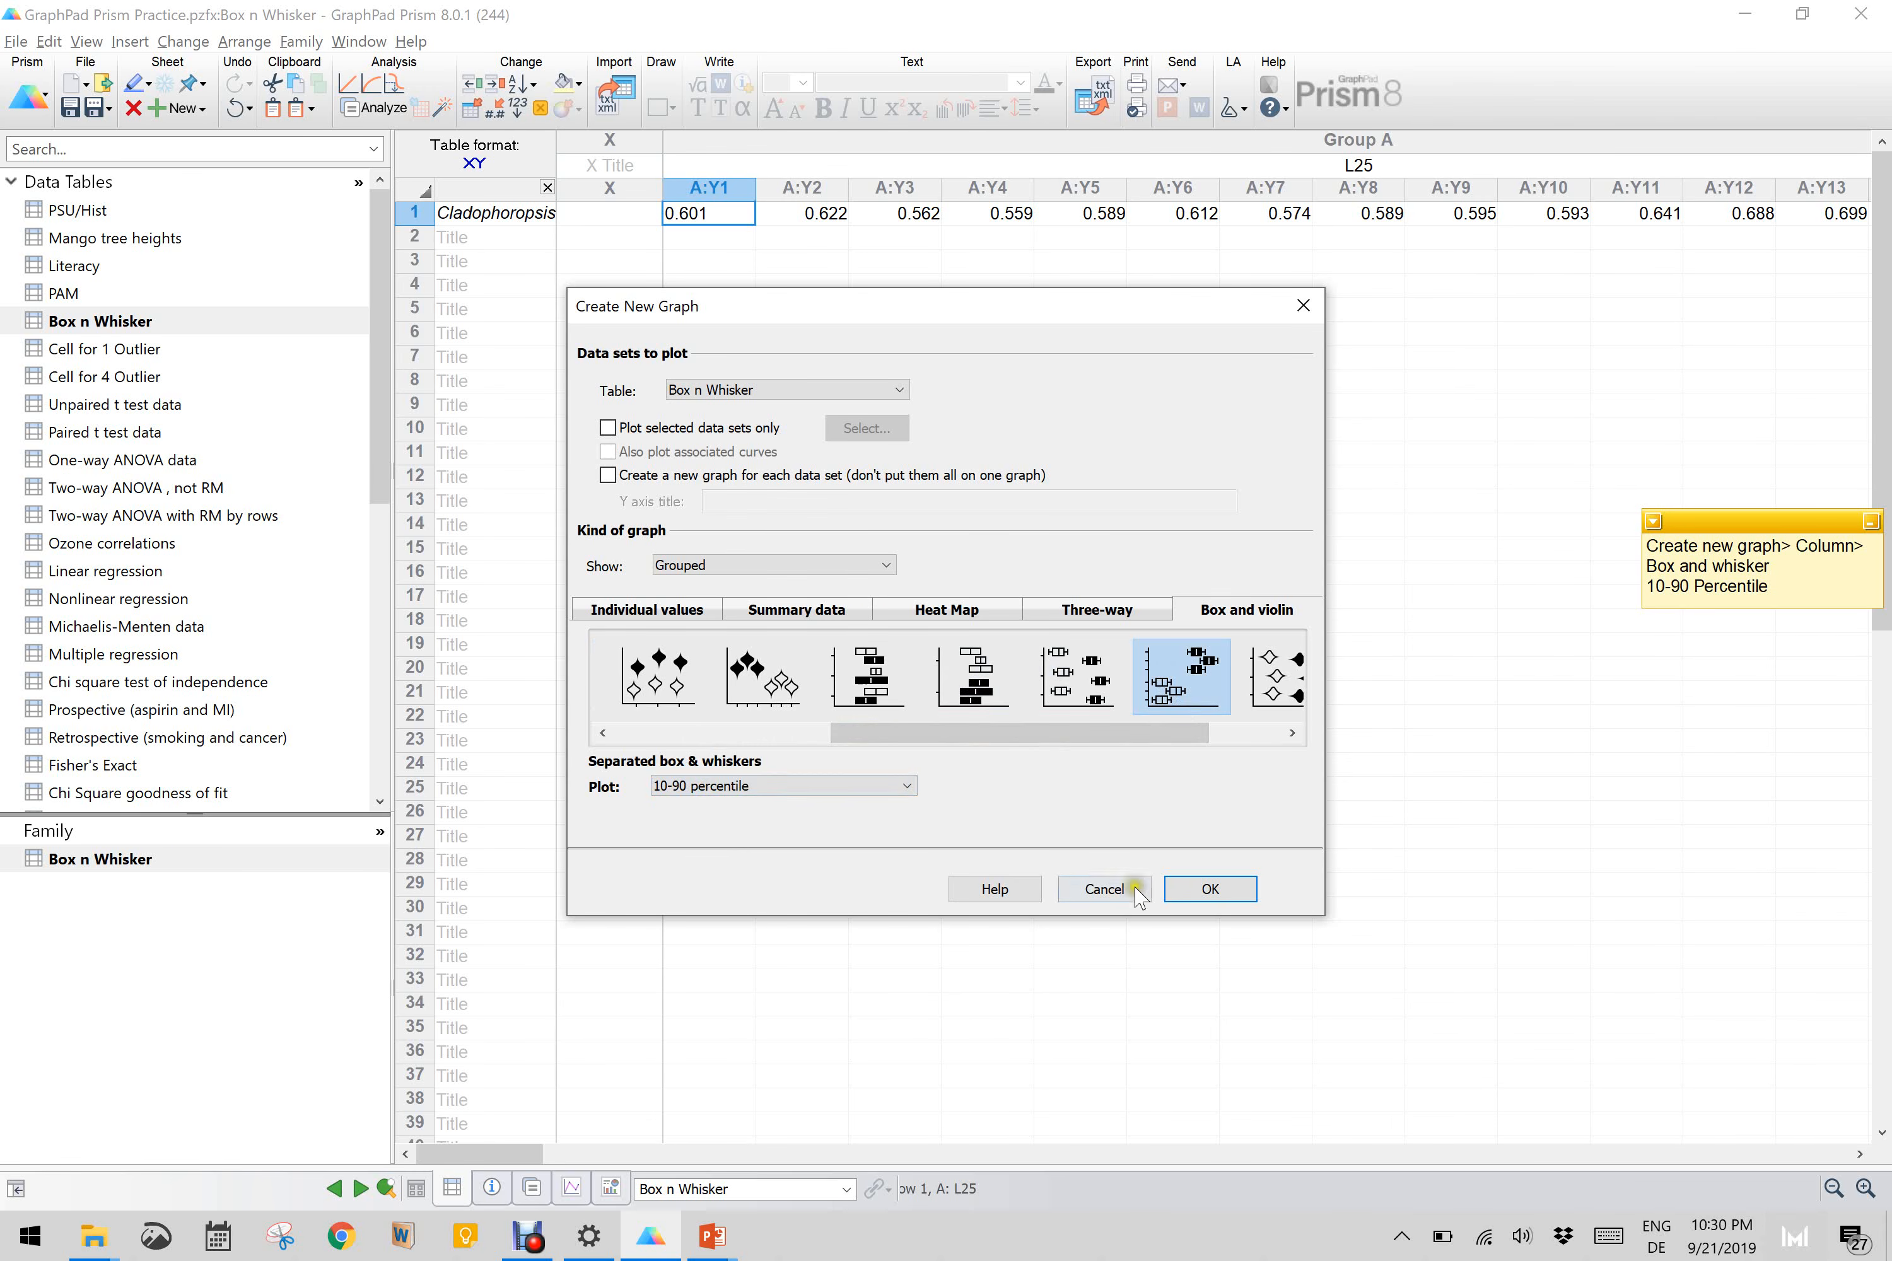
click(1195, 891)
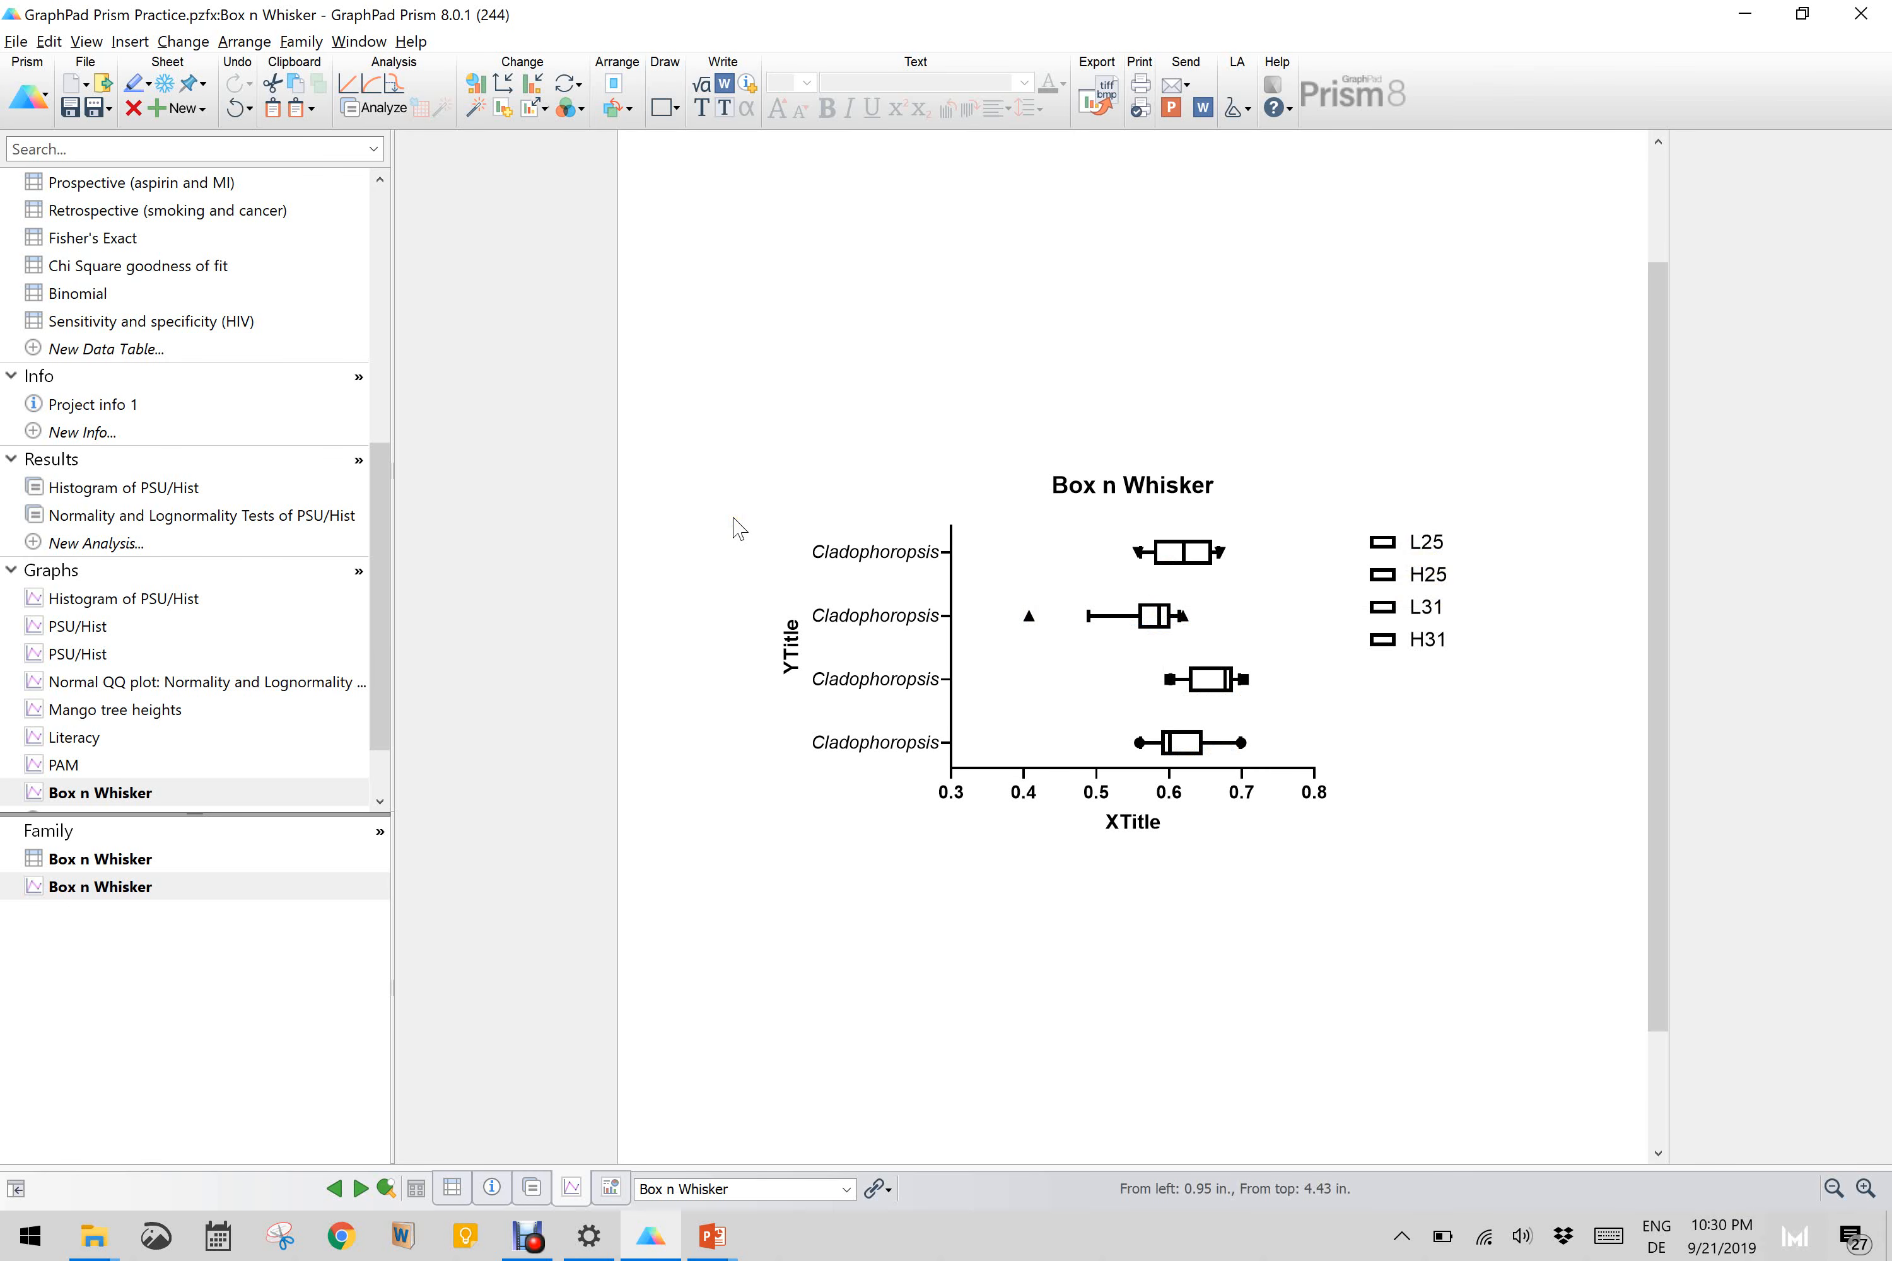
Step: Open the Cell for 1 Outlier data table and review all of its Cell Area Measurements values
scroll(257, 285, up, 6)
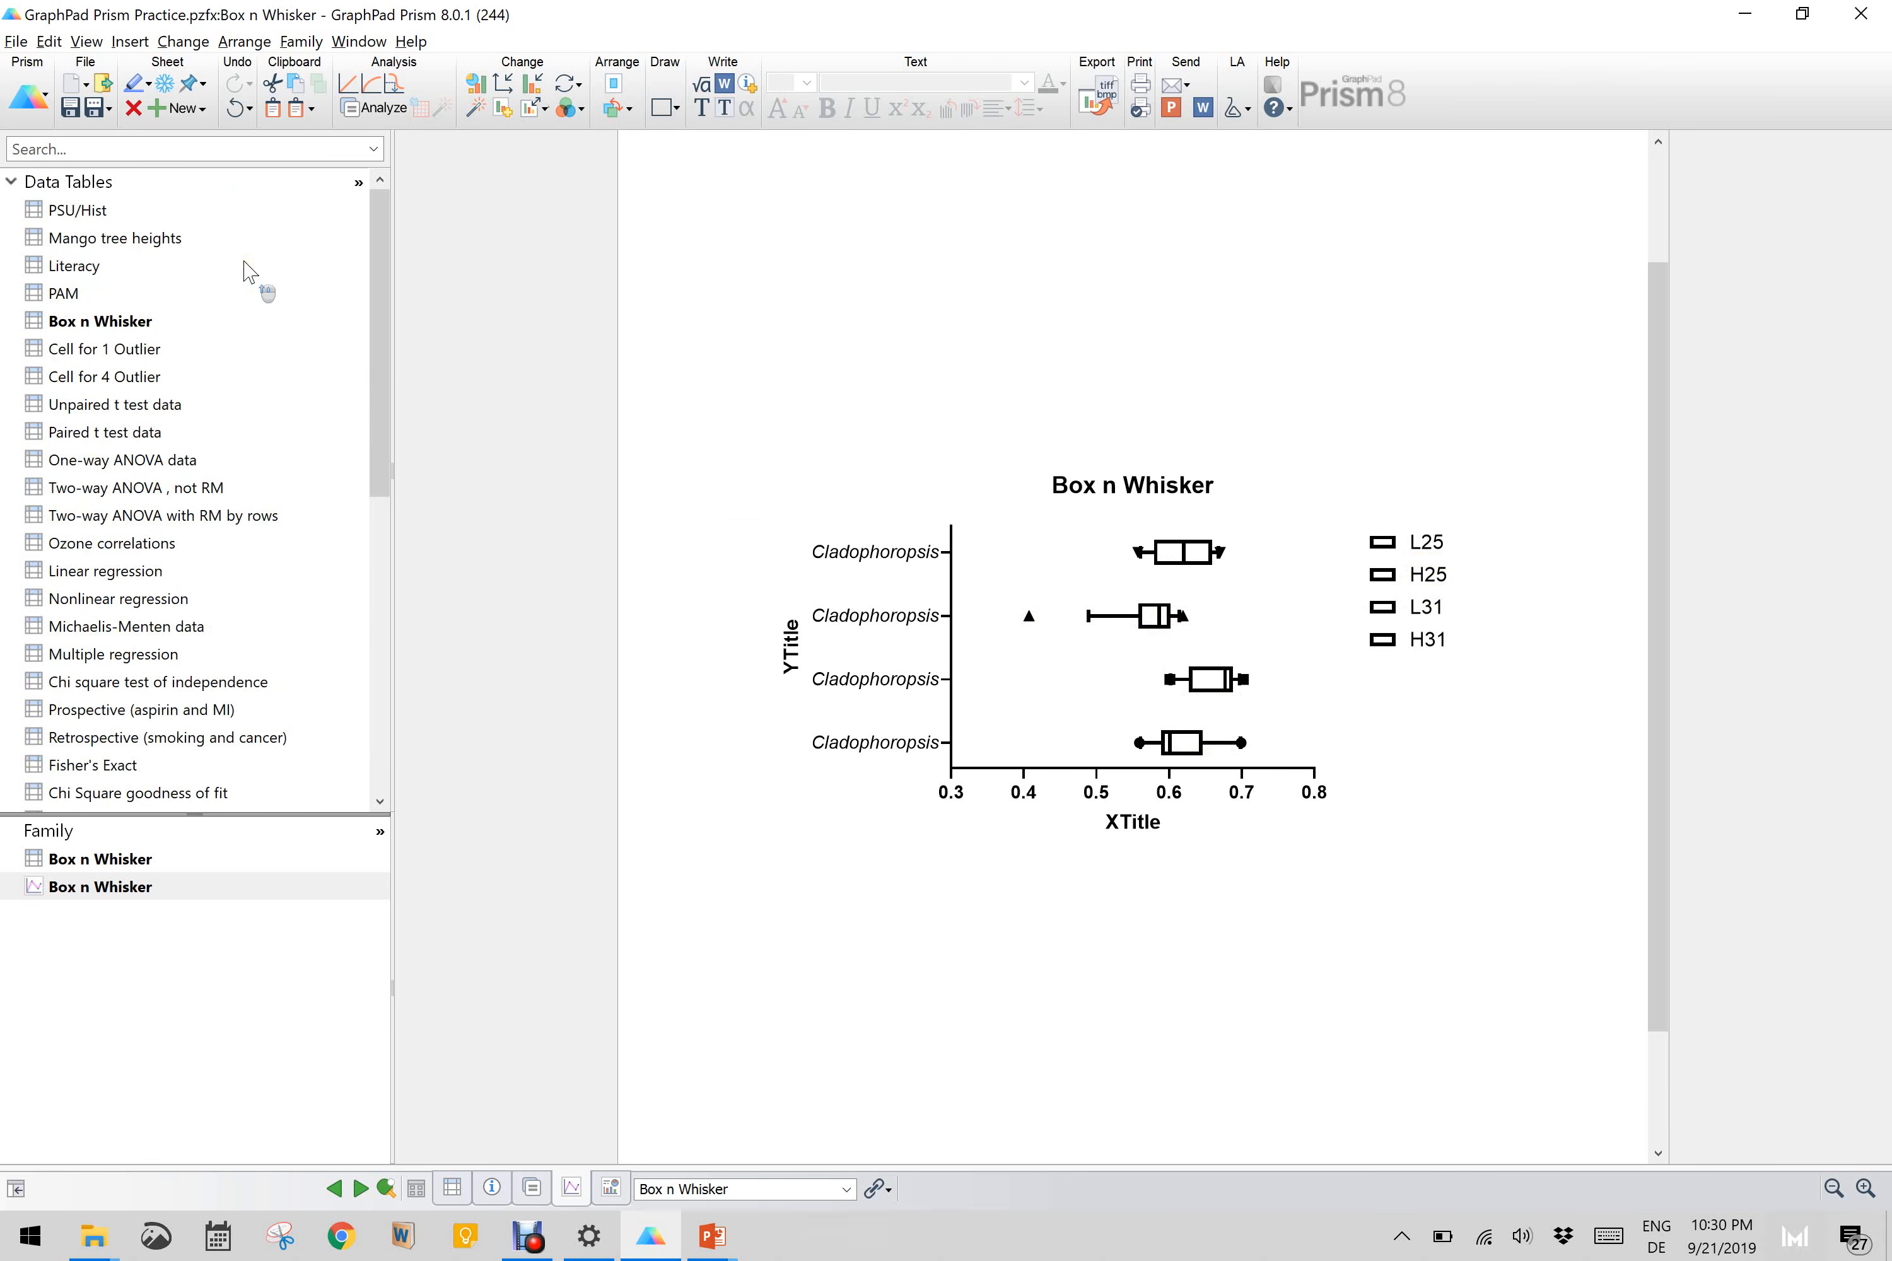
click(89, 350)
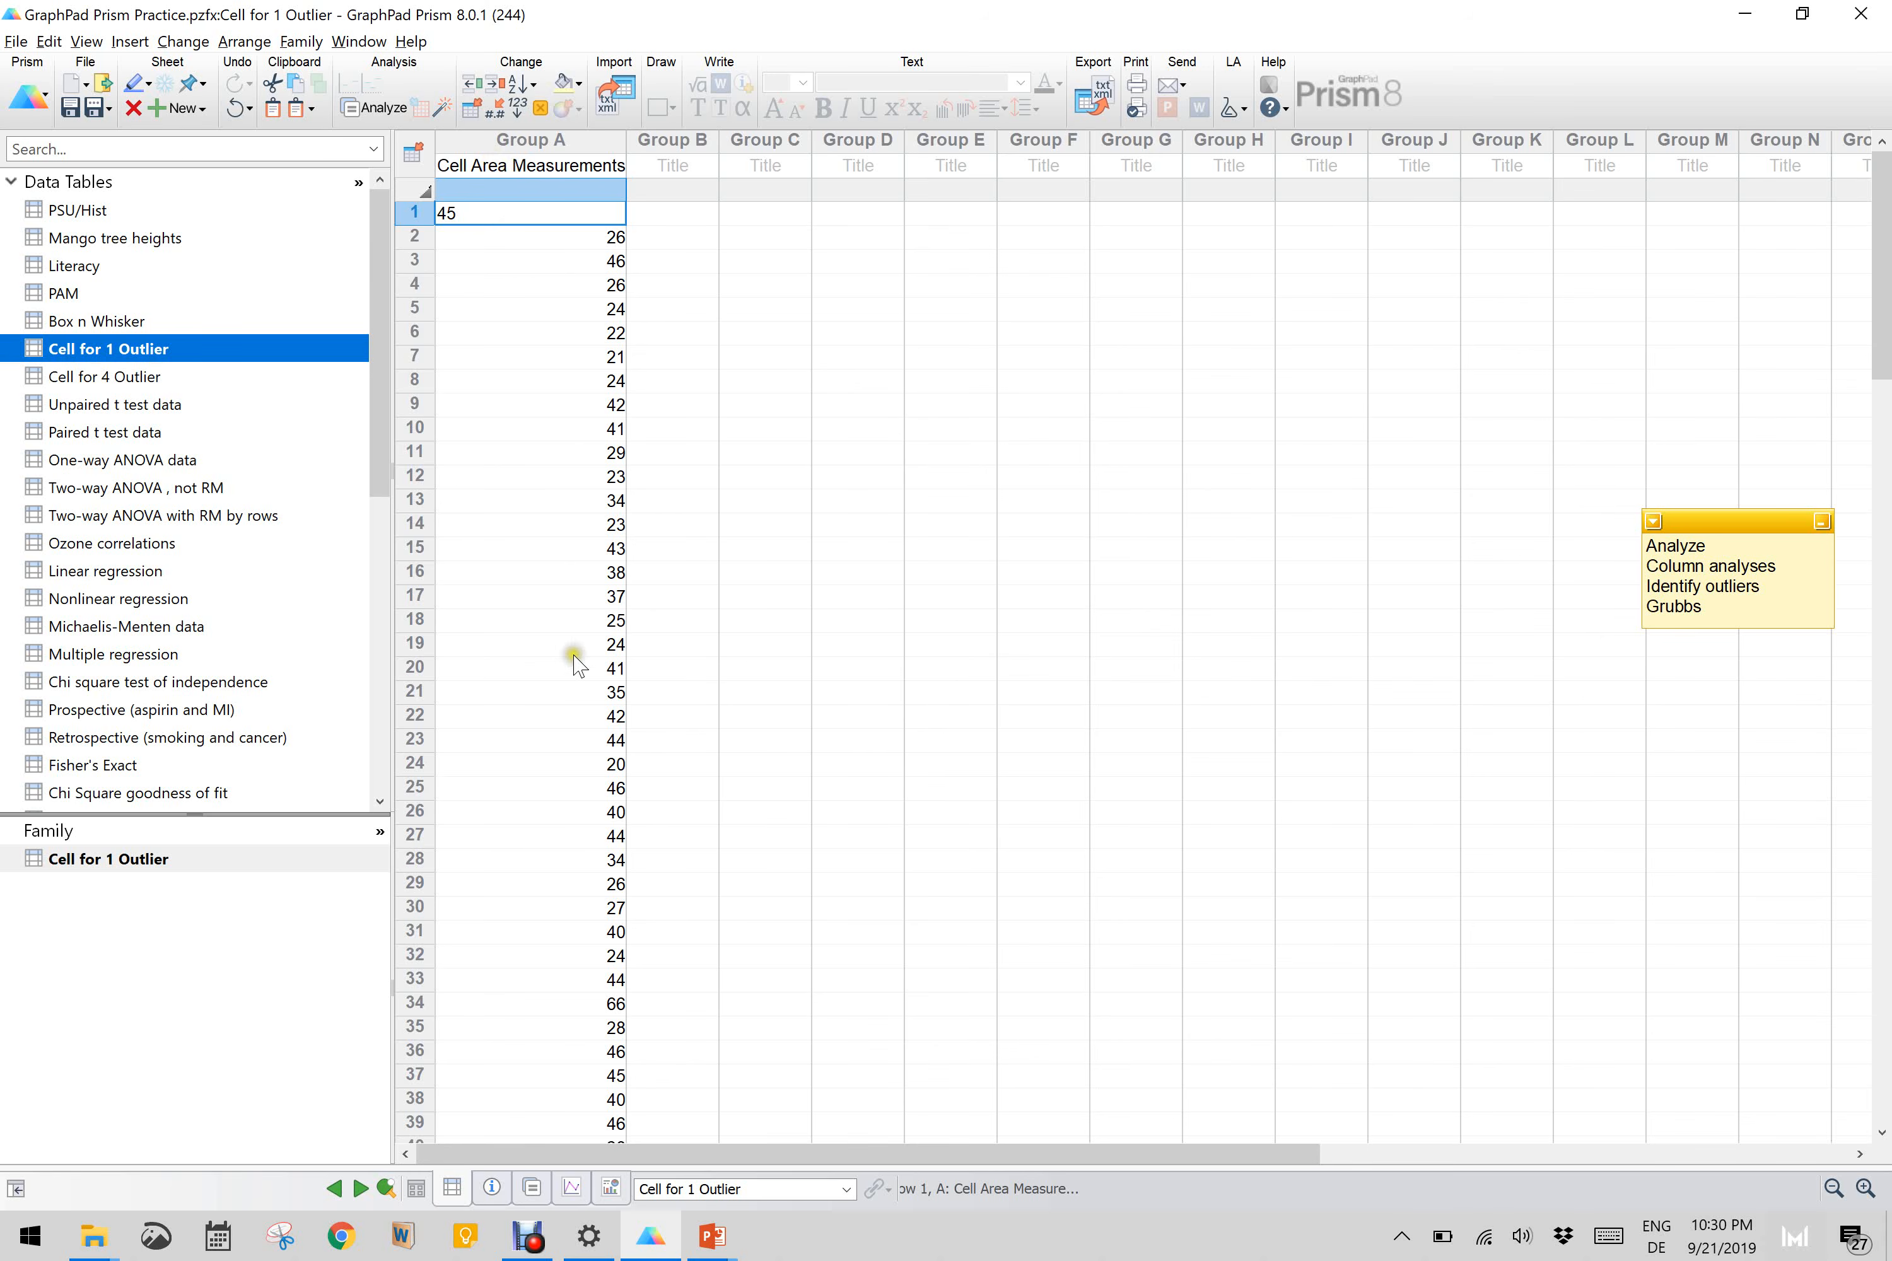
scroll(574, 659, down, 20)
scroll(574, 671, down, 16)
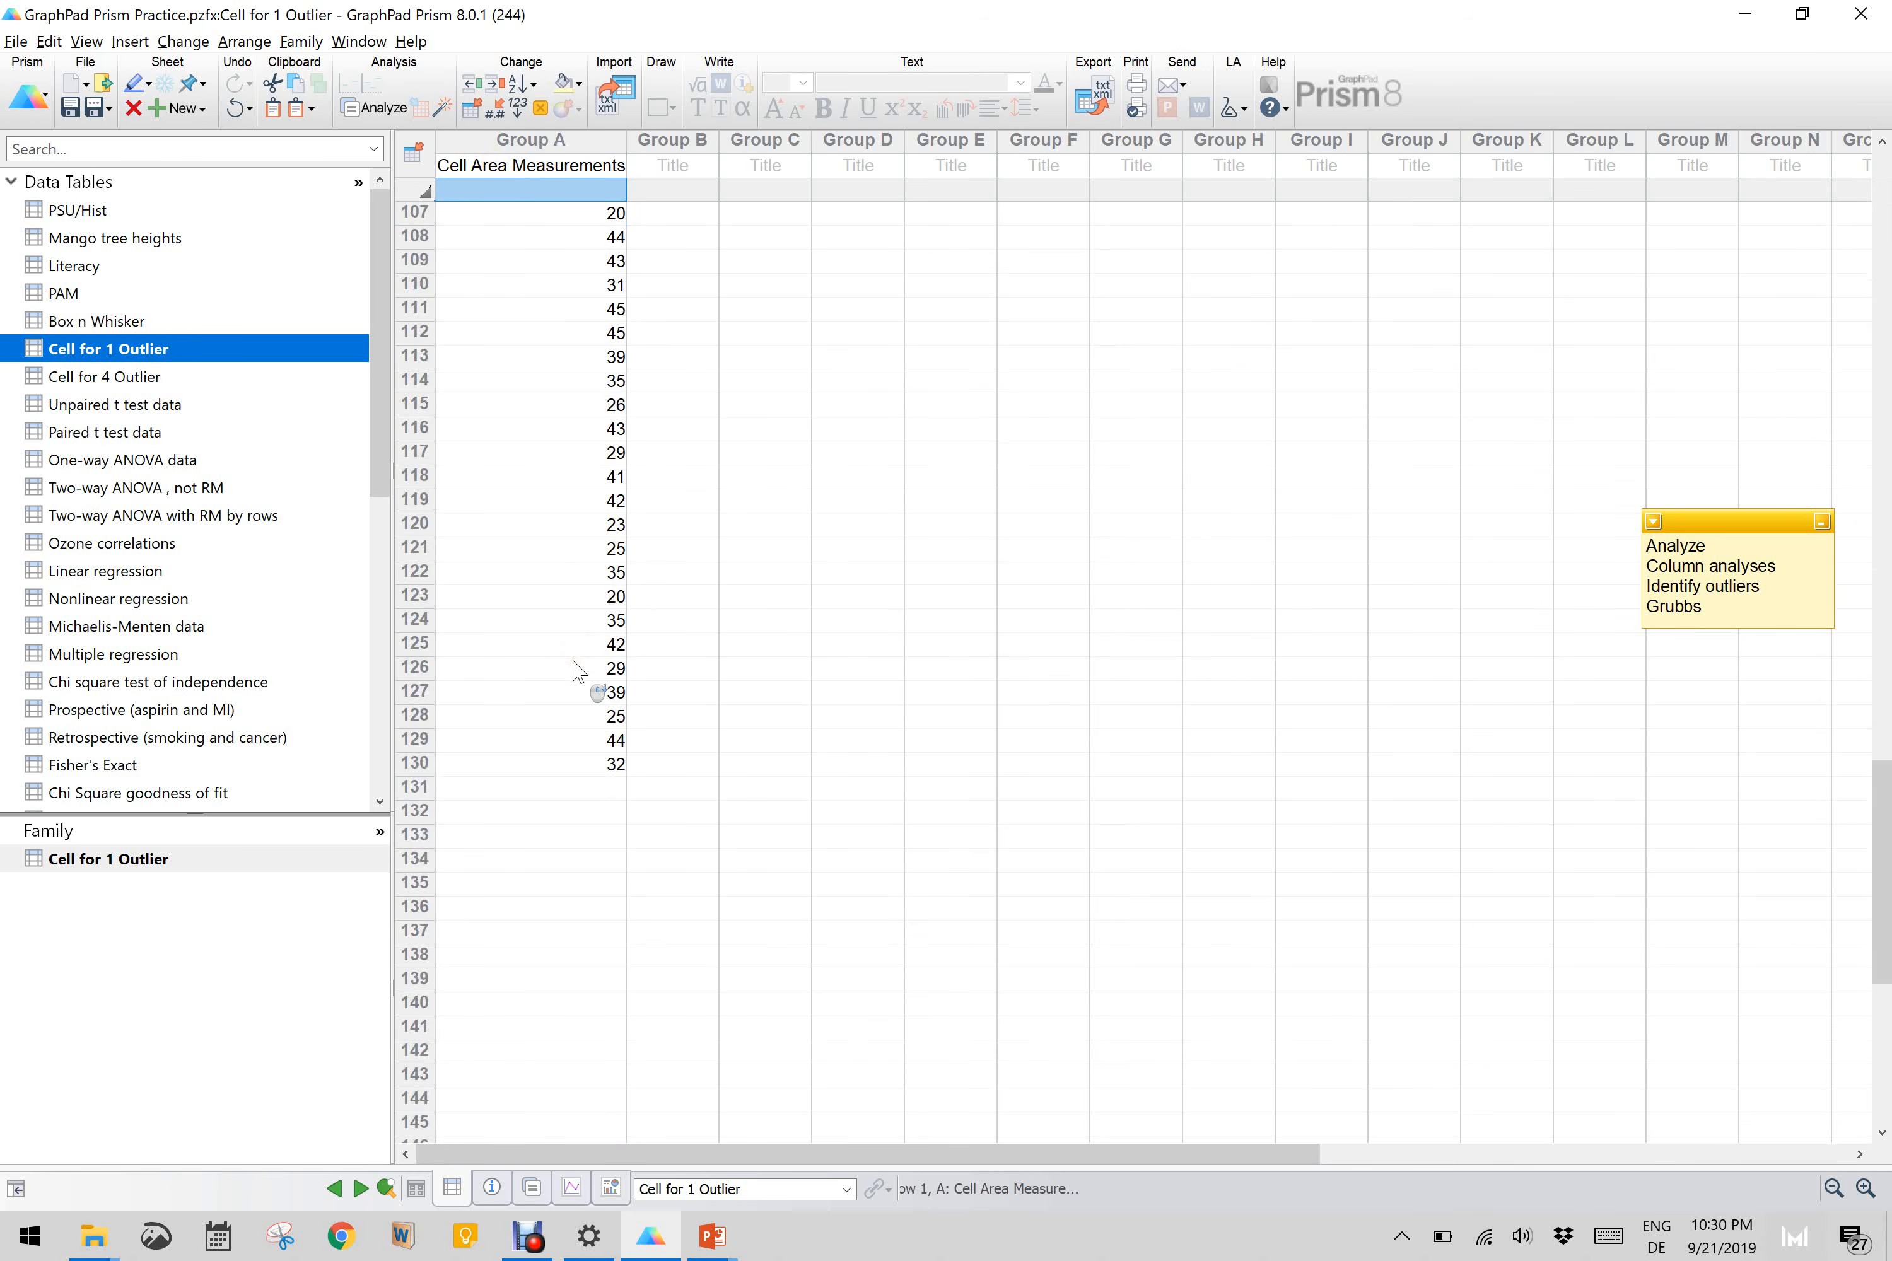
scroll(574, 671, up, 16)
scroll(579, 671, up, 8)
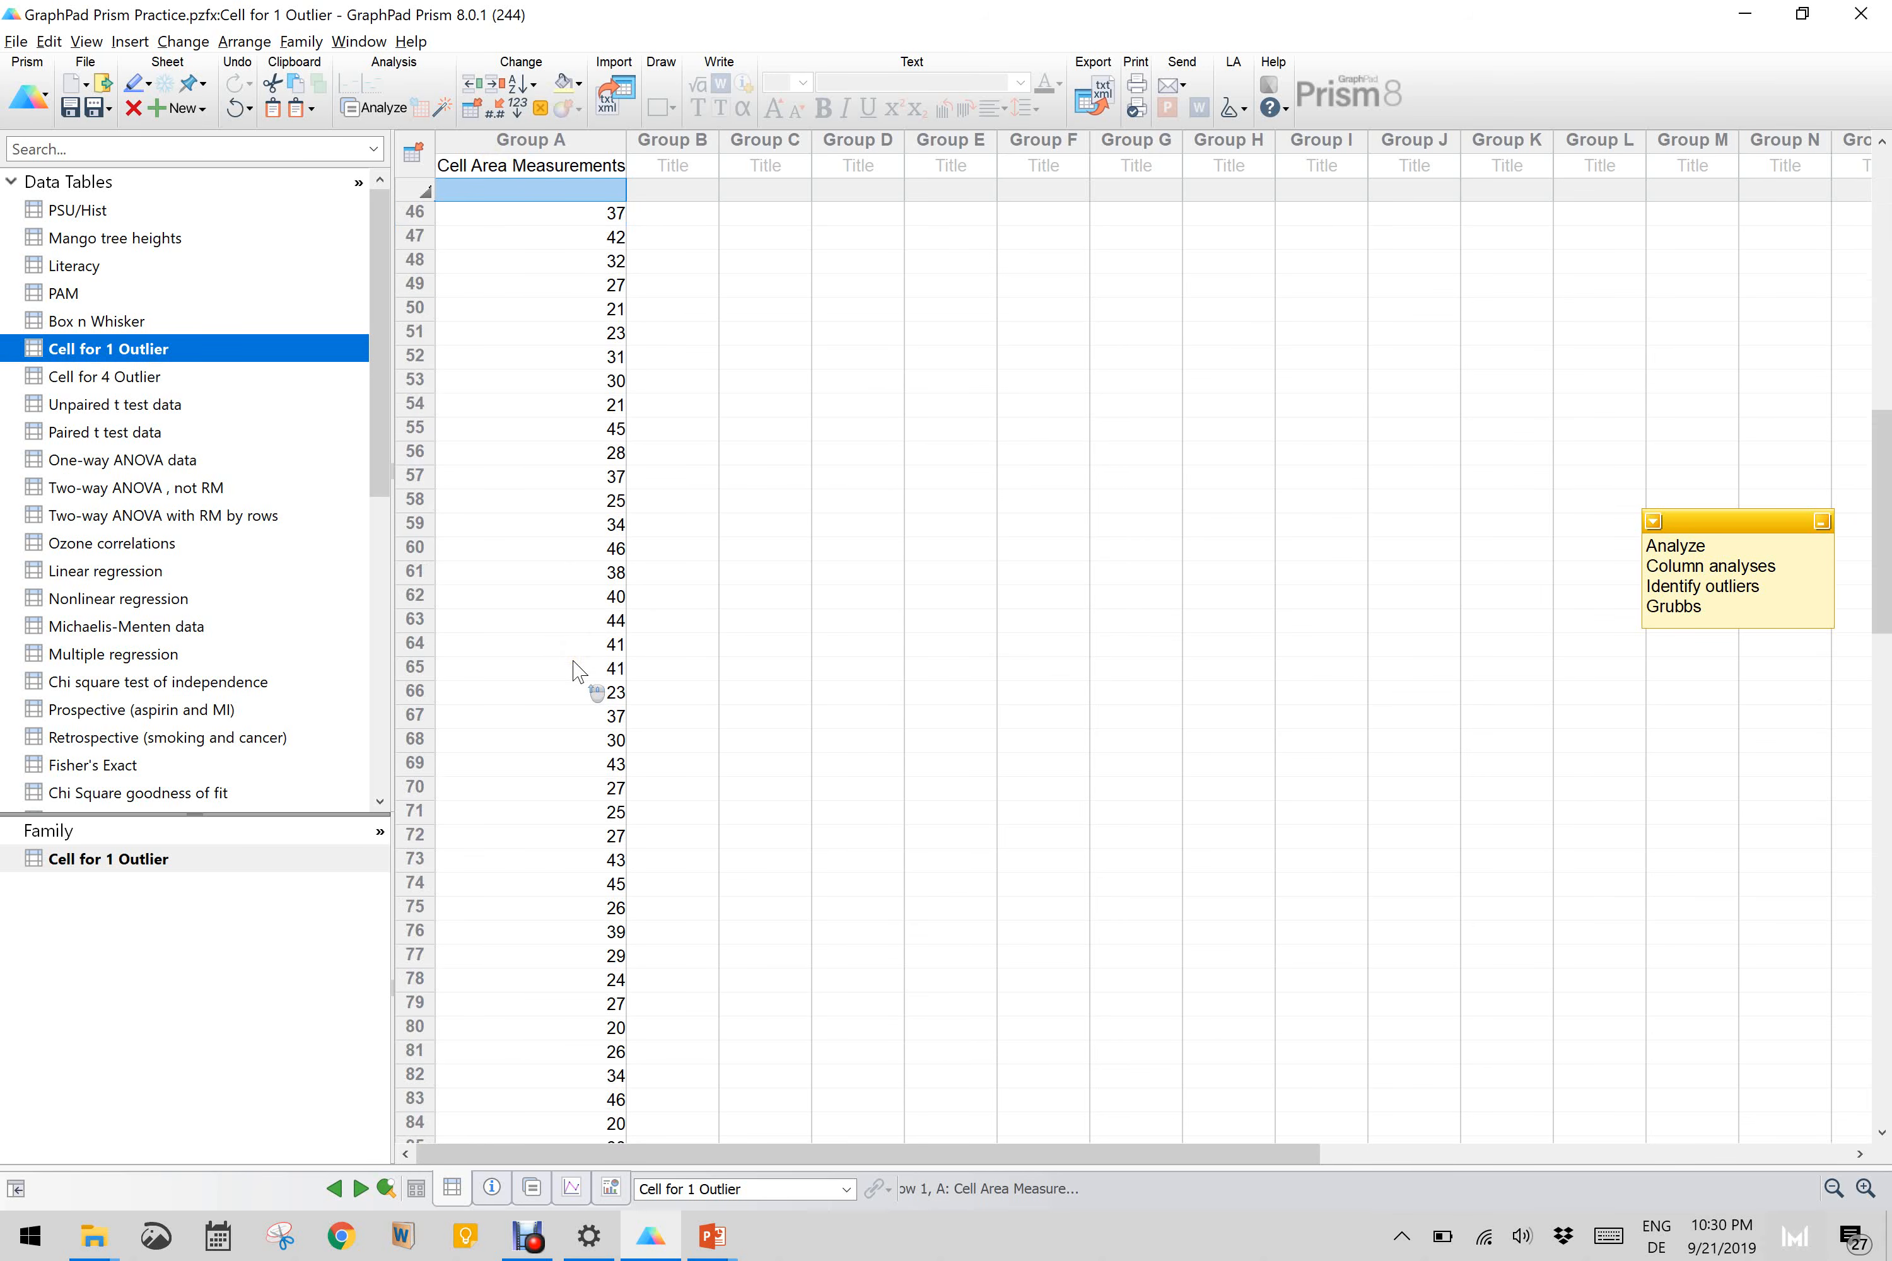
scroll(579, 672, up, 6)
scroll(579, 672, up, 9)
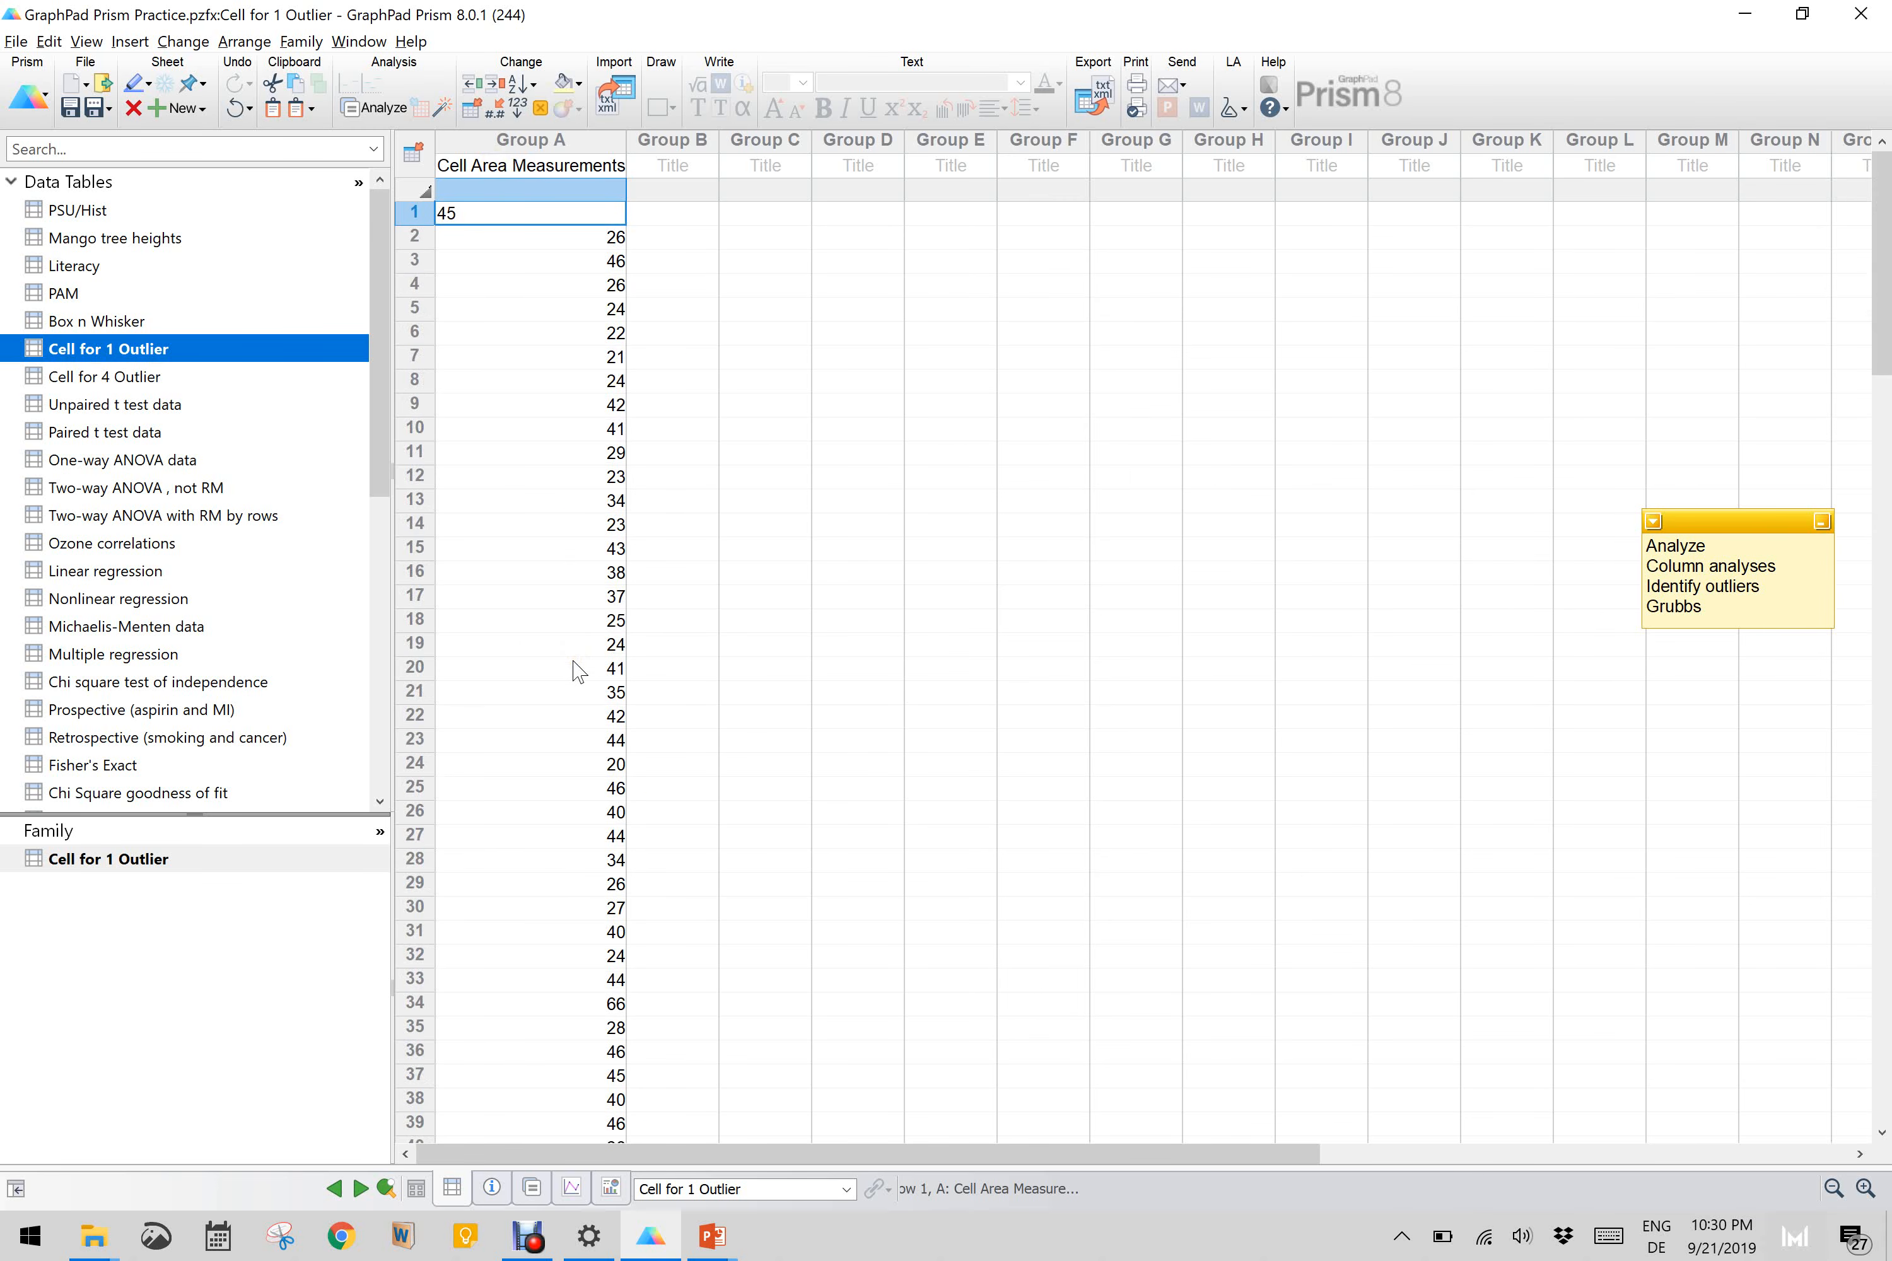
Step: Run the Identify outliers column analysis on the Cell Area Measurements using the Grubbs' method with Alpha = 0.05
click(372, 107)
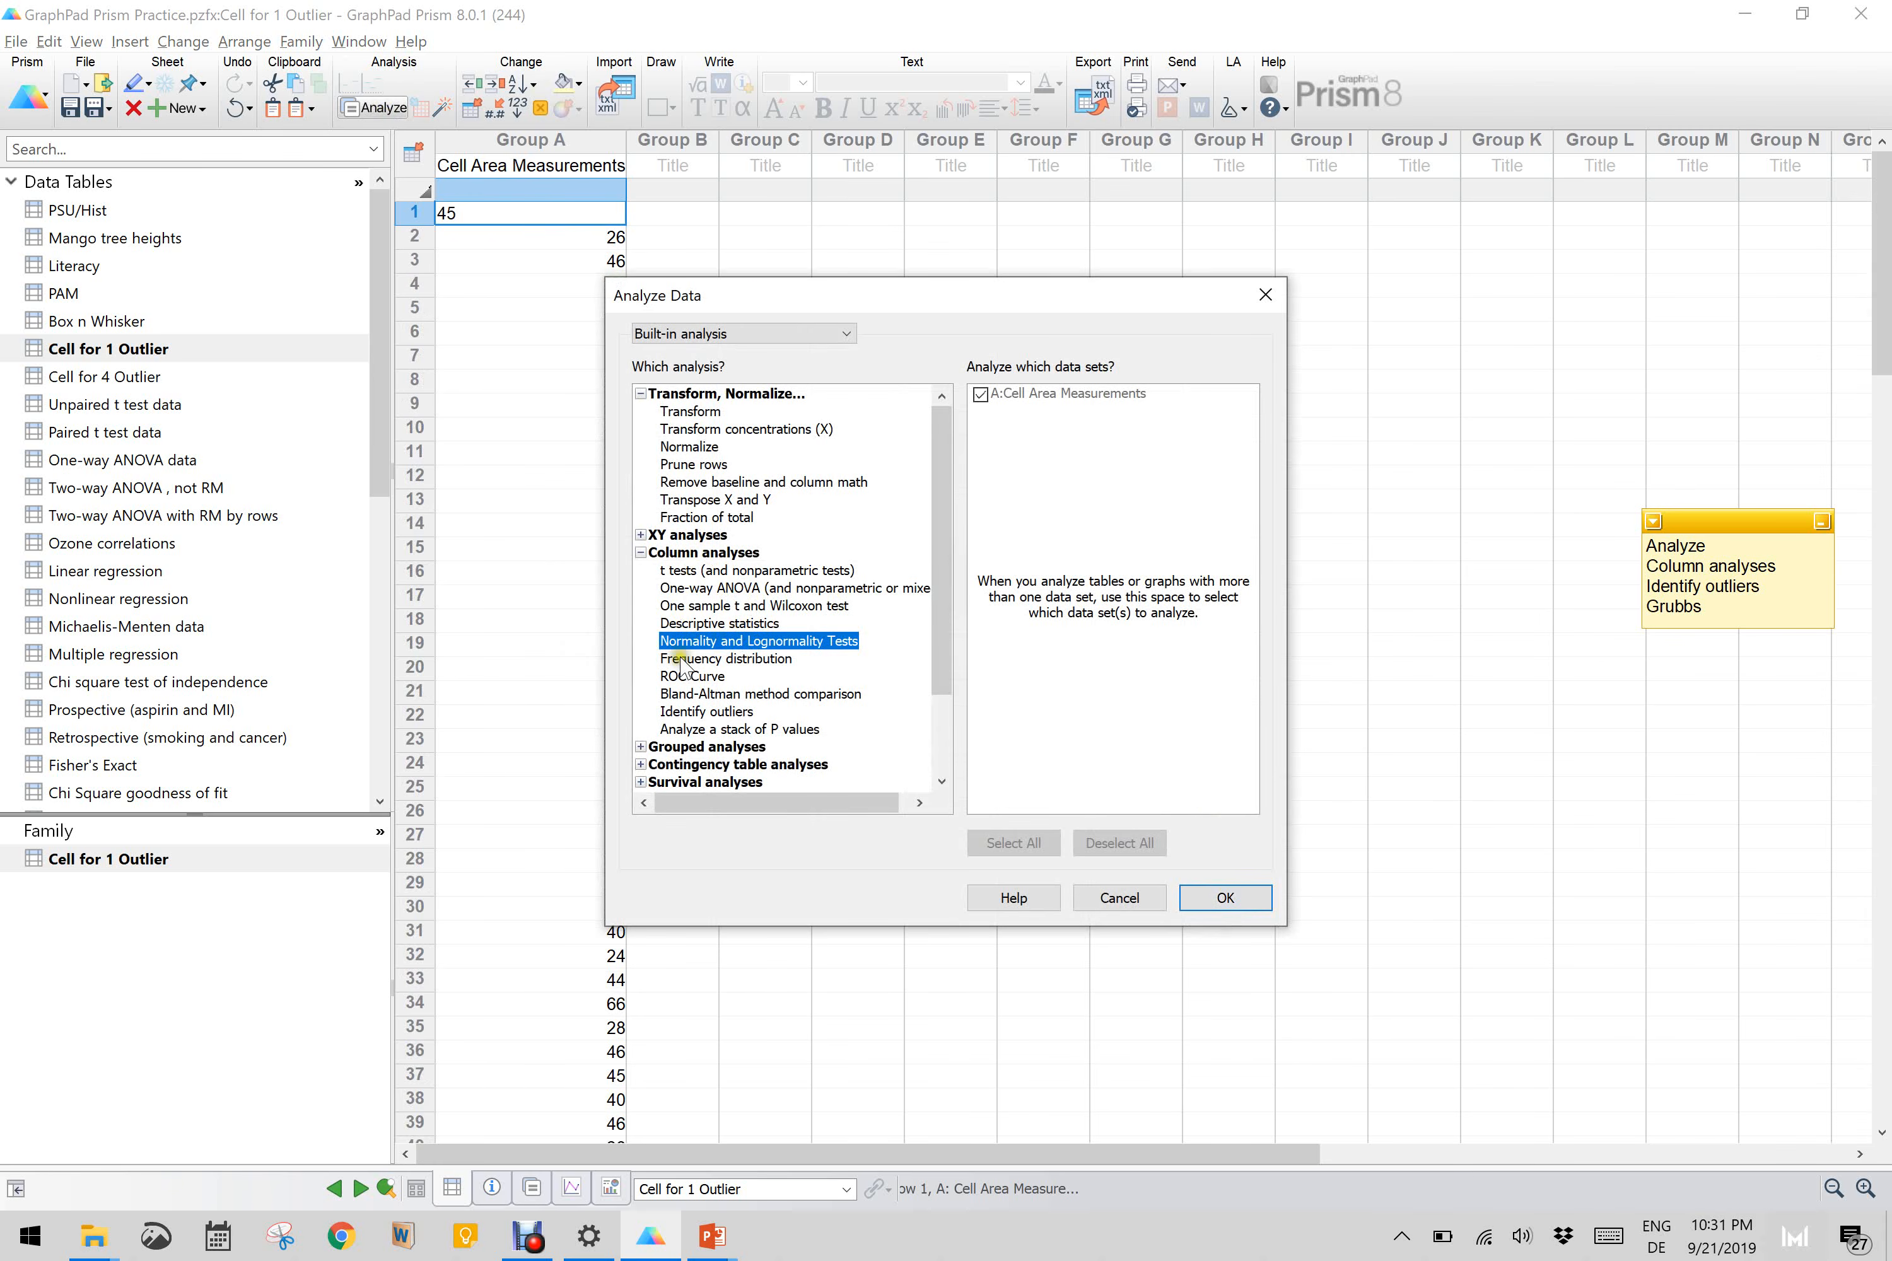
click(699, 713)
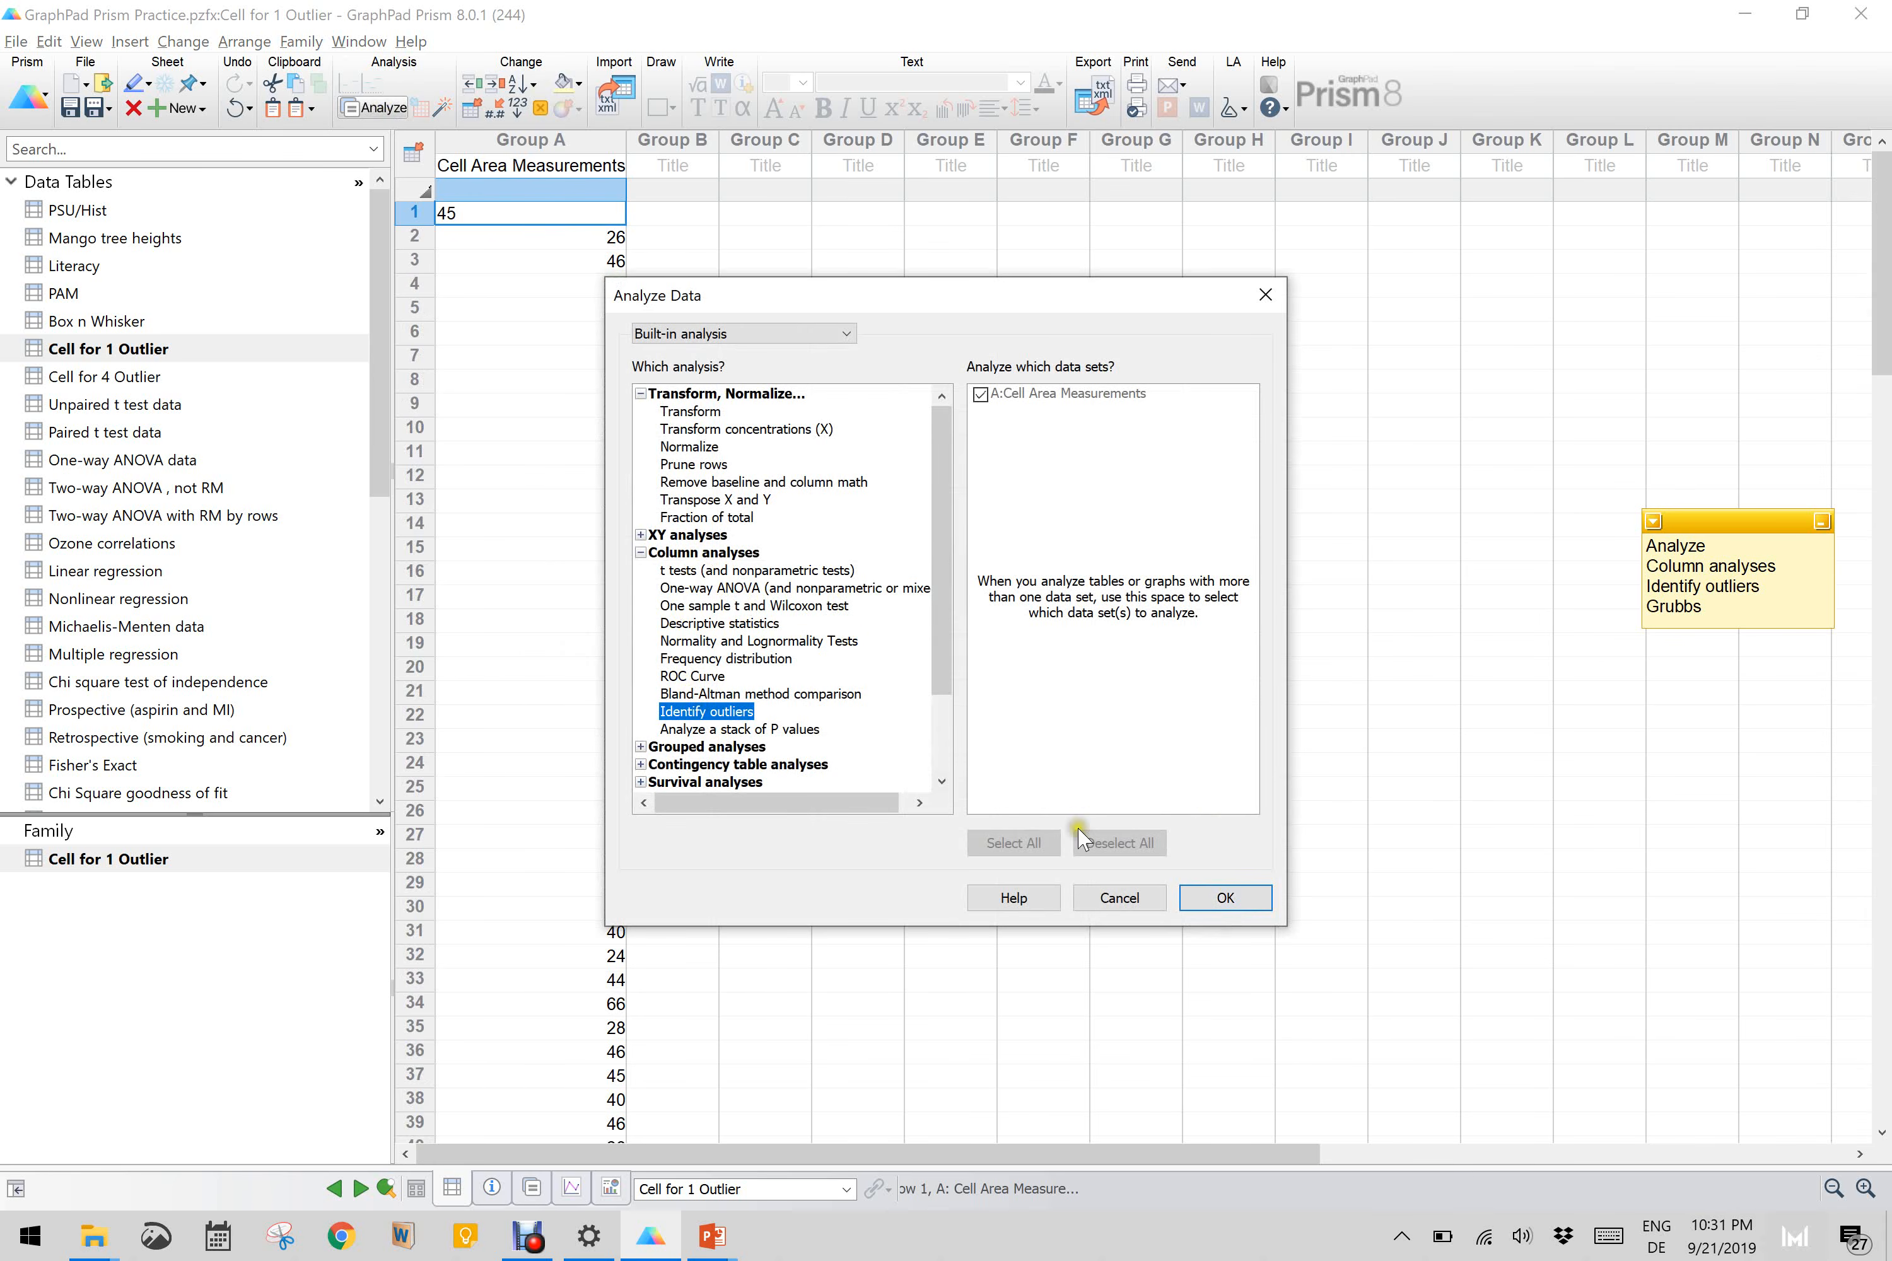
click(1220, 900)
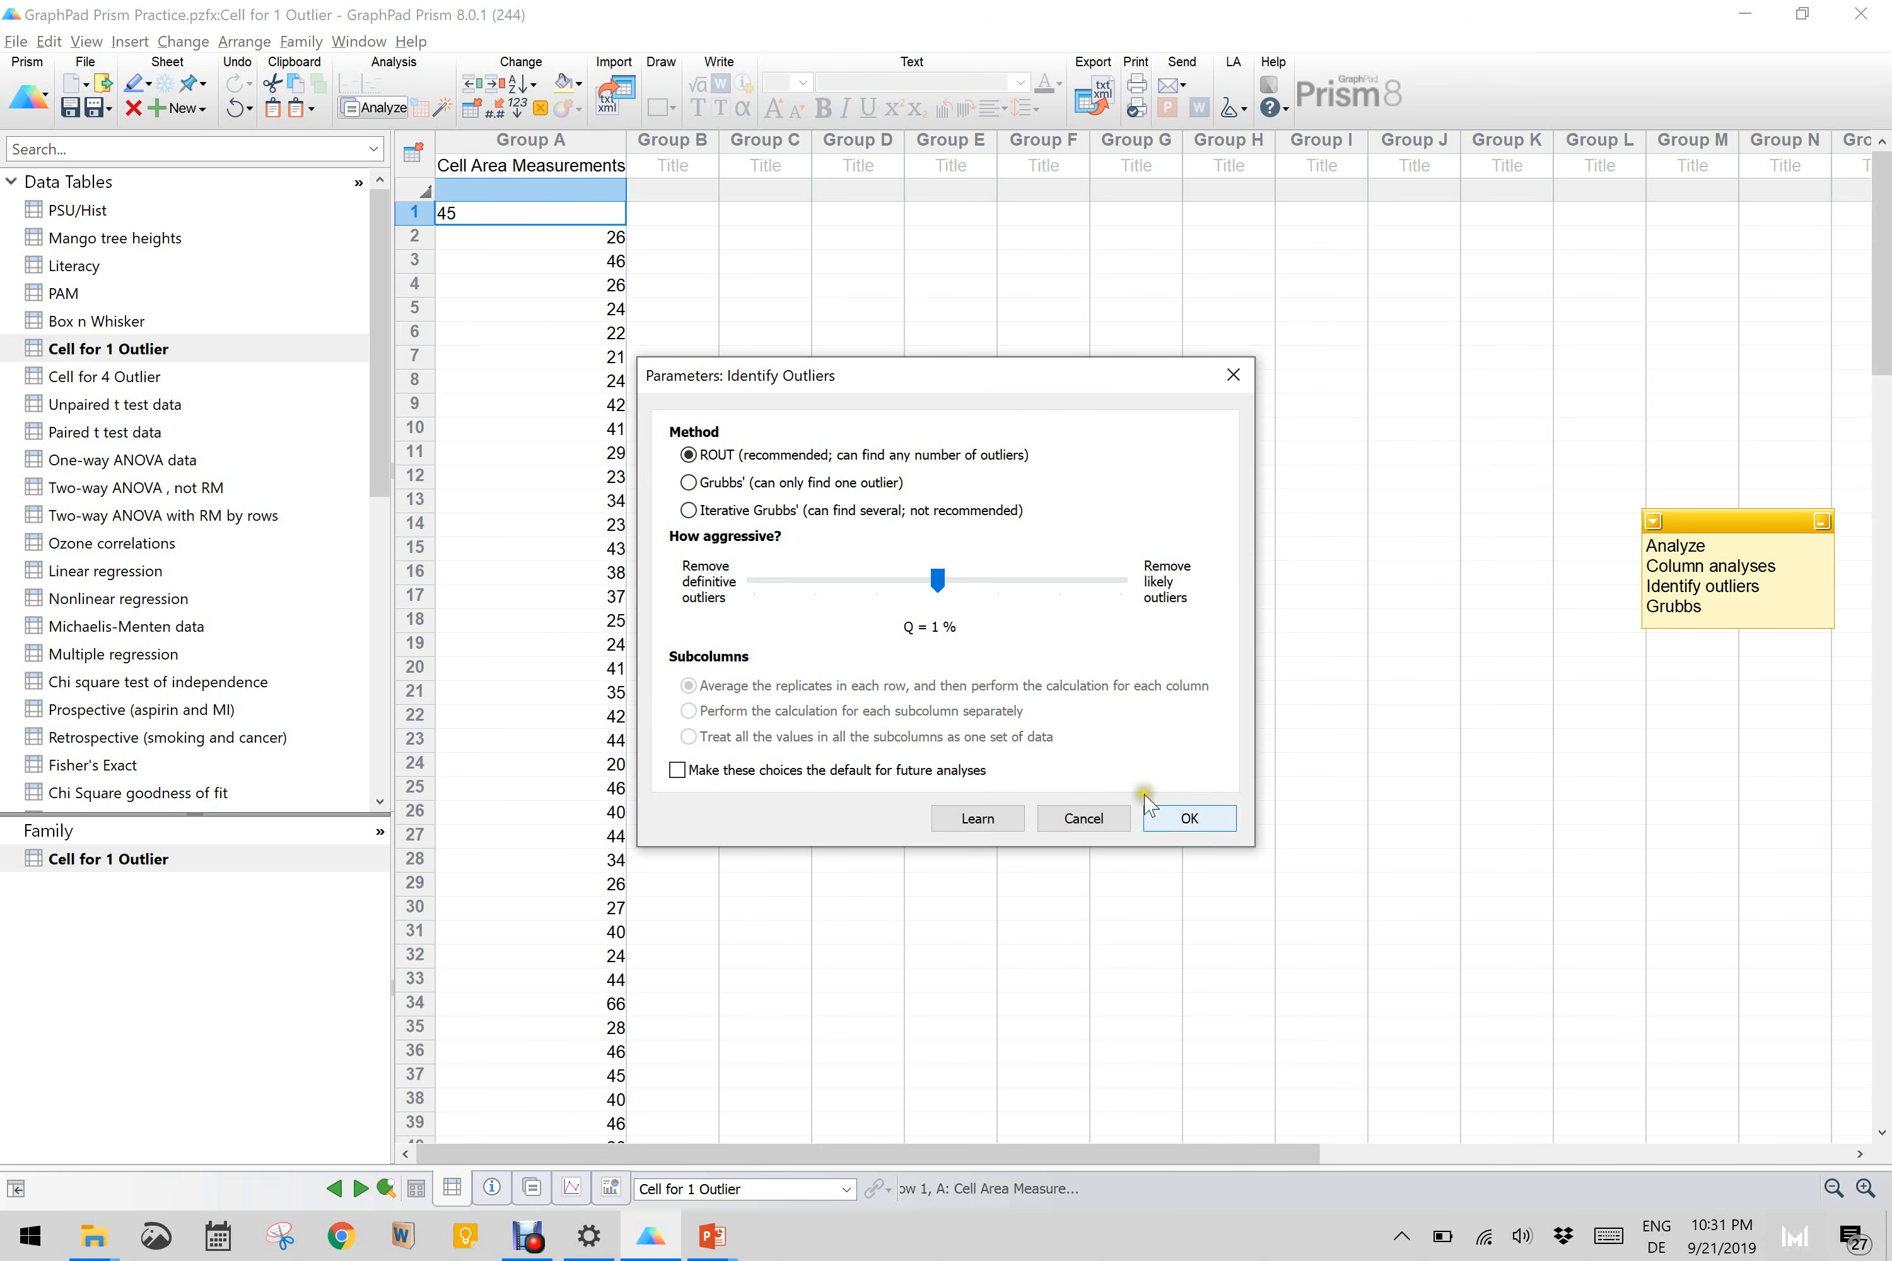
click(718, 487)
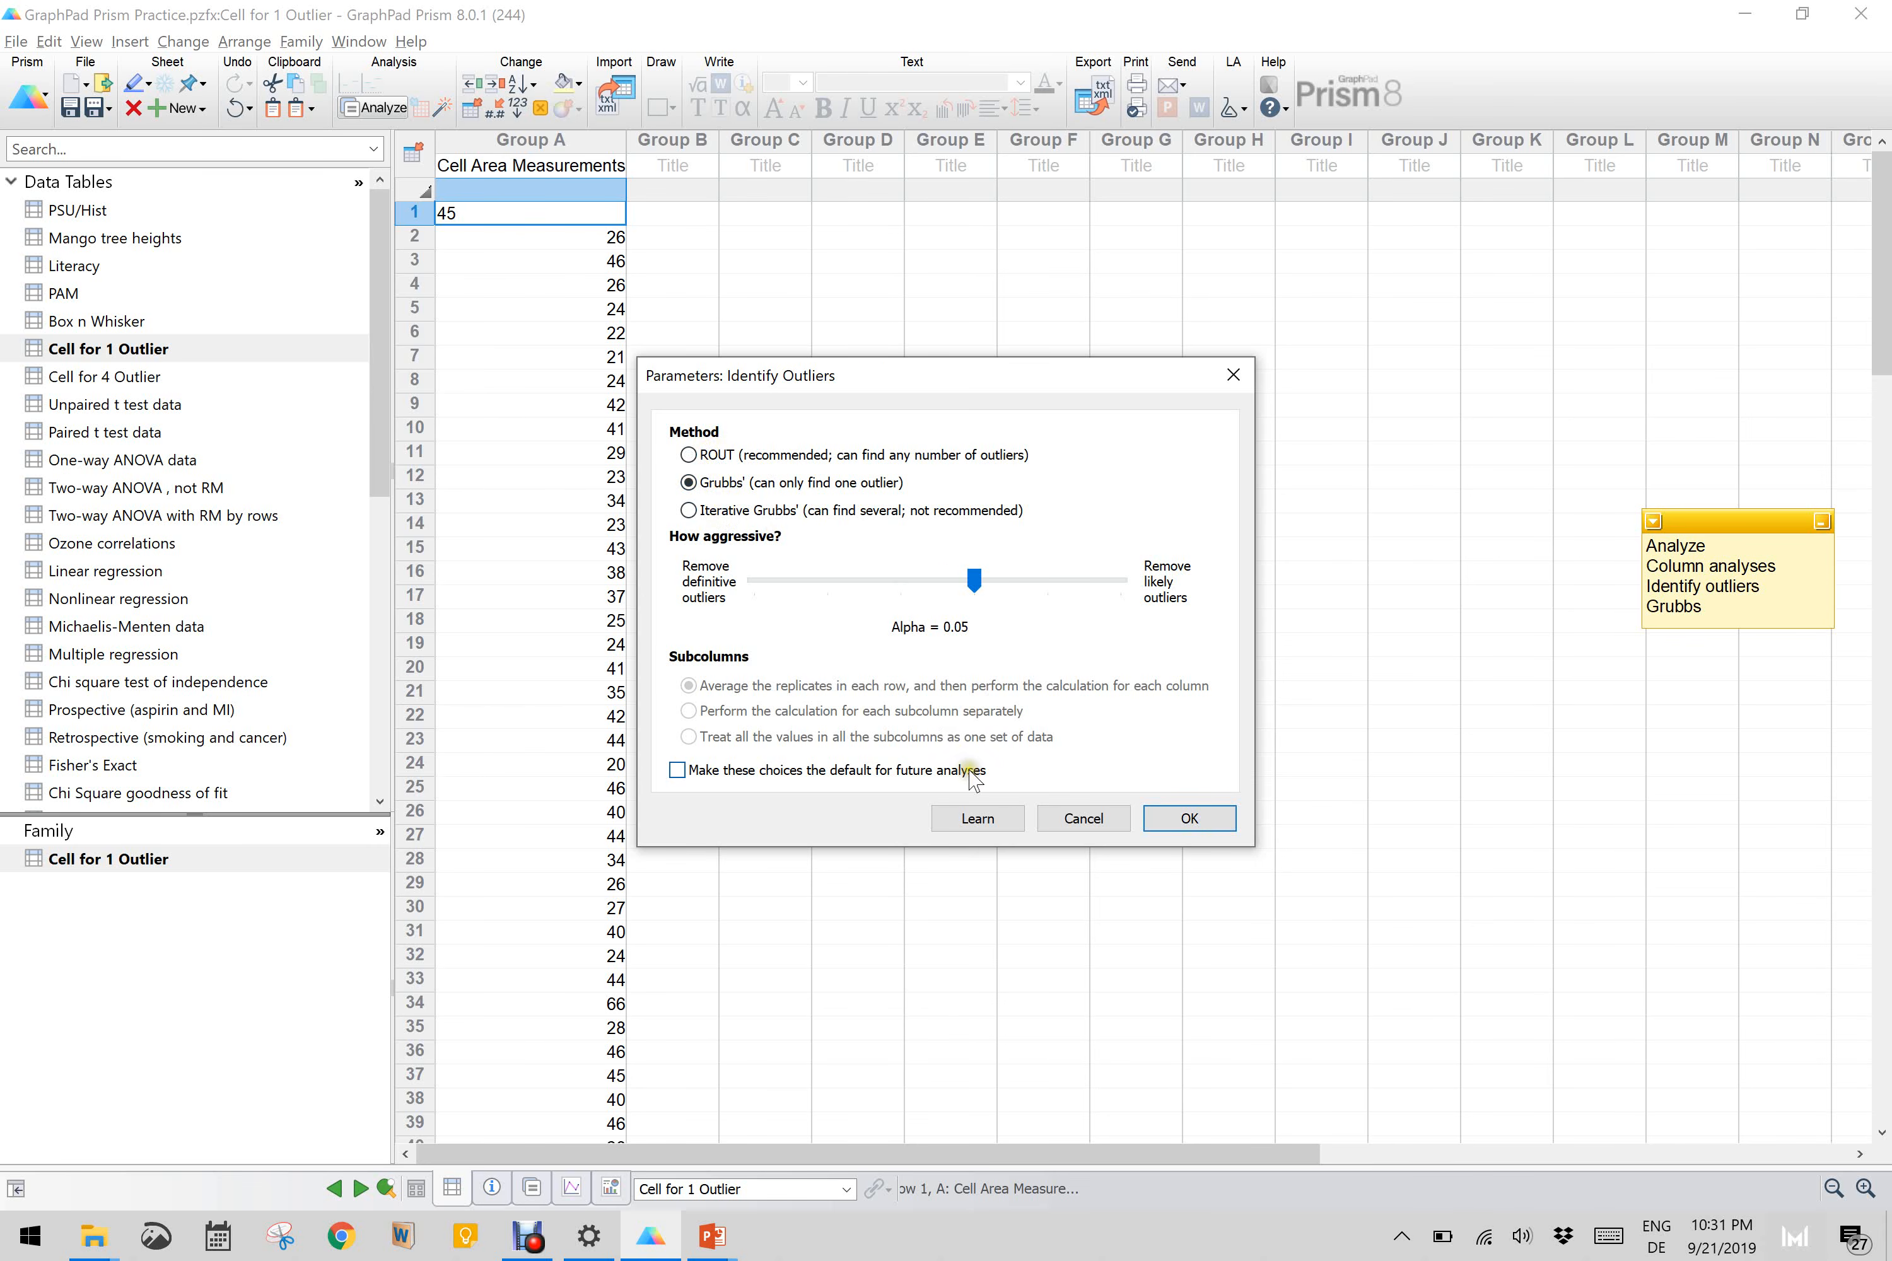
click(1189, 819)
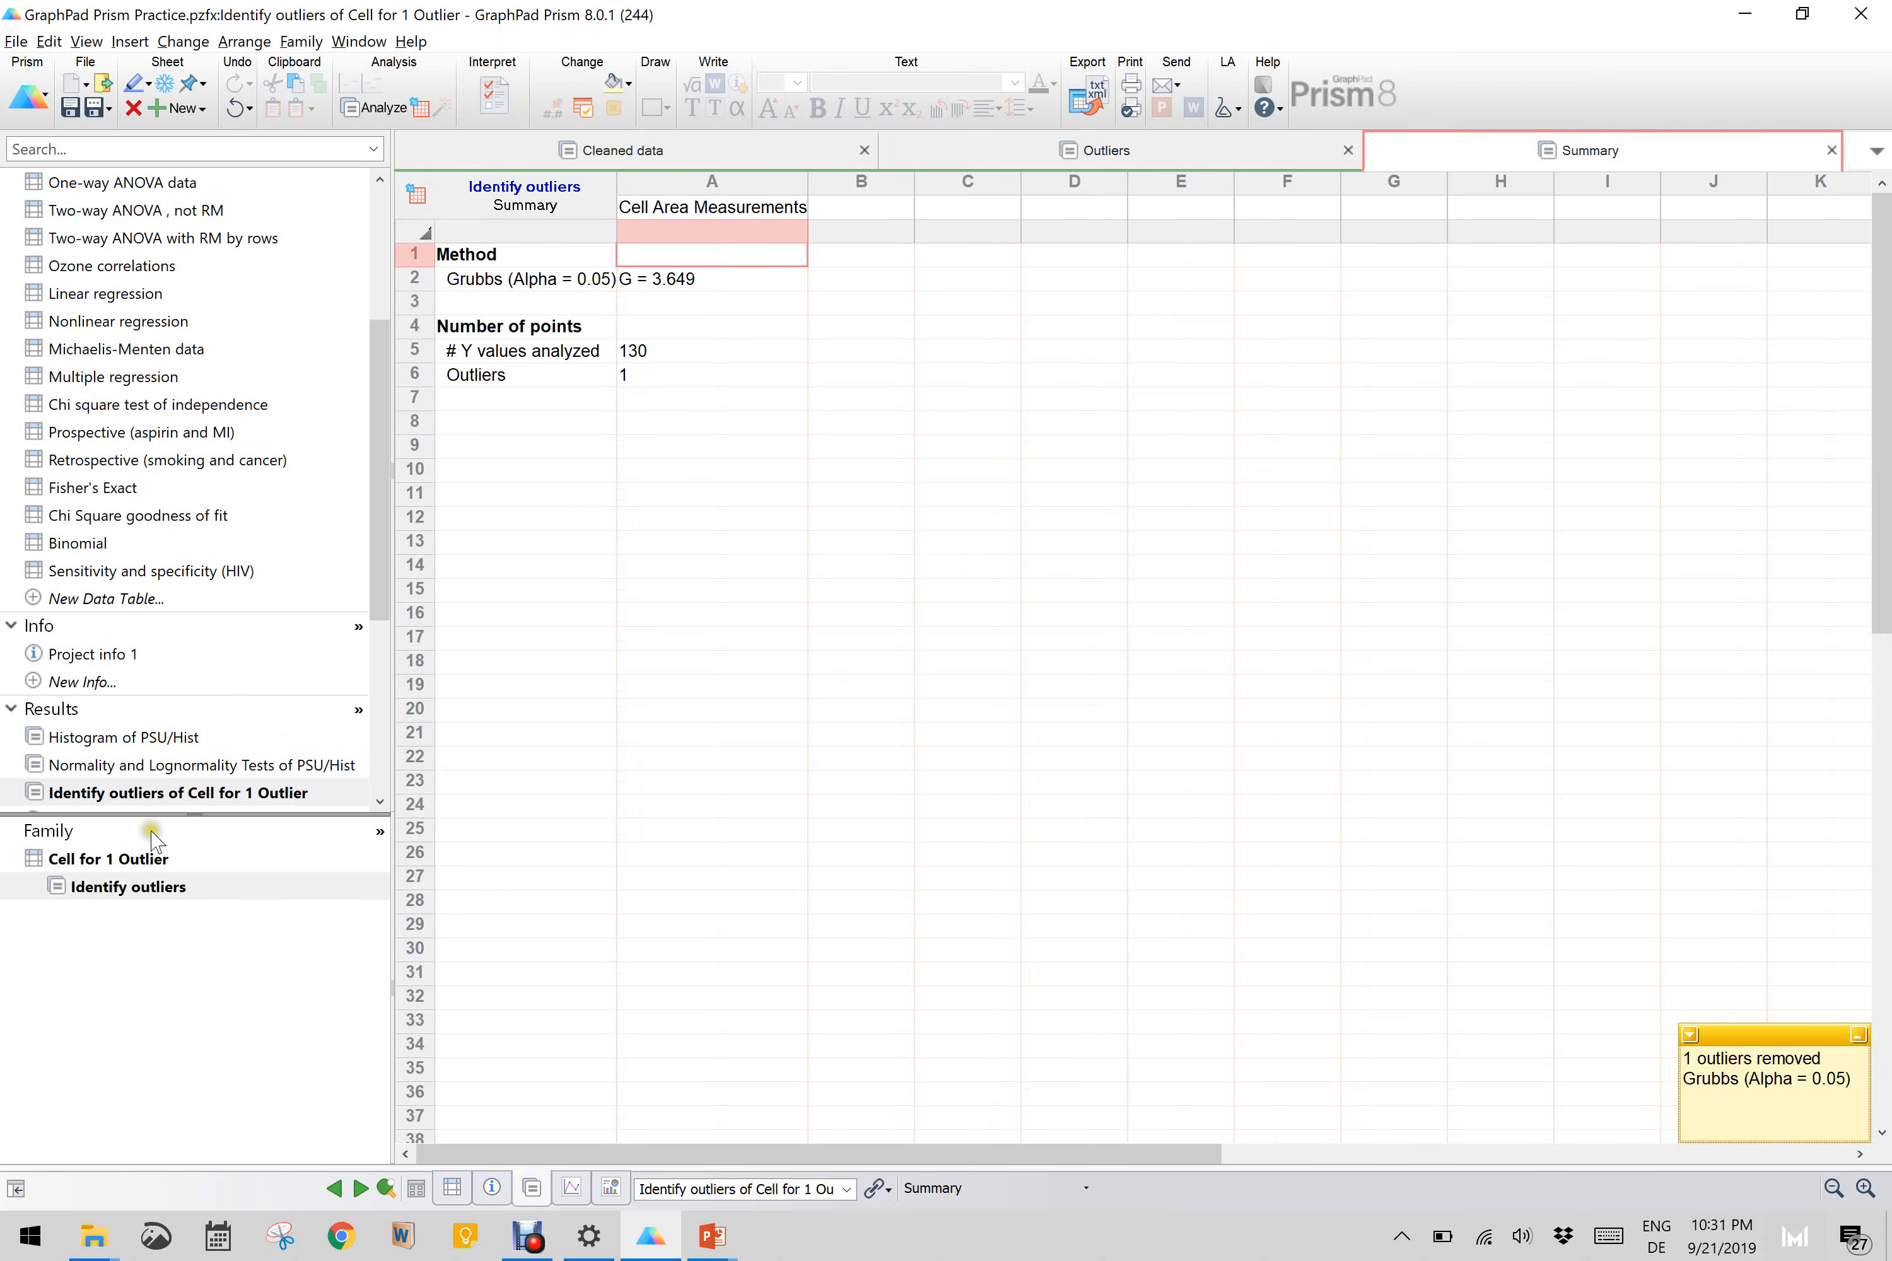
Step: Review the identified outlier and the cleaned data in the Cell for 1 Outlier results
click(520, 511)
click(1081, 159)
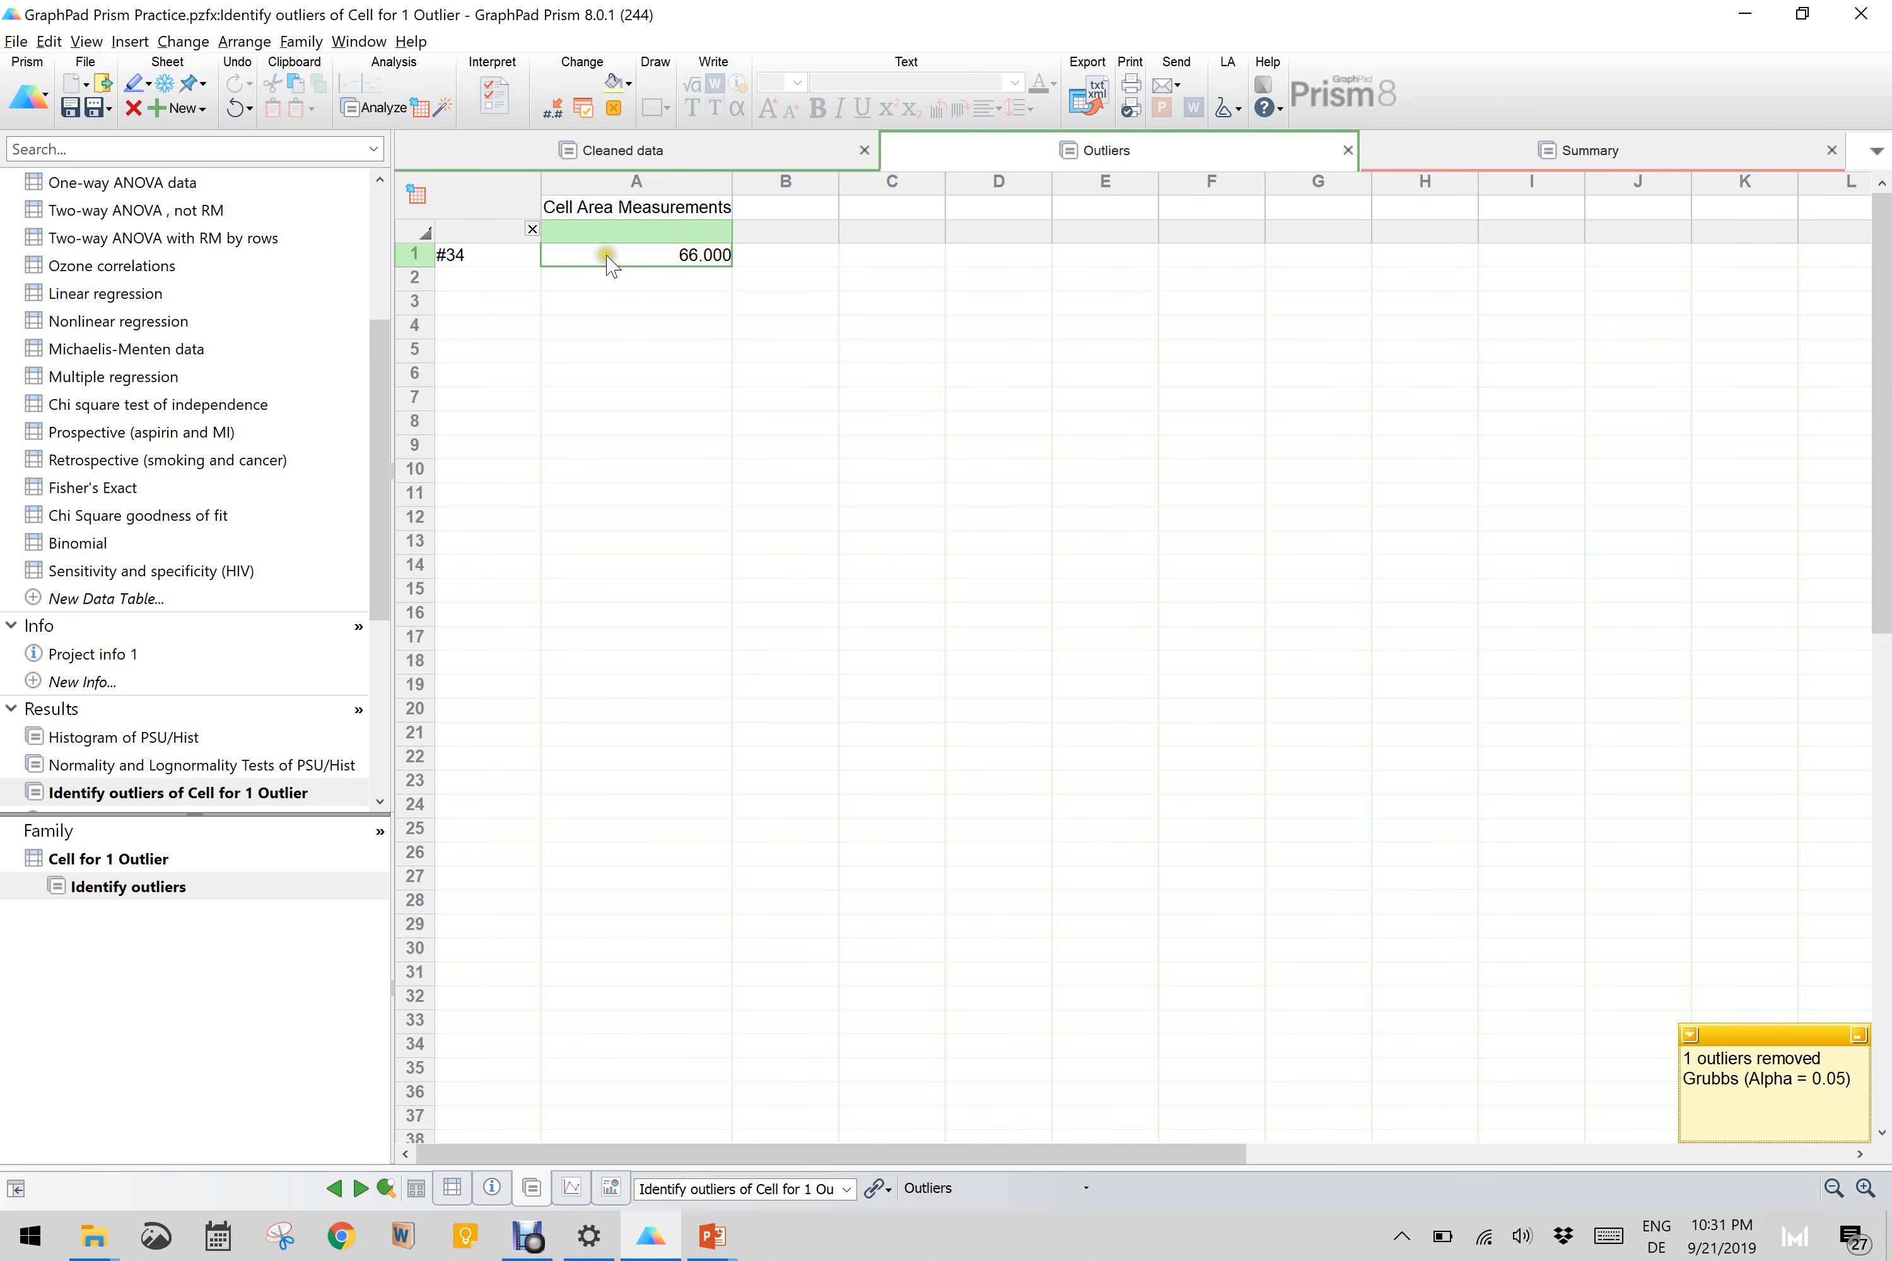
click(643, 156)
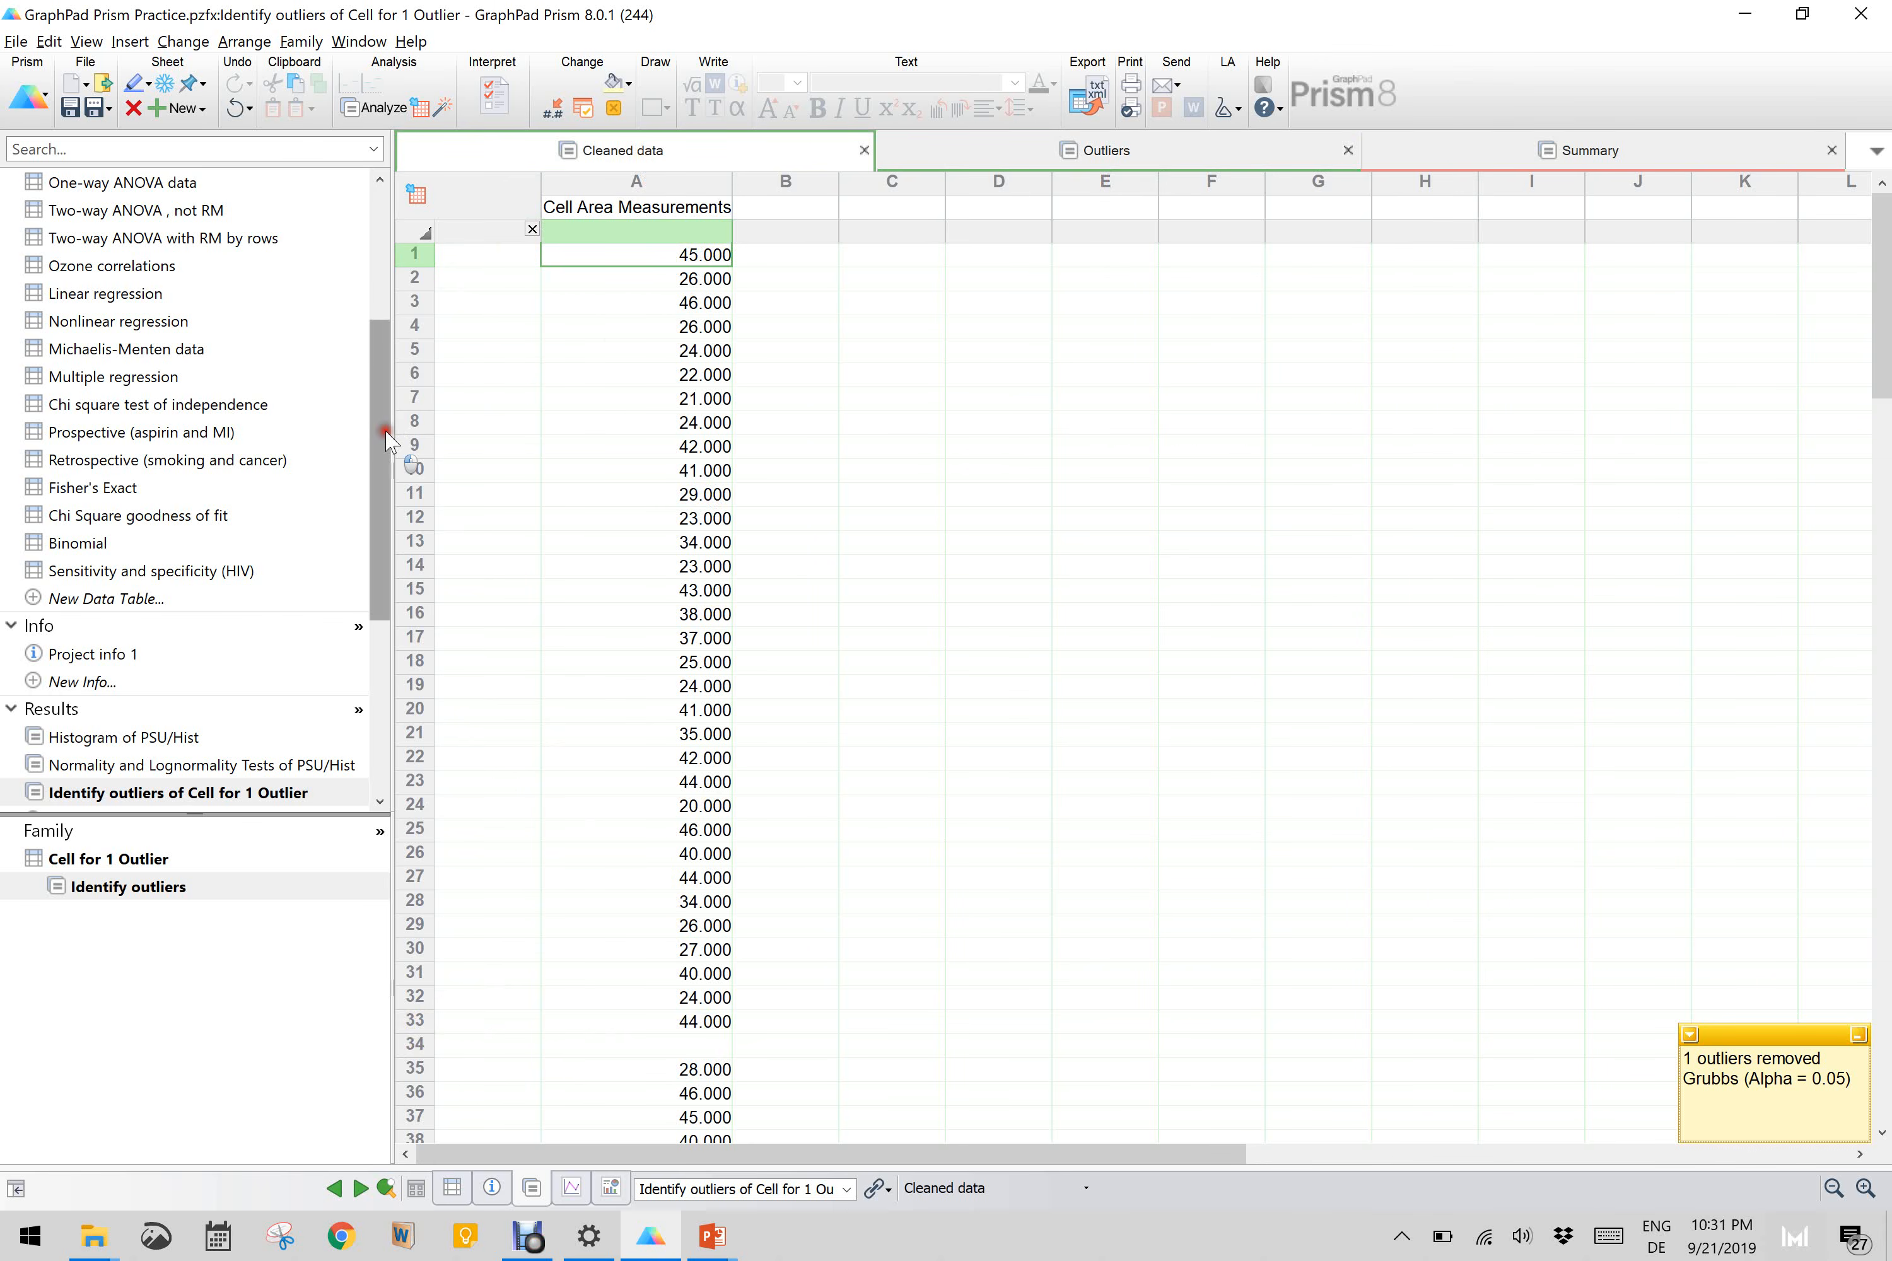
Step: Run the Identify outliers column analysis on the Cell for 4 Outlier data table using the ROUT method with Q = 1%
drag(388, 439, 378, 272)
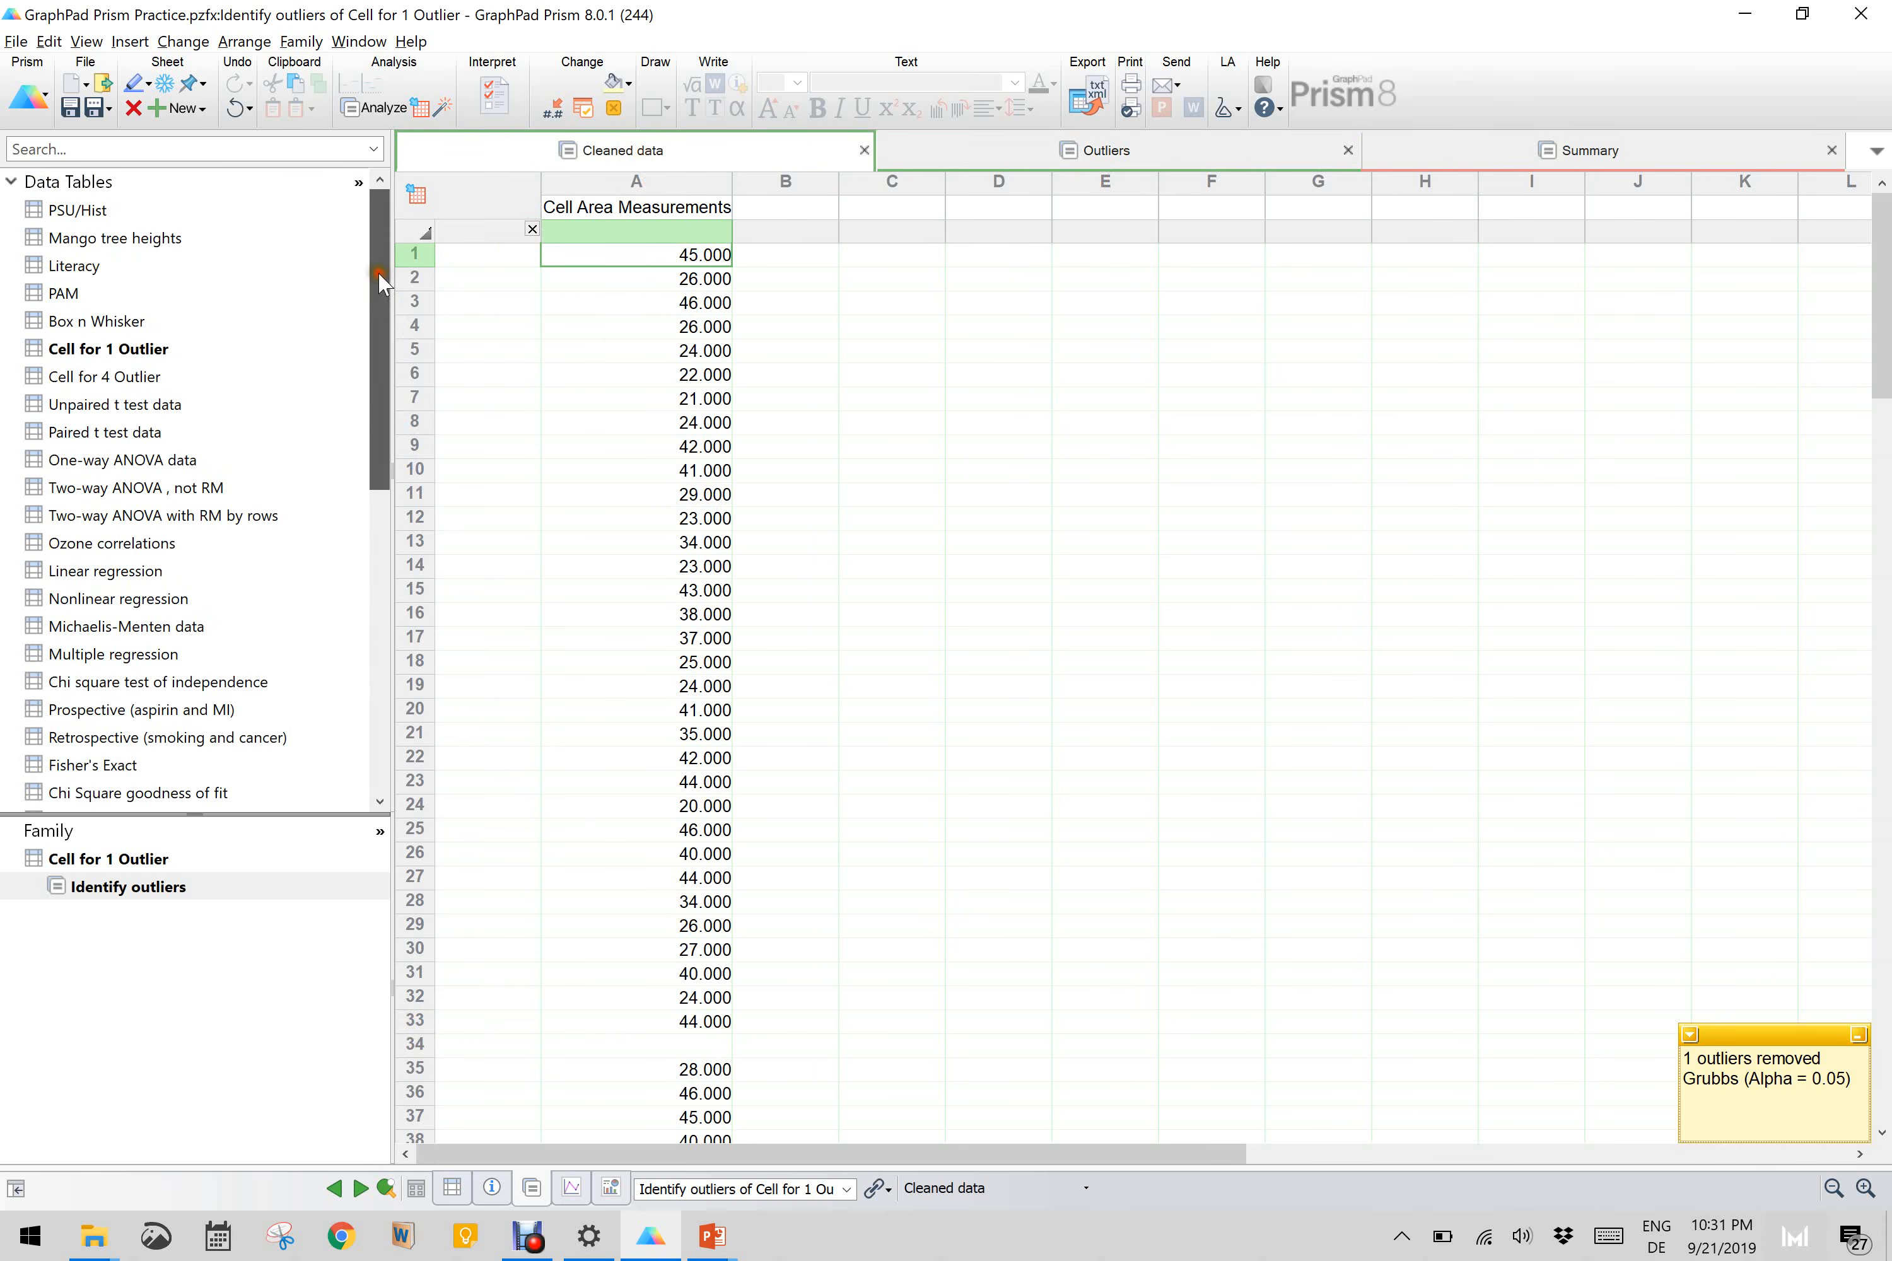
click(87, 378)
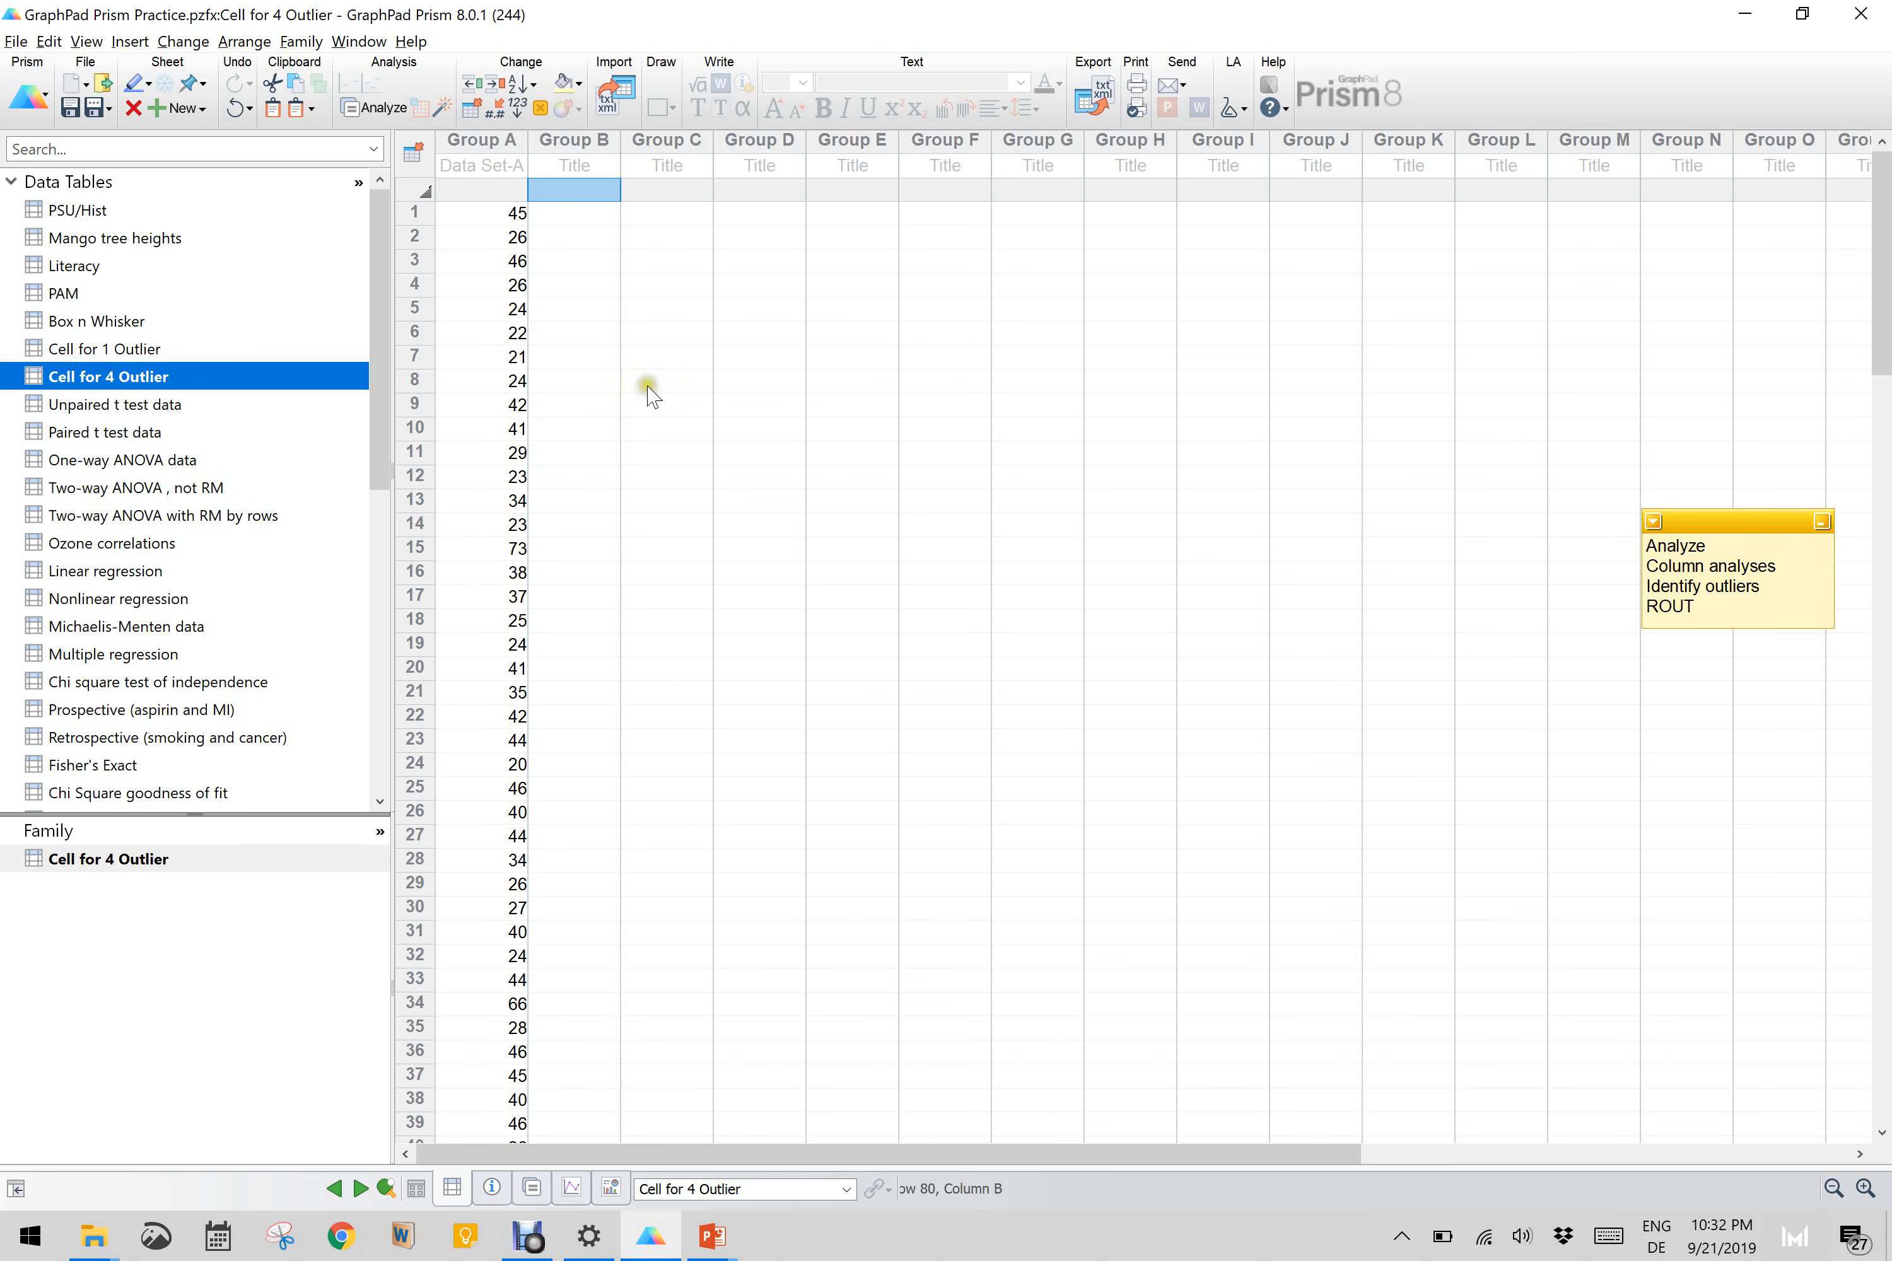
click(373, 107)
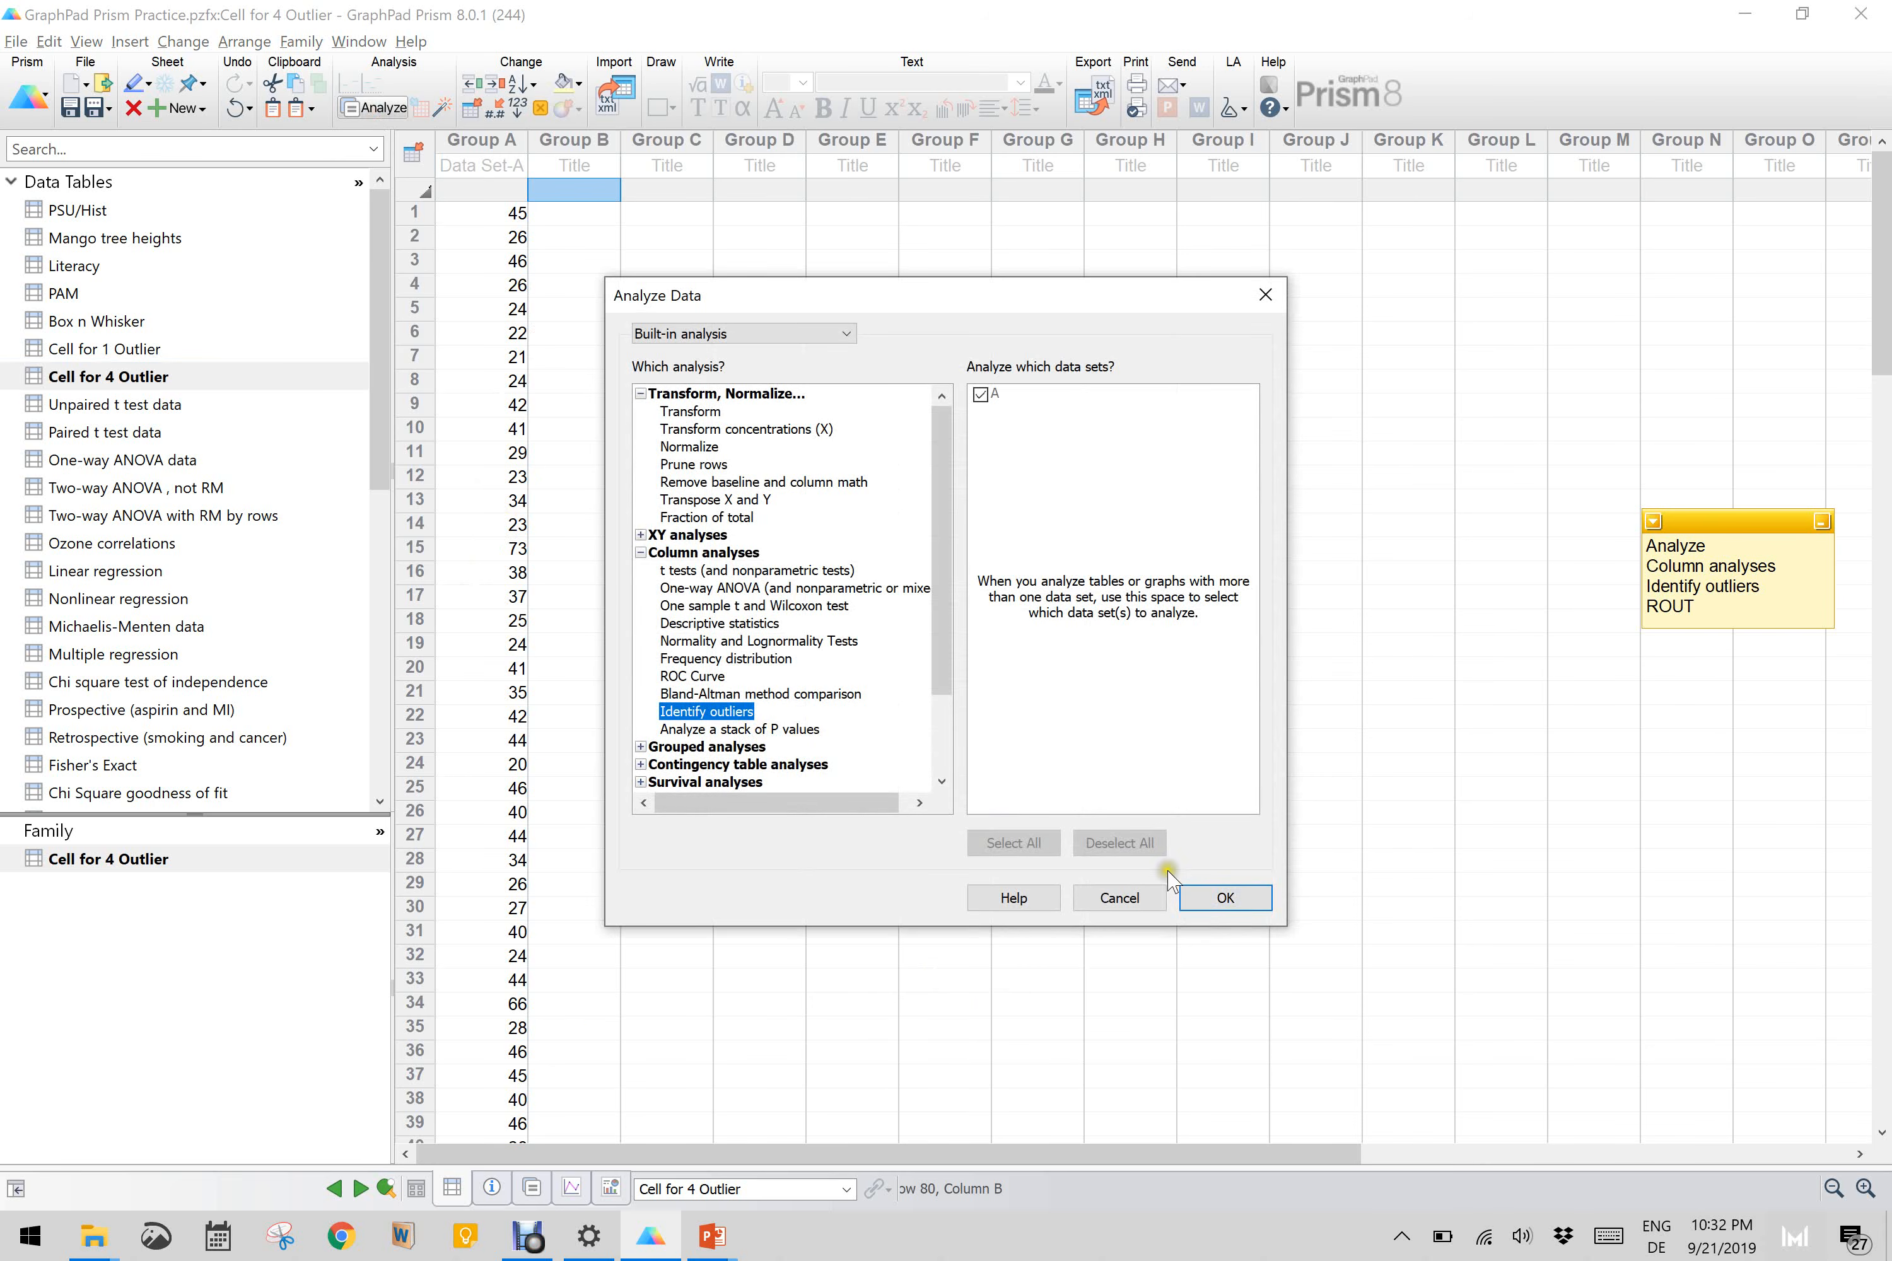
click(1230, 902)
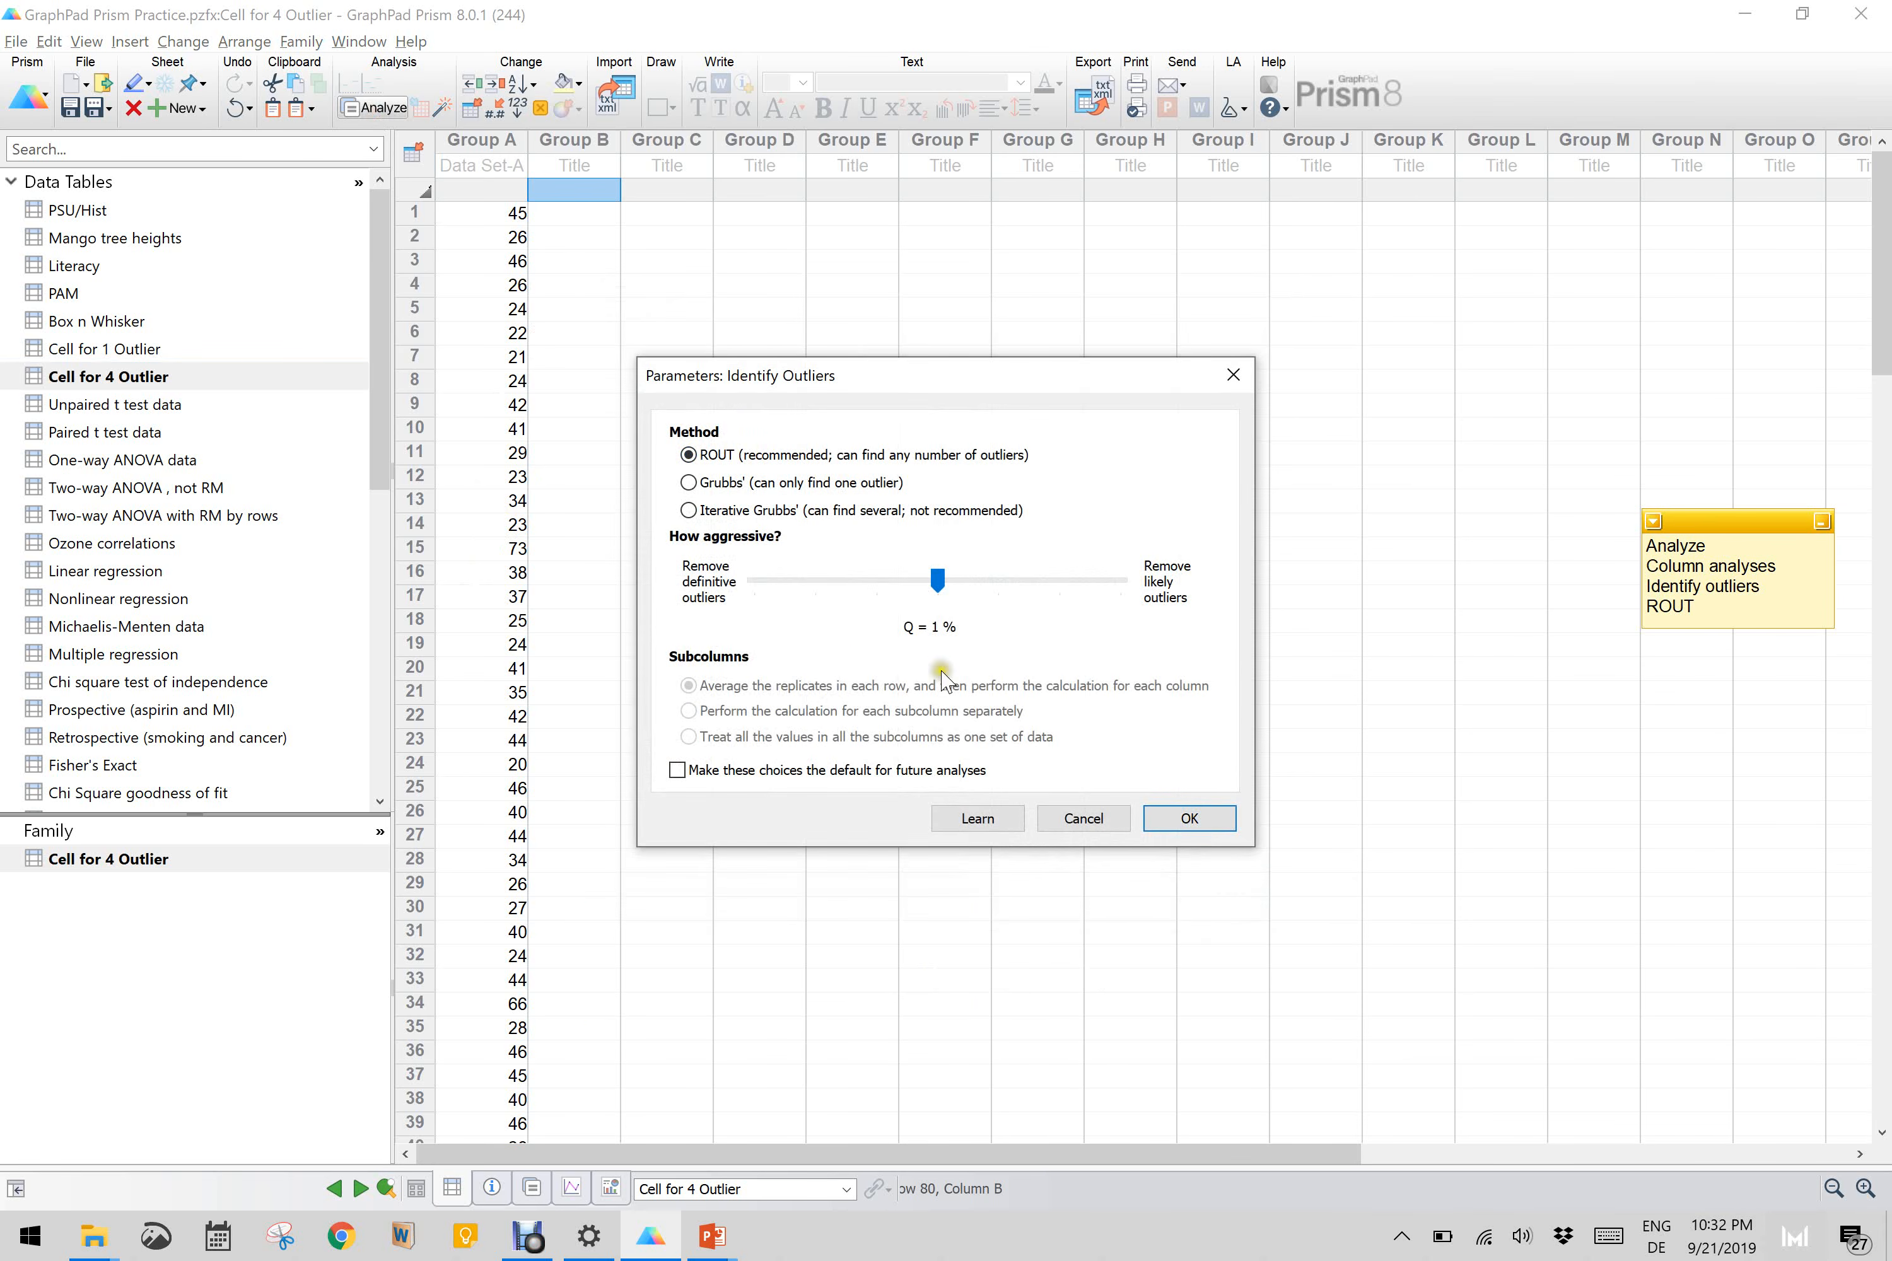
click(1189, 819)
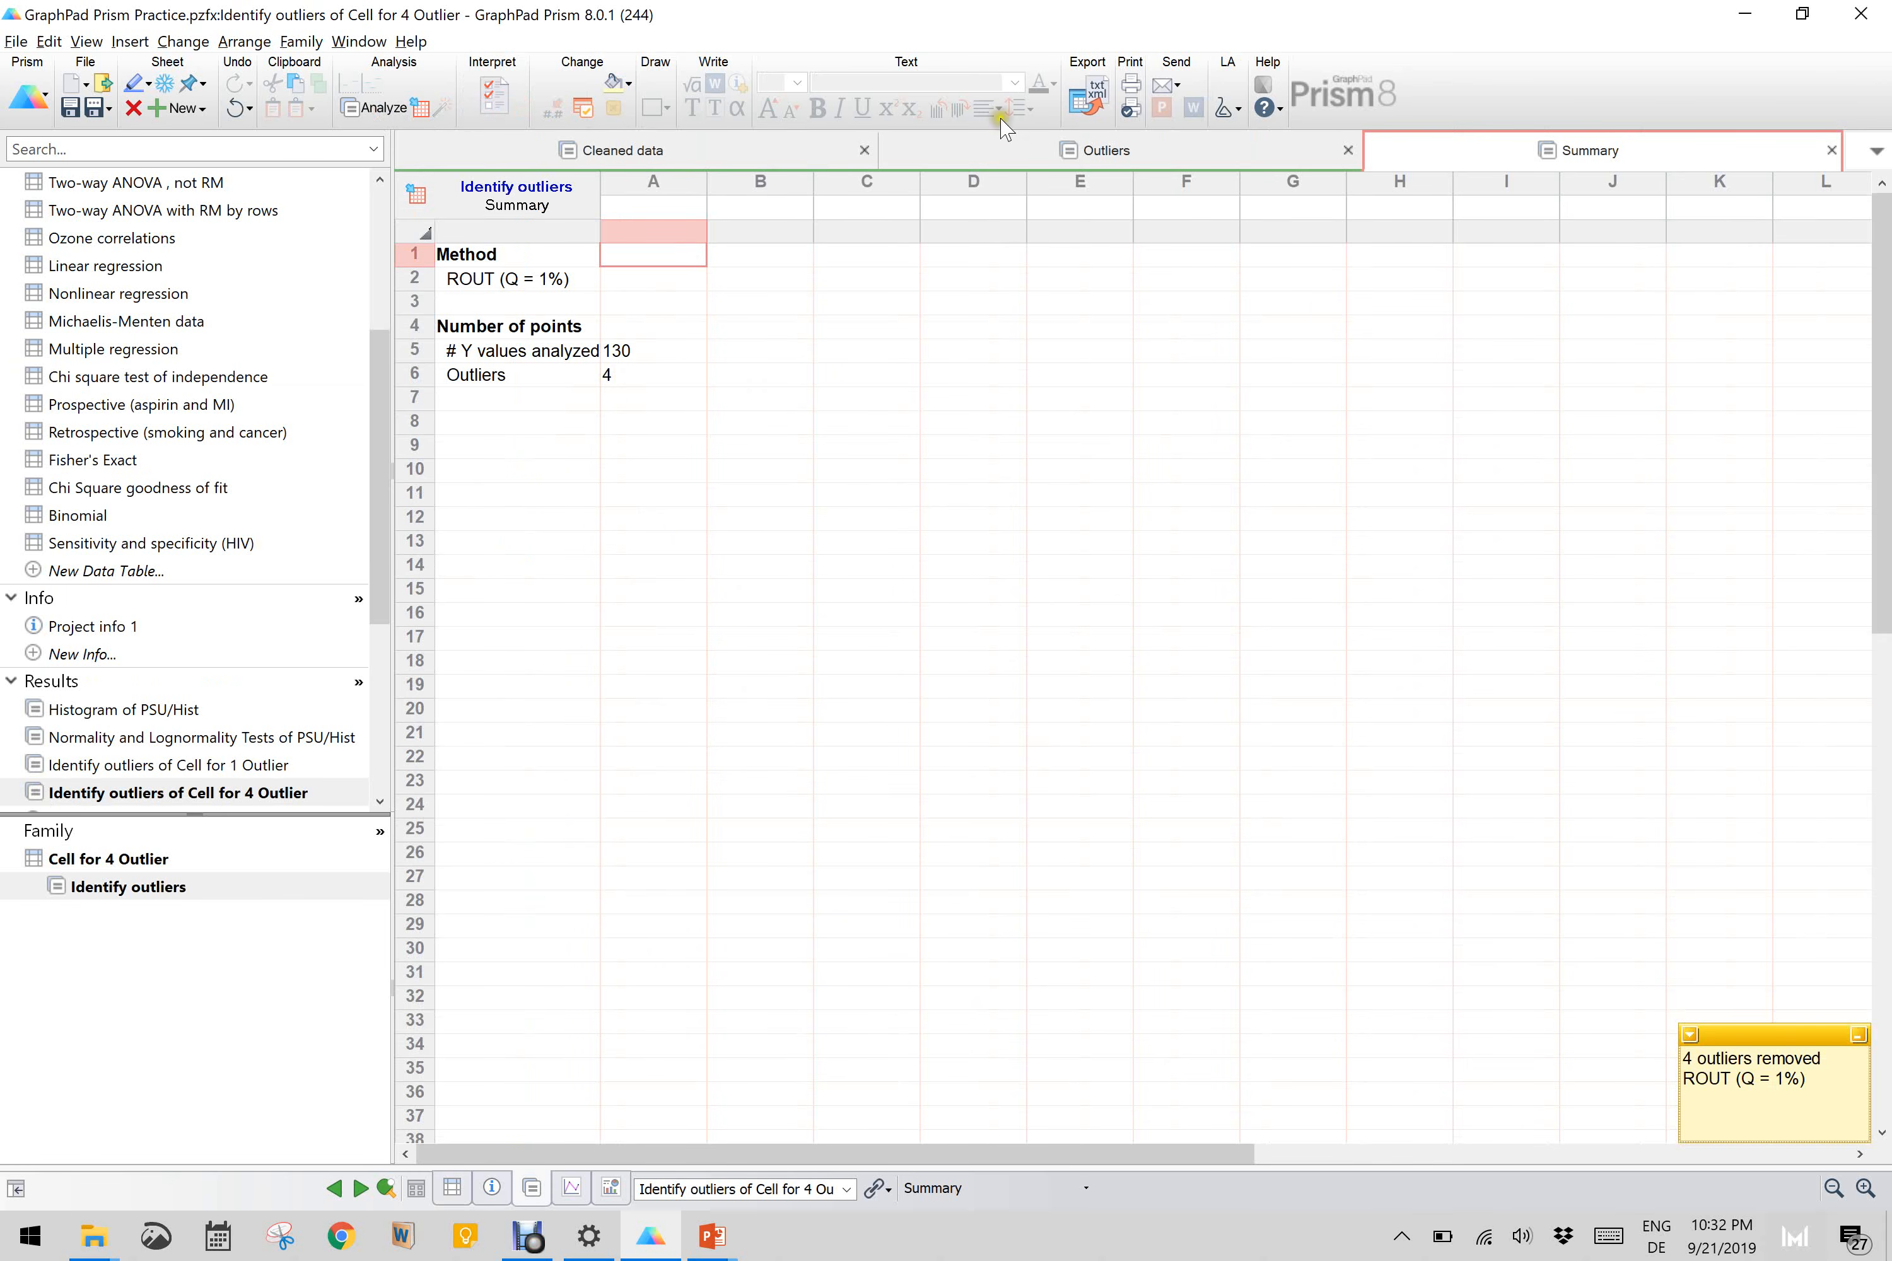
Step: Review the identified outliers and all rows of the cleaned data in the Cell for 4 Outlier results
click(1045, 142)
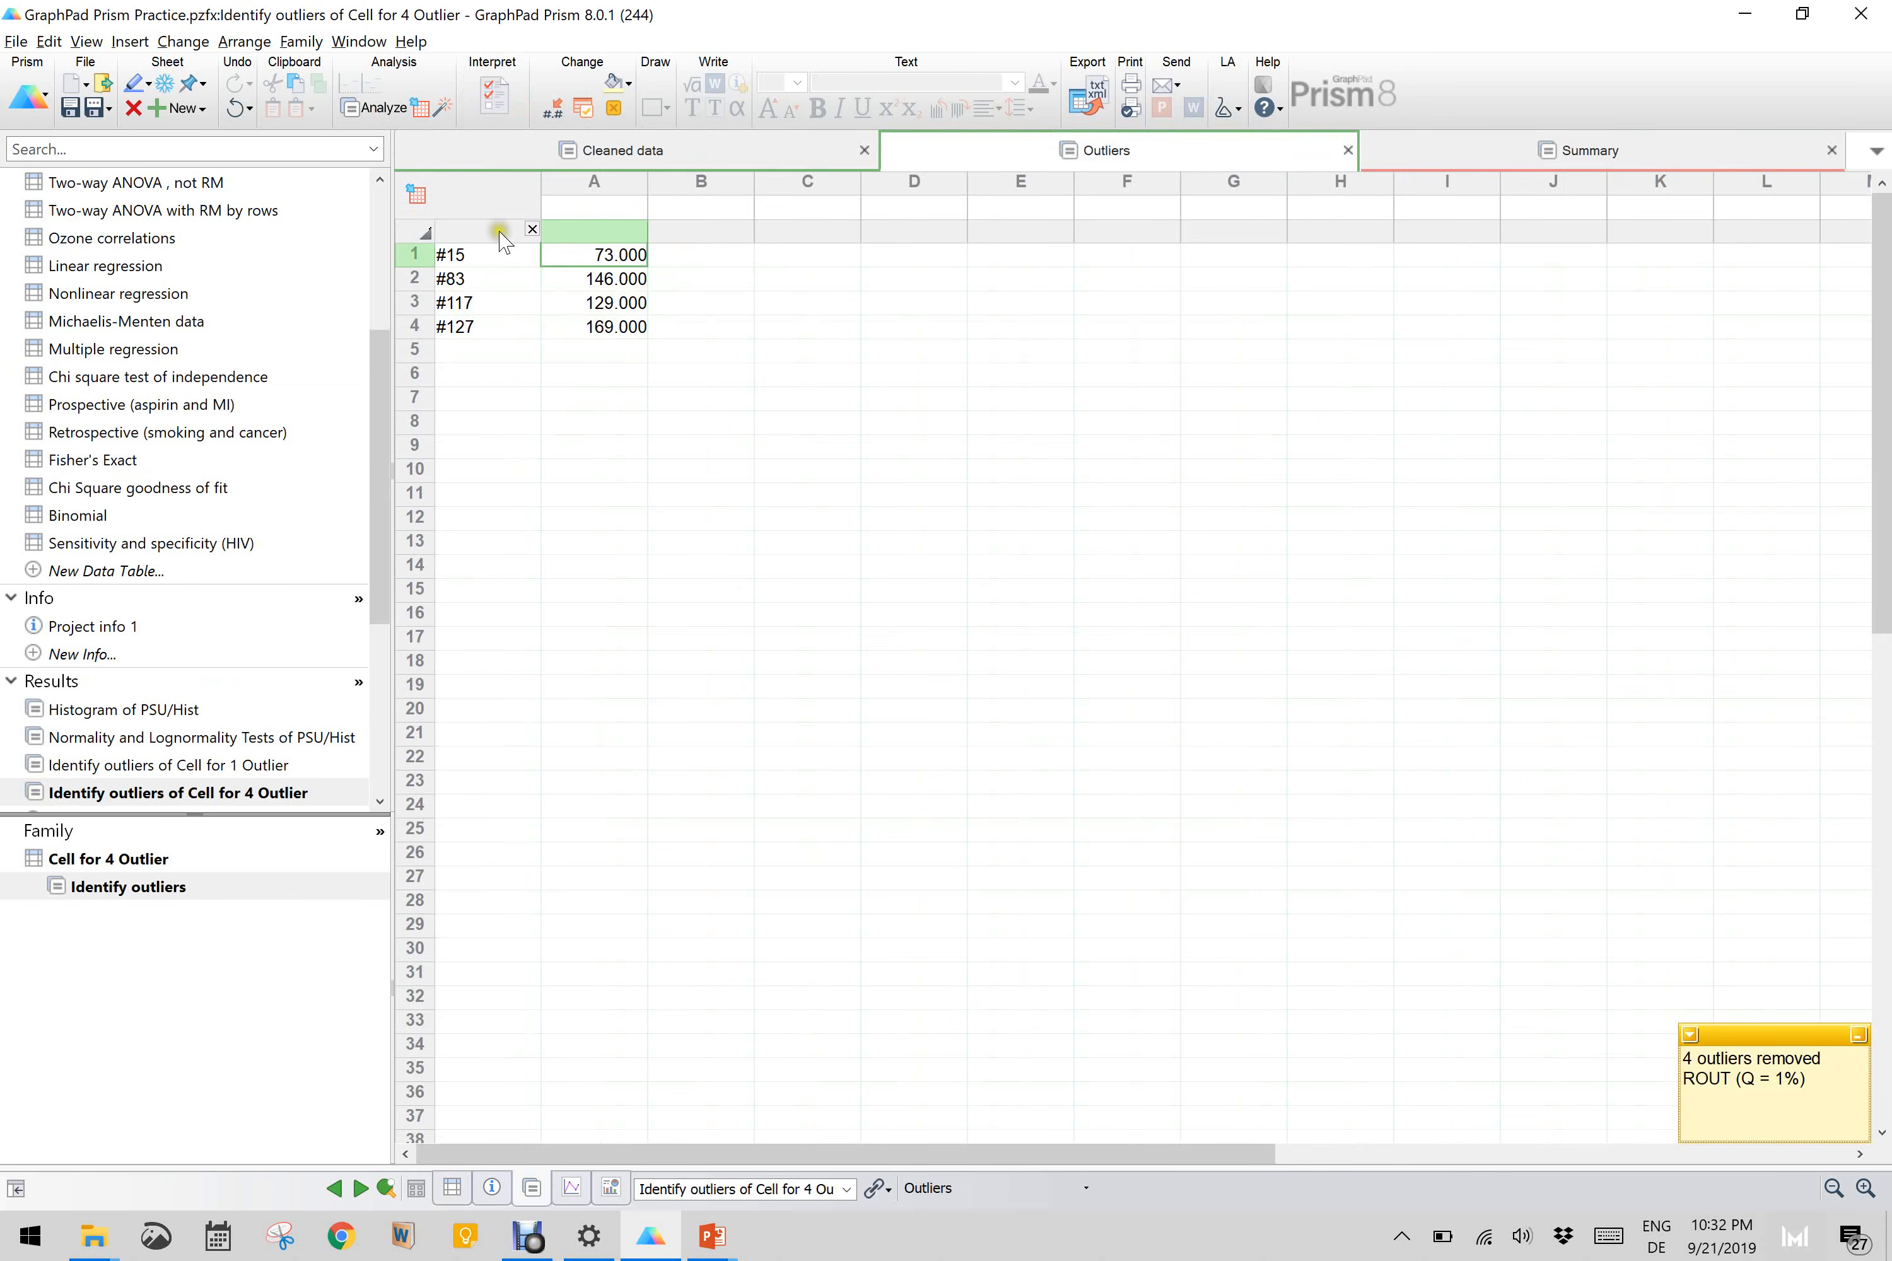
click(654, 156)
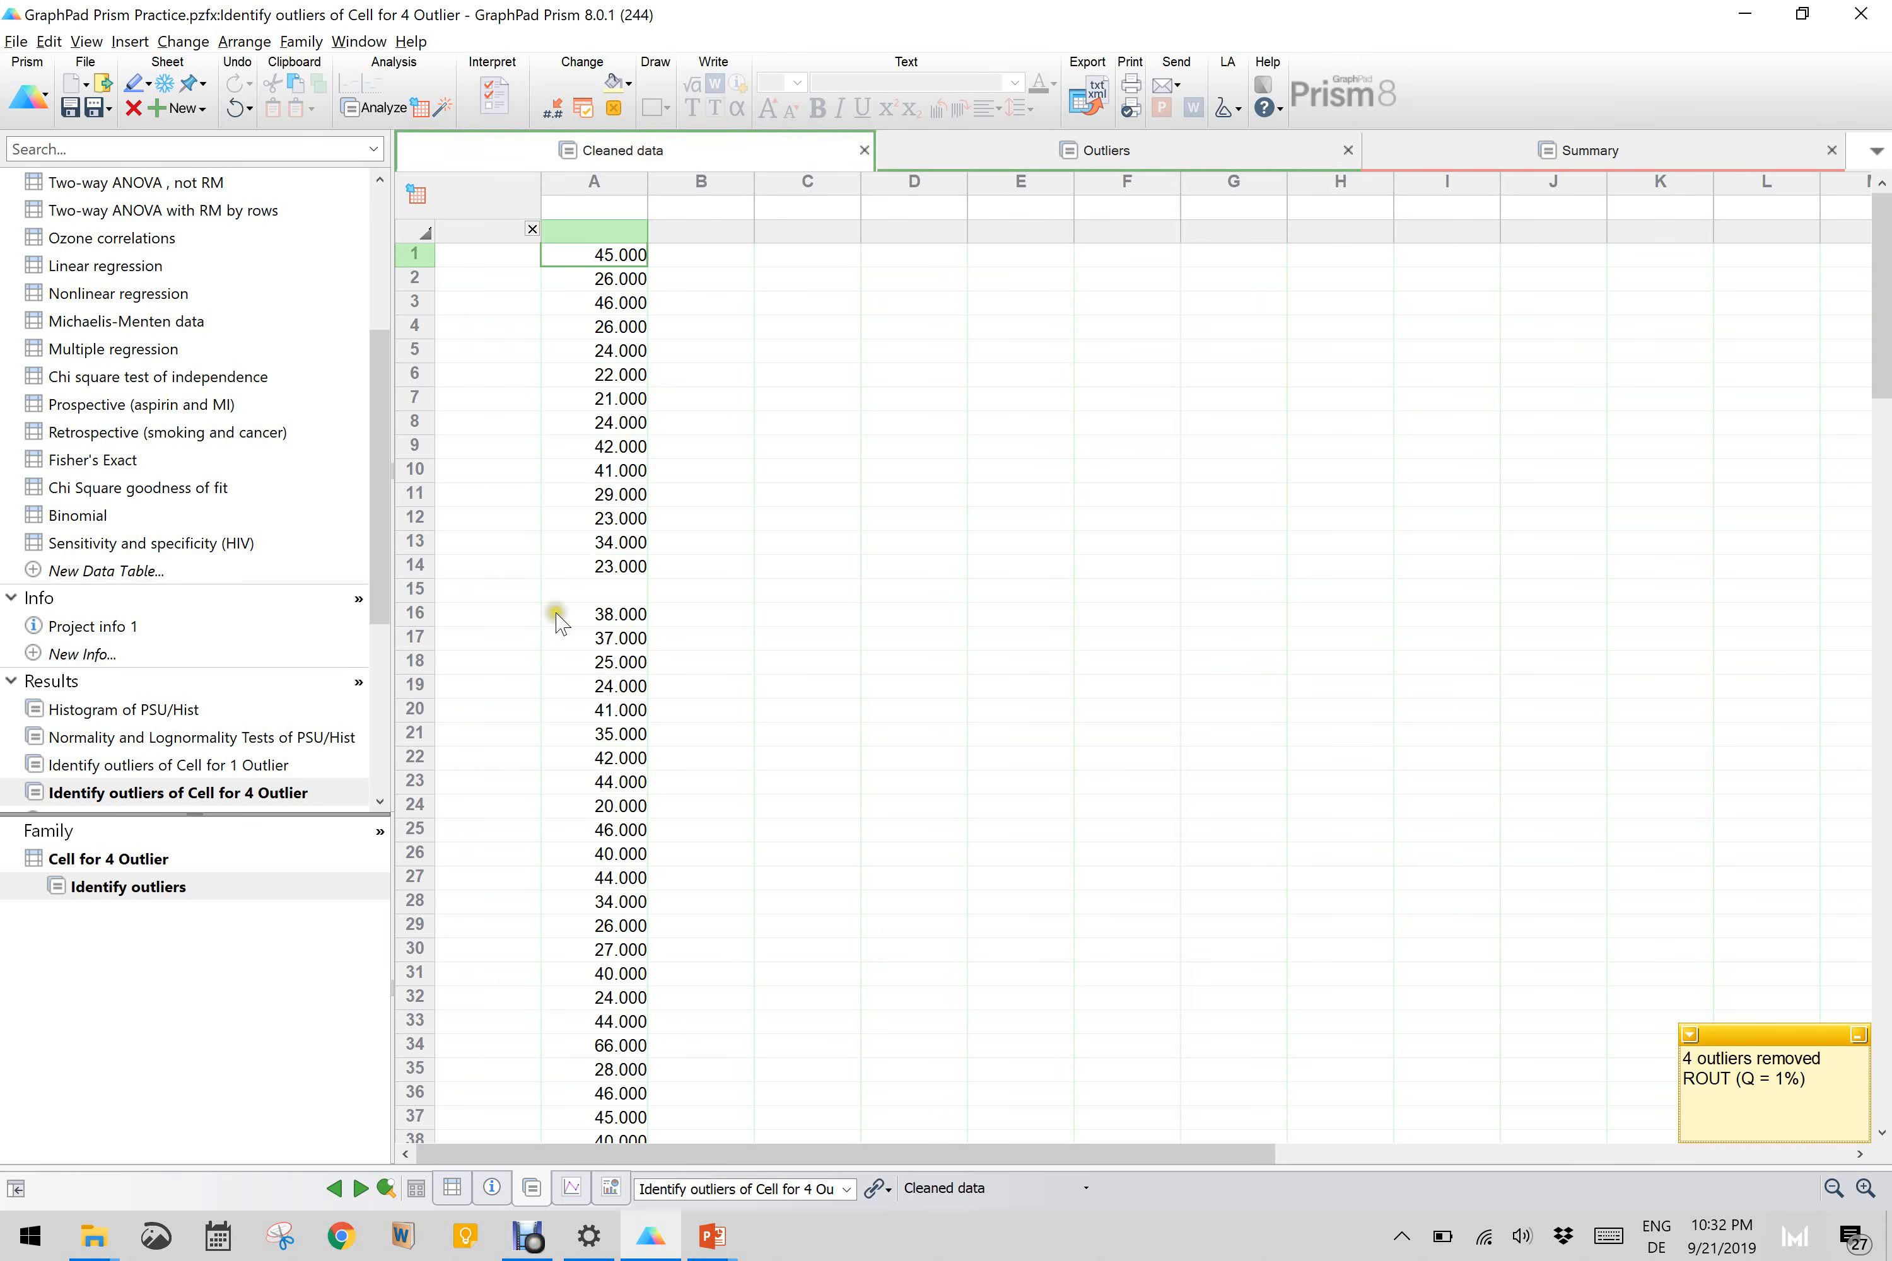
scroll(583, 616, down, 4)
scroll(583, 616, down, 18)
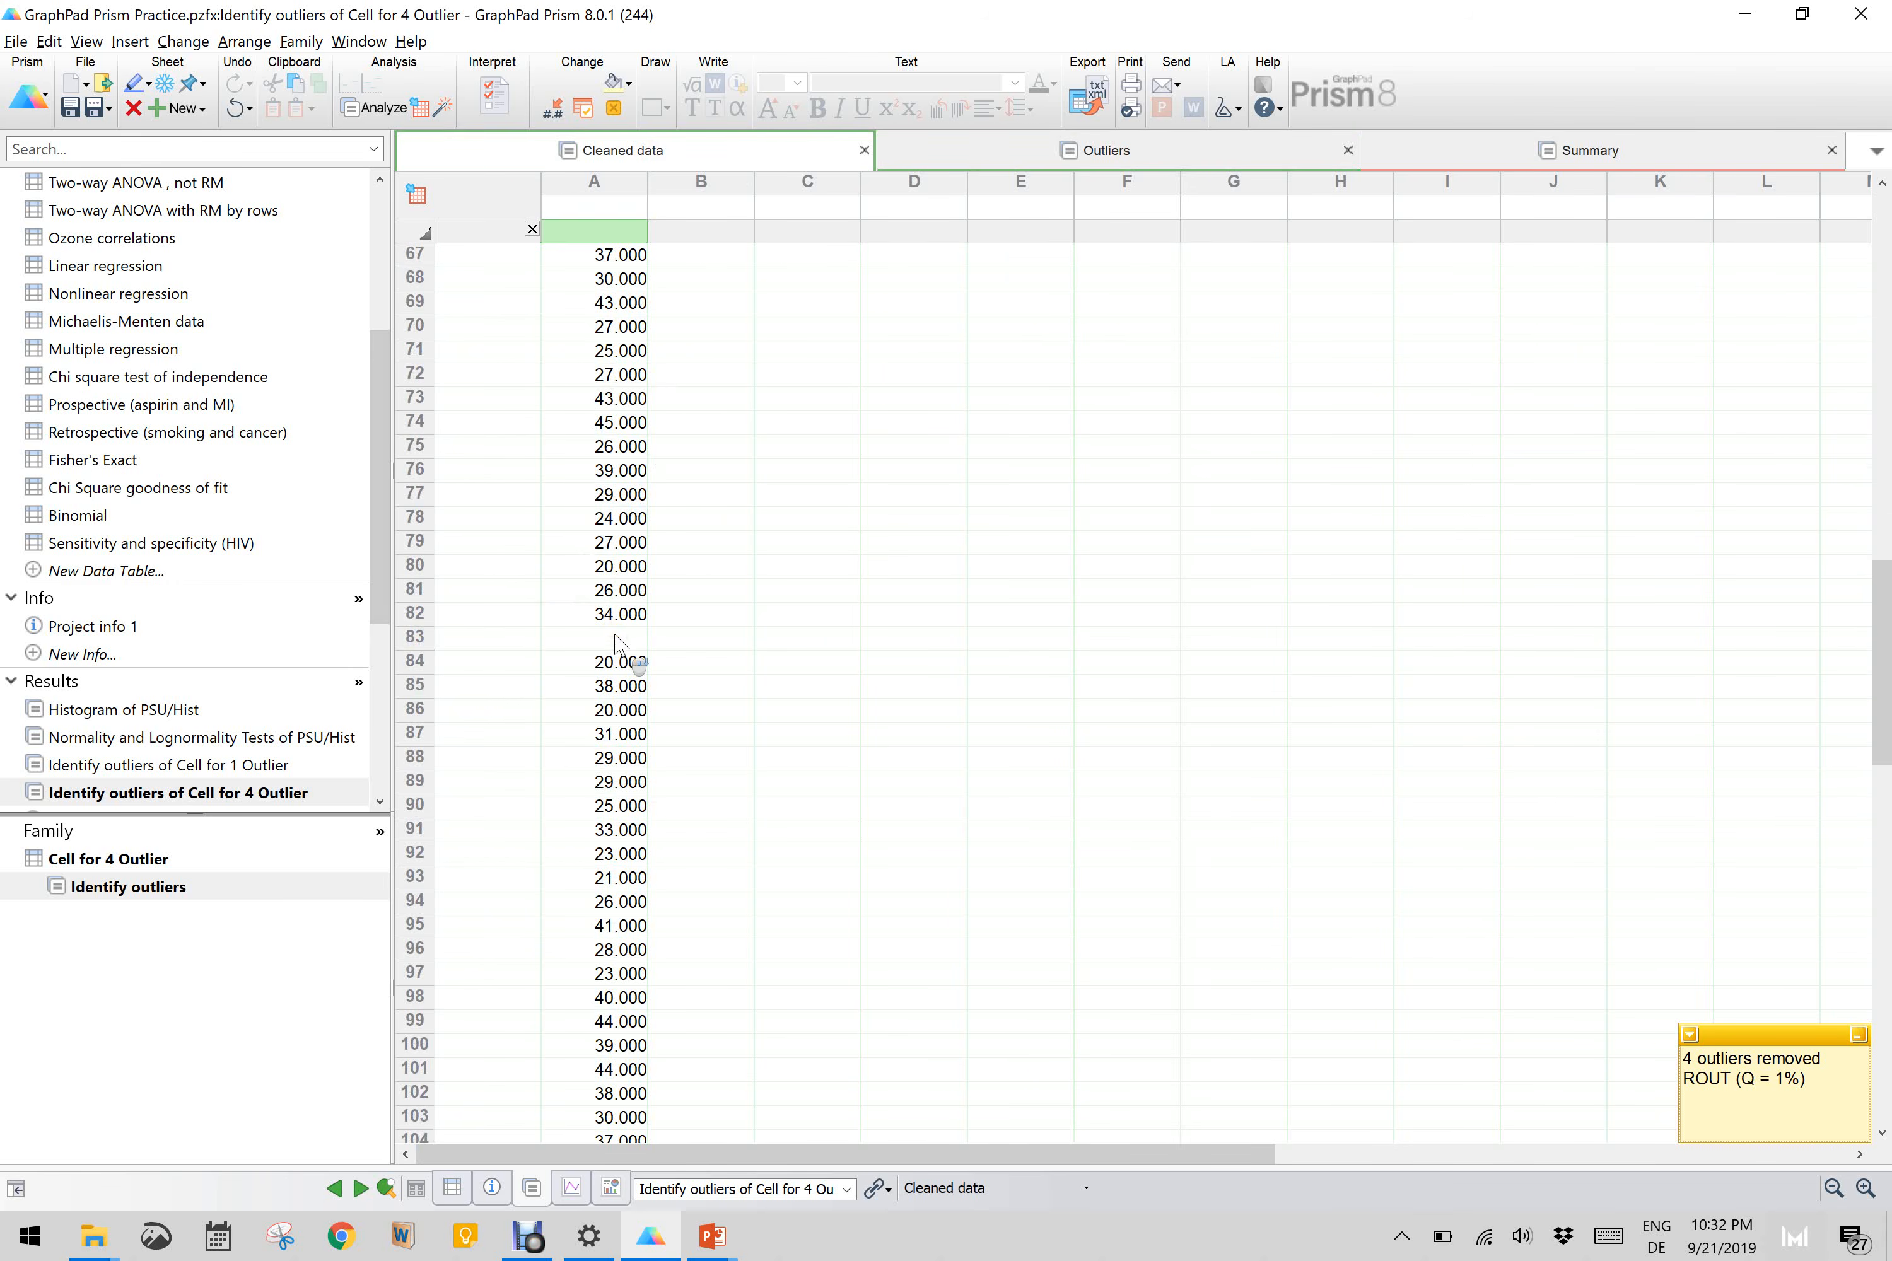
scroll(616, 642, down, 12)
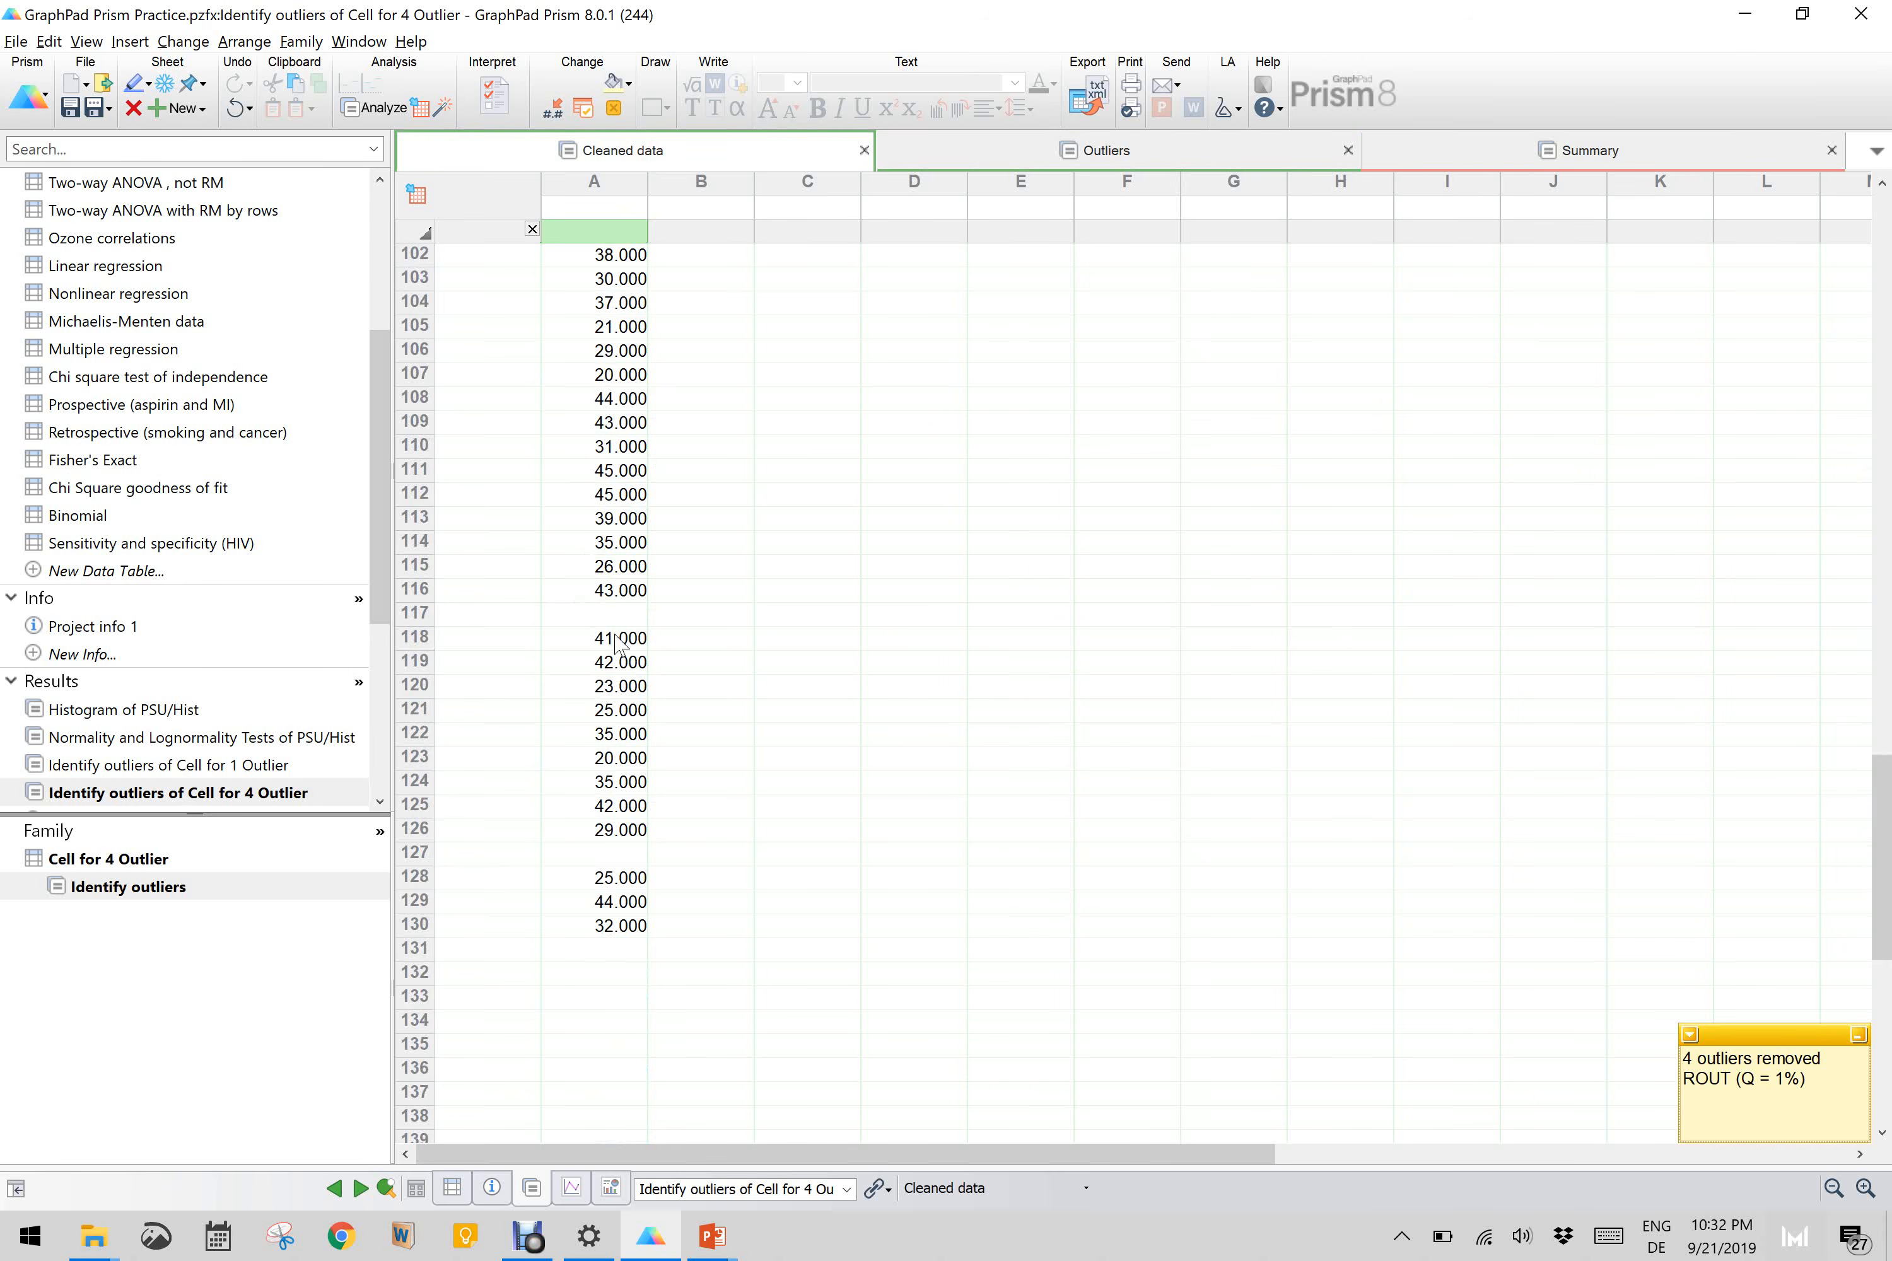